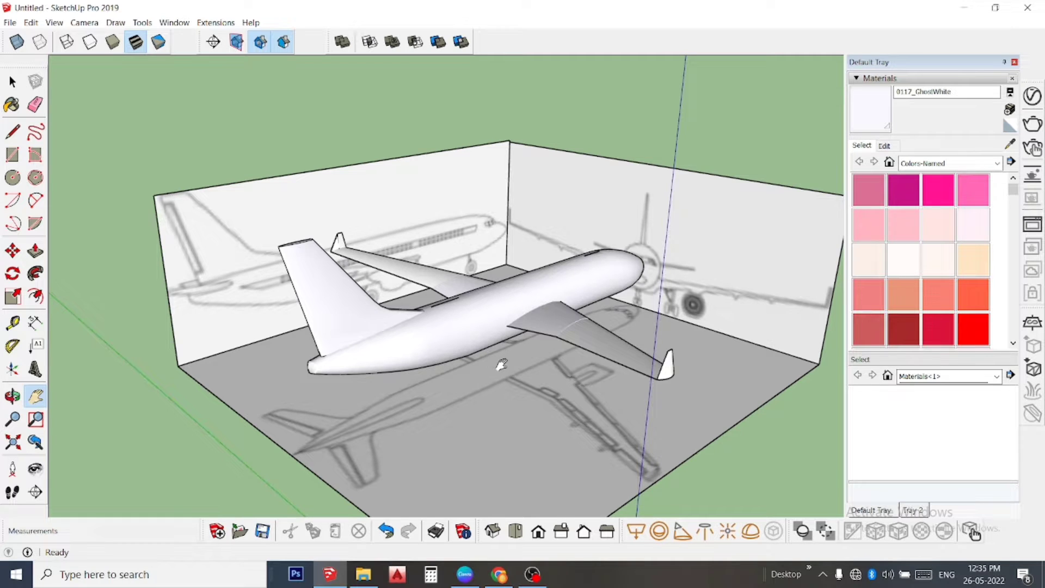
Zoom, pan and orbit the view toward the airplane's nose.
scroll(501, 365, "up", 2)
scroll(507, 360, "up", 3)
left_click_drag(747, 221, 541, 276)
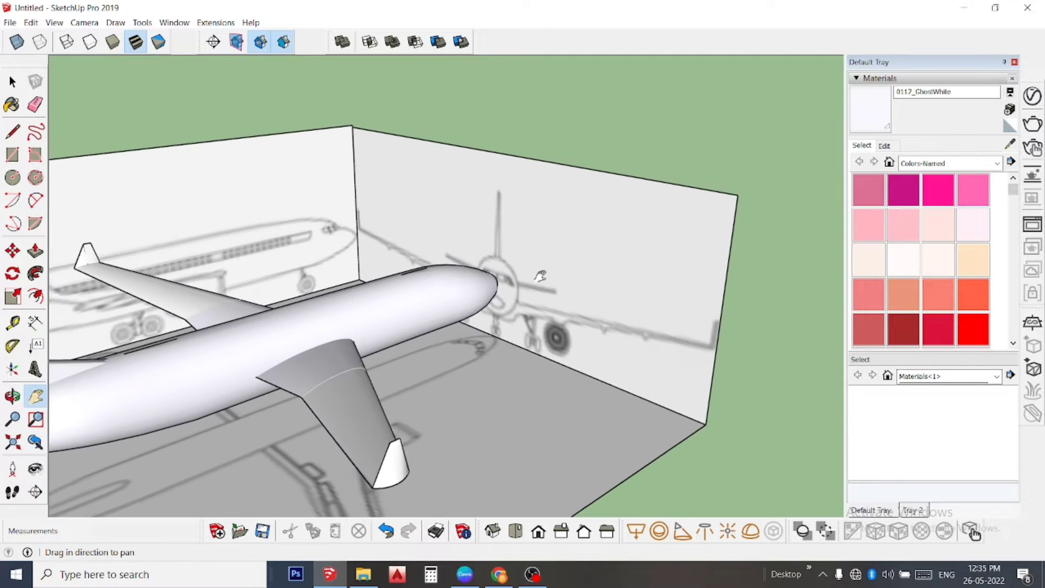
scroll(553, 376, "up", 1)
scroll(538, 373, "up", 1)
scroll(539, 373, "up", 1)
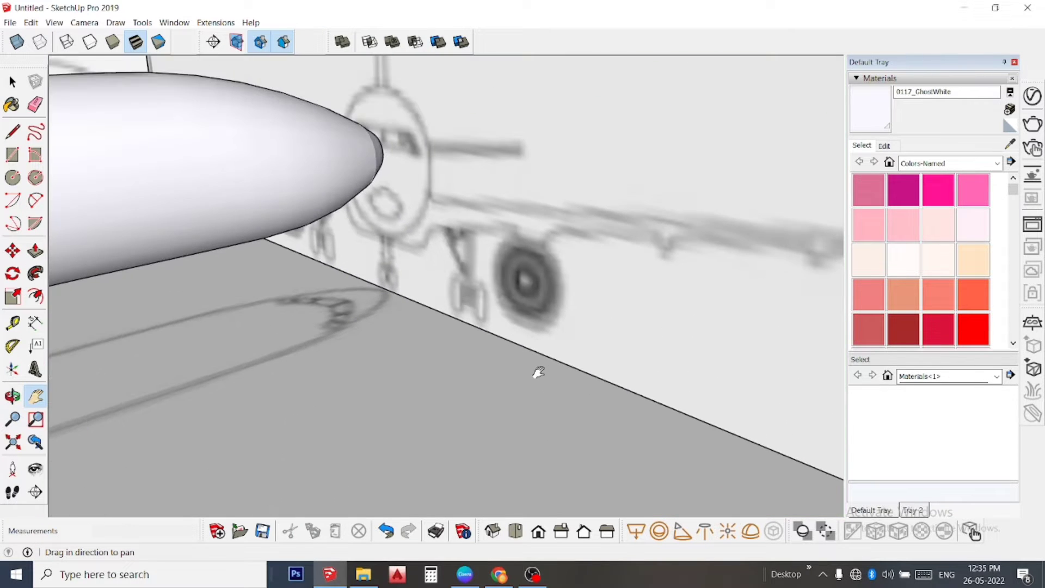
mouse_move(434, 340)
middle_mouse_down()
mouse_move(434, 357)
mouse_move(555, 374)
middle_mouse_up()
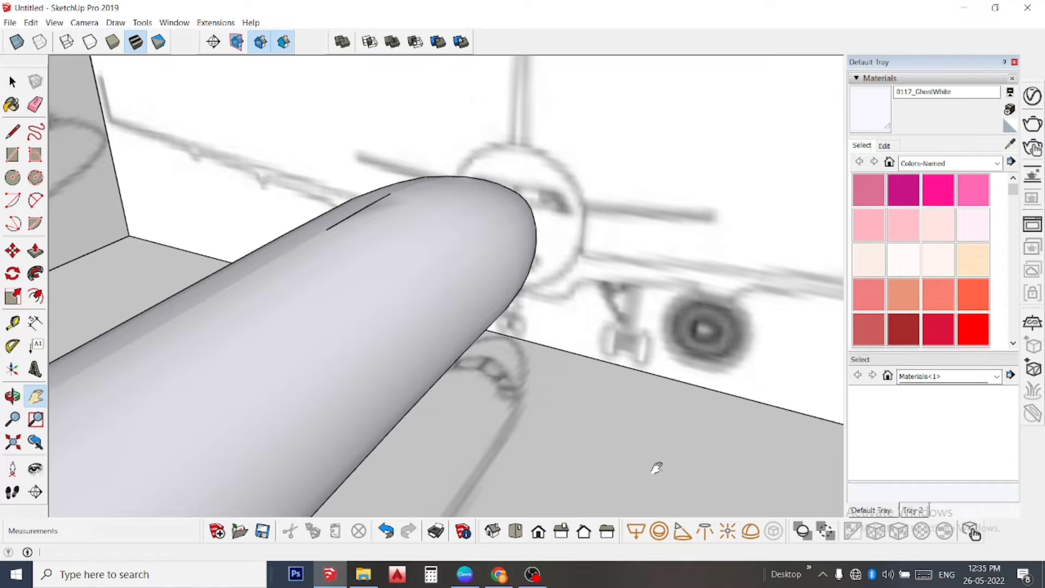
mouse_move(657, 468)
left_mouse_down()
mouse_move(537, 357)
mouse_move(303, 319)
mouse_move(344, 281)
left_mouse_up()
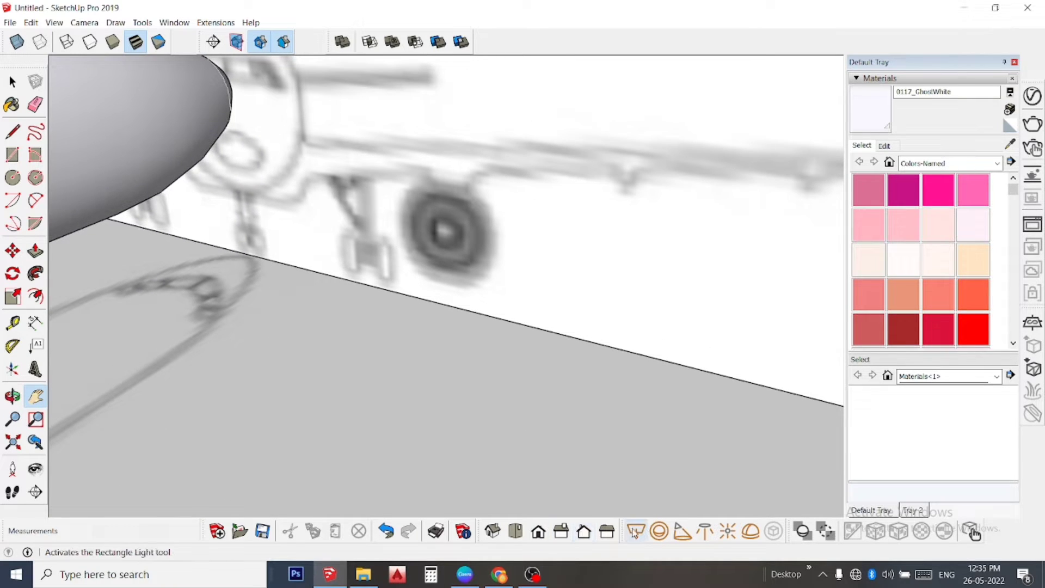
Switch to Left view and centre the engine on the side reference drawing up close.
left_click(609, 533)
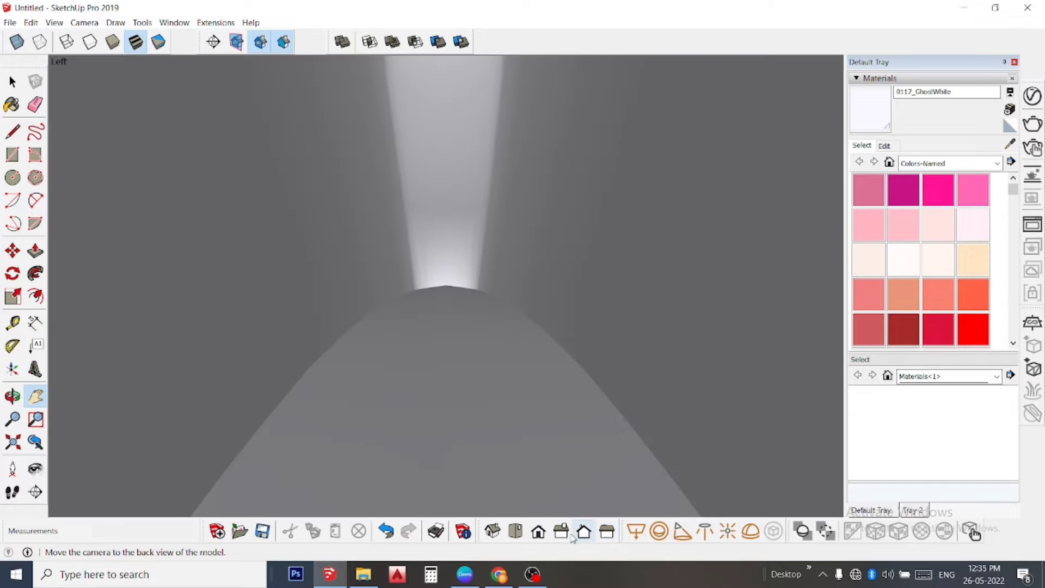
left_click_drag(548, 304, 181, 374)
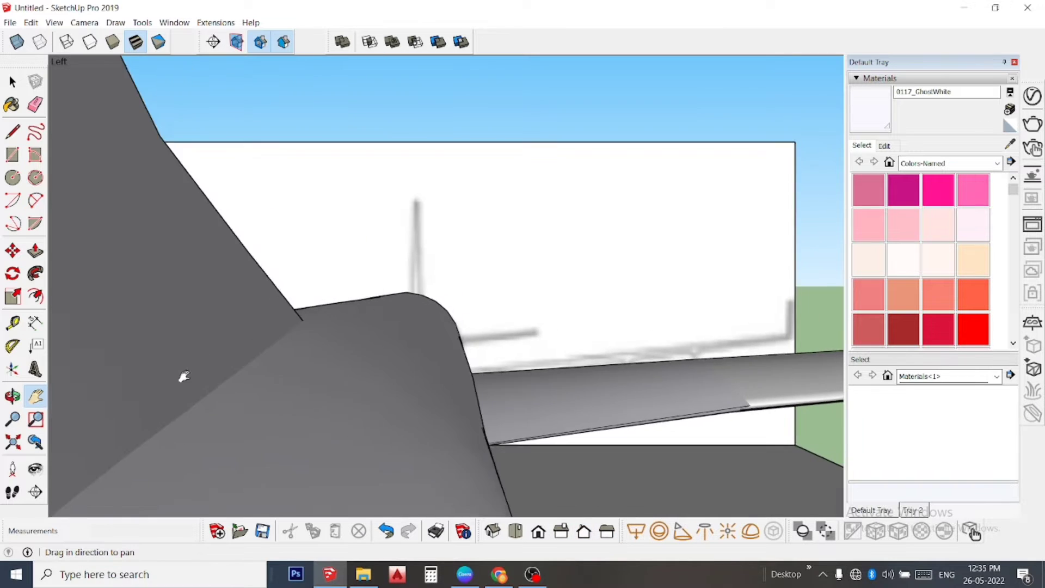
mouse_move(504, 358)
left_mouse_down()
mouse_move(230, 409)
mouse_move(269, 432)
left_mouse_up()
left_click_drag(205, 431, 357, 254)
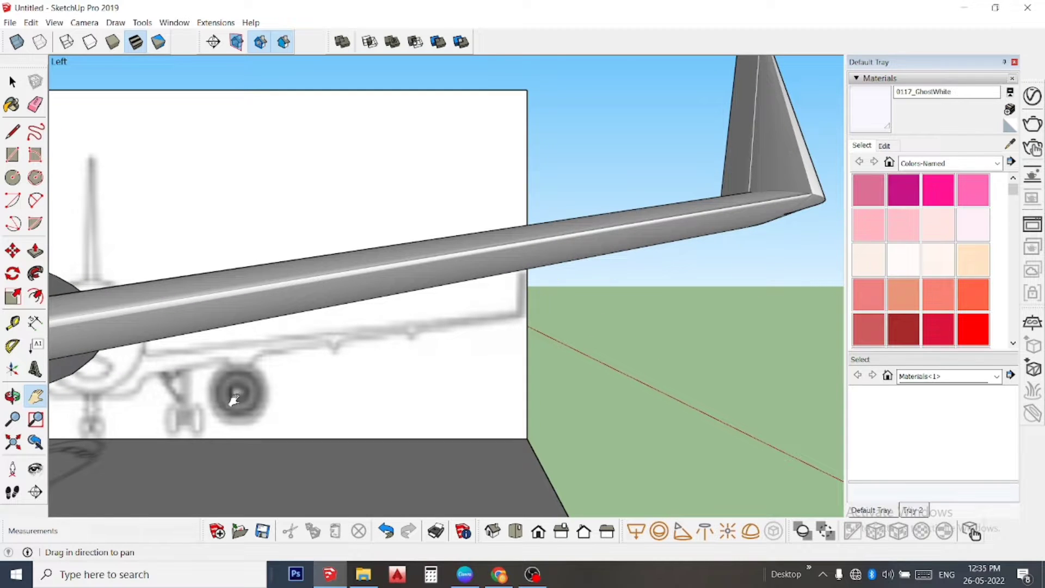
scroll(234, 400, "up", 3)
scroll(218, 423, "up", 1)
left_click_drag(199, 402, 393, 464)
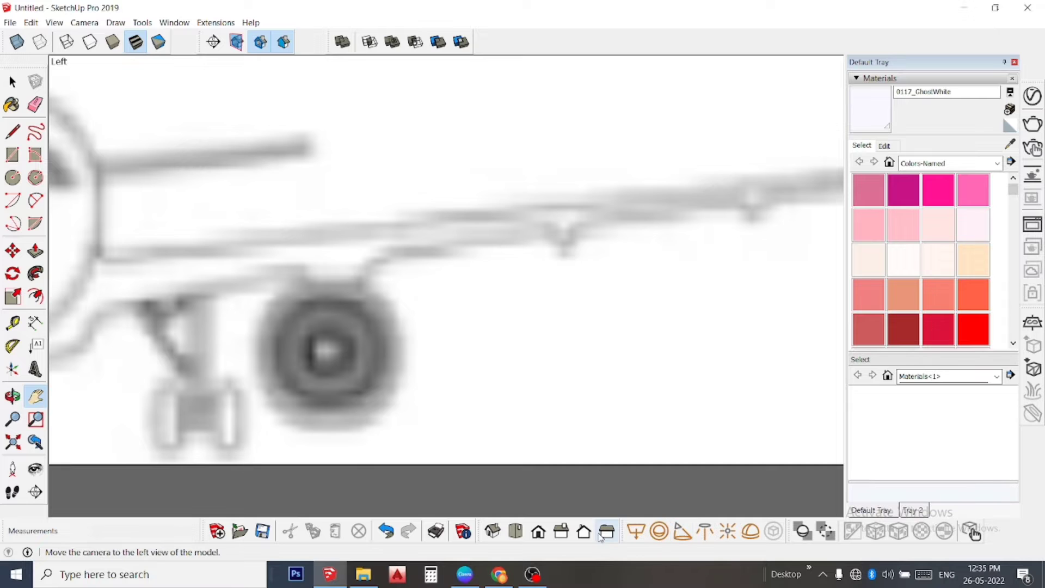
left_click_drag(281, 349, 409, 319)
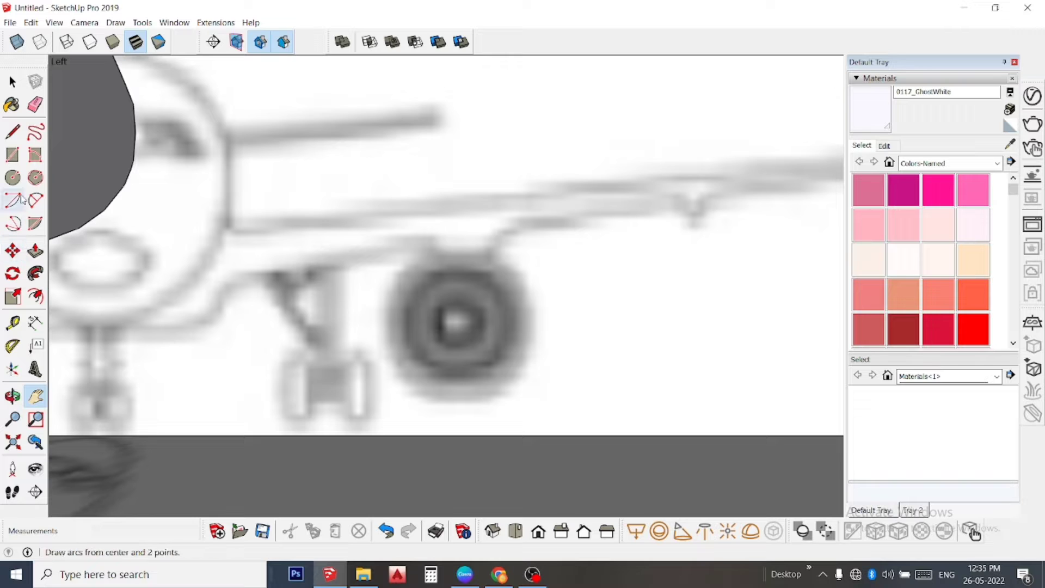
Draw a circle centred on the engine, reaching out to its rim.
left_click(13, 178)
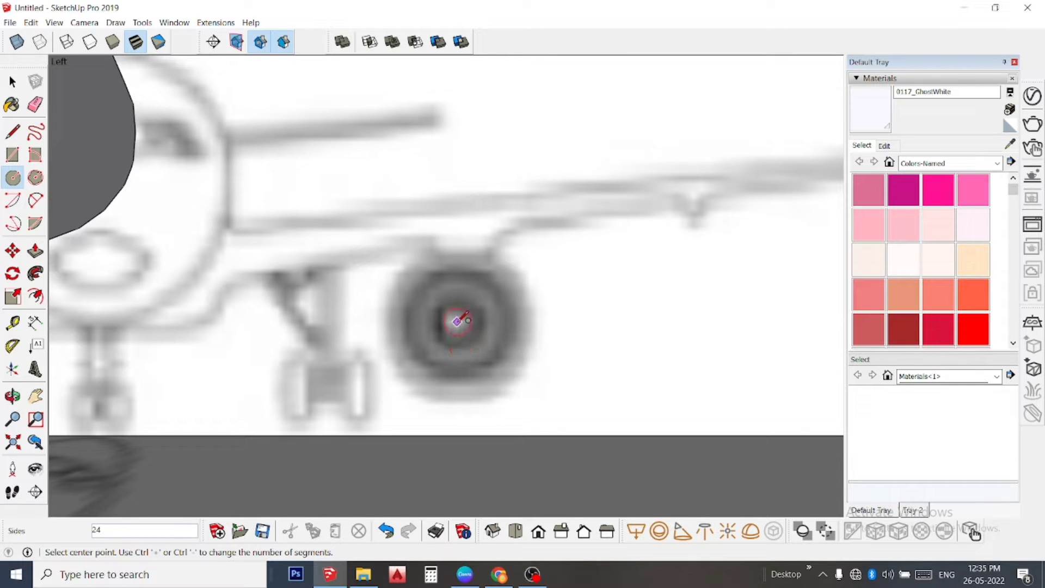
left_click(457, 322)
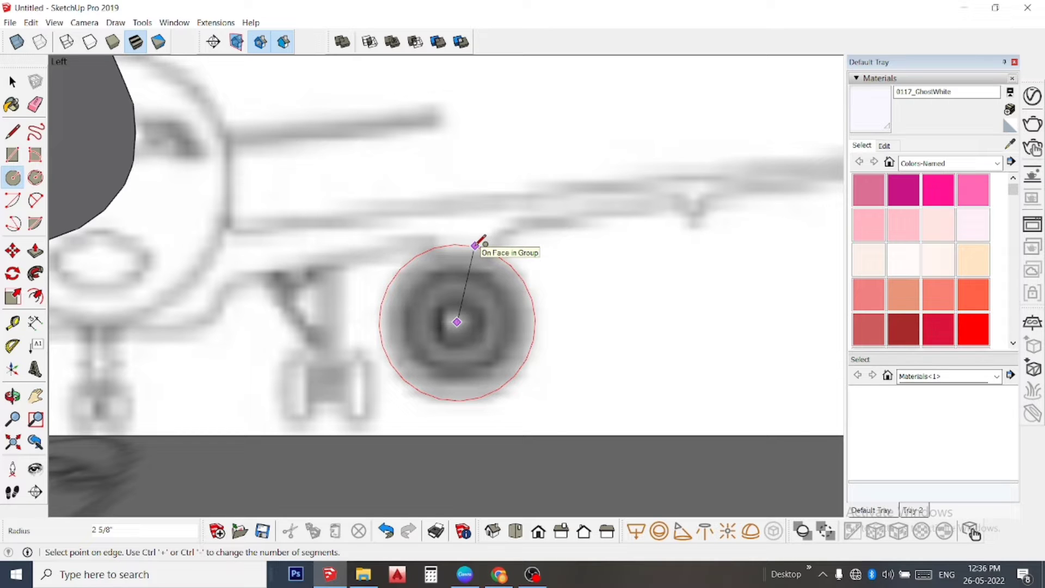
left_click(475, 245)
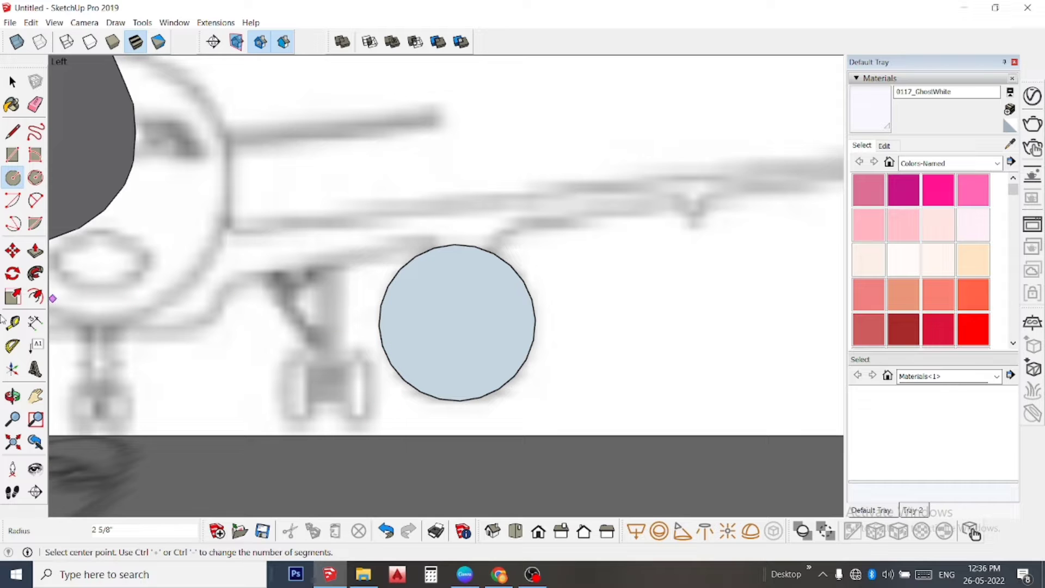
Offset the circle's edge slightly inward to form an inner ring.
left_click(35, 296)
left_click(458, 246)
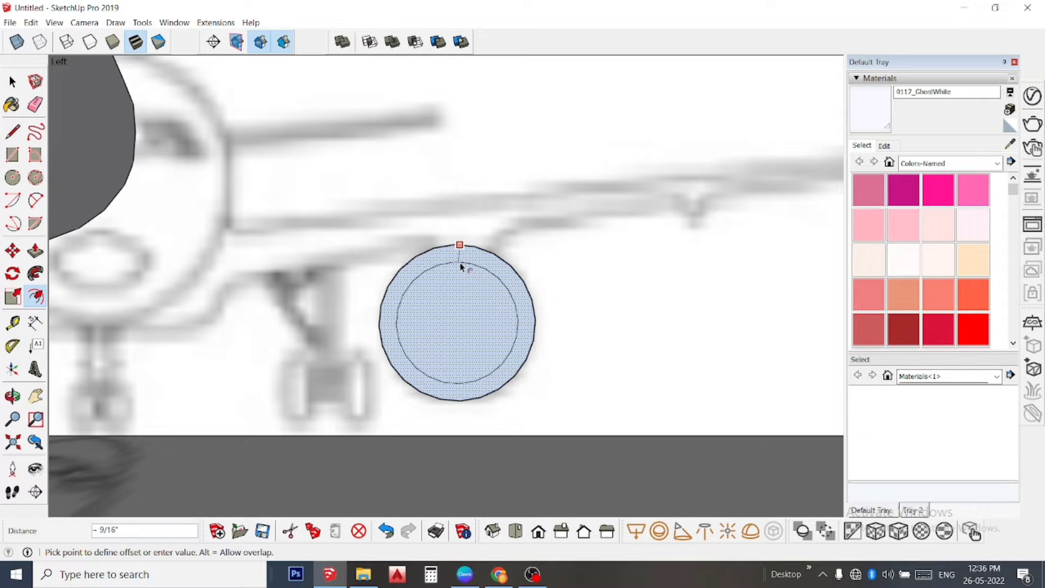
left_click(461, 267)
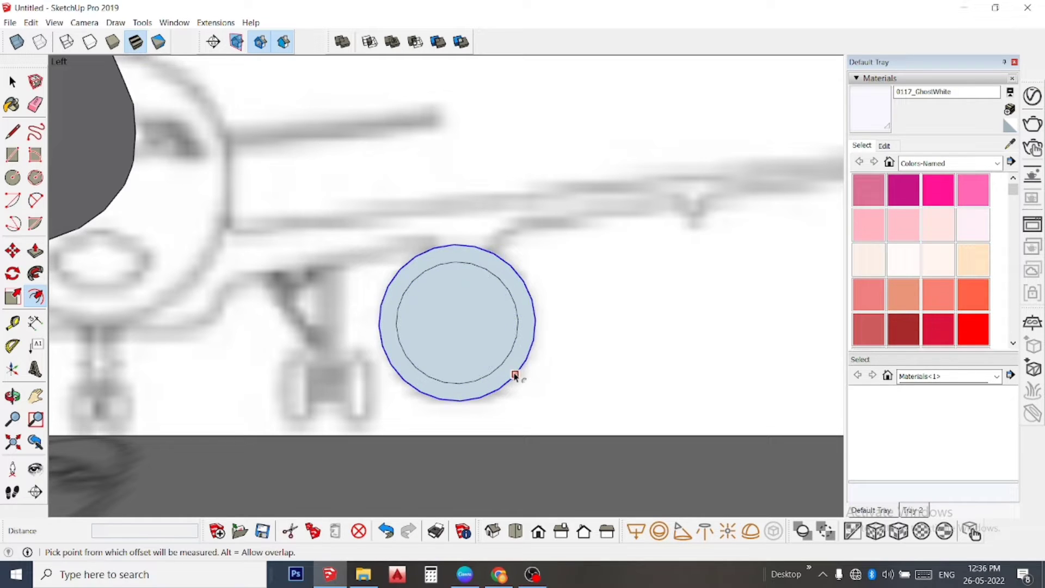
key("Escape")
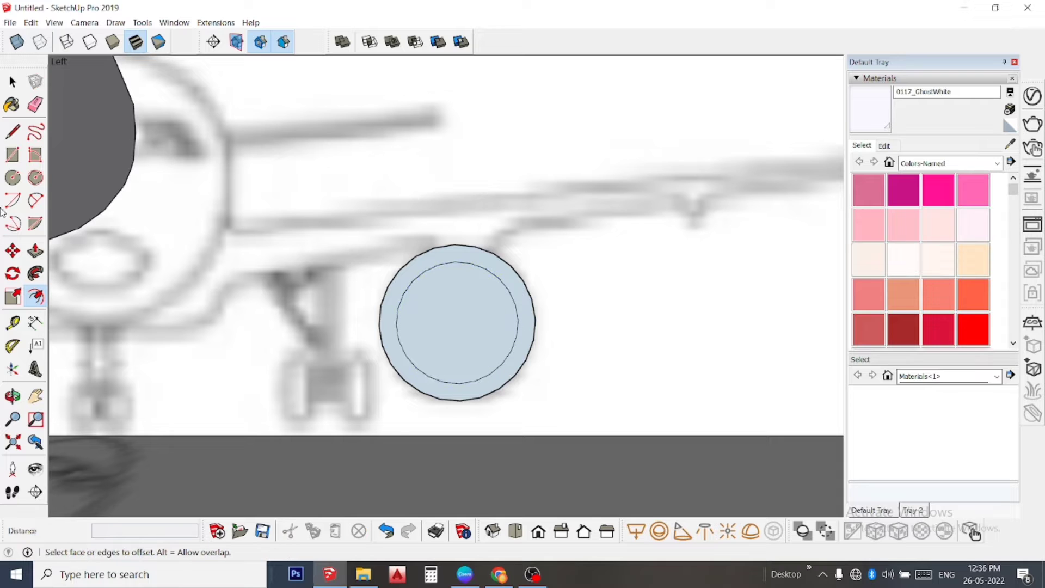
Orbit into perspective and box-select the engine circle.
left_click(13, 81)
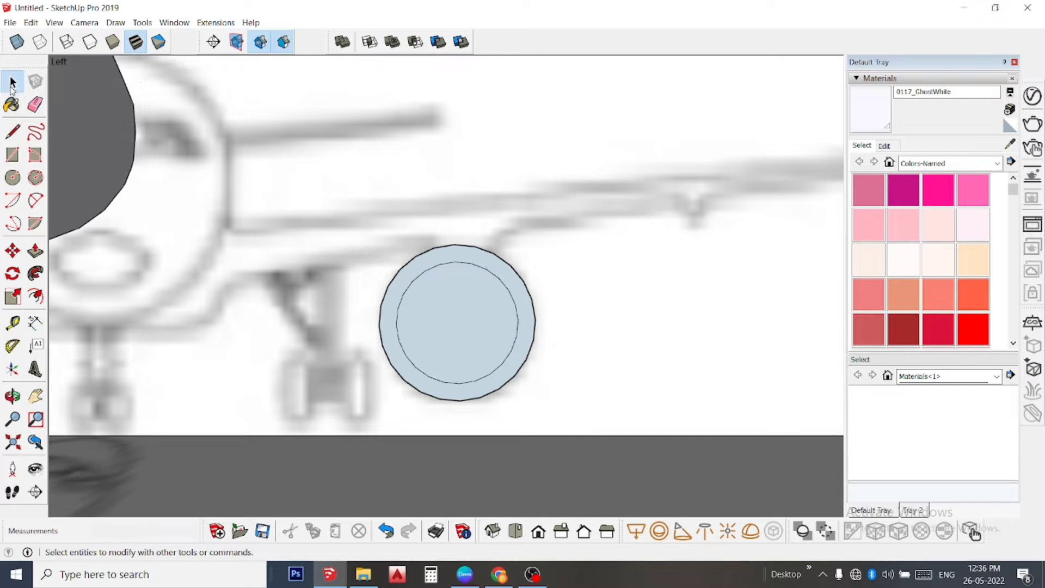
mouse_move(308, 144)
middle_mouse_down()
mouse_move(287, 246)
mouse_move(206, 325)
middle_mouse_up()
scroll(207, 321, "down", 2)
scroll(213, 312, "down", 2)
scroll(357, 350, "down", 2)
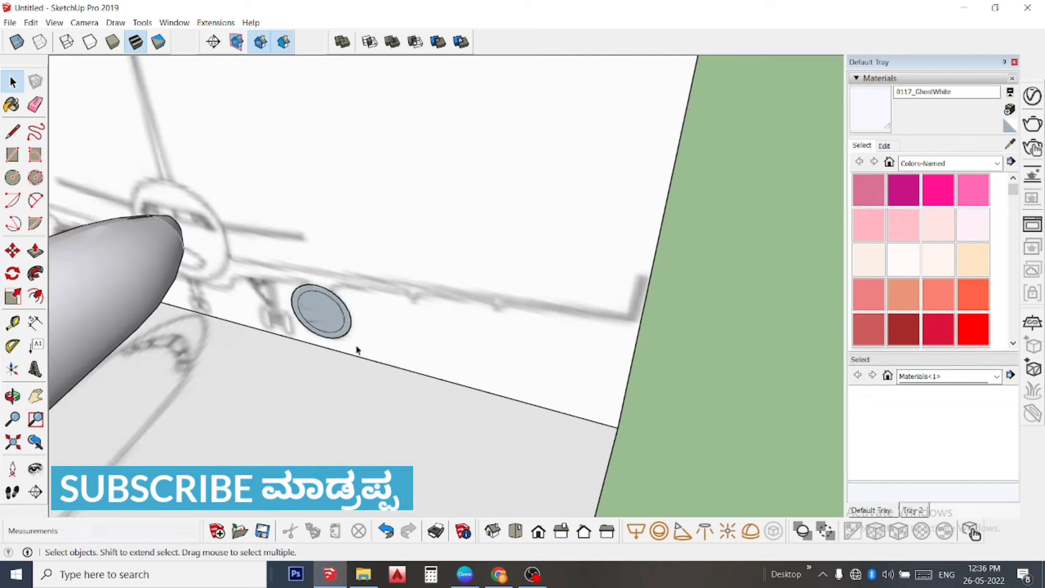
left_click_drag(212, 206, 427, 391)
mouse_move(374, 327)
middle_mouse_down()
mouse_move(371, 307)
mouse_move(169, 246)
middle_mouse_up()
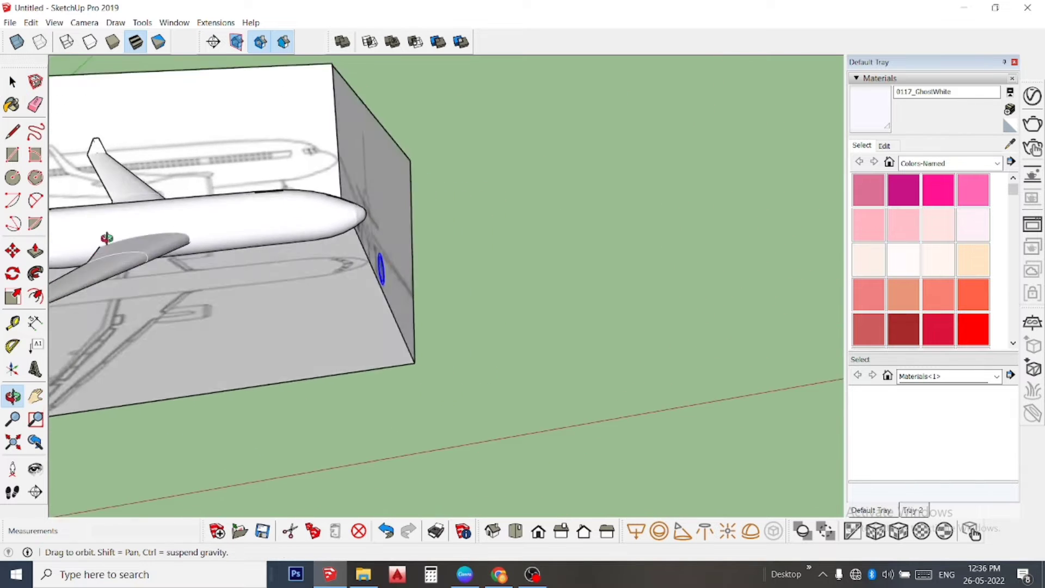
middle_click_drag(116, 307, 116, 386)
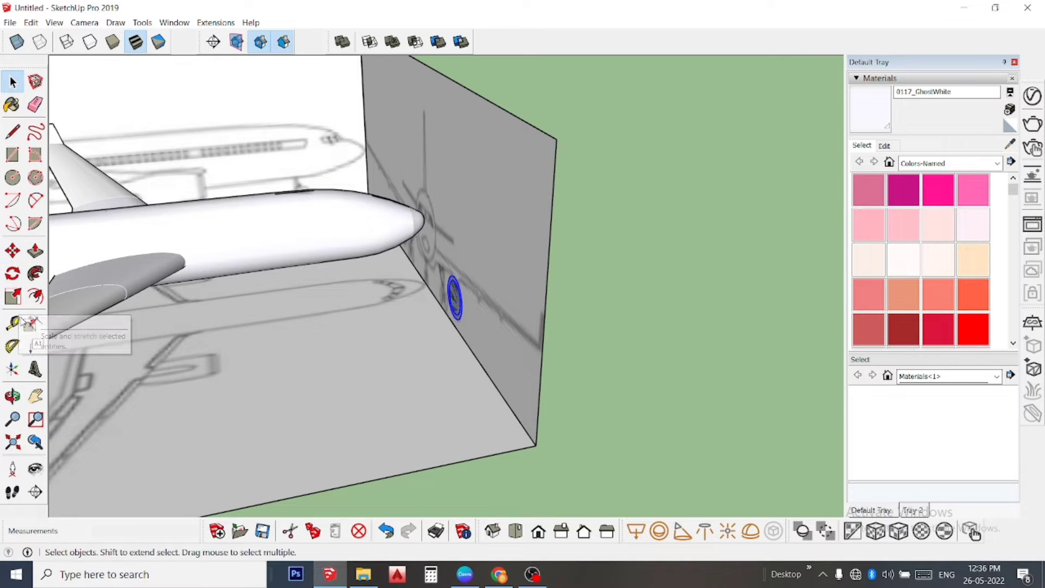
Move the engine circle off the reference wall to beneath the wing.
left_click(13, 250)
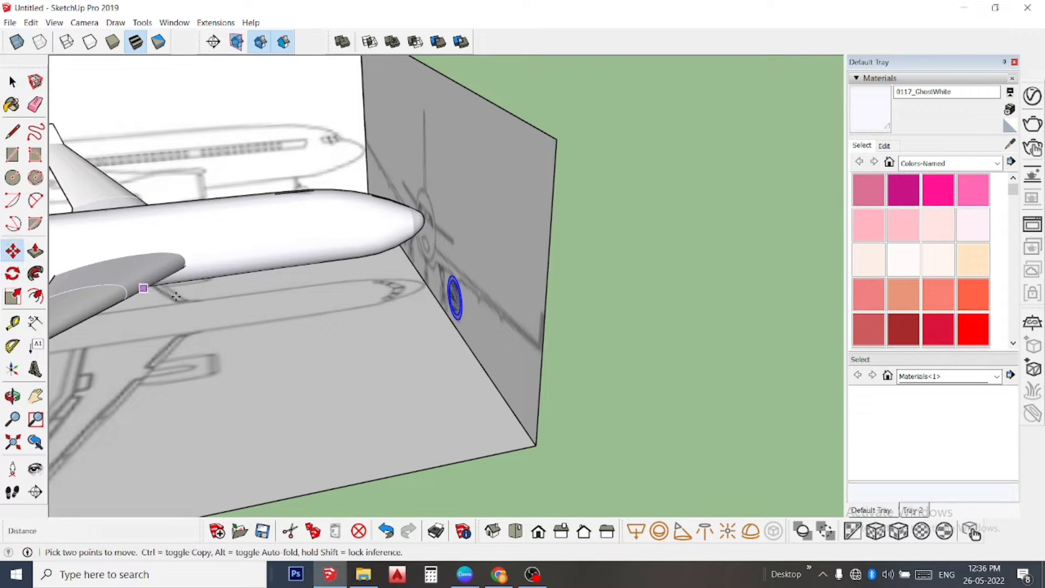
left_click(466, 387)
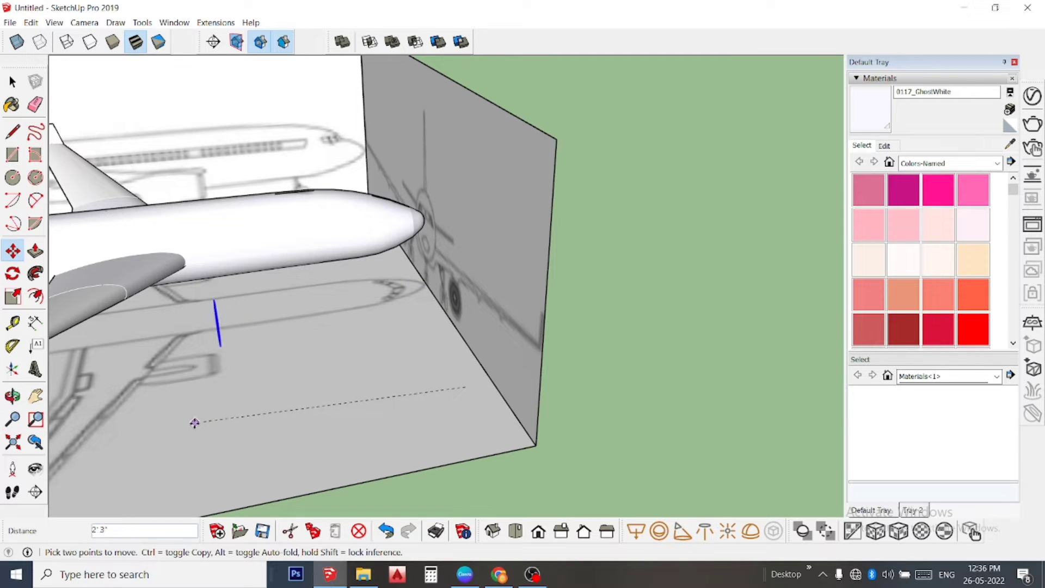
left_click(195, 424)
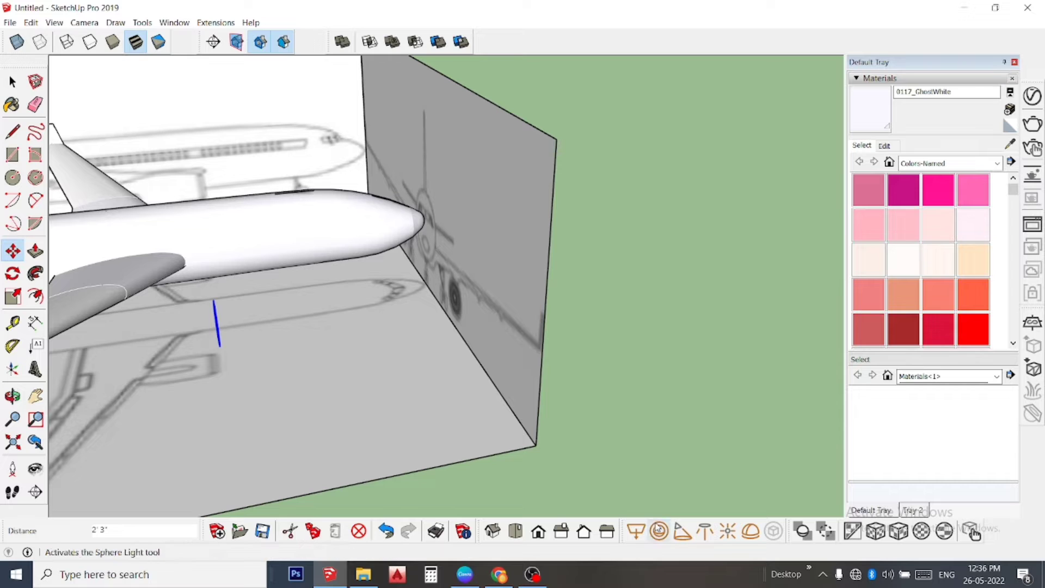
In Top view, move the engine circle in line with the drawn engine.
left_click(516, 532)
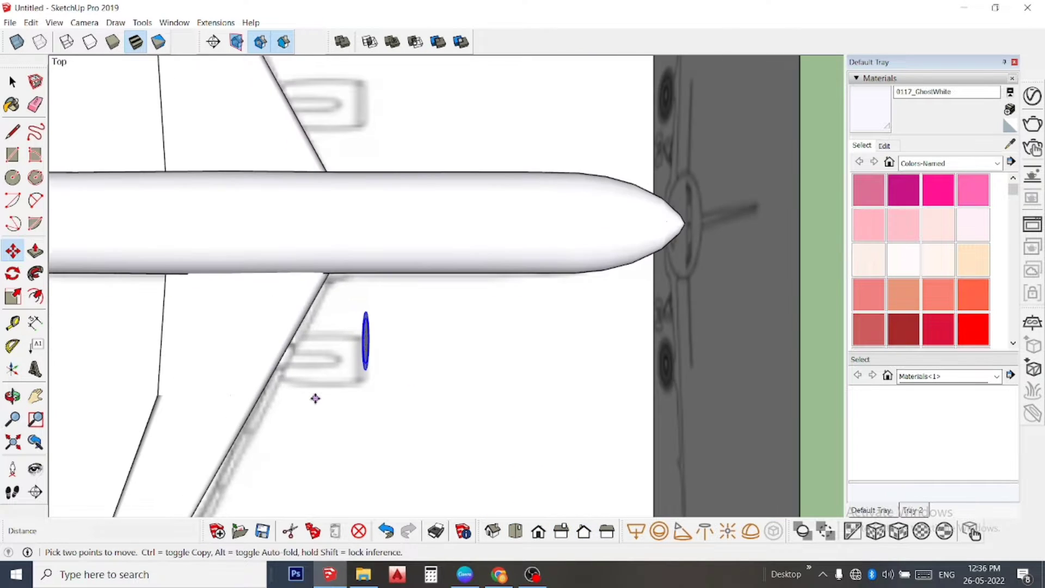
scroll(313, 390, "up", 2)
scroll(315, 406, "up", 1)
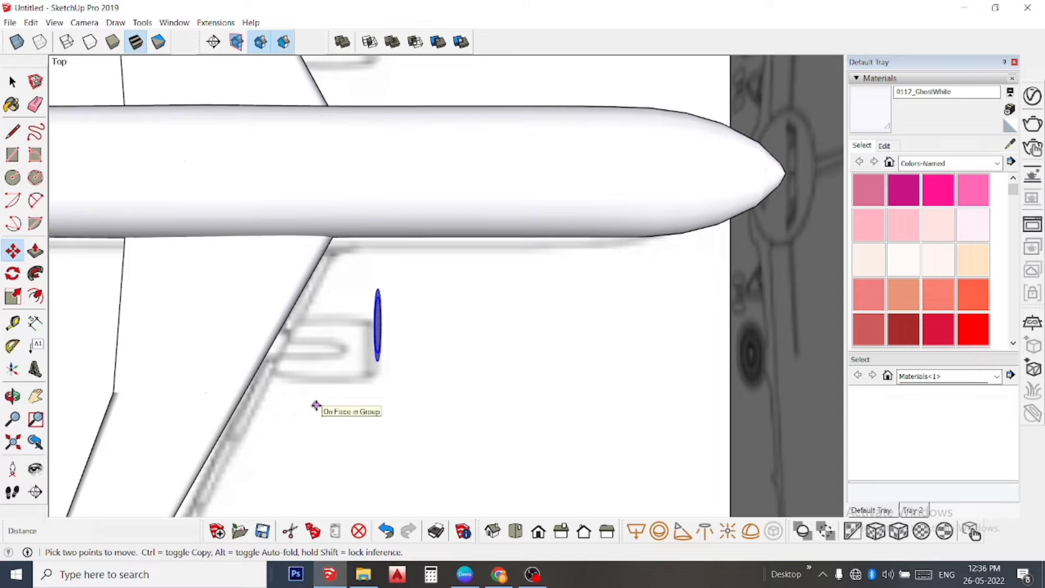
left_click(400, 333)
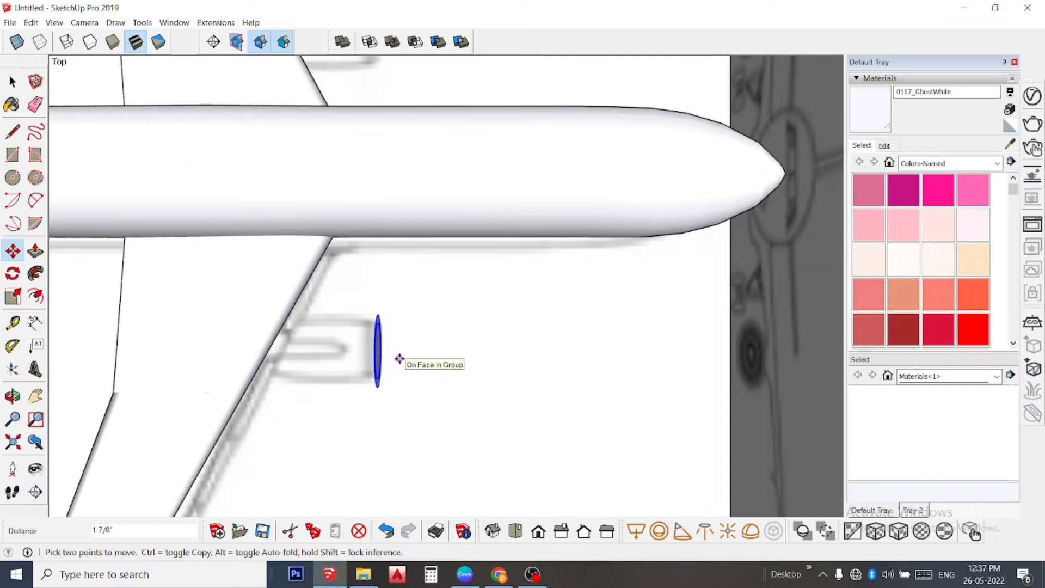
left_click(399, 360)
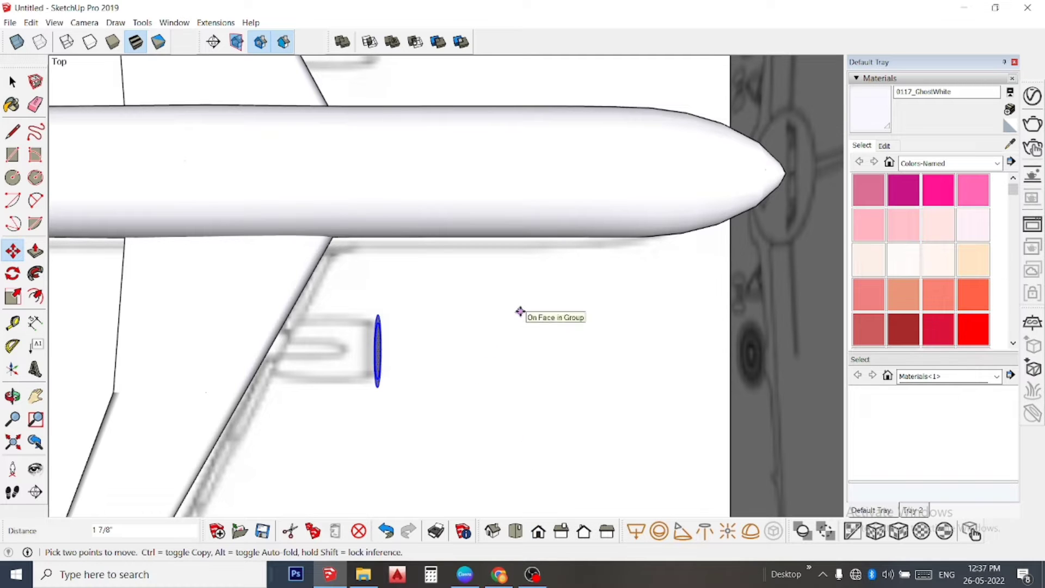
Hide the fuselage group and switch to Front view.
key("space")
right_click(516, 224)
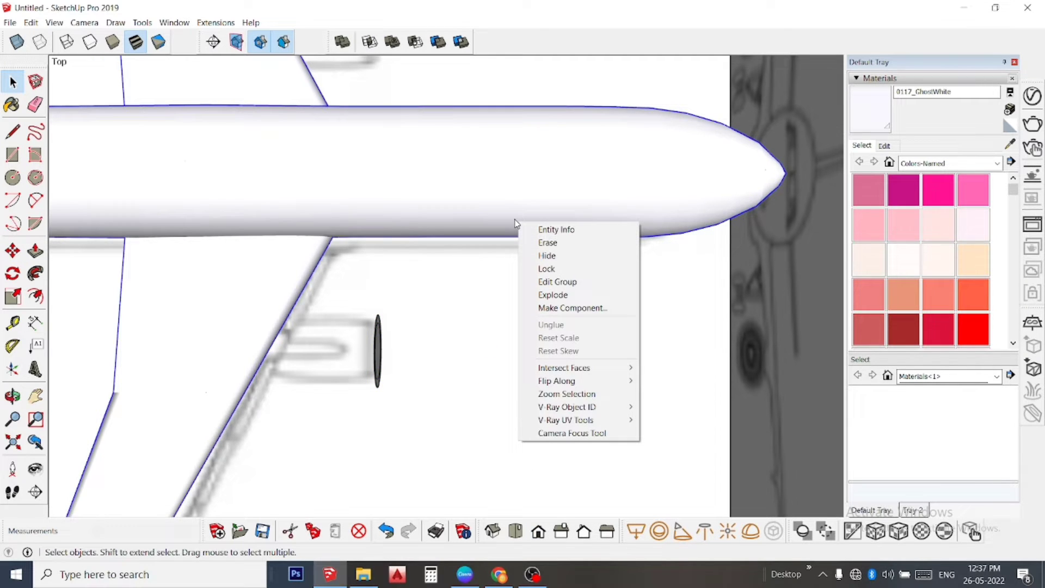
left_click(592, 256)
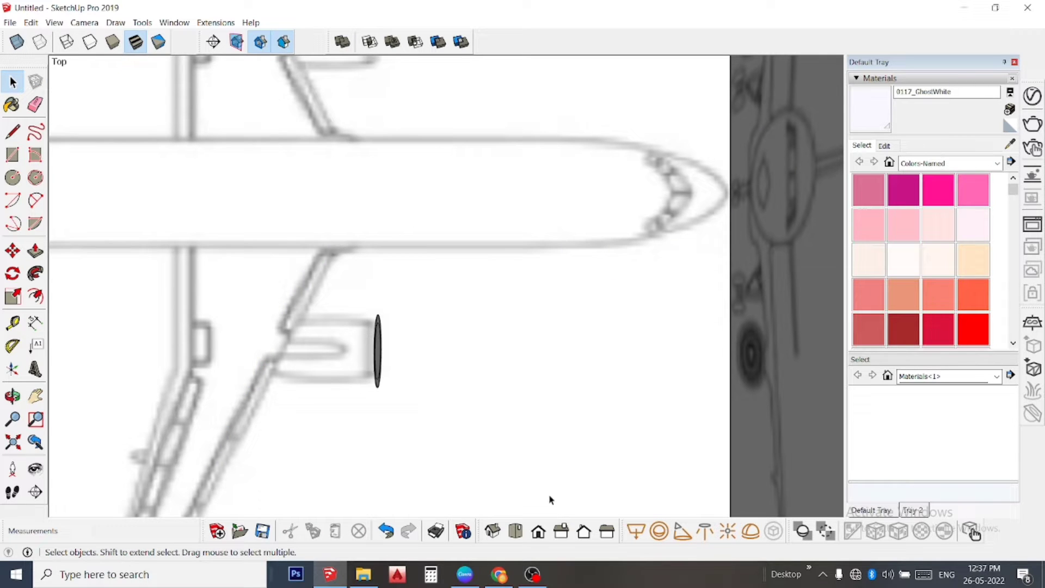
left_click(538, 531)
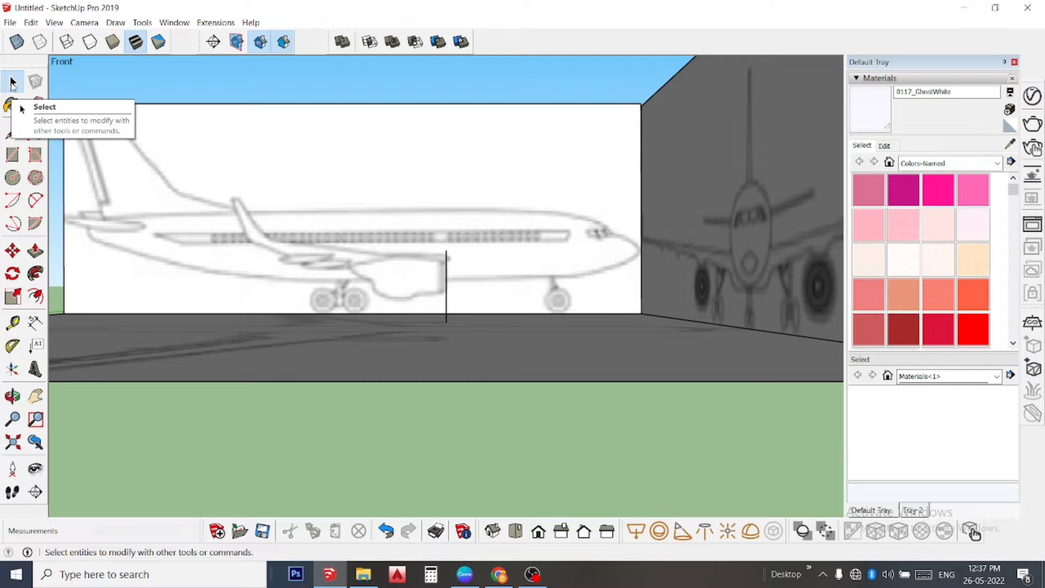
Move the edge-on engine line 0.1 inch sideways.
left_click(13, 251)
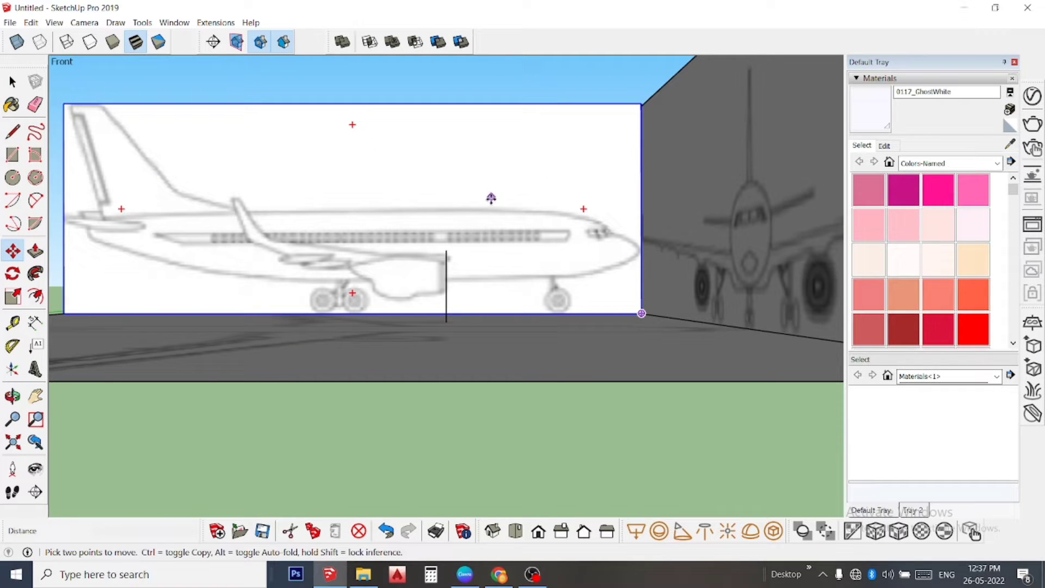
key("space")
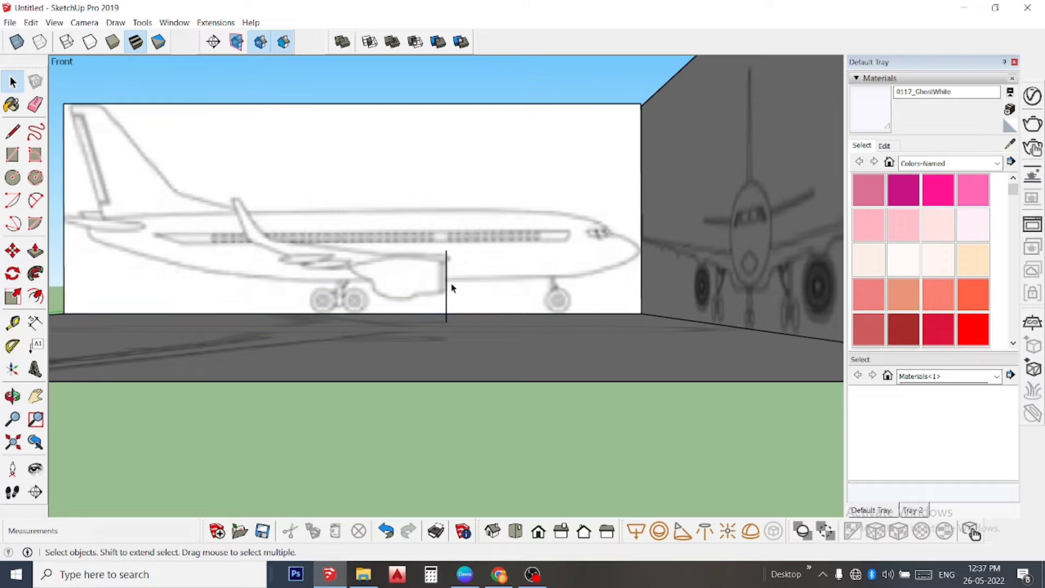
left_click(446, 293)
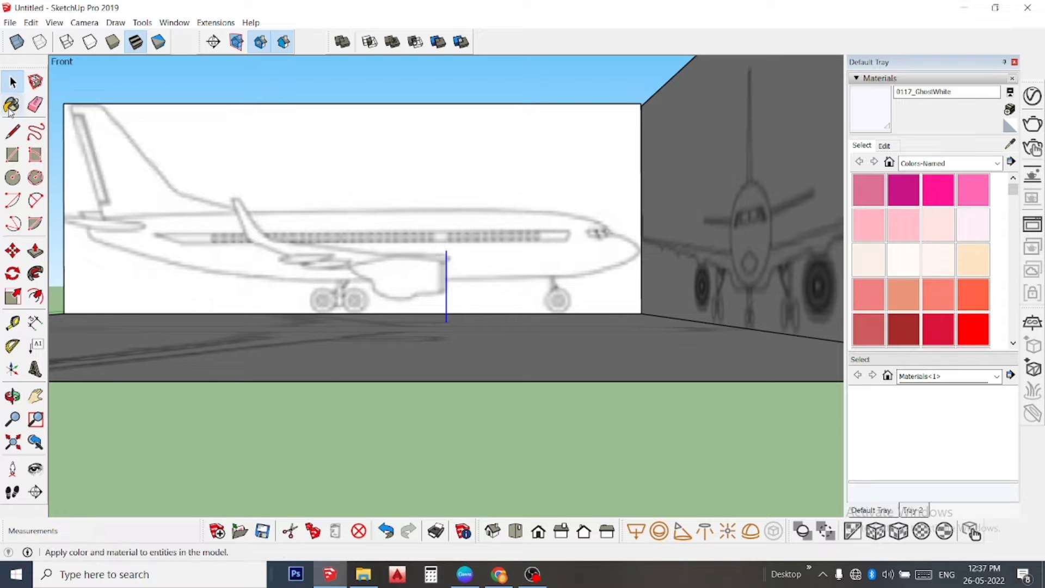
left_click(21, 249)
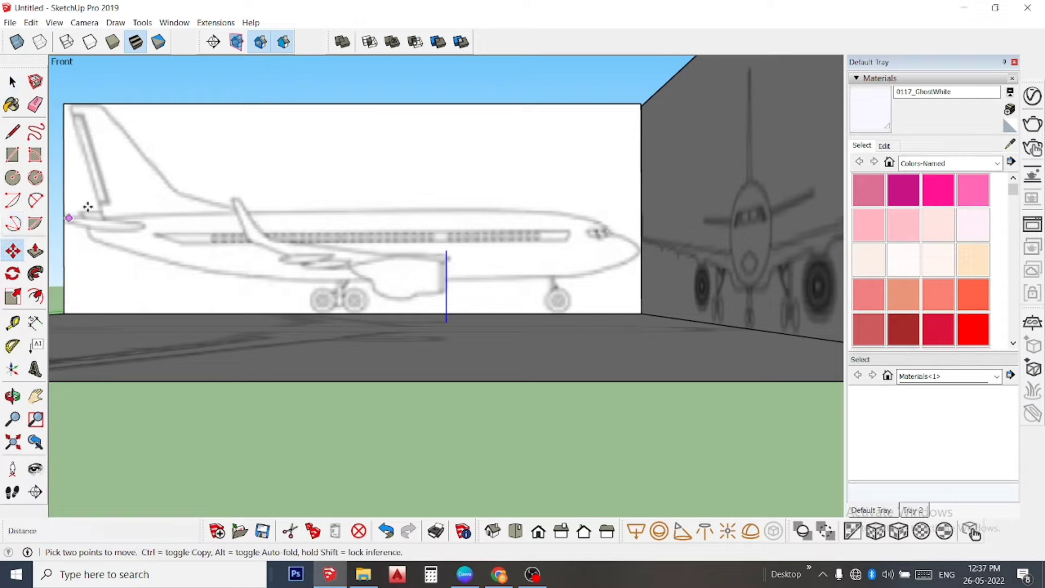
left_click(513, 172)
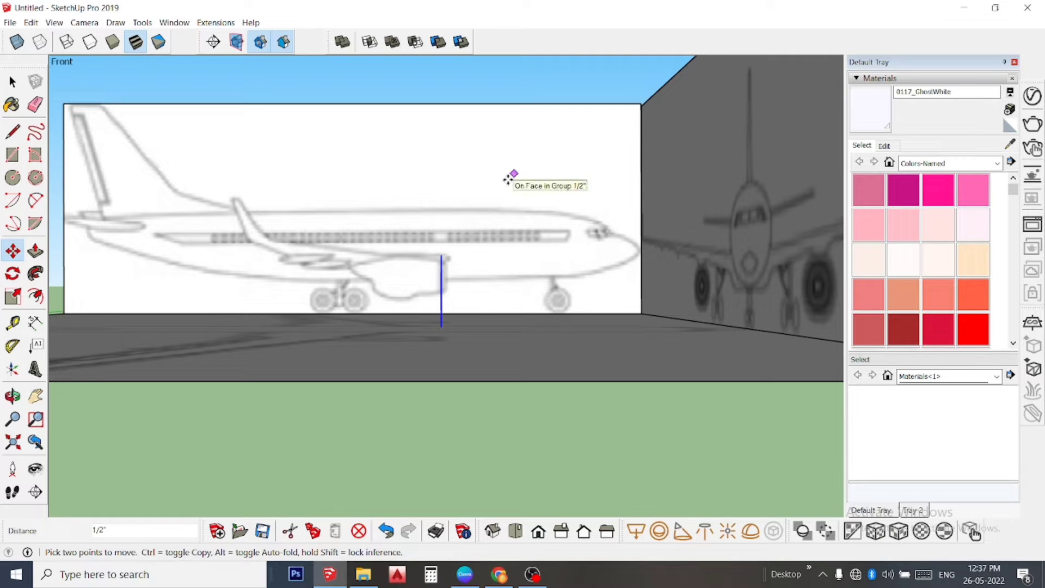
key("Escape")
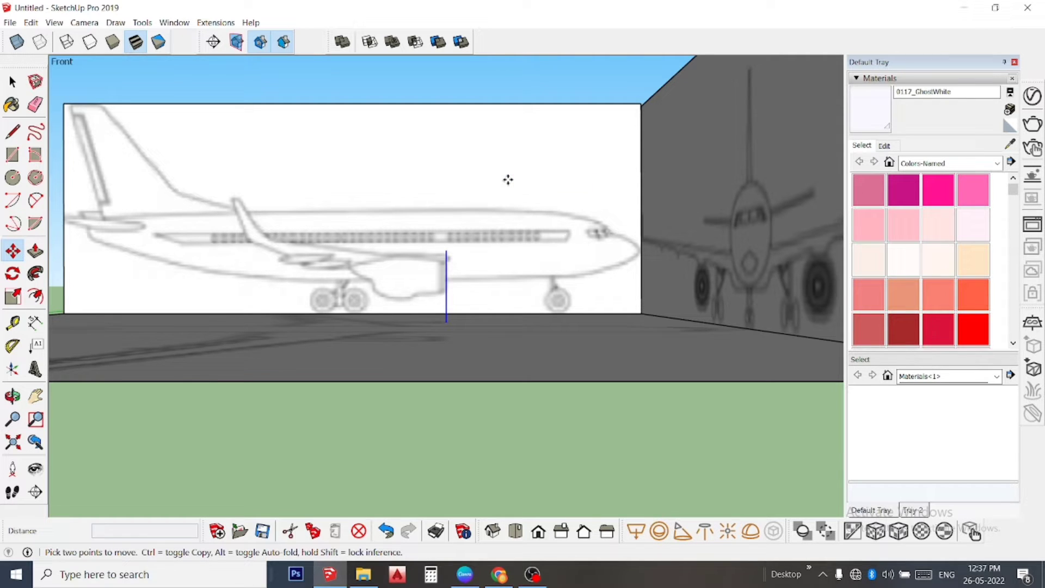
left_click(508, 179)
type("1")
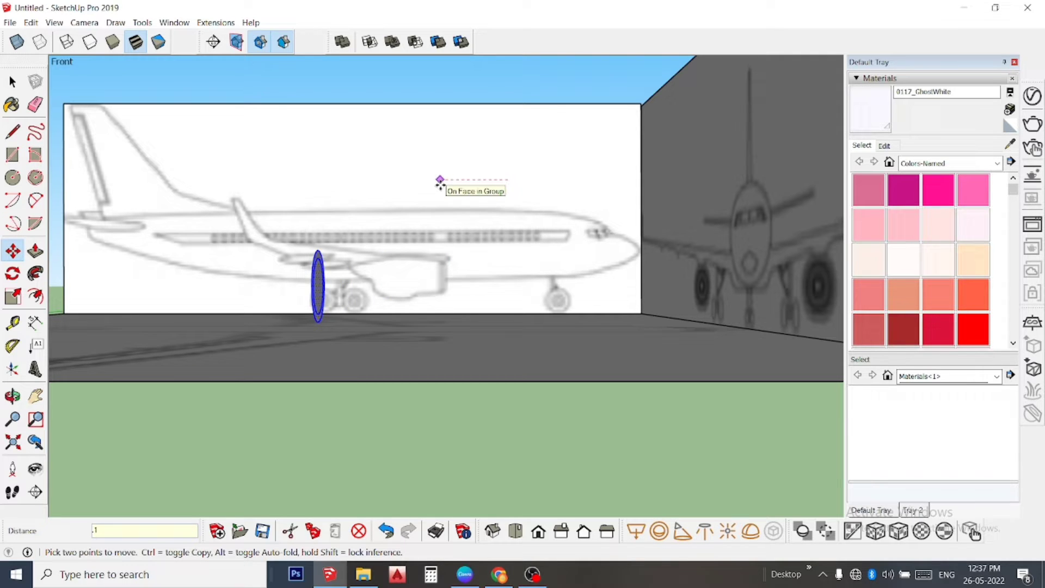
key("Return")
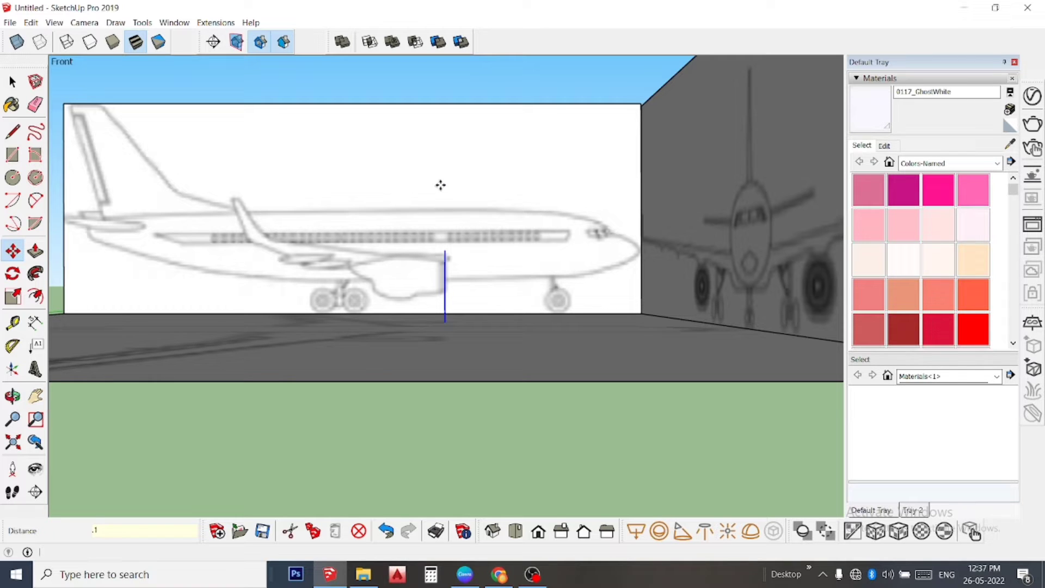
Clear the selection and adjust the zoom on the engine.
key("space")
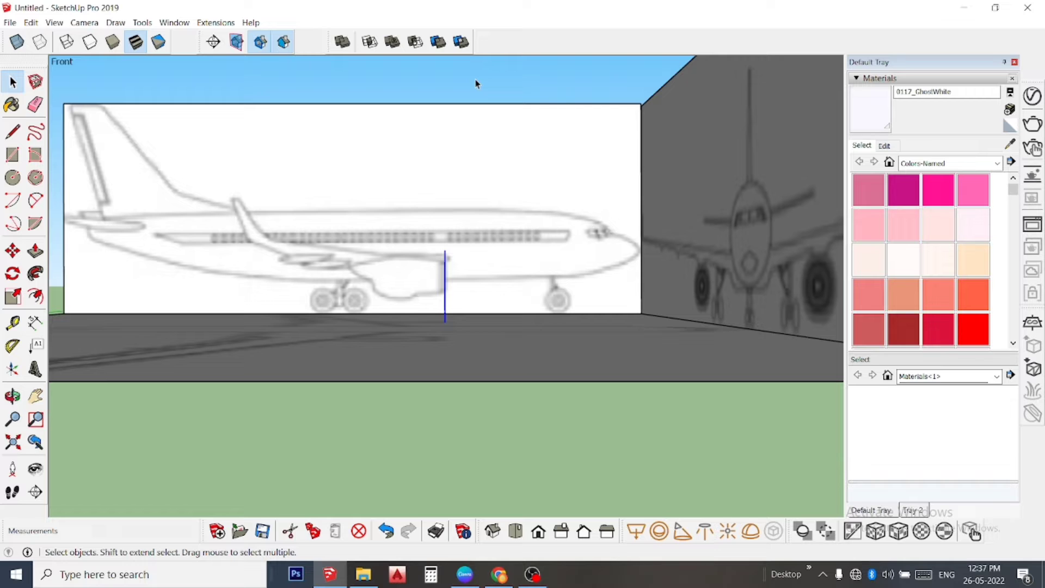
left_click(475, 83)
scroll(418, 332, "up", 2)
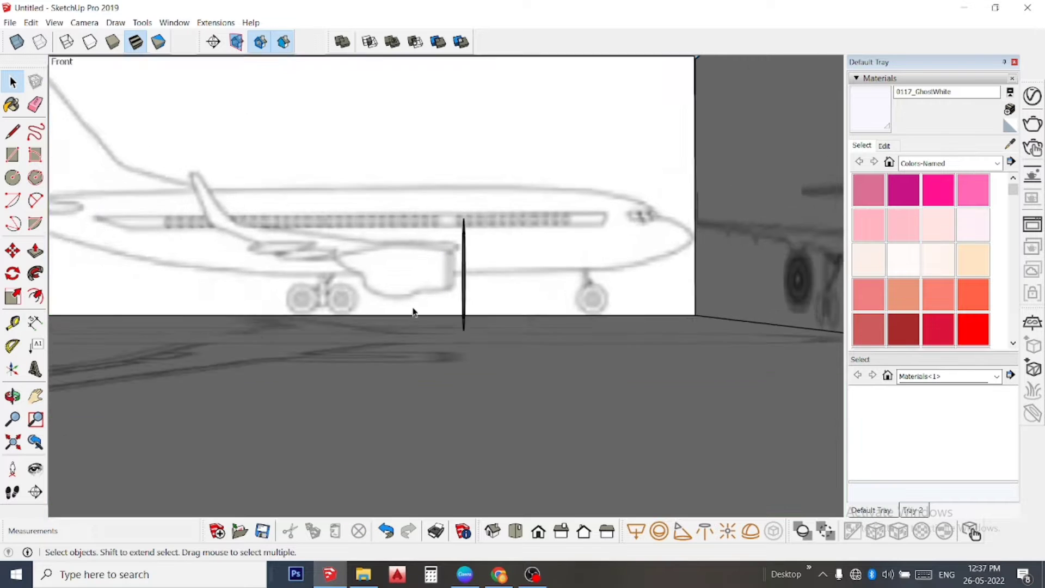
scroll(413, 310, "up", 1)
key("o")
scroll(544, 294, "down", 3)
Add the front view as Scene 1, then window-select the vertical engine line.
left_click(65, 20)
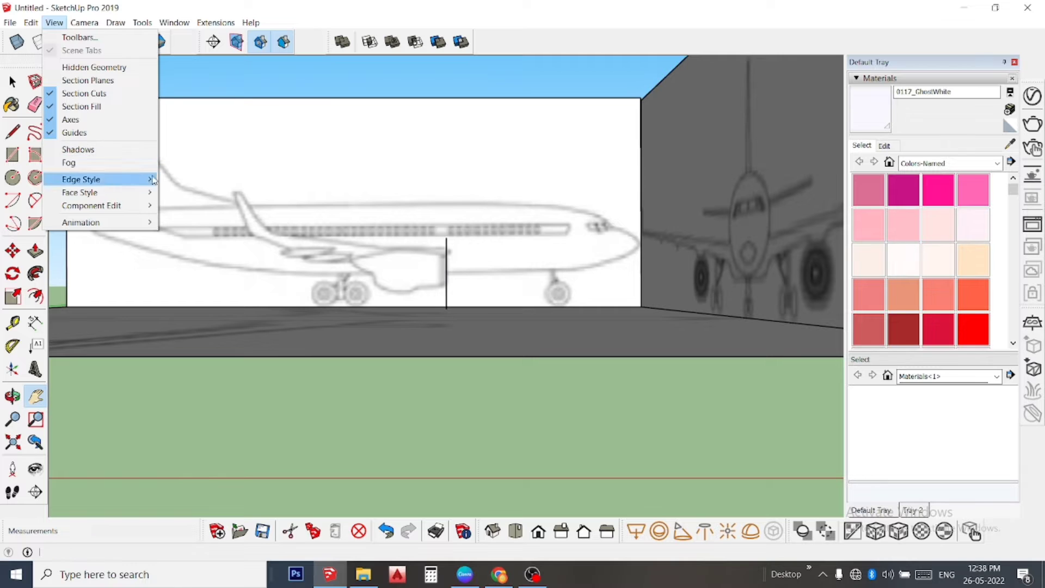
mouse_move(80, 222)
left_click(181, 225)
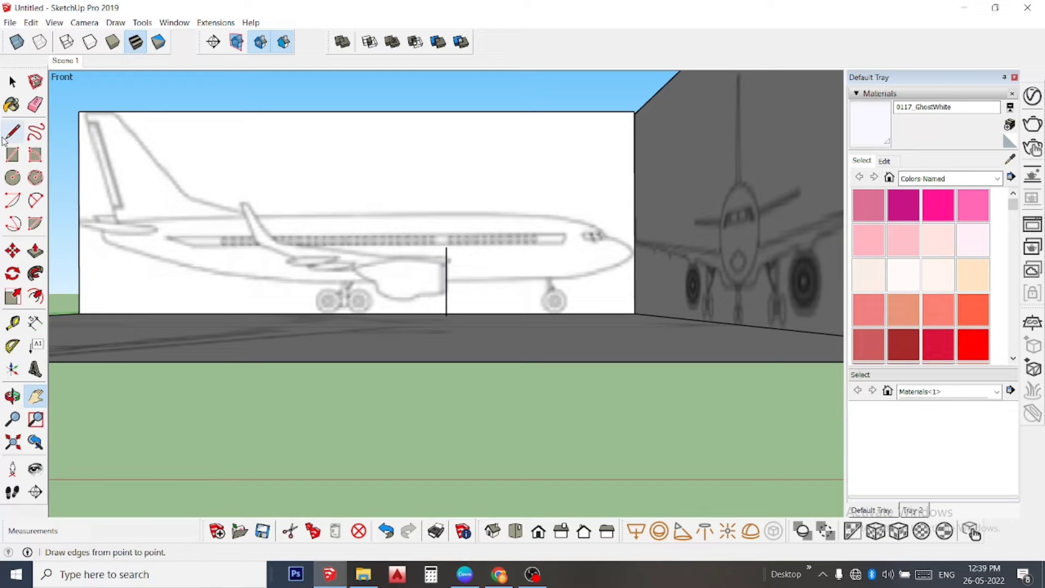
left_click(12, 83)
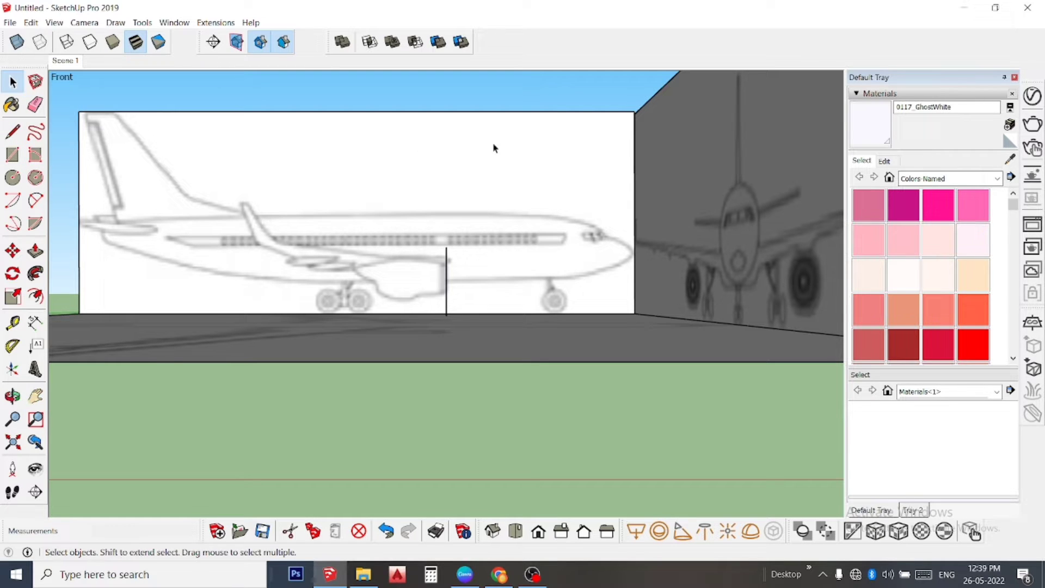
left_click_drag(432, 215, 496, 351)
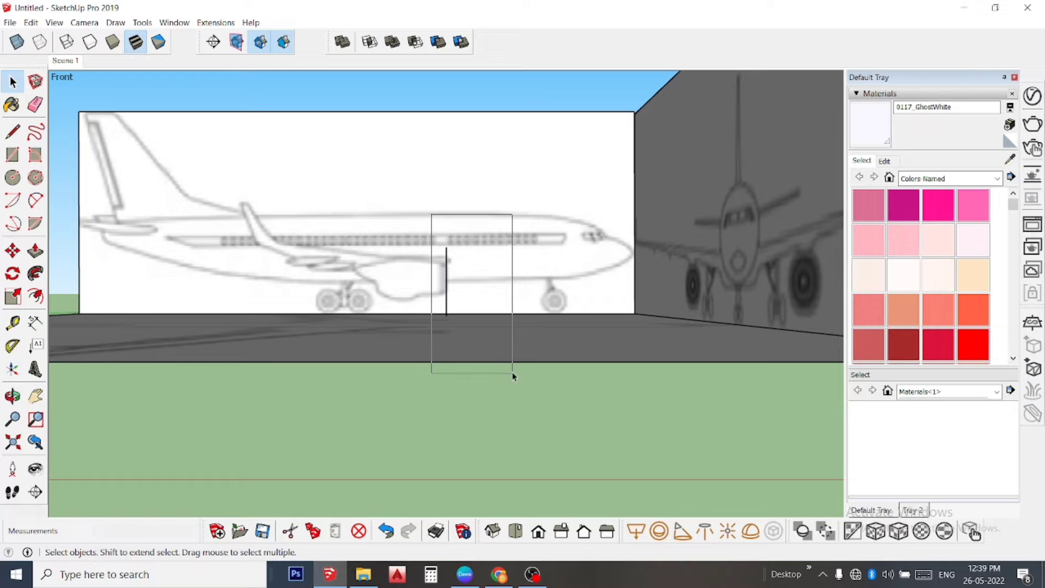
left_click_drag(497, 351, 464, 330)
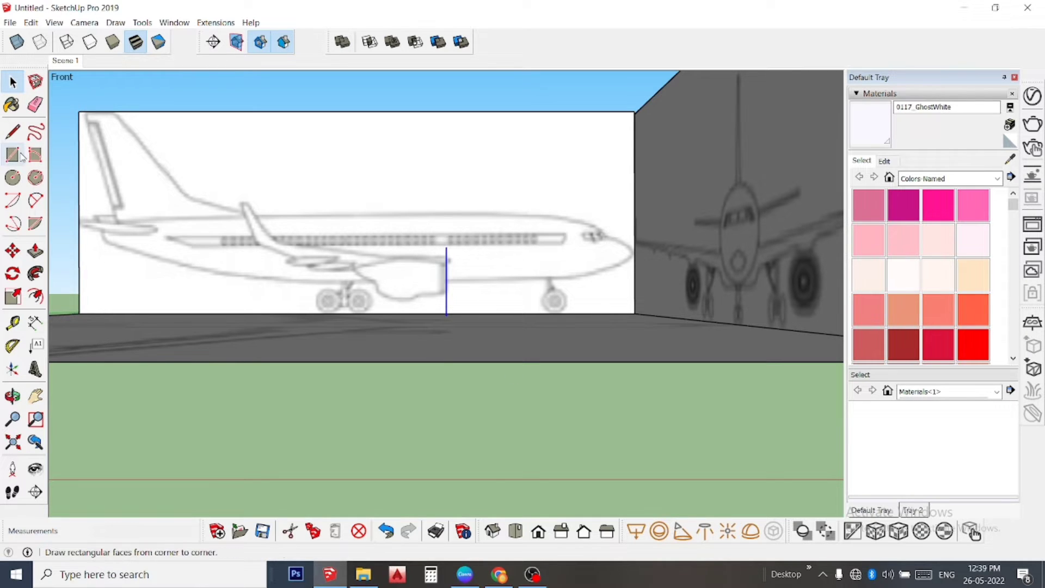
left_click(12, 250)
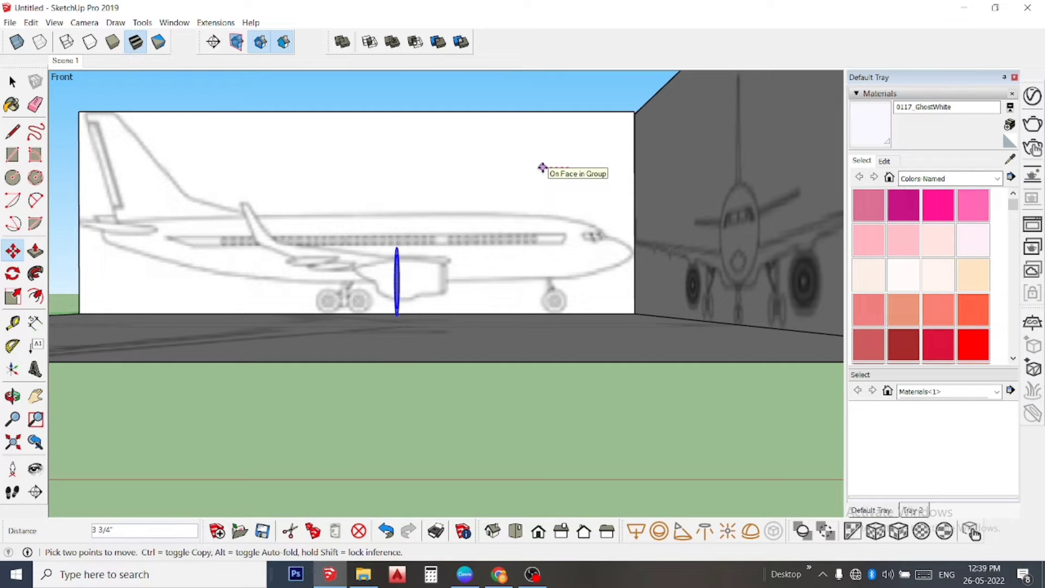
Cancel the move, then zoom and orbit until the ring's face shows in perspective.
key("Escape")
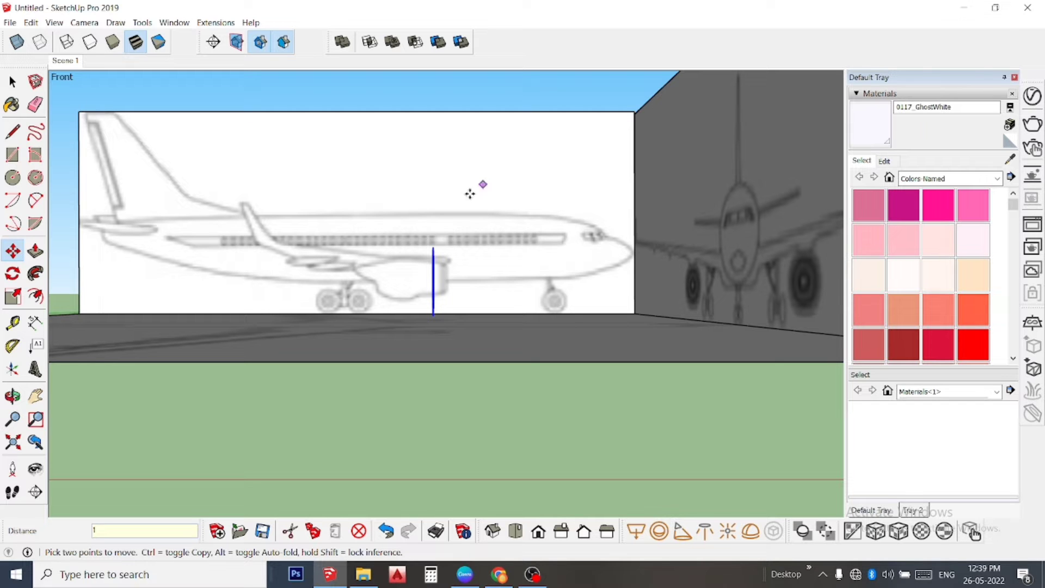
scroll(412, 328, "up", 2)
scroll(442, 283, "up", 1)
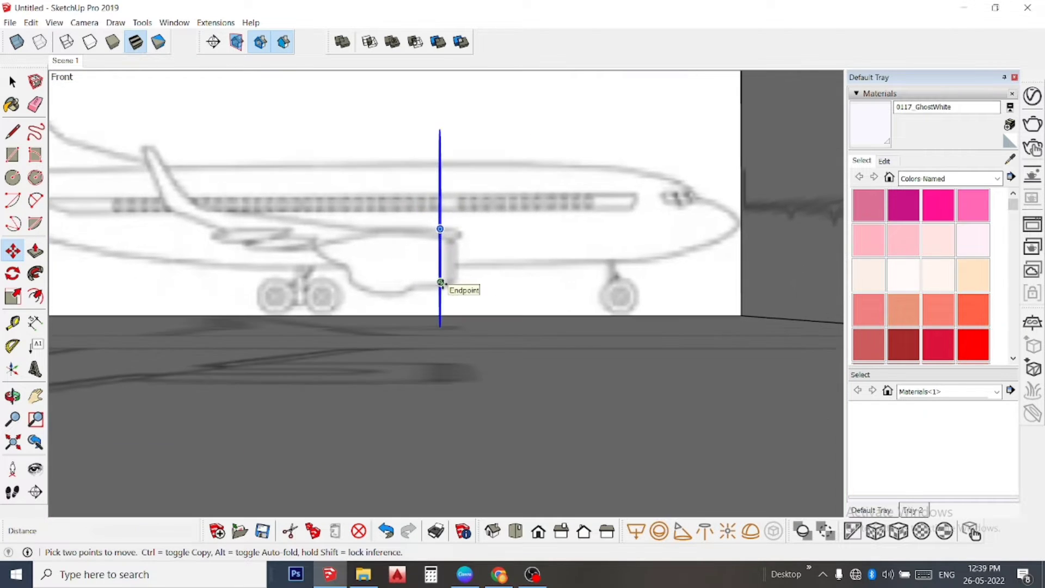
scroll(442, 283, "up", 2)
scroll(441, 284, "down", 1)
scroll(441, 284, "down", 3)
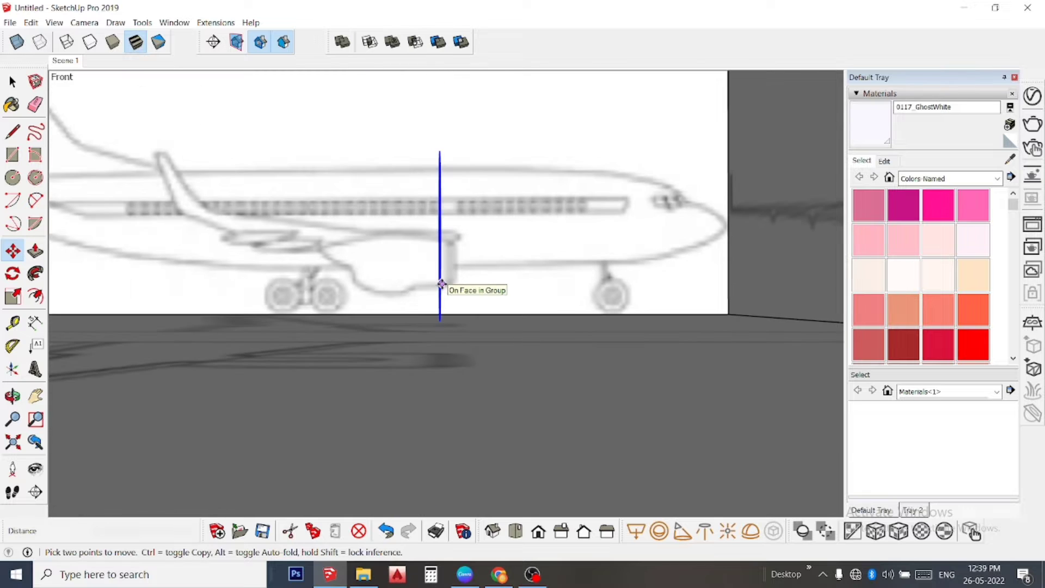
mouse_move(443, 285)
middle_mouse_down()
mouse_move(258, 310)
mouse_move(324, 288)
middle_mouse_up()
key("space")
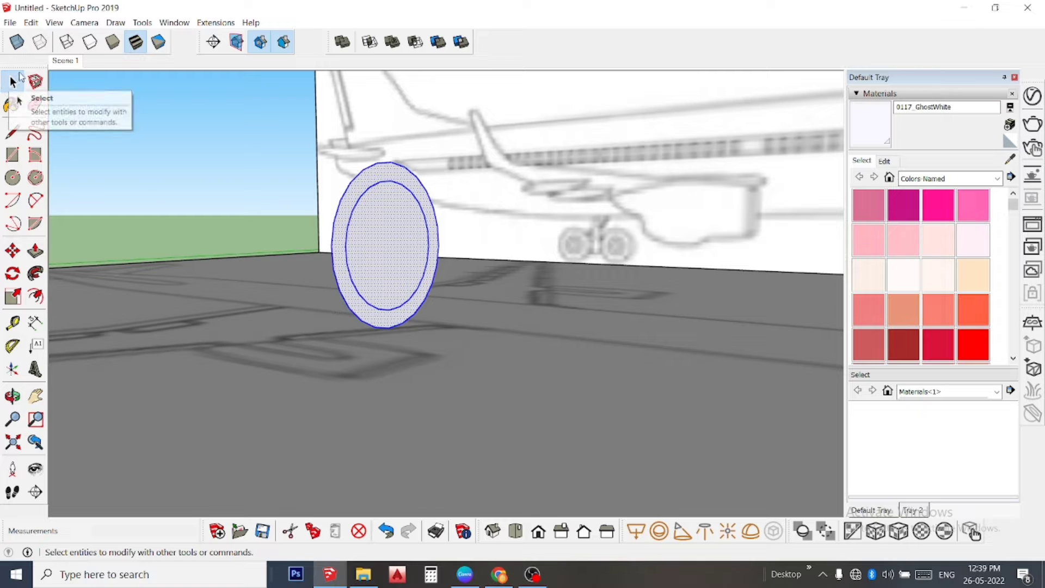
Copy the outer ring face 1 inch away from the original.
left_click(376, 180)
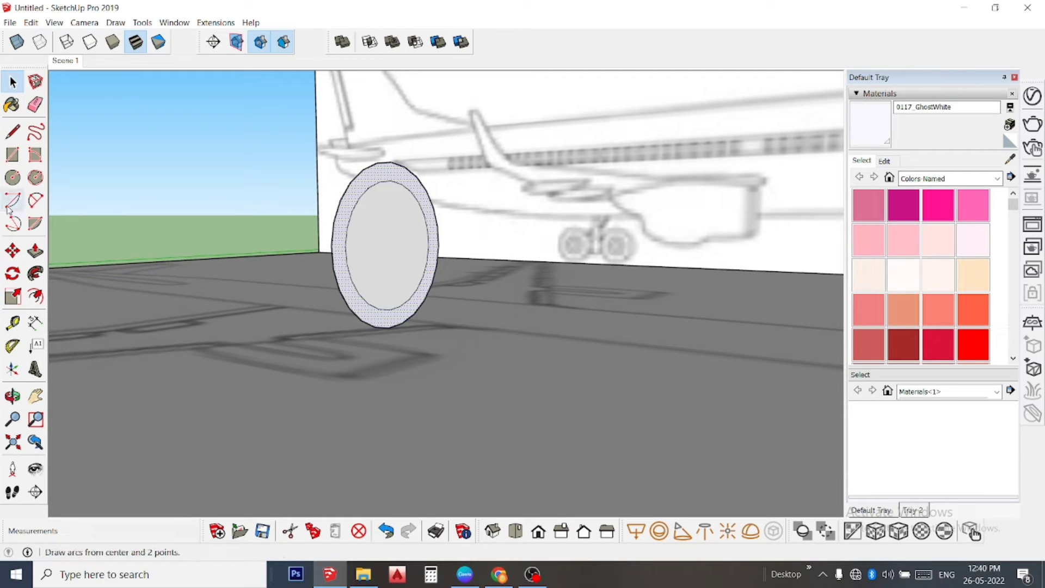
left_click(12, 252)
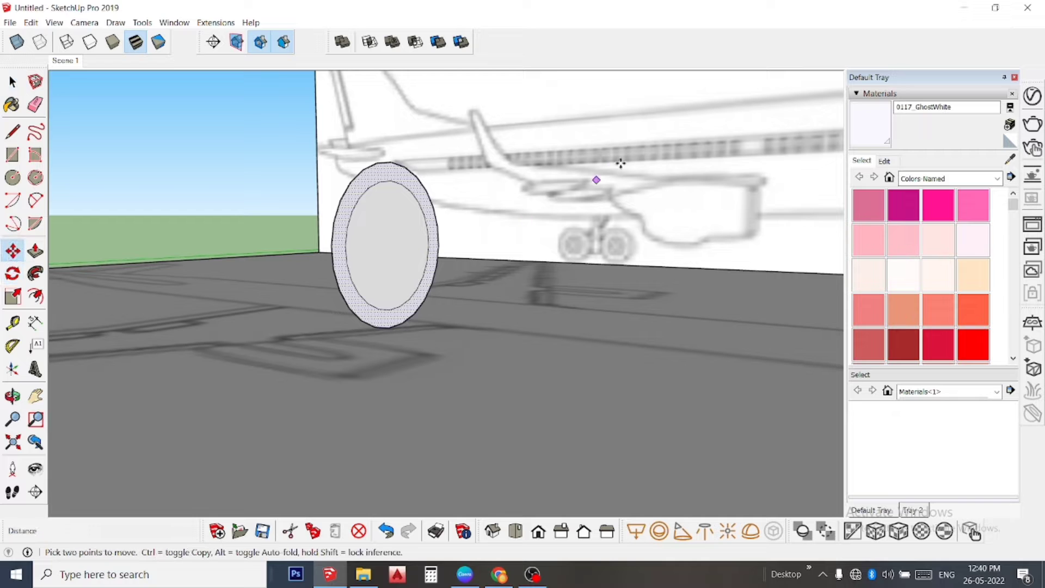
left_click(500, 359, "ctrl")
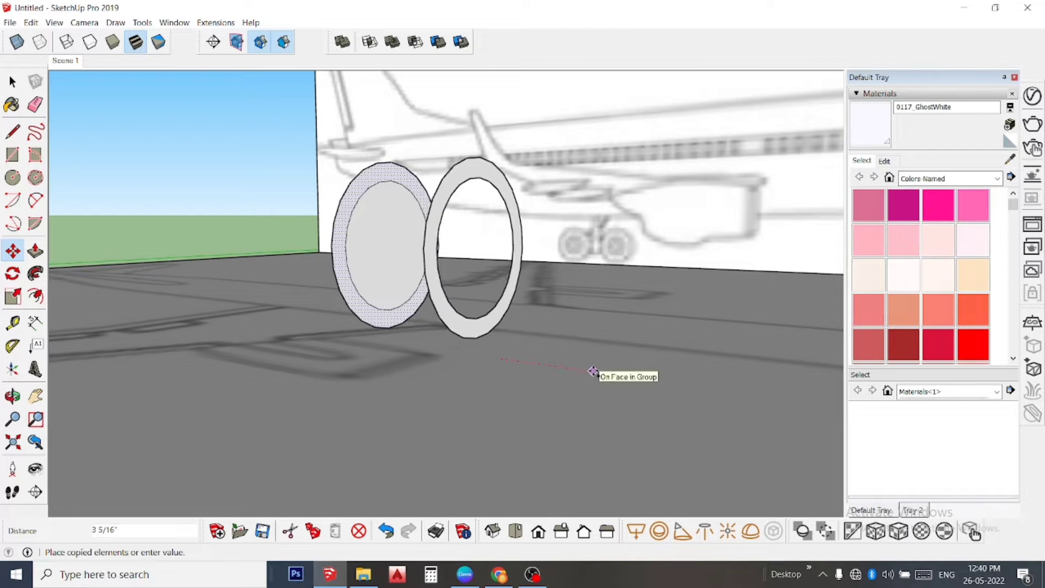
type("1")
key("Return")
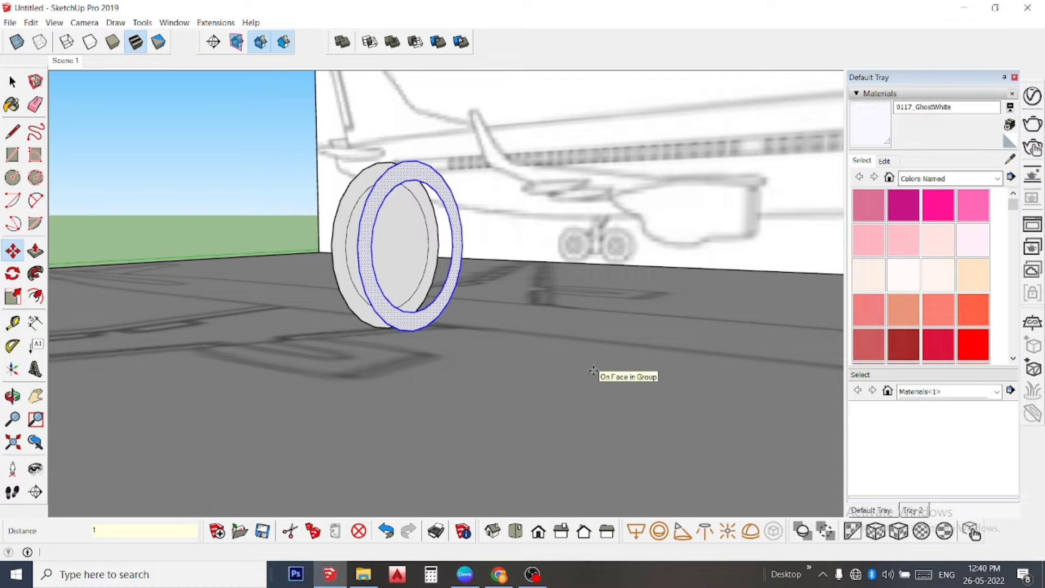
Orbit, zoom and pan to inspect the two rings from above.
mouse_move(397, 261)
middle_mouse_down()
mouse_move(572, 369)
mouse_move(343, 305)
mouse_move(306, 352)
middle_mouse_up()
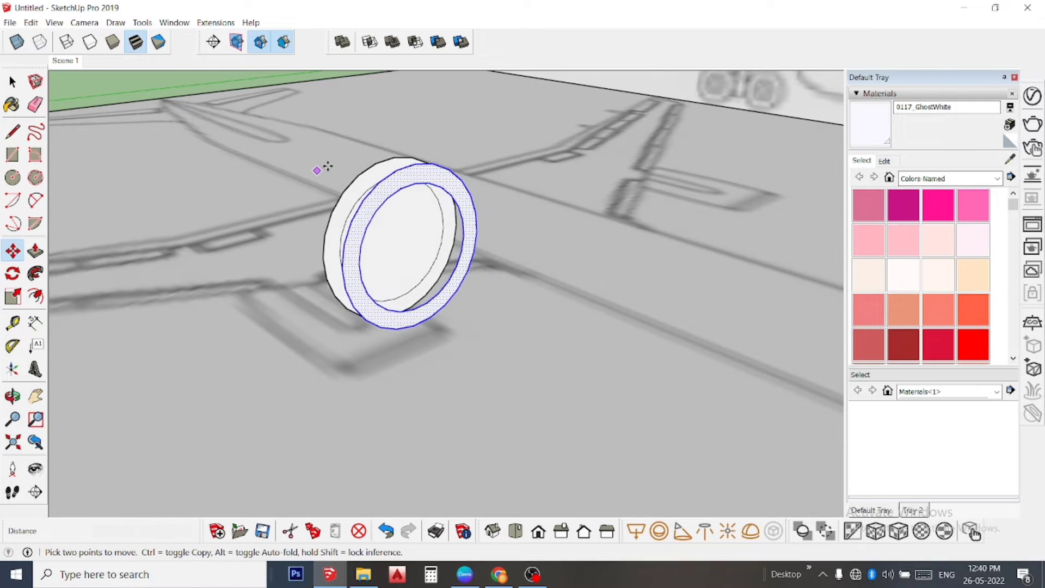
scroll(413, 162, "up", 5)
scroll(320, 180, "down", 2)
scroll(320, 184, "down", 1)
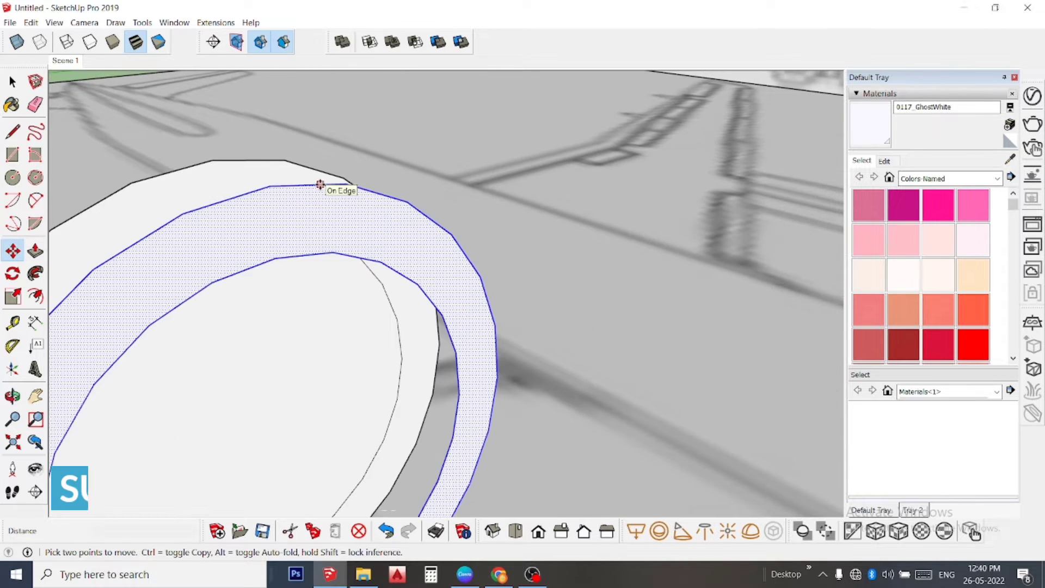
scroll(320, 185, "down", 3)
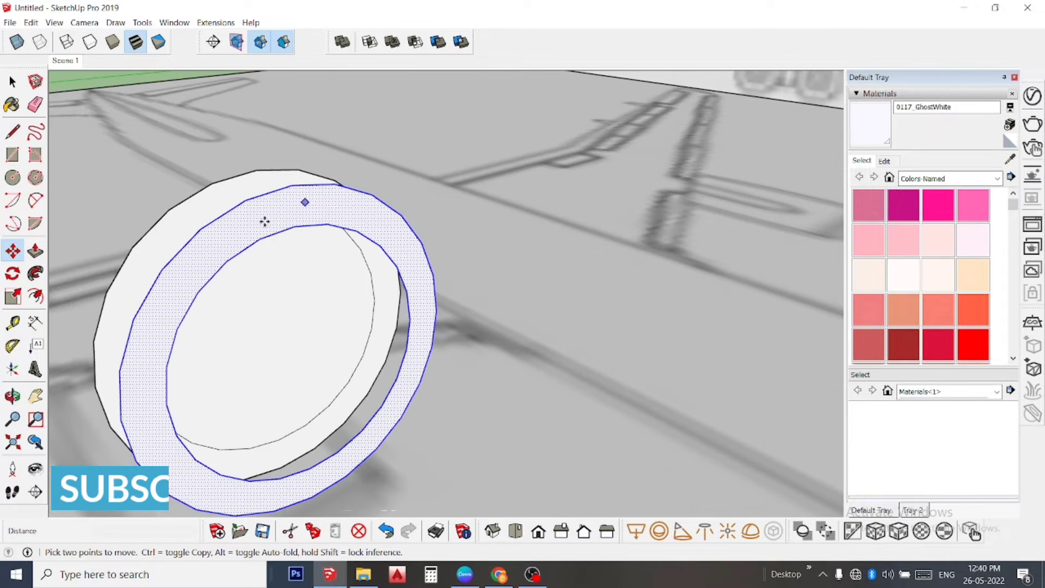
left_click(39, 399)
left_click_drag(110, 345, 523, 322)
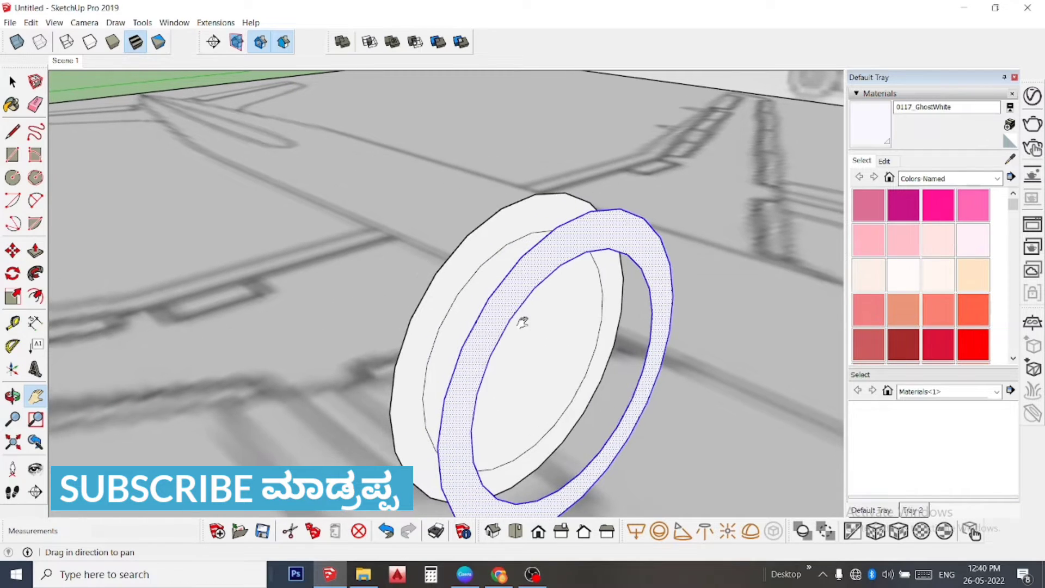
mouse_move(522, 322)
middle_mouse_down()
mouse_move(233, 303)
mouse_move(333, 409)
mouse_move(362, 341)
middle_mouse_up()
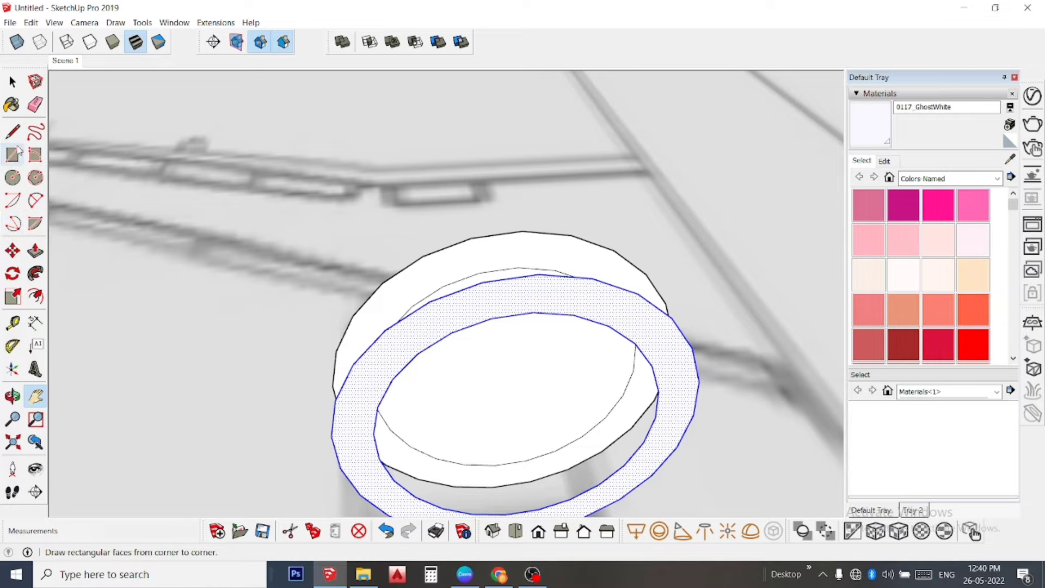
Draw a half-circle arc profile across the ring's top edge.
left_click(35, 199)
mouse_move(529, 259)
middle_mouse_down()
mouse_move(555, 280)
mouse_move(622, 293)
middle_mouse_up()
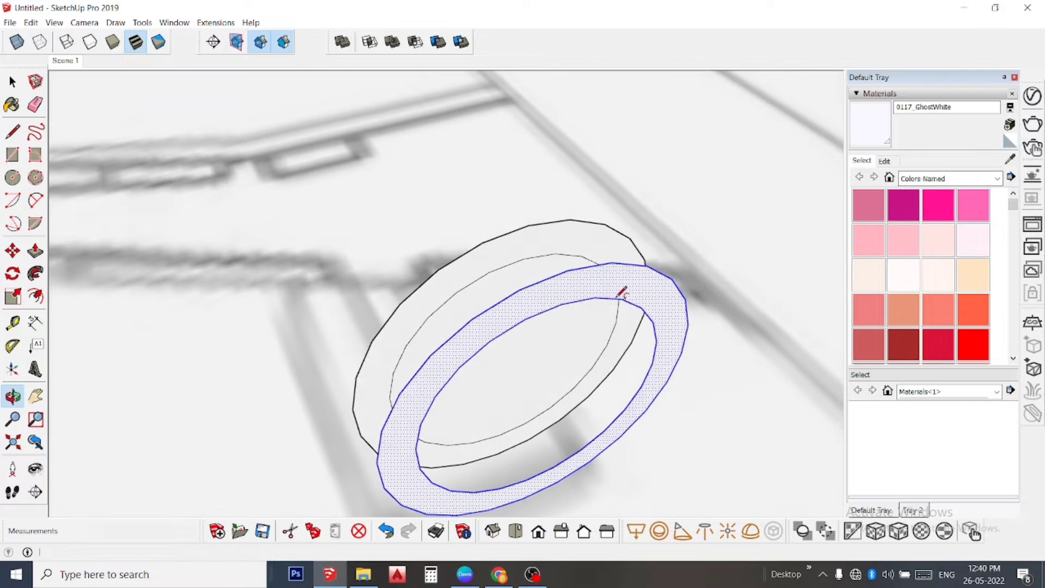
left_click(528, 224)
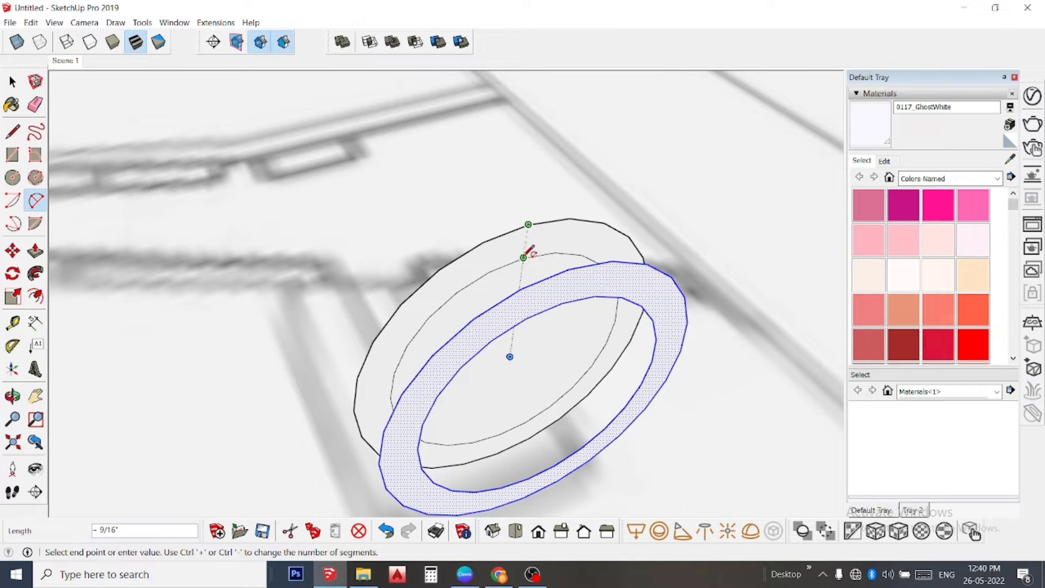
left_click(523, 257)
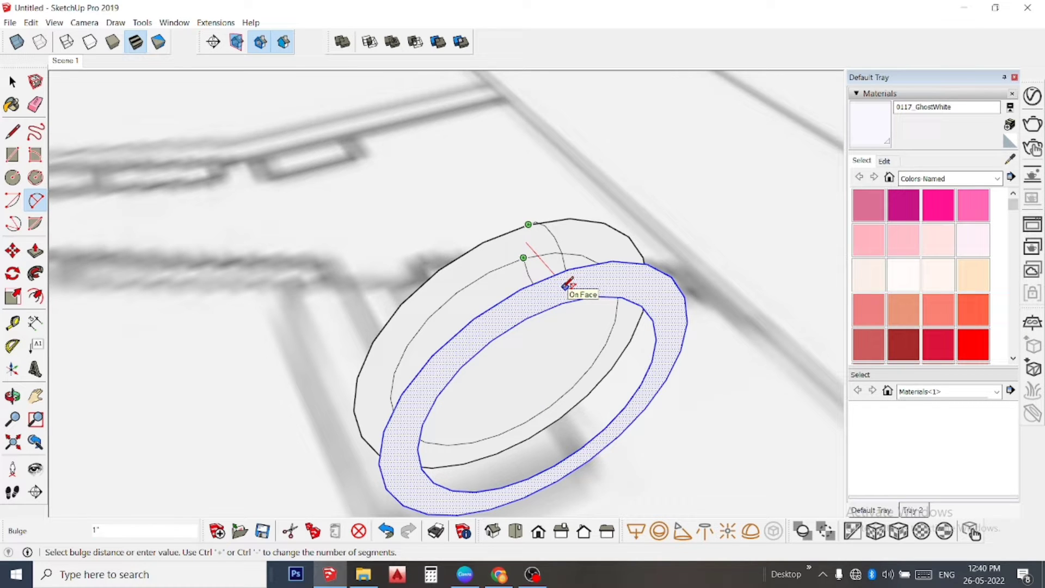
middle_click_drag(544, 285, 700, 229)
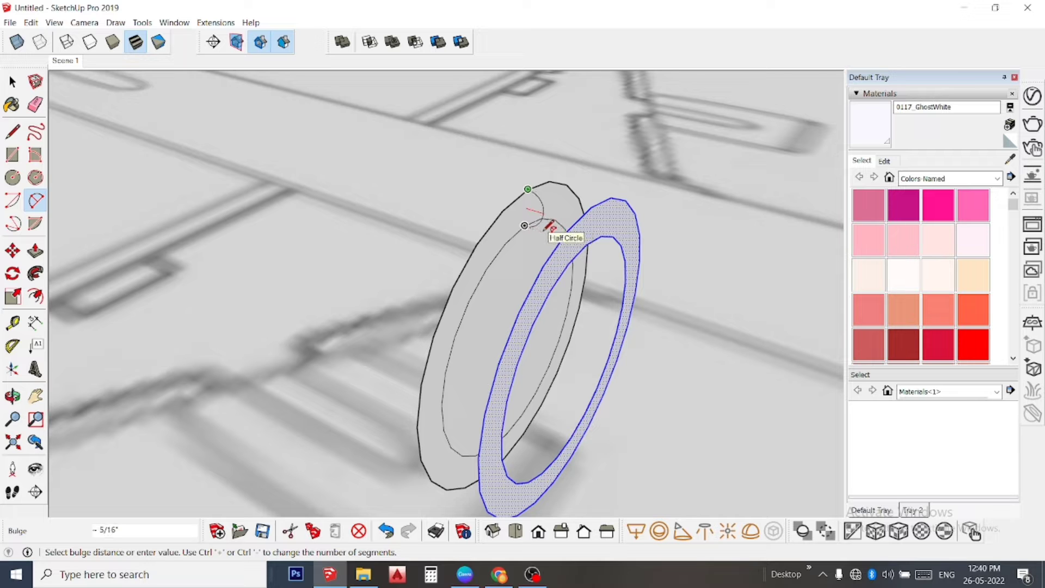
left_click(549, 228)
mouse_move(514, 338)
middle_mouse_down()
mouse_move(681, 188)
mouse_move(634, 196)
middle_mouse_up()
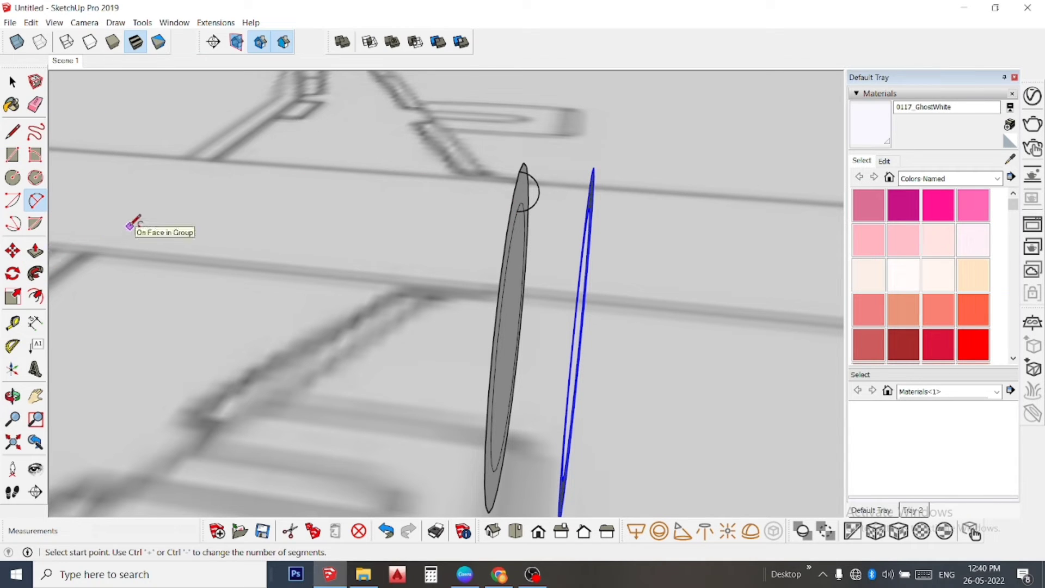
Orbit face-on and select the left ring face for the sweep.
key("space")
mouse_move(510, 341)
middle_mouse_down()
mouse_move(479, 296)
mouse_move(401, 284)
mouse_move(513, 214)
middle_mouse_up()
left_click(496, 205)
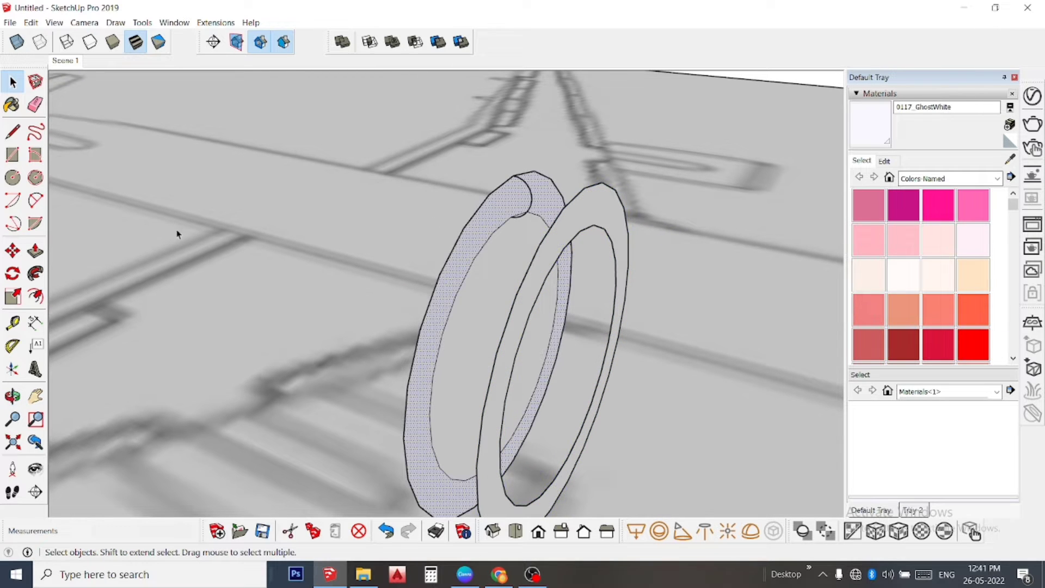
left_click(36, 274)
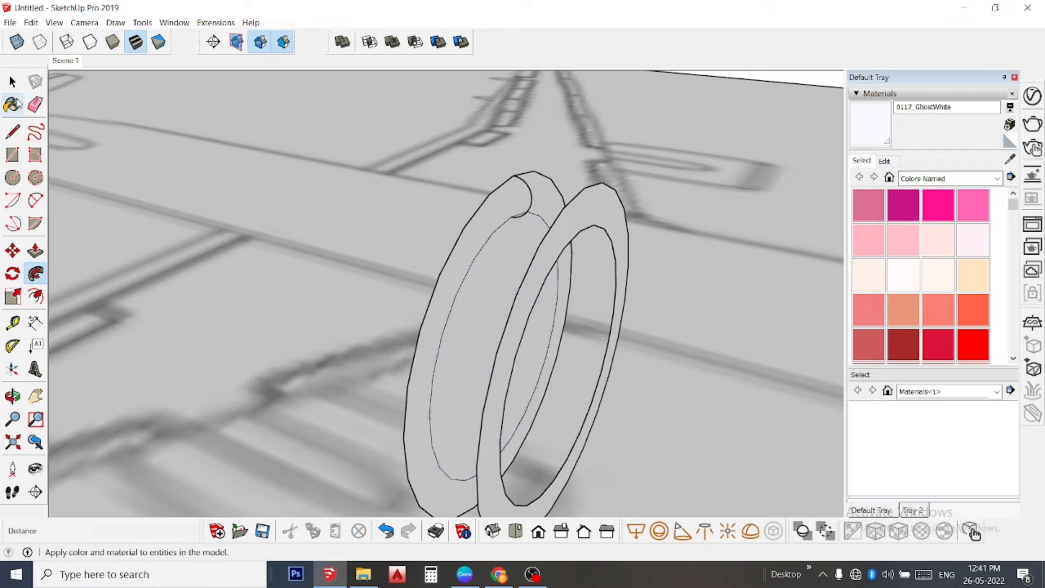
Close the profile with a line and Follow Me it around the ring's inner edge.
left_click(13, 132)
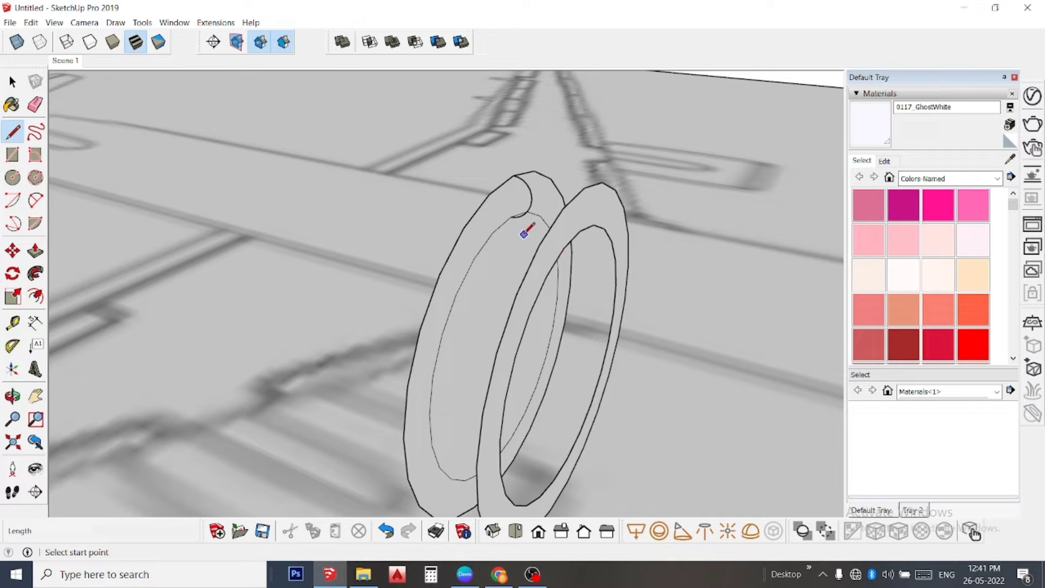
left_click(511, 216)
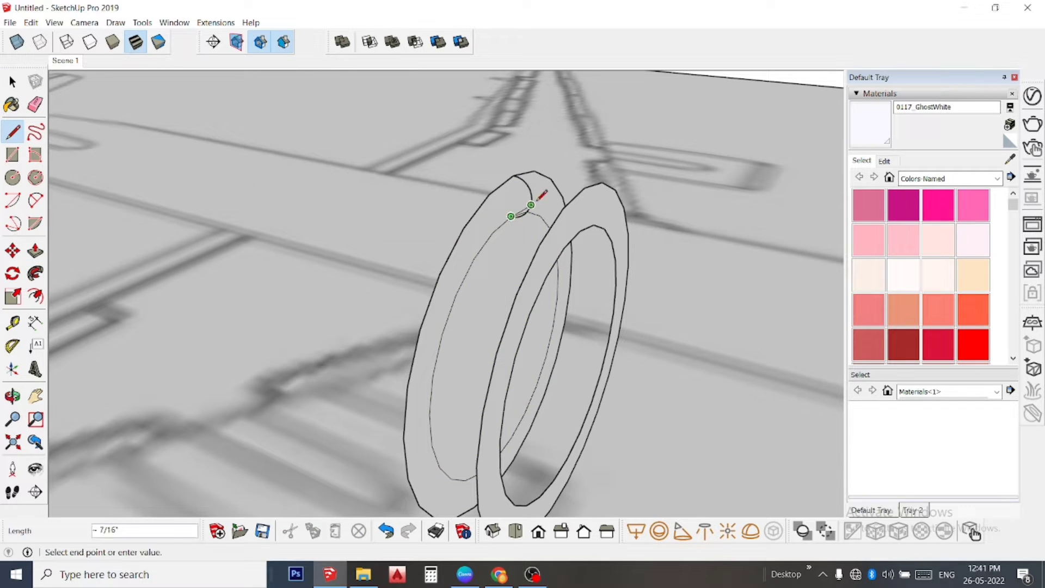
left_click(514, 175)
key("space")
left_click(501, 233)
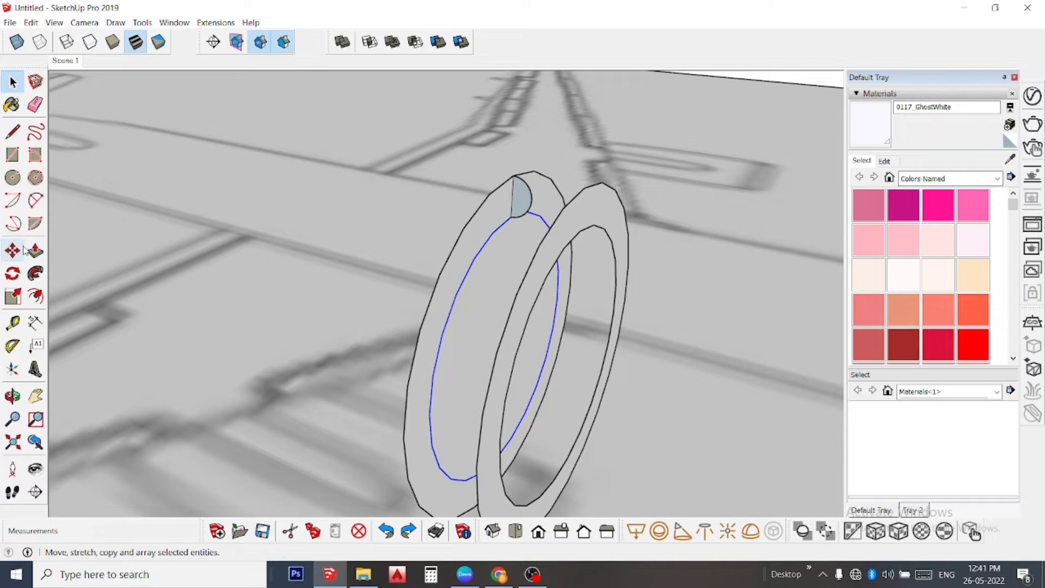
left_click(36, 273)
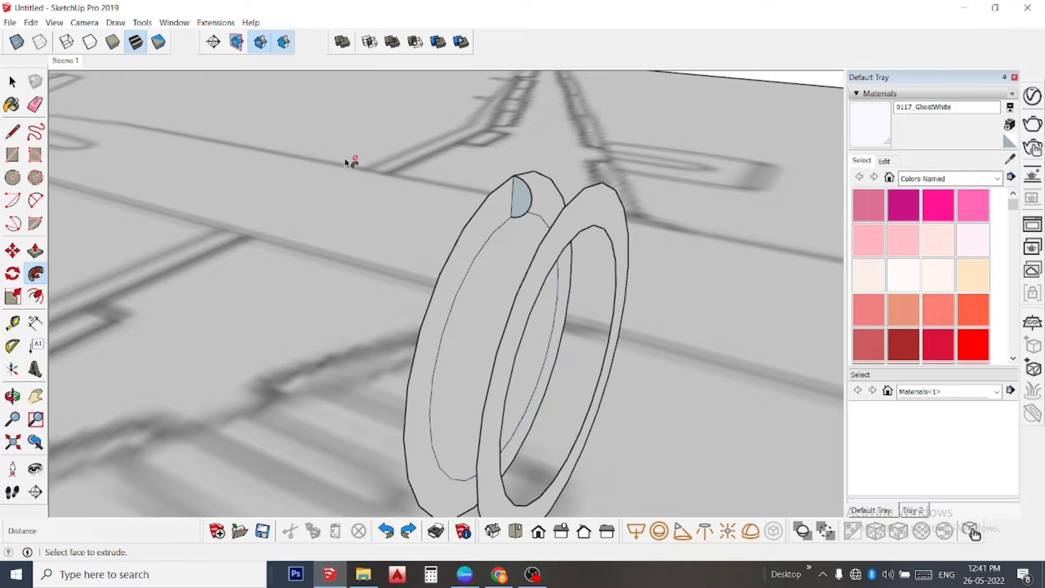
left_click(517, 211)
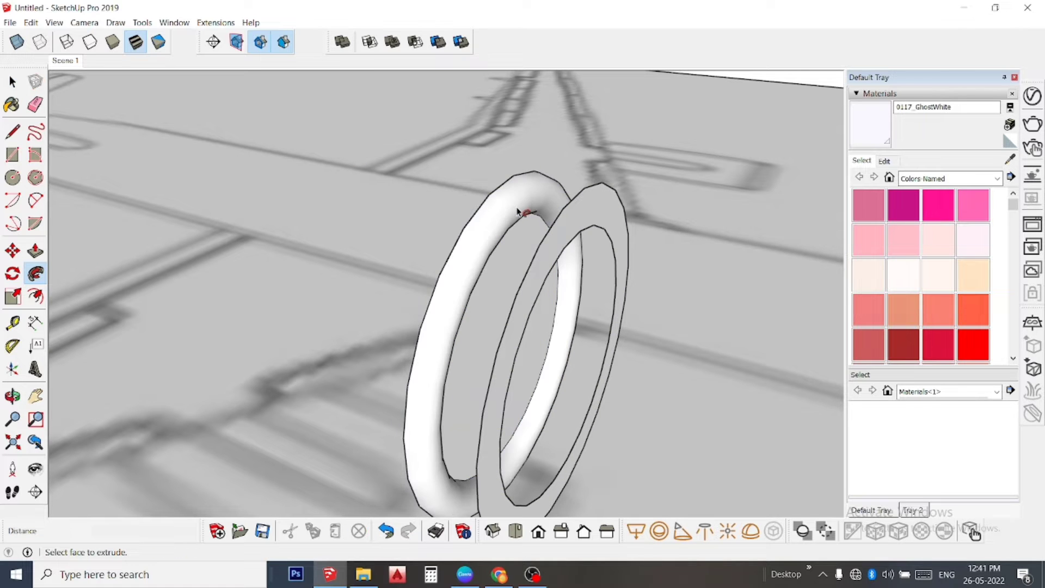
mouse_move(531, 199)
middle_mouse_down()
mouse_move(527, 191)
mouse_move(553, 203)
mouse_move(619, 196)
mouse_move(714, 148)
mouse_move(602, 157)
mouse_move(648, 158)
middle_mouse_up()
Switch to Front view and pan the ring into line with the plane.
scroll(593, 162, "down", 4)
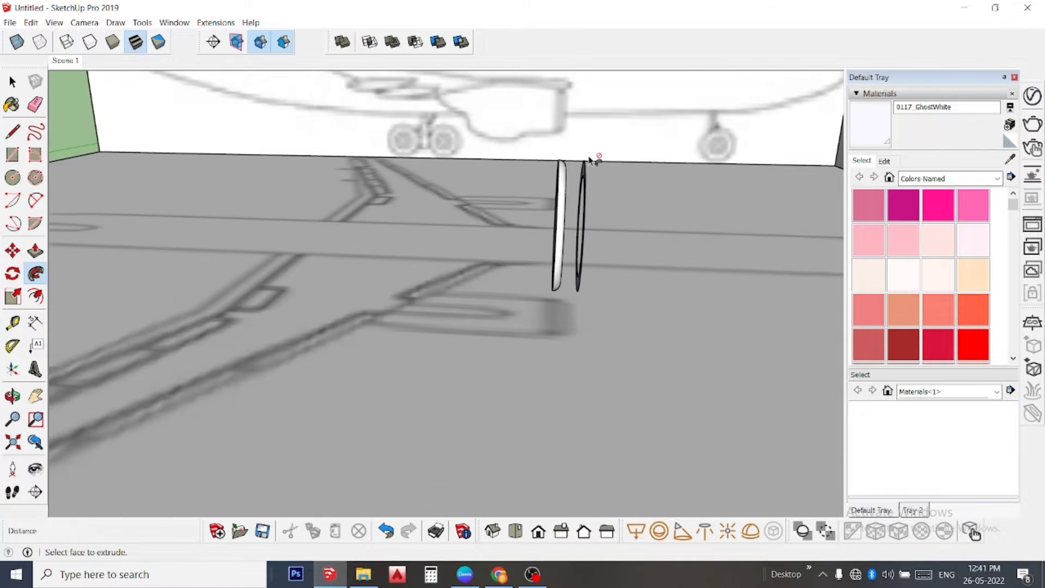
key("space")
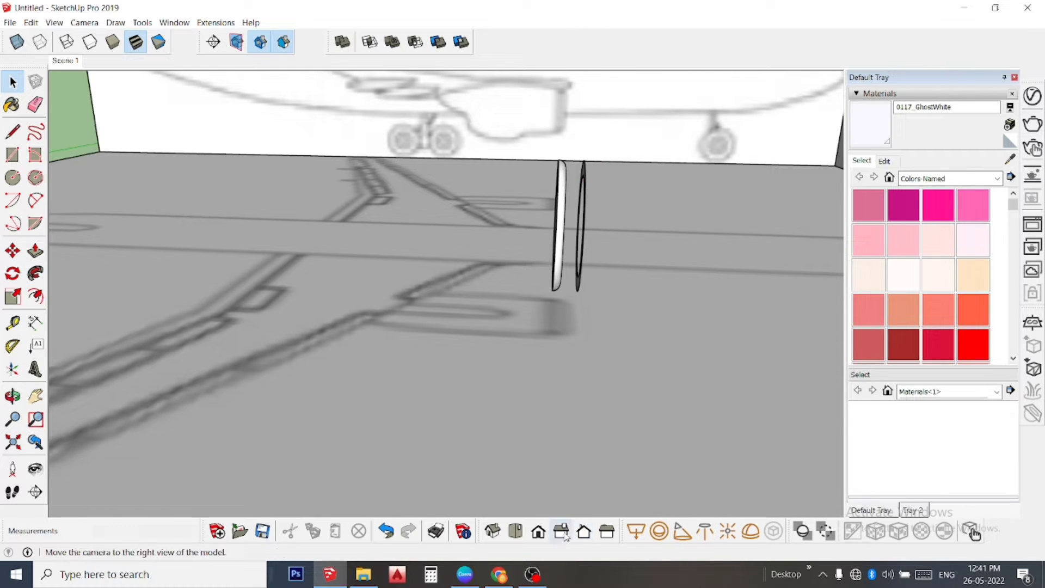
left_click(539, 534)
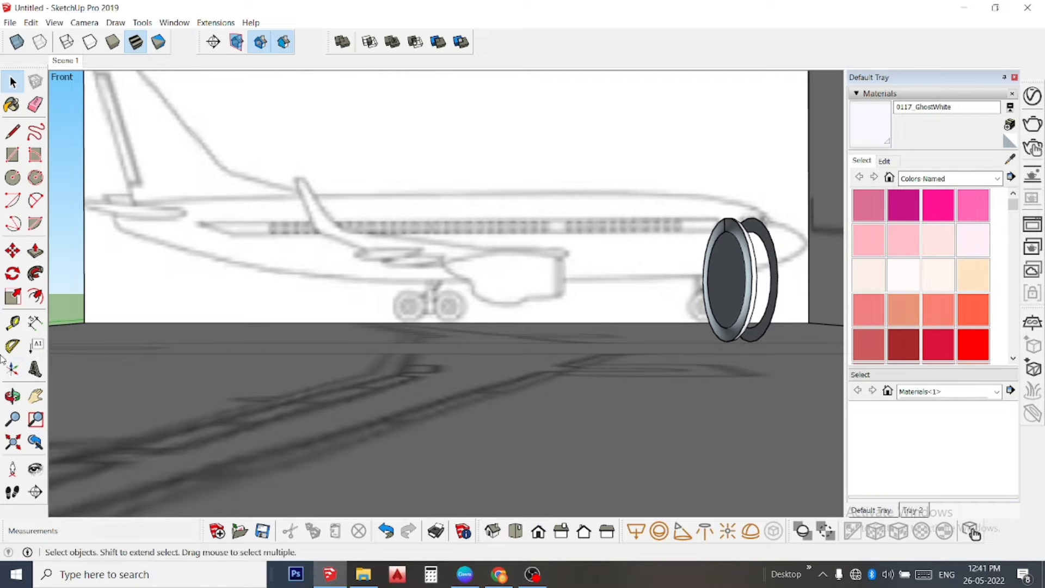
left_click(36, 396)
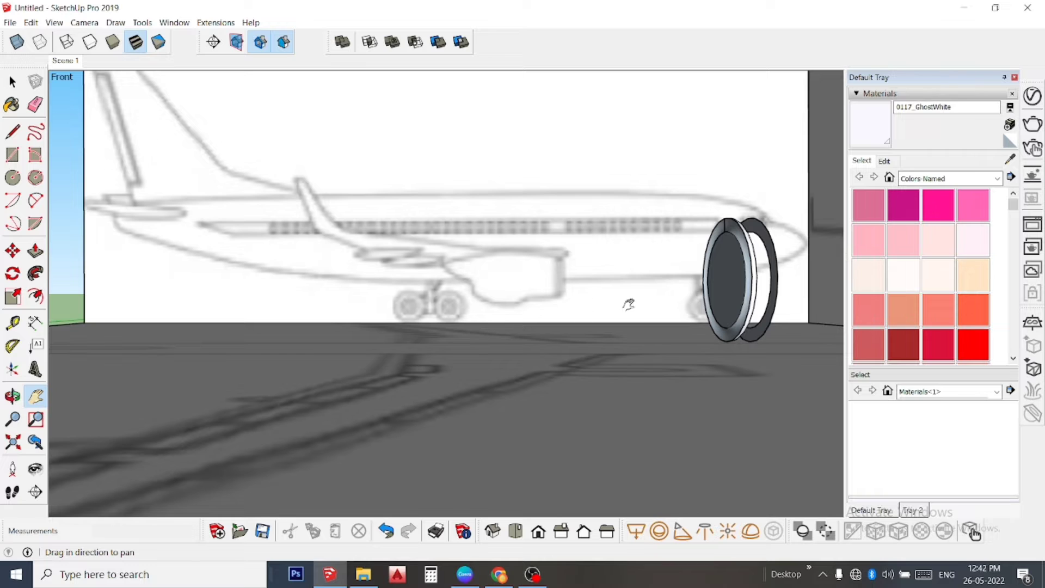
left_click_drag(628, 303, 517, 304)
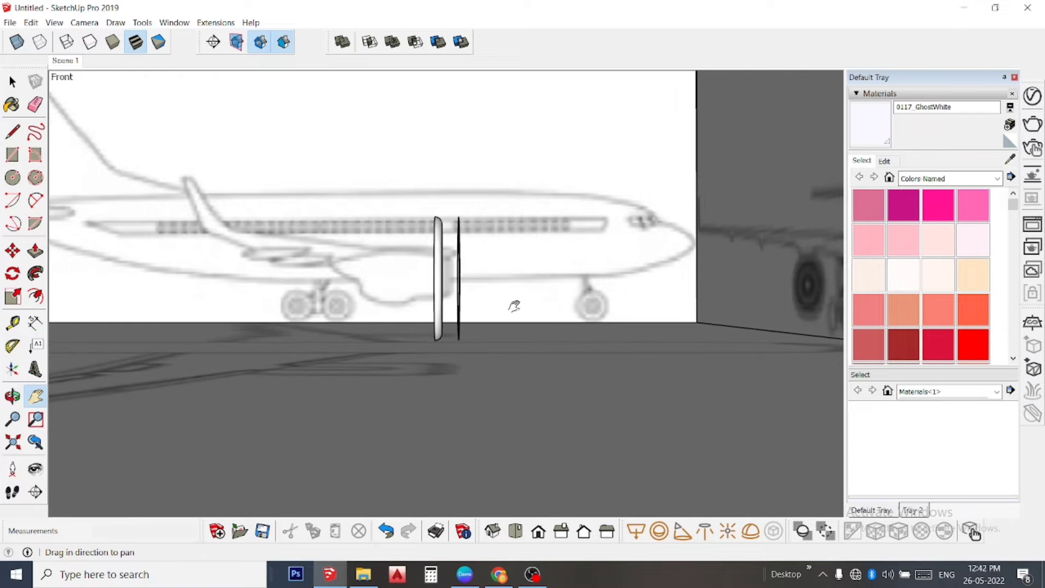
scroll(433, 301, "up", 1)
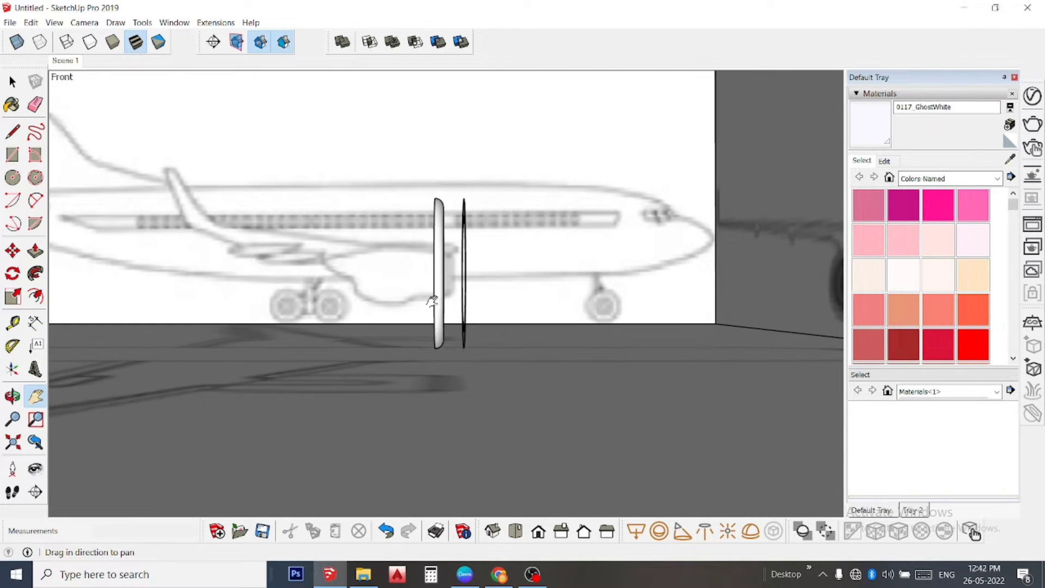
scroll(432, 301, "up", 2)
Scale the white swept ring deeper along its axis using the centre grip.
key("space")
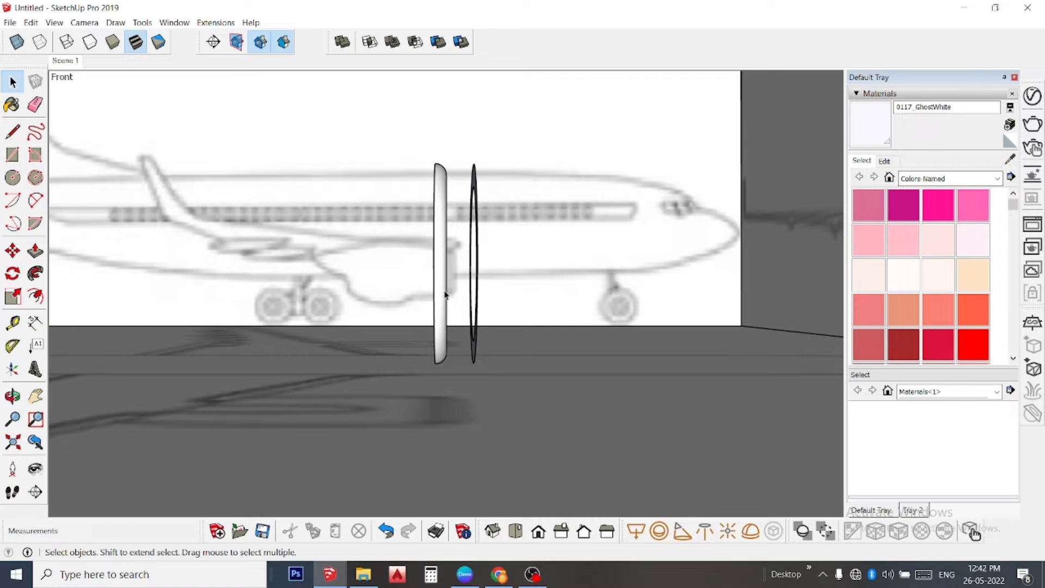
left_click(445, 295)
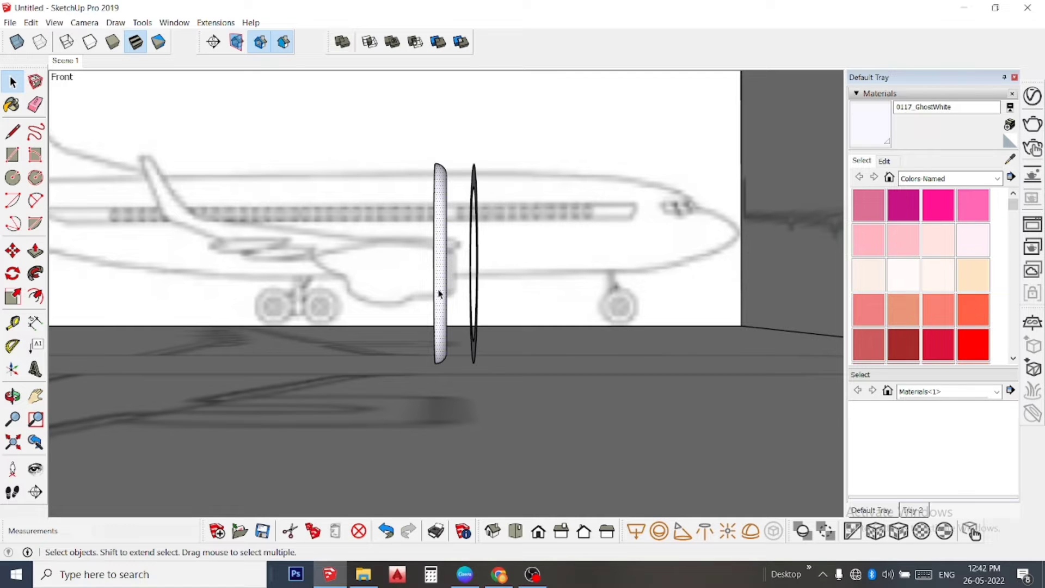
left_click(12, 297)
middle_click_drag(451, 230, 268, 273)
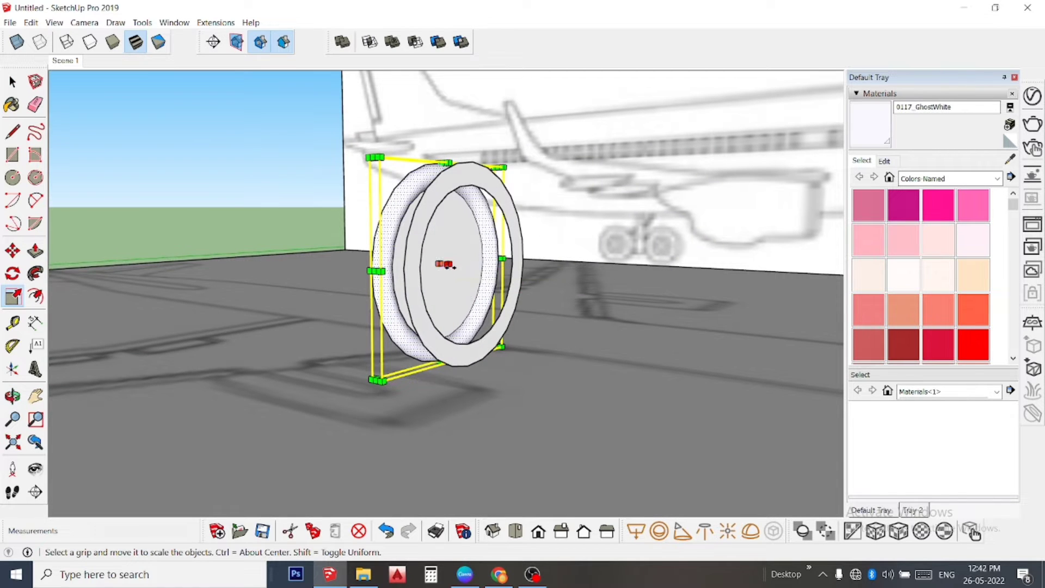
left_click_drag(448, 266, 426, 310)
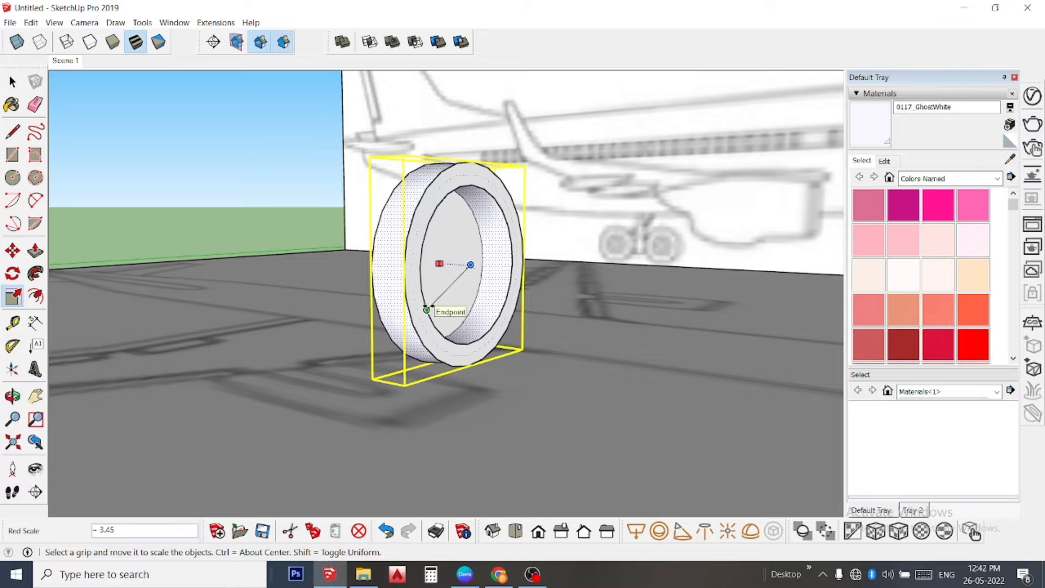
left_click(426, 310)
middle_click_drag(497, 275, 290, 322)
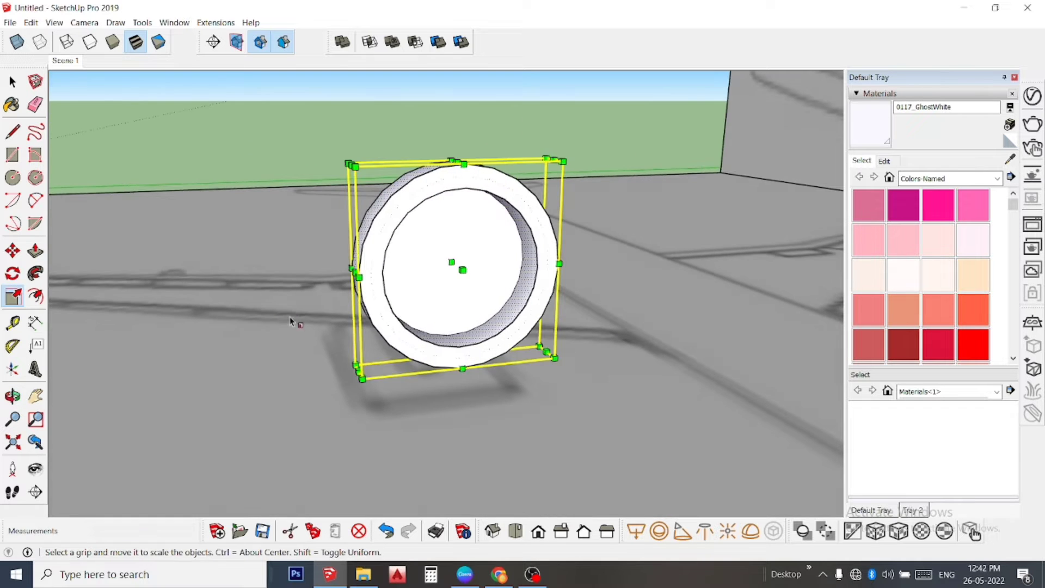
mouse_move(396, 254)
middle_mouse_down()
mouse_move(635, 256)
mouse_move(752, 236)
mouse_move(460, 193)
middle_mouse_up()
left_click(35, 104)
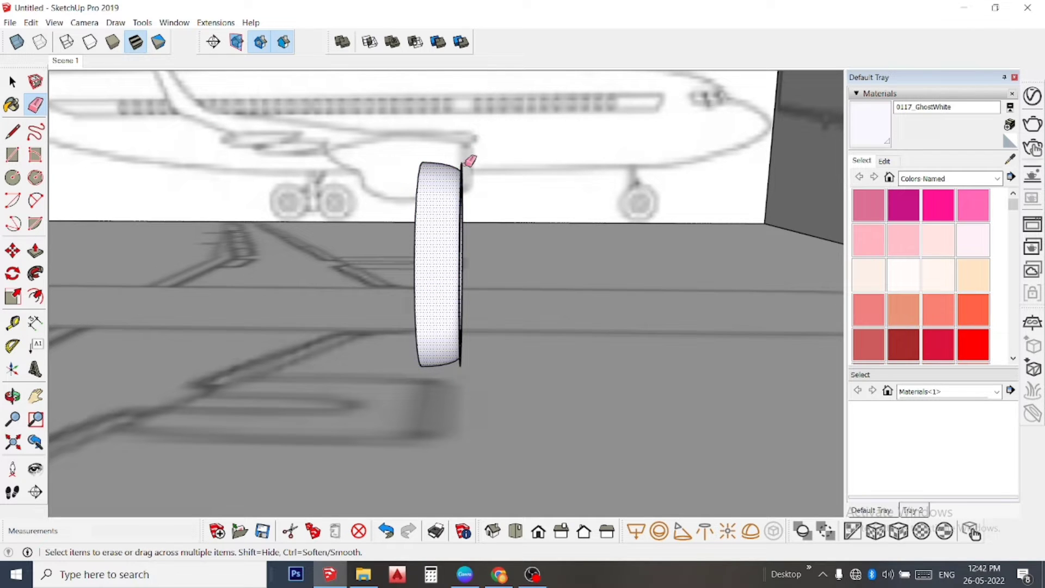
Soften the ring's outer vertical edge and inner circular seam, undoing the stray edge.
left_click(464, 165, "ctrl")
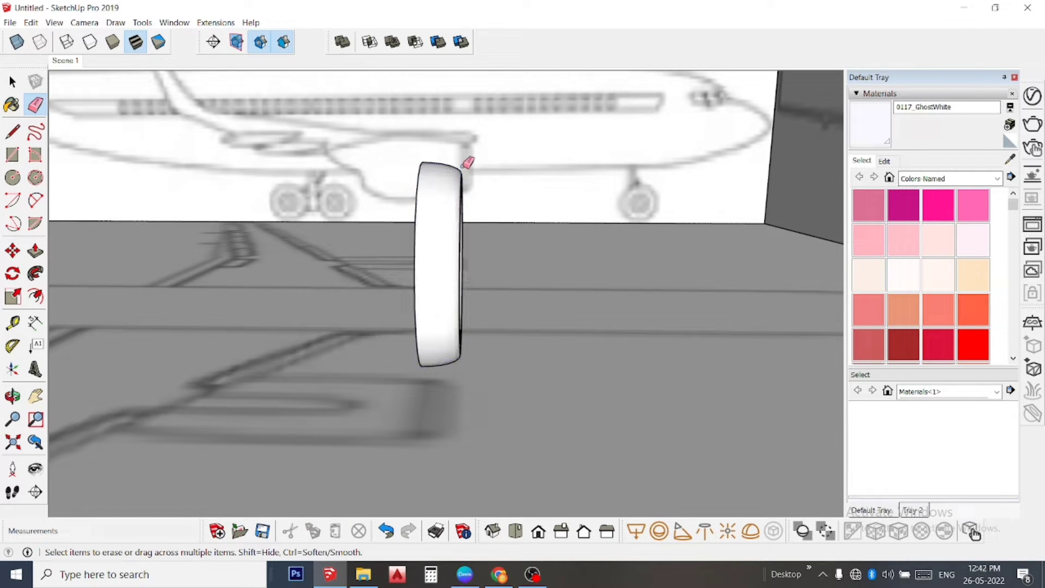
mouse_move(448, 188)
middle_mouse_down()
mouse_move(253, 214)
mouse_move(347, 193)
middle_mouse_up()
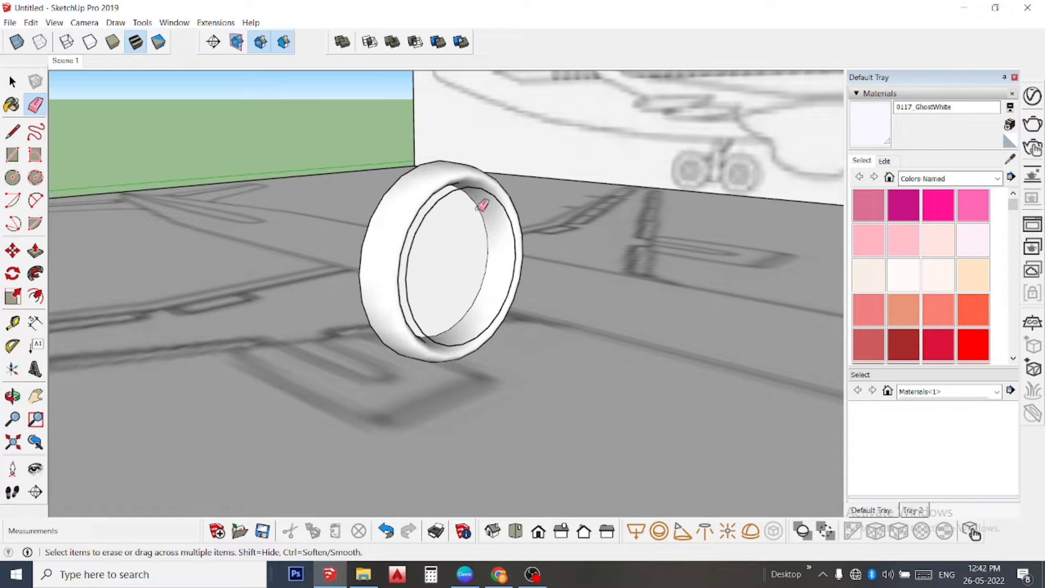
scroll(477, 207, "up", 2)
left_click(478, 177, "ctrl")
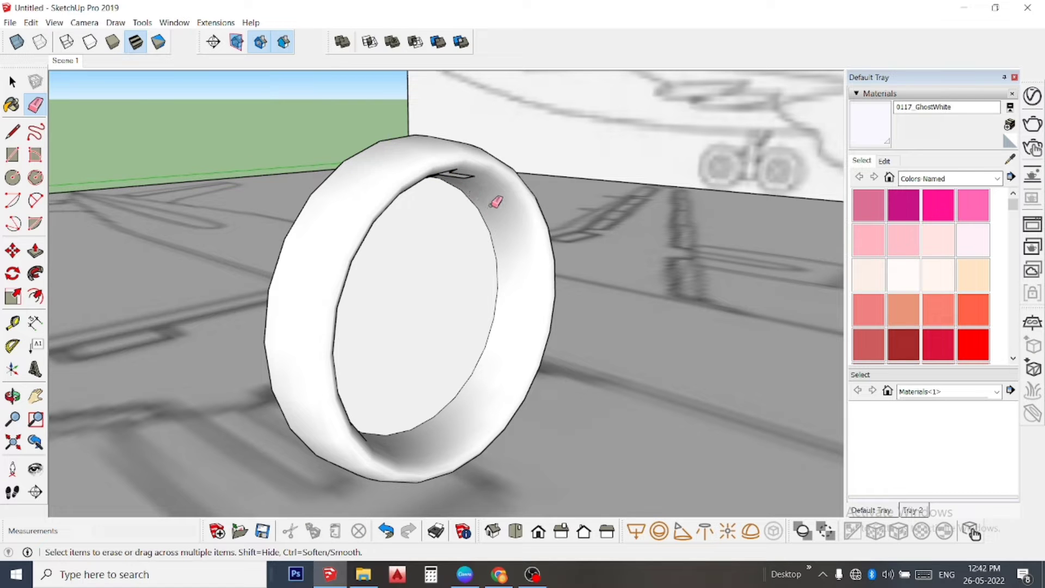
key("ctrl+z")
Orbit around the ring to check the smooth shading of its inner surface.
mouse_move(496, 205)
middle_mouse_down()
mouse_move(355, 112)
mouse_move(236, 236)
mouse_move(283, 252)
middle_mouse_up()
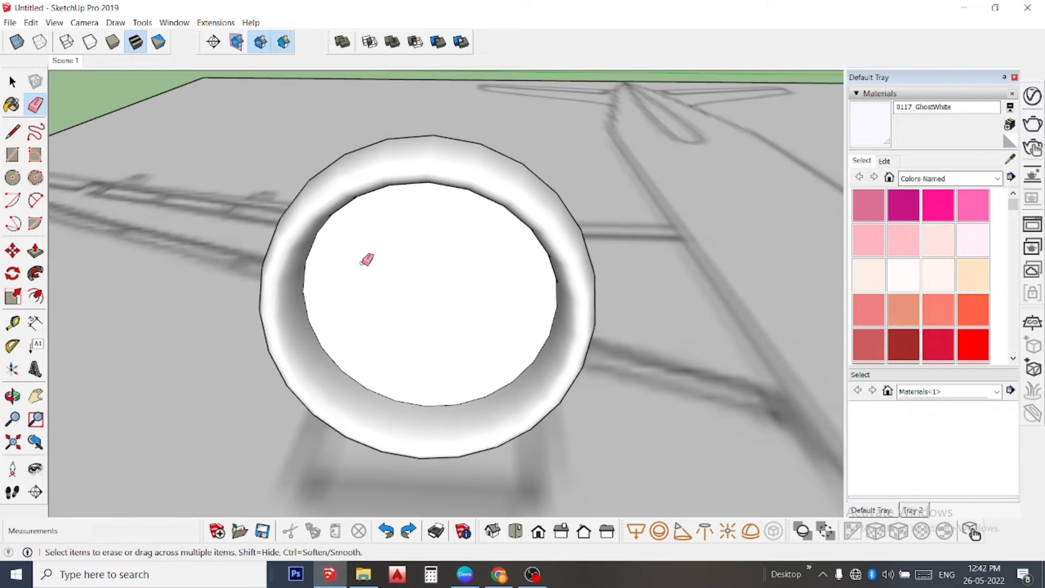
mouse_move(365, 261)
middle_mouse_down()
mouse_move(468, 285)
mouse_move(714, 293)
middle_mouse_up()
mouse_move(380, 254)
middle_mouse_down()
mouse_move(530, 266)
mouse_move(558, 243)
mouse_move(522, 243)
middle_mouse_up()
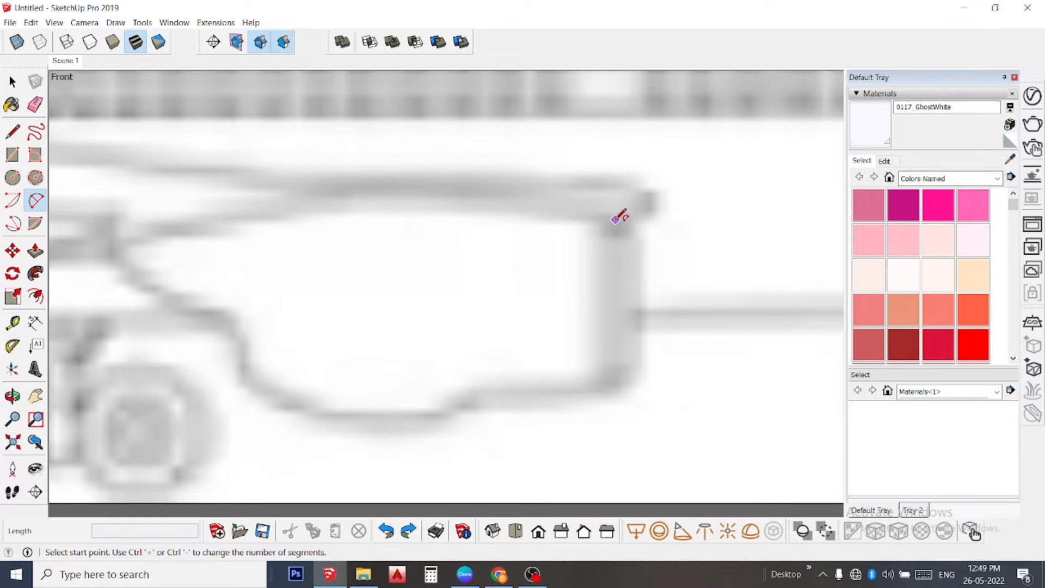
Draw an arc along the top of the nacelle outline, bowed to match its curve.
left_click(615, 219)
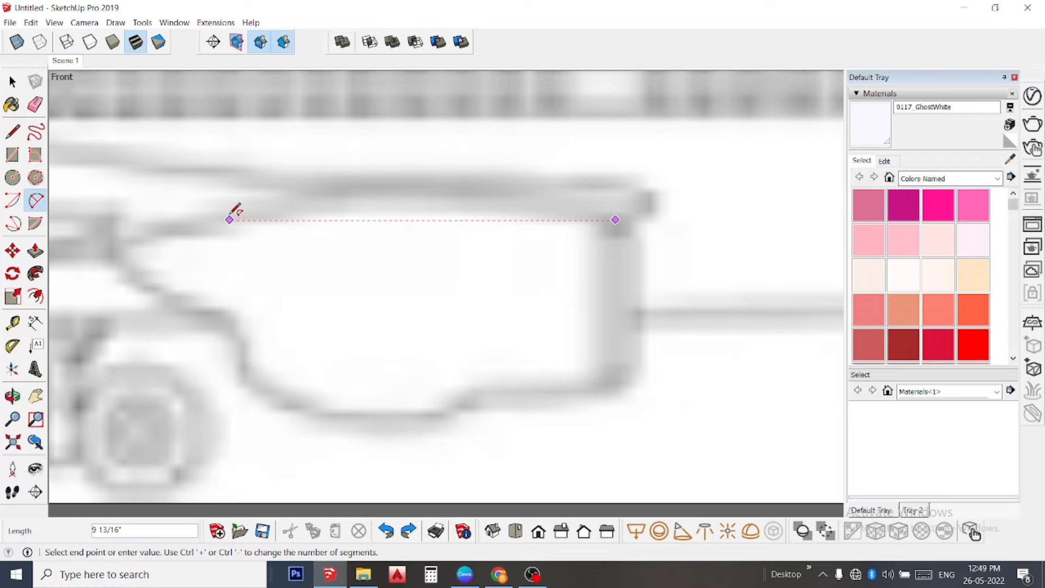
left_click(212, 219)
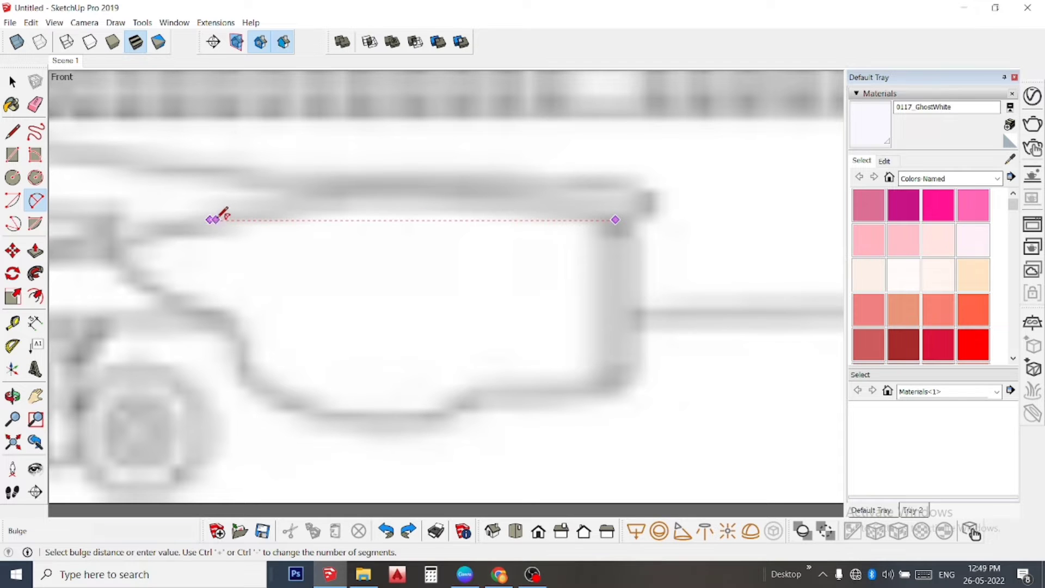
left_click(286, 199)
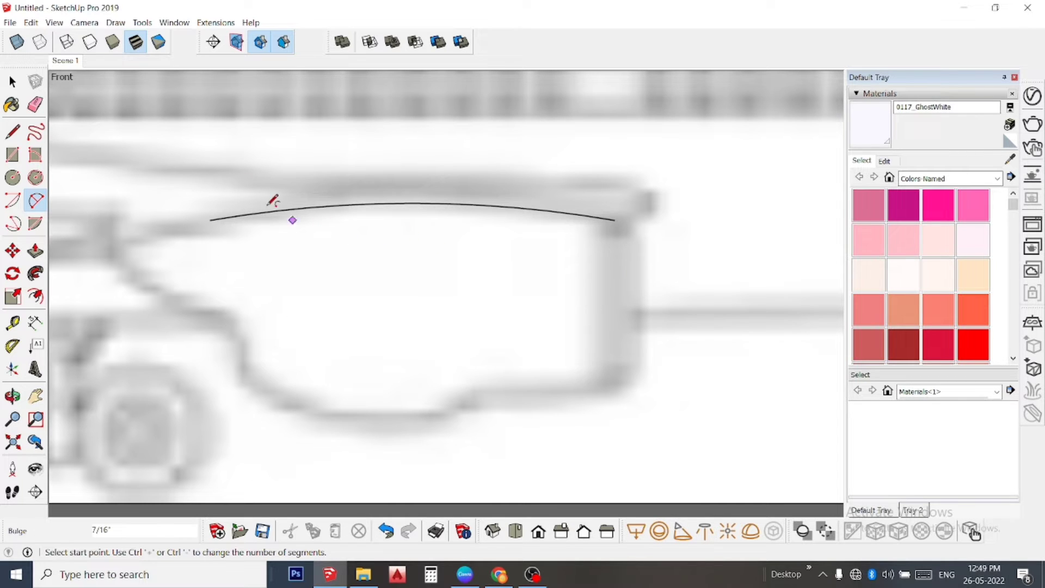
Add a short edge and rectangle below the arc, then erase the line beneath the arc.
left_click(13, 154)
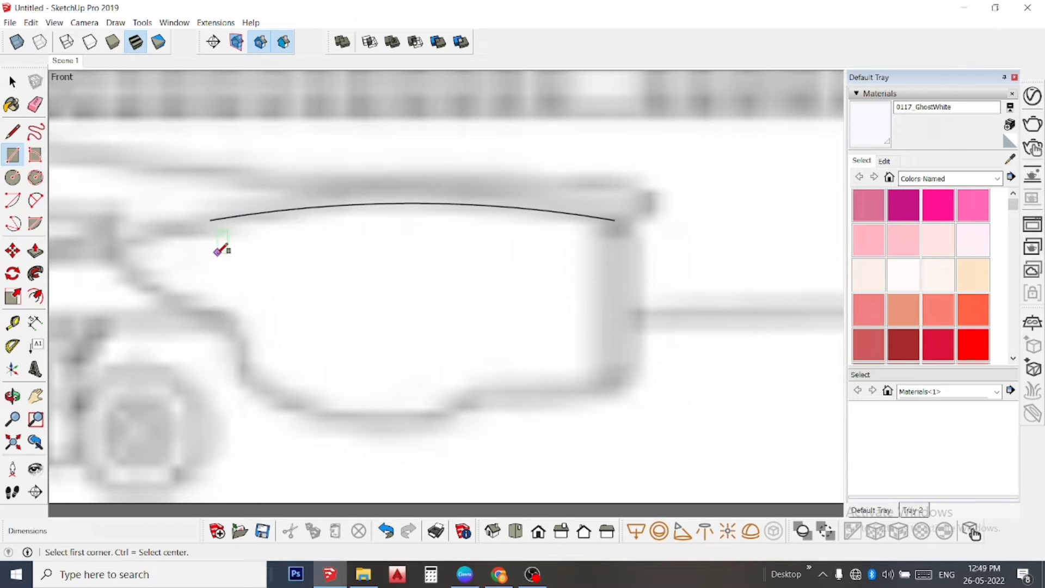
left_click(15, 137)
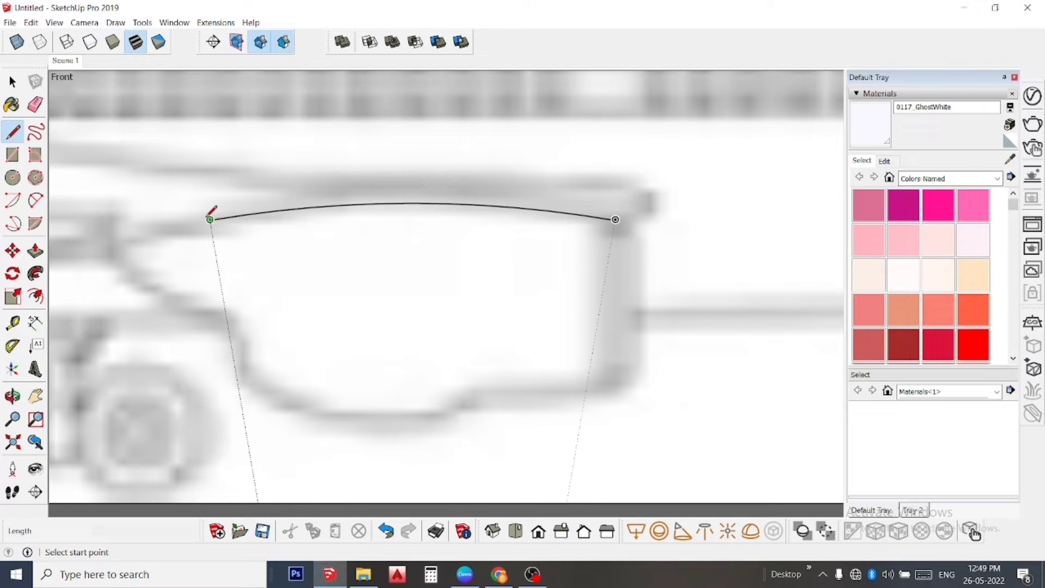
left_click(210, 220)
left_click(211, 259)
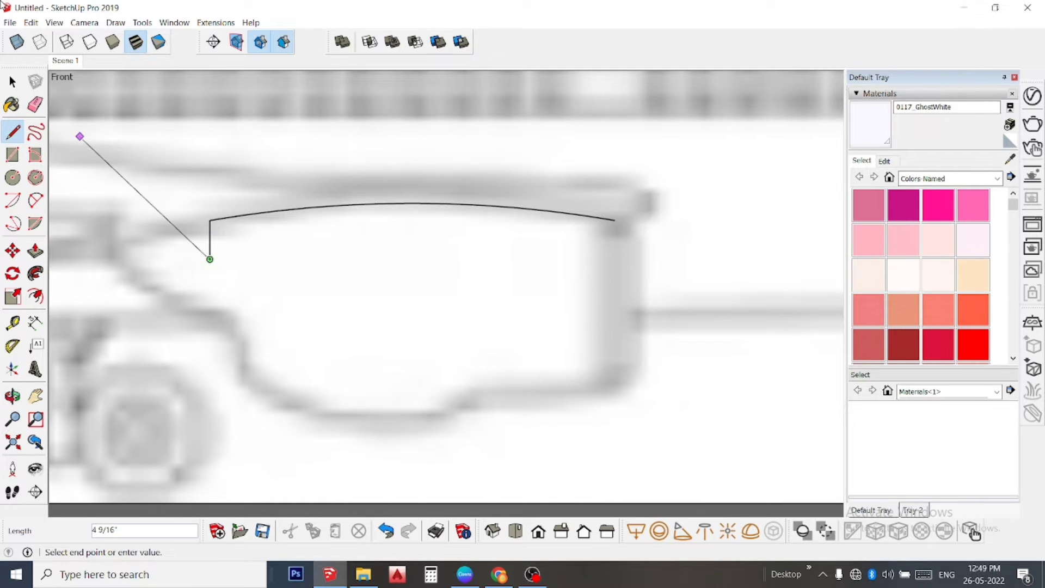
left_click(12, 155)
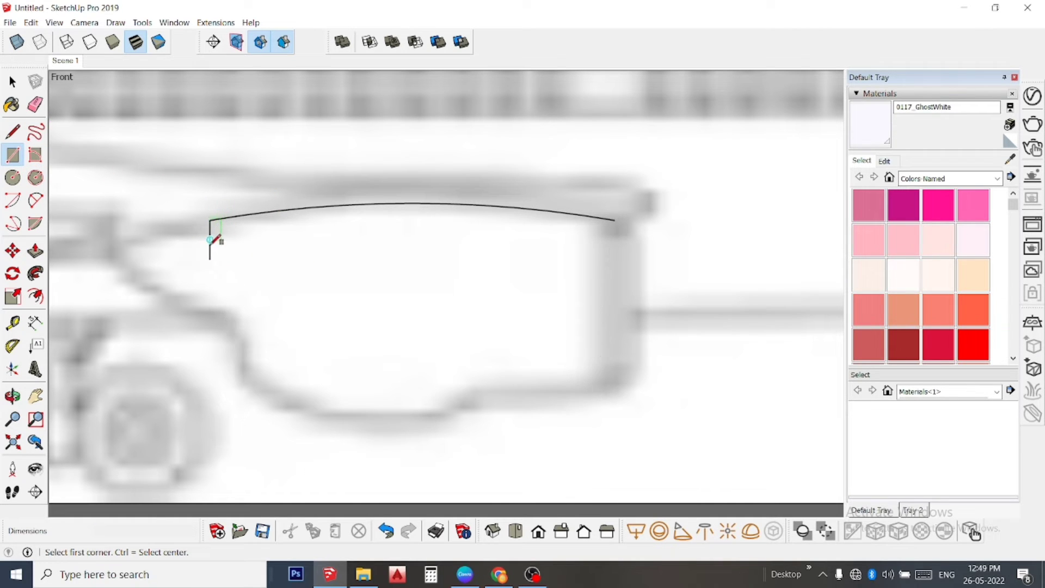
left_click(211, 258)
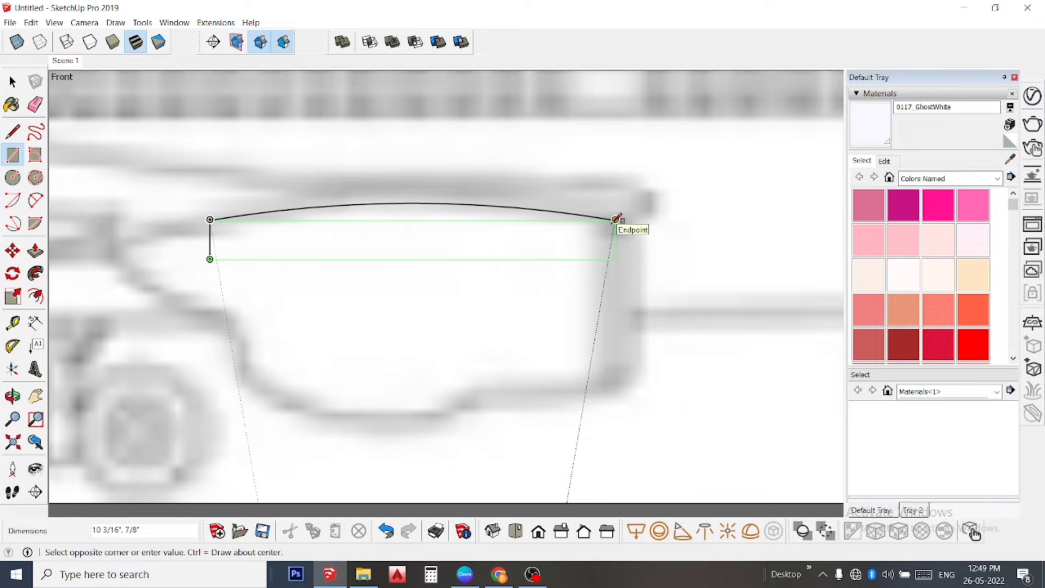
left_click(616, 220)
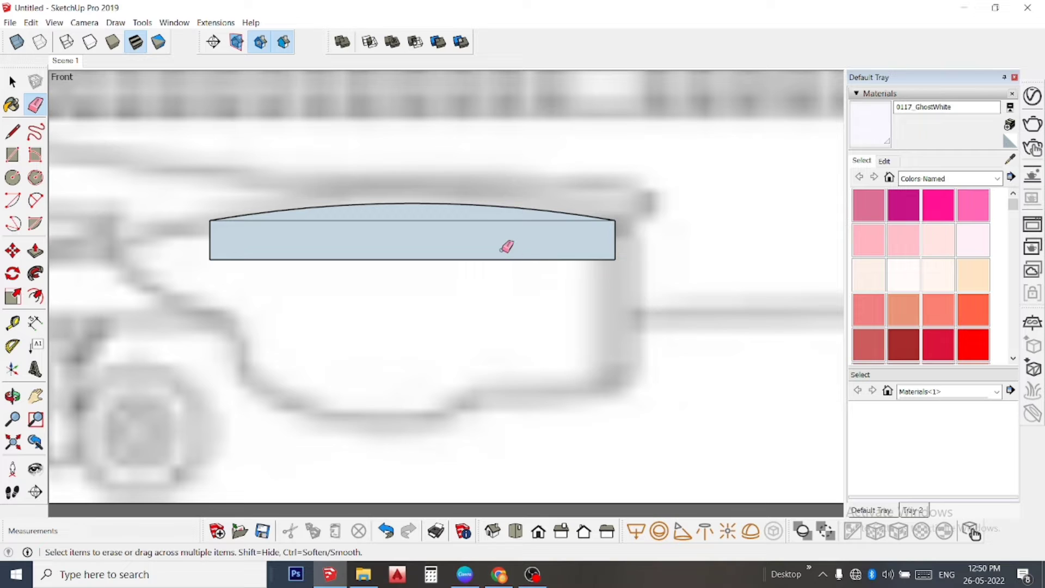
left_click(509, 218)
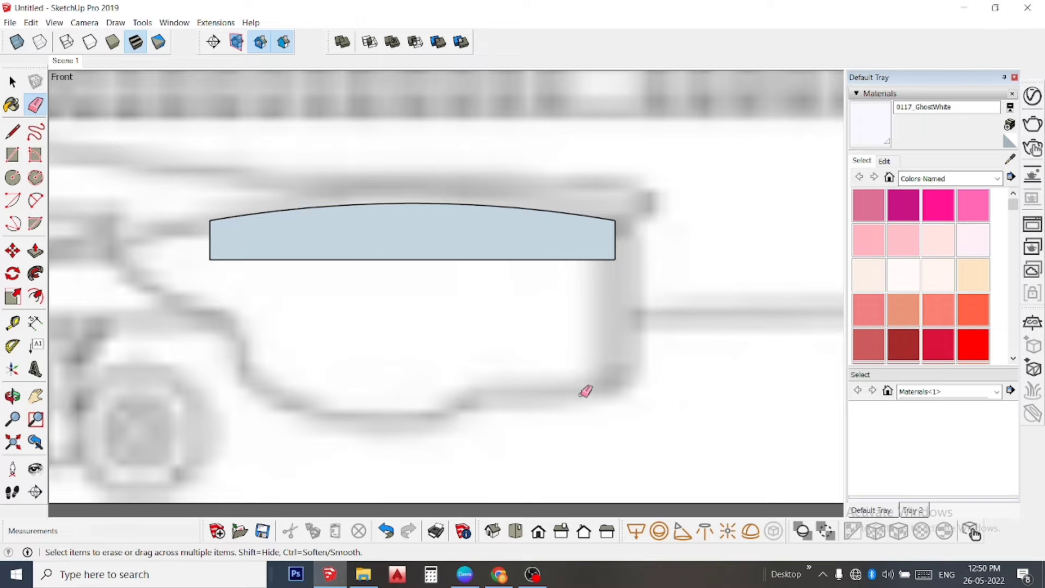
key("space")
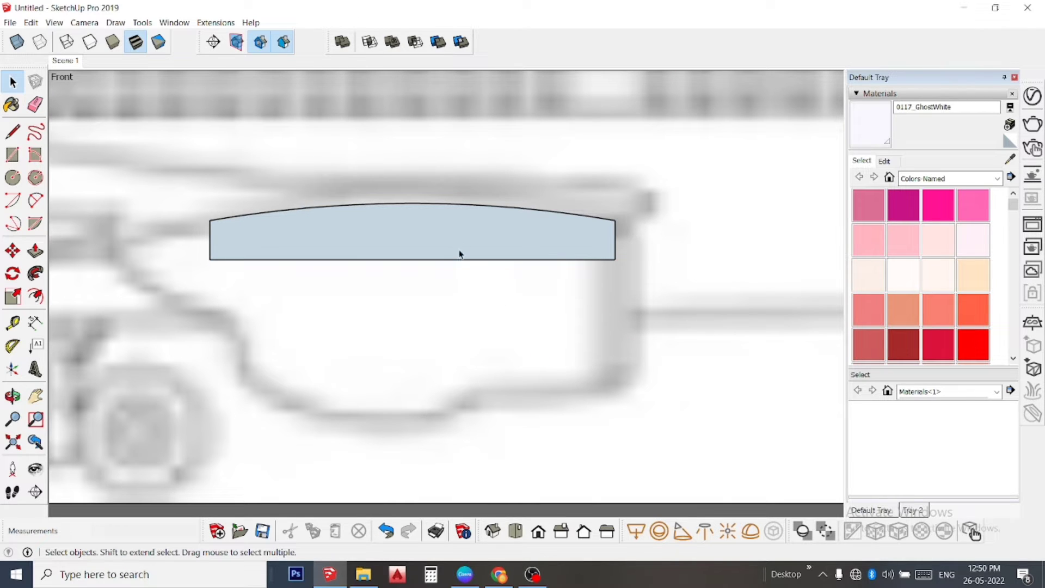
Move the curved-top face by its top-right corner onto the engine ring's top point.
left_click(464, 244)
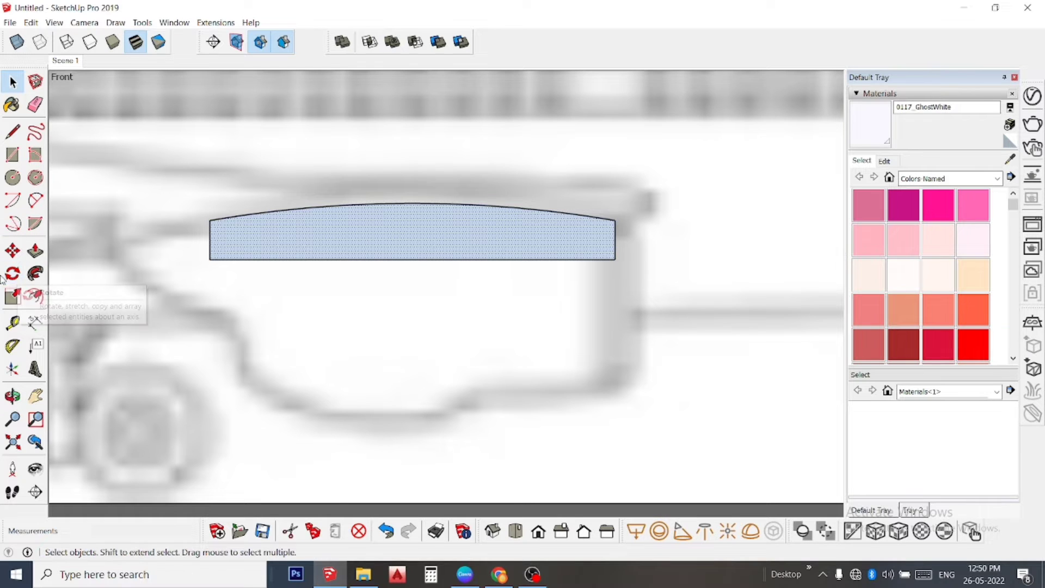
left_click(13, 250)
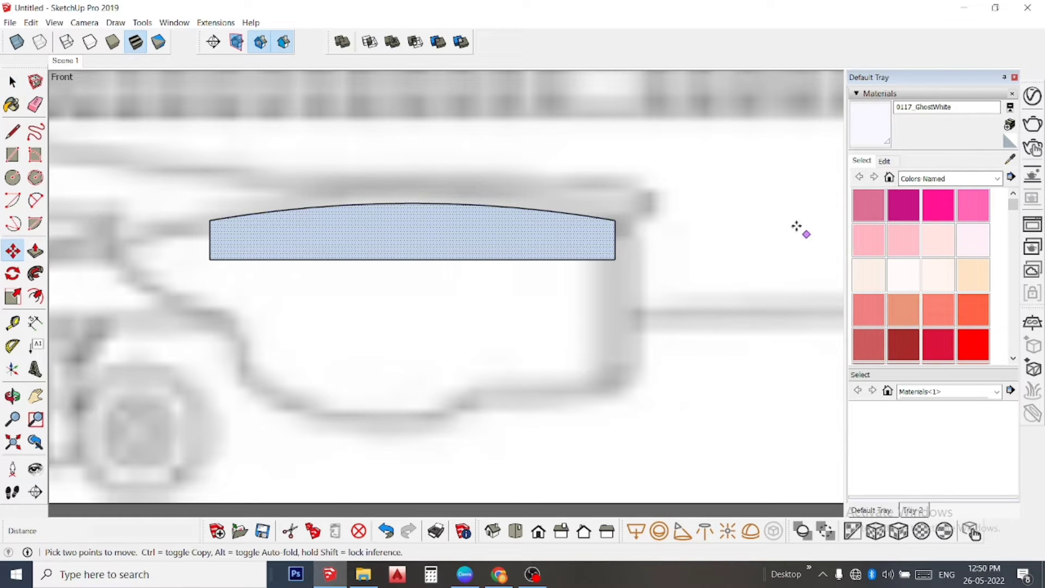
left_click(615, 223)
scroll(417, 318, "down", 2)
scroll(422, 279, "down", 1)
scroll(434, 274, "down", 1)
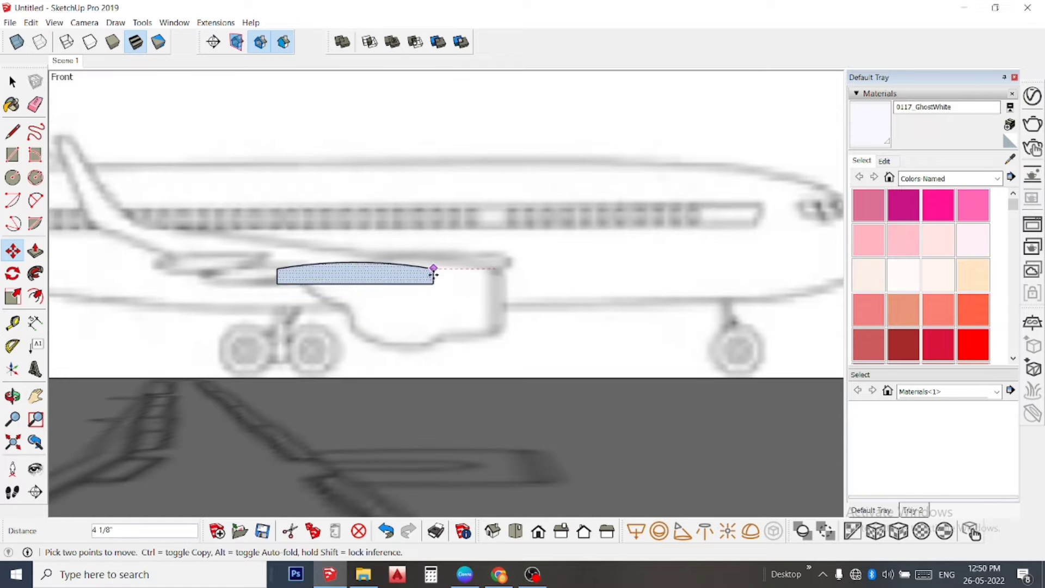
mouse_move(434, 274)
middle_mouse_down()
mouse_move(660, 335)
mouse_move(619, 303)
middle_mouse_up()
scroll(443, 275, "down", 2)
scroll(526, 276, "up", 2)
scroll(526, 283, "up", 1)
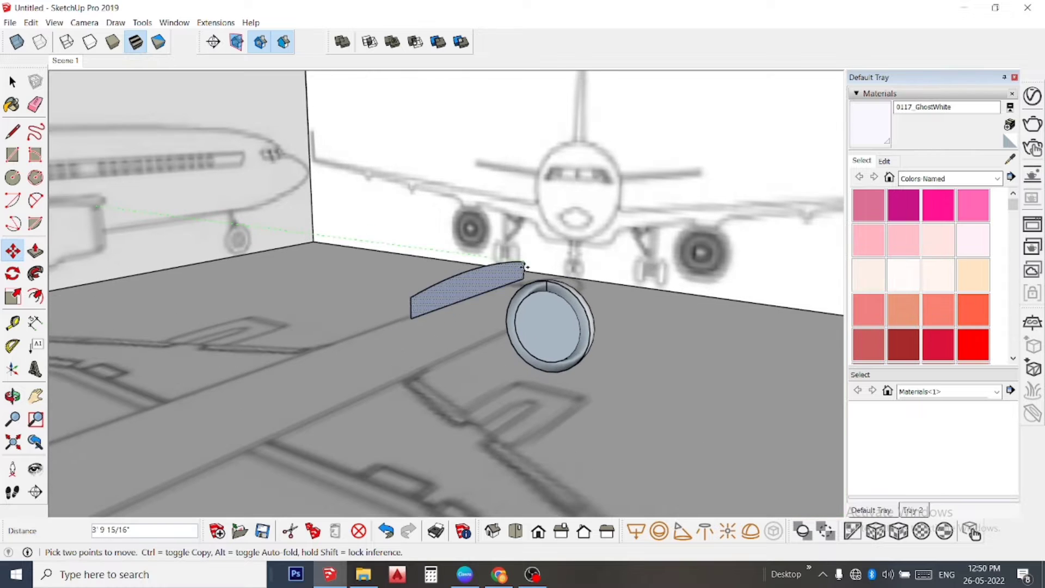
scroll(525, 267, "up", 2)
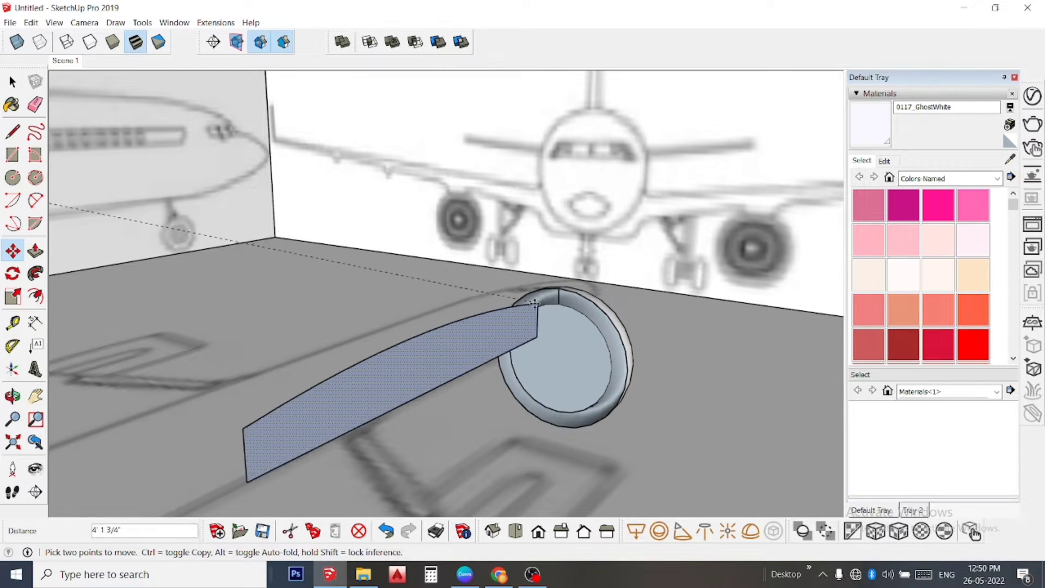
mouse_move(535, 304)
middle_mouse_down()
mouse_move(373, 311)
mouse_move(467, 273)
middle_mouse_up()
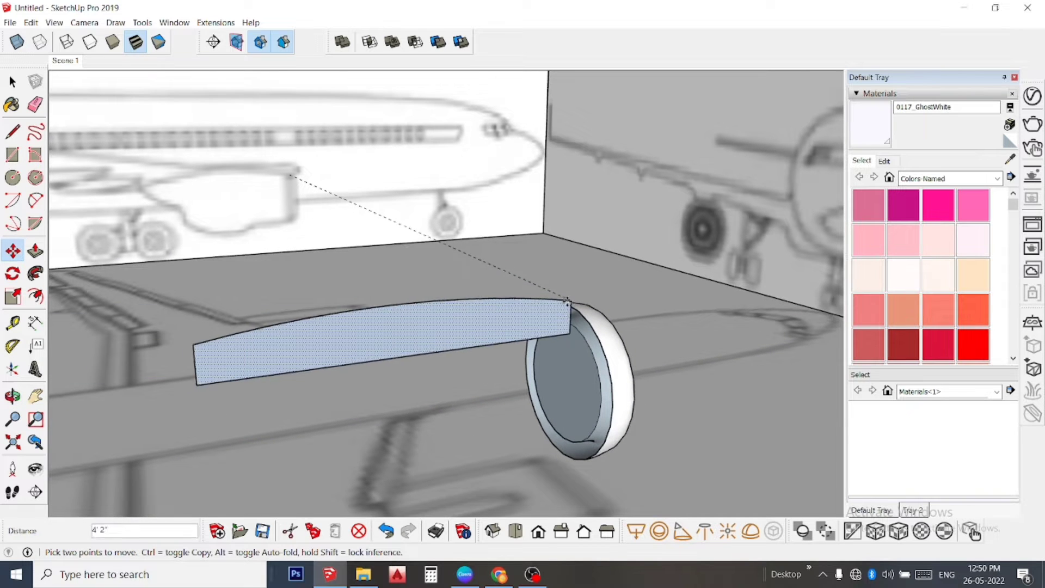
middle_click_drag(568, 302, 530, 289)
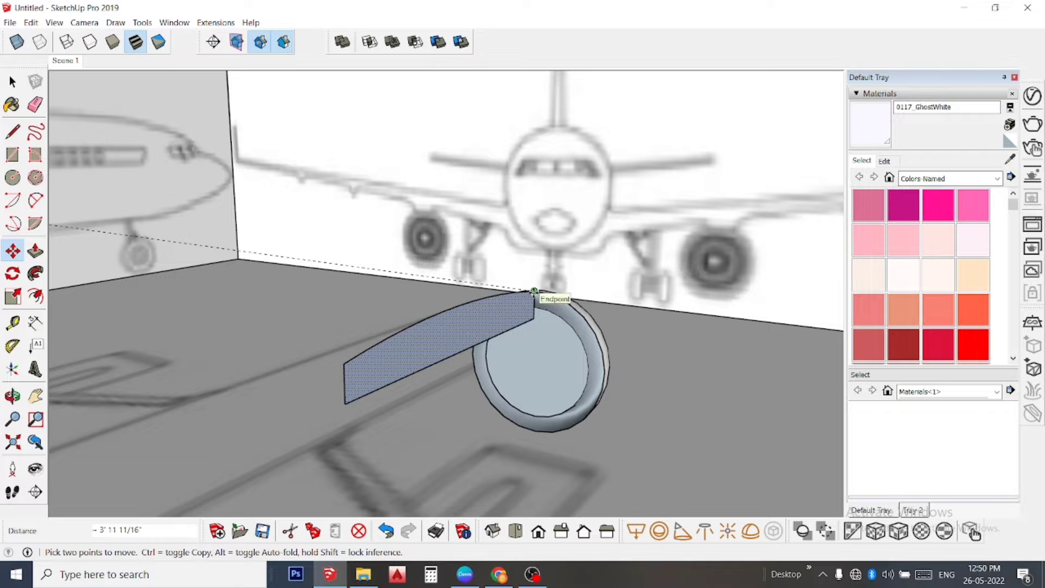
left_click(534, 291)
Orbit around to check the face's placement against the airplane.
middle_click_drag(444, 319, 154, 404)
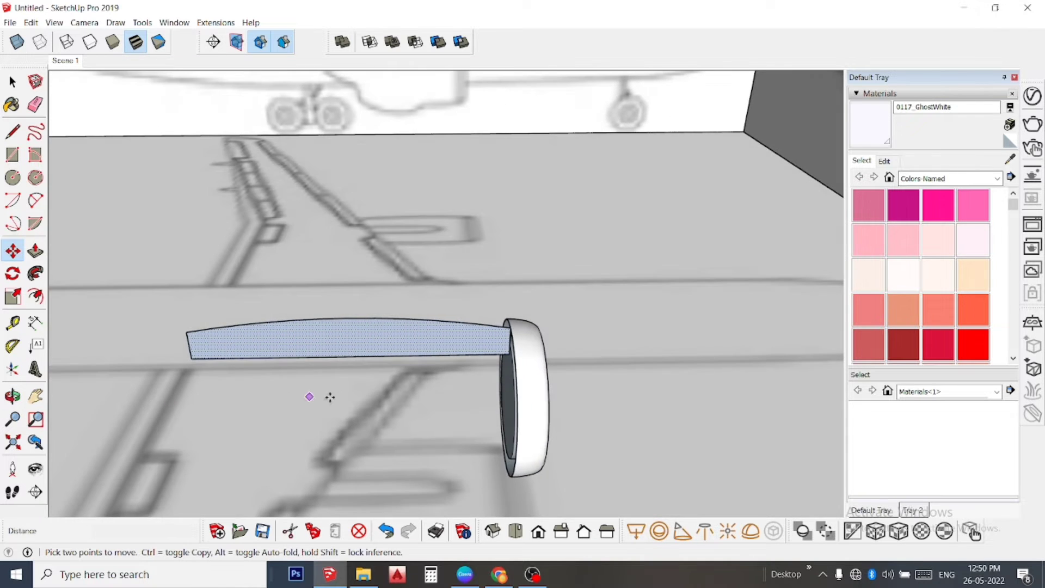
mouse_move(330, 397)
middle_mouse_down()
mouse_move(355, 401)
mouse_move(325, 360)
mouse_move(475, 238)
mouse_move(502, 181)
mouse_move(532, 154)
middle_mouse_up()
mouse_move(462, 268)
middle_mouse_down()
mouse_move(168, 354)
mouse_move(235, 348)
middle_mouse_up()
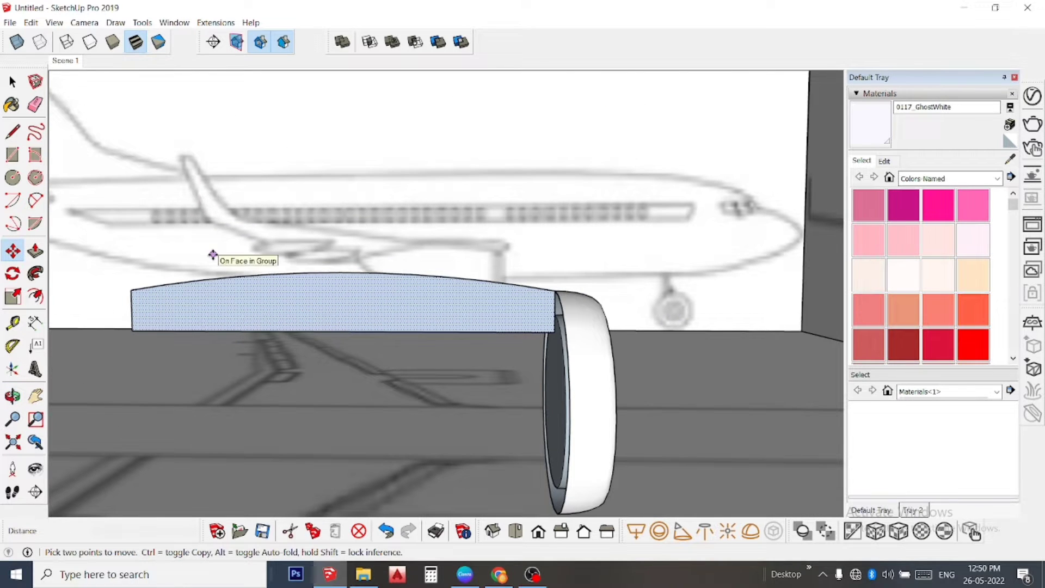
key("space")
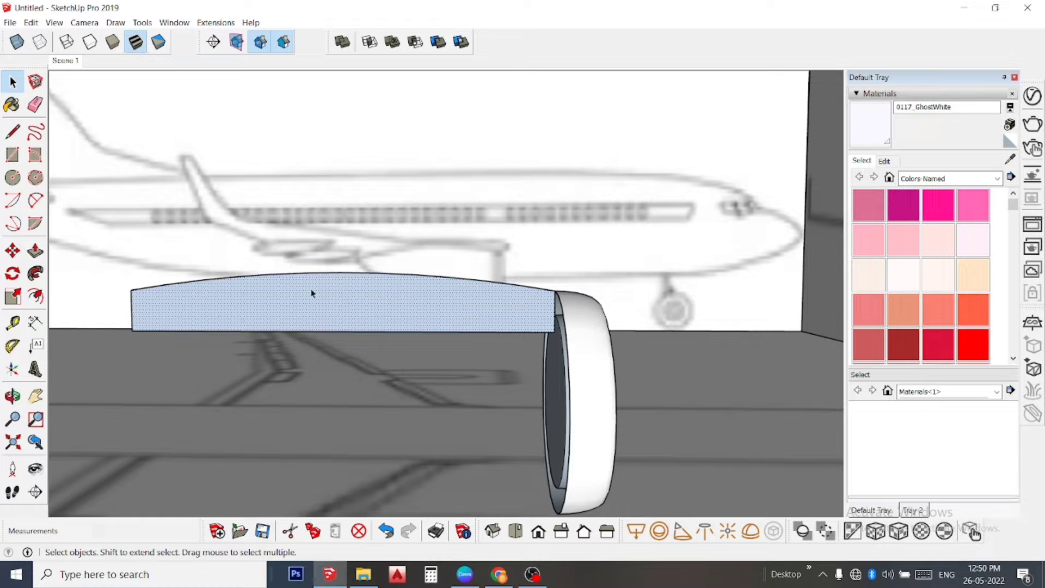
left_click(316, 274)
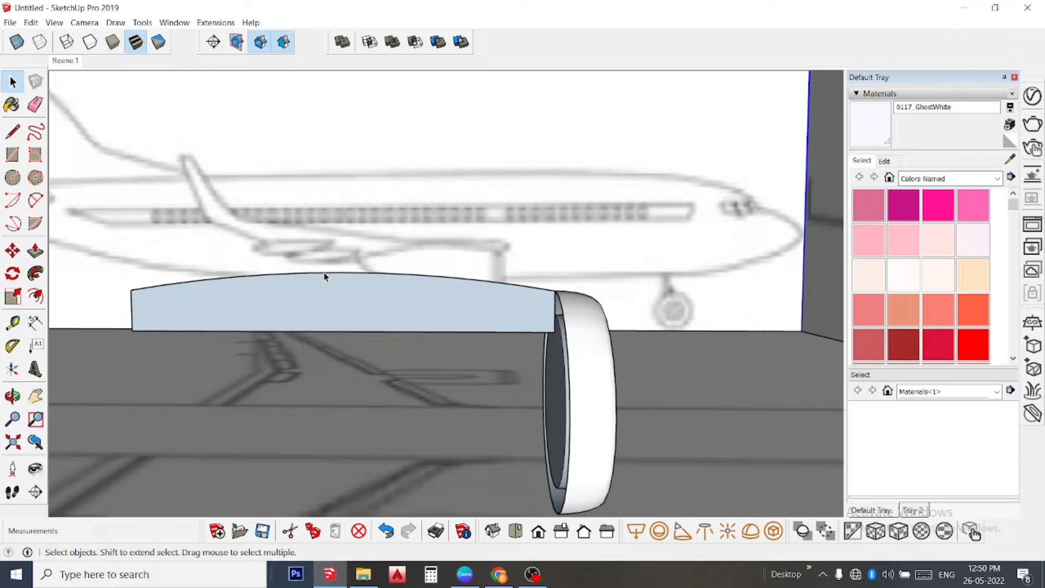
left_click(324, 275)
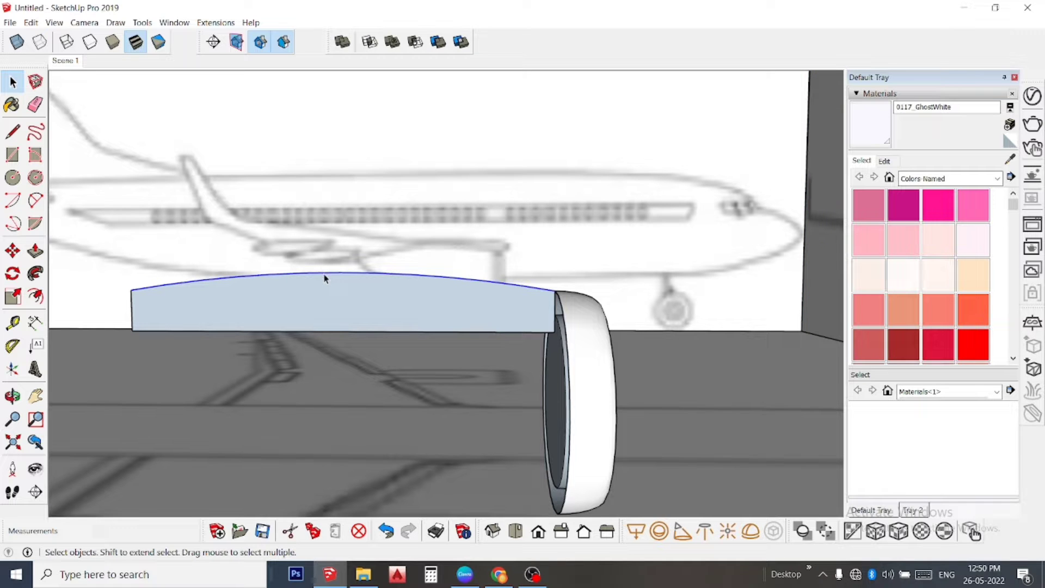
left_click(12, 251)
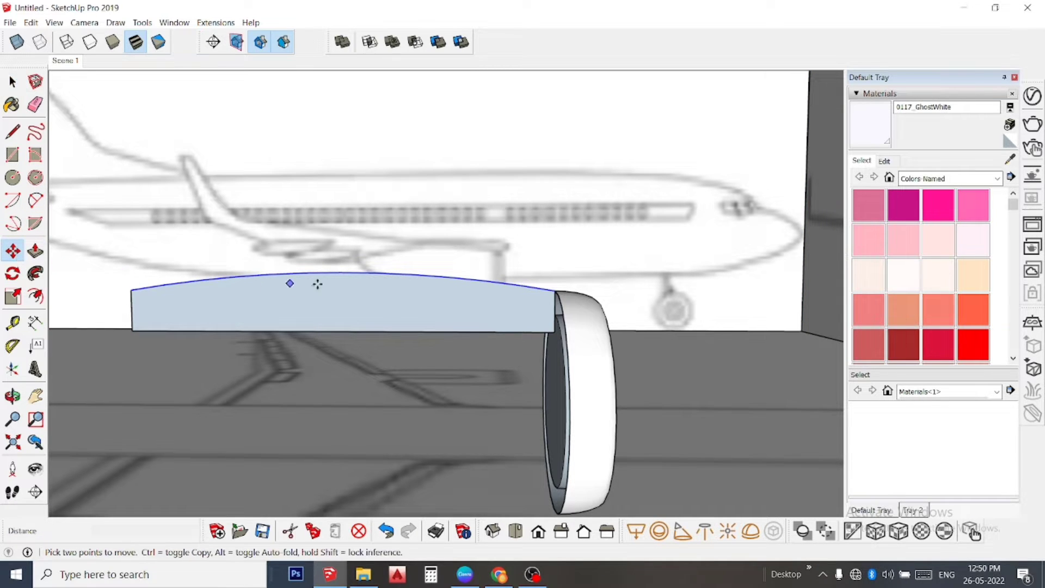
left_click(358, 301)
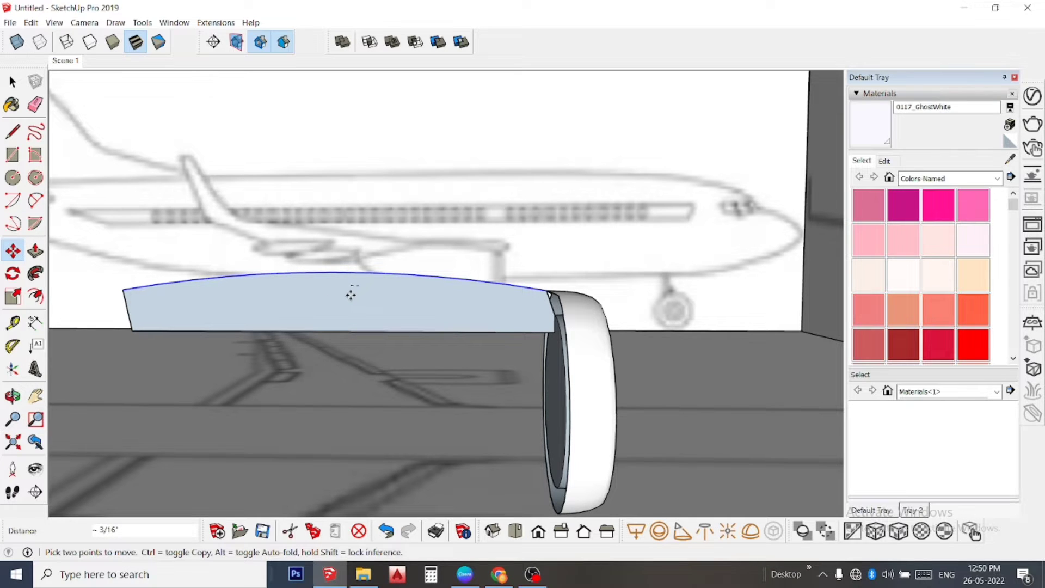
key("Escape")
left_click(360, 324)
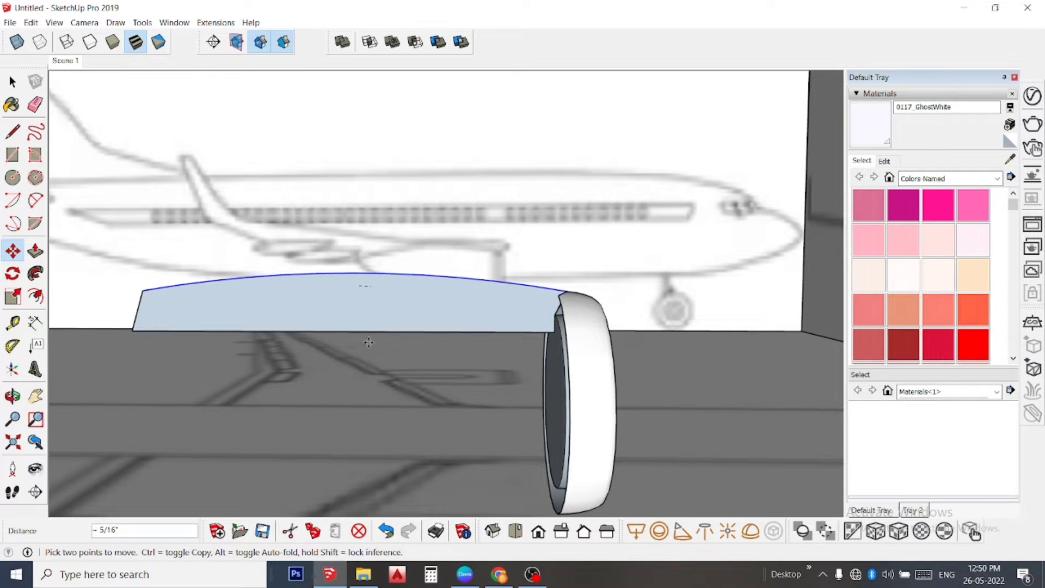
key("Escape")
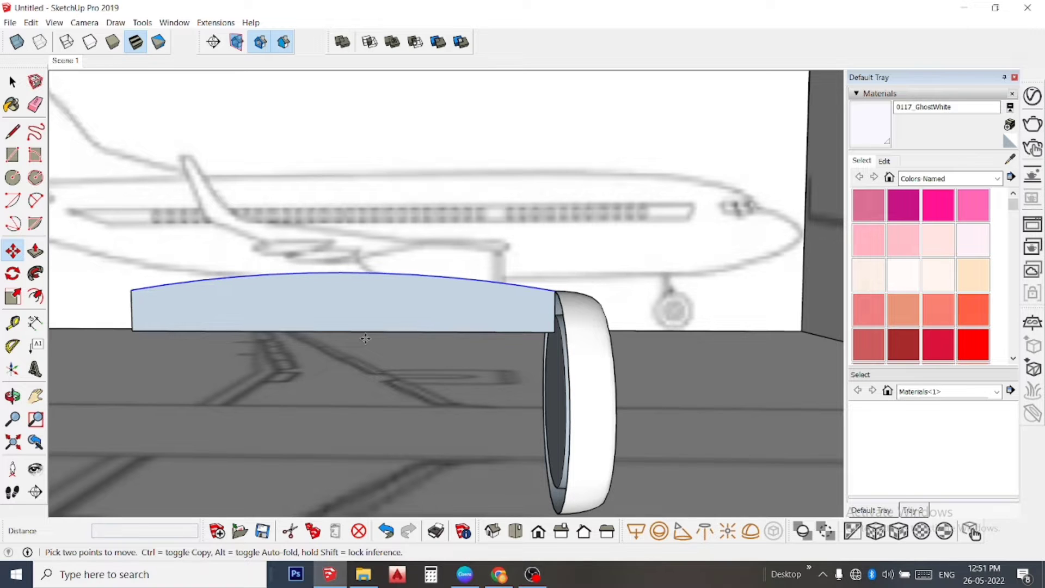
left_click(358, 311)
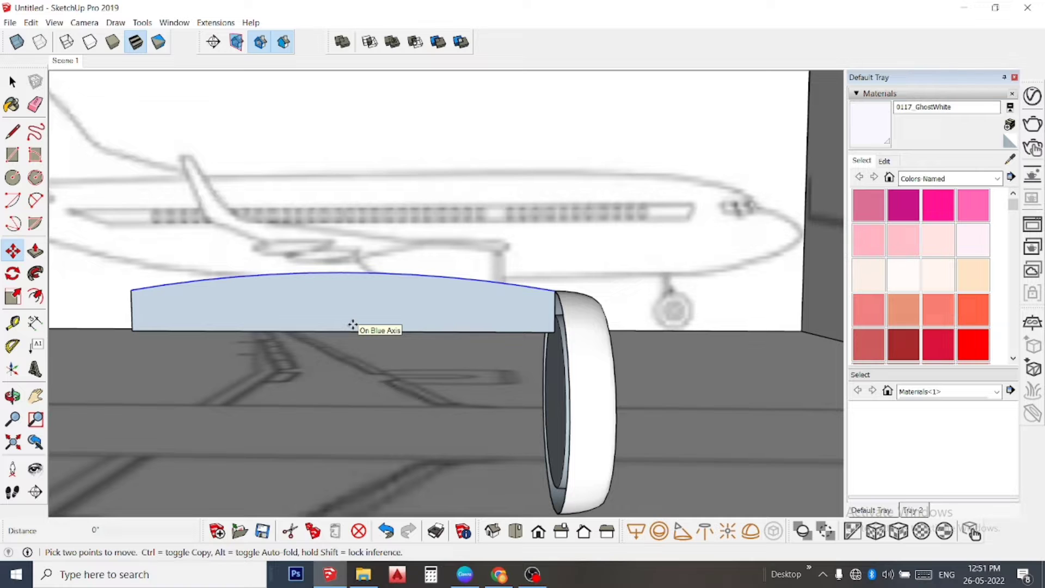
key("space")
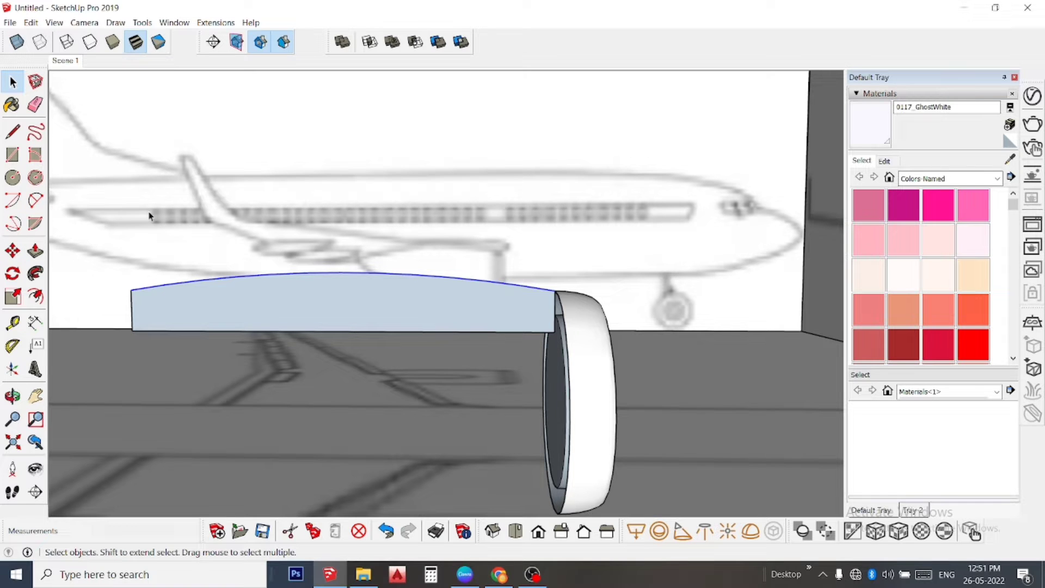
Draw a two-point arc across the face's top from its left to right corner.
left_click(14, 140)
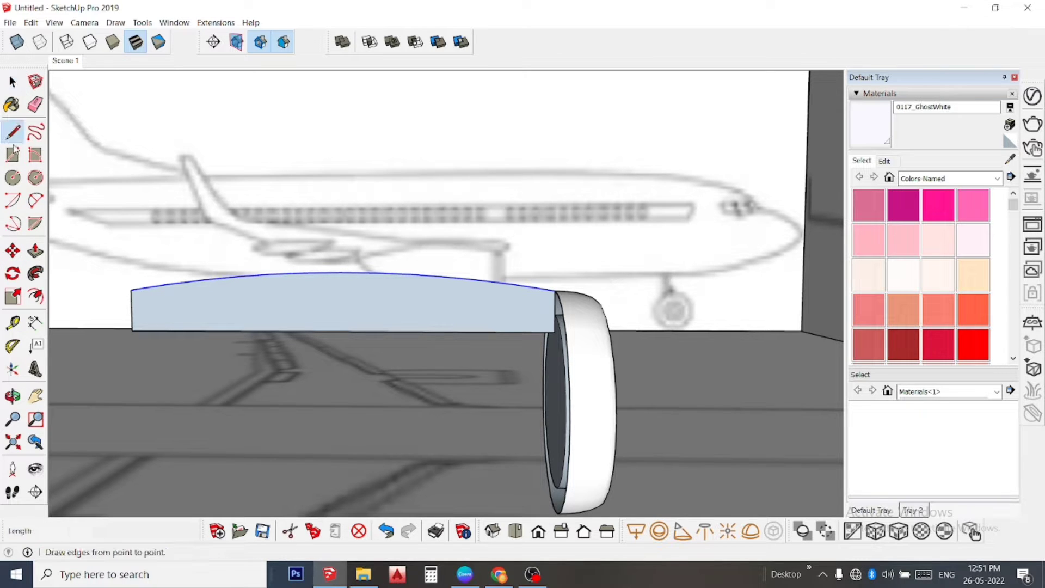
left_click(132, 290)
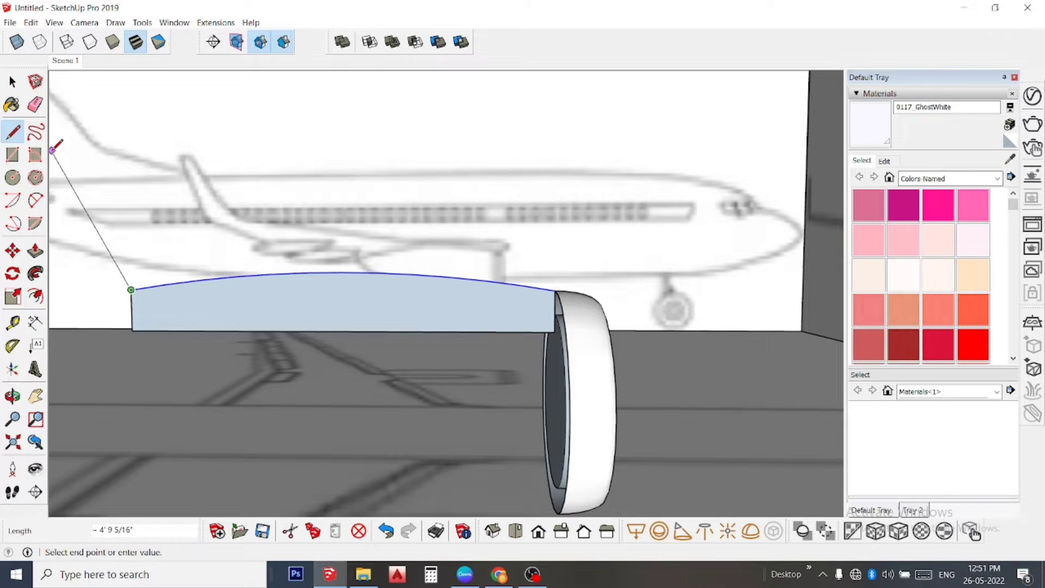
left_click(38, 213)
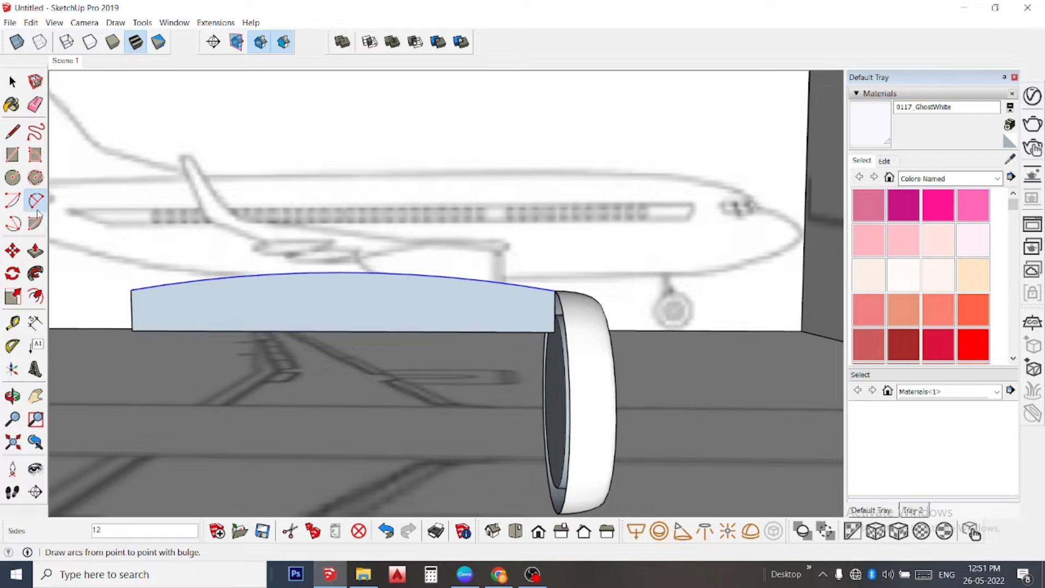
left_click(131, 290)
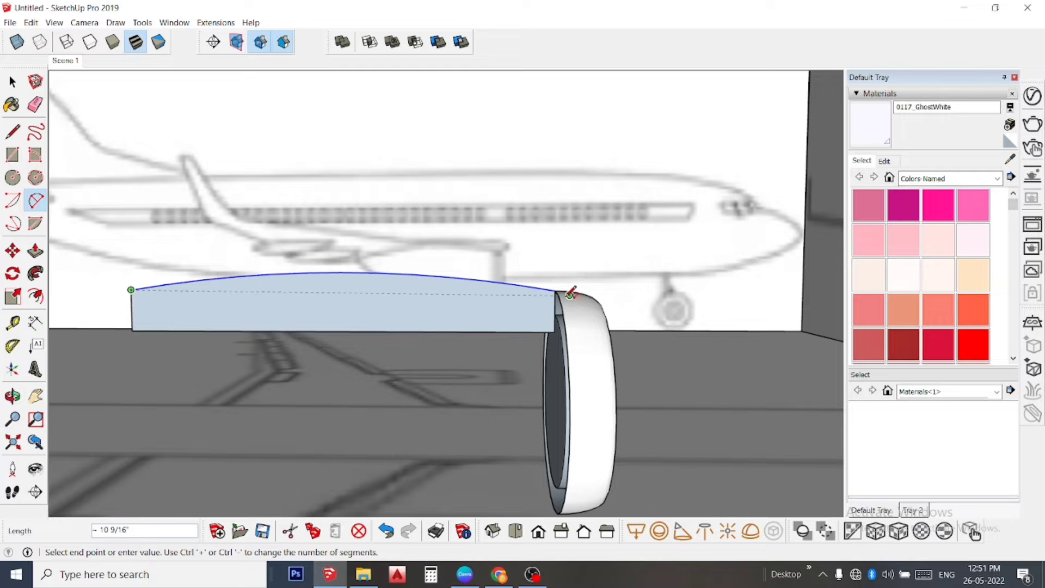
left_click(555, 290)
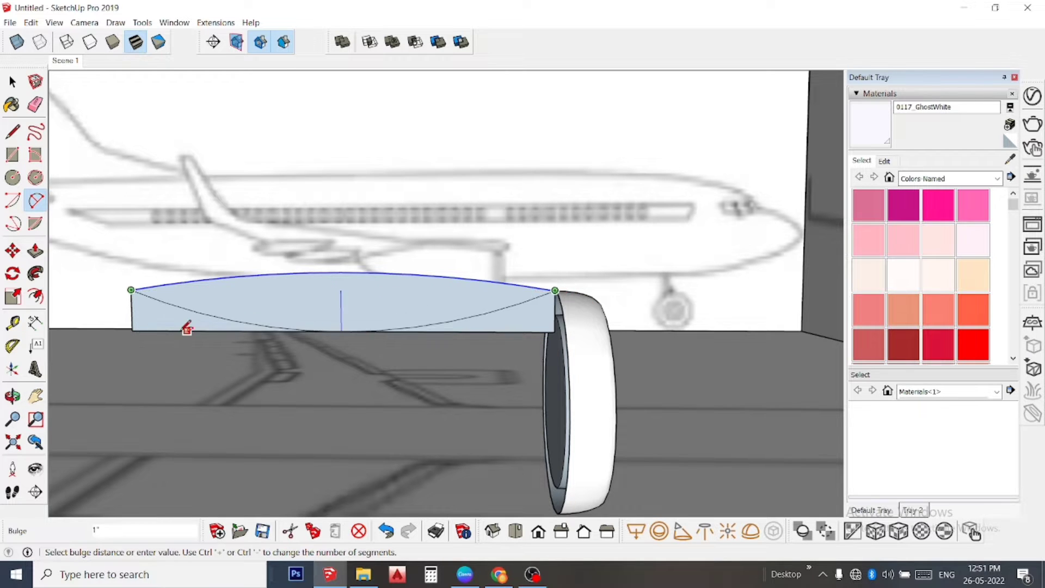
scroll(209, 284, "up", 2)
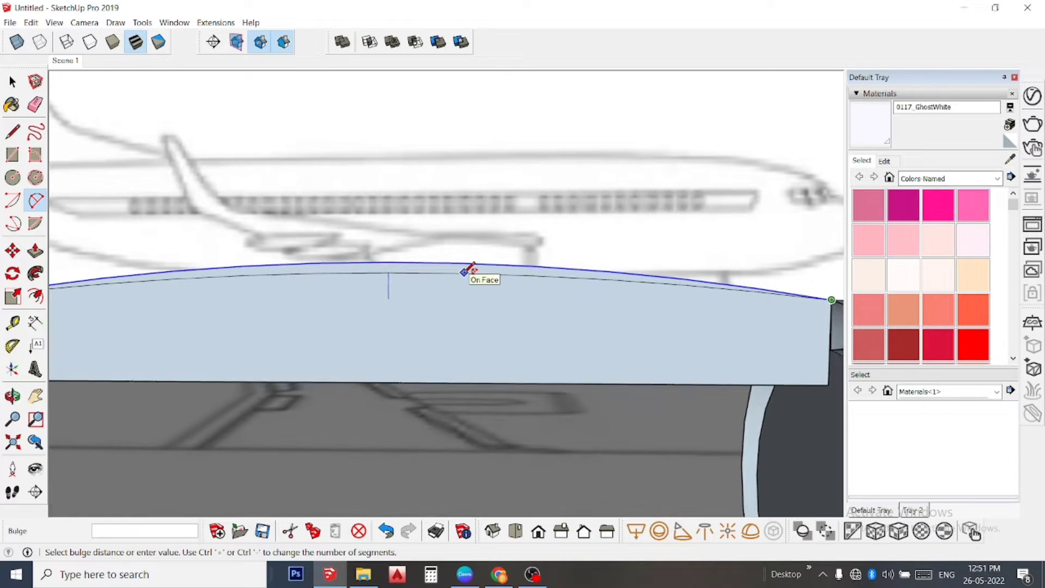
scroll(430, 283, "up", 2)
type("1/4\"")
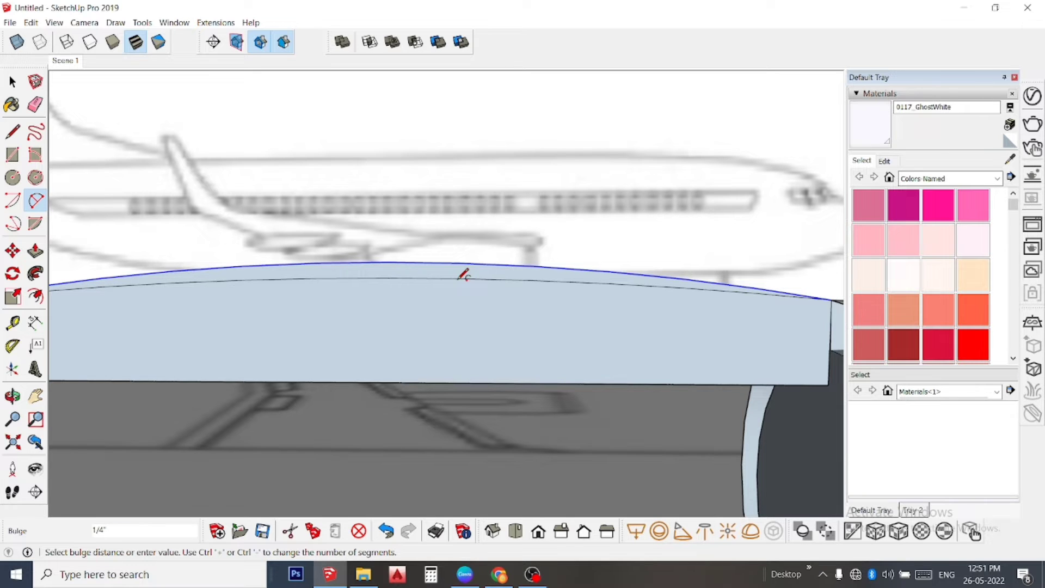
left_click(461, 273)
scroll(493, 253, "down", 2)
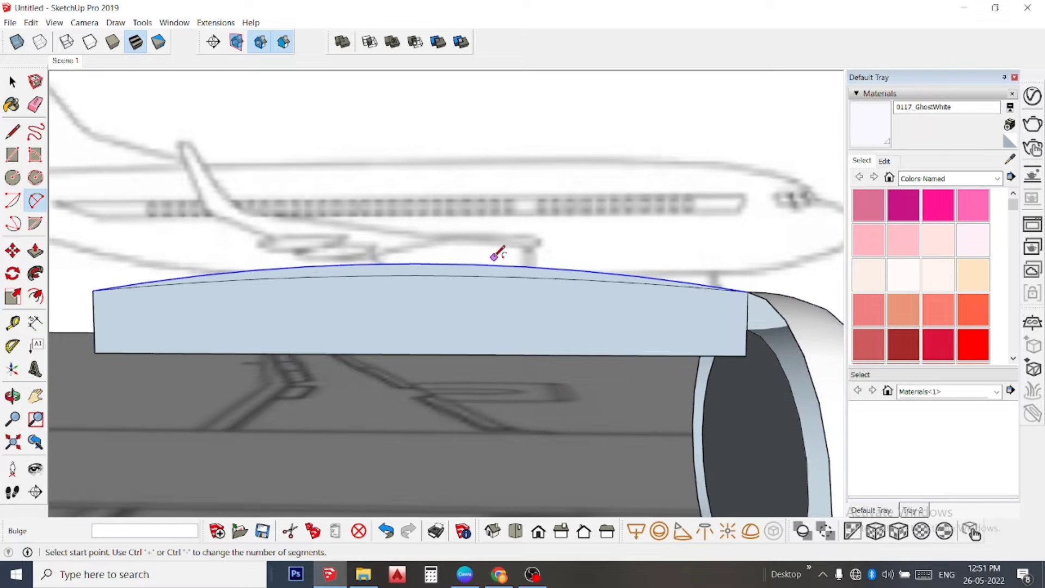
scroll(496, 251, "down", 2)
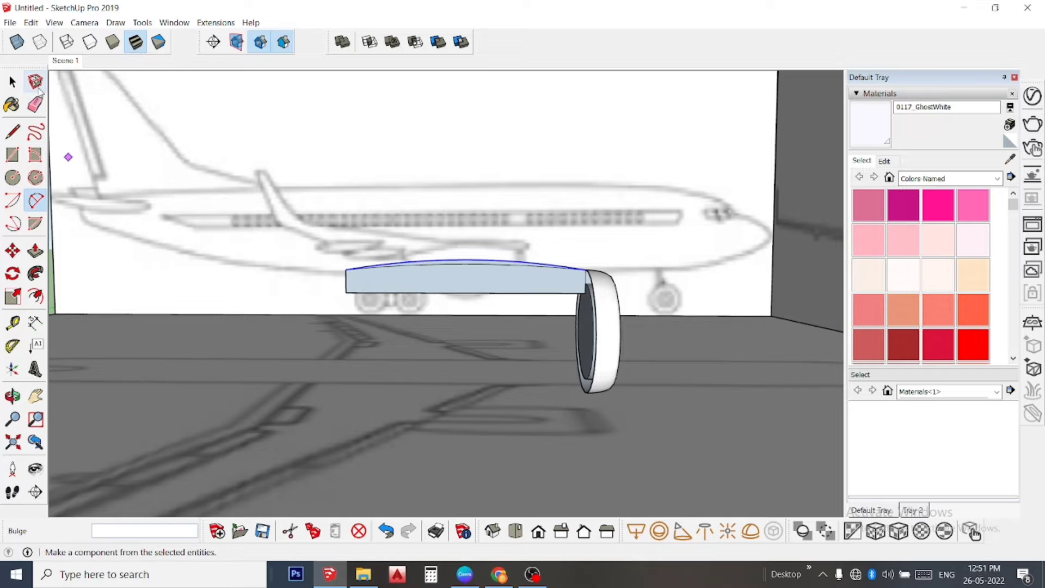
Erase the wing's stray top arc edge, undoing the first erasure, and orbit to check.
left_click(33, 107)
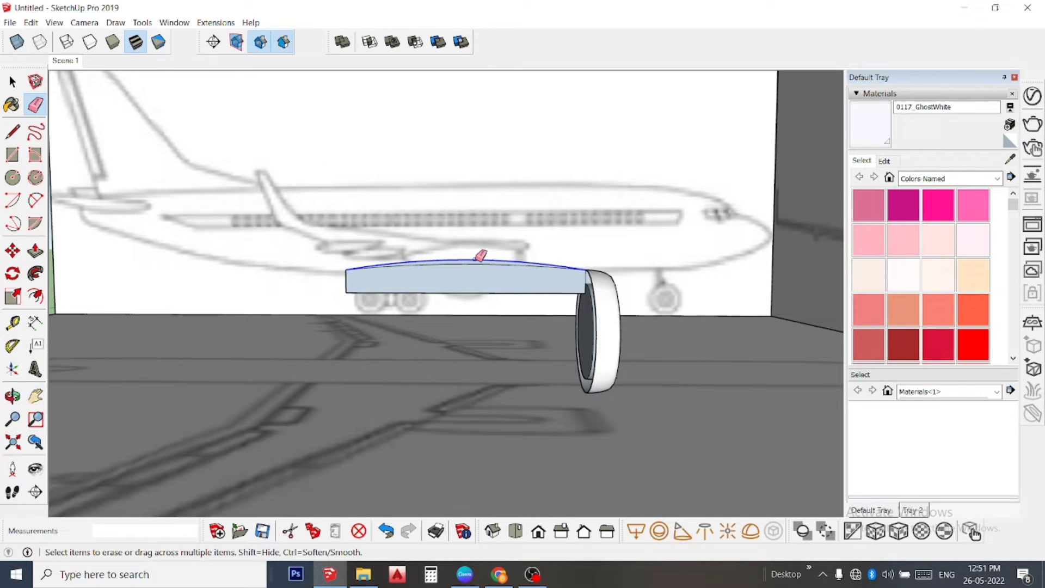
left_click(477, 261)
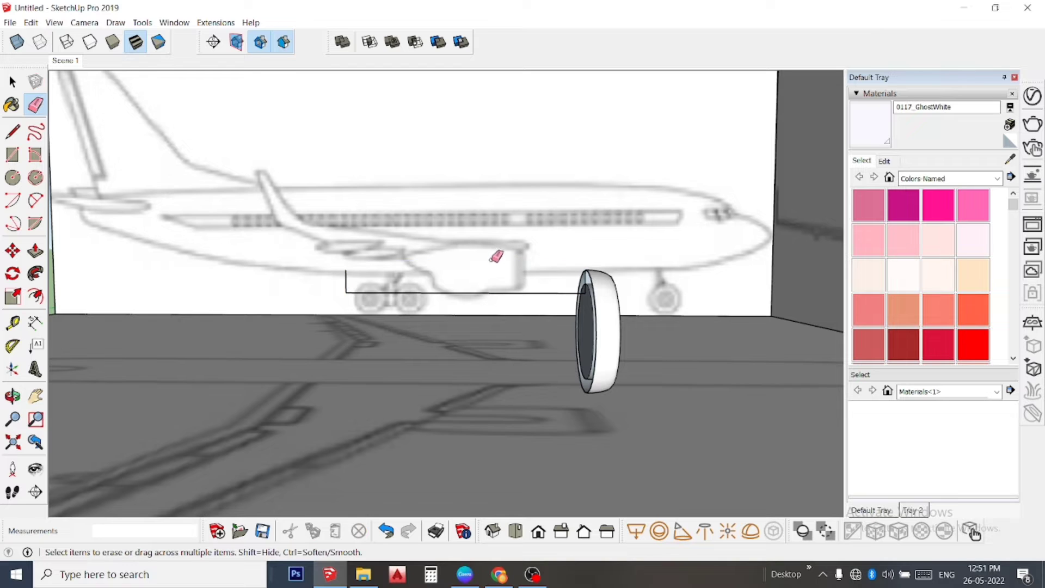
key("ctrl+z")
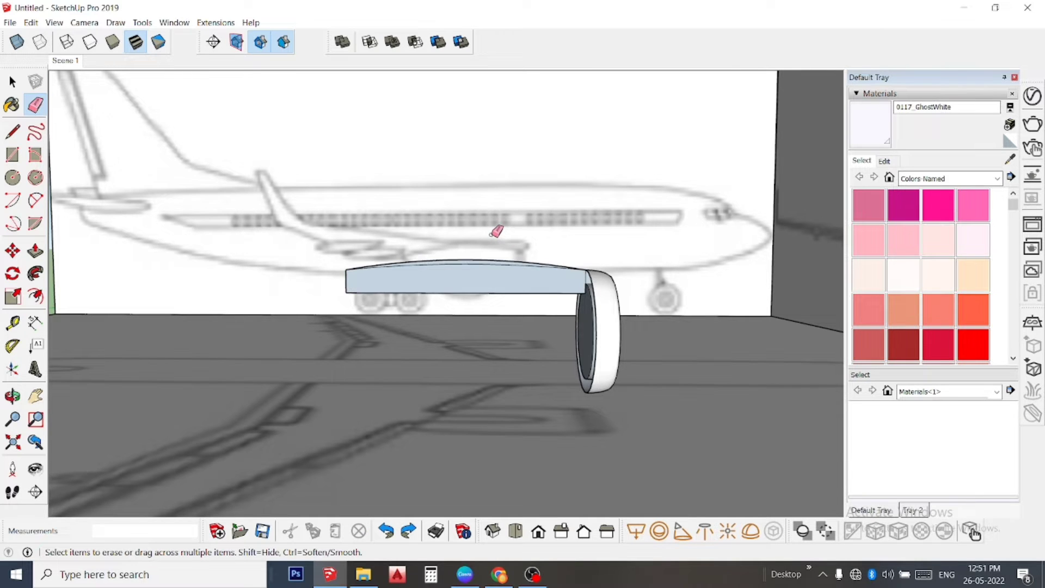
scroll(471, 255, "up", 3)
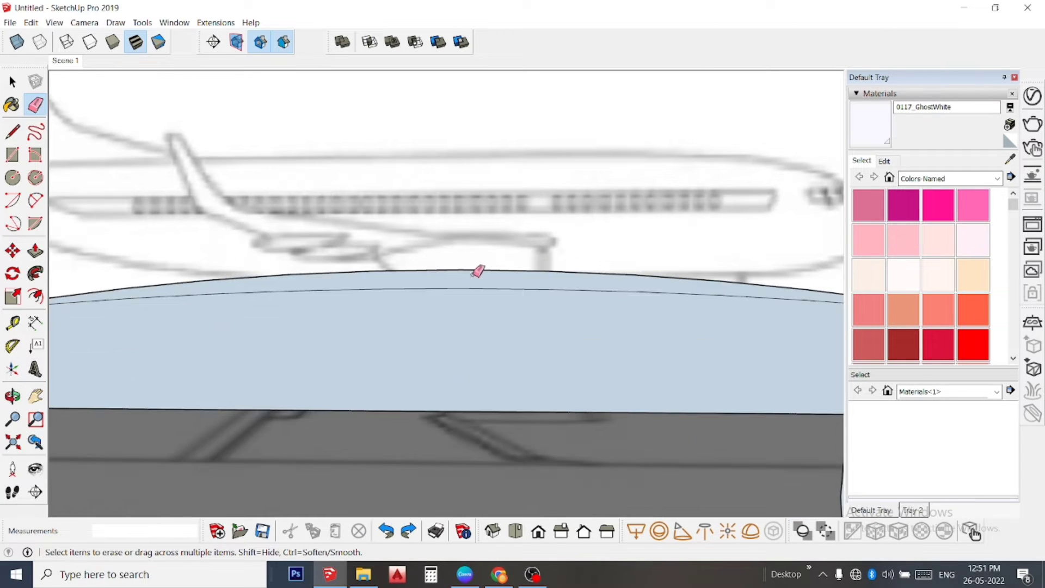
left_click(478, 270)
scroll(486, 246, "down", 4)
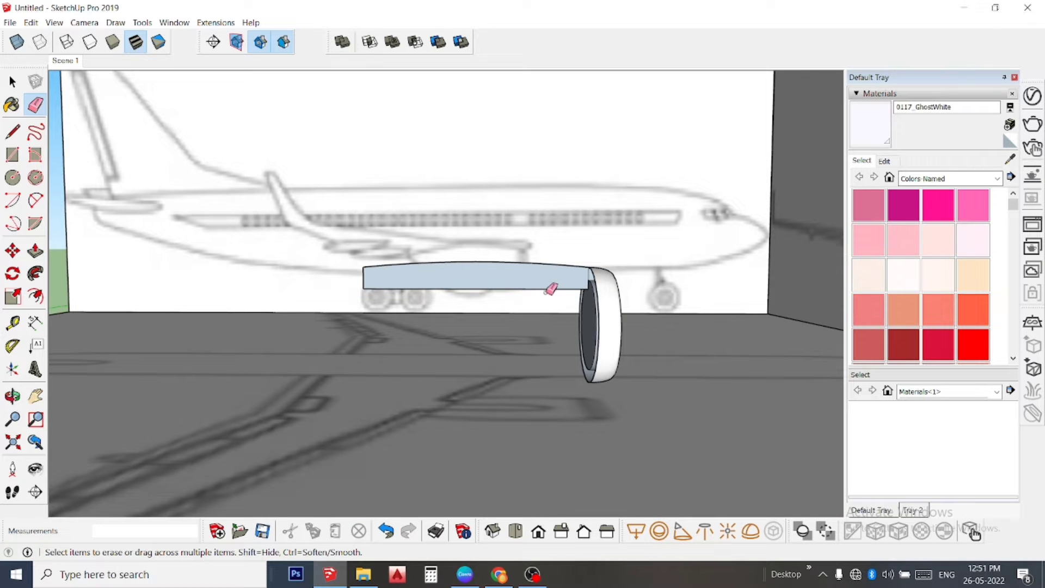
mouse_move(551, 289)
middle_mouse_down()
mouse_move(653, 326)
mouse_move(681, 294)
middle_mouse_up()
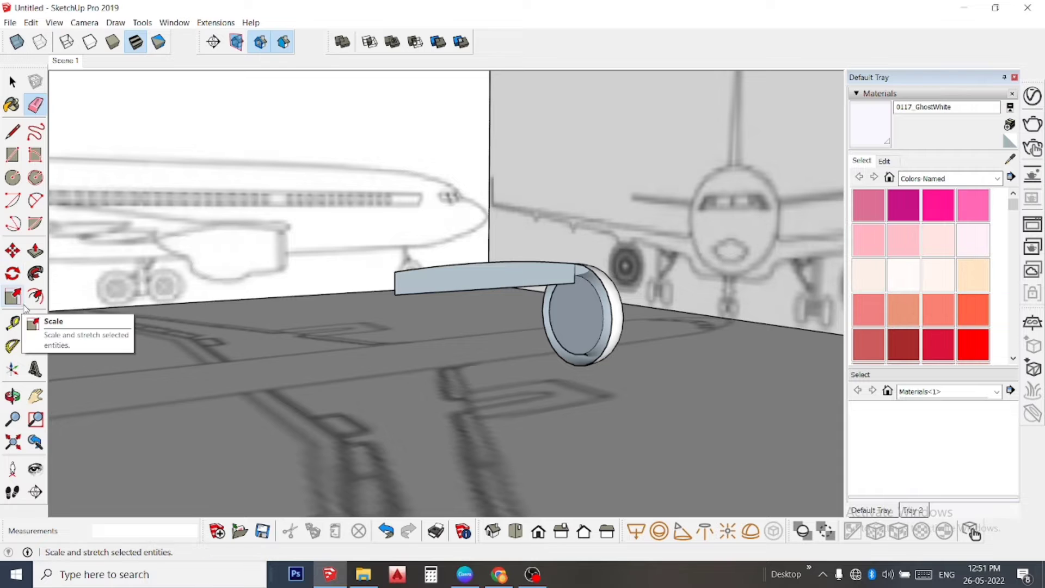
Offset the engine face outward into a larger ring, delete its face, and select the outer circle.
left_click(36, 296)
scroll(622, 342, "up", 2)
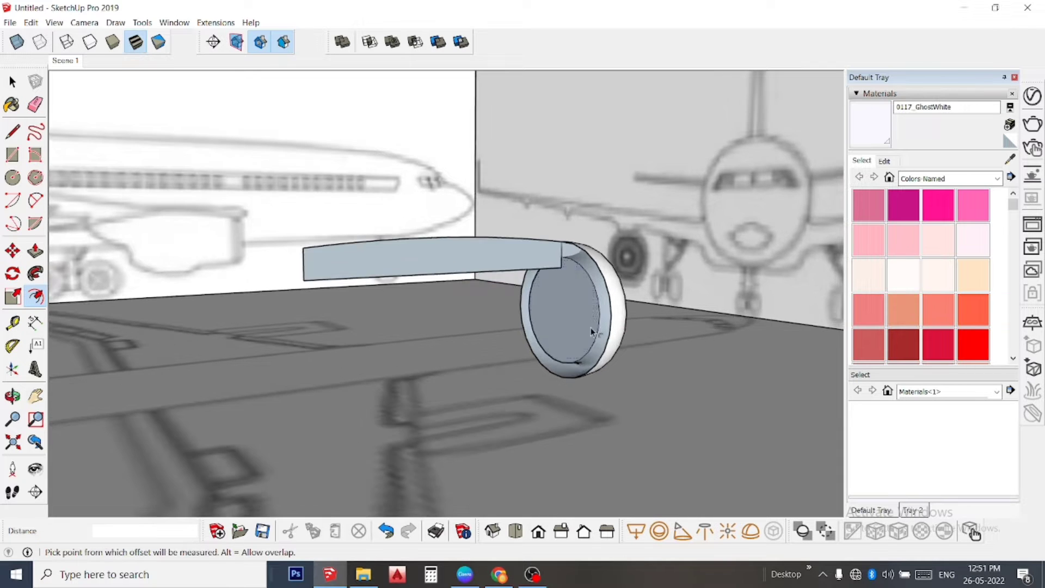
left_click(551, 319)
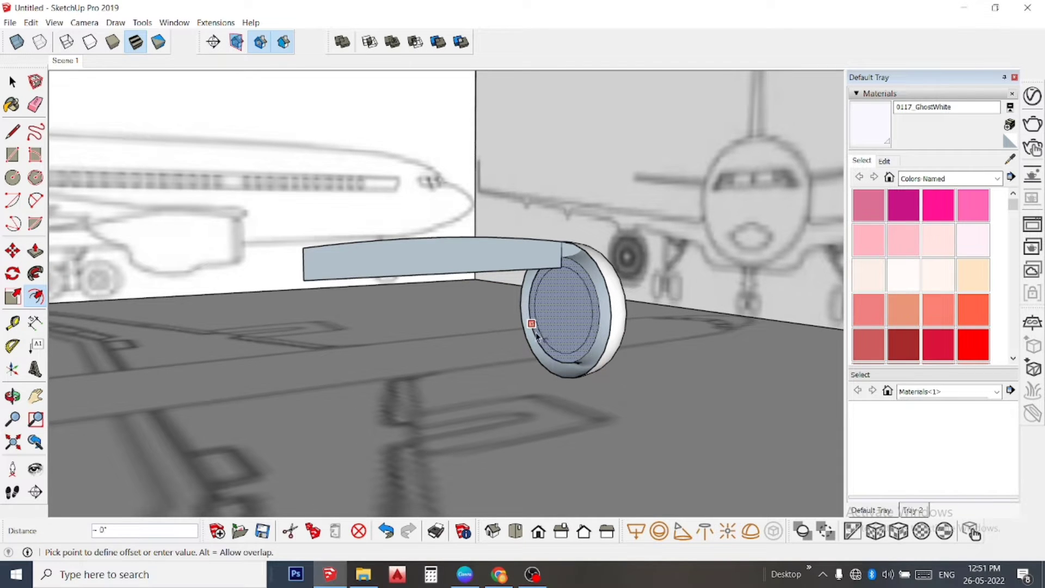
left_click(517, 361)
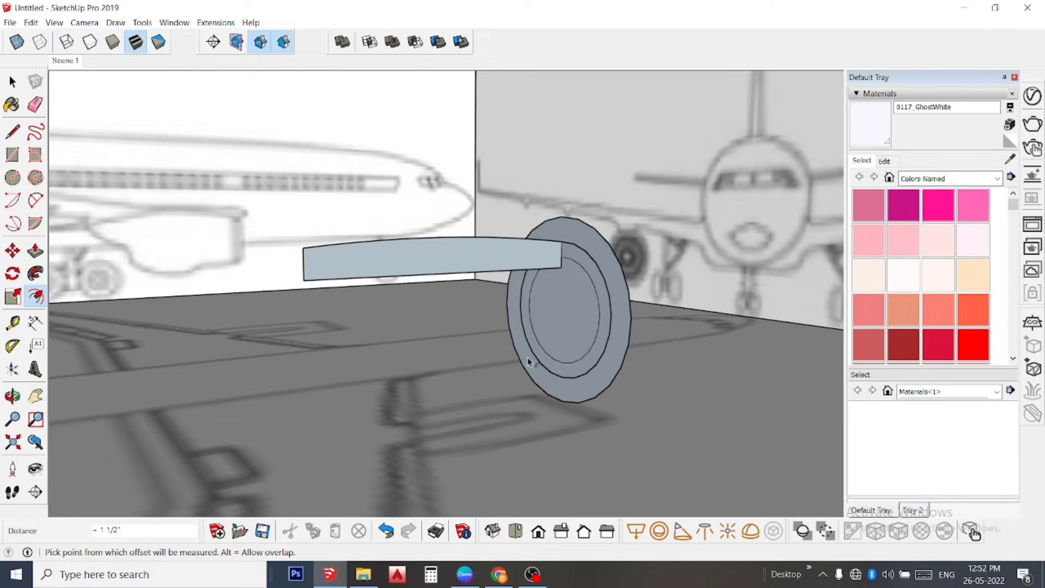
key("space")
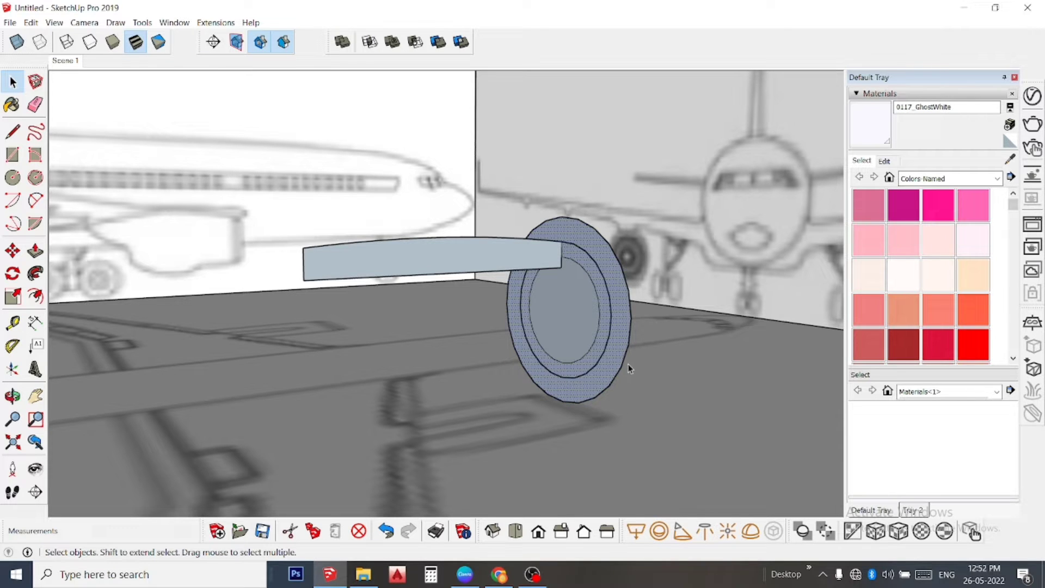
key("Delete")
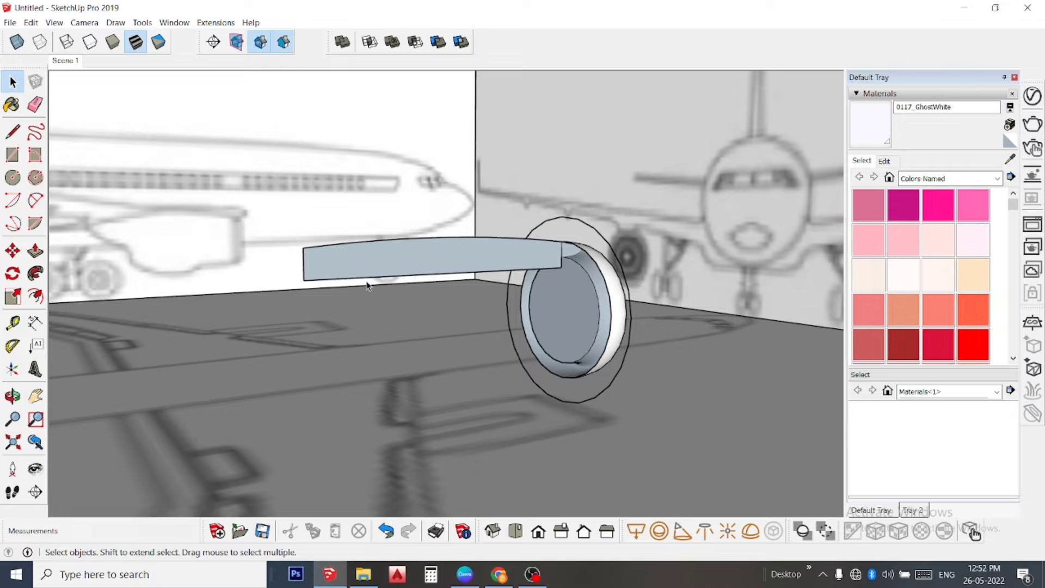
left_click(602, 240)
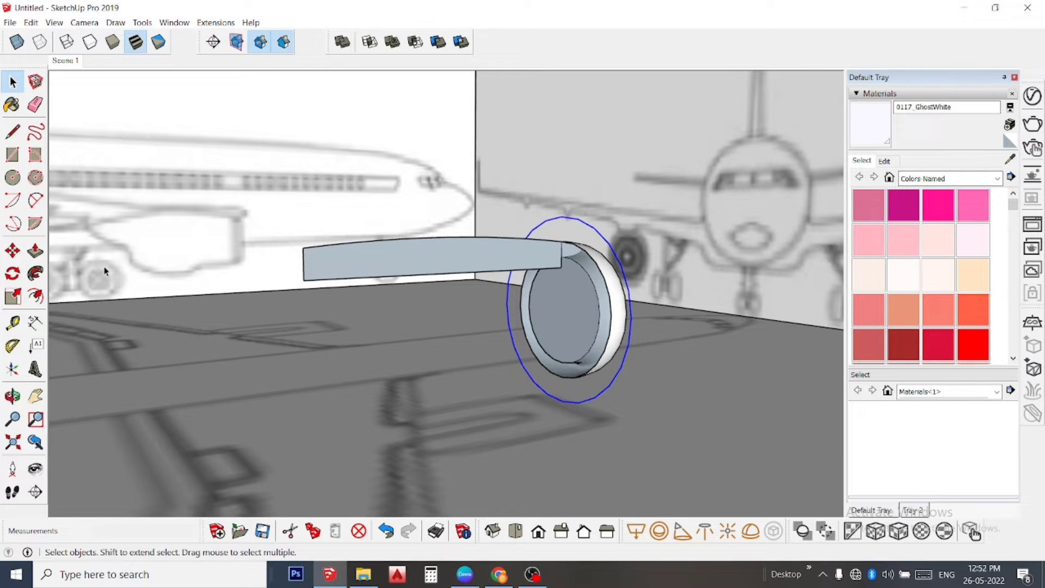
Follow Me the long profile around the circle into a nacelle, then delete the path circle.
left_click(35, 272)
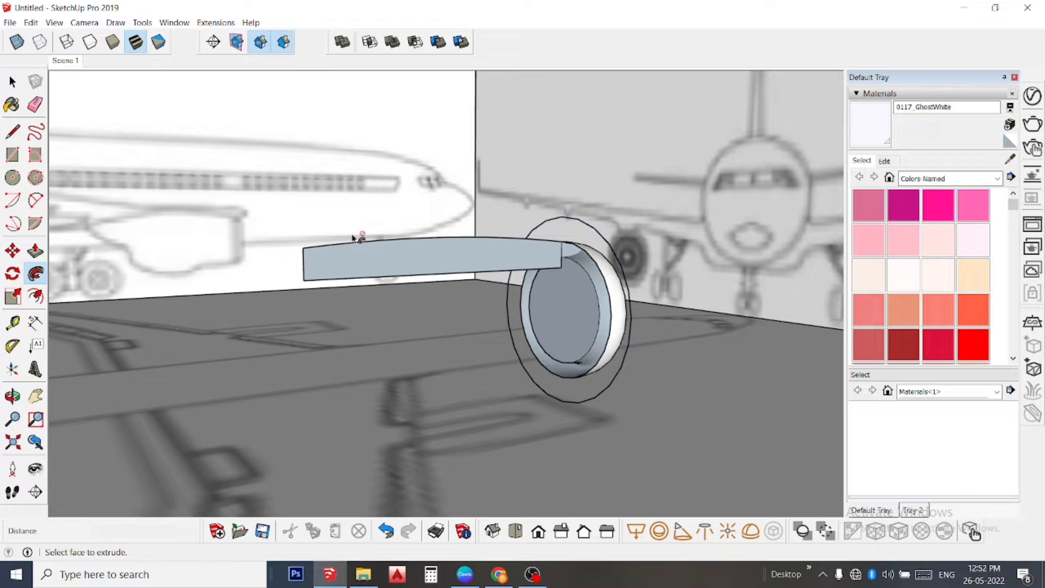
left_click(473, 249)
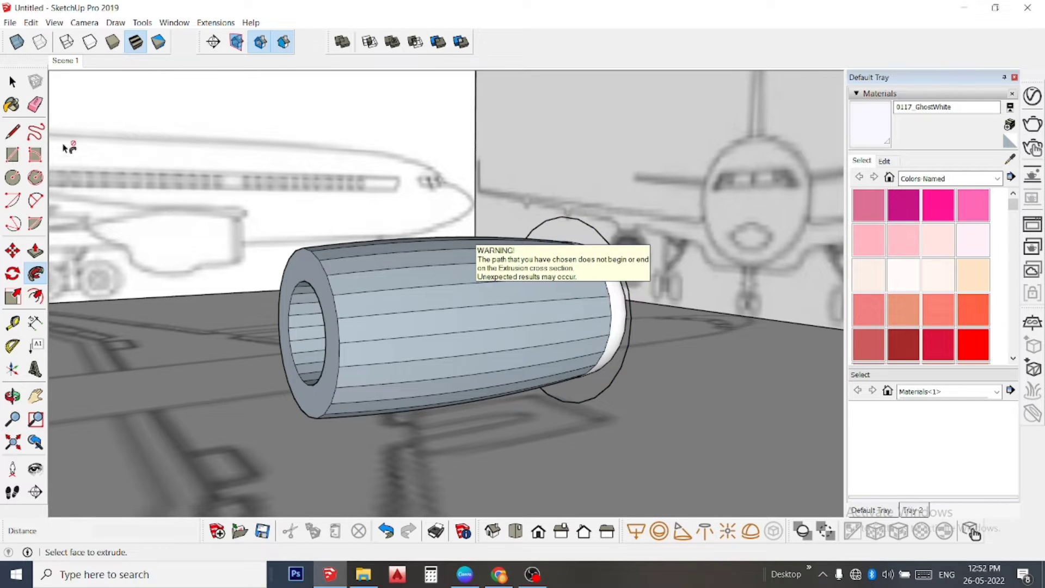
left_click(30, 108)
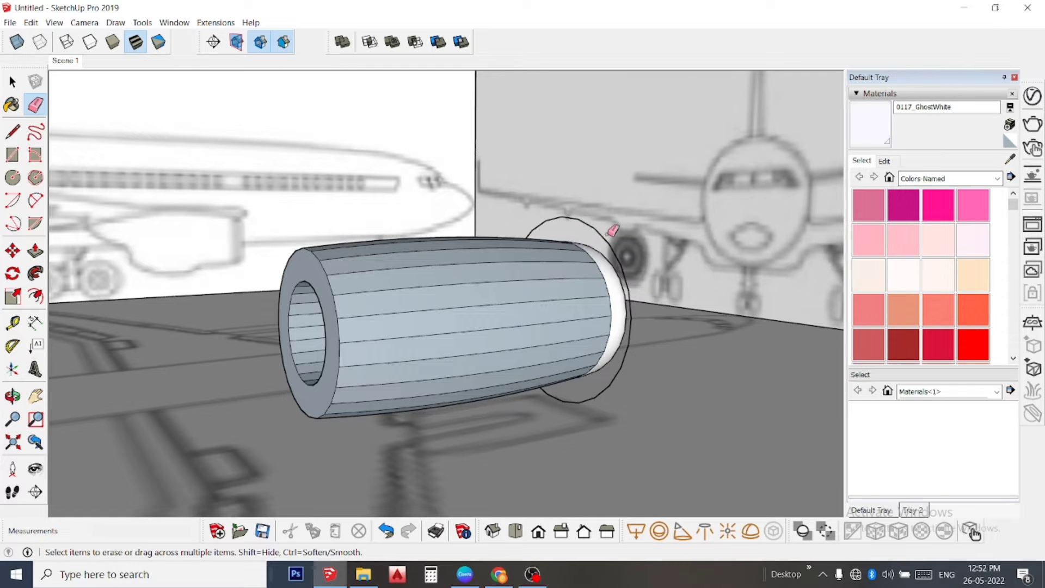
key("space")
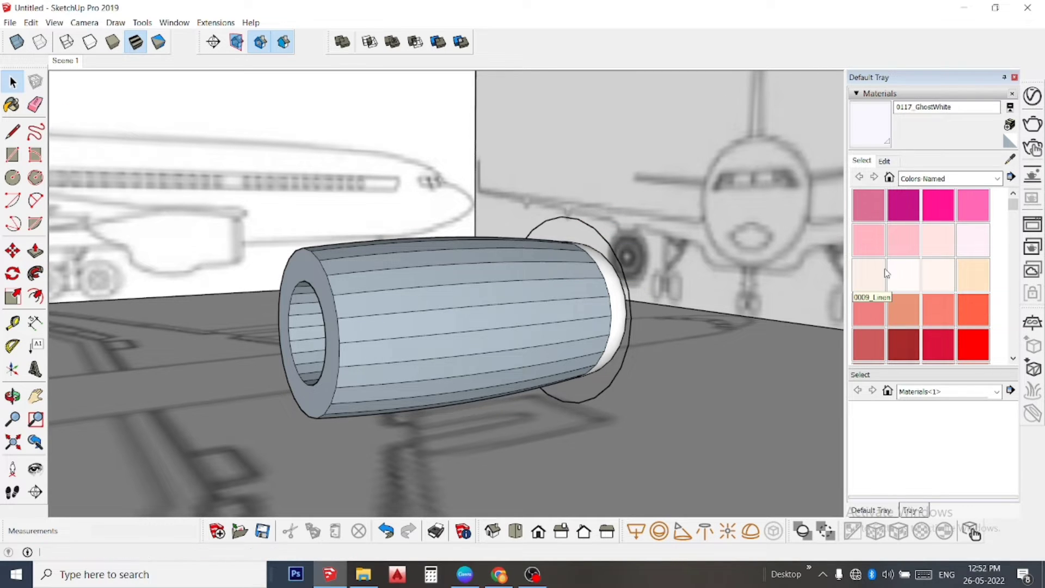
left_click(590, 228)
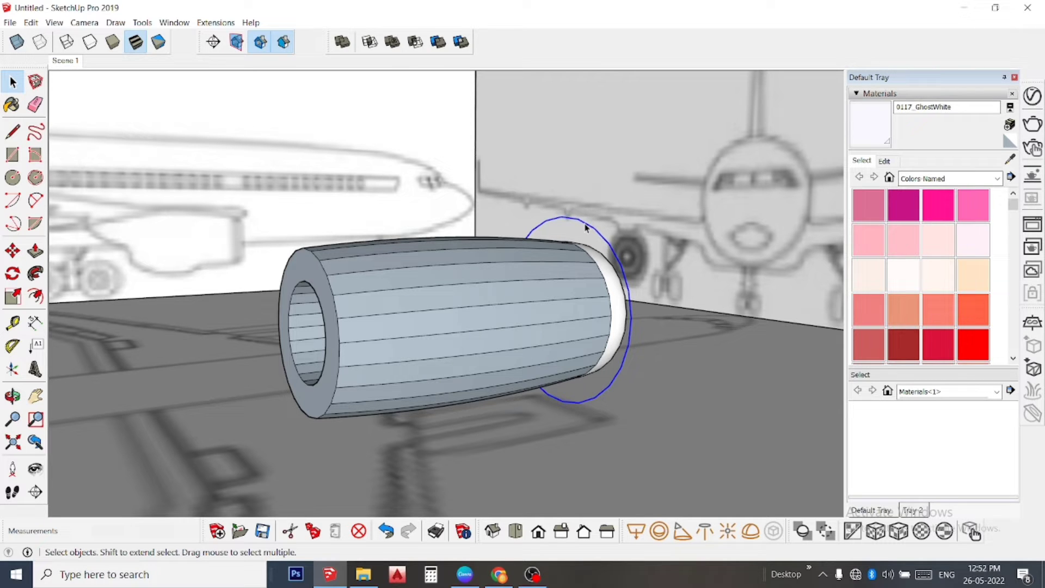
key("Delete")
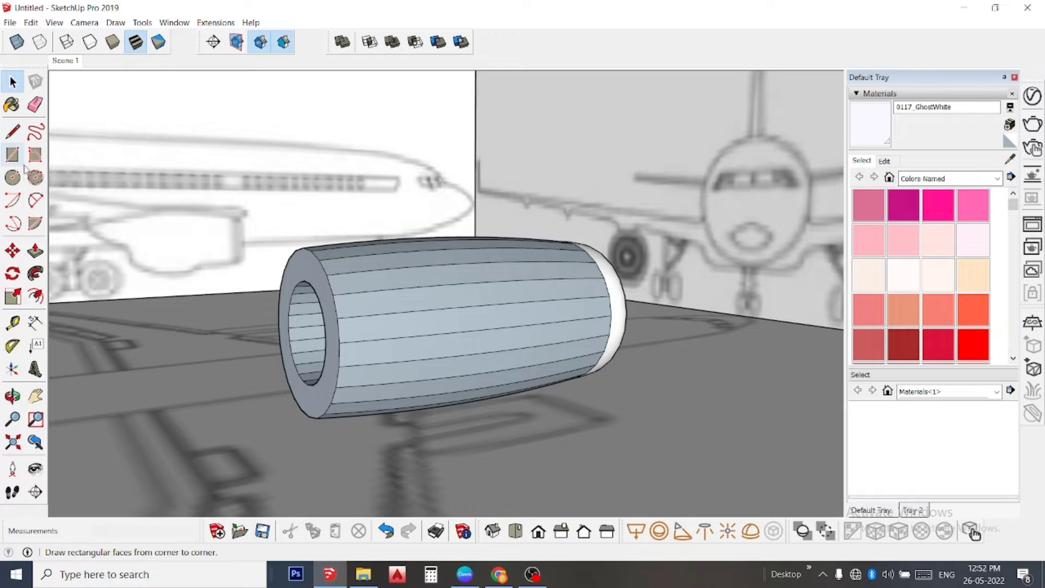
Draw a vertical line from the top to the bottom of the nacelle's inner circle.
left_click(13, 131)
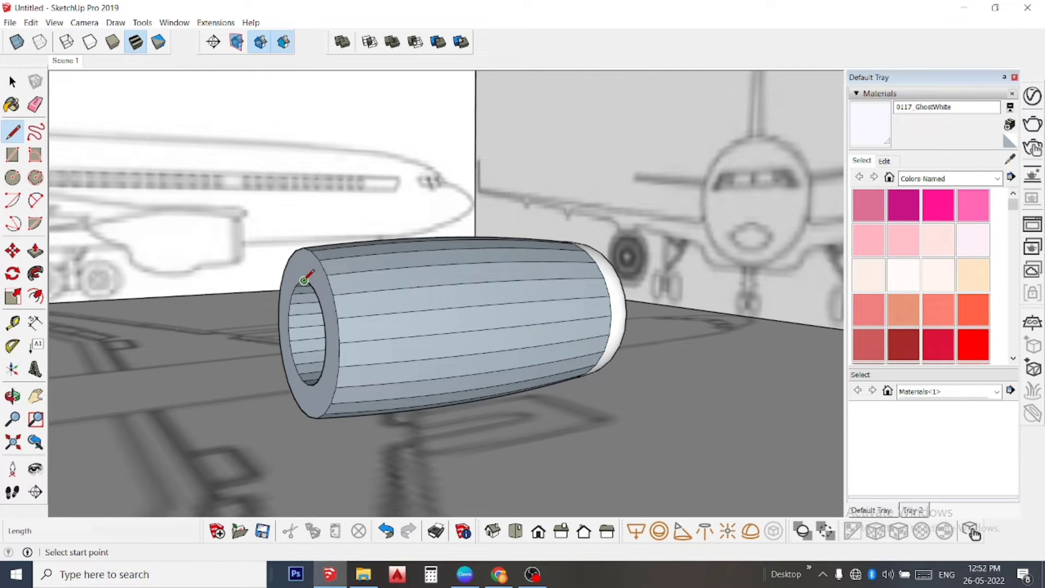
mouse_move(304, 281)
middle_mouse_down()
mouse_move(458, 324)
mouse_move(497, 315)
middle_mouse_up()
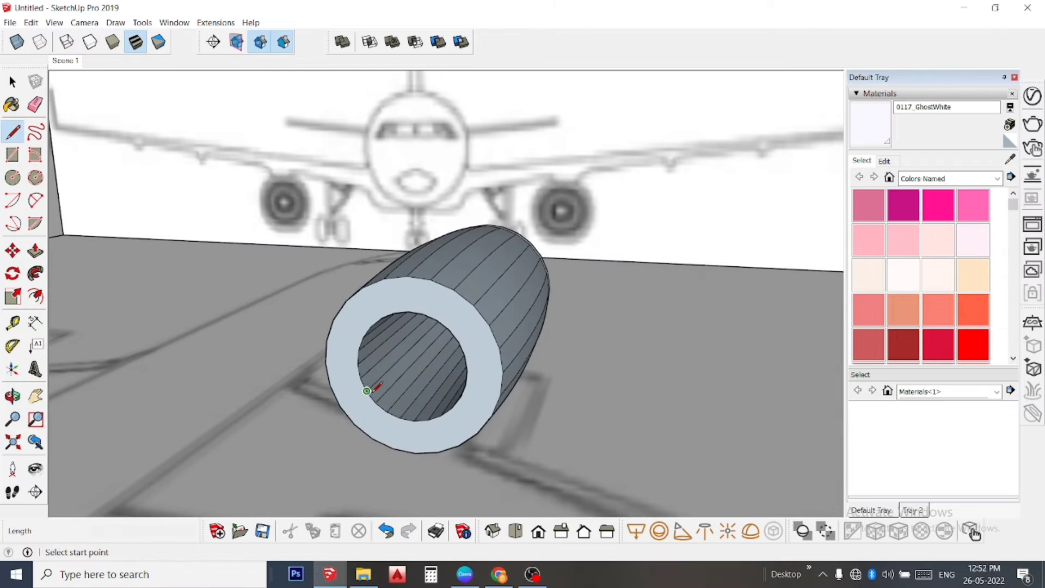
mouse_move(368, 390)
middle_mouse_down()
mouse_move(373, 261)
mouse_move(408, 249)
mouse_move(403, 299)
mouse_move(433, 242)
mouse_move(467, 272)
mouse_move(534, 282)
mouse_move(508, 261)
mouse_move(392, 233)
middle_mouse_up()
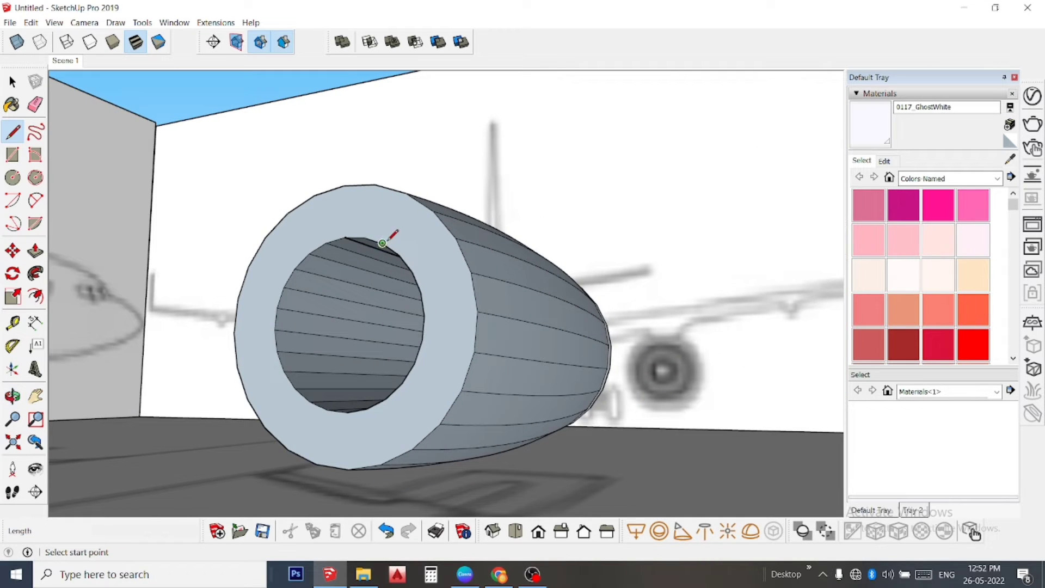
left_click(345, 238)
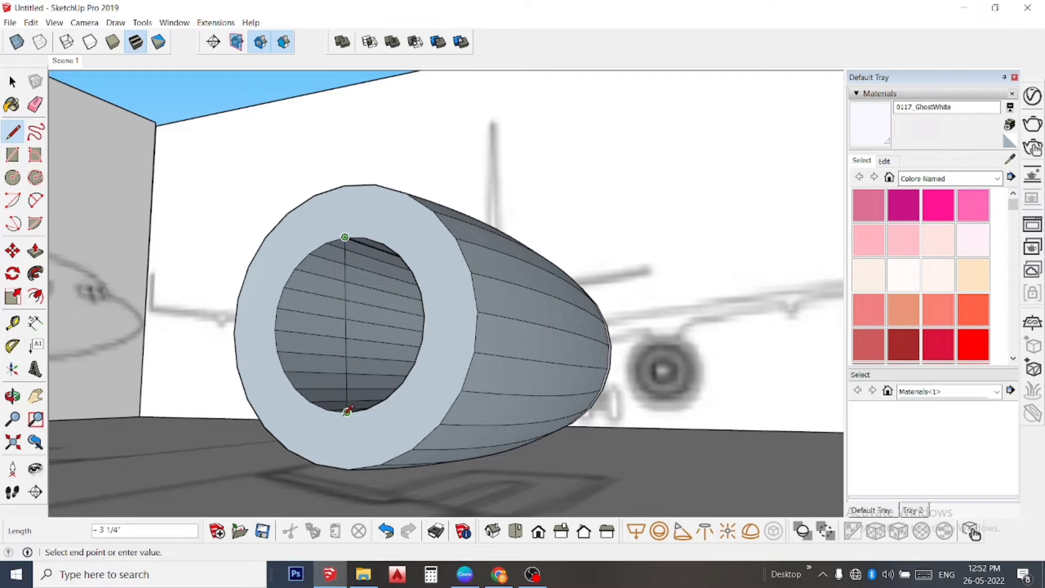
left_click(347, 412)
key("space")
Check the new line in the Front view, zooming in and out, then orbit back.
middle_click_drag(343, 430, 329, 332)
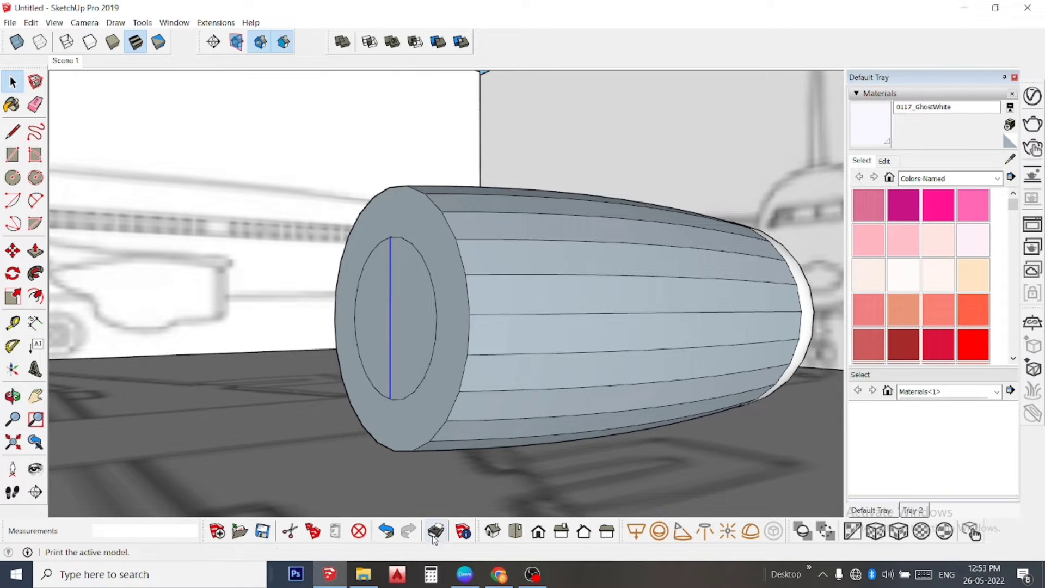
left_click(538, 532)
scroll(468, 407, "down", 2)
scroll(466, 411, "down", 2)
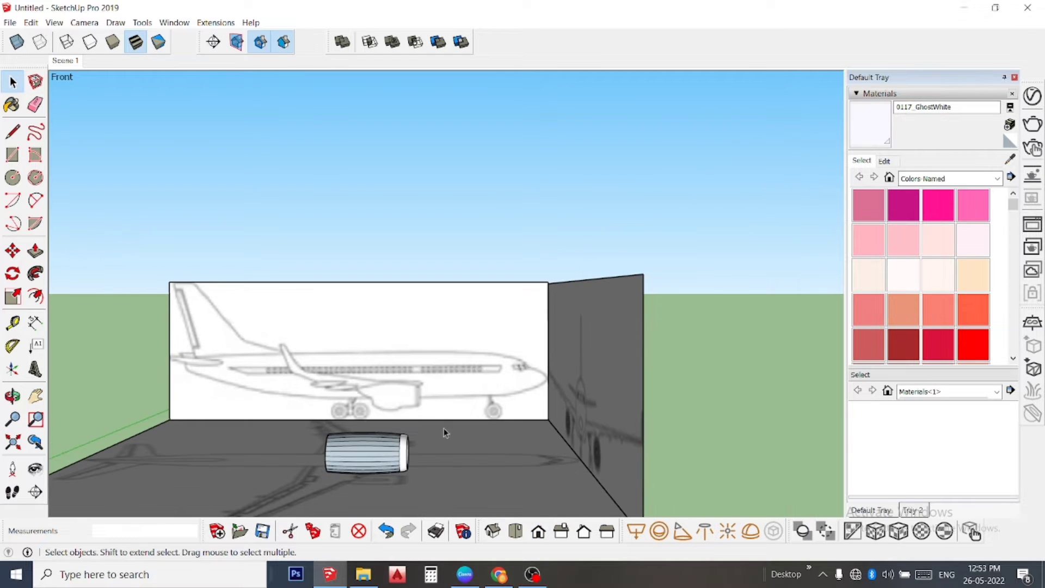
scroll(298, 479, "up", 2)
scroll(299, 477, "up", 2)
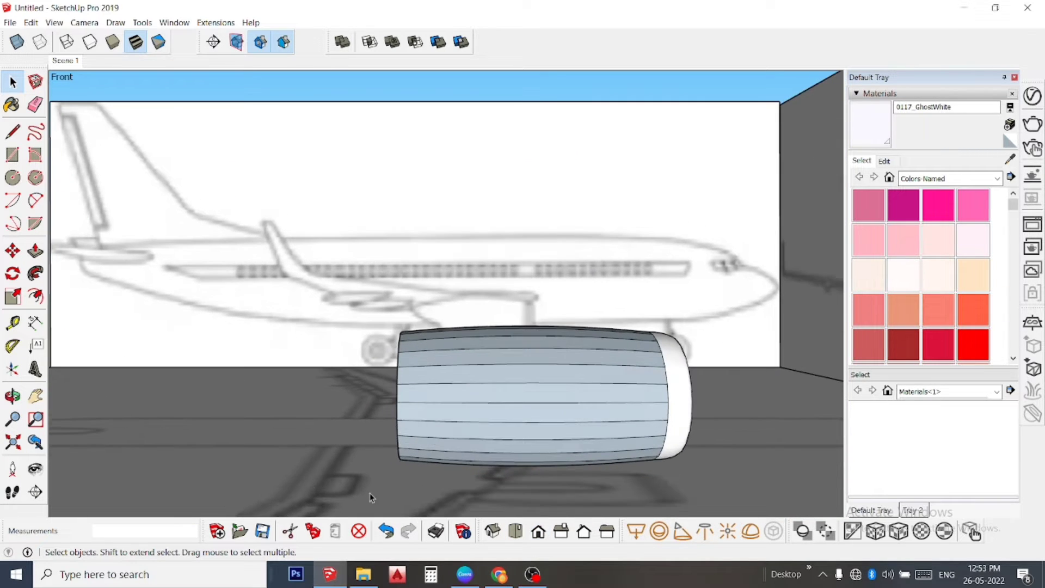
scroll(299, 476, "up", 2)
scroll(493, 401, "down", 1)
middle_click_drag(359, 392, 327, 352)
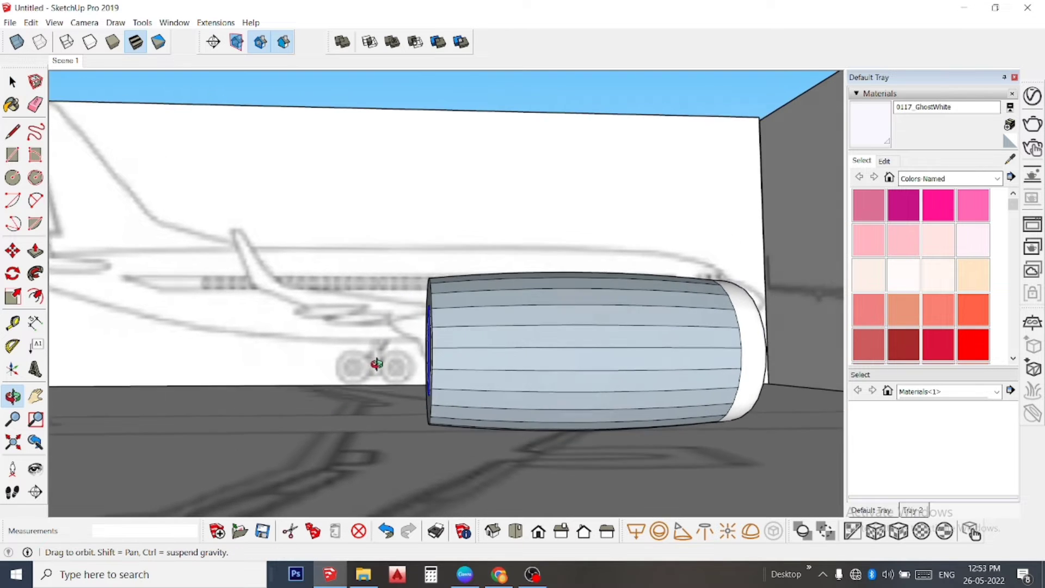
Copy the vertical line to sit just in front of the nacelle opening.
left_click(13, 250)
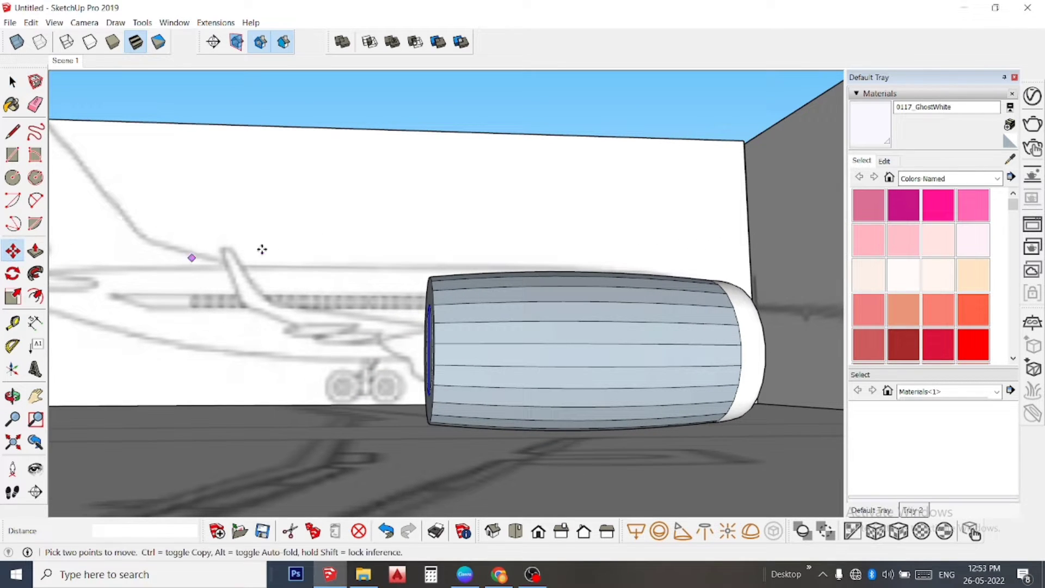
left_click(443, 218, "ctrl")
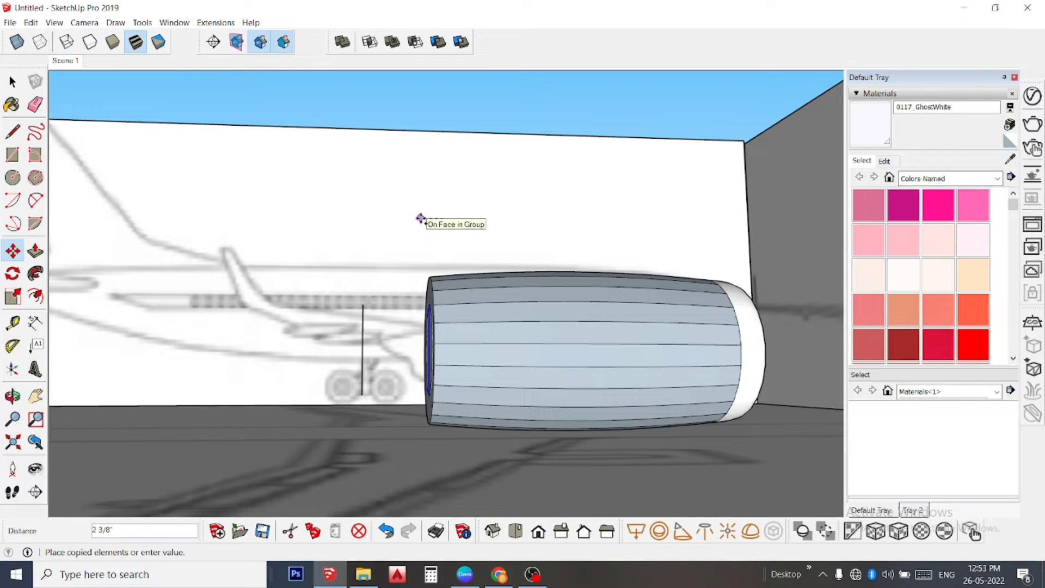
left_click(418, 219)
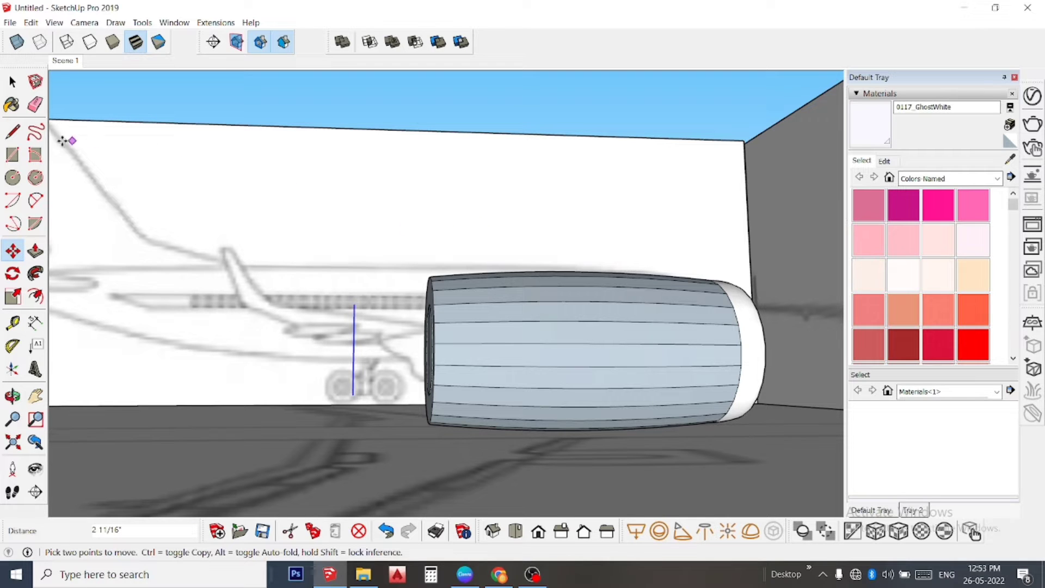
Join the copied line to the front circle's top to close a rectangle, erasing the stray edge below.
left_click(12, 131)
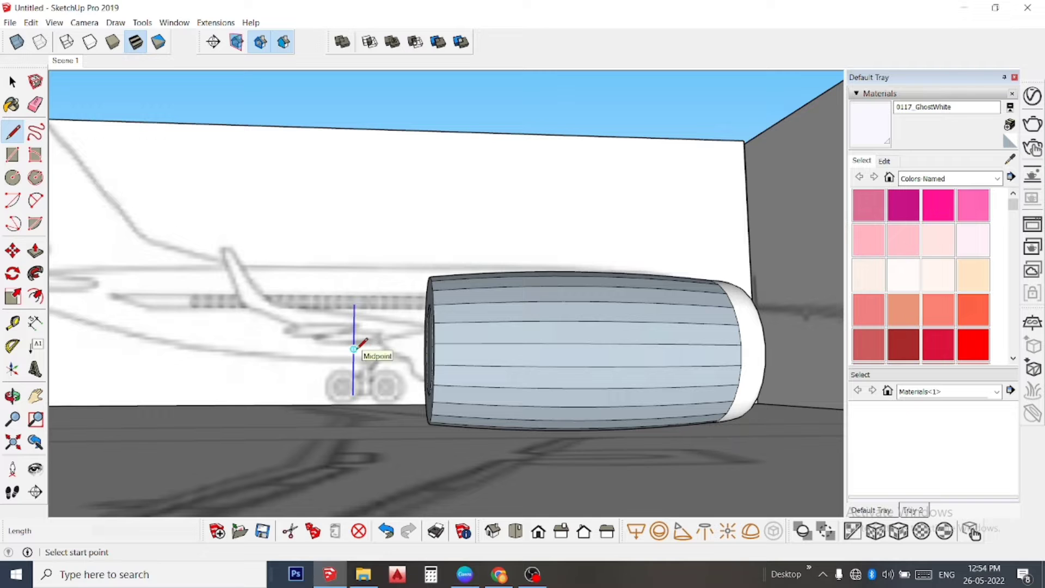
left_click(354, 349)
mouse_move(434, 354)
middle_mouse_down()
mouse_move(527, 343)
mouse_move(490, 332)
middle_mouse_up()
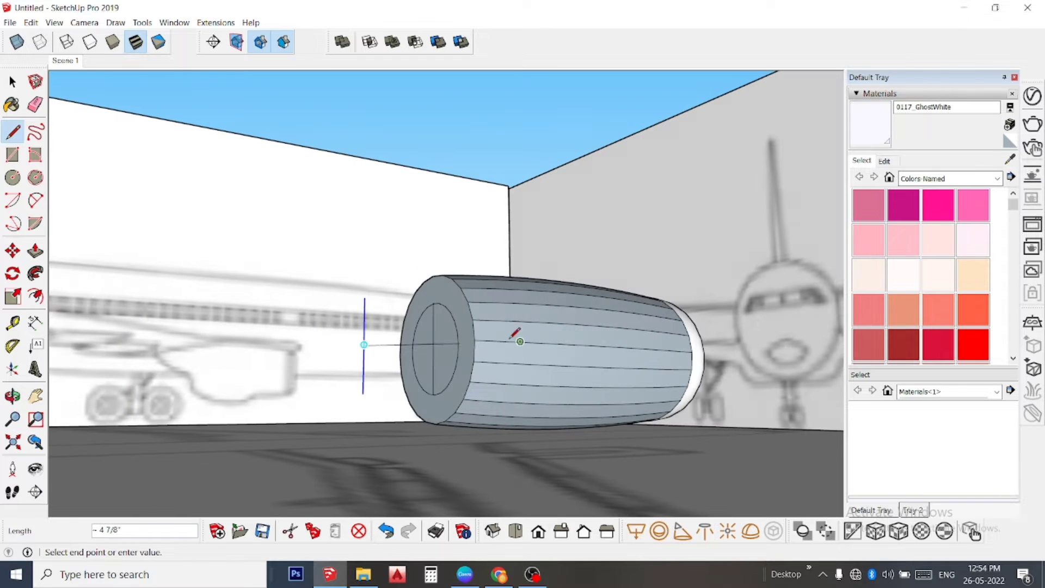
left_click(434, 347)
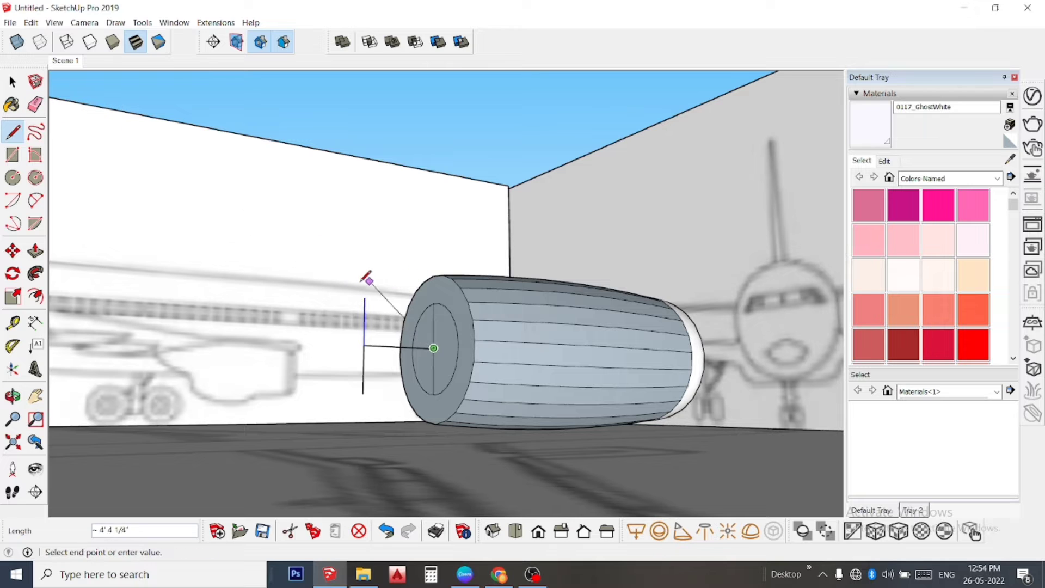
key("Escape")
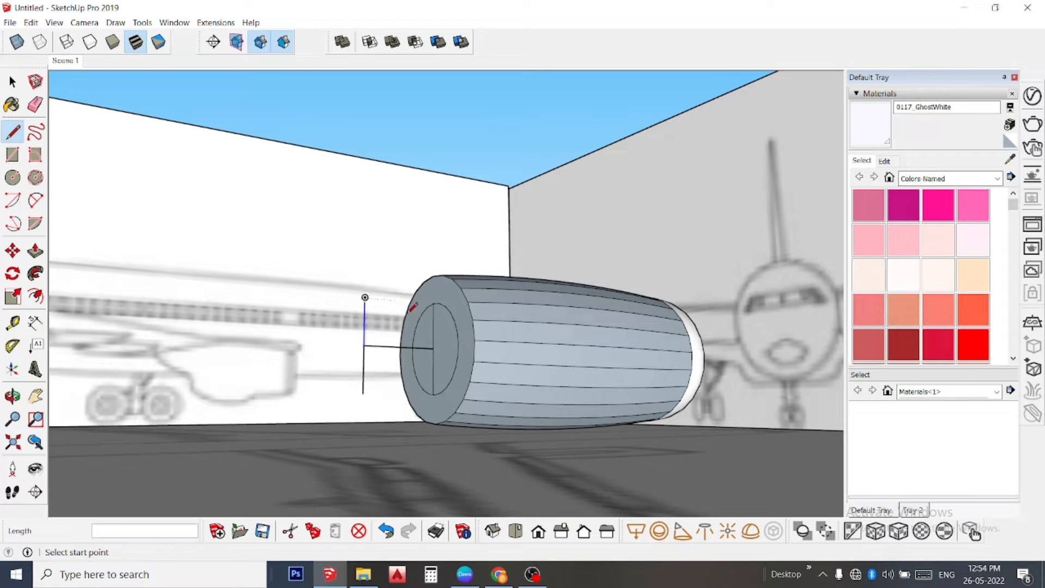
left_click(434, 303)
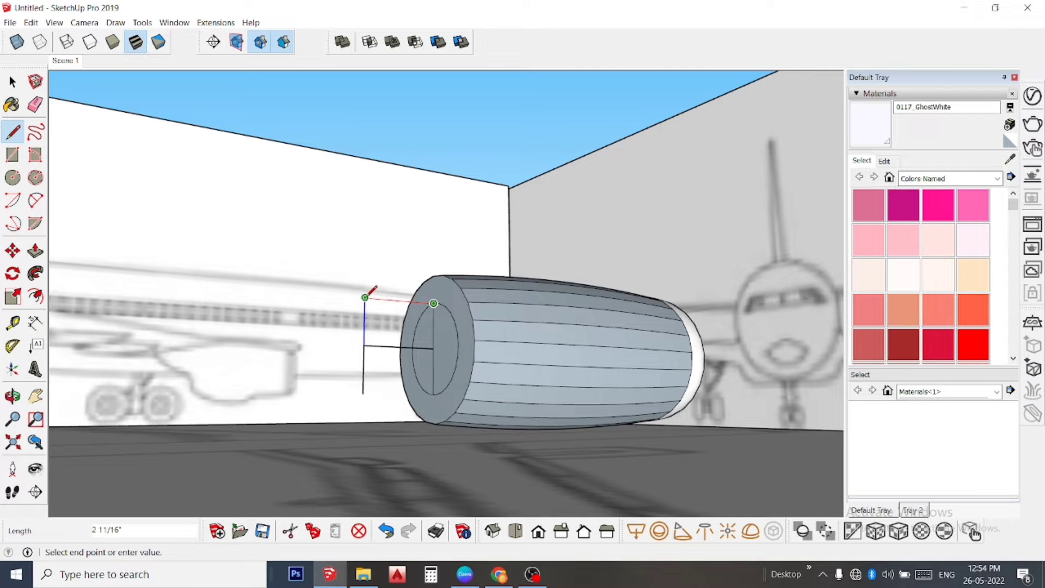
left_click(364, 297)
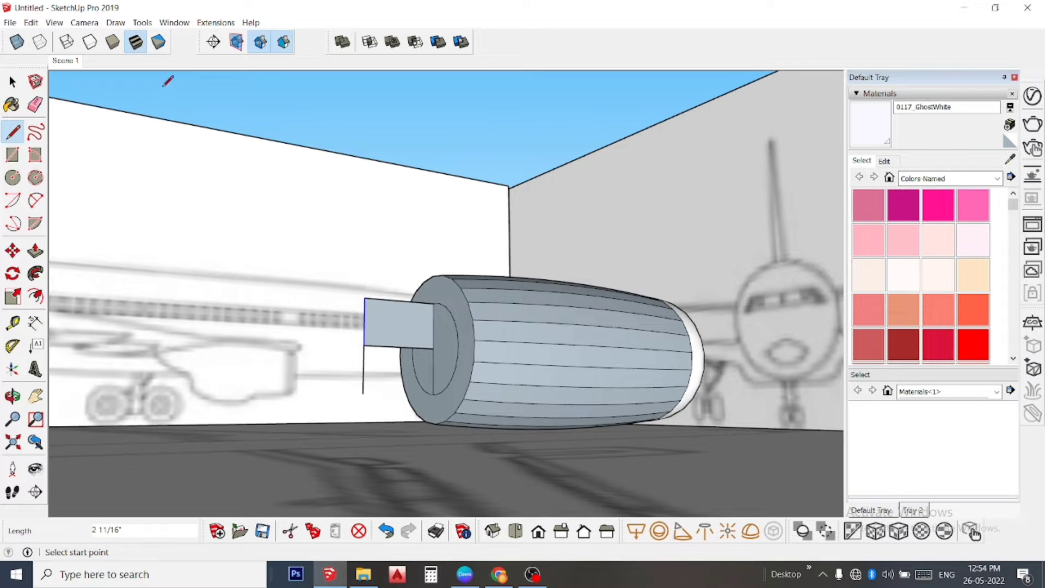
left_click(36, 105)
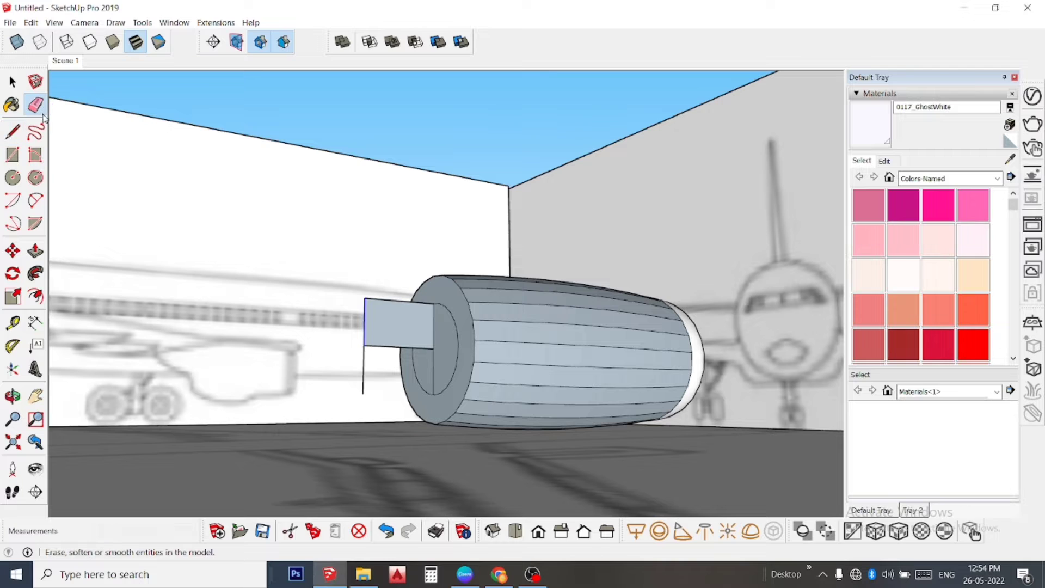
left_click(363, 365)
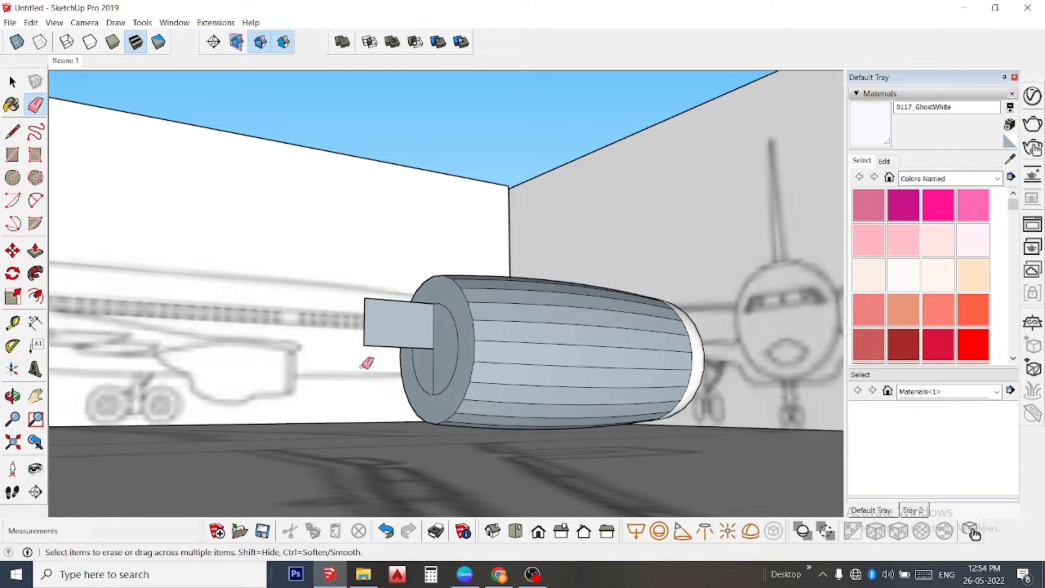
Draw a bulged arc from the cylinder rim to the rectangle's lower corner and erase the edges above it.
left_click(35, 201)
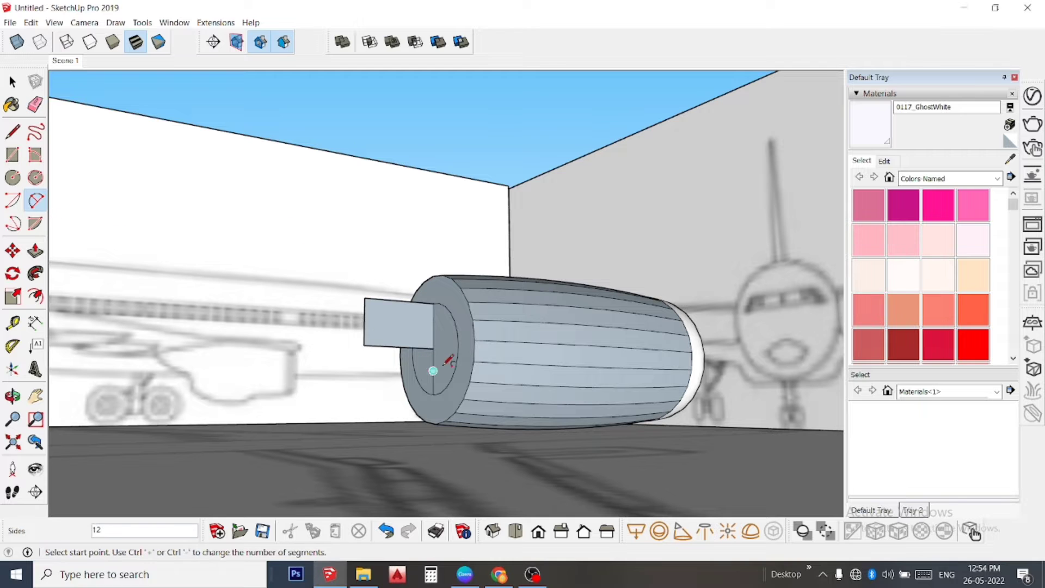
left_click(434, 303)
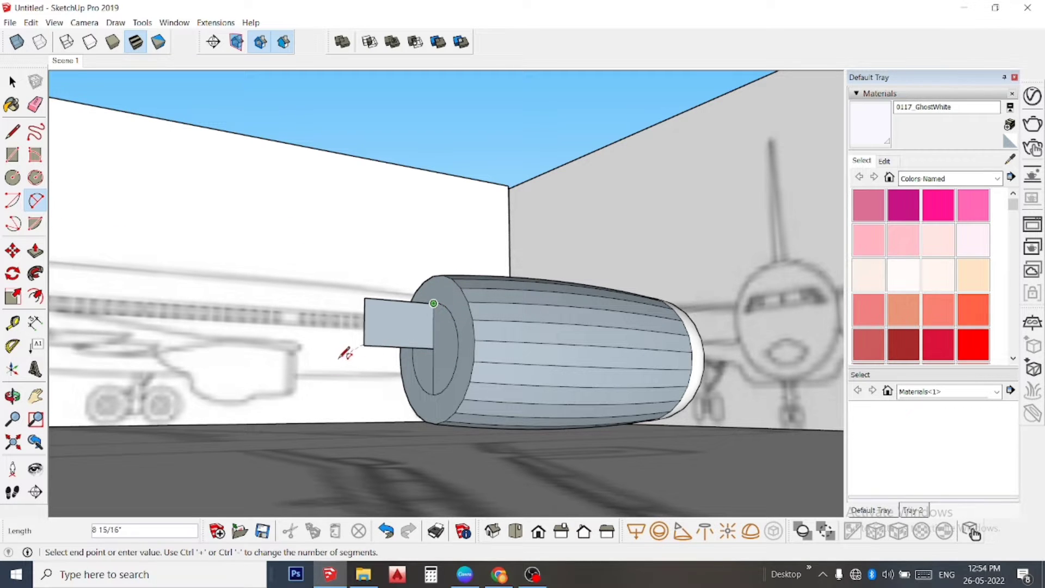
left_click(365, 343)
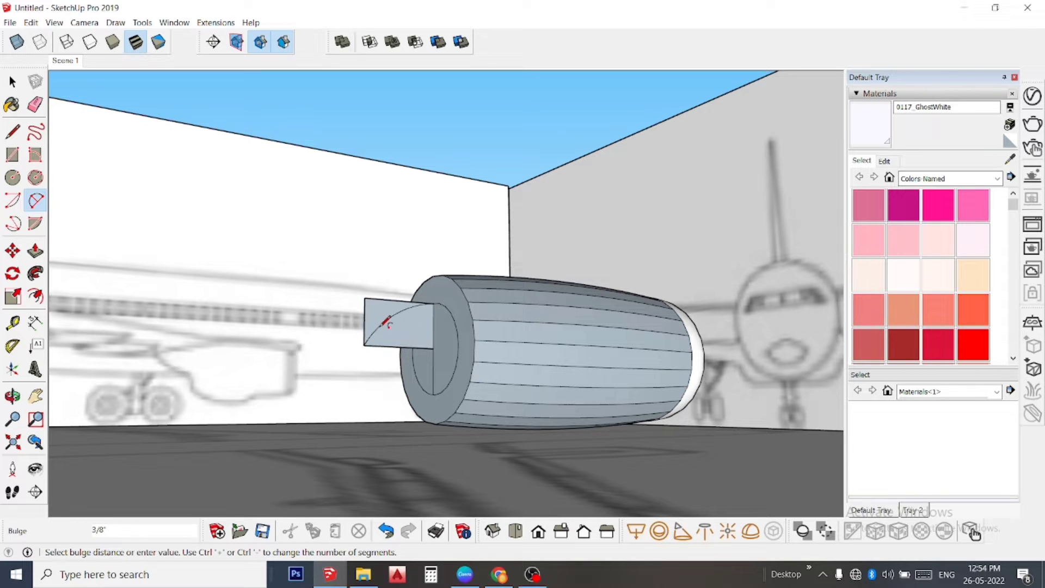
left_click(393, 320)
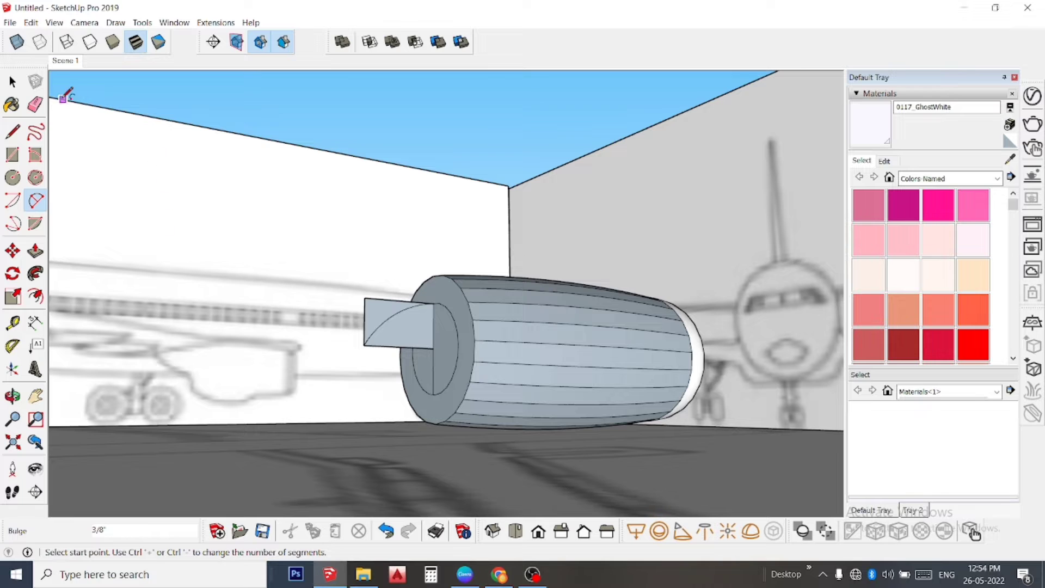
left_click(34, 105)
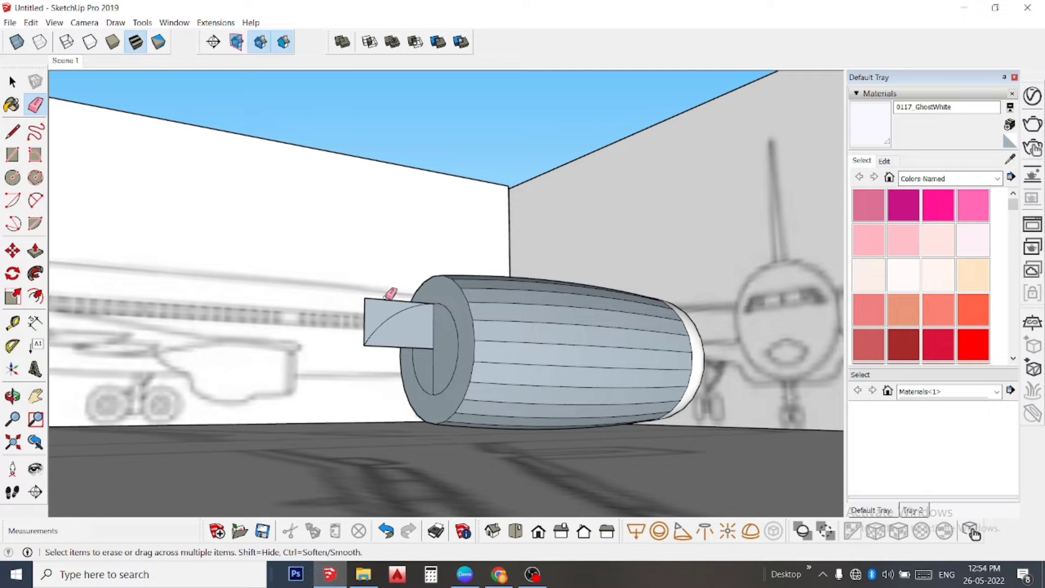
left_click_drag(439, 298, 337, 320)
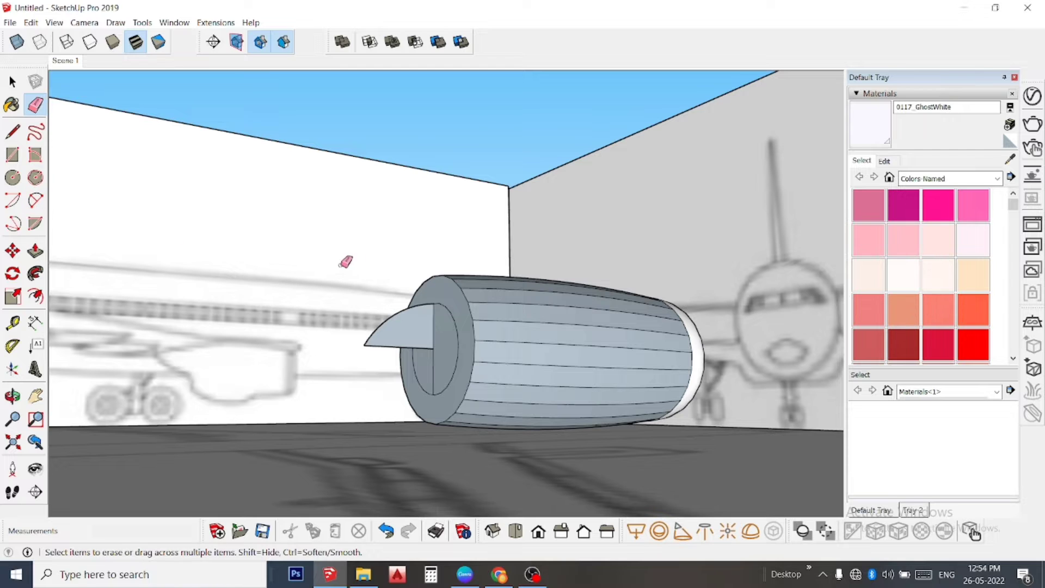
key("space")
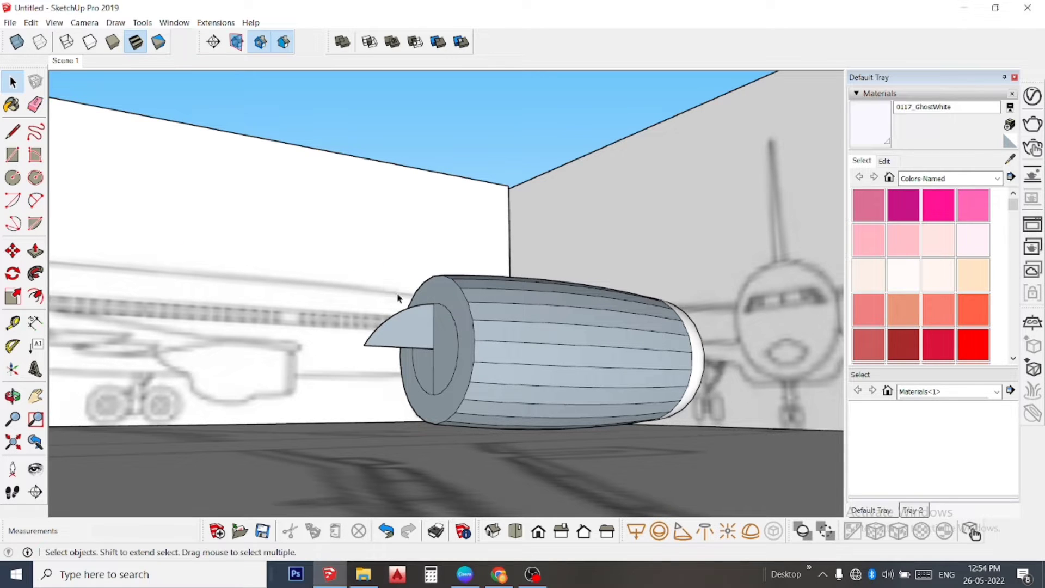
Erase the edge splitting the inlet face so it becomes a single face.
left_click(455, 325)
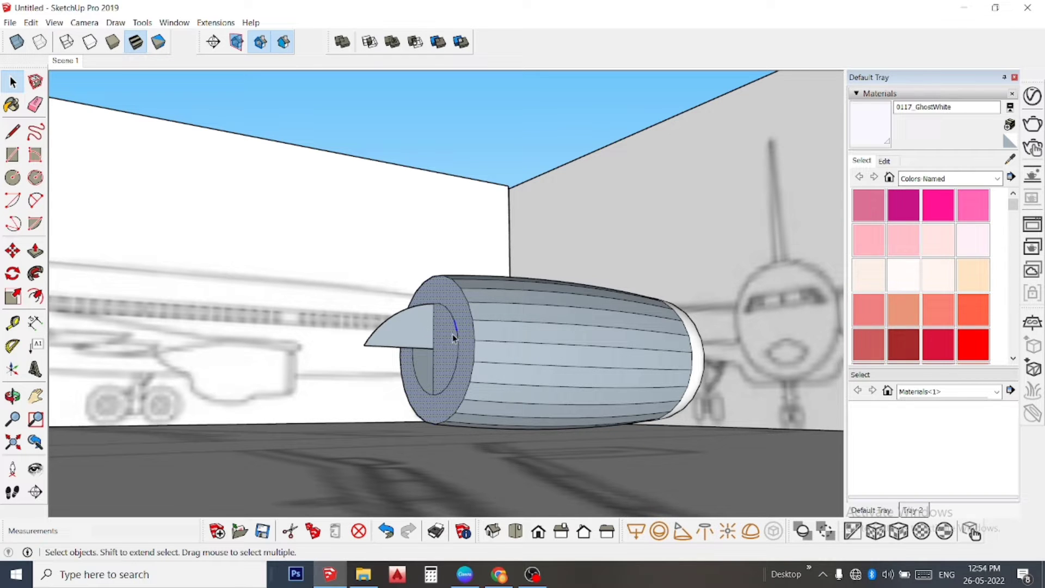
left_click(452, 334)
left_click(40, 105)
scroll(435, 359, "up", 2)
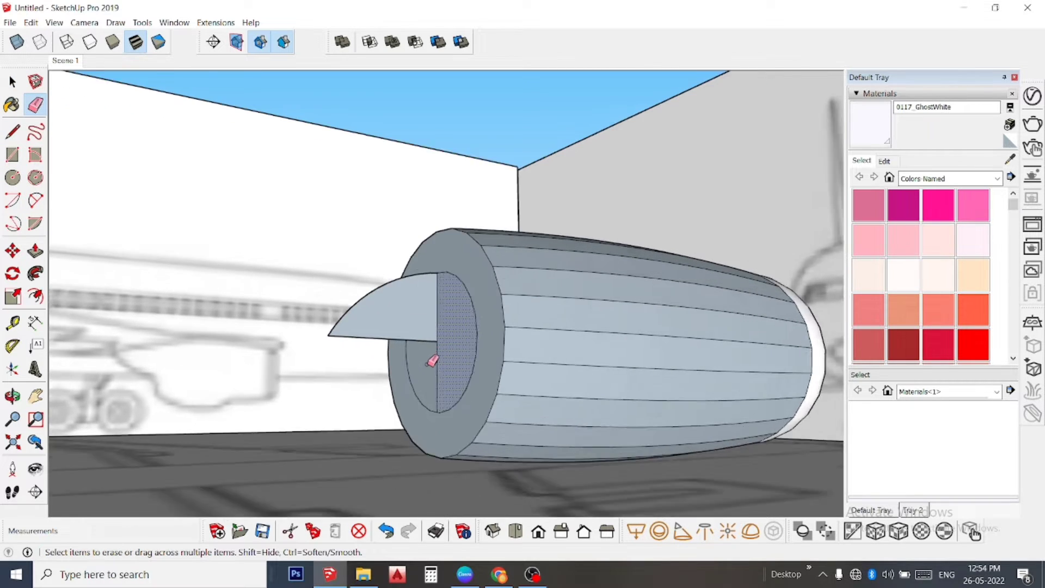
scroll(447, 361, "up", 2)
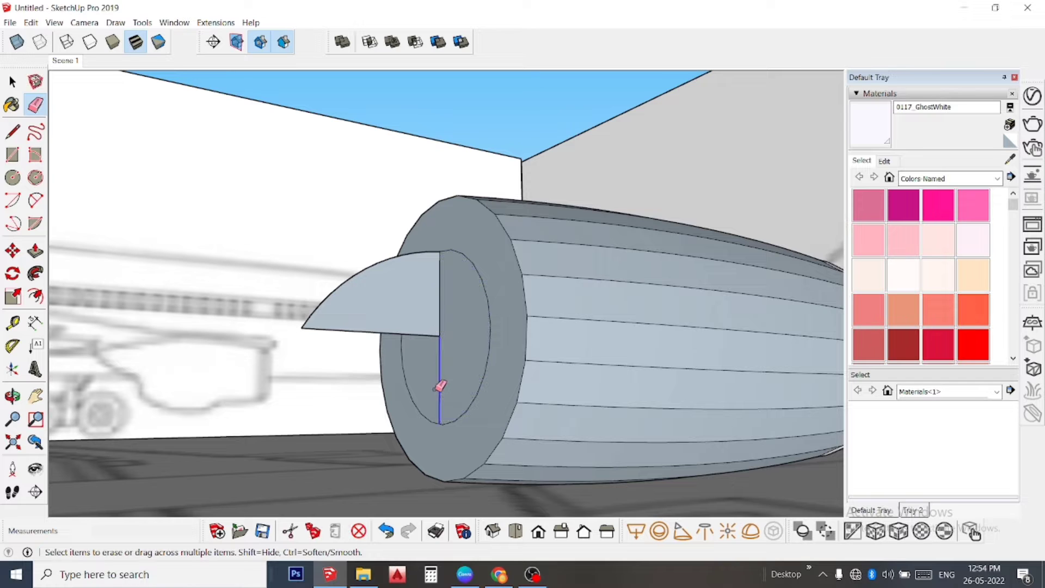
left_click(437, 387)
key("space")
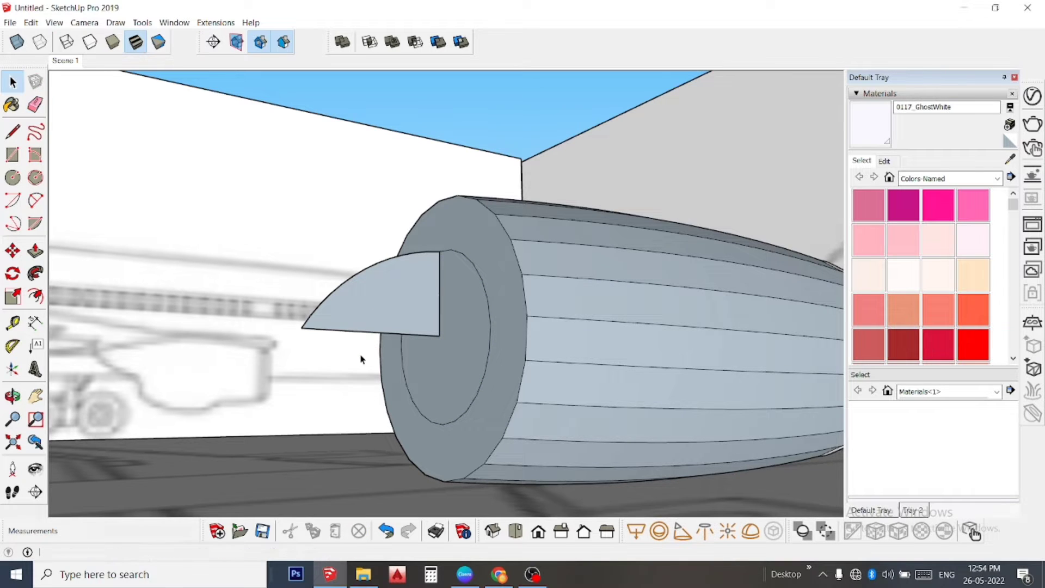
Follow Me the curved profile along the inlet face to form the pointed nose cone.
left_click(435, 354)
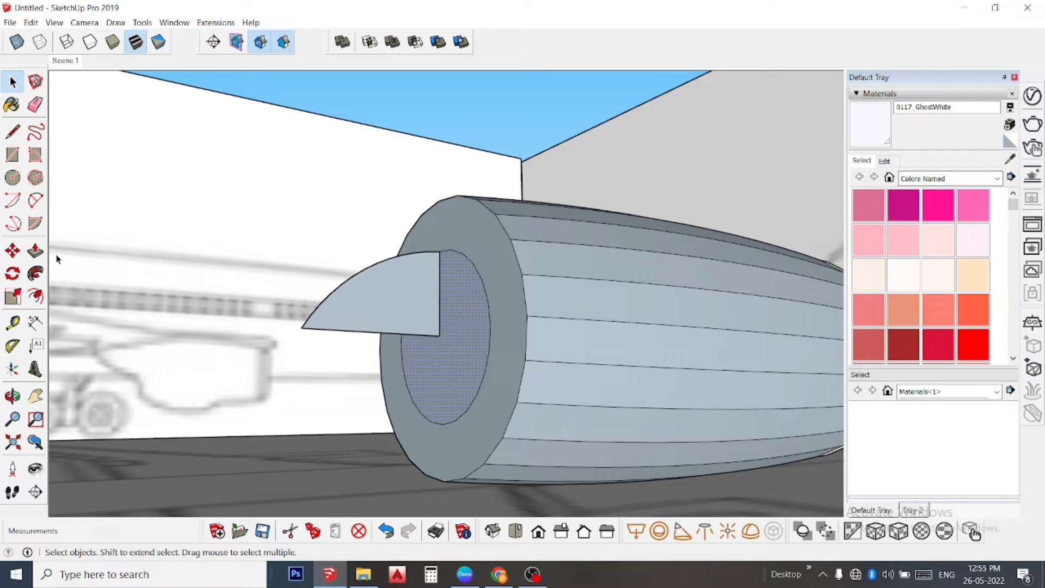
left_click(36, 273)
left_click(384, 309)
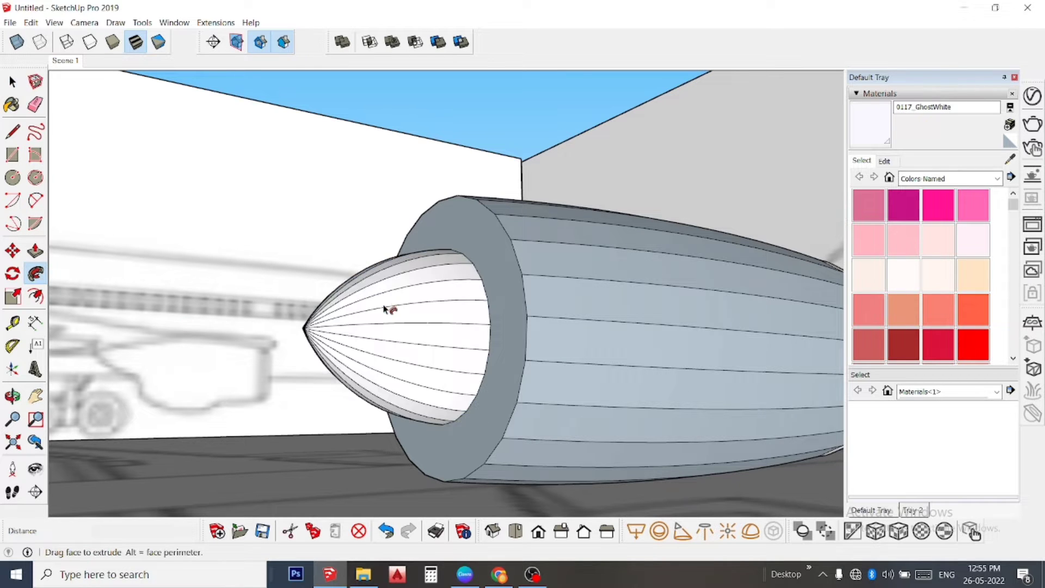
key("space")
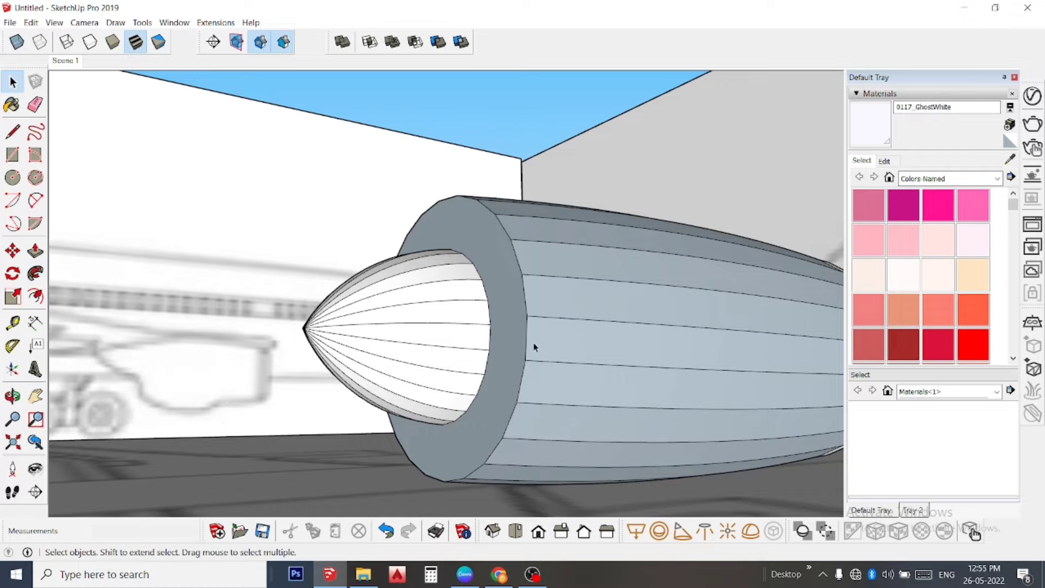
mouse_move(497, 320)
middle_mouse_down()
mouse_move(306, 378)
mouse_move(408, 303)
middle_mouse_up()
Zoom out, orbit around the nacelle and zoom back in until its front intake opening faces the view.
scroll(306, 378, "down", 2)
scroll(309, 378, "down", 2)
scroll(416, 309, "down", 1)
scroll(416, 309, "down", 1)
mouse_move(503, 305)
middle_mouse_down()
mouse_move(377, 343)
mouse_move(93, 347)
mouse_move(229, 345)
middle_mouse_up()
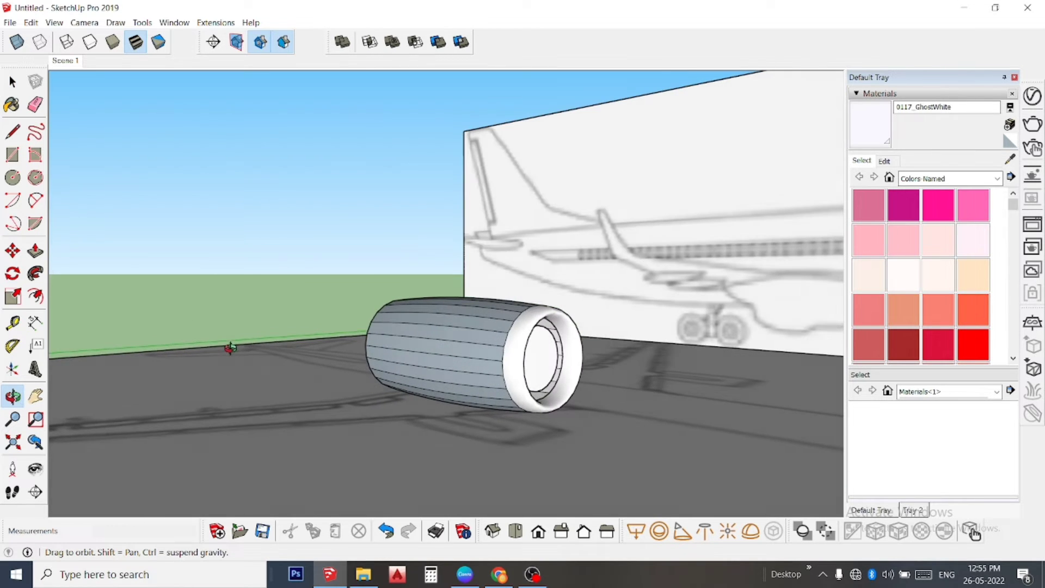
scroll(566, 365, "up", 1)
scroll(566, 365, "up", 2)
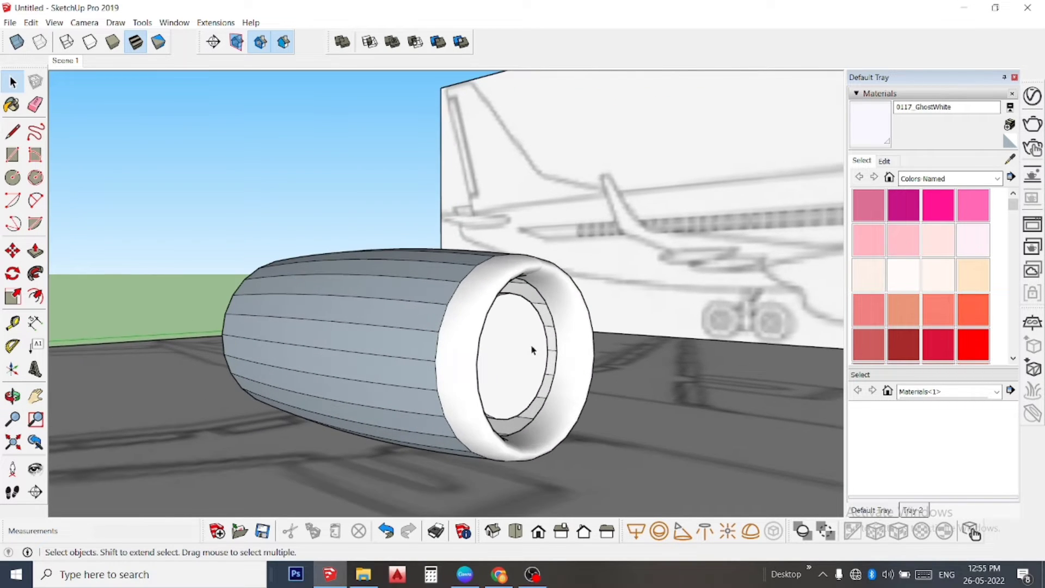
mouse_move(532, 350)
middle_mouse_down()
mouse_move(332, 325)
mouse_move(420, 333)
mouse_move(443, 305)
middle_mouse_up()
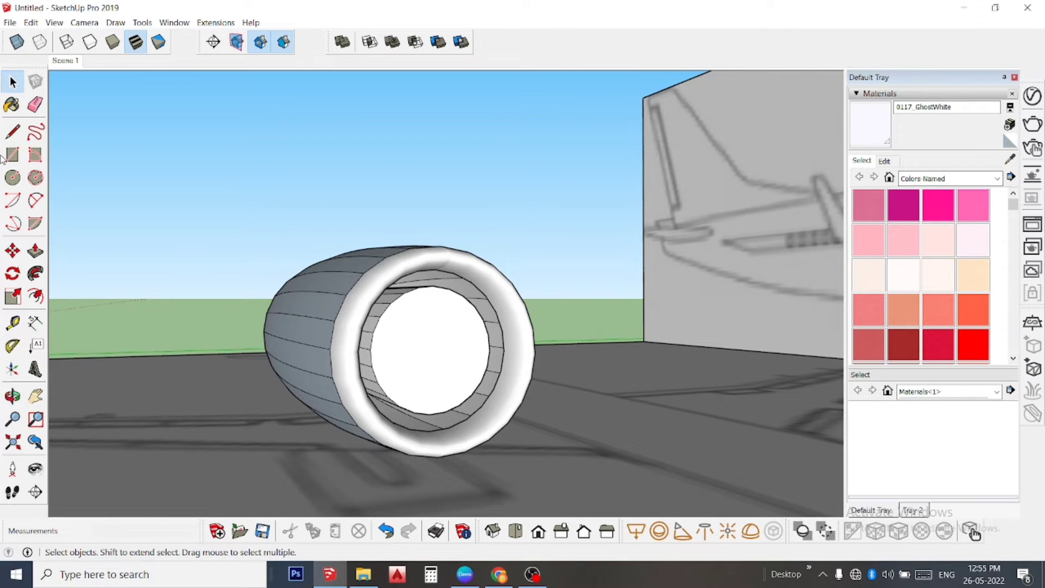
left_click(13, 132)
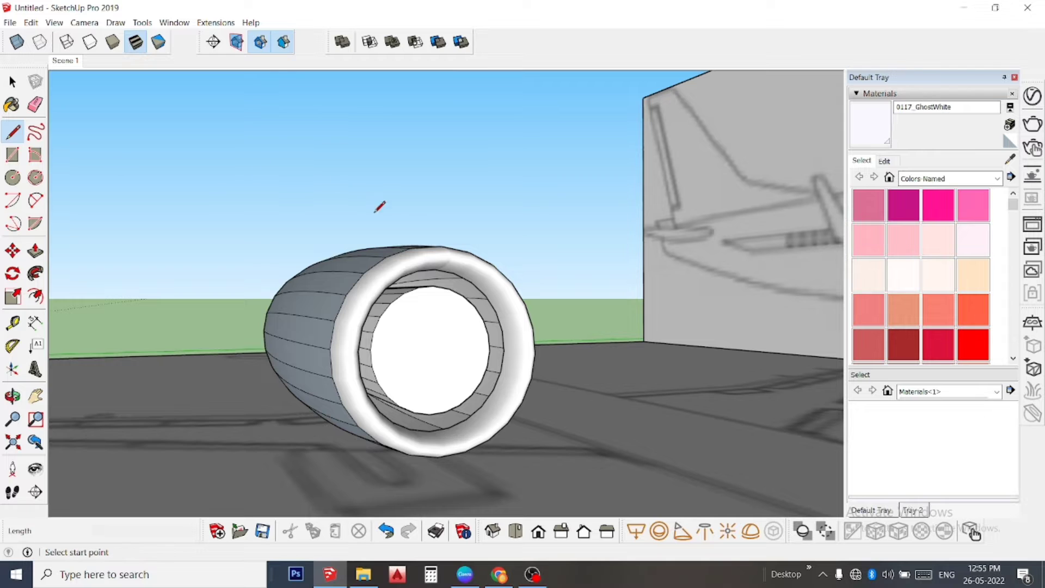
Draw two edges across the intake's inner lip, splitting off a new lighter face.
scroll(432, 273, "up", 2)
scroll(450, 327, "up", 2)
scroll(440, 319, "up", 2)
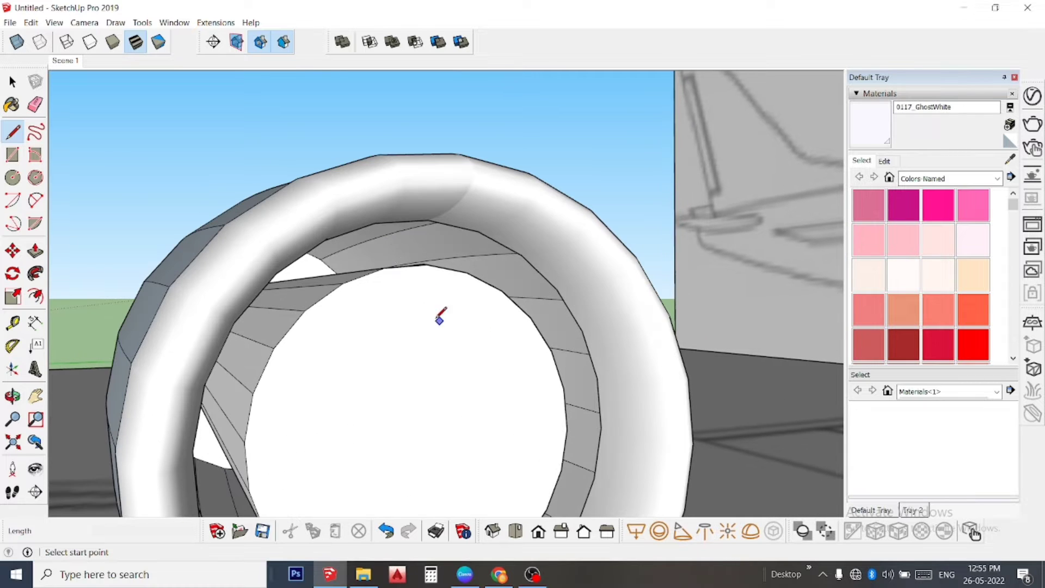
left_click(431, 220)
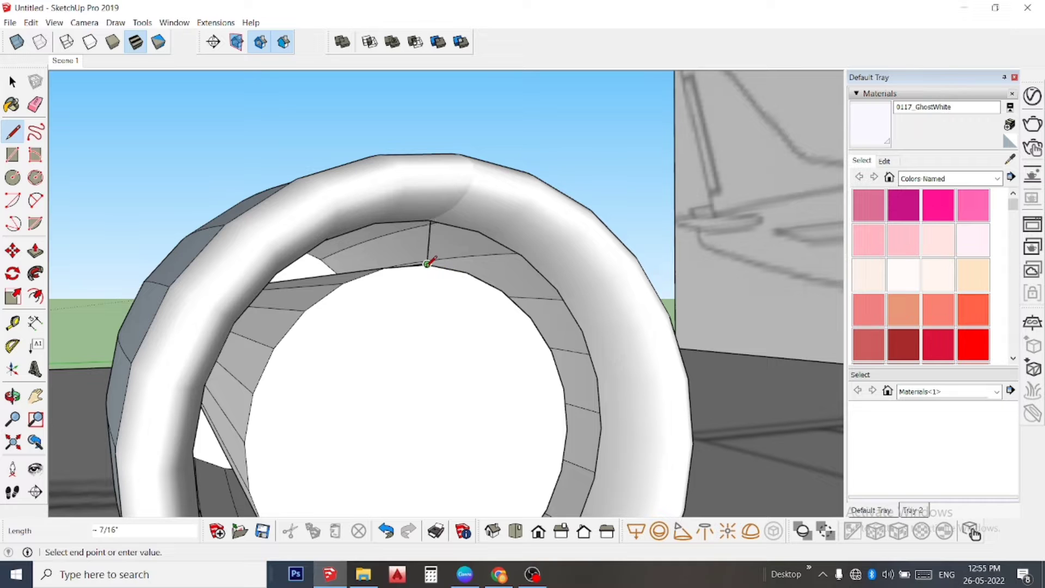
left_click(427, 264)
left_click(485, 281)
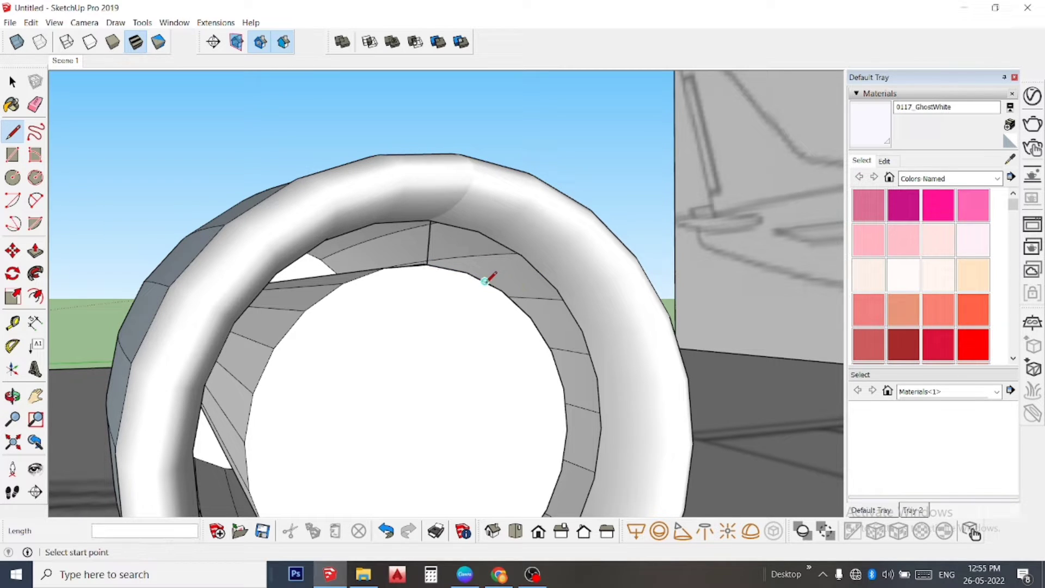
left_click(467, 272)
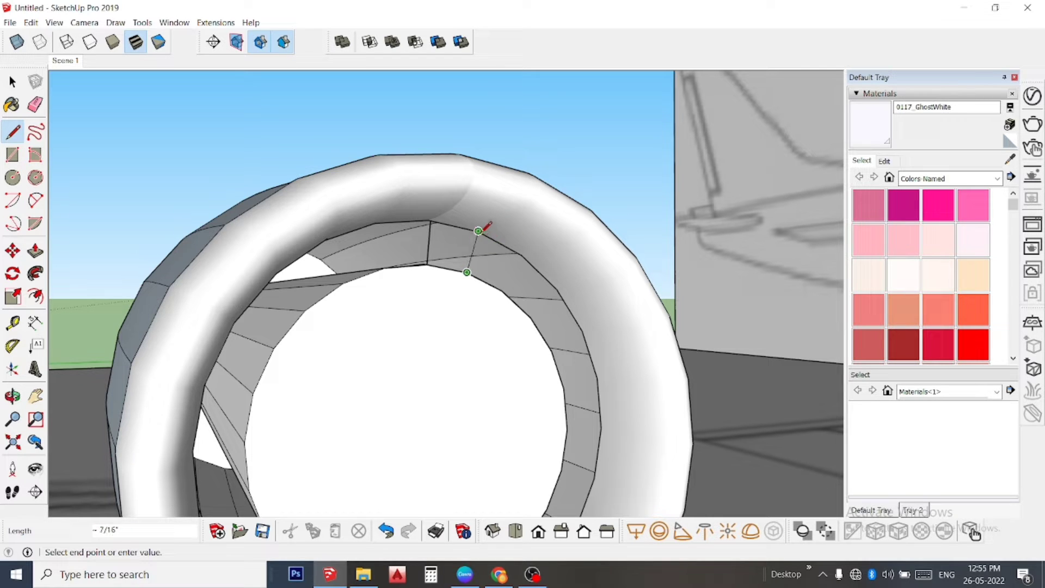
left_click(481, 230)
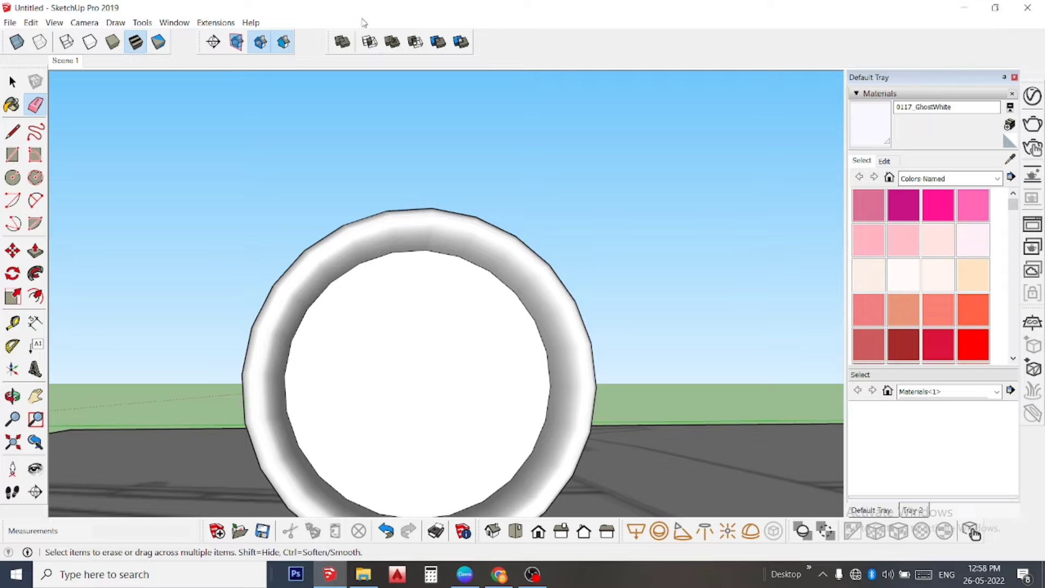
Select the whole nacelle and soften its edges, including coplanar ones, so it shades smoothly.
middle_click_drag(355, 238, 611, 321)
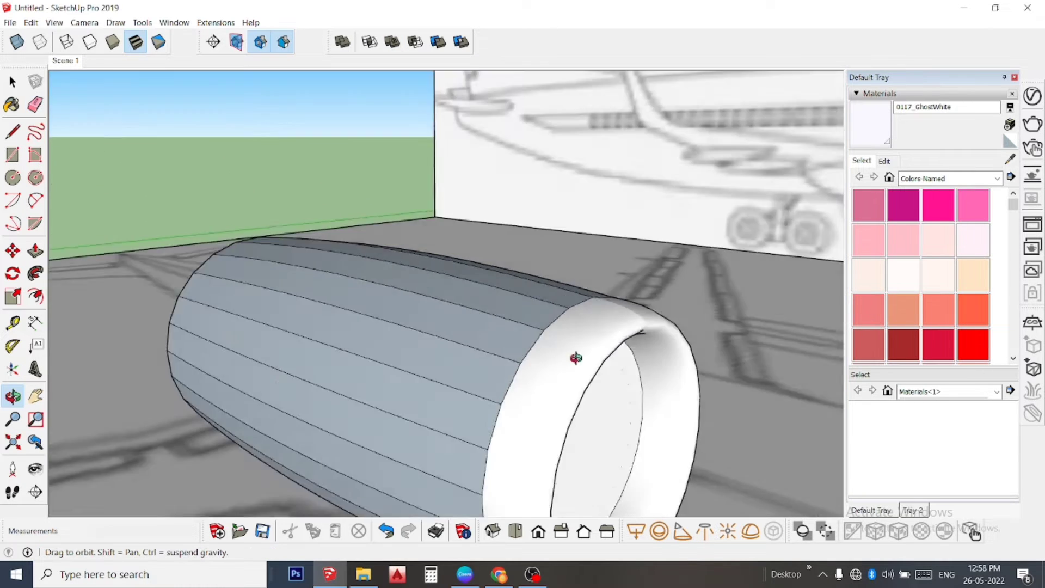
scroll(613, 319, "down", 2)
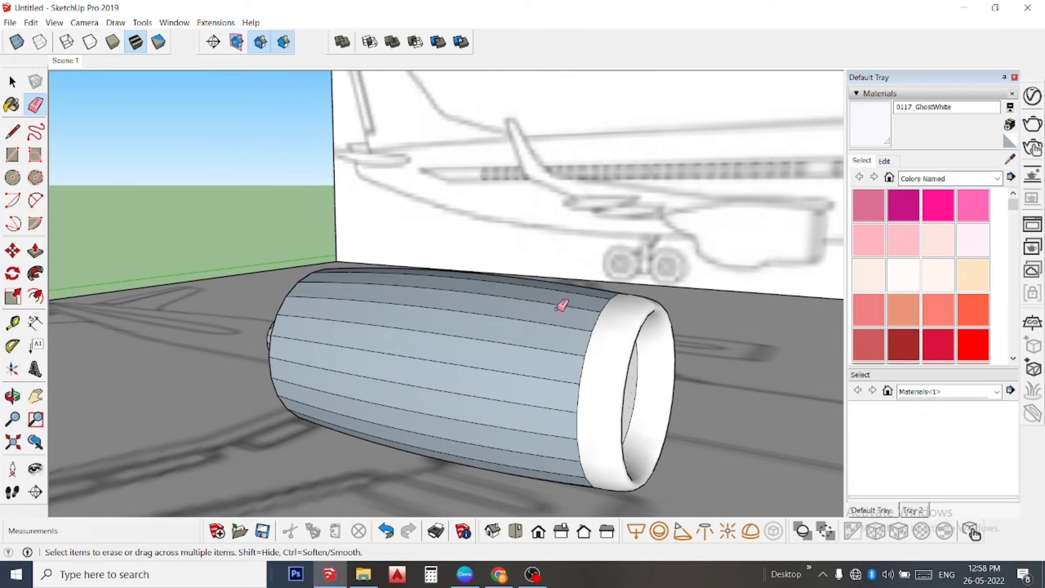
key("space")
triple_click(531, 324)
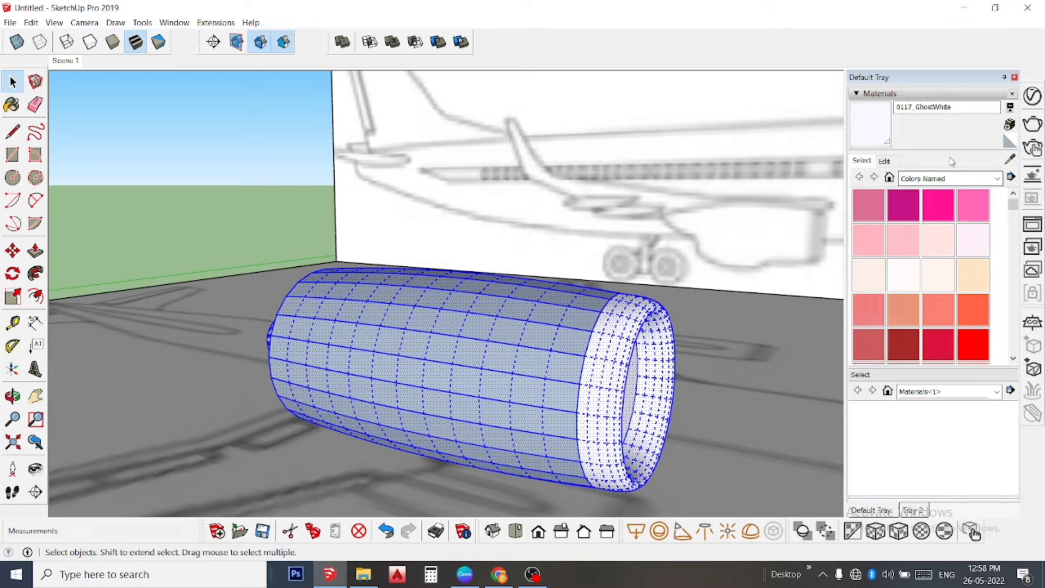
left_click(913, 511)
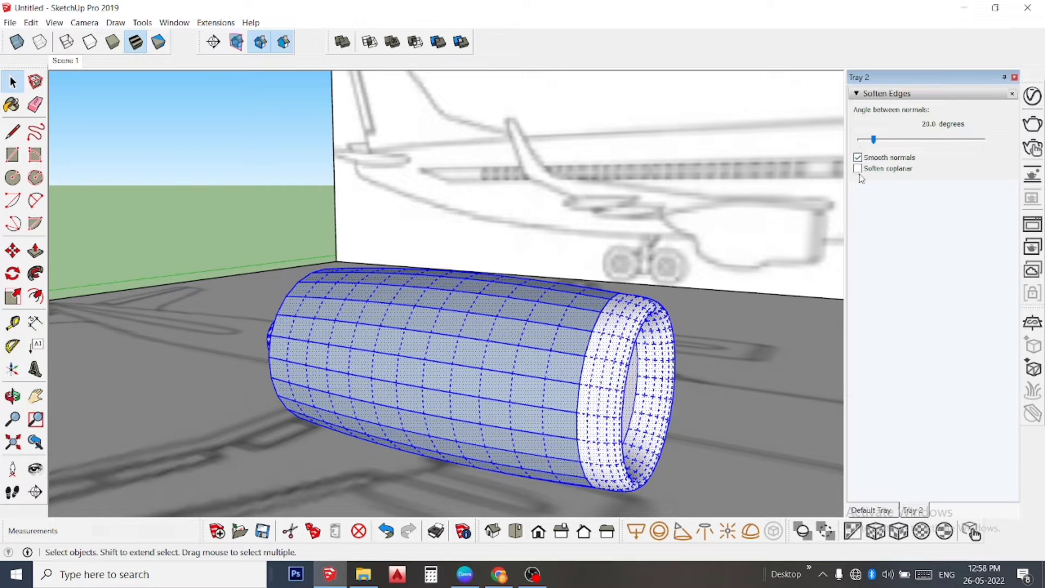
key("Escape")
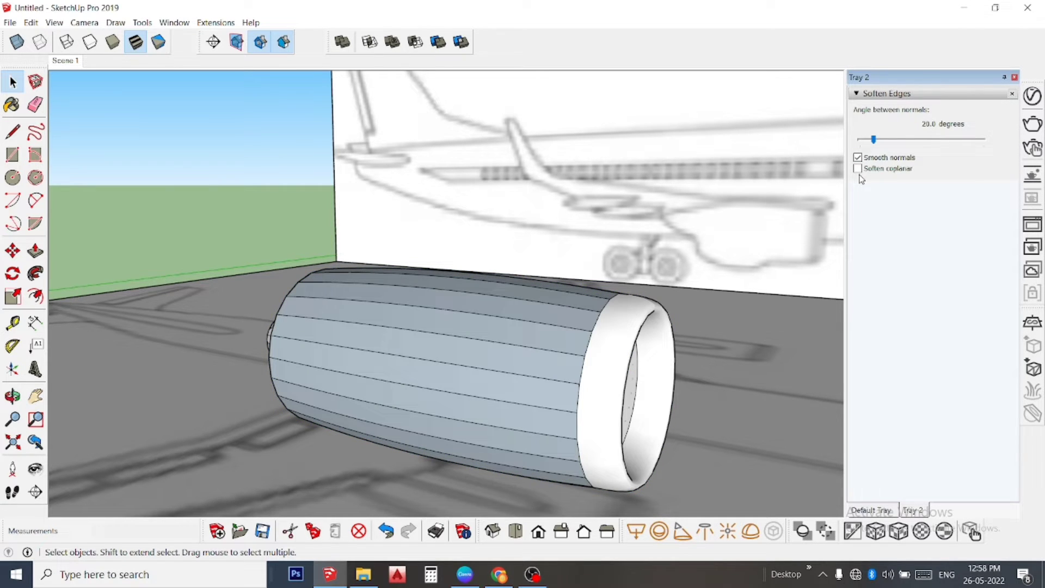
left_click(858, 168)
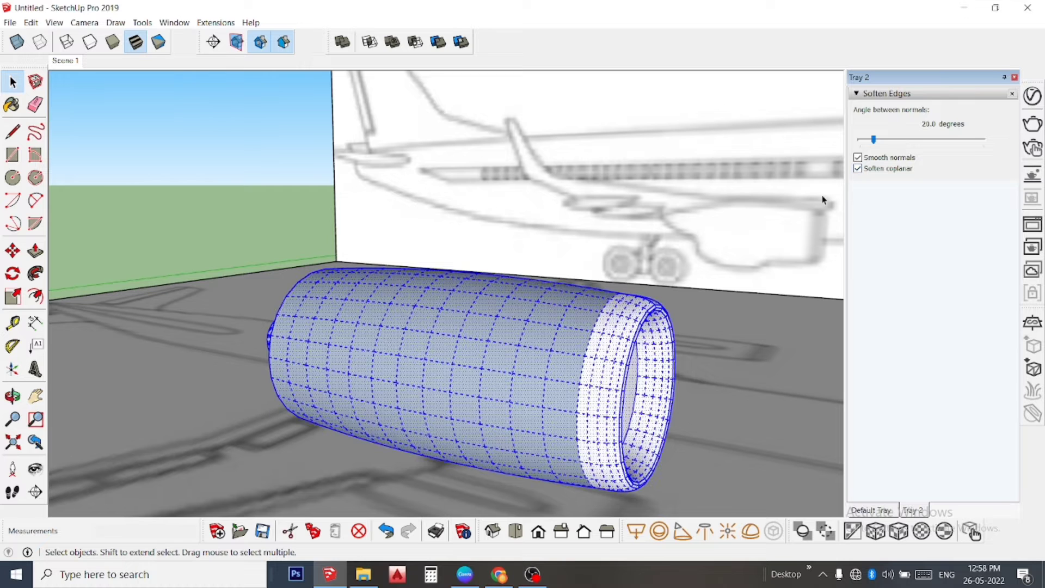
left_click(277, 183)
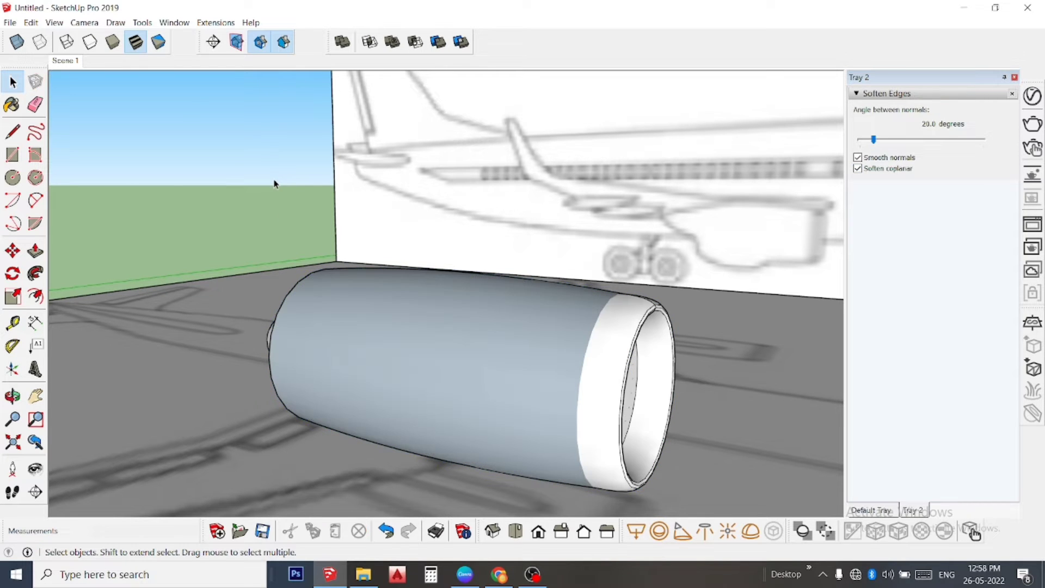
Reselect the entire nacelle including its ring and choose the GhostWhite material swatch.
triple_click(497, 341)
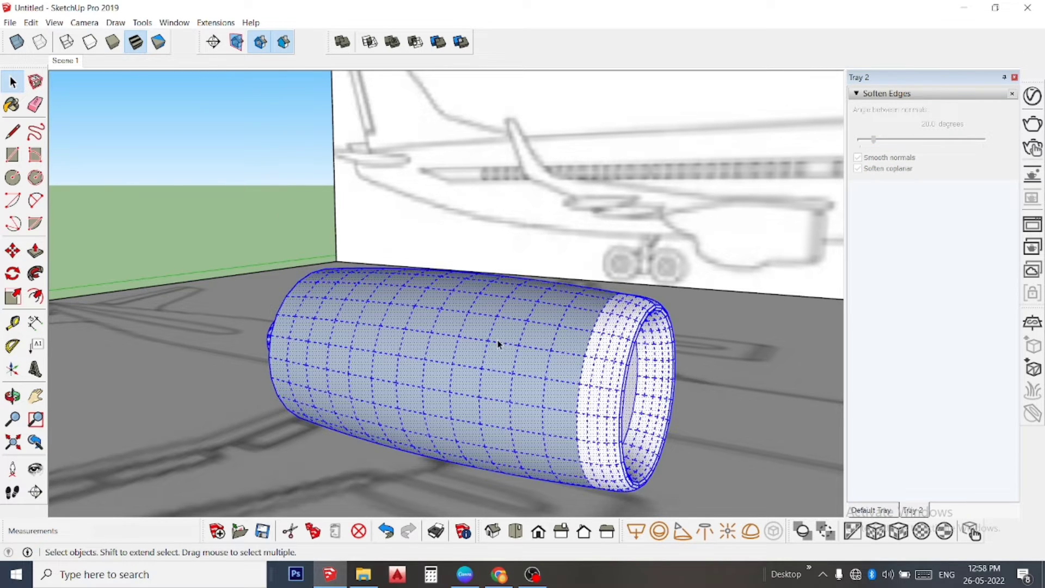
left_click(870, 511)
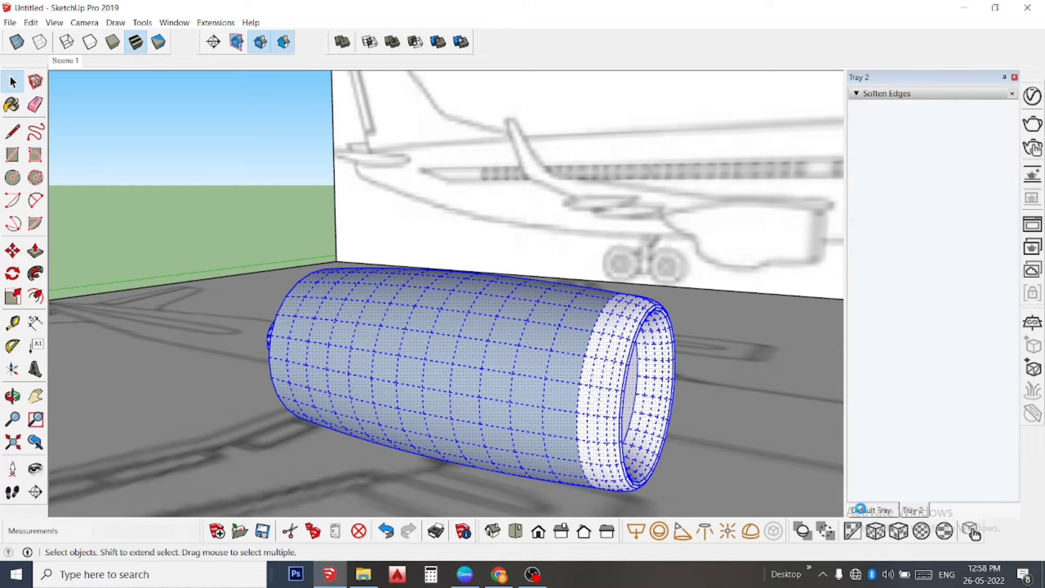
scroll(917, 264, "down", 2)
scroll(916, 264, "down", 2)
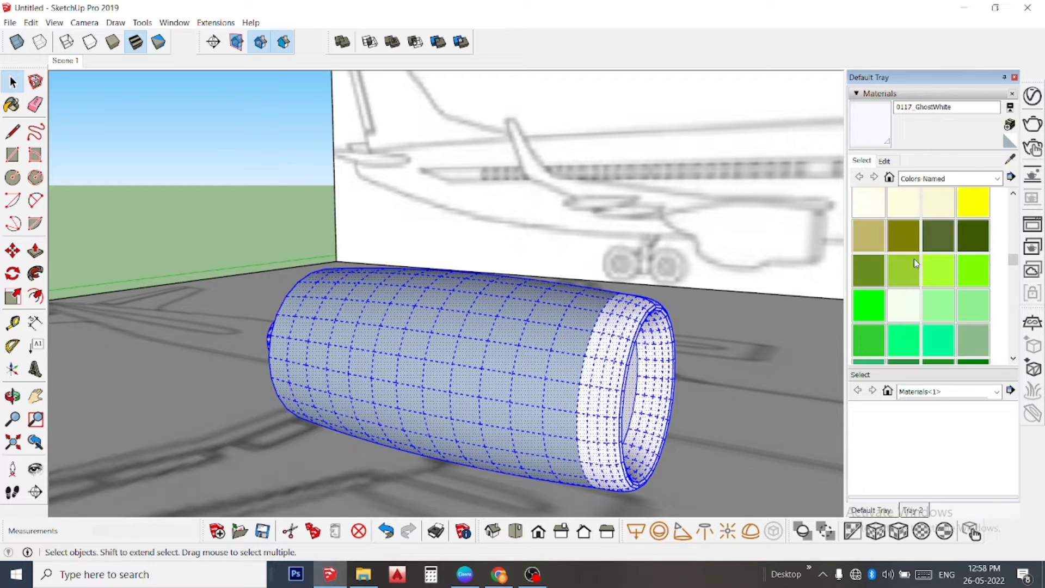
scroll(917, 264, "down", 1)
scroll(916, 263, "down", 1)
scroll(916, 263, "down", 2)
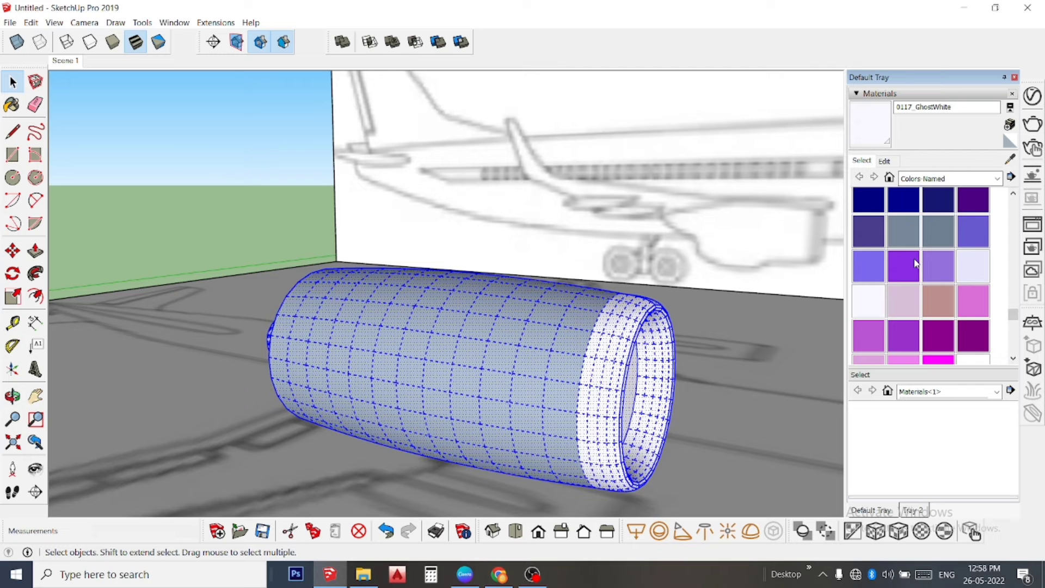
scroll(914, 262, "down", 2)
scroll(862, 216, "up", 2)
scroll(862, 216, "up", 2)
Paint the selected nacelle GhostWhite with the Paint Bucket and deselect it.
key("b")
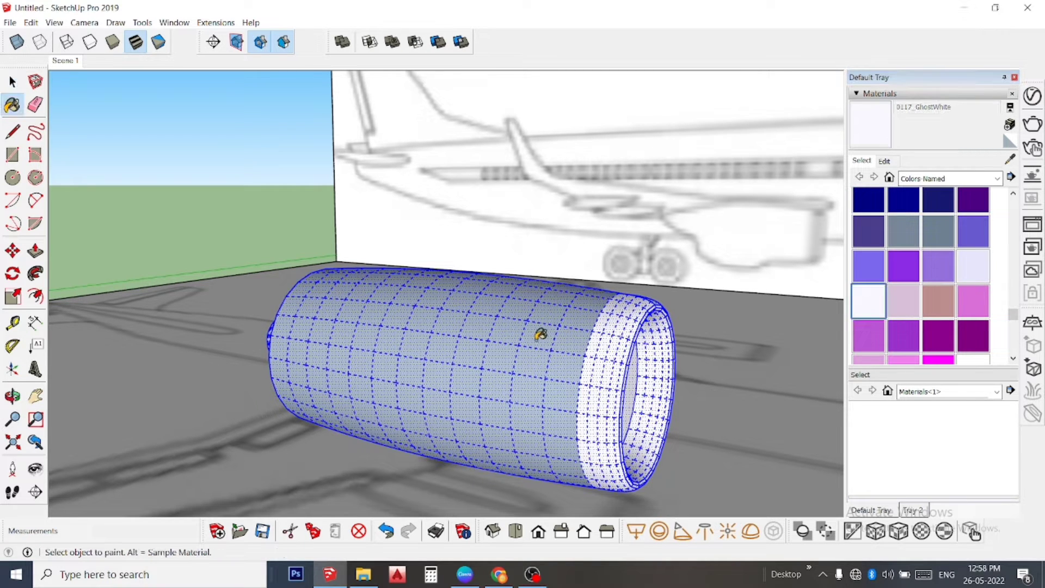
left_click(543, 333)
key("space")
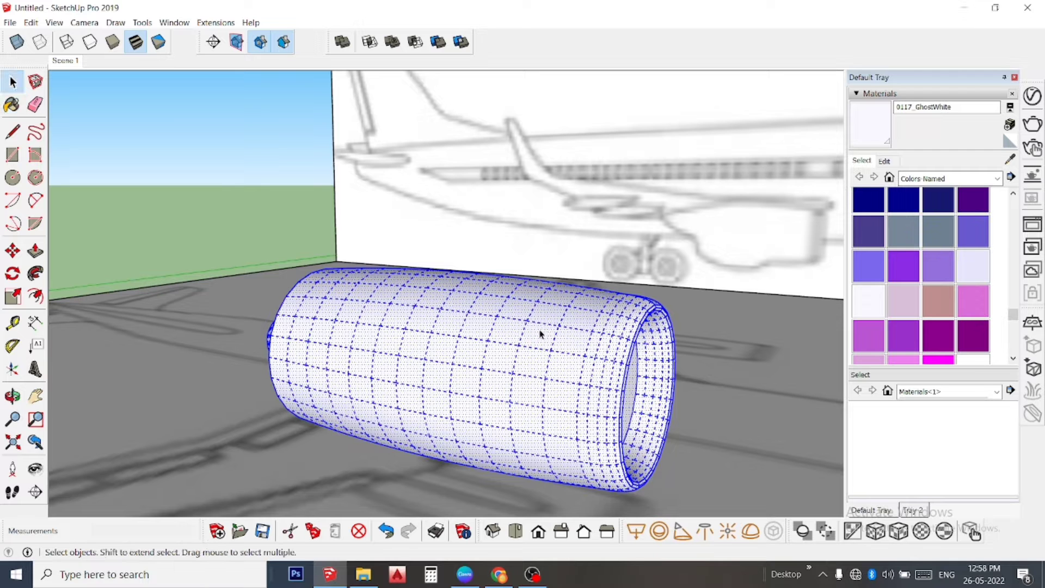
left_click(249, 267)
Orbit and zoom to inspect the painted engine side-on.
key("o")
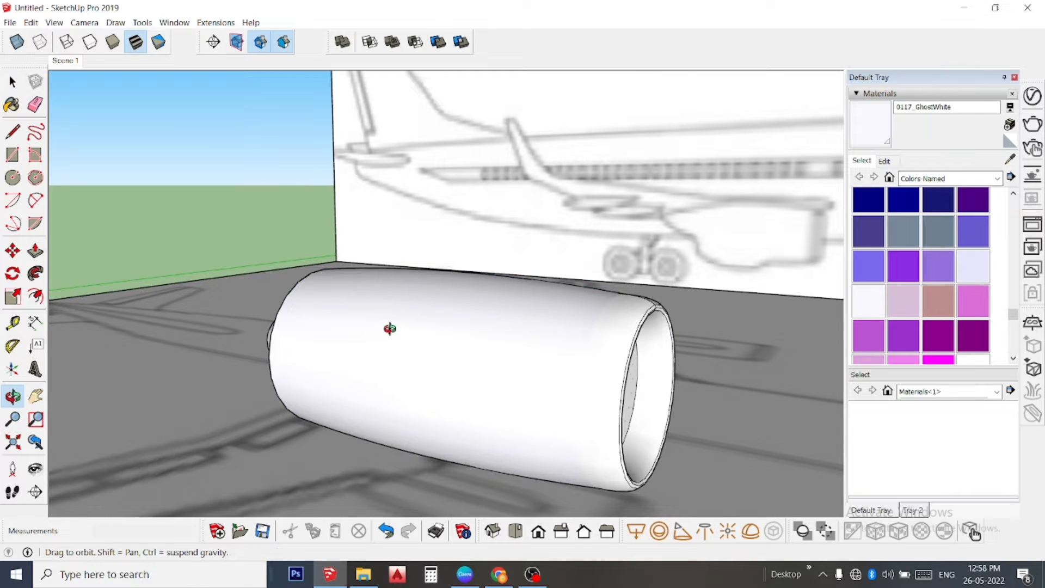
mouse_move(378, 322)
left_mouse_down()
mouse_move(691, 322)
mouse_move(480, 337)
mouse_move(354, 309)
left_mouse_up()
key("space")
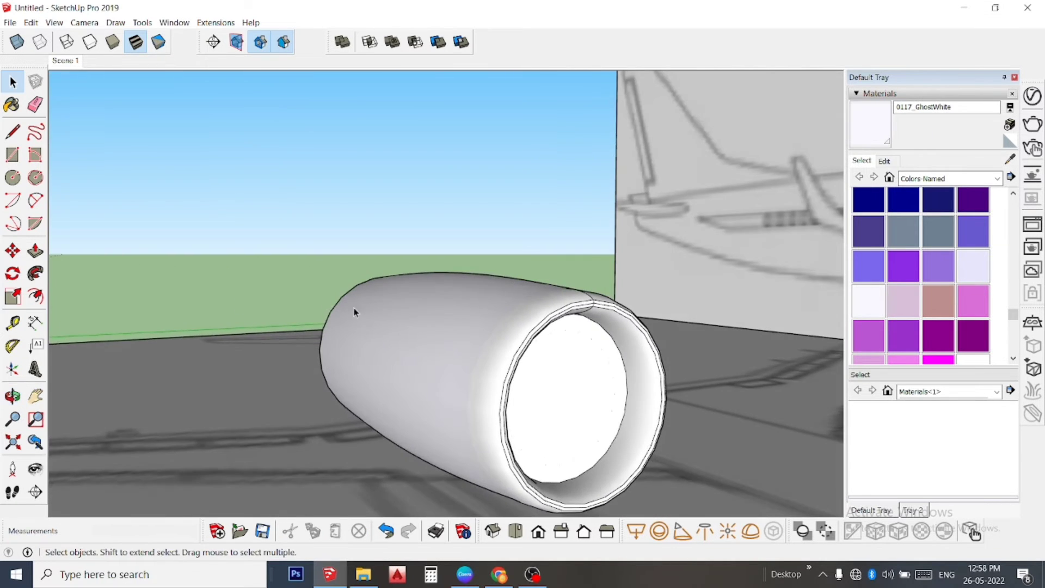
scroll(540, 335, "up", 5)
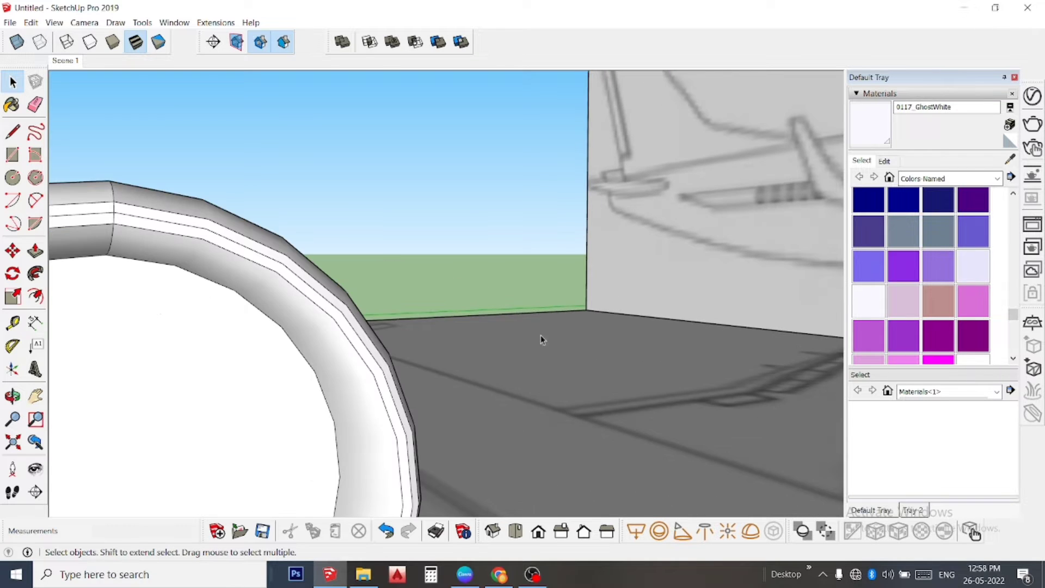
scroll(453, 365, "down", 3)
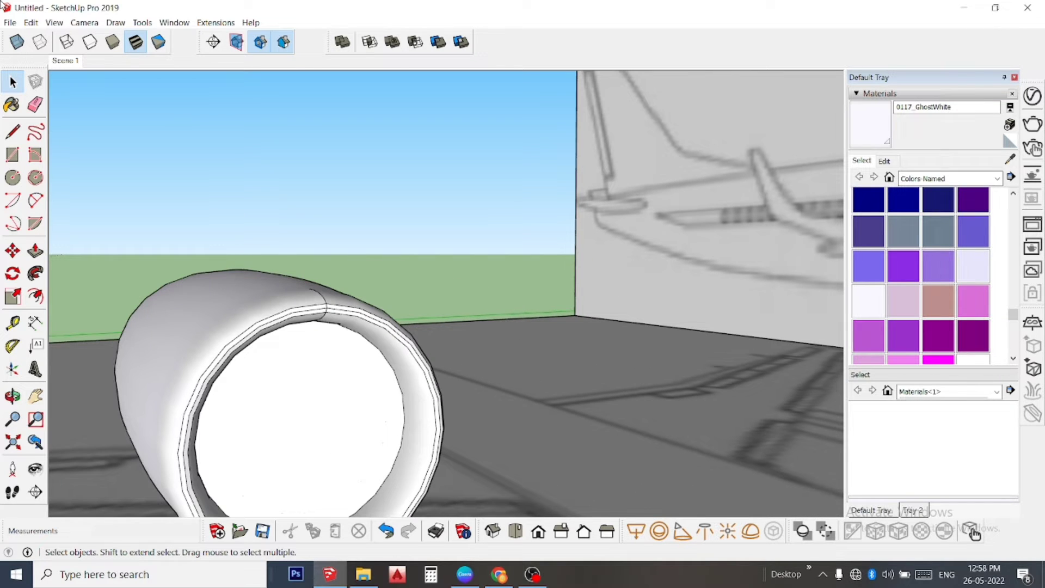
With the Eraser, orbit to the front ring and wipe out the stray edge lines along its top.
left_click(35, 105)
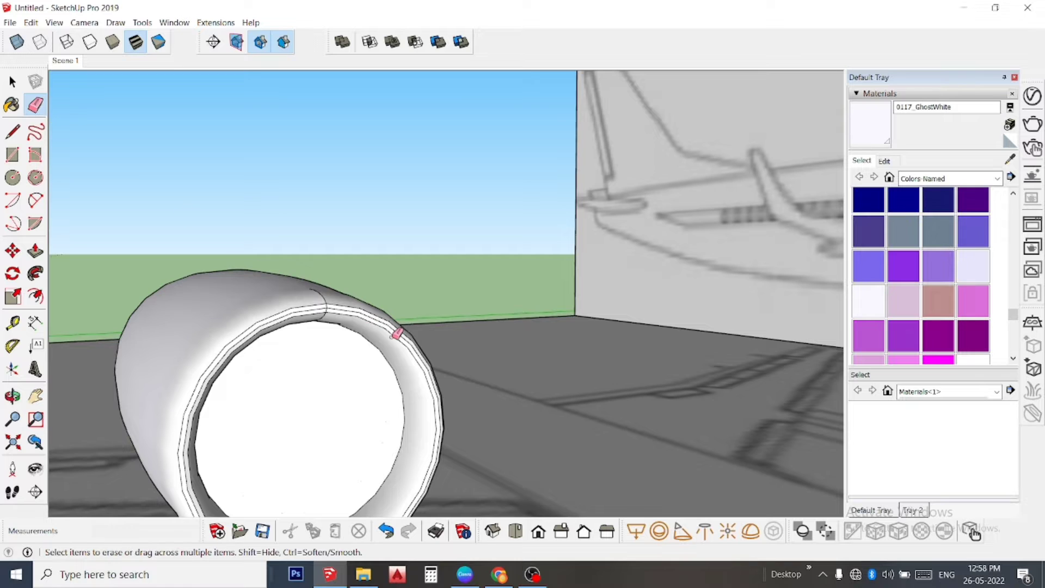
scroll(350, 334, "up", 2)
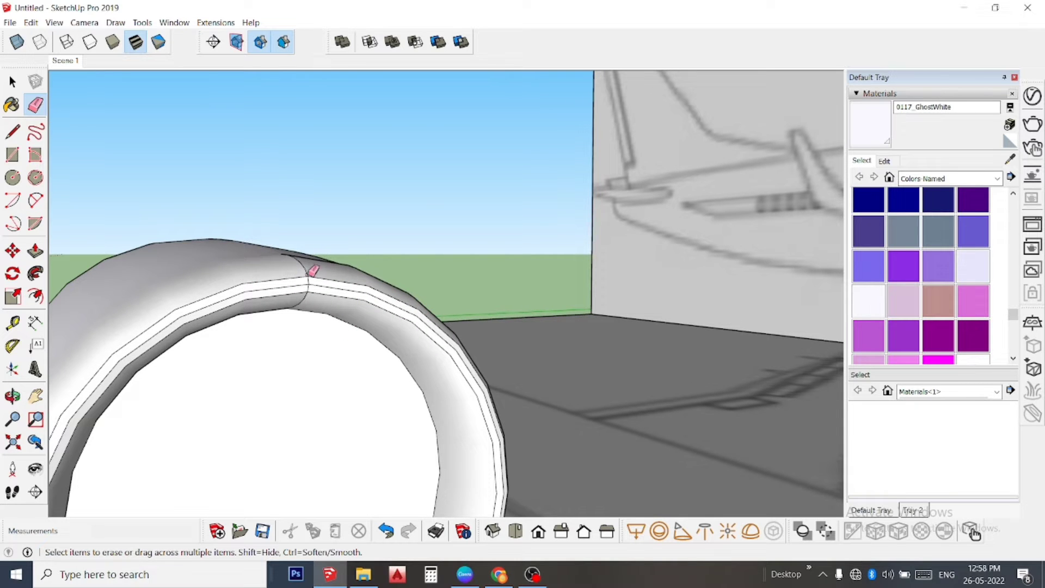
mouse_move(307, 266)
left_mouse_down()
mouse_move(314, 282)
mouse_move(300, 302)
mouse_move(311, 291)
left_mouse_up()
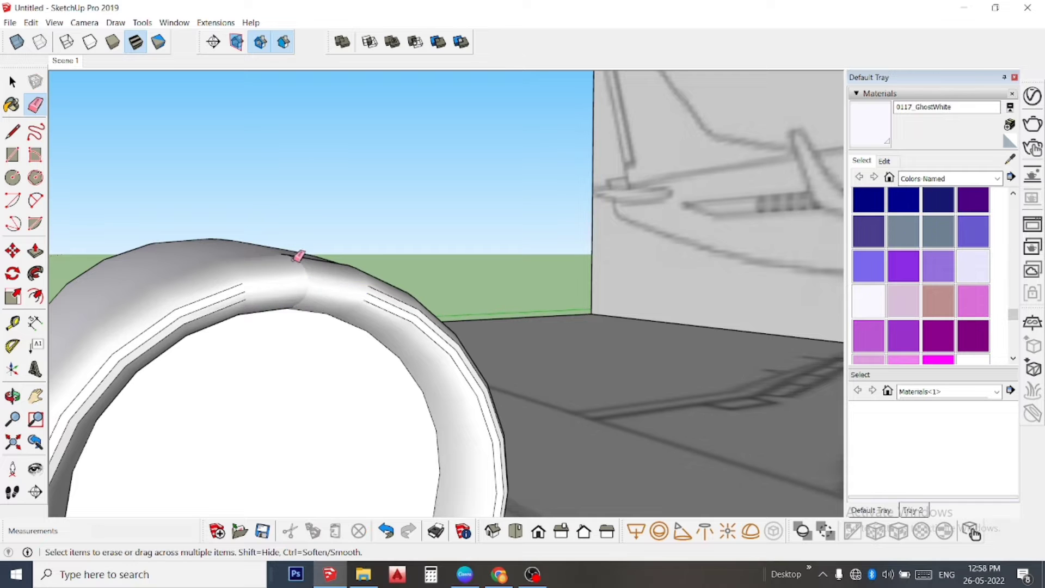
mouse_move(303, 268)
middle_mouse_down()
mouse_move(287, 350)
mouse_move(302, 273)
middle_mouse_up()
left_click_drag(283, 267, 295, 278)
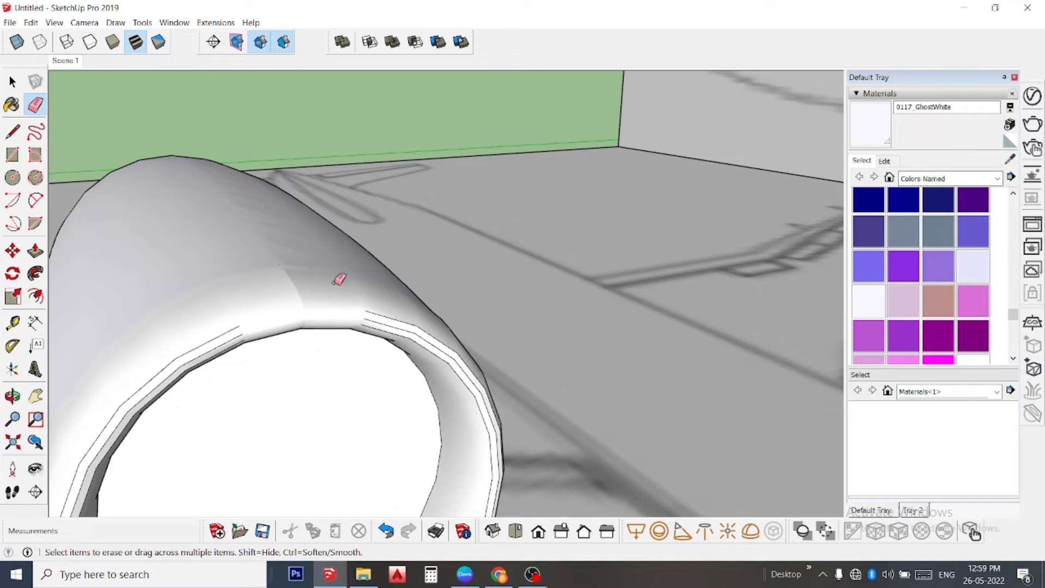
scroll(321, 295, "down", 2)
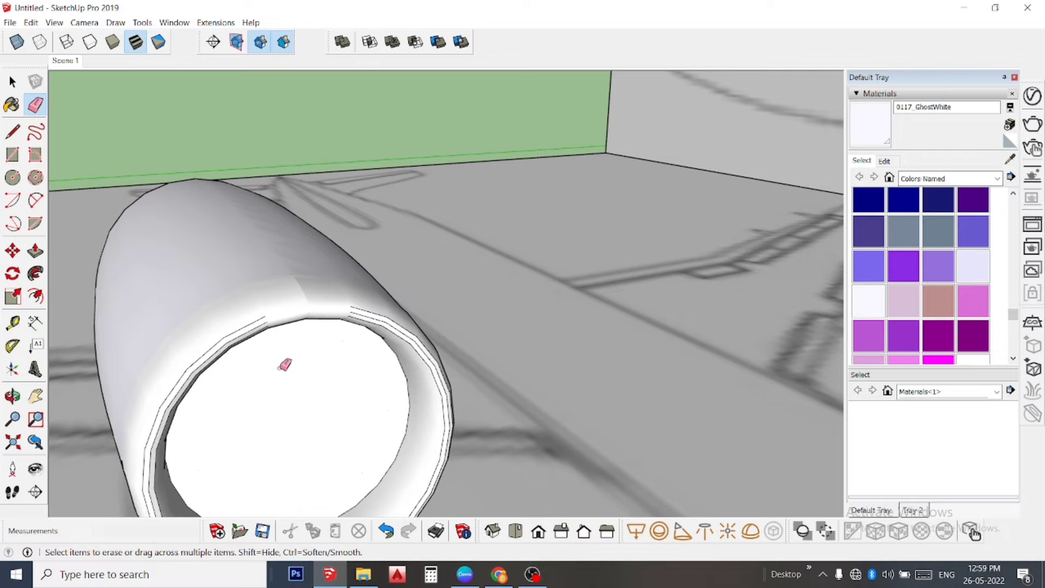
middle_click_drag(283, 364, 342, 231)
scroll(342, 231, "down", 2)
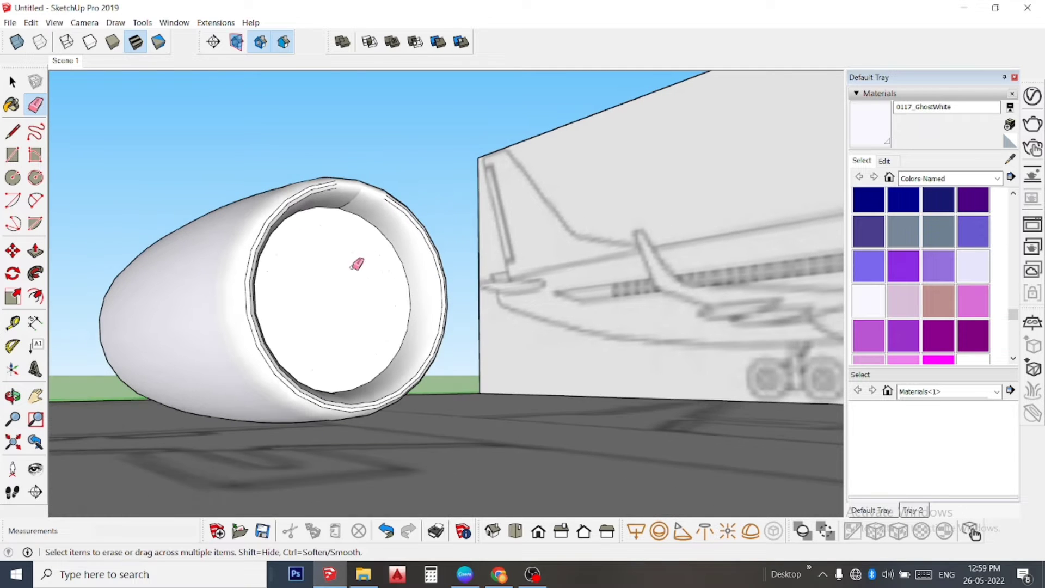
scroll(355, 264, "down", 2)
scroll(263, 212, "up", 2)
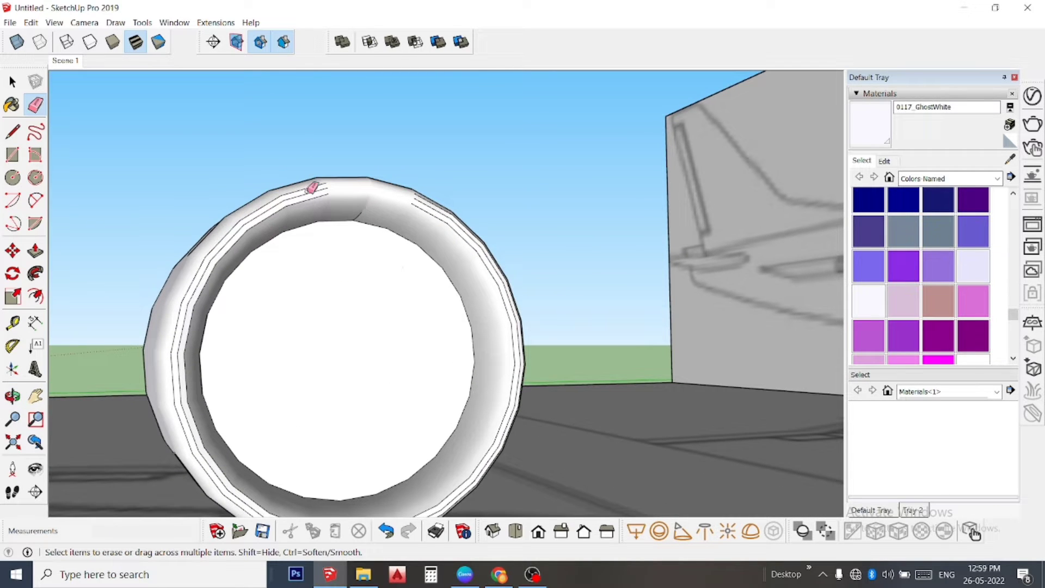
mouse_move(303, 180)
left_mouse_down()
mouse_move(316, 199)
mouse_move(252, 226)
mouse_move(216, 226)
mouse_move(213, 264)
mouse_move(180, 325)
mouse_move(183, 401)
mouse_move(210, 477)
mouse_move(252, 492)
left_mouse_up()
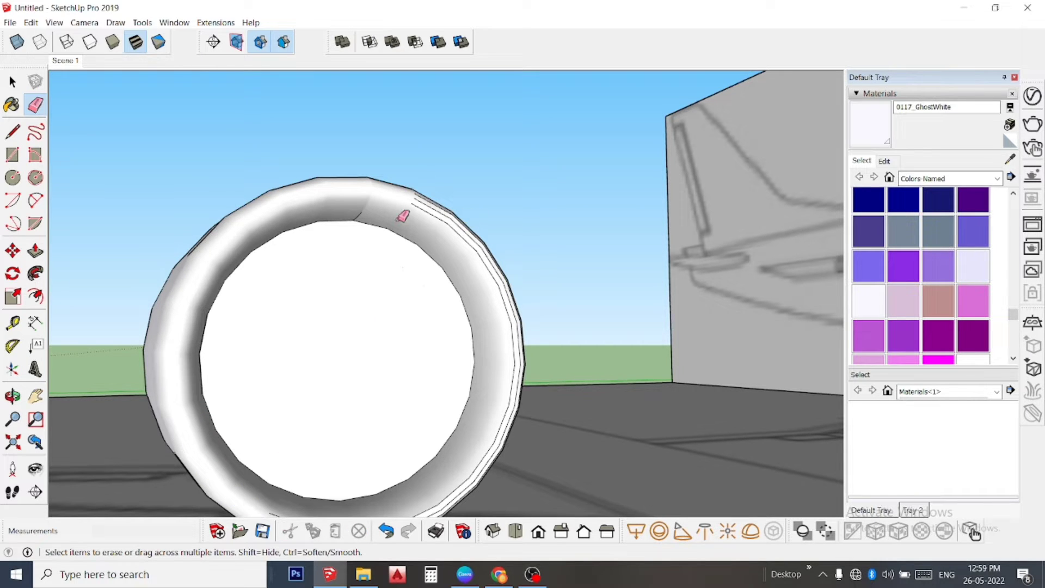
Erase the short stray parallel edges on the ring's lower-left rim, lower face and right side.
scroll(385, 262, "down", 2)
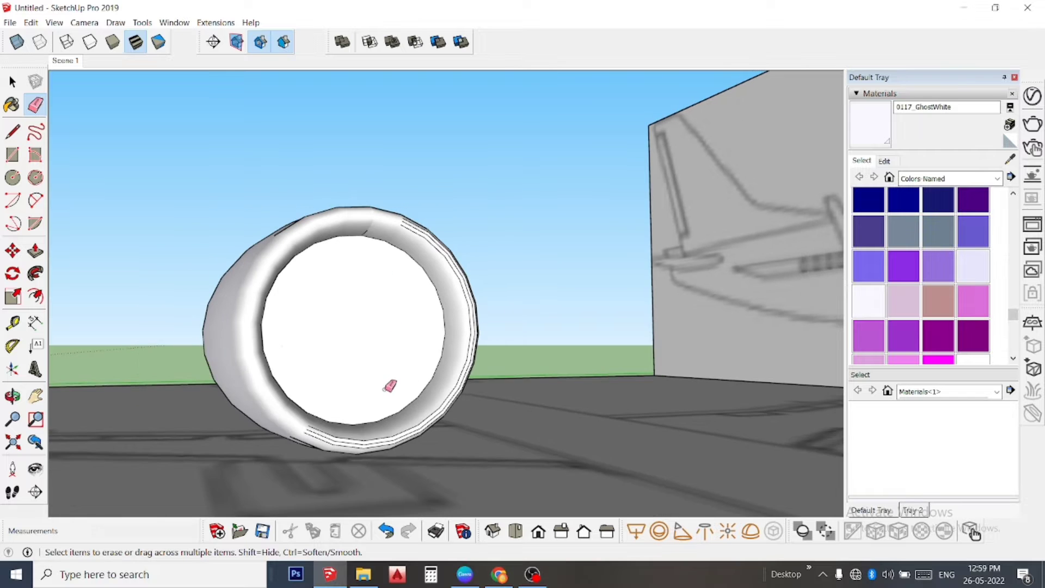
scroll(373, 417, "up", 3)
mouse_move(373, 417)
middle_mouse_down()
mouse_move(243, 376)
mouse_move(289, 309)
middle_mouse_up()
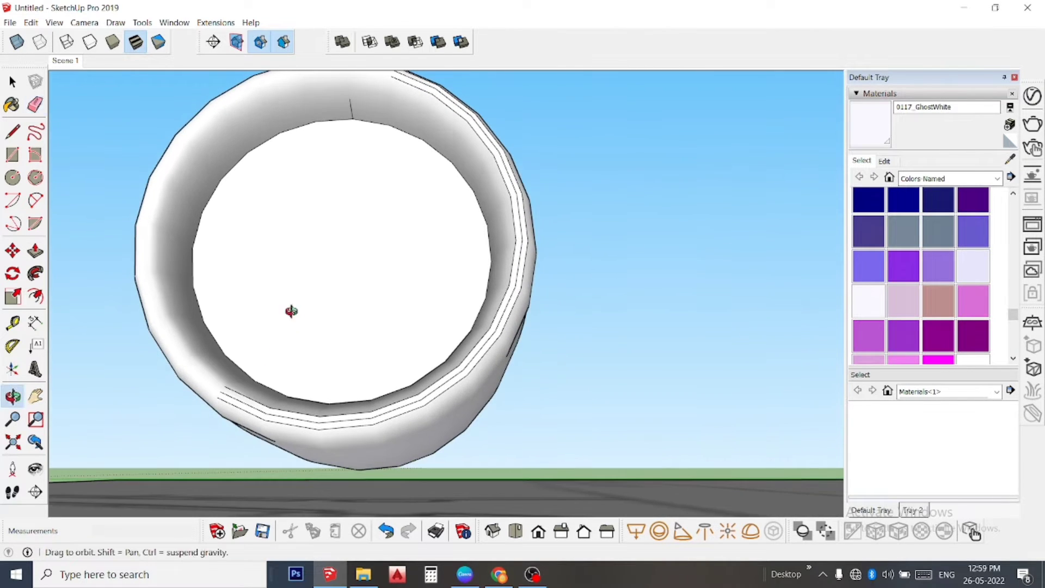
mouse_move(234, 402)
left_mouse_down()
mouse_move(256, 396)
mouse_move(290, 413)
mouse_move(296, 404)
left_mouse_up()
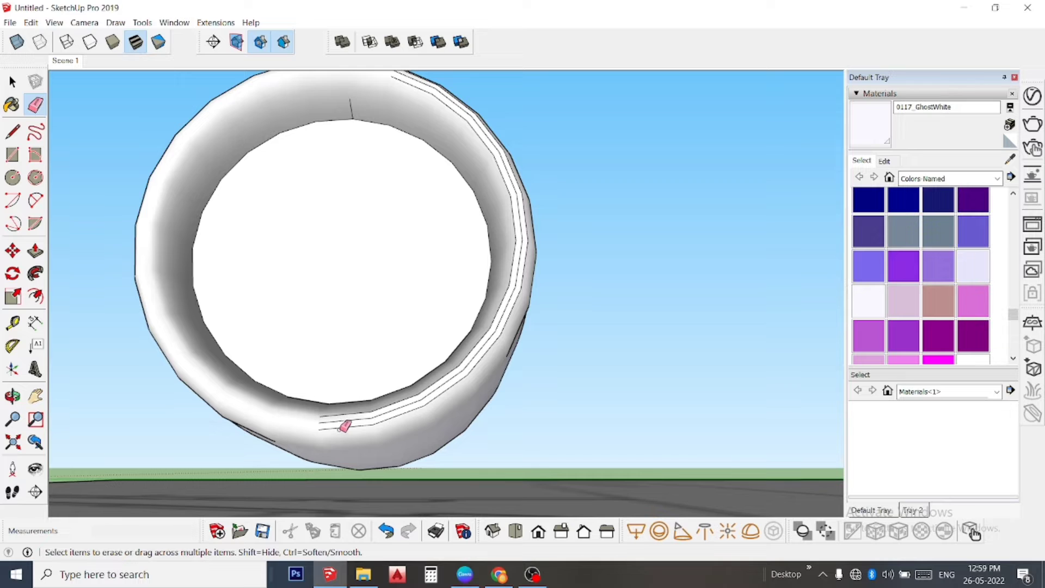
mouse_move(341, 430)
left_mouse_down()
mouse_move(351, 416)
mouse_move(403, 416)
left_mouse_up()
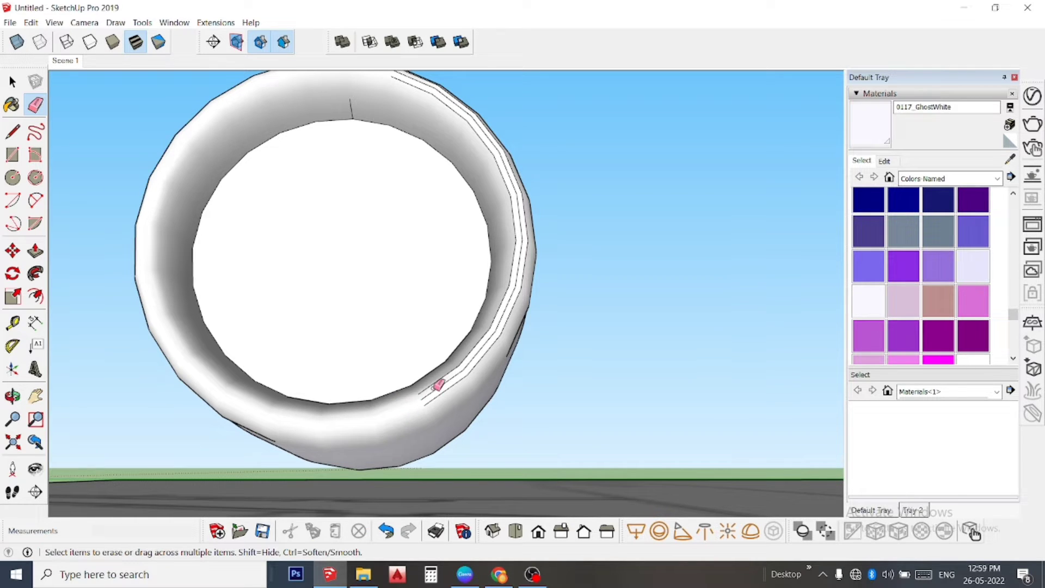
left_click_drag(438, 377, 450, 389)
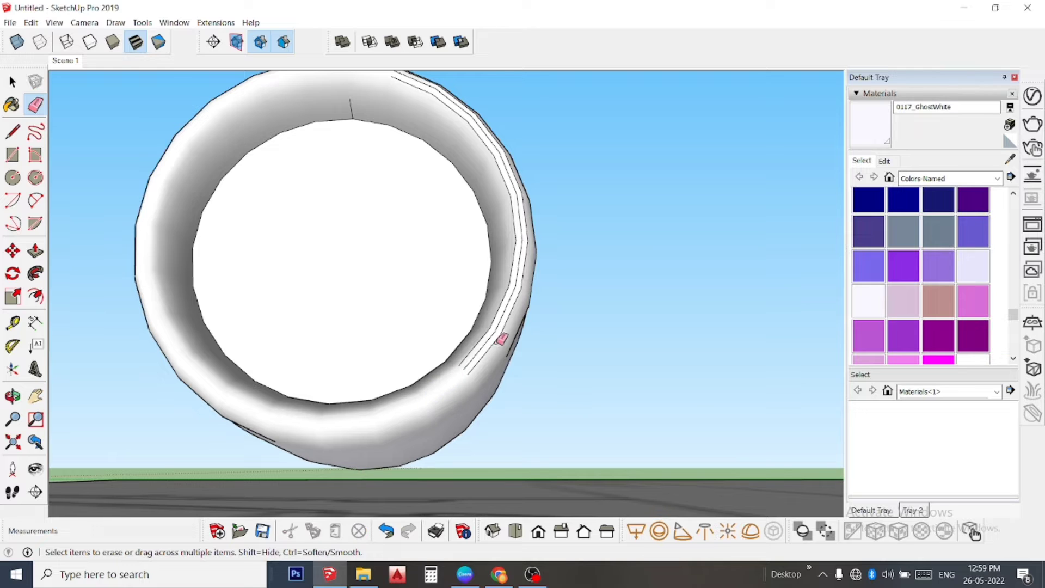
left_click_drag(480, 343, 502, 368)
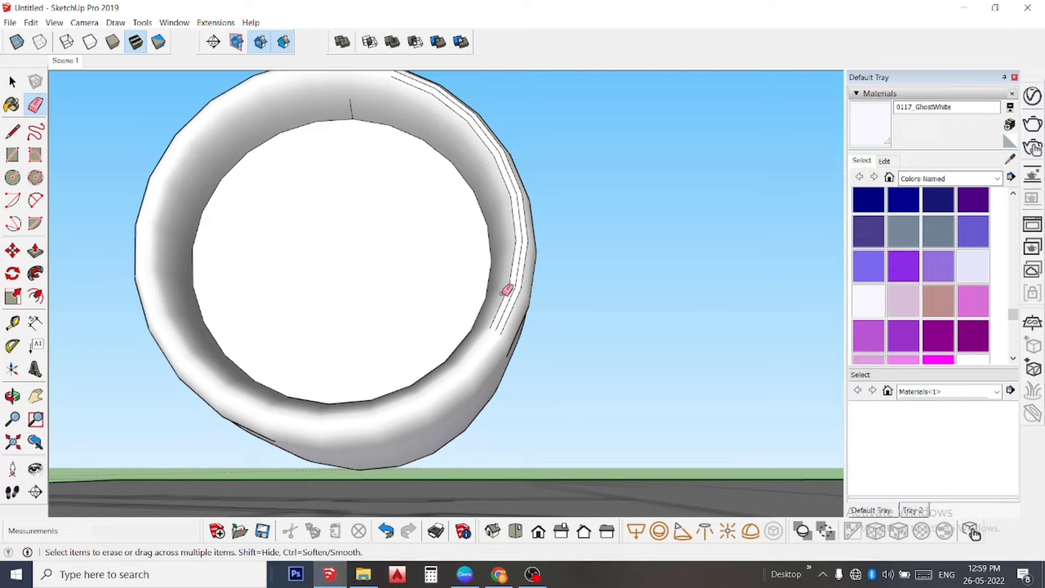
mouse_move(507, 291)
left_mouse_down()
mouse_move(502, 305)
mouse_move(526, 270)
mouse_move(513, 236)
mouse_move(543, 218)
left_mouse_up()
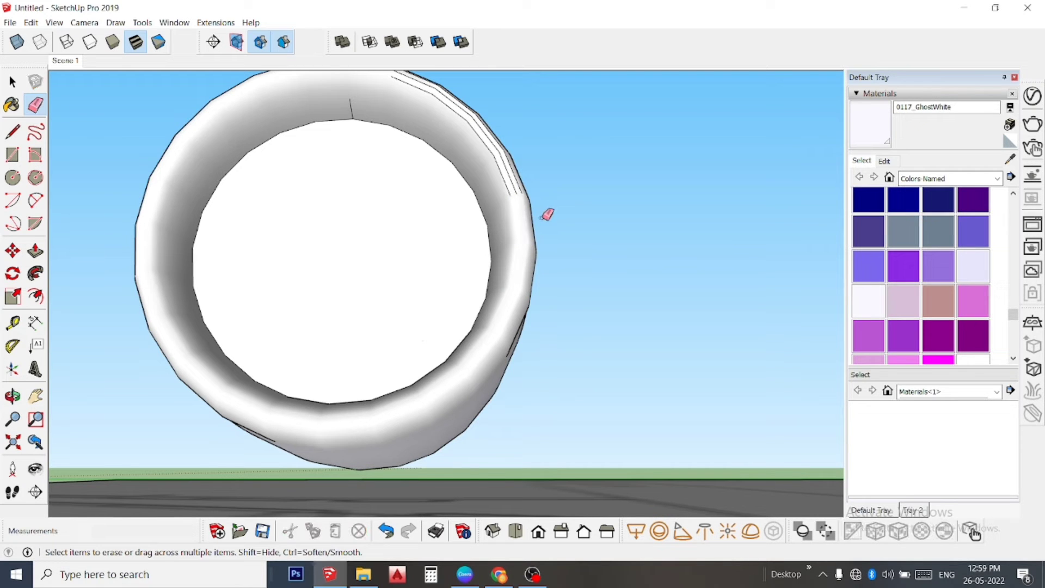
Orbit to a new angle and erase the three parallel lines near the ring's top.
middle_click_drag(502, 223, 474, 334)
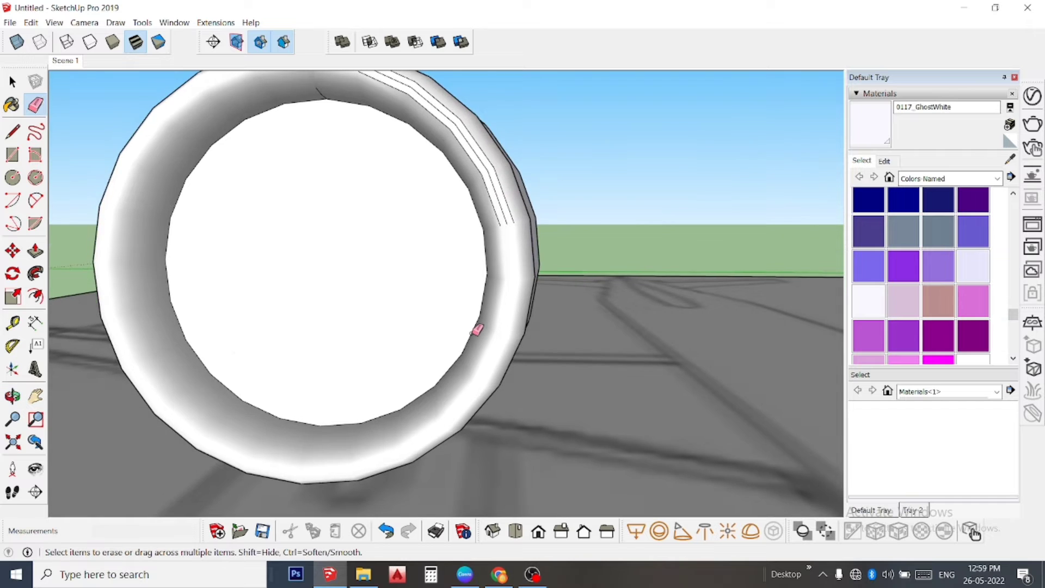
scroll(478, 327, "down", 3)
scroll(469, 212, "up", 2)
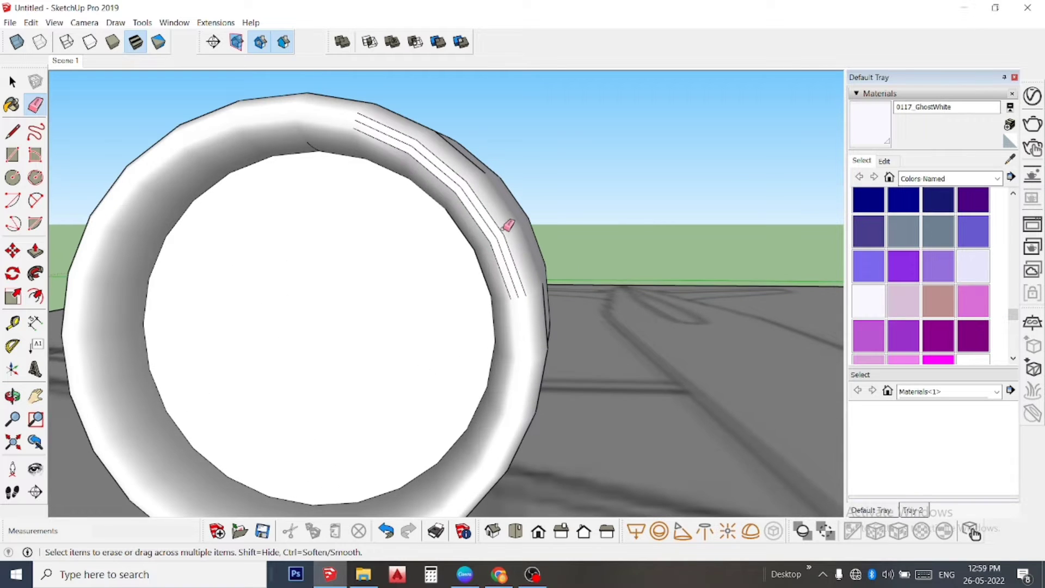
mouse_move(514, 249)
left_mouse_down()
mouse_move(411, 152)
mouse_move(422, 170)
left_mouse_up()
left_click_drag(400, 120, 391, 150)
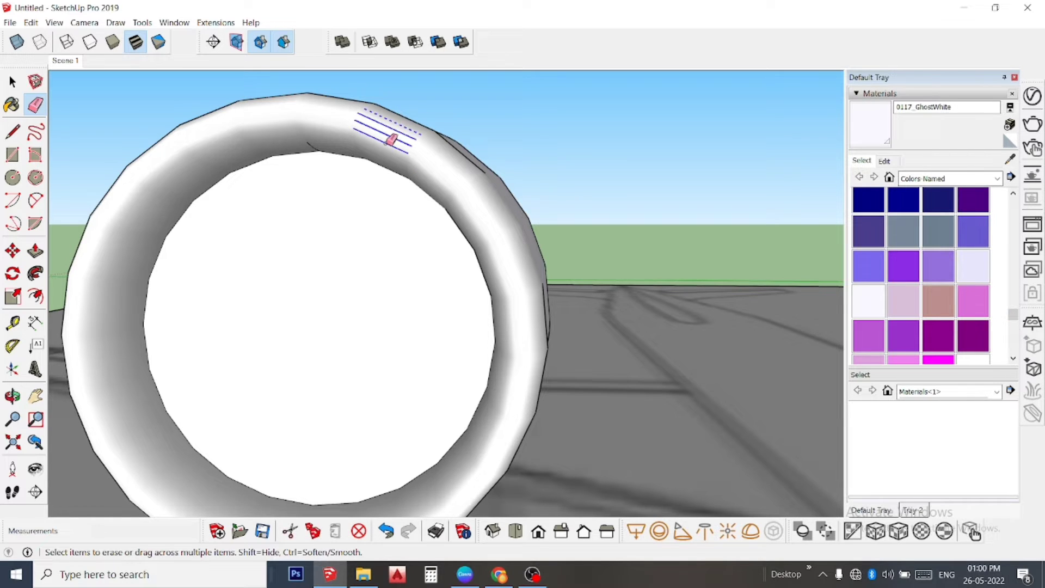
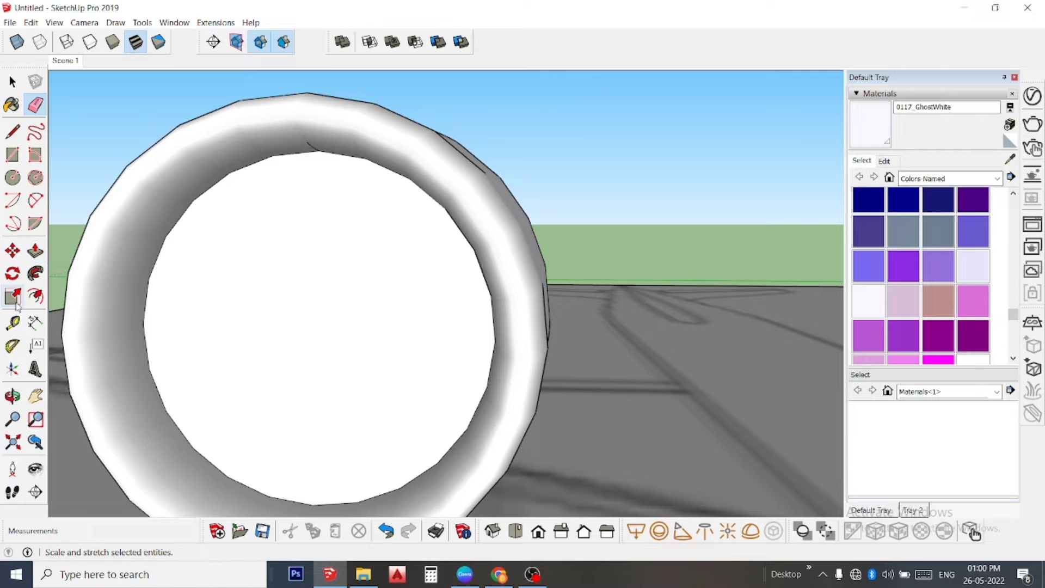
Offset the inner intake face inward to make a small circle near its centre.
left_click(36, 298)
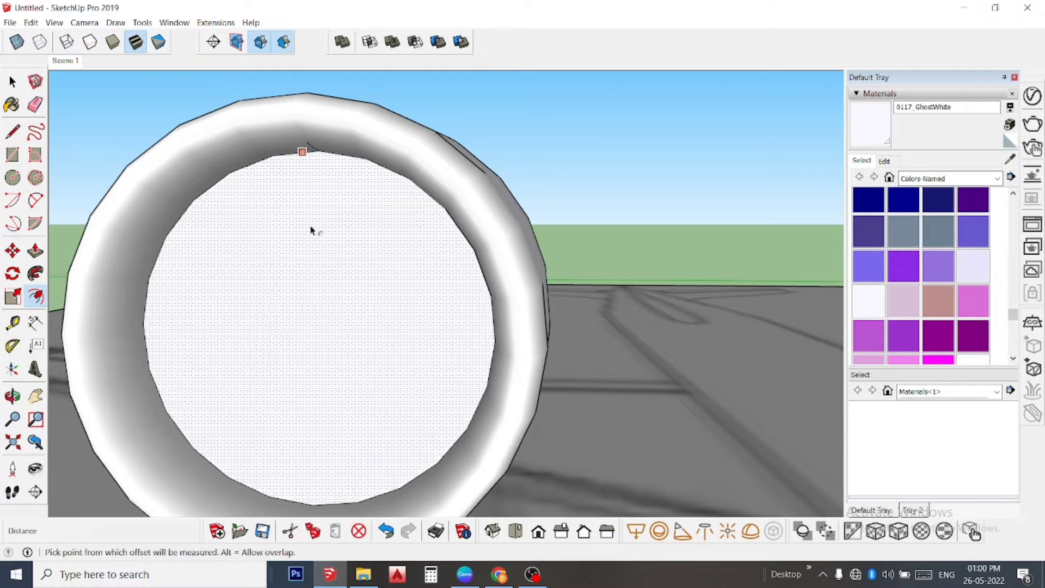
left_click(312, 229)
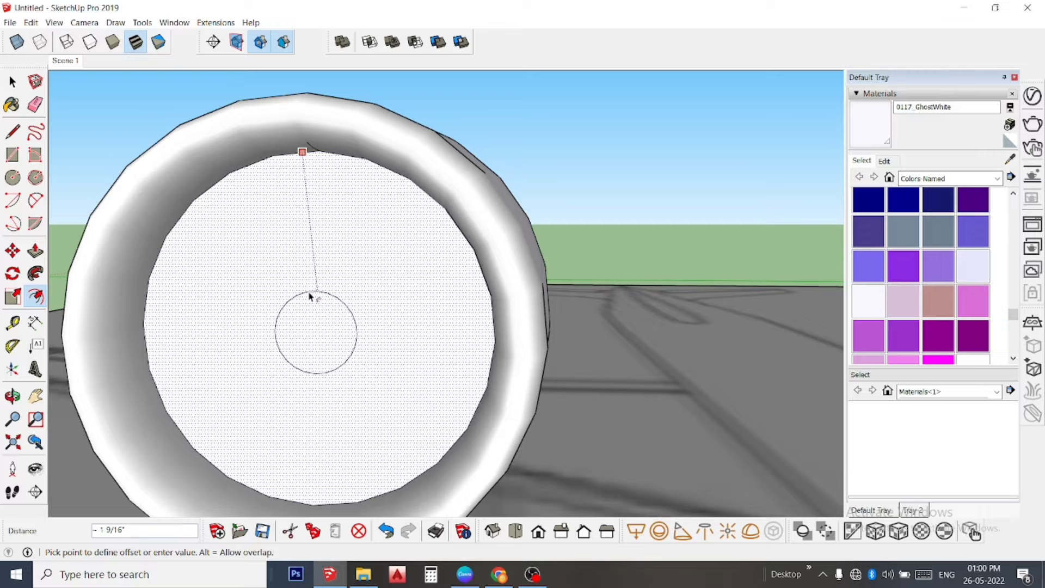
left_click(311, 297)
mouse_move(355, 280)
middle_mouse_down()
mouse_move(287, 285)
mouse_move(305, 289)
middle_mouse_up()
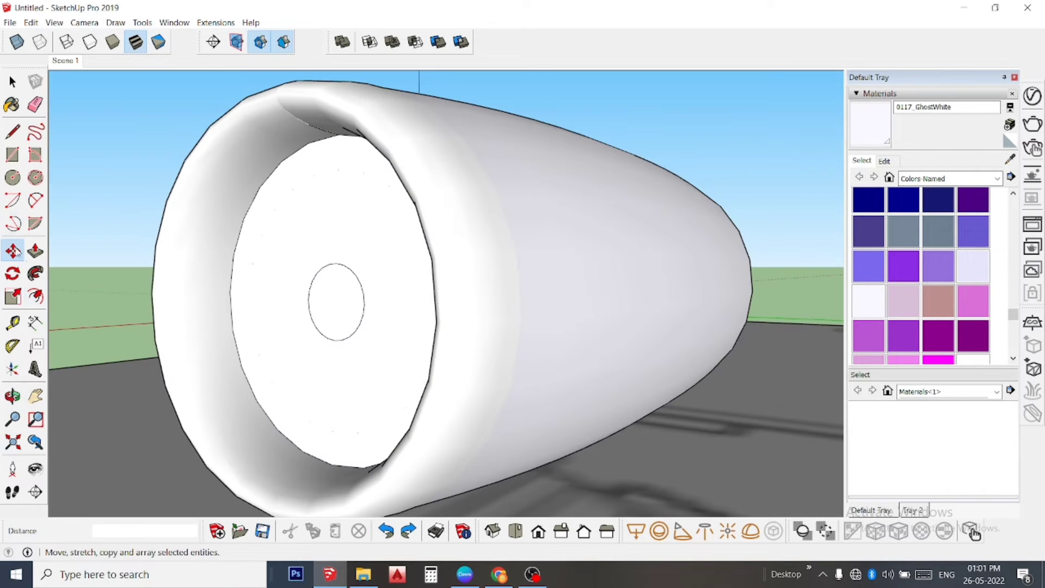
Push/Pull the small centre circle out 0.5 inches into a hub cylinder.
left_click(35, 251)
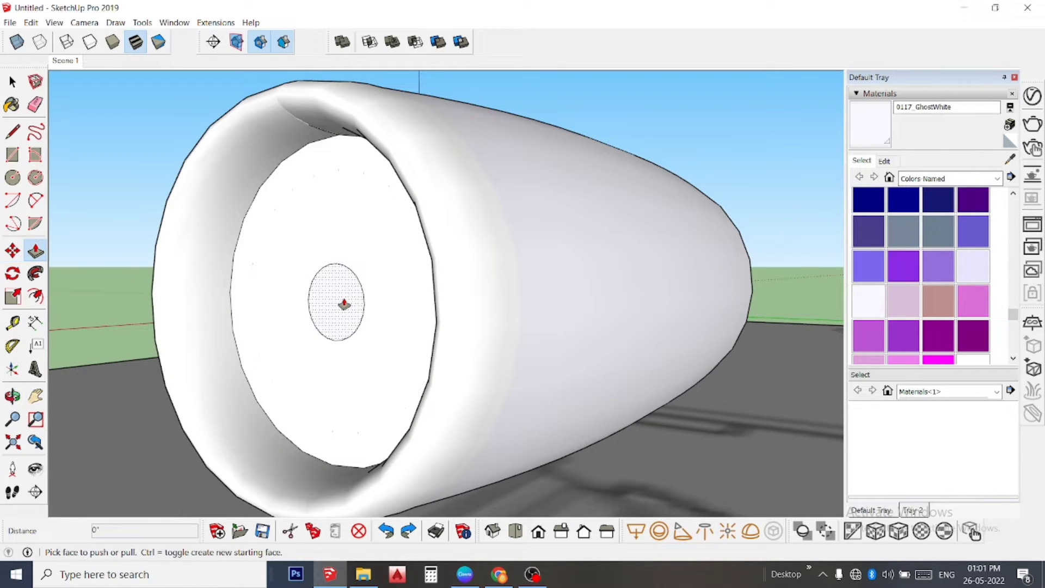
left_click(342, 310)
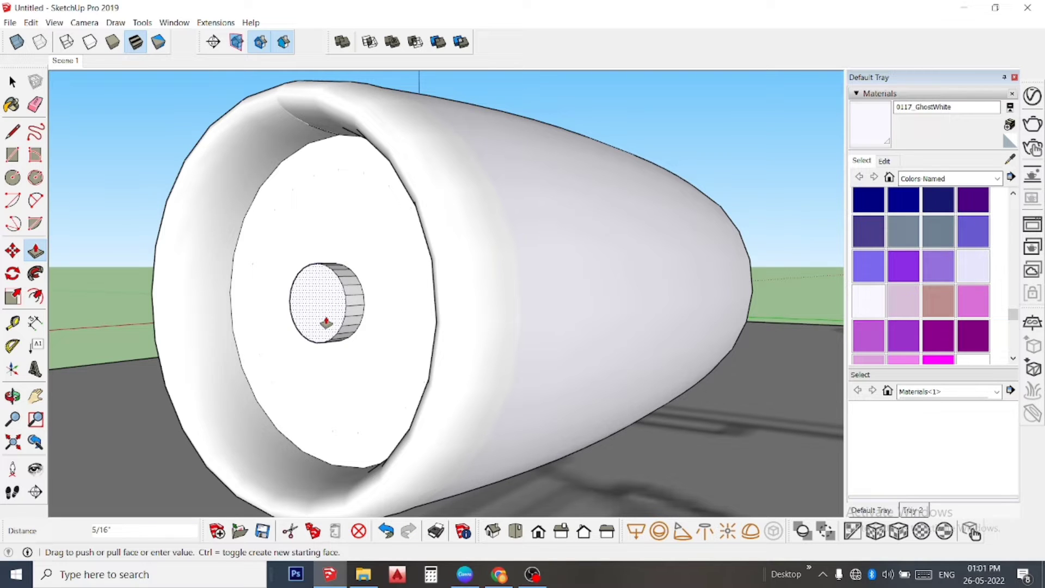
type(".5")
key("Return")
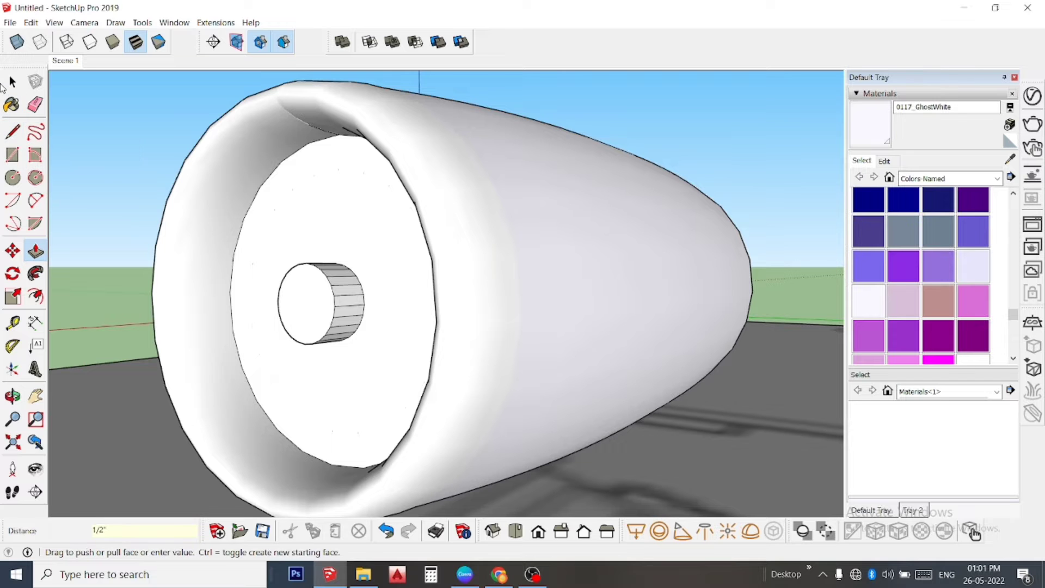
Draw a vertical diameter across the cylinder's end face and erase the overhanging piece below it.
left_click(14, 131)
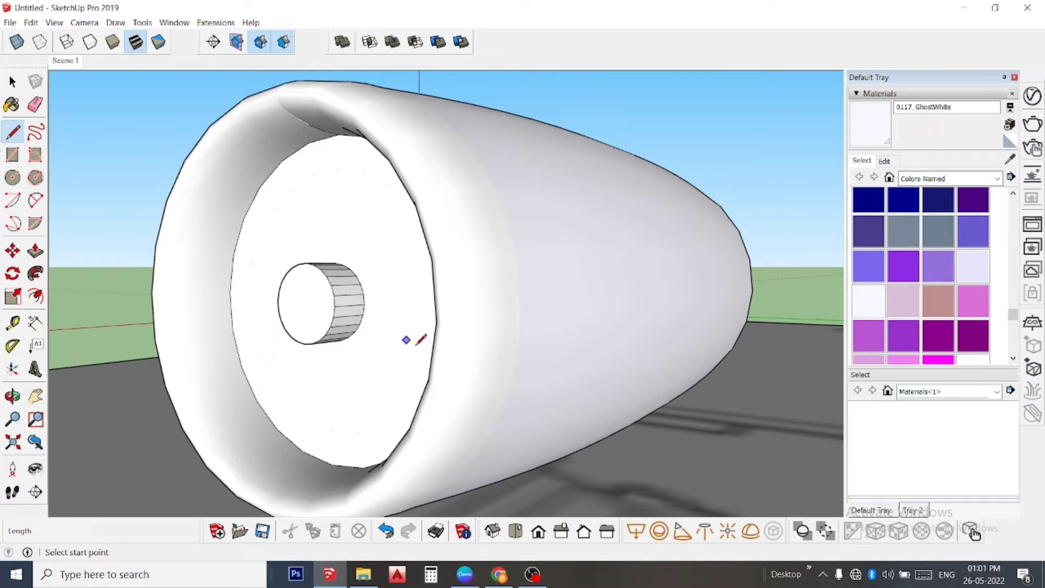
mouse_move(316, 350)
middle_mouse_down()
mouse_move(338, 353)
mouse_move(401, 322)
mouse_move(502, 296)
mouse_move(542, 334)
mouse_move(479, 354)
middle_mouse_up()
scroll(489, 349, "up", 2)
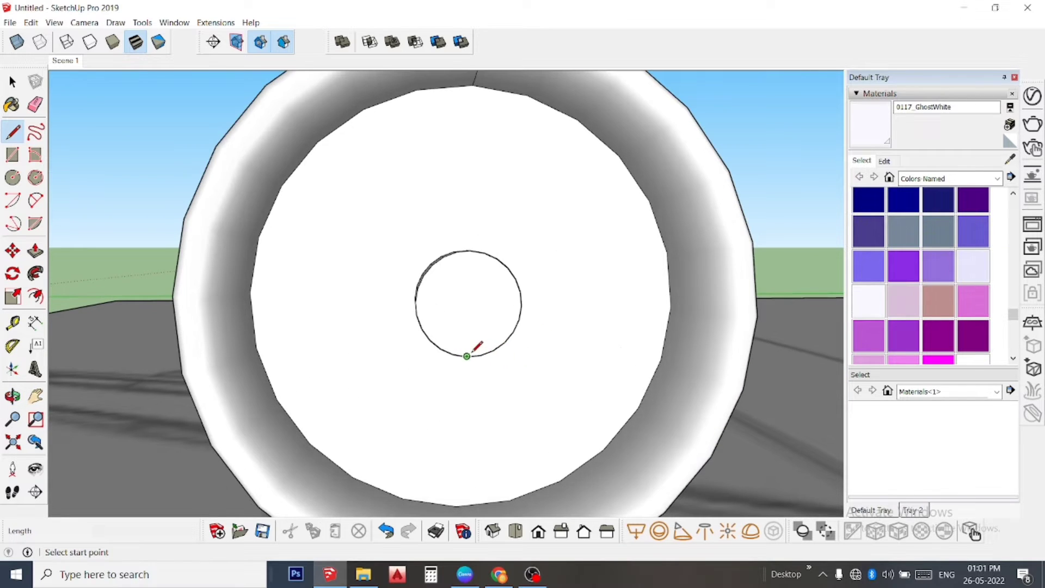
left_click(467, 356)
left_click(471, 251)
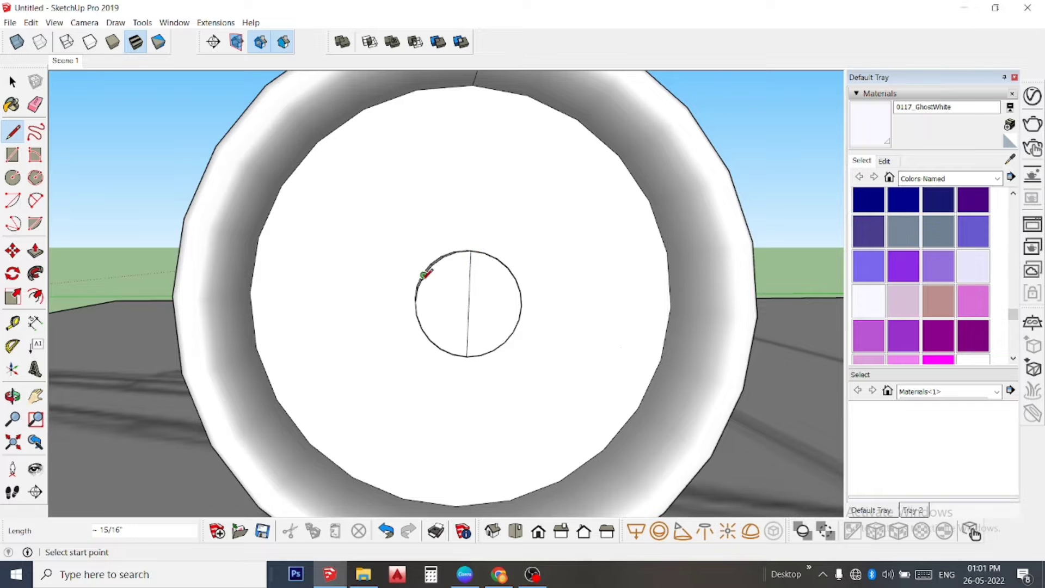
mouse_move(427, 273)
middle_mouse_down()
mouse_move(408, 282)
mouse_move(224, 250)
mouse_move(221, 285)
mouse_move(255, 300)
middle_mouse_up()
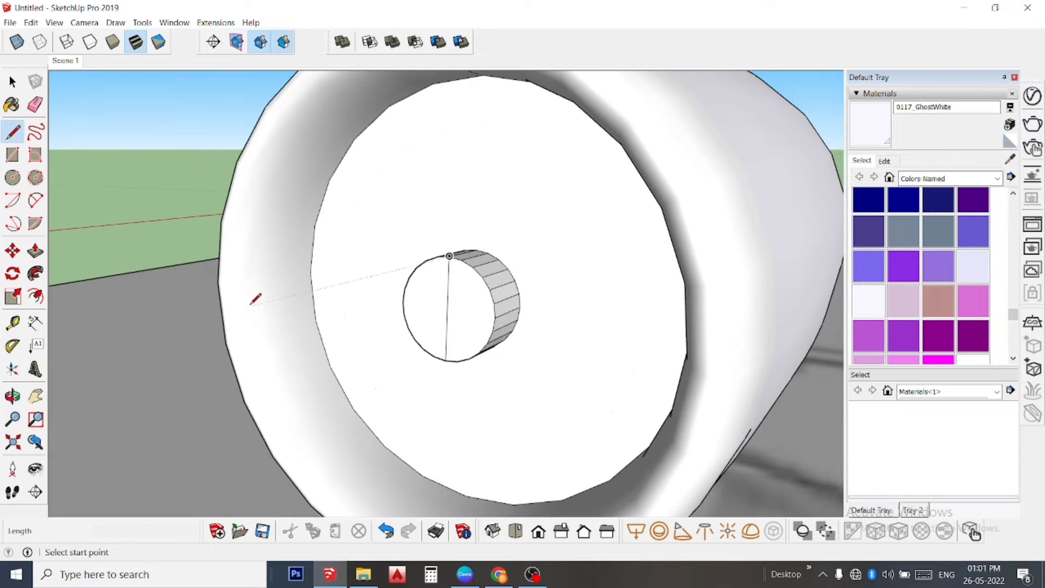
key("ctrl+z")
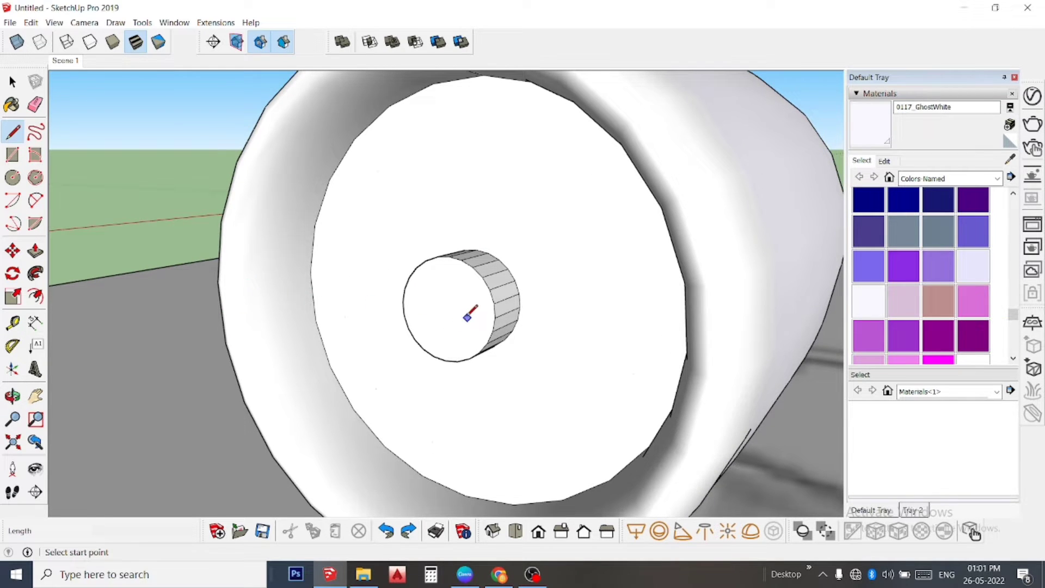
scroll(460, 264, "up", 2)
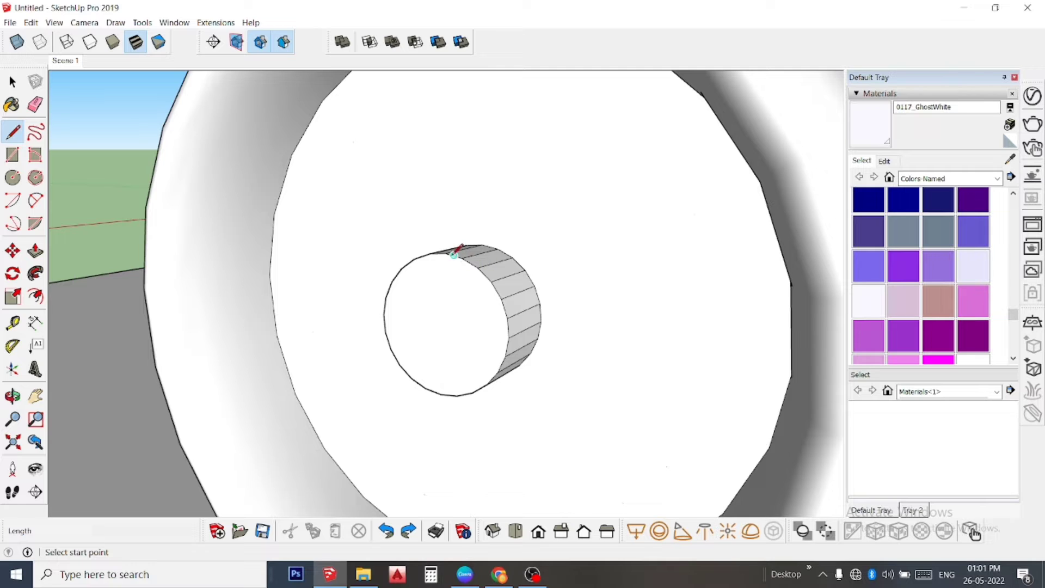
left_click(446, 253)
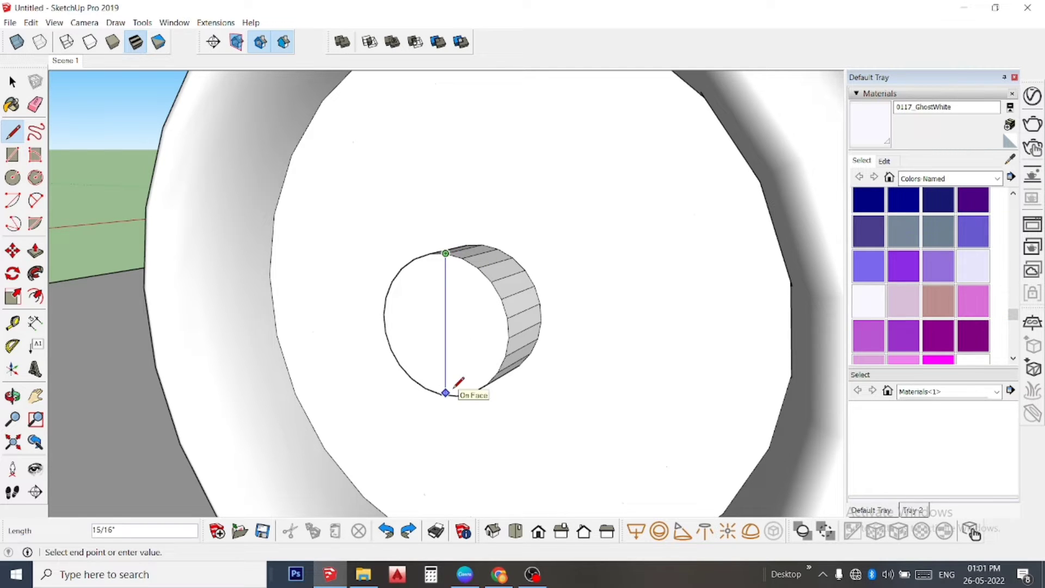
left_click(445, 418)
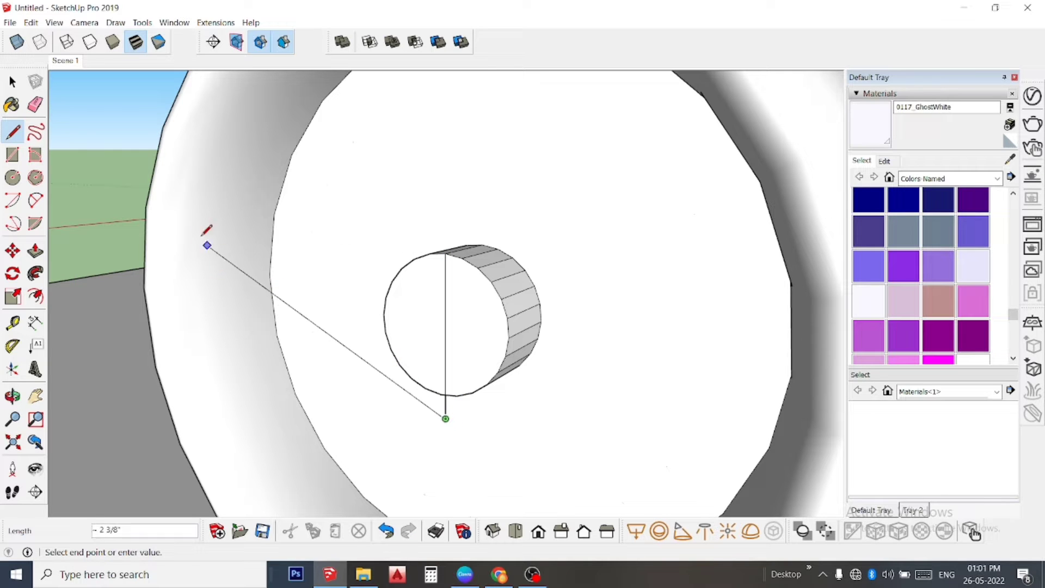
left_click(35, 104)
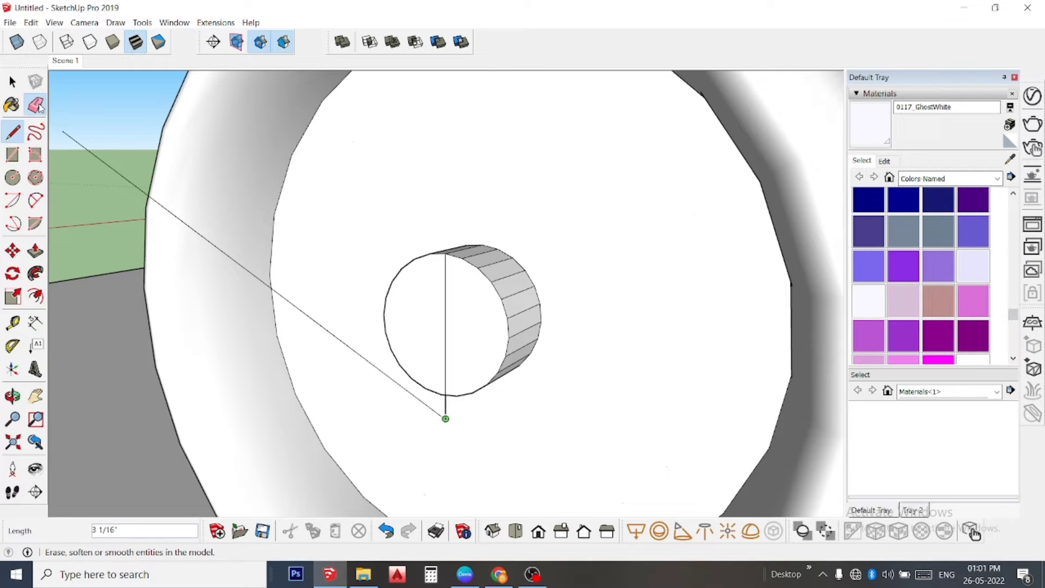
left_click(446, 408)
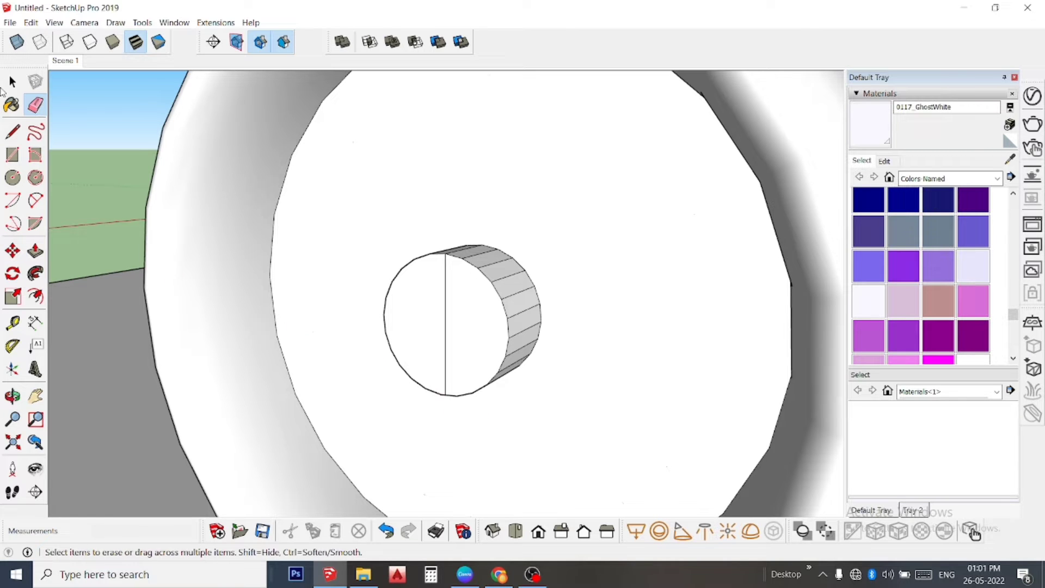
Draw a 0.5-inch line along the red axis from the circle's centre.
left_click(19, 140)
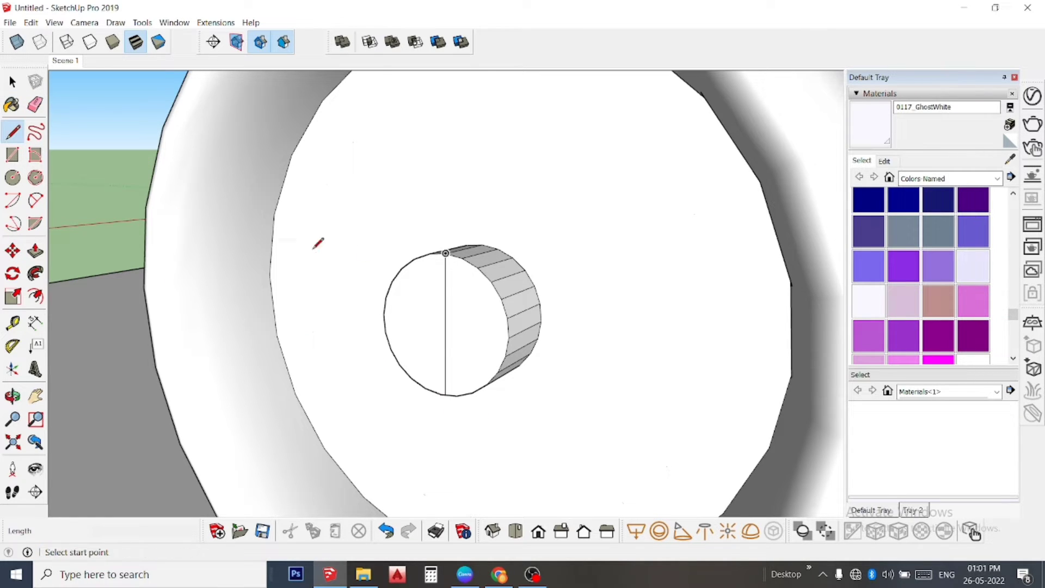
left_click(446, 325)
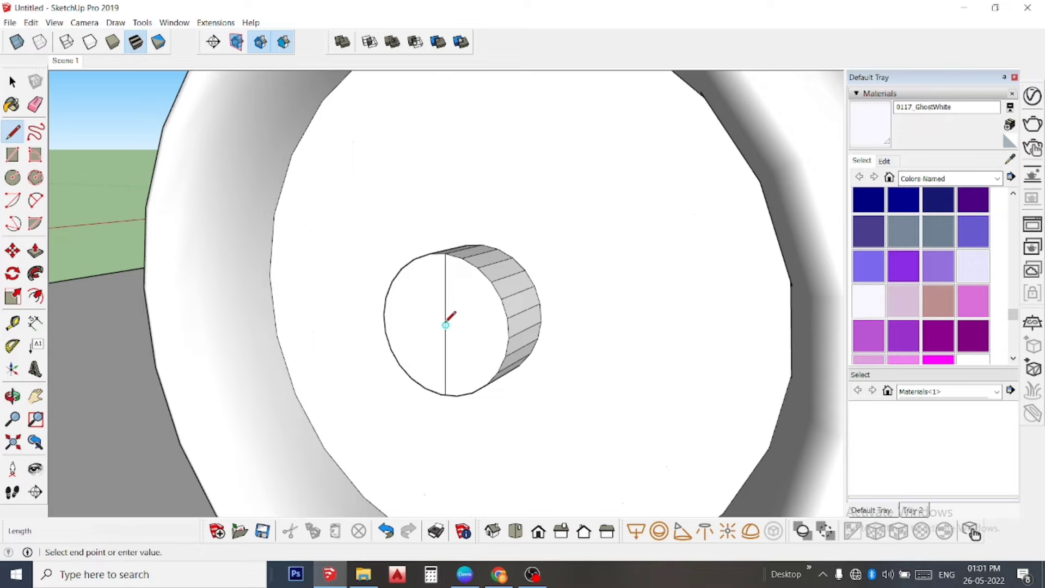
mouse_move(372, 354)
middle_mouse_down()
mouse_move(273, 374)
mouse_move(283, 310)
middle_mouse_up()
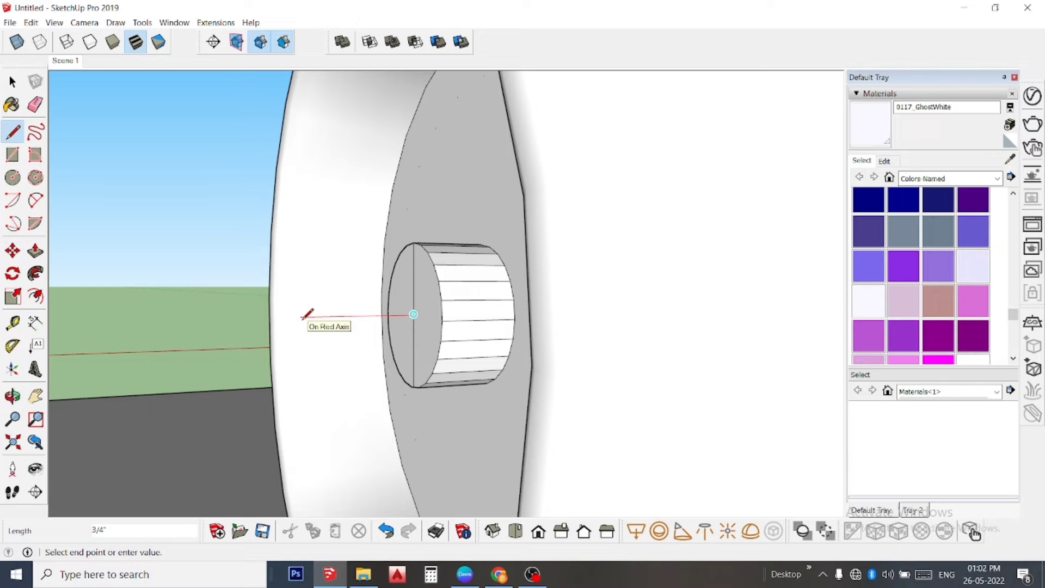
type(".5")
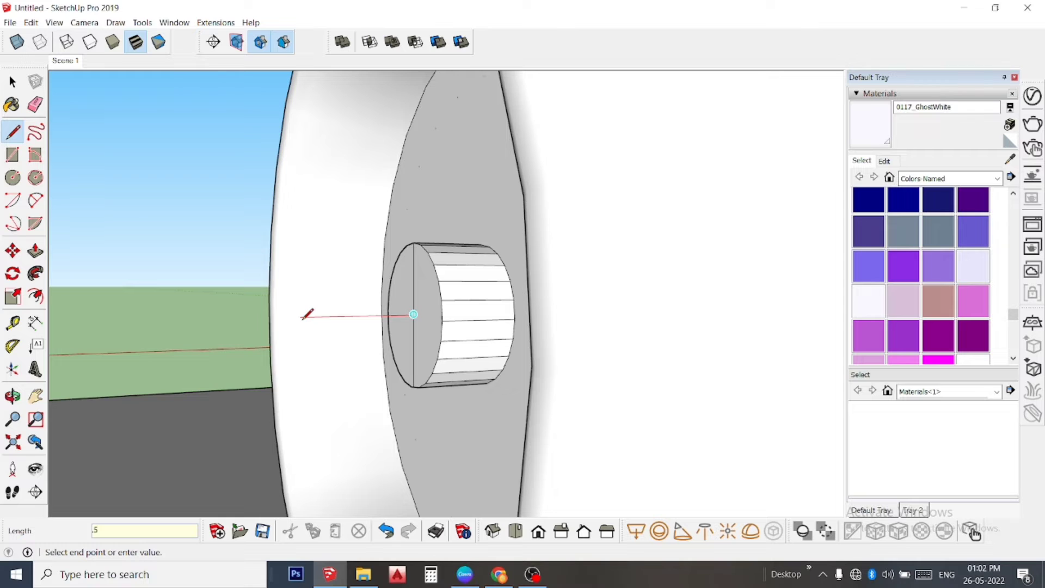
key("Return")
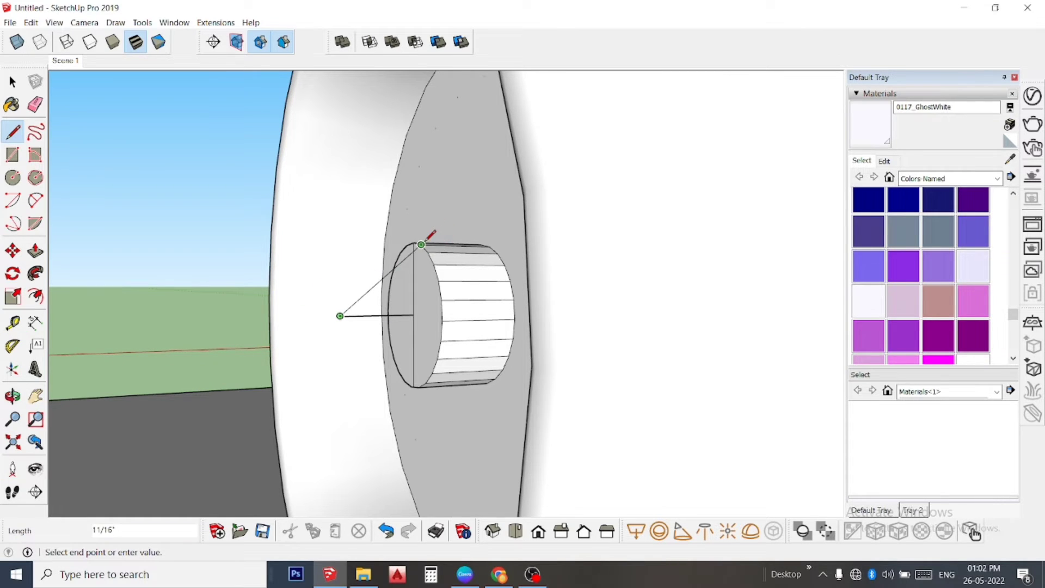
key("space")
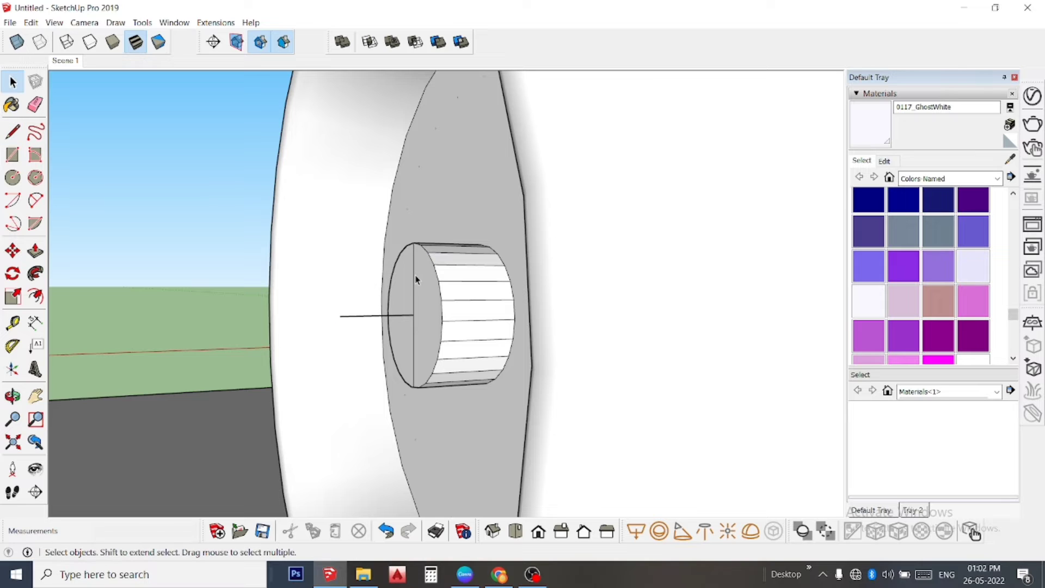
Copy the diameter's upper half out to the end of the half-inch line.
left_click(411, 281)
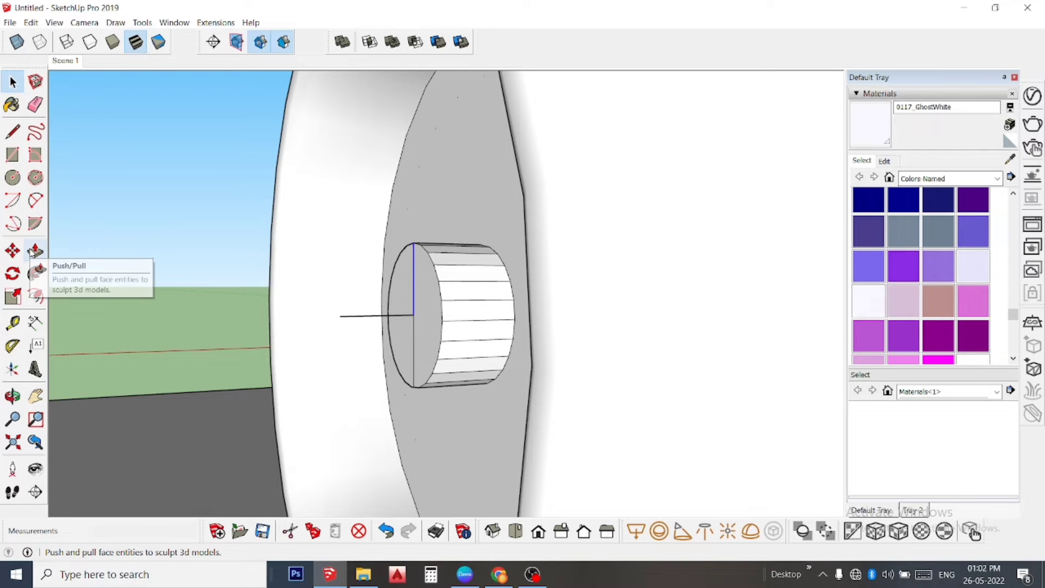
left_click(13, 250)
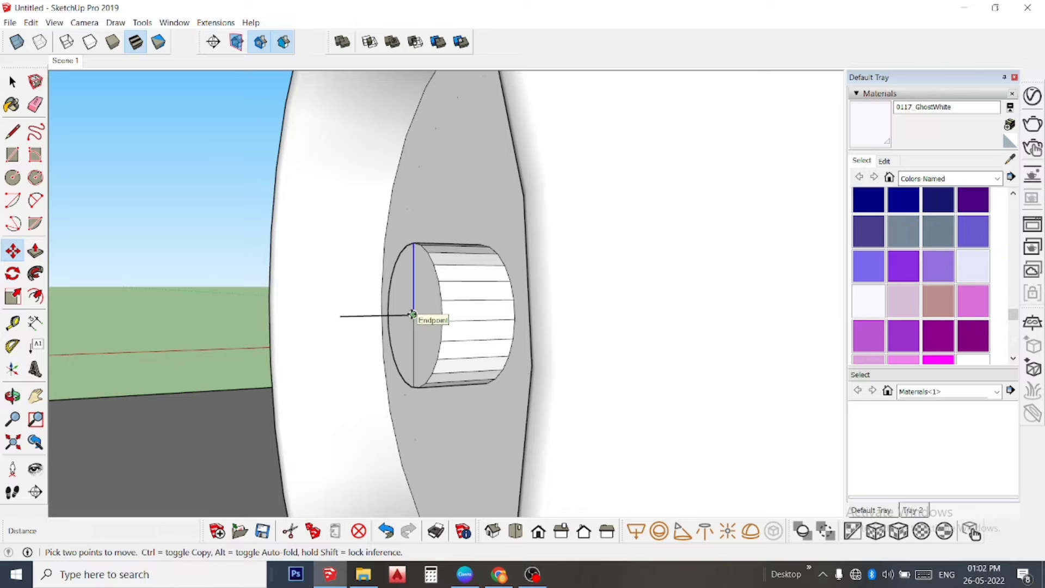
left_click(414, 315)
key("ctrl")
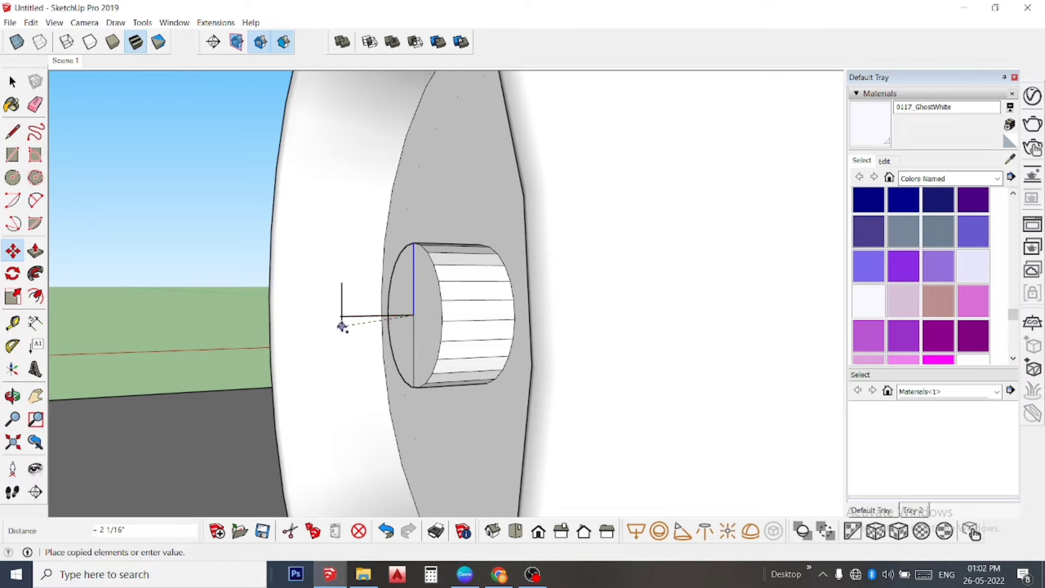
left_click(343, 315)
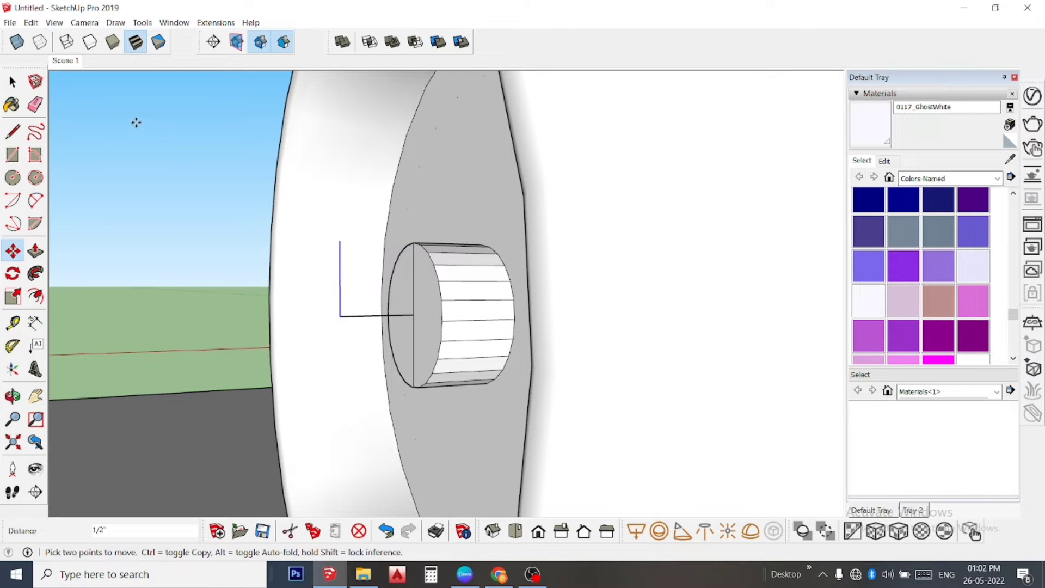
Join the tops of the copied and original lines to close a flat blade face.
left_click(13, 132)
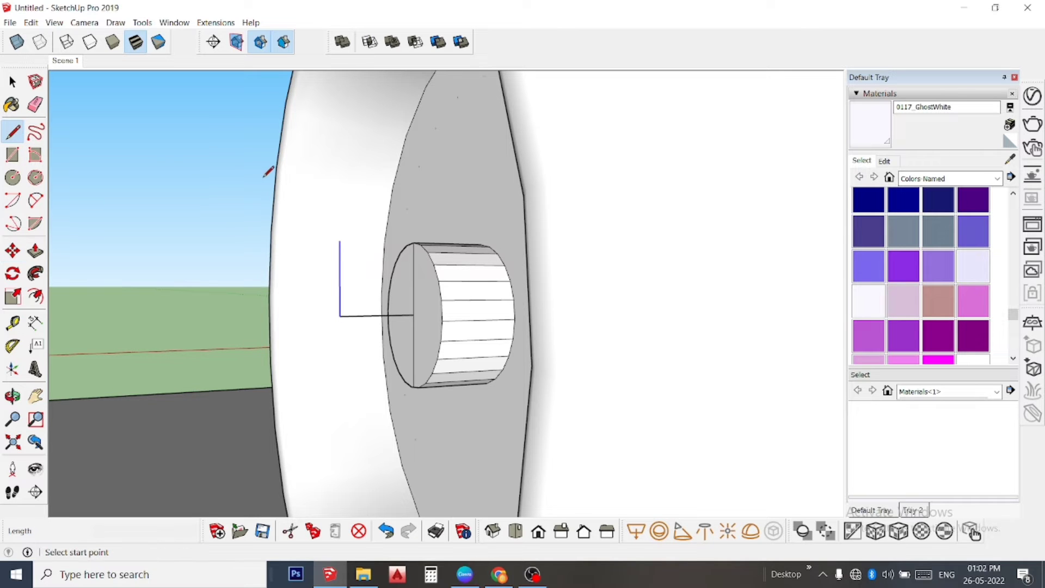
left_click(340, 241)
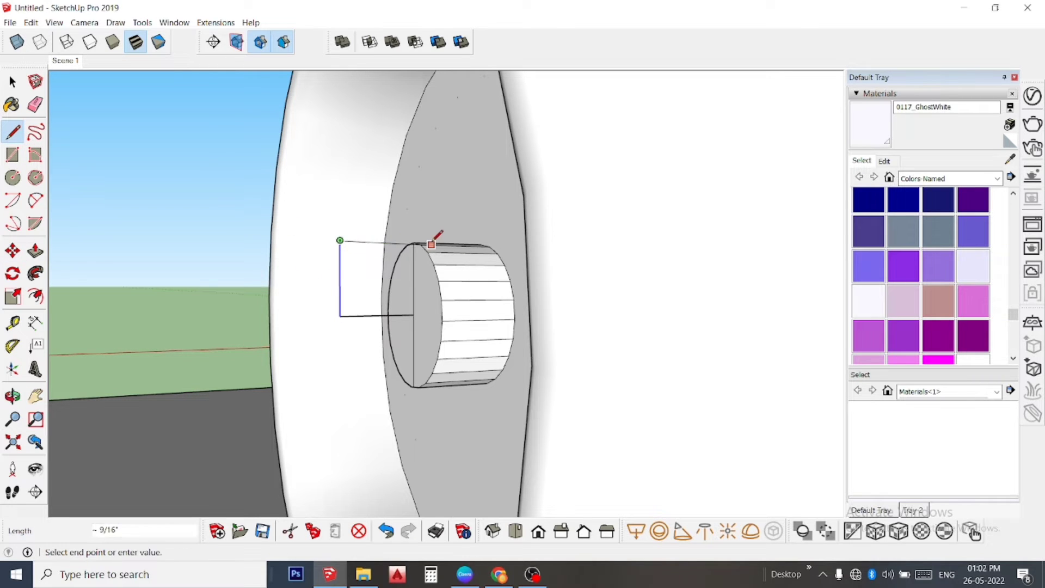
scroll(396, 299, "up", 2)
scroll(427, 243, "up", 2)
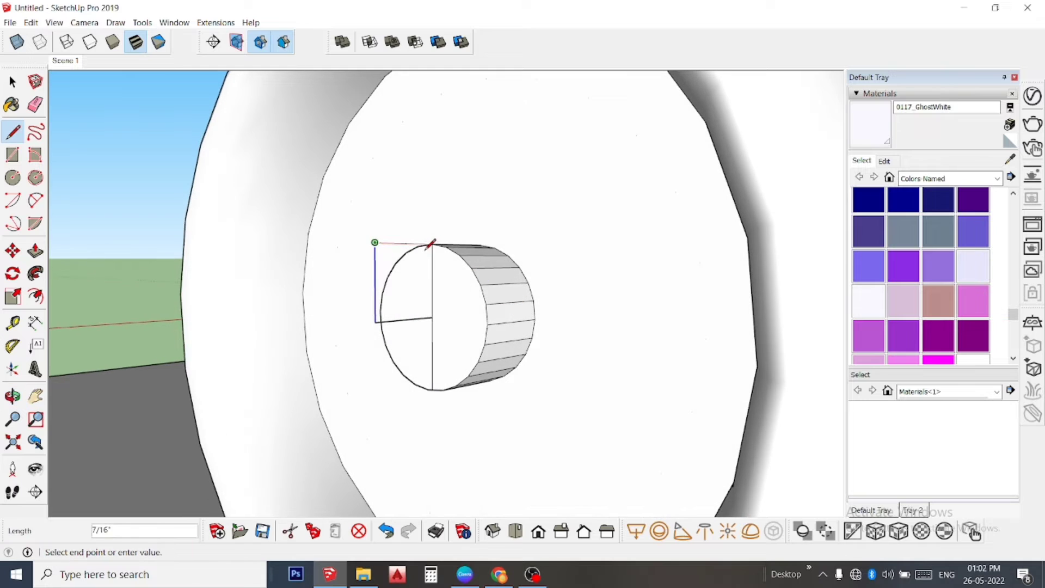
scroll(436, 241, "up", 2)
left_click(437, 243)
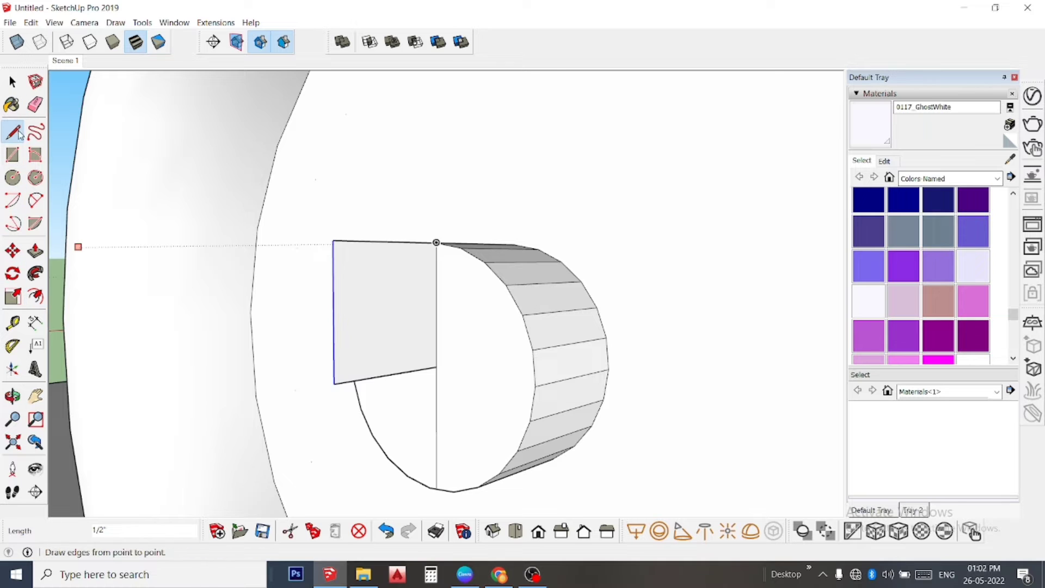
left_click(34, 202)
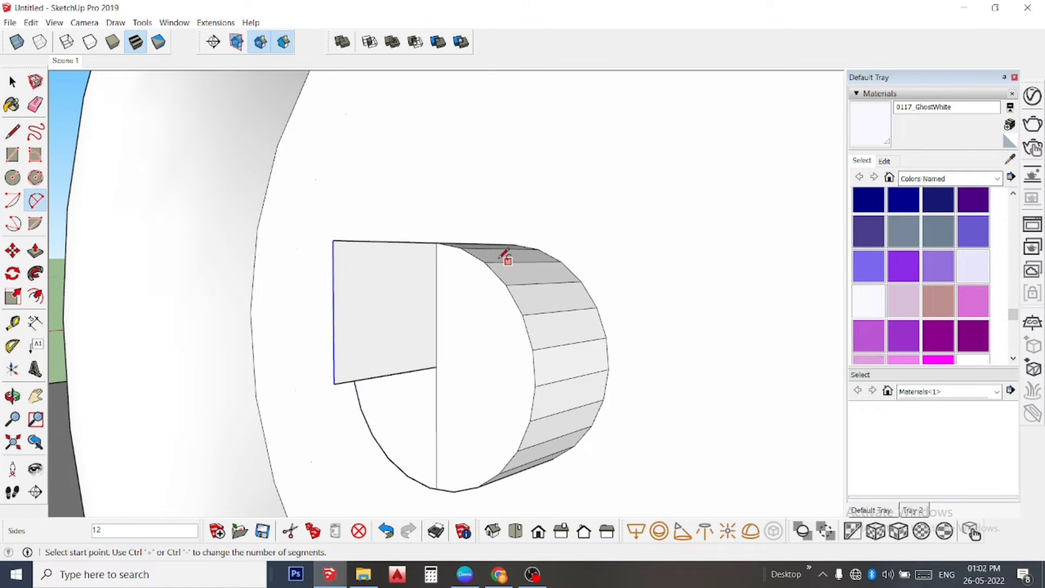
Draw a 2-point arc across the profile and erase the straight edges outside it.
left_click(441, 242)
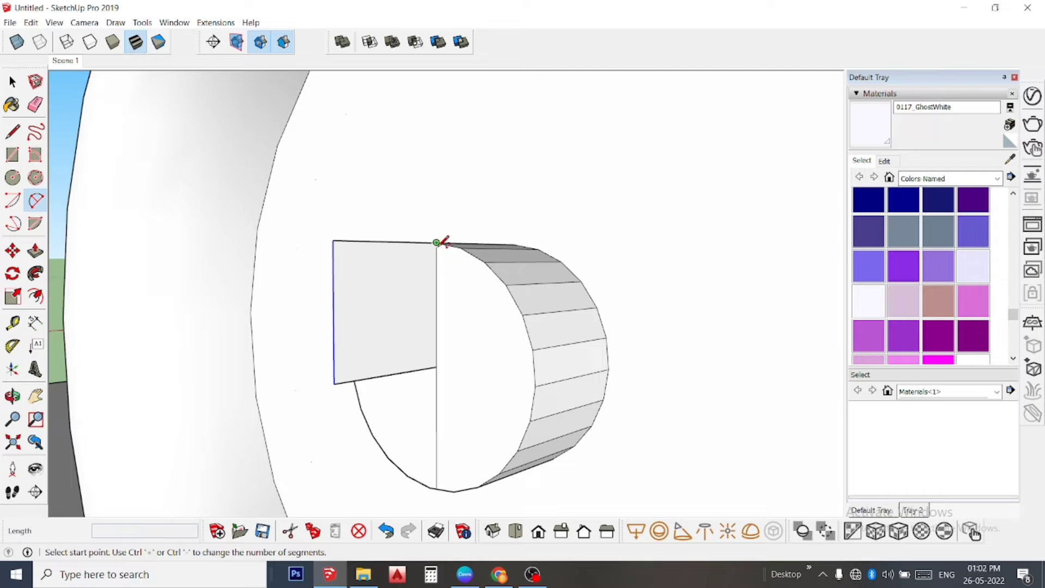
left_click(334, 383)
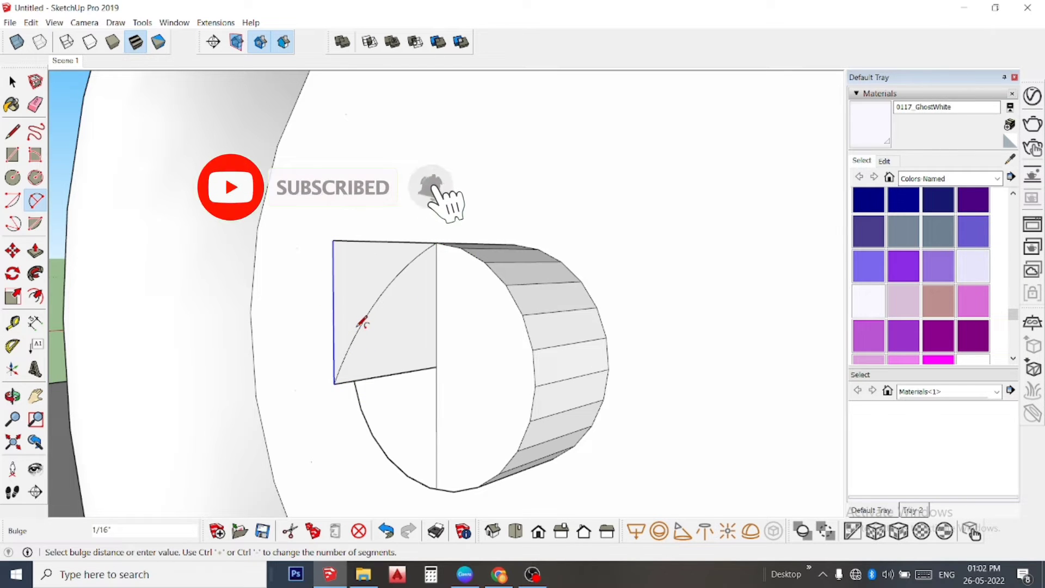
left_click(362, 322)
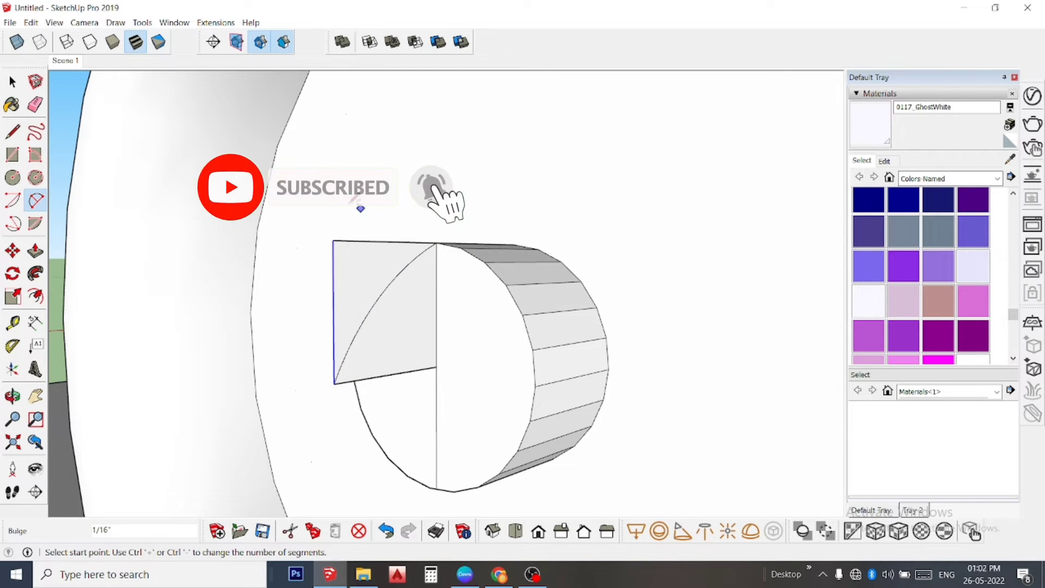
left_click(35, 104)
left_click_drag(362, 238, 301, 278)
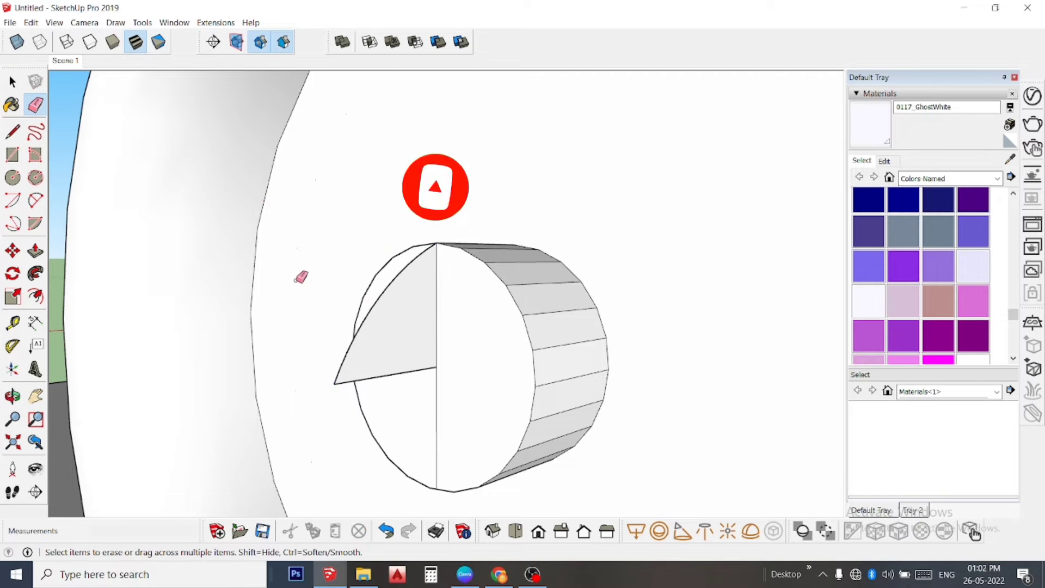
Erase the lower vertical edge below the wedge and select the cylinder's circular face.
scroll(382, 236, "down", 2)
scroll(381, 238, "down", 2)
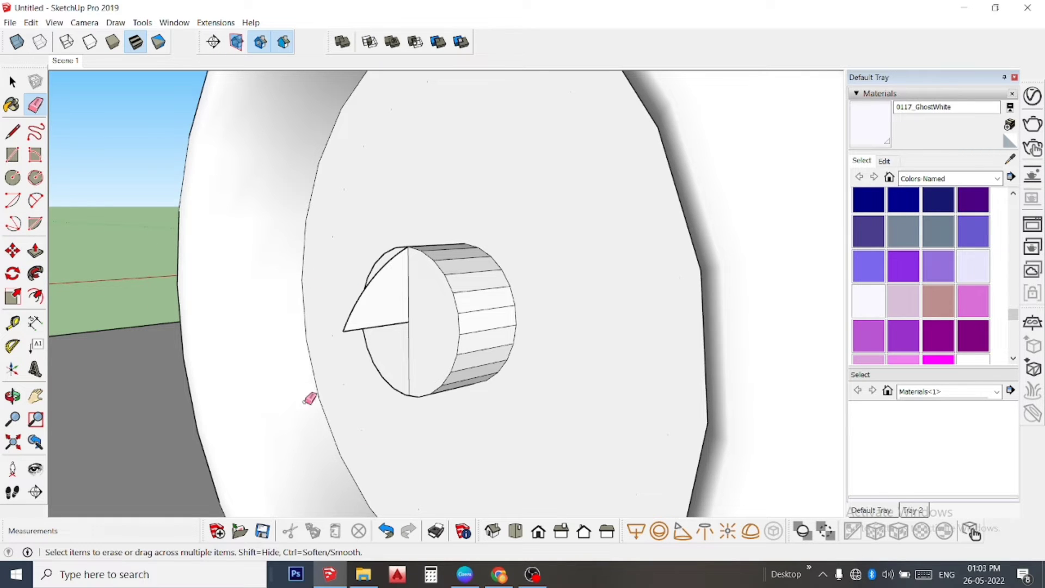
left_click(408, 349)
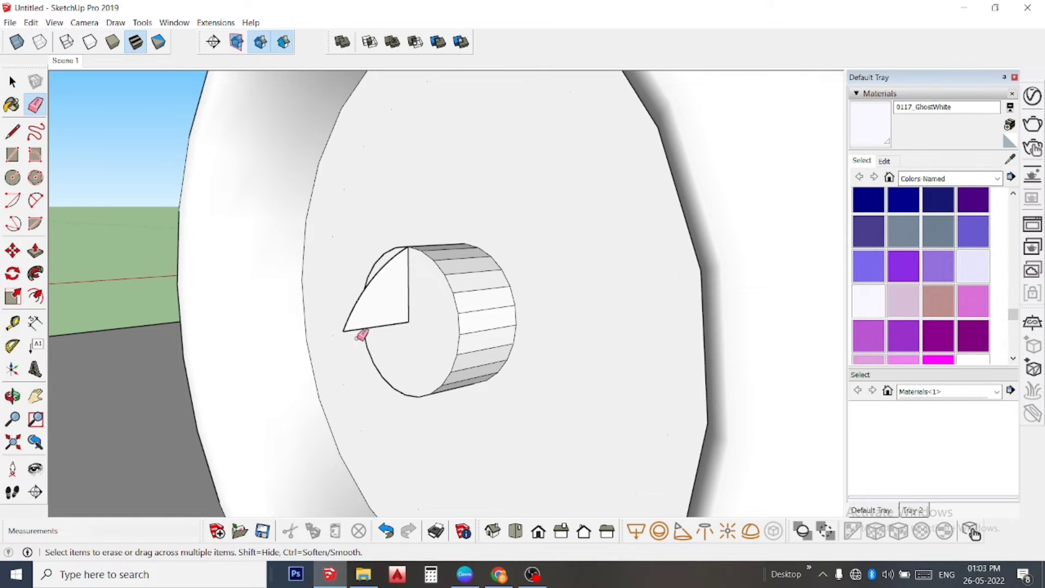
key("space")
left_click(416, 331)
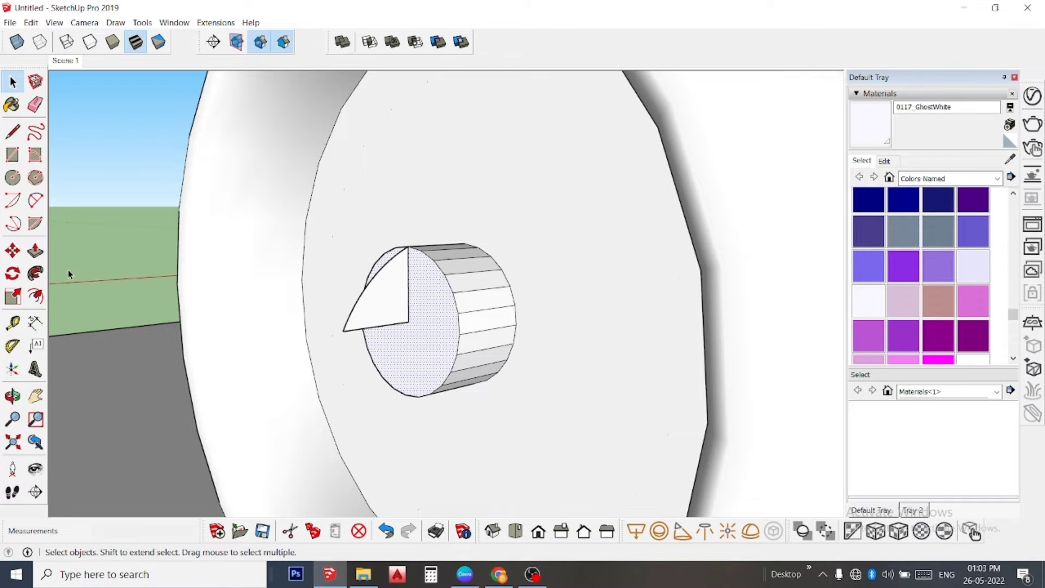
Use Follow Me to sweep the wedge profile around the circular face into a spinner nose.
left_click(36, 274)
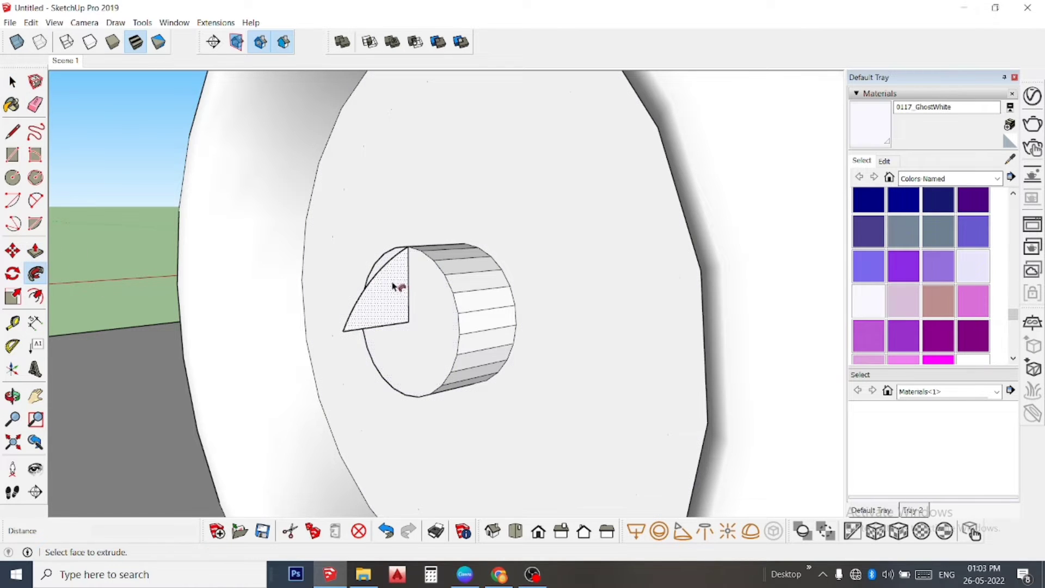
left_click(400, 298)
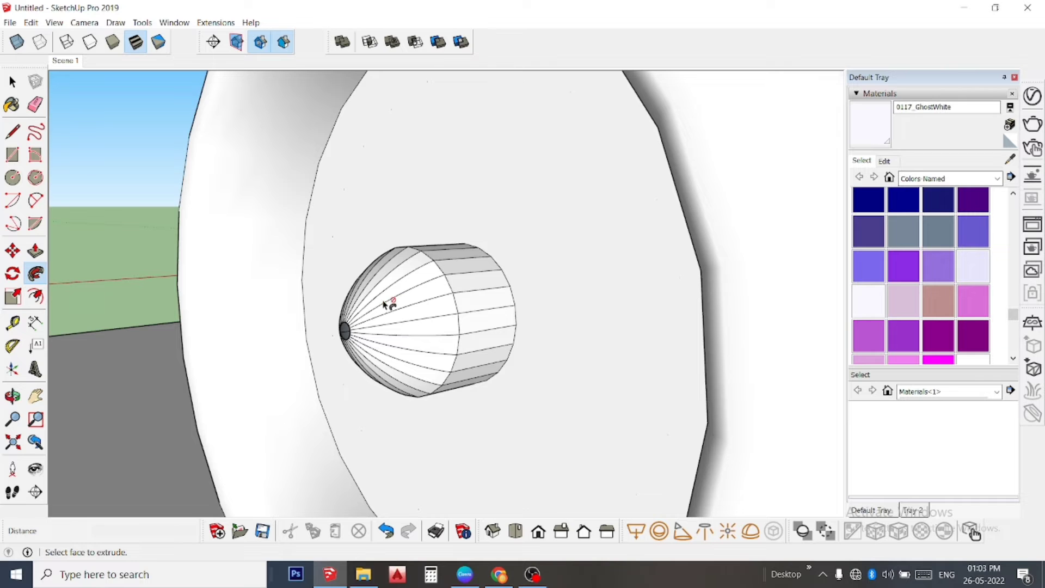
middle_click_drag(389, 303, 66, 175)
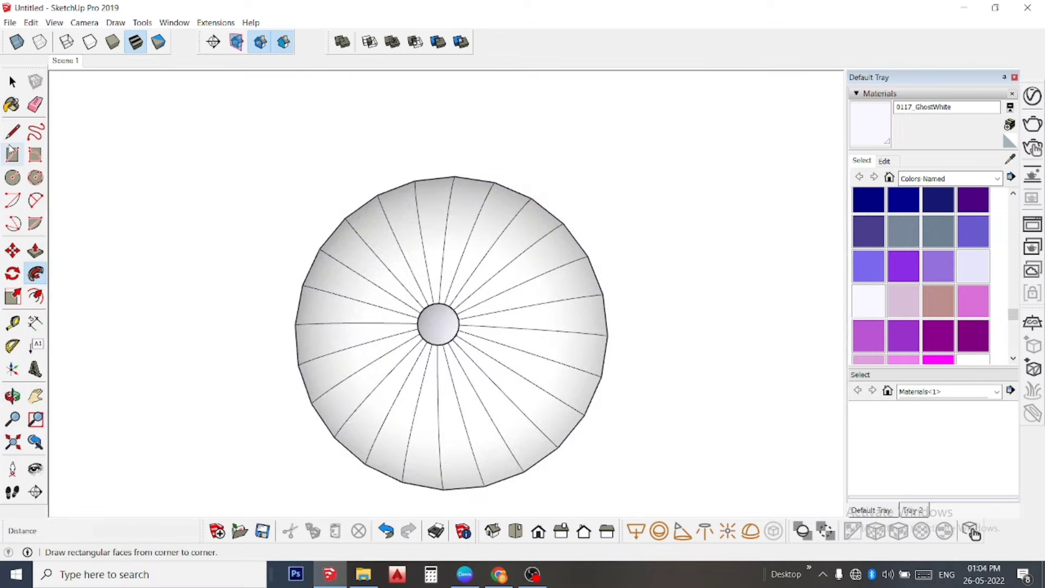
left_click(13, 132)
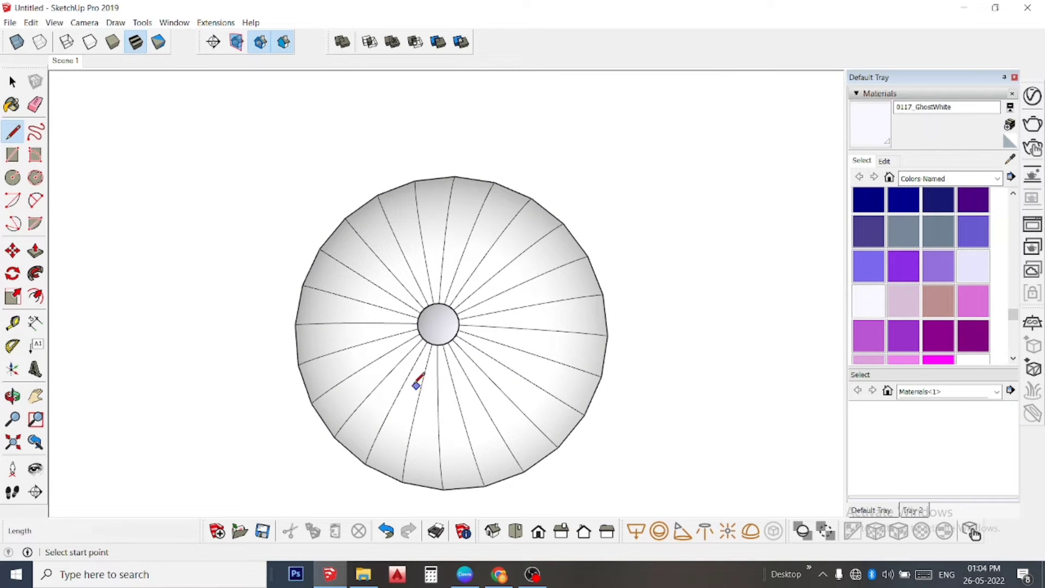
scroll(417, 383, "up", 1)
scroll(431, 333, "up", 1)
scroll(462, 346, "up", 2)
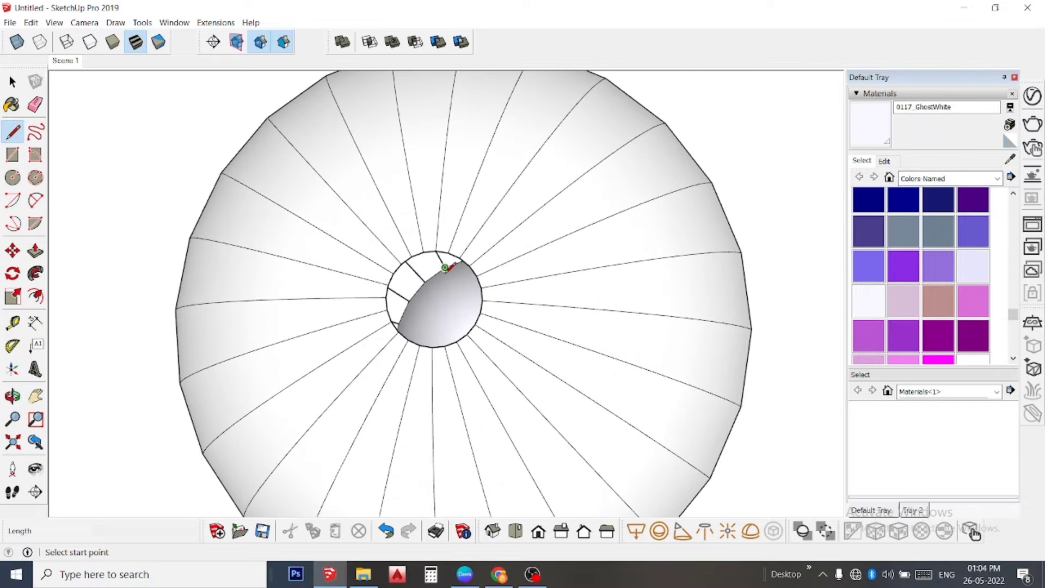
Cap the spinner's centre hole with a line across it, then erase that stray line.
left_click(436, 251)
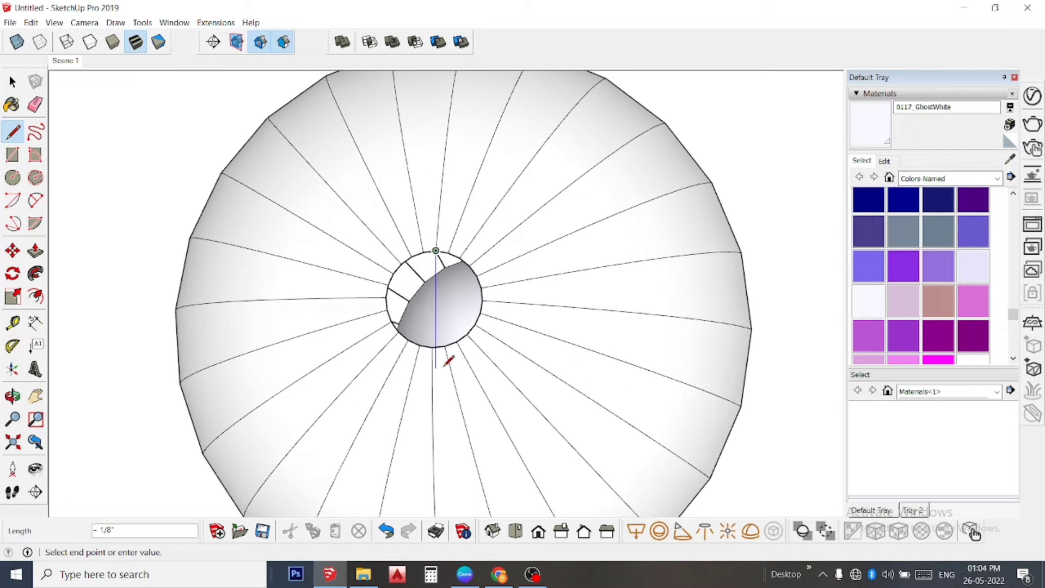
left_click(433, 346)
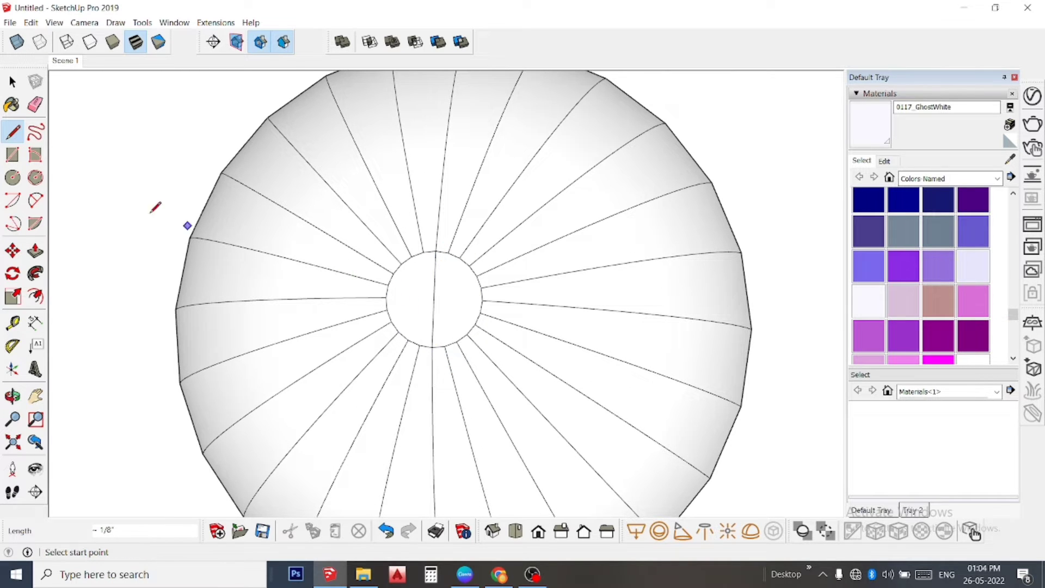
left_click(35, 104)
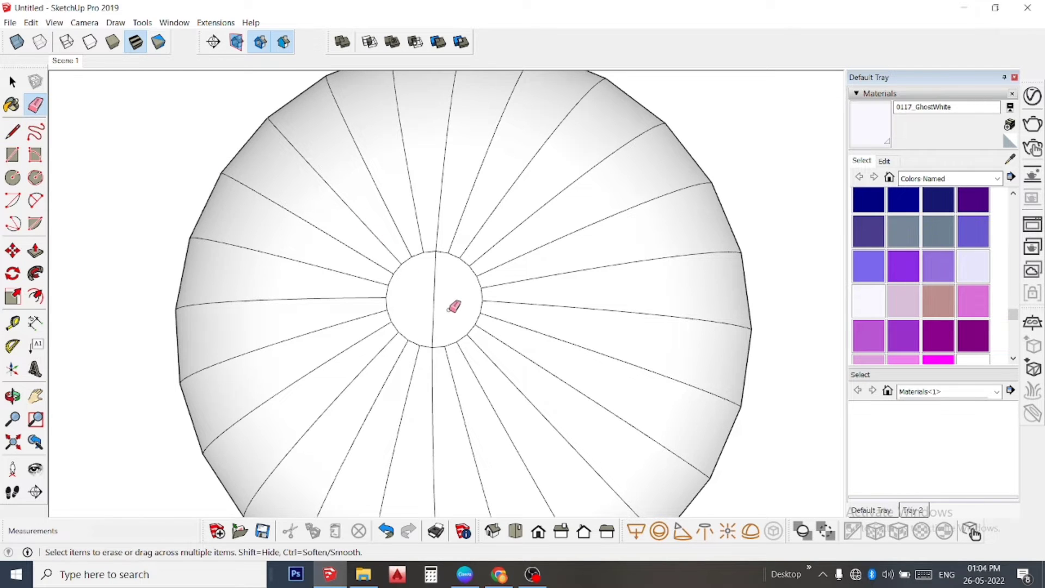
left_click(434, 298)
middle_click_drag(436, 296, 444, 306)
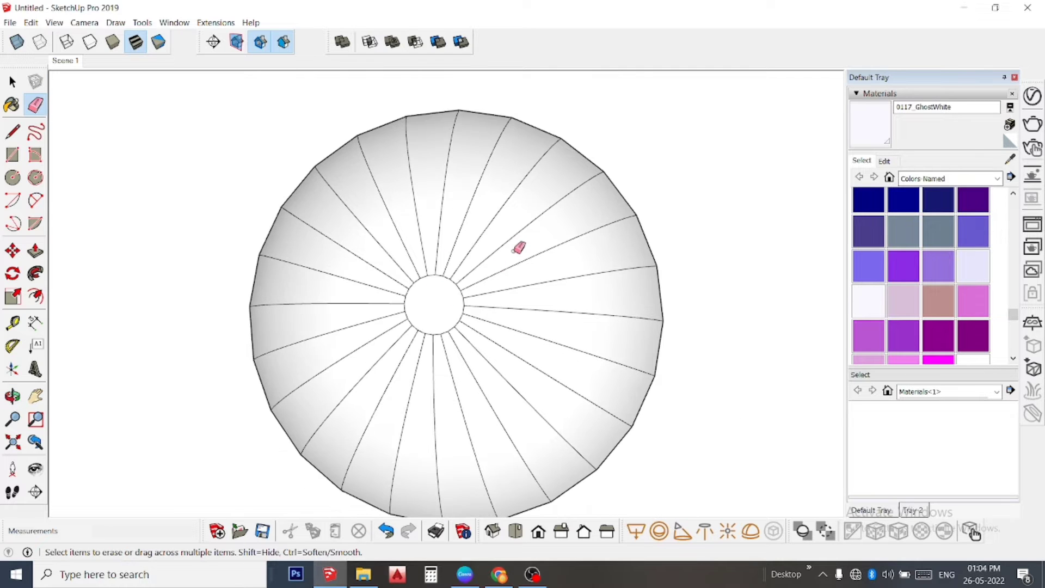
mouse_move(517, 245)
middle_mouse_down()
mouse_move(436, 285)
mouse_move(330, 314)
middle_mouse_up()
scroll(382, 276, "down", 1)
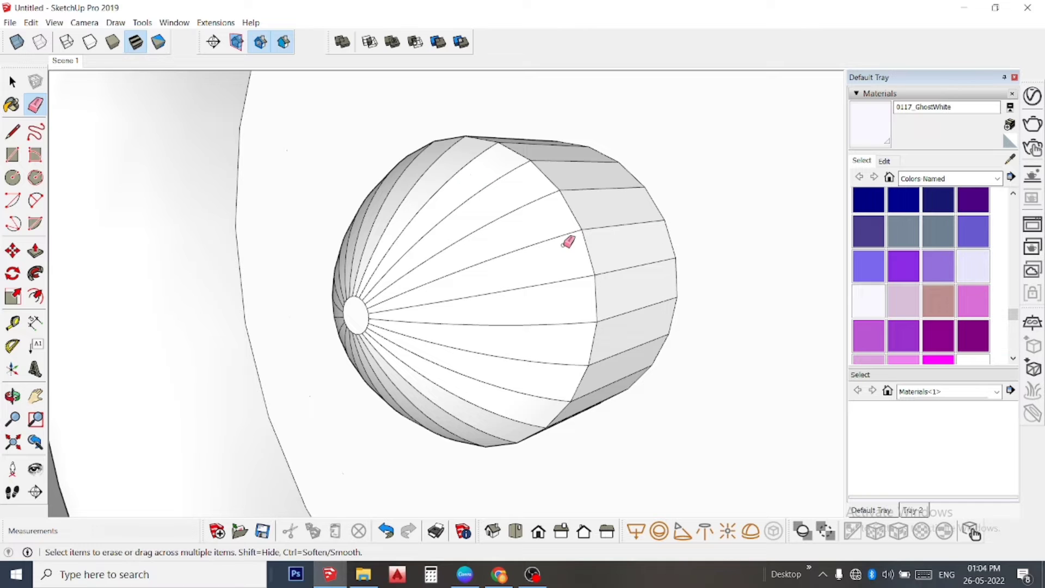
key("space")
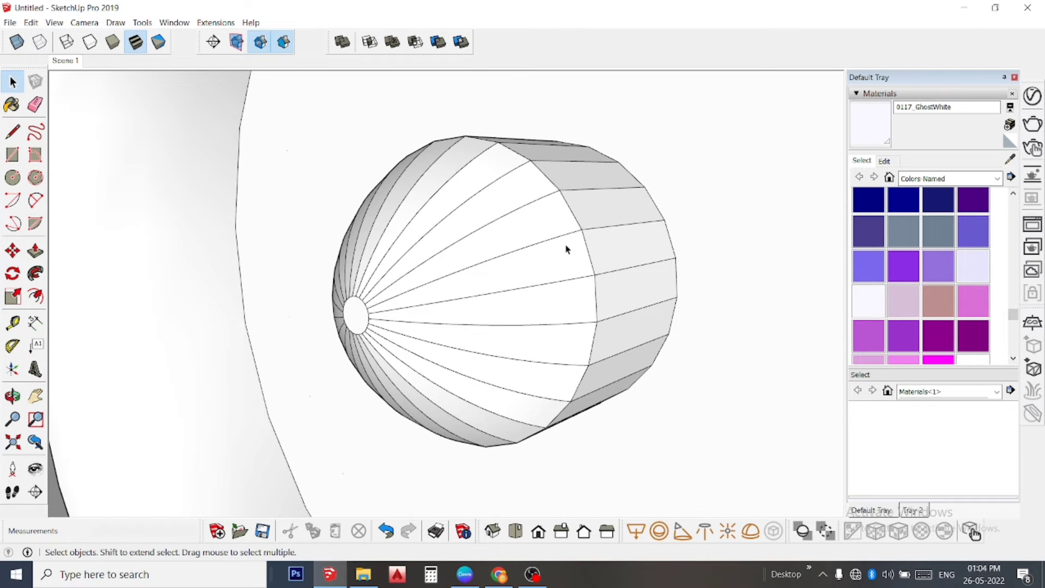
Select all geometry and enable Smooth normals in Soften Edges to hide the spinner's facets.
left_click(567, 245)
key("ctrl+a")
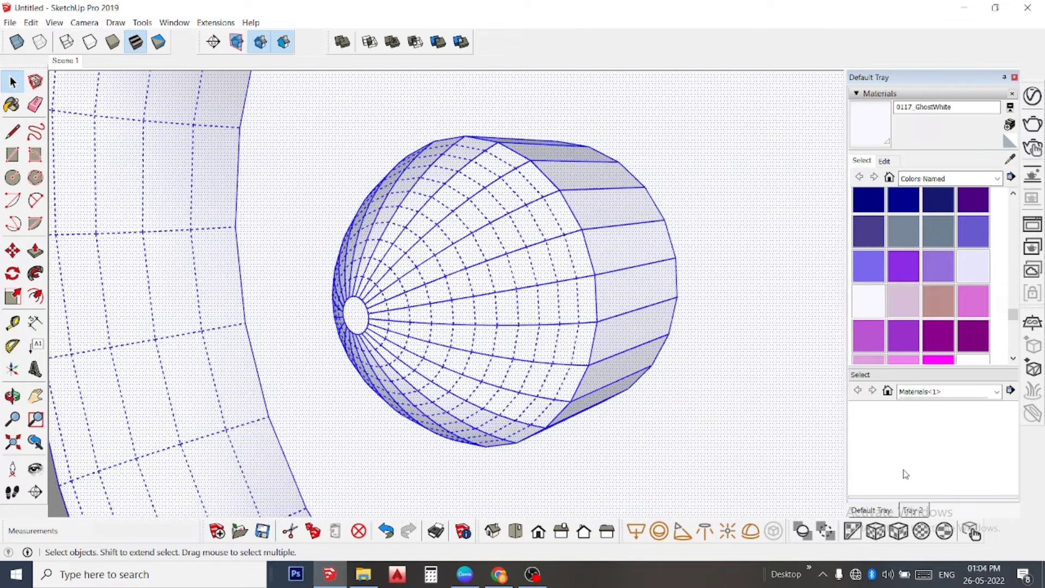
left_click(926, 512)
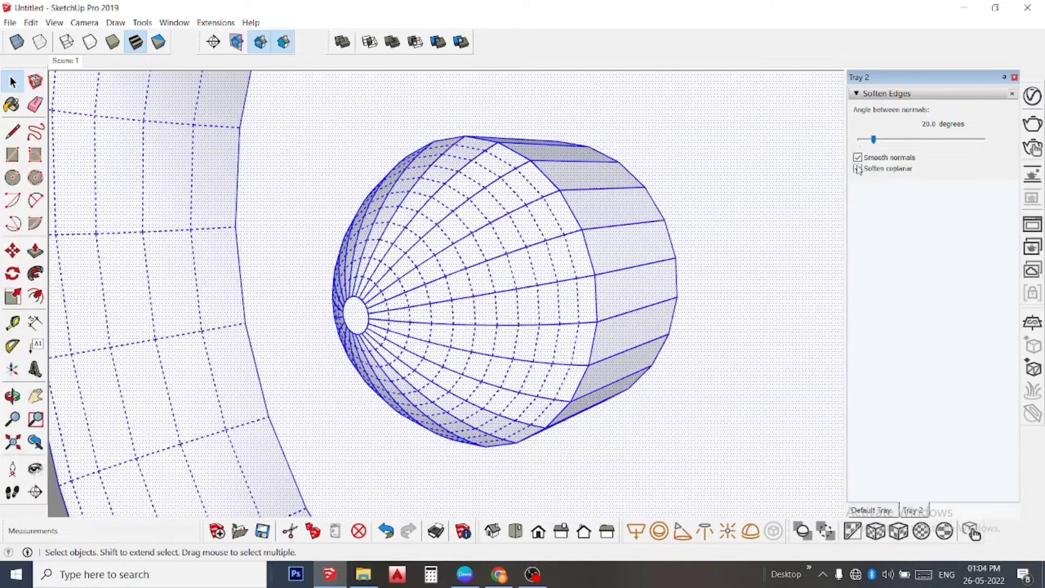
key("ctrl+t")
key("ctrl+a")
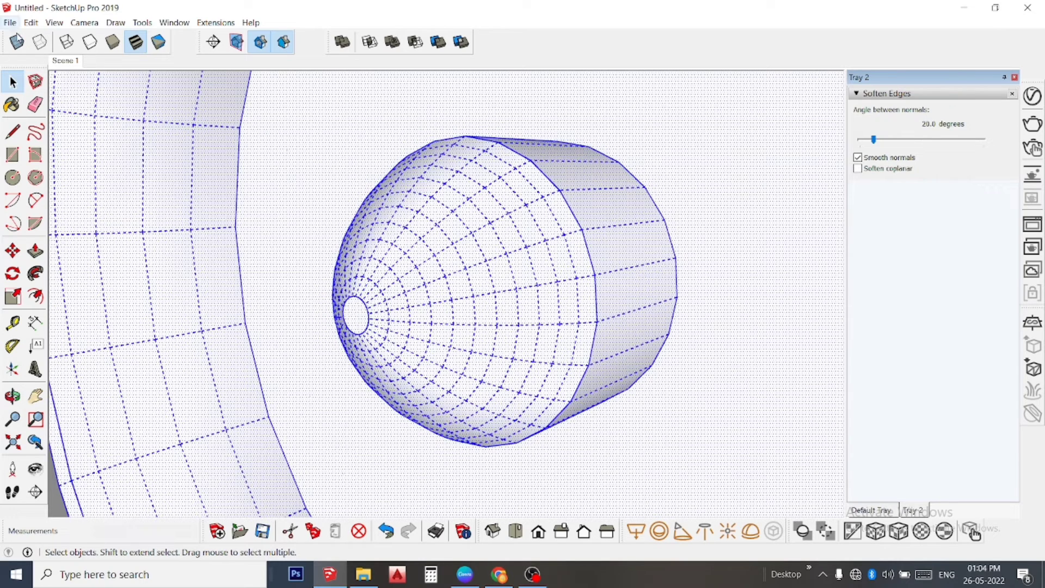
left_click(364, 173)
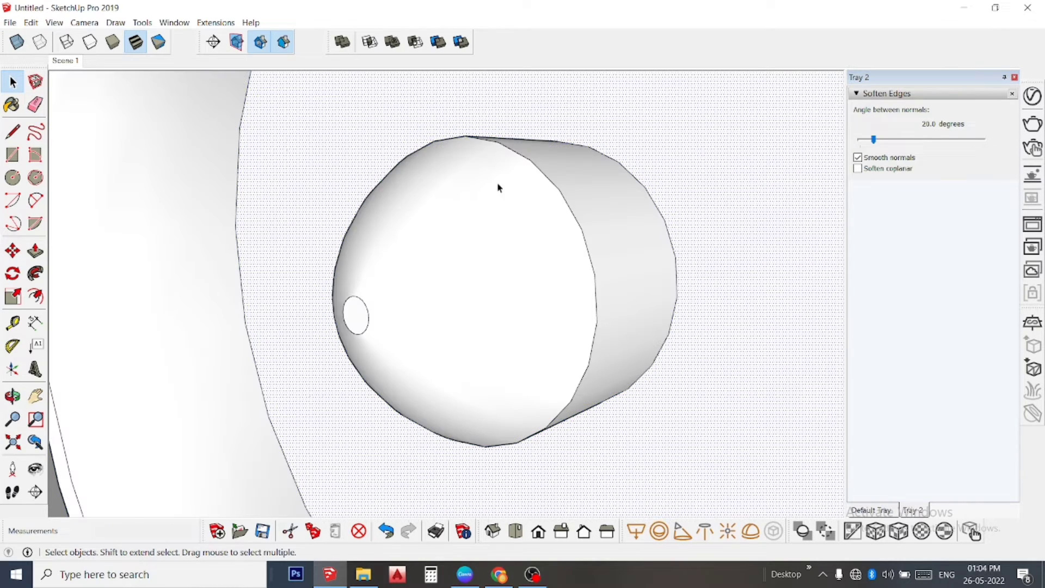
scroll(566, 219, "down", 2)
scroll(567, 219, "down", 2)
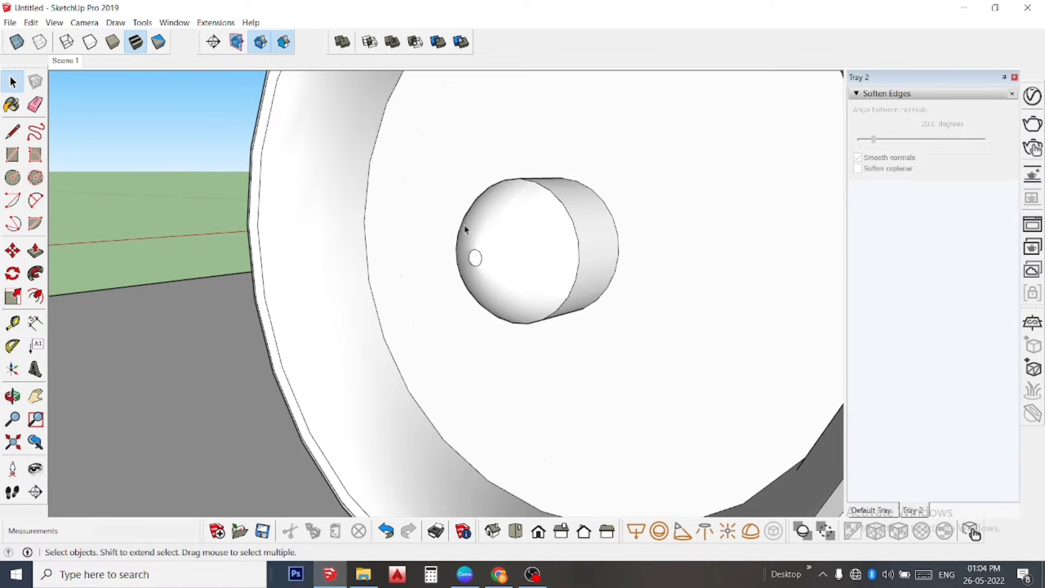
scroll(473, 243, "up", 1)
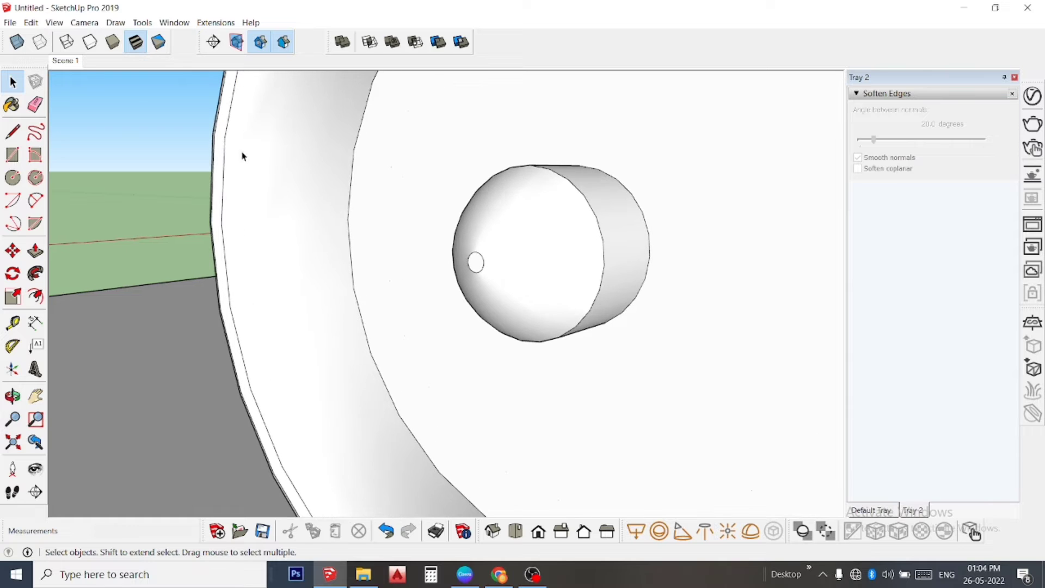
left_click(36, 108)
scroll(476, 262, "up", 2)
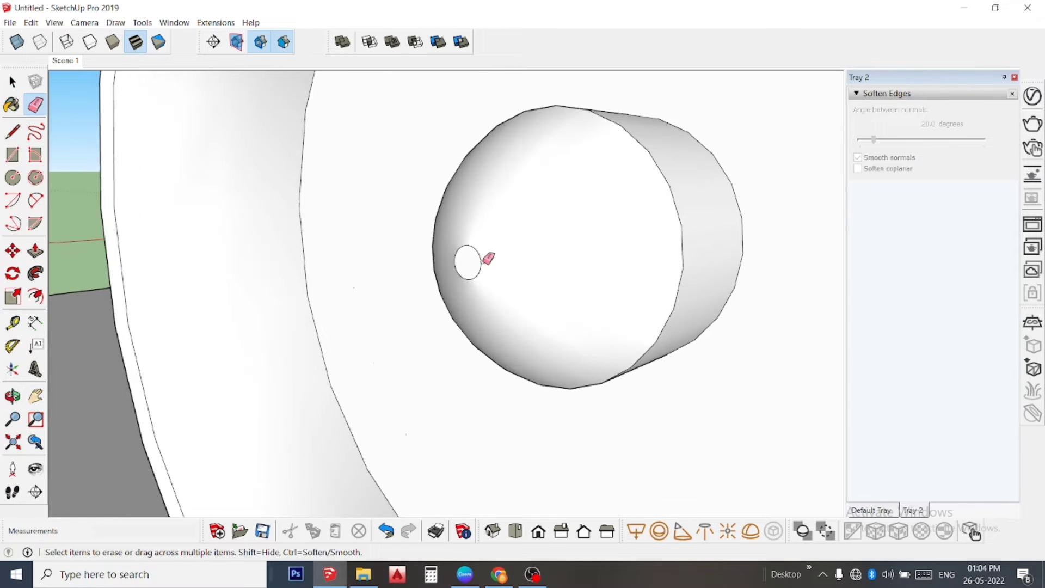
left_click_drag(480, 246, 474, 265)
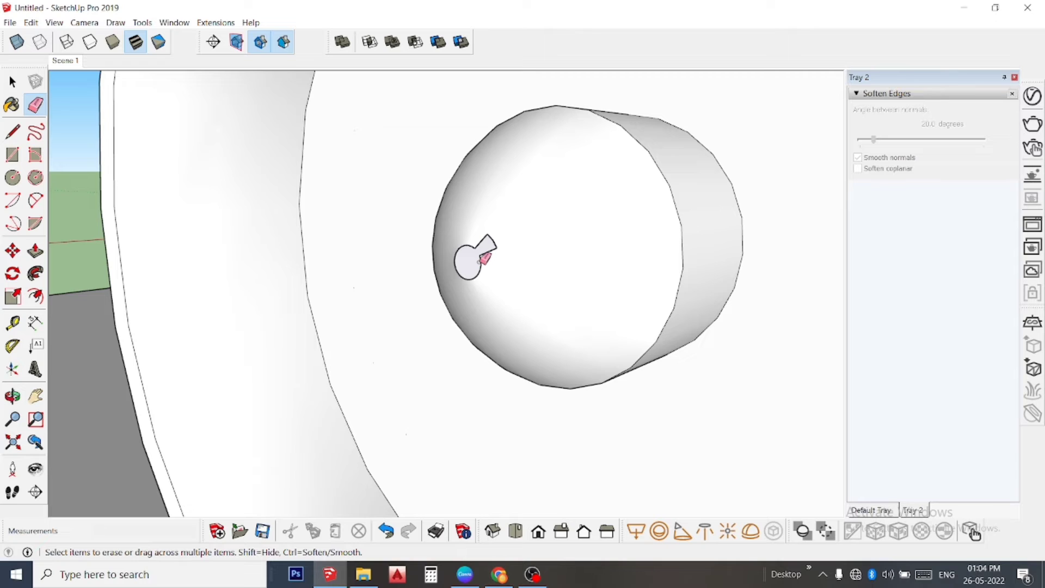
key("ctrl+z")
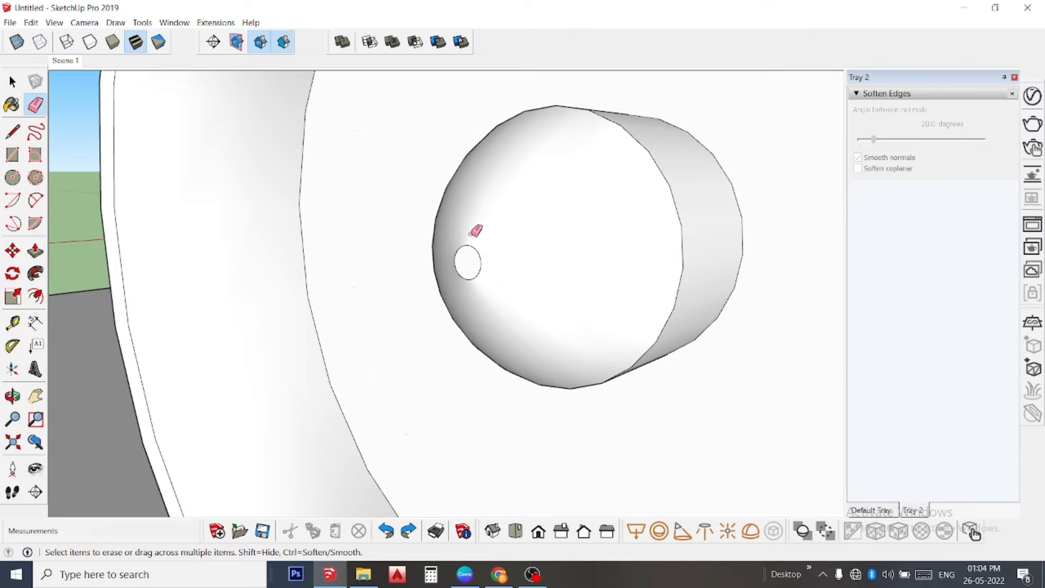
mouse_move(480, 251)
left_mouse_down()
mouse_move(471, 270)
mouse_move(470, 253)
left_mouse_up()
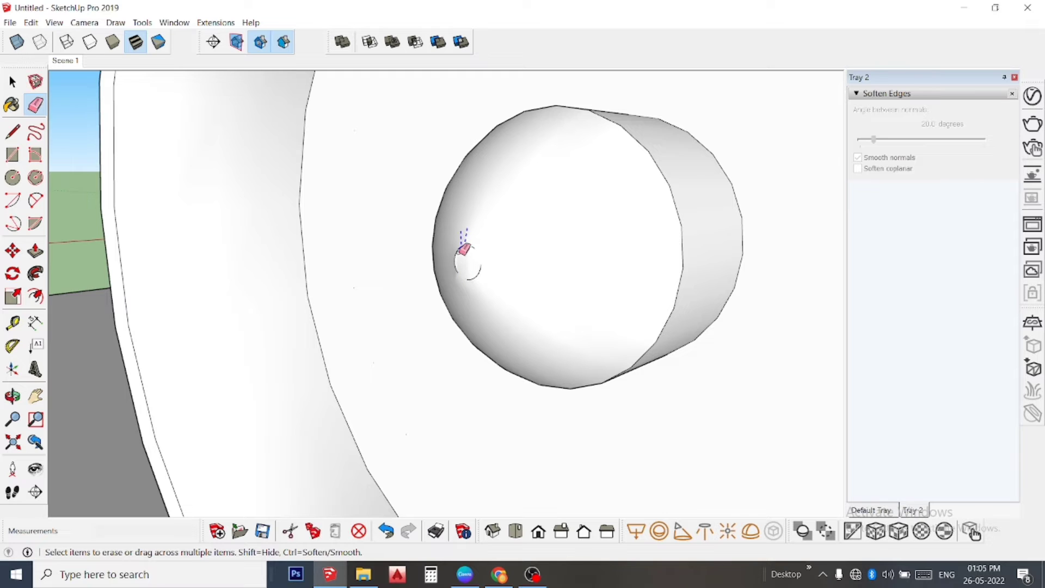
scroll(488, 252, "up", 1)
scroll(482, 255, "up", 1)
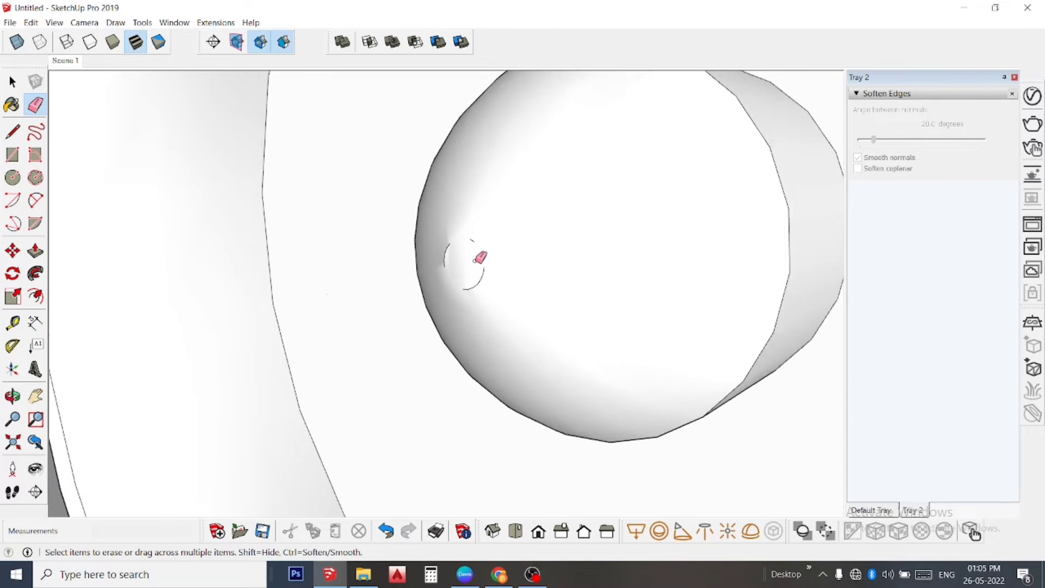
scroll(481, 257, "up", 1)
left_click(472, 233)
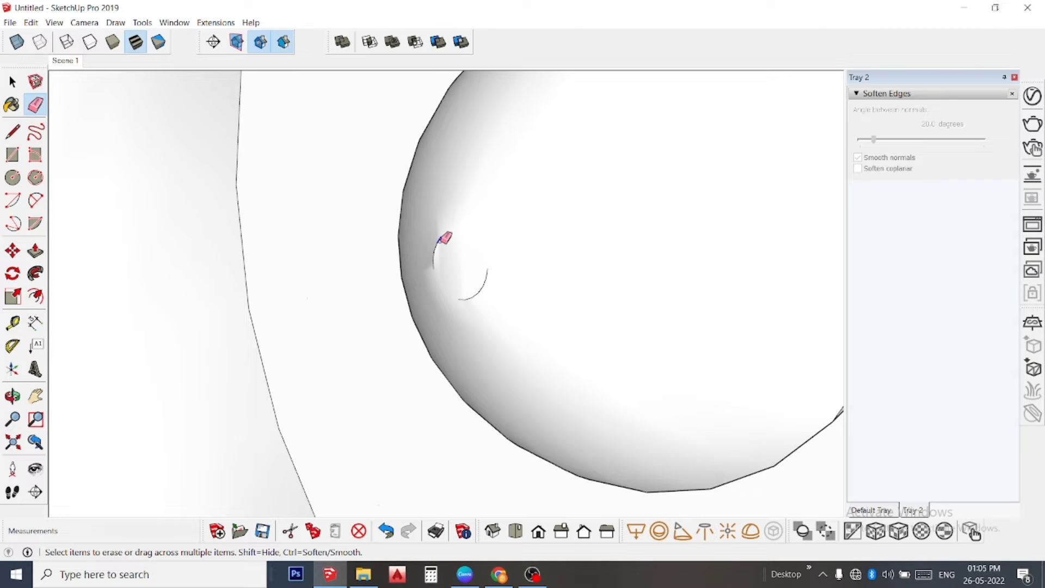
left_click_drag(434, 273, 434, 272)
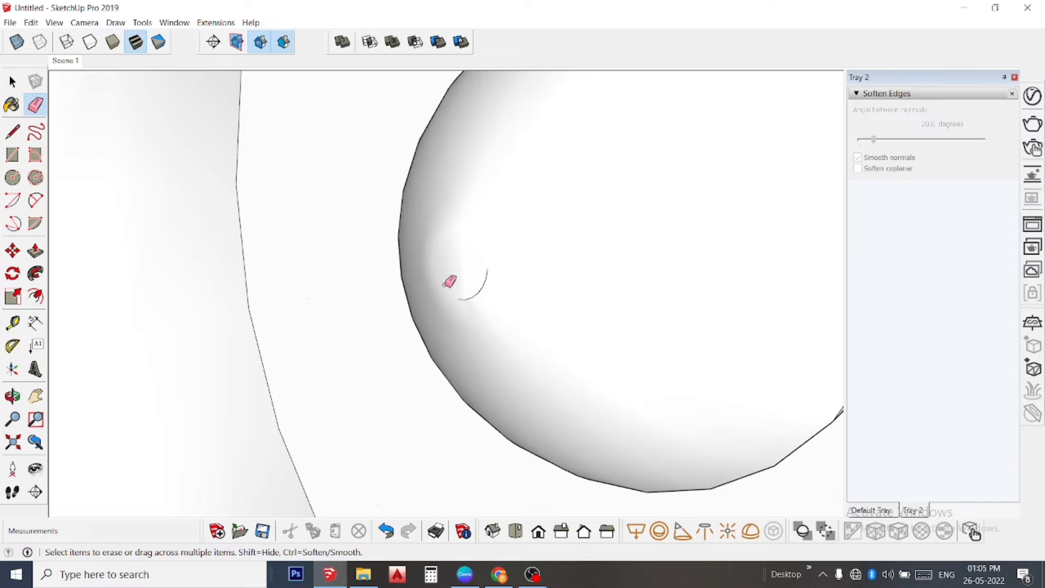
left_click_drag(492, 273, 469, 303)
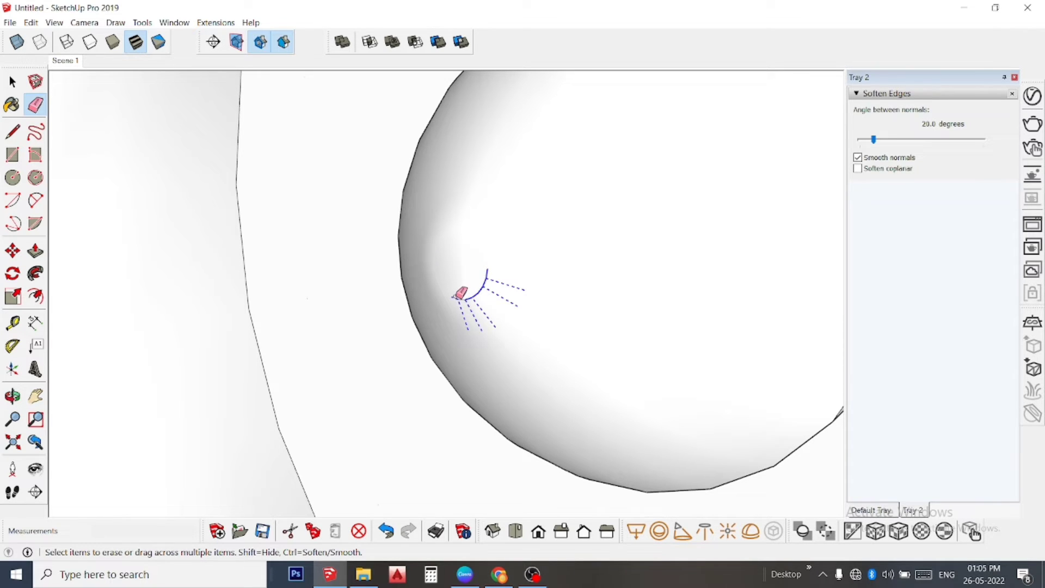
left_click_drag(469, 305, 478, 297)
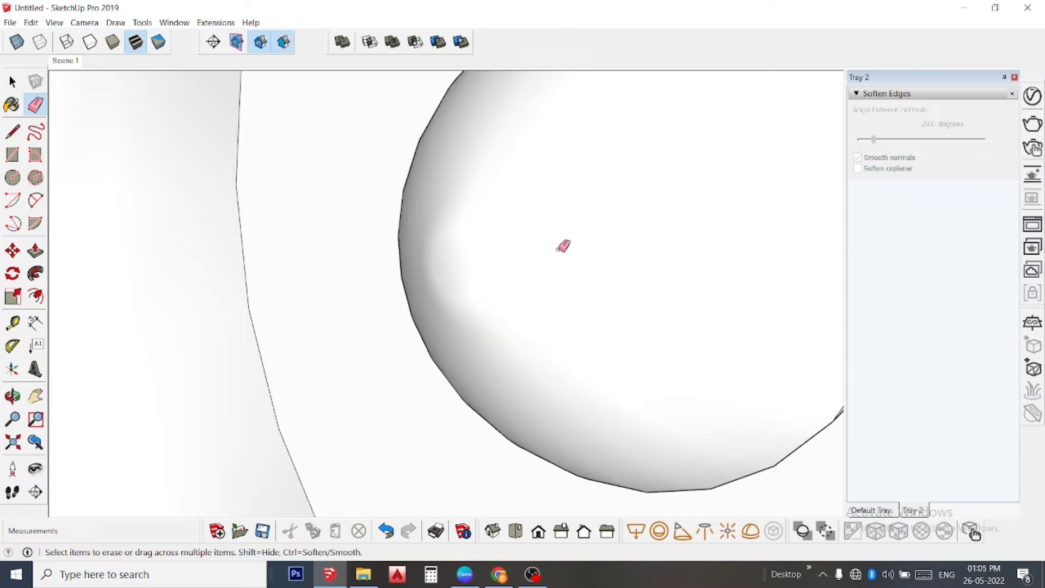
middle_click_drag(563, 245, 642, 269)
scroll(643, 269, "down", 2)
scroll(626, 268, "down", 2)
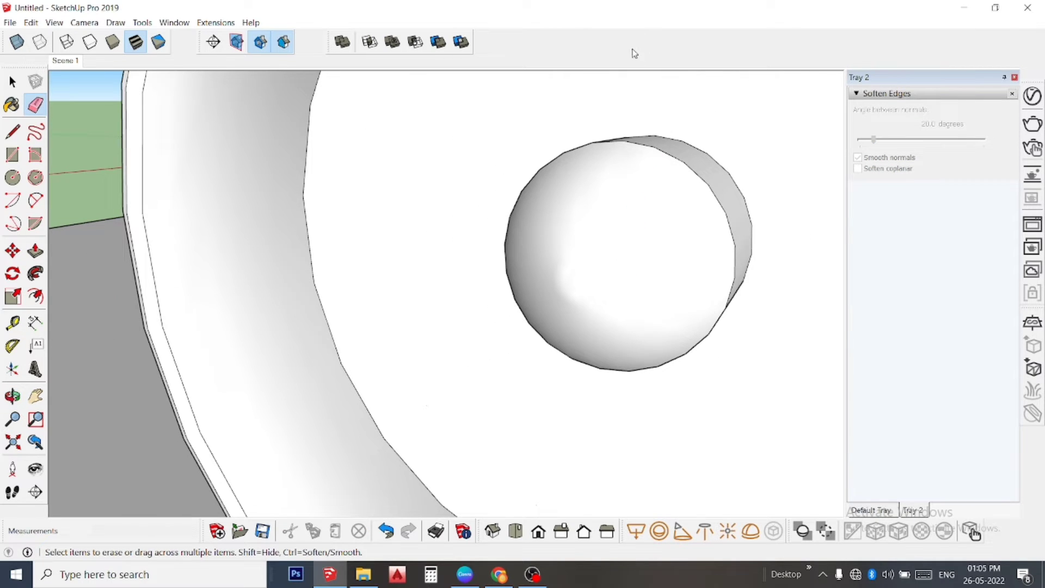
mouse_move(700, 245)
middle_mouse_down()
mouse_move(619, 304)
mouse_move(561, 378)
mouse_move(768, 365)
mouse_move(782, 324)
mouse_move(757, 329)
middle_mouse_up()
scroll(563, 370, "down", 2)
scroll(595, 369, "up", 3)
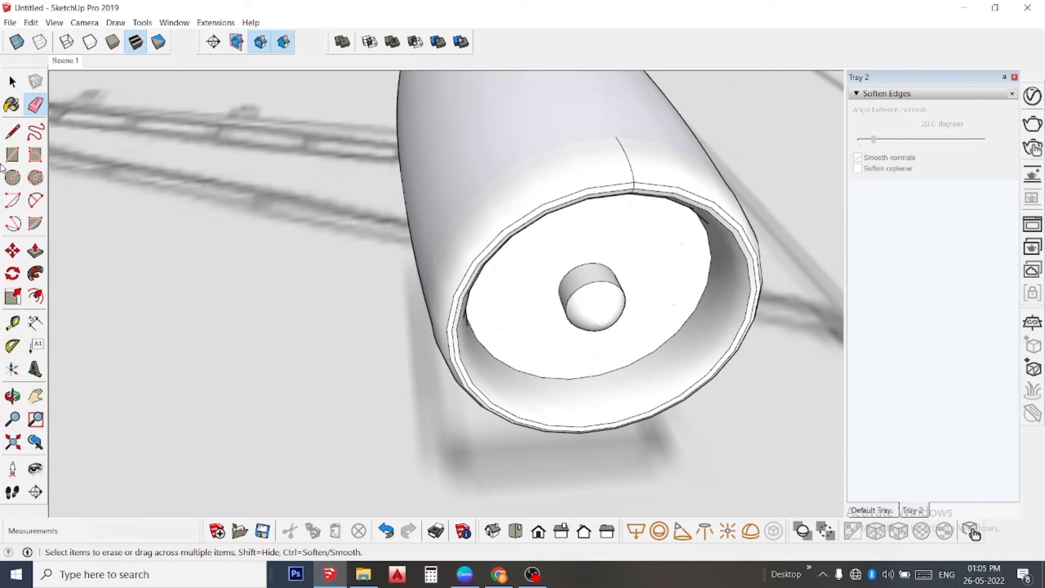
Draw a vertical edge from the intake face's top rim down, erasing the piece below the spinner.
left_click(8, 131)
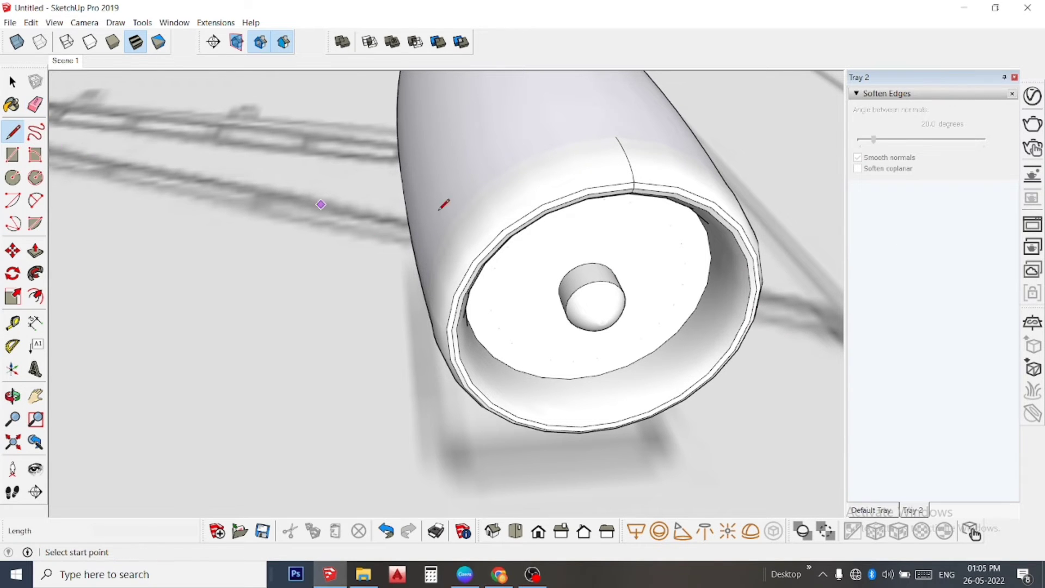
middle_click_drag(595, 198, 569, 72)
scroll(598, 168, "up", 3)
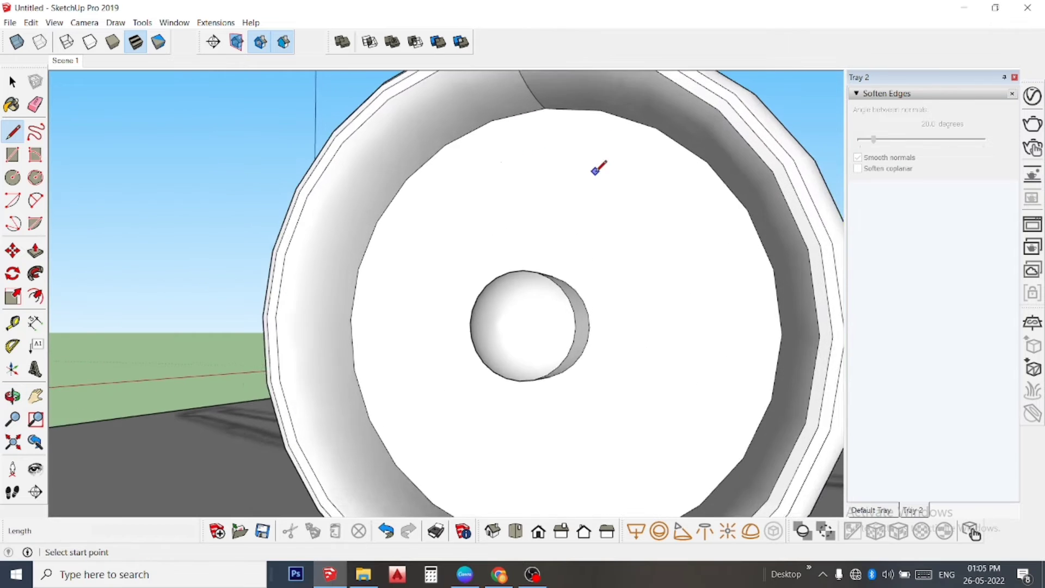
scroll(597, 168, "up", 1)
left_click(539, 100)
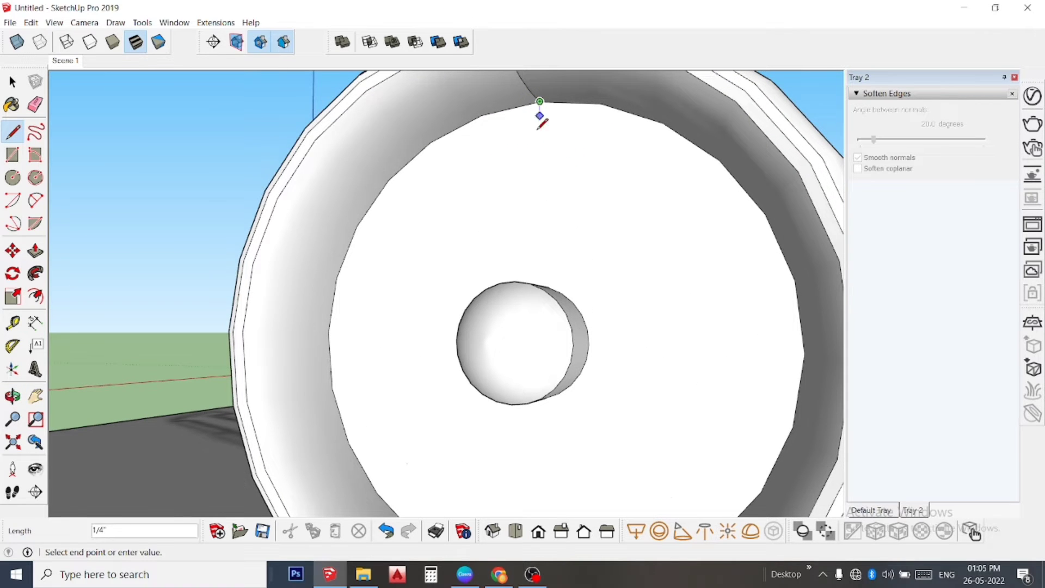
mouse_move(539, 256)
middle_mouse_down()
mouse_move(556, 310)
mouse_move(606, 311)
middle_mouse_up()
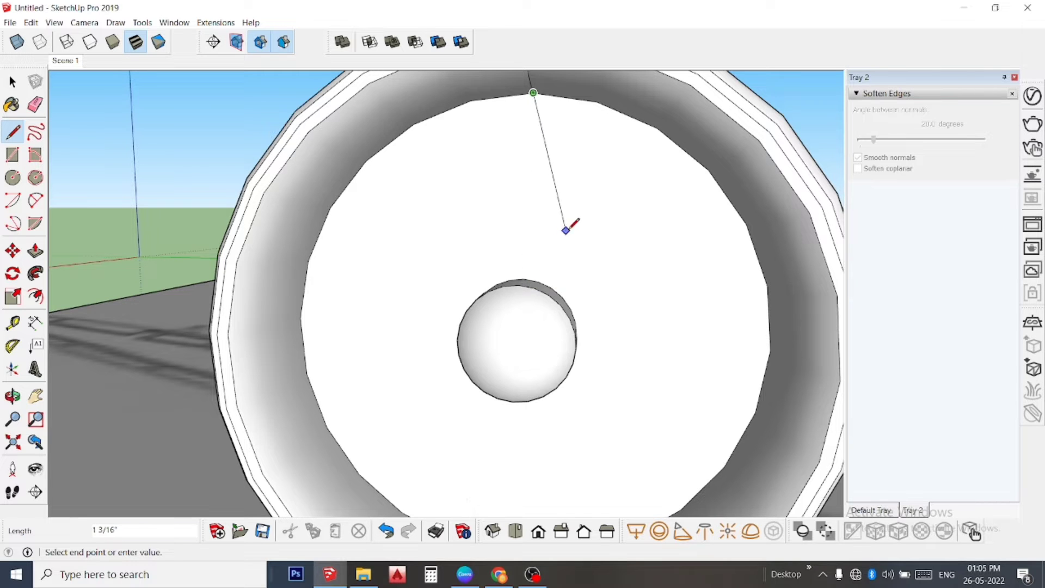
scroll(583, 224, "down", 2)
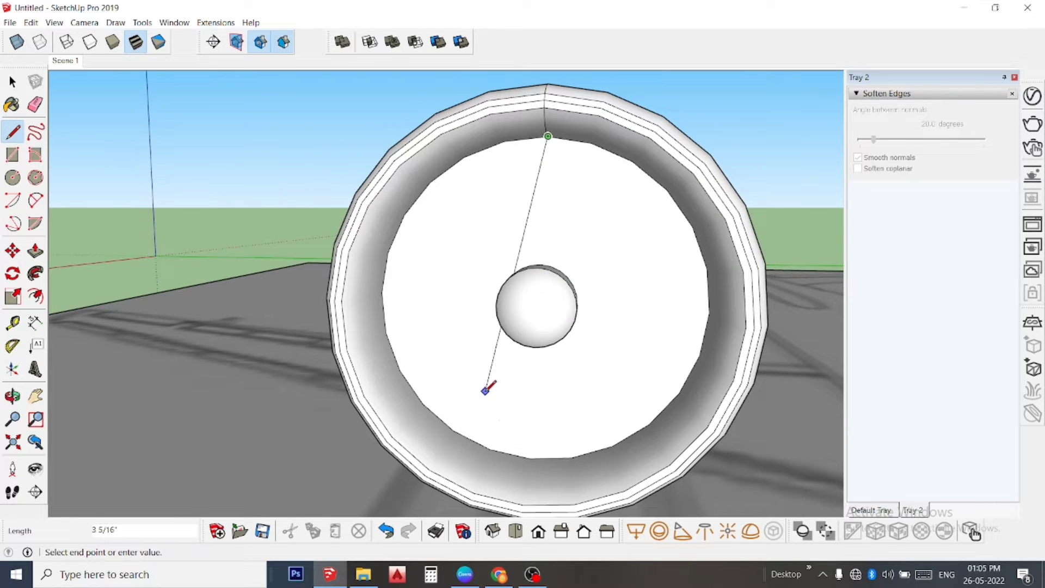
left_click(541, 402)
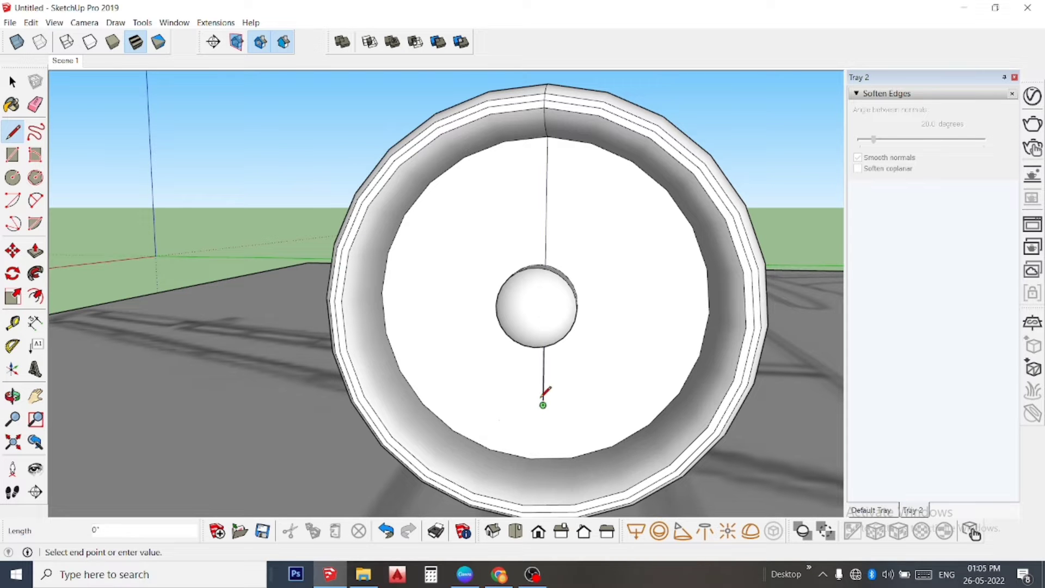
middle_click_drag(543, 403, 603, 374)
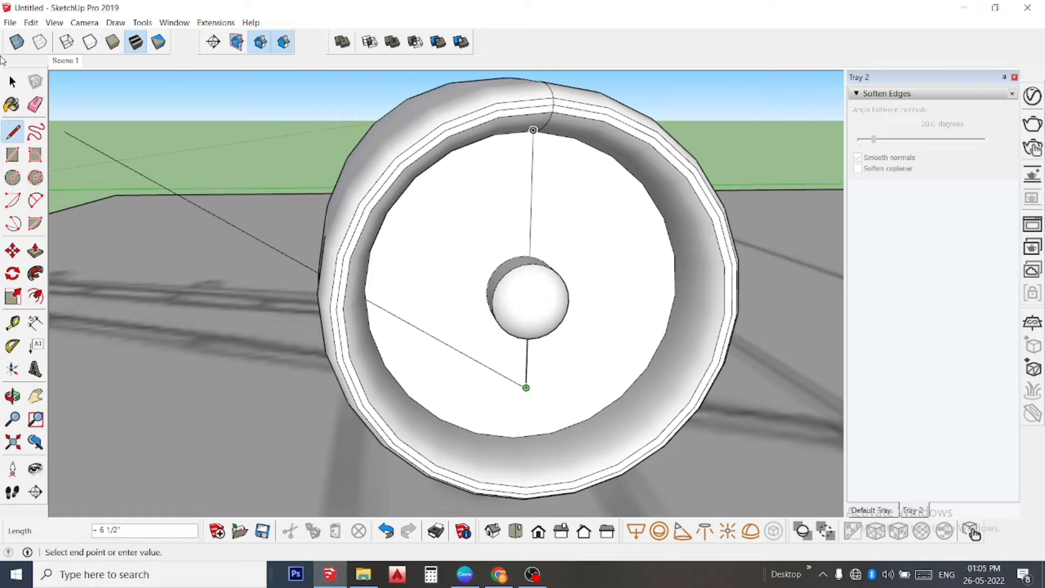
left_click(35, 104)
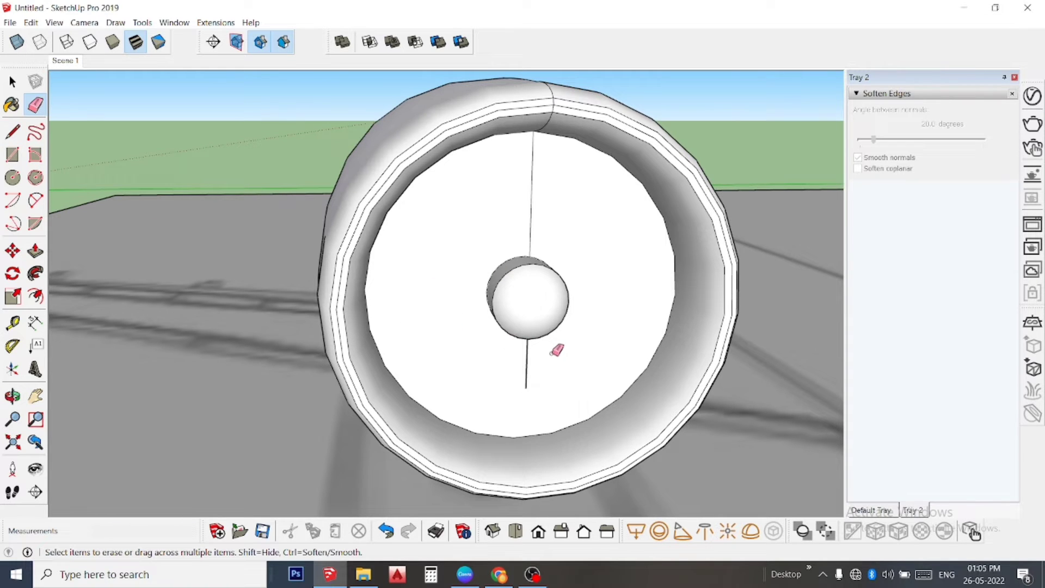
left_click_drag(555, 350, 490, 373)
Copy the vertical edge to a spot left of the engine nacelle.
key("space")
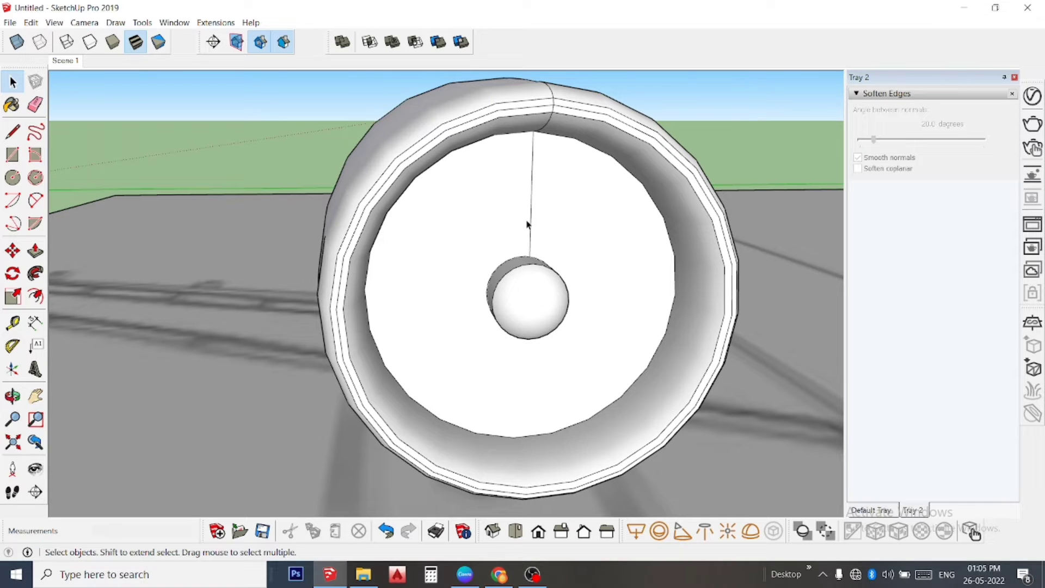
left_click(532, 228)
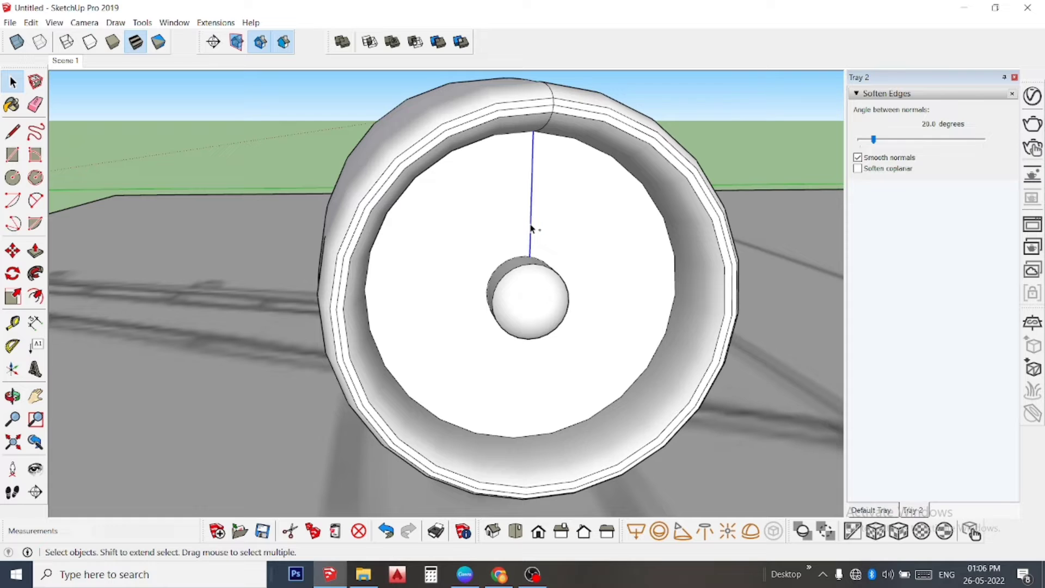
key("ctrl+v")
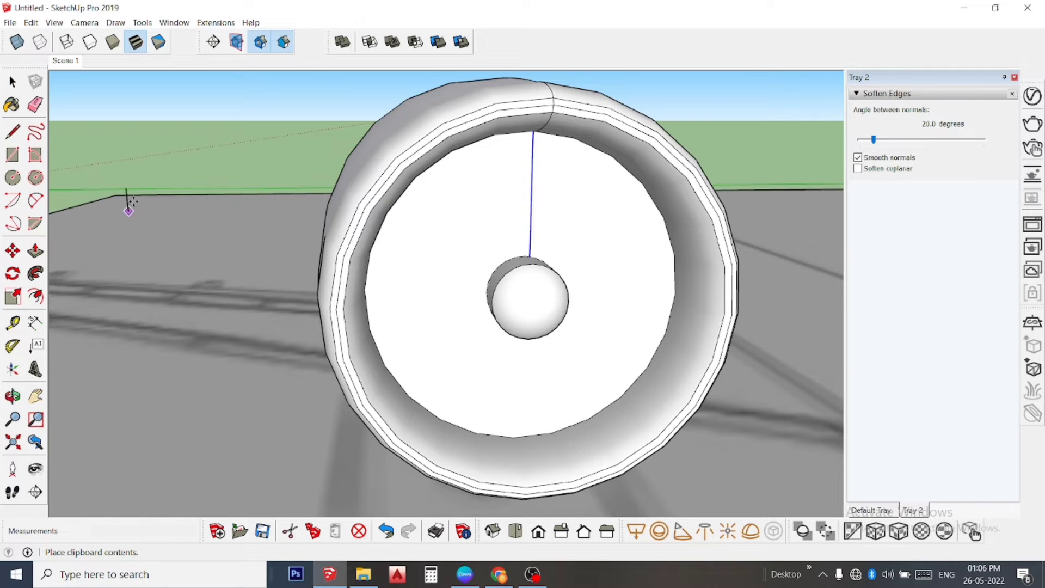
key("Escape")
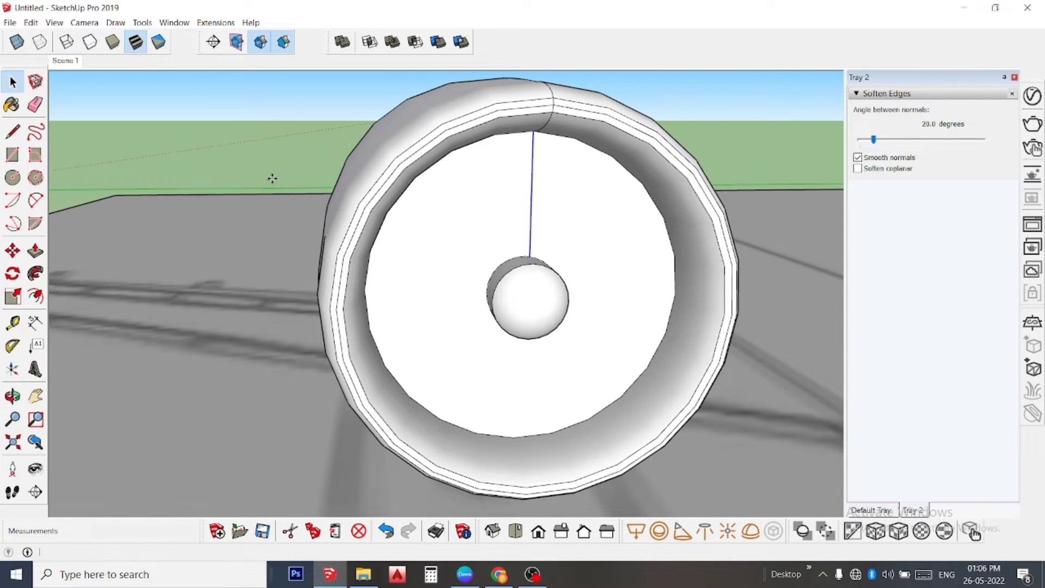
left_click(13, 253)
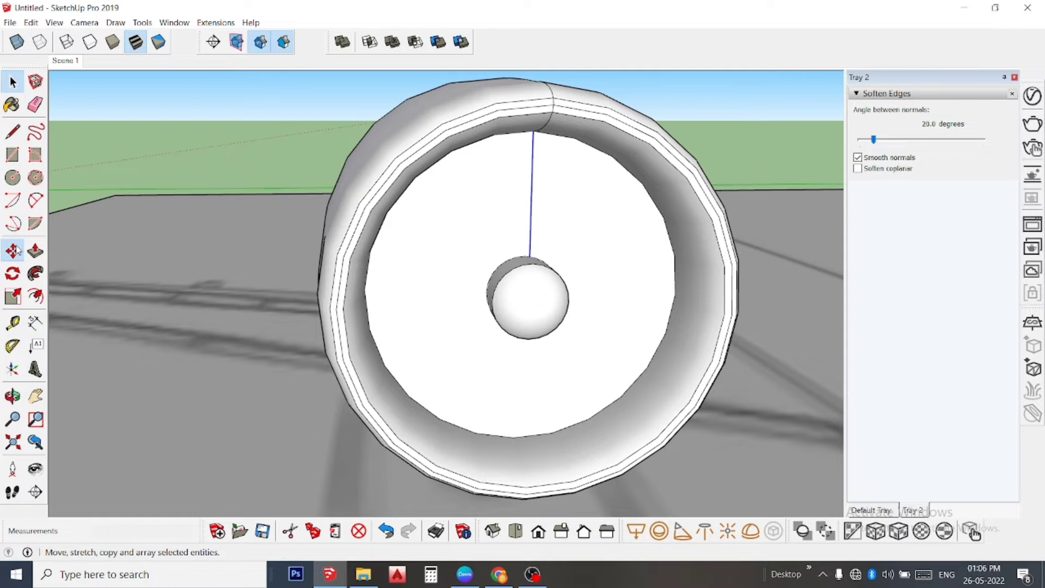
left_click(536, 183)
key("ctrl")
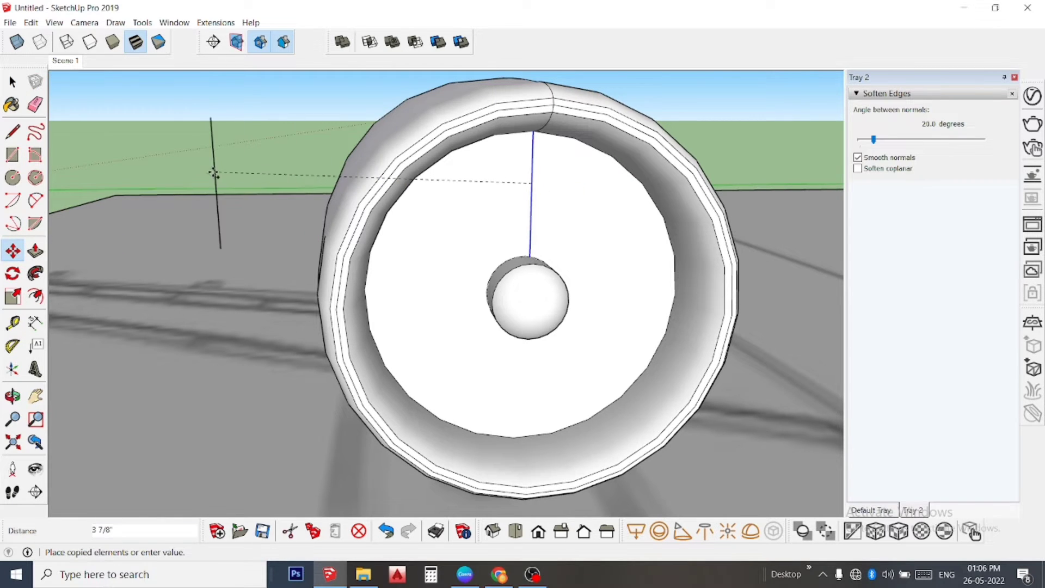
left_click(192, 189)
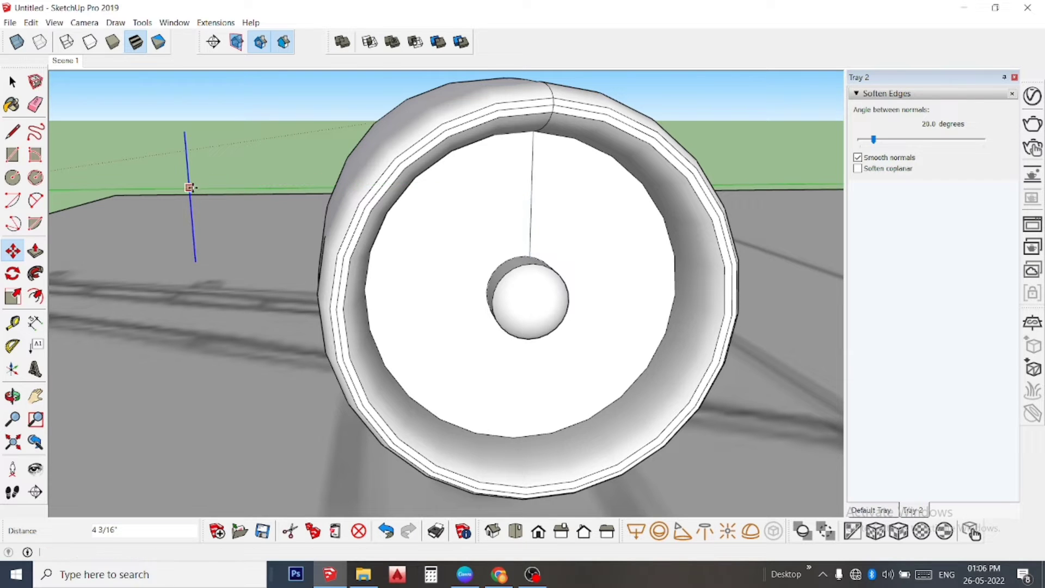
key("Escape")
Make a second parallel copy of that edge at a distance of 1.
left_click(209, 154, "ctrl")
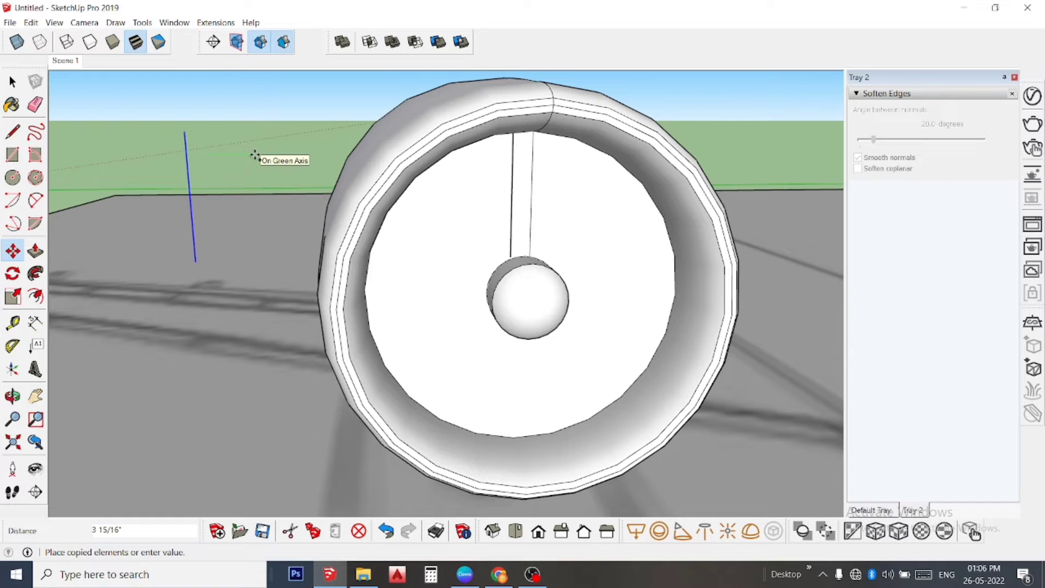
type("1")
key("Return")
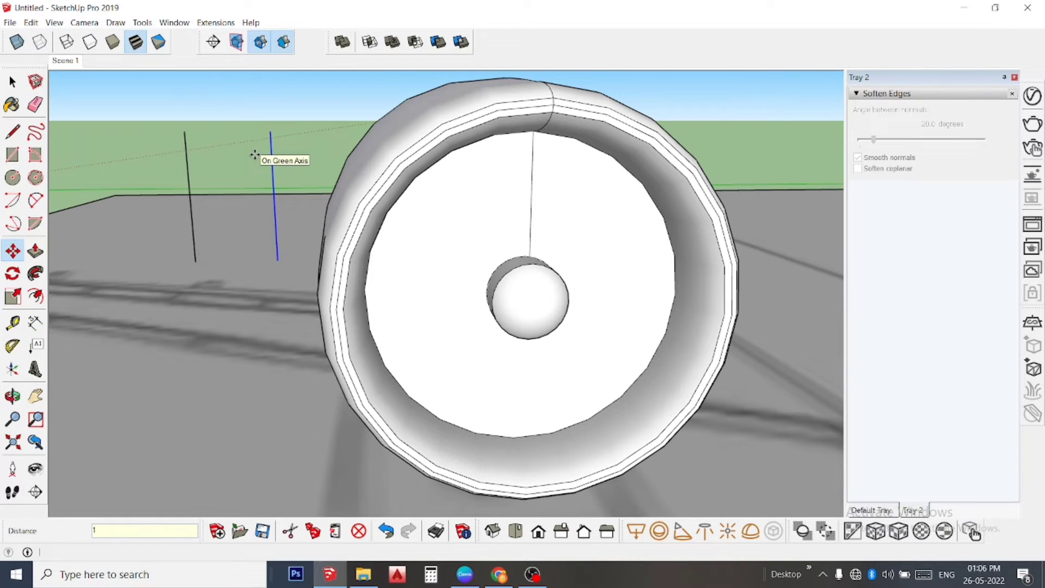
left_click(12, 81)
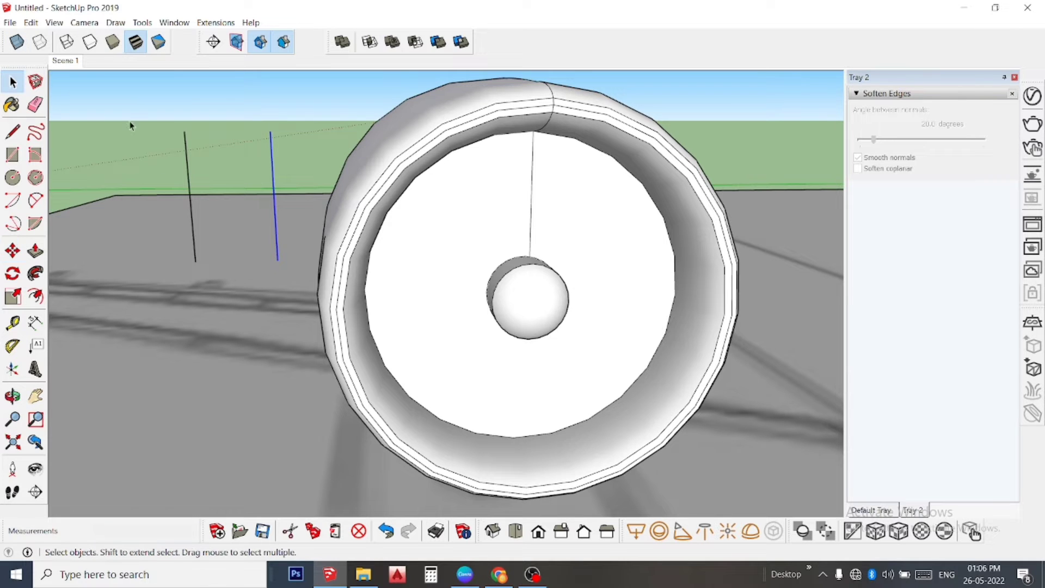
left_click(13, 131)
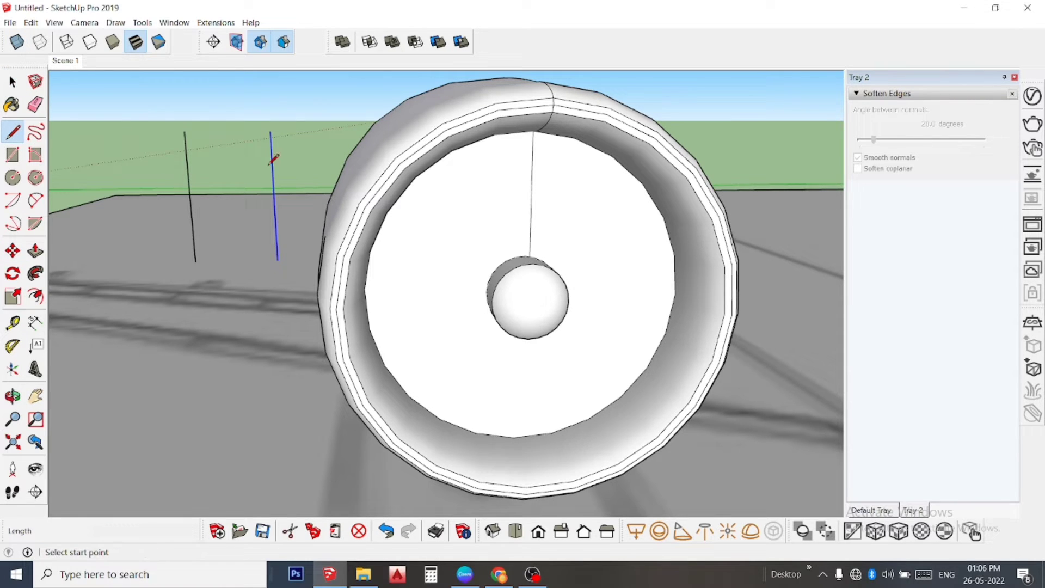
left_click(184, 130)
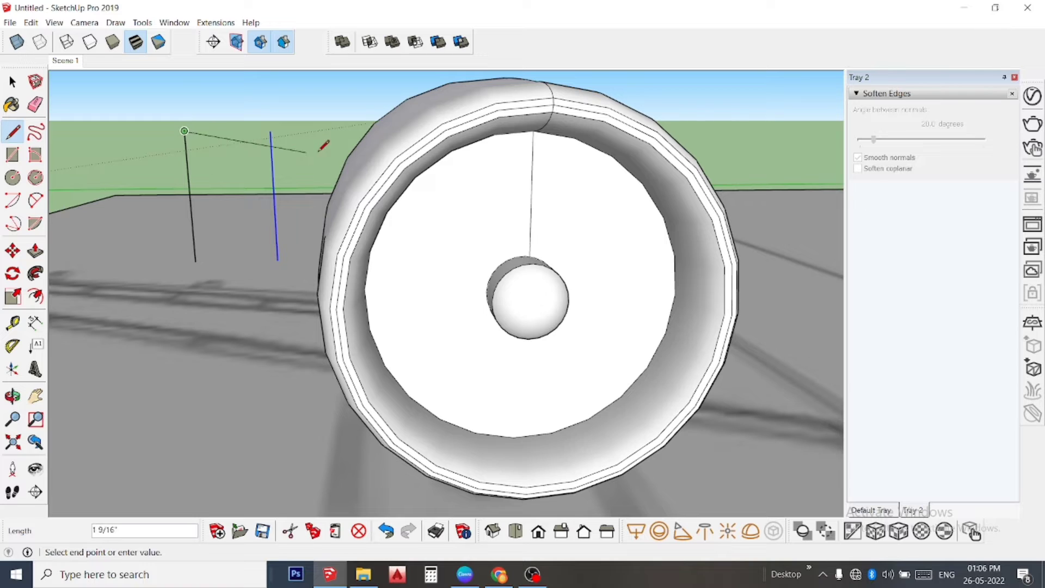
Join the tops and bottoms of the two parallel lines into a rectangle face.
left_click(270, 131)
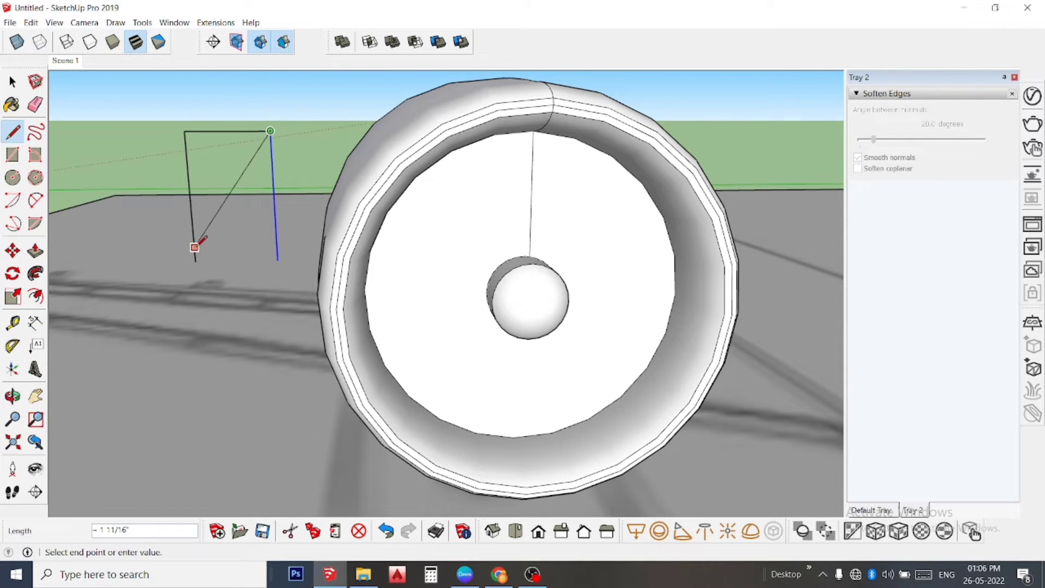
key("Escape")
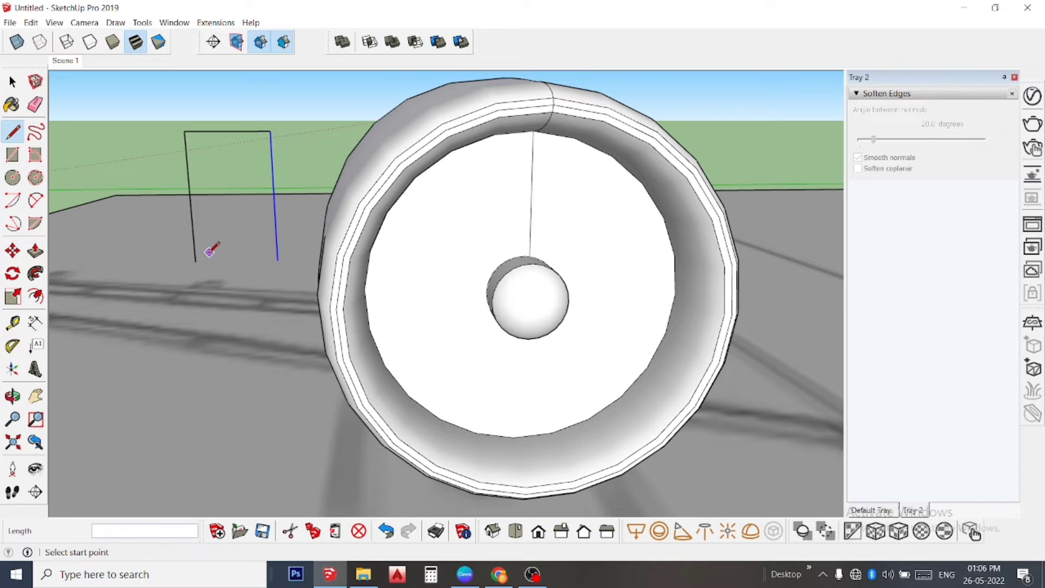
left_click(196, 262)
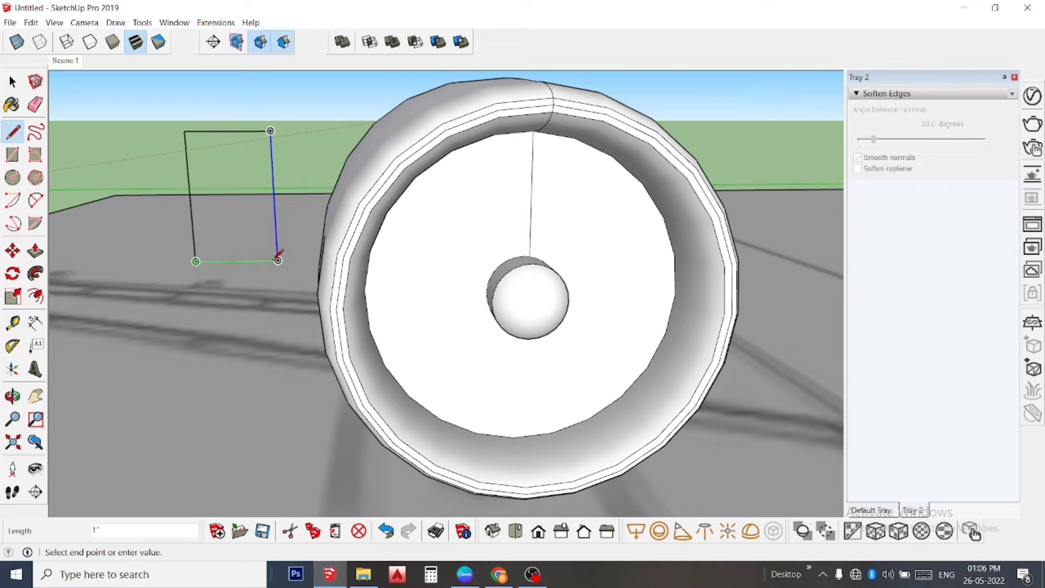
left_click(278, 260)
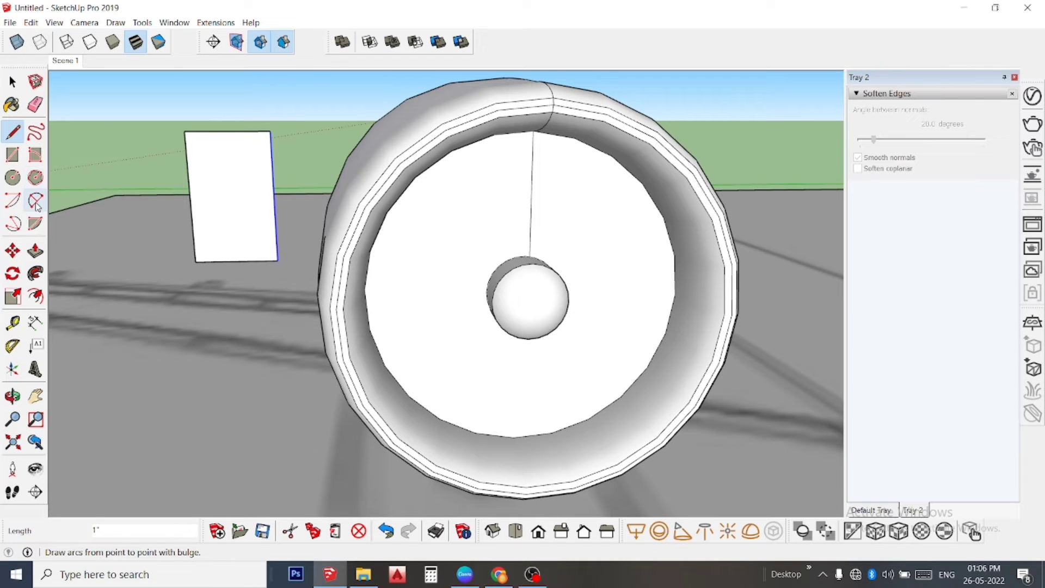
Push/Pull the rectangle into a box, then push it back into a thin blade slab.
left_click(35, 251)
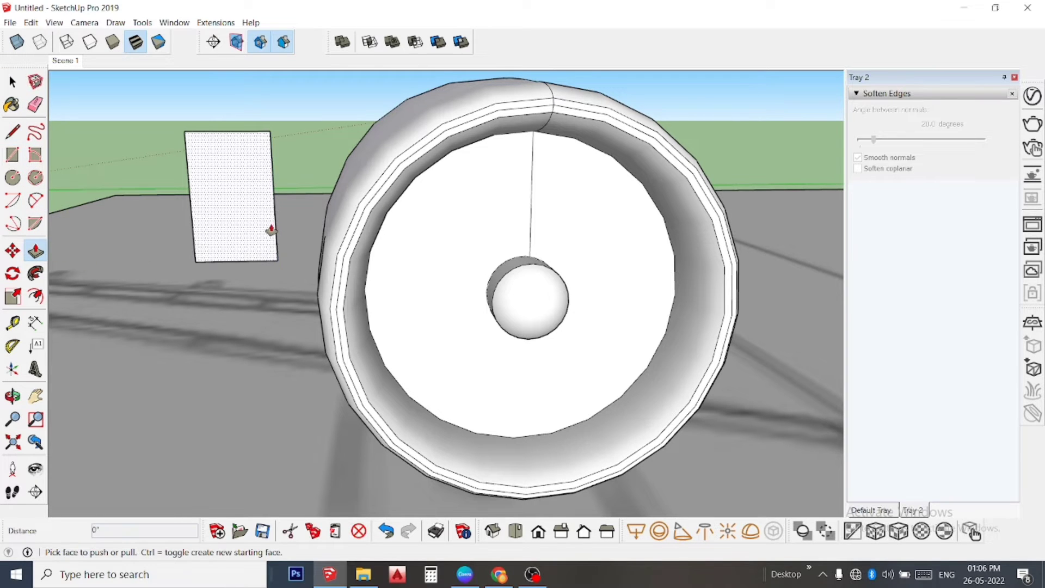
left_click(252, 228)
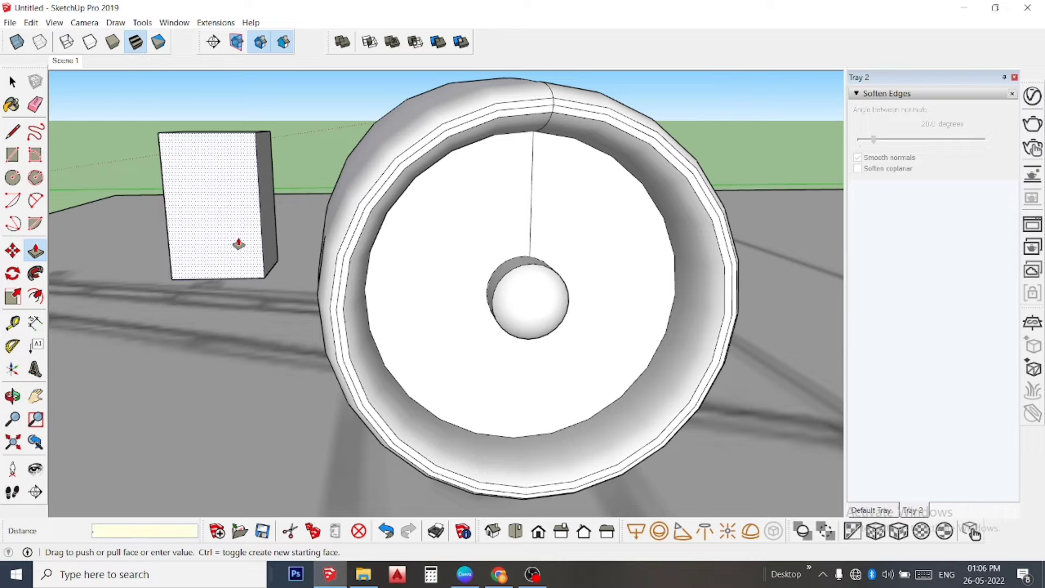
type("3")
key("Return")
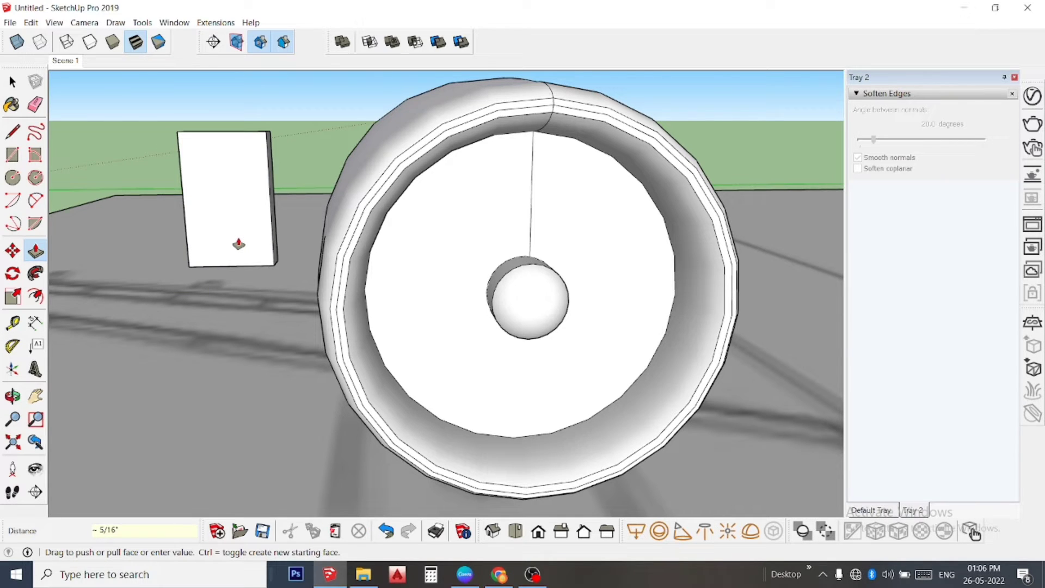
middle_click_drag(229, 214, 233, 380)
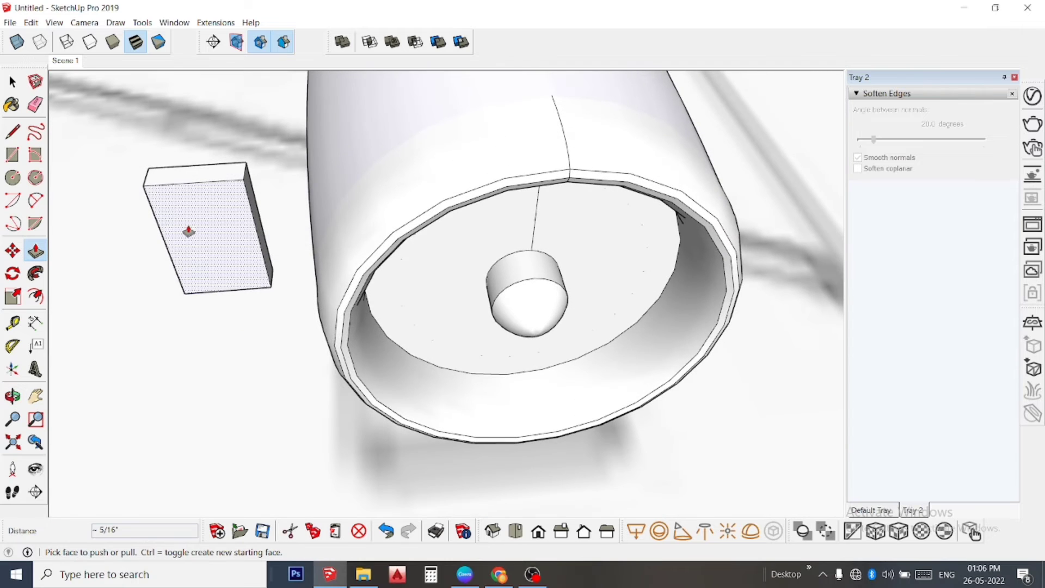
left_click(192, 231)
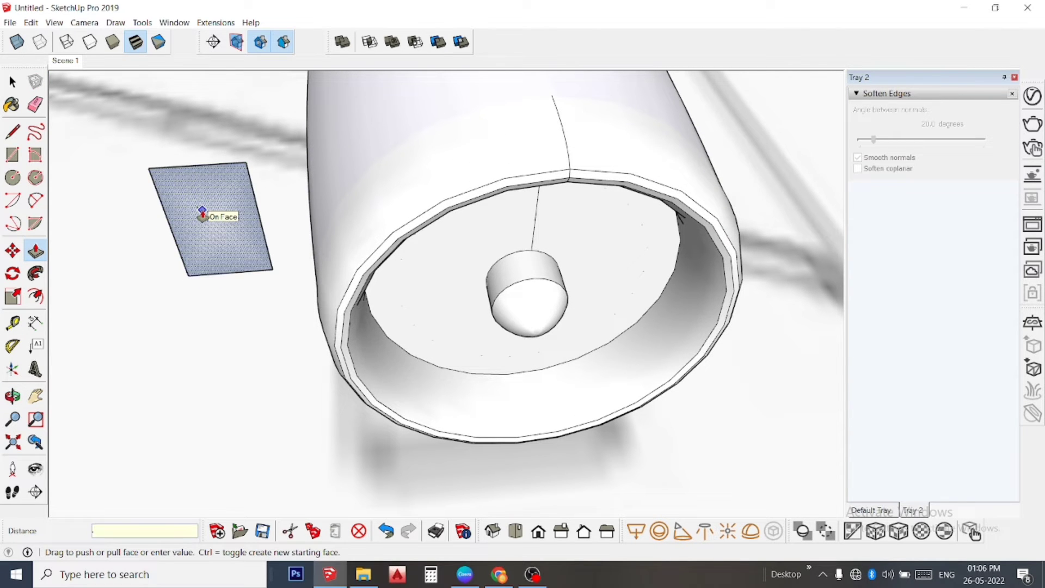
type("2")
key("Return")
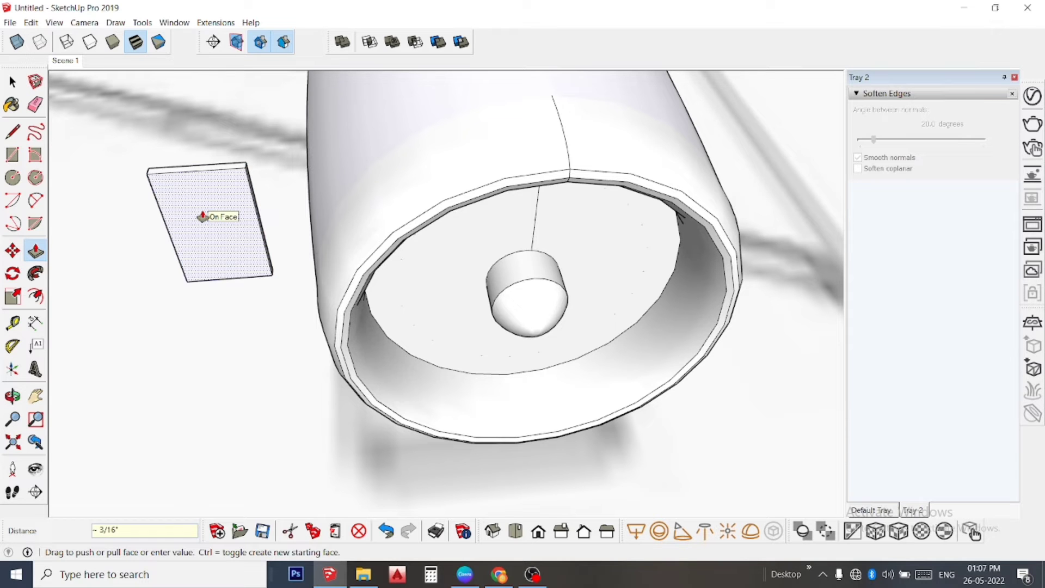
key("space")
mouse_move(202, 216)
middle_mouse_down()
mouse_move(198, 168)
mouse_move(236, 289)
middle_mouse_up()
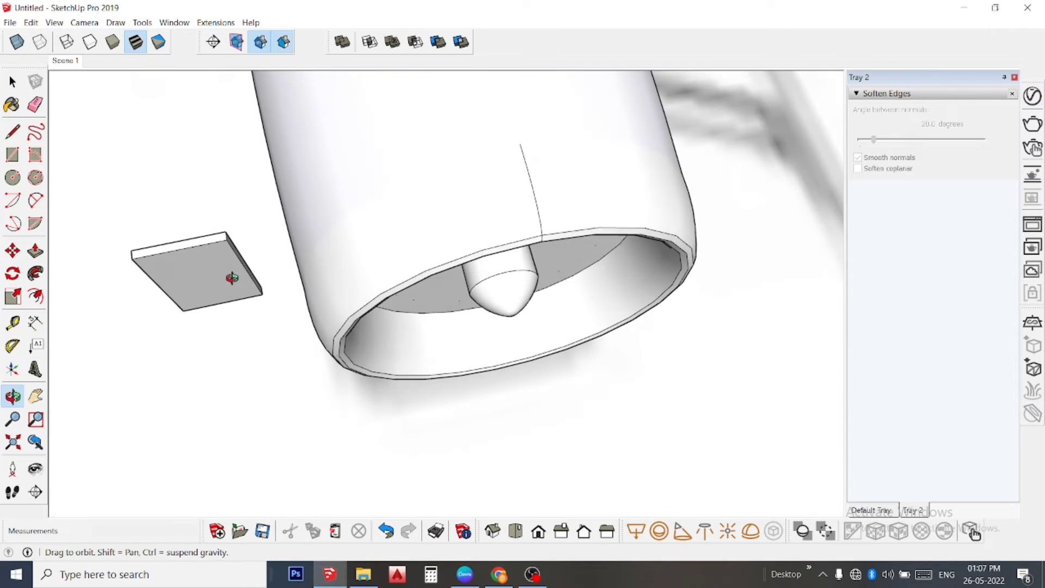
scroll(237, 285, "down", 2)
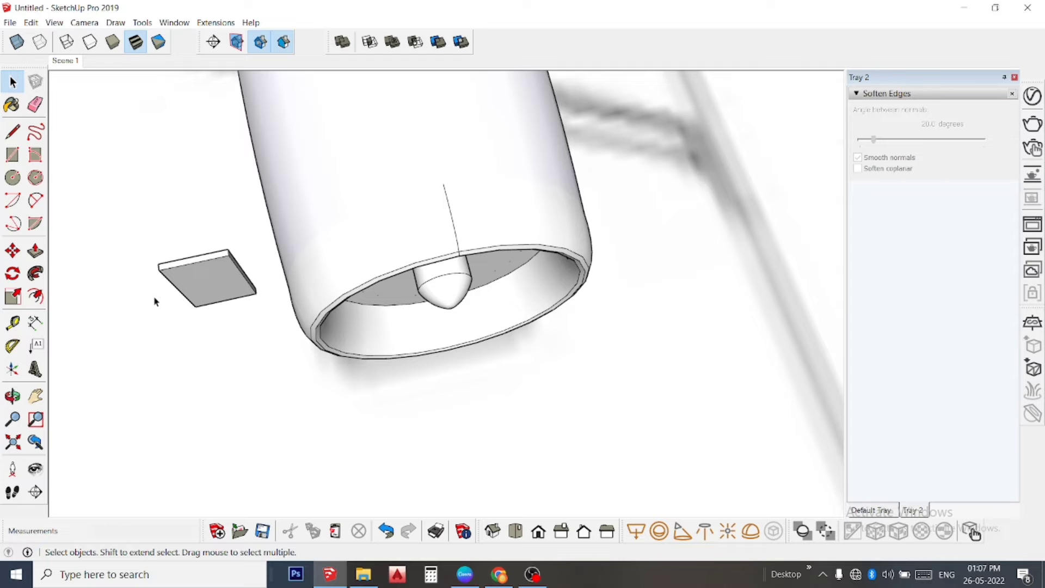
scroll(156, 302, "up", 1)
scroll(156, 300, "up", 3)
scroll(169, 279, "down", 2)
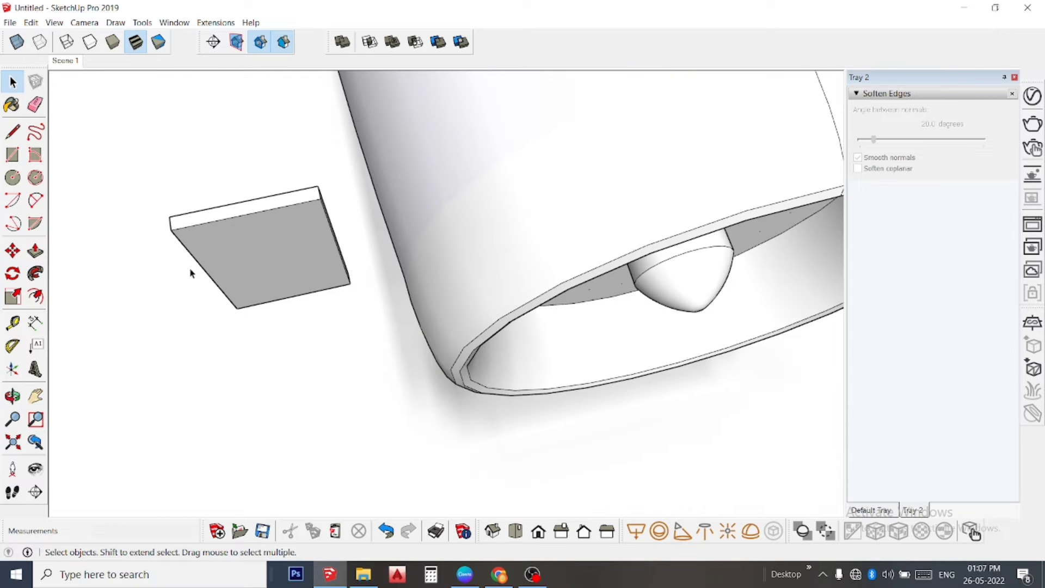
Select the whole thin slab and make it a group.
triple_click(276, 243)
right_click(276, 243)
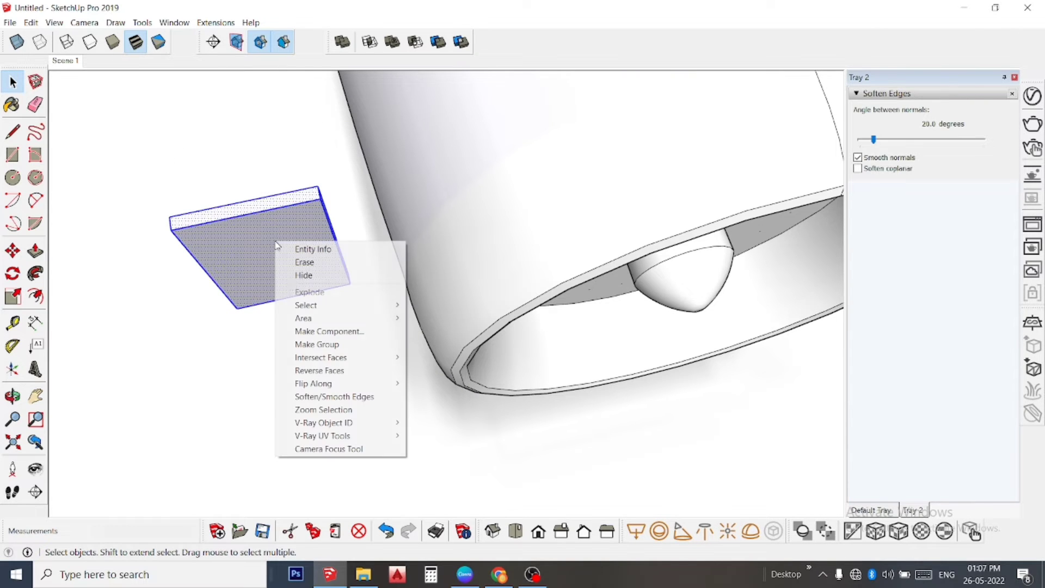
left_click(374, 352)
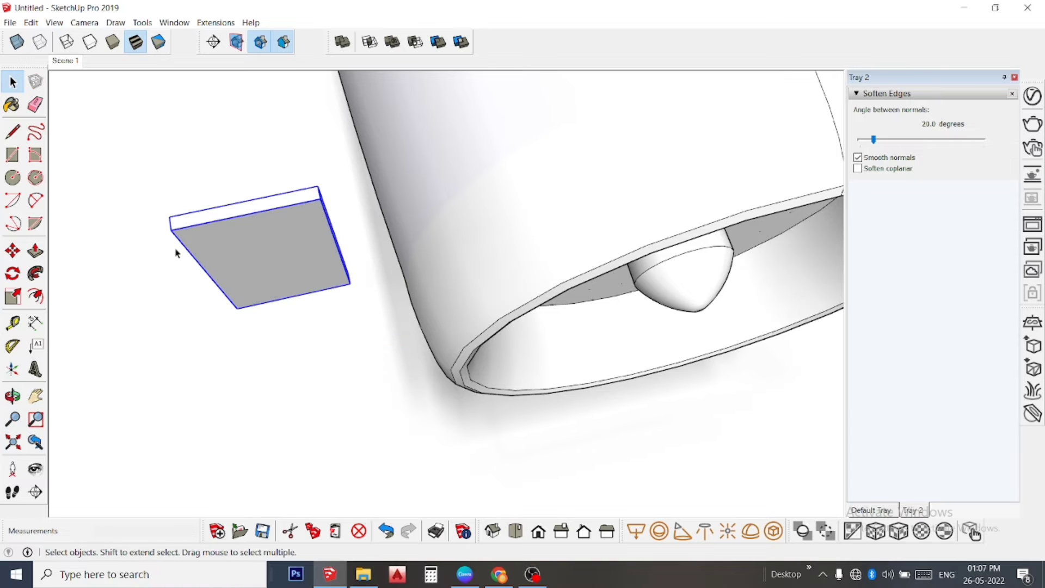
Rotate the slab group 45 degrees about its left corner and top edge, like a fan blade.
left_click(7, 243)
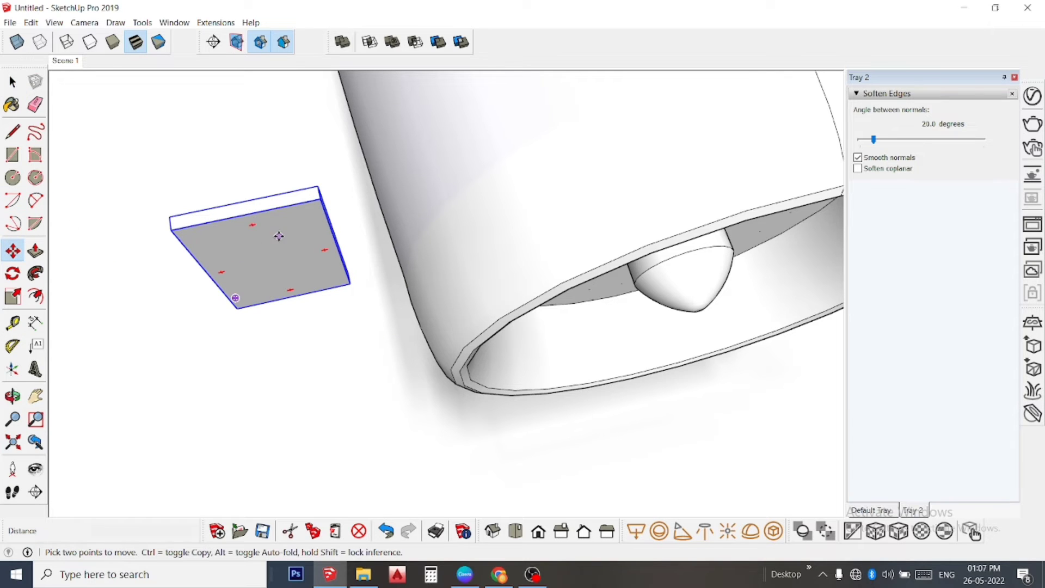
left_click(10, 275)
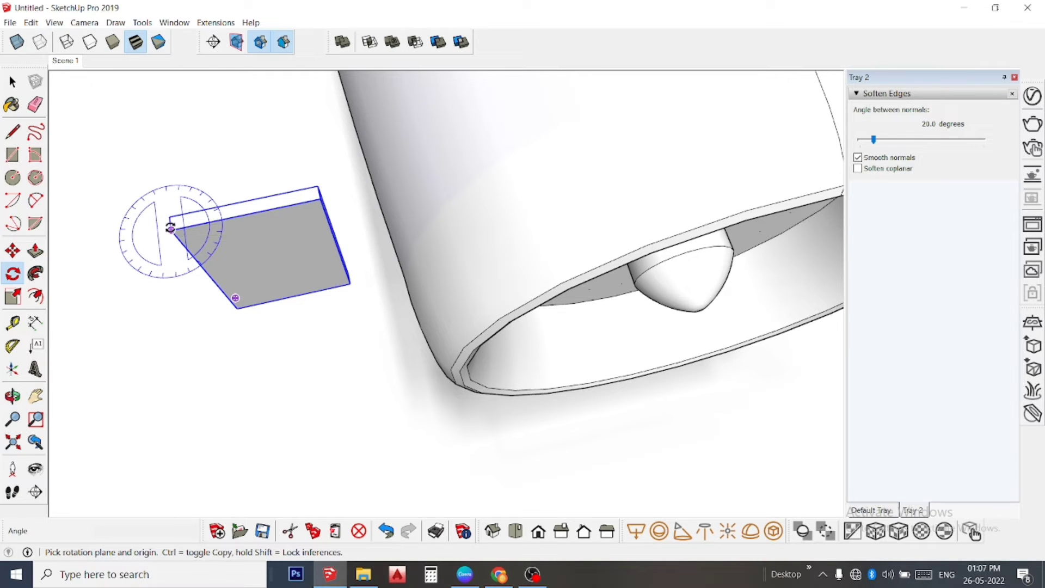
left_click(171, 229)
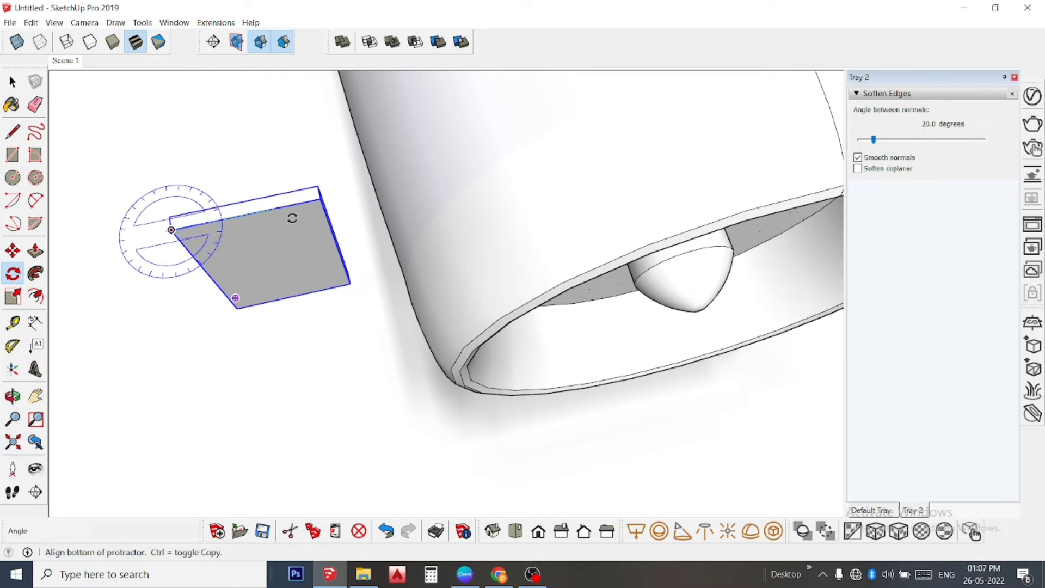
left_click(322, 199)
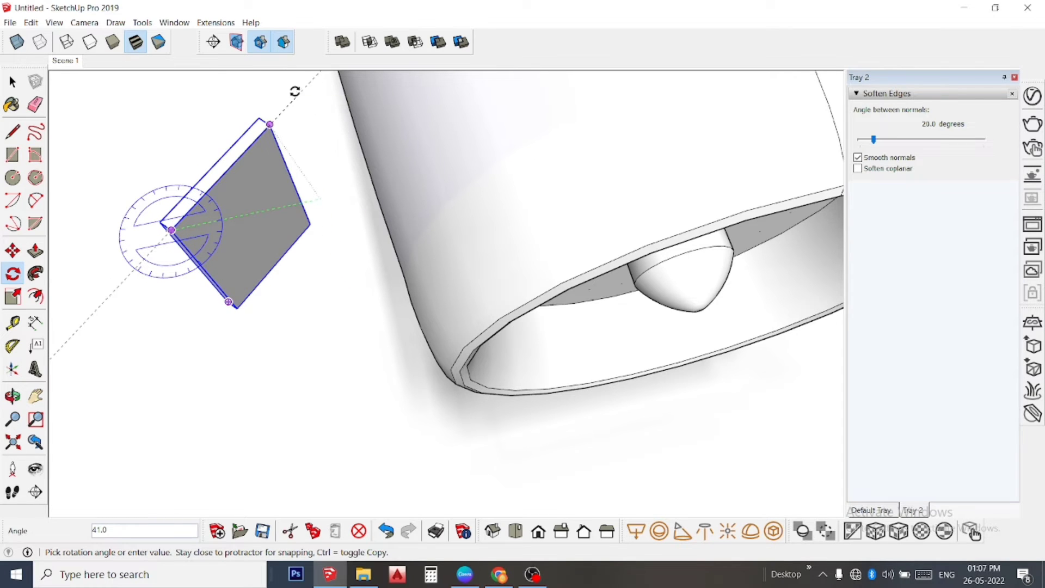
left_click(291, 84)
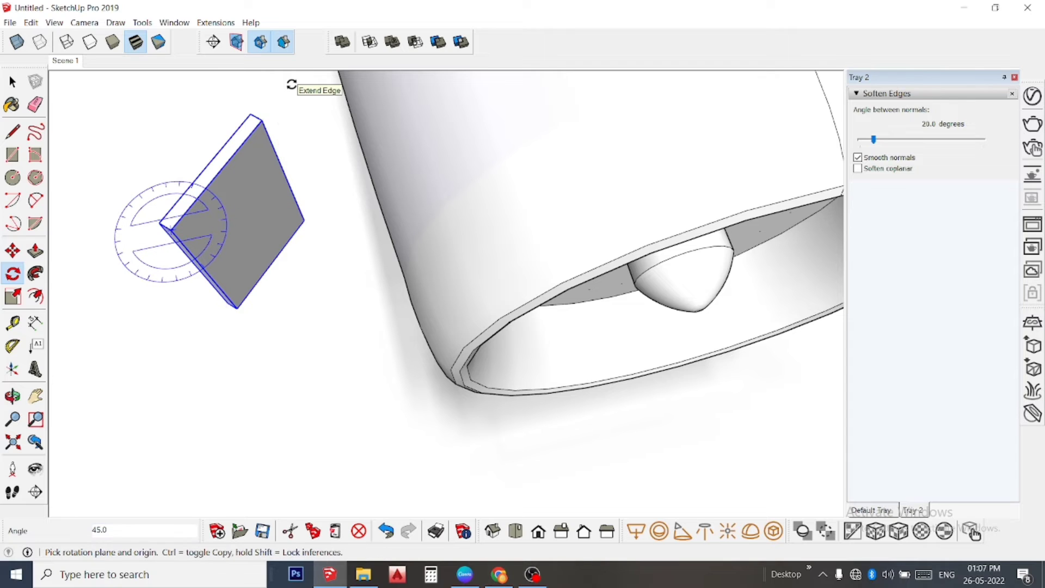
key("space")
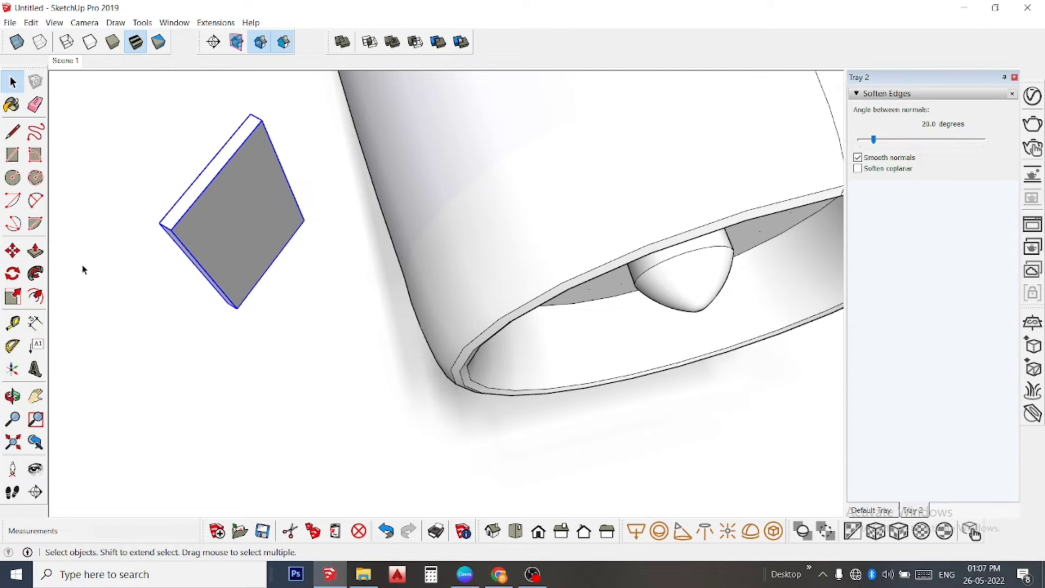
Start moving the blade from its corner, bringing the nacelle opening into close view.
left_click(13, 251)
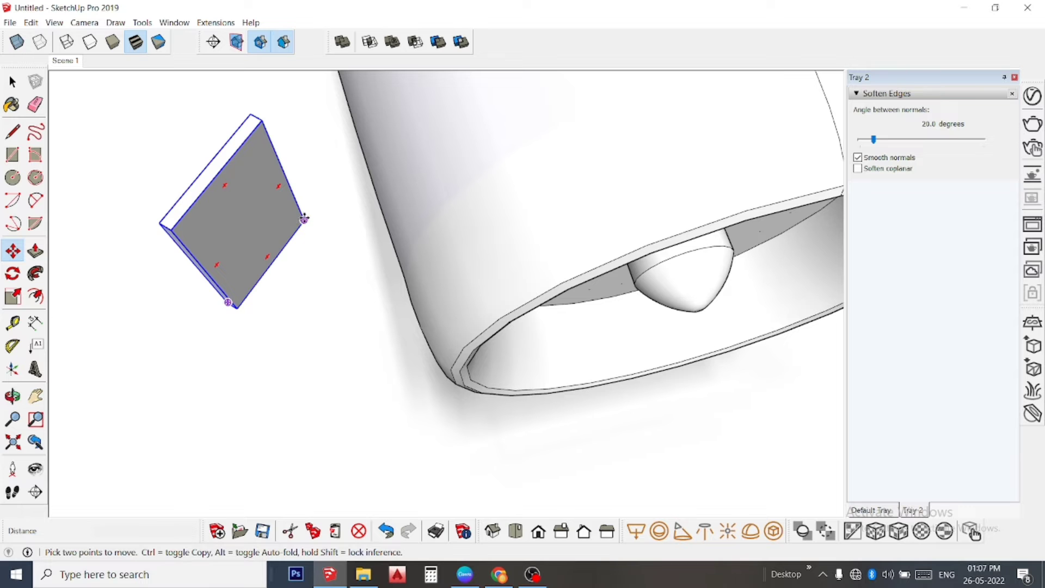
left_click(304, 222)
middle_click_drag(280, 261, 369, 258)
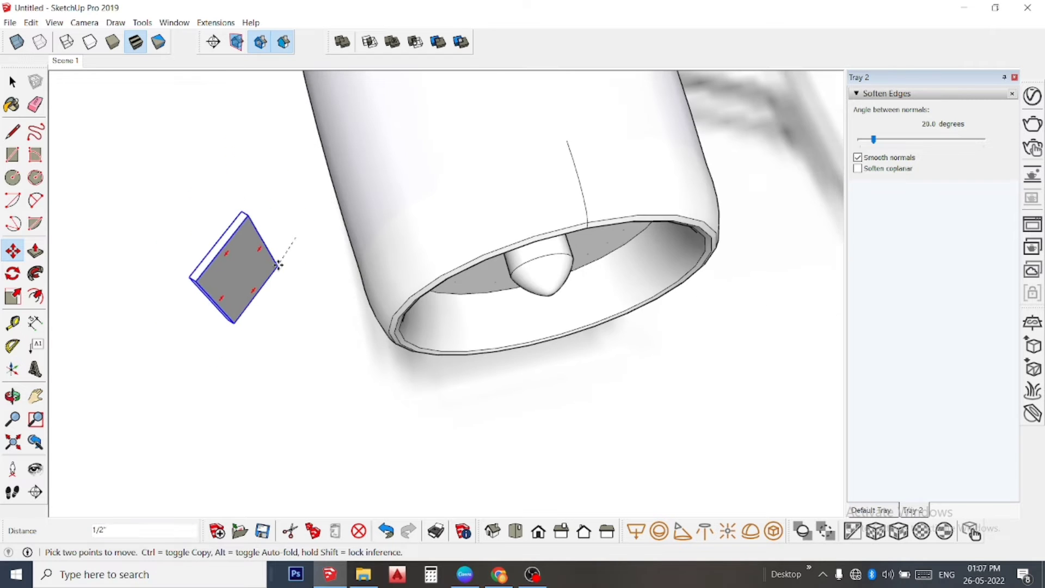
middle_click_drag(427, 228, 434, 238)
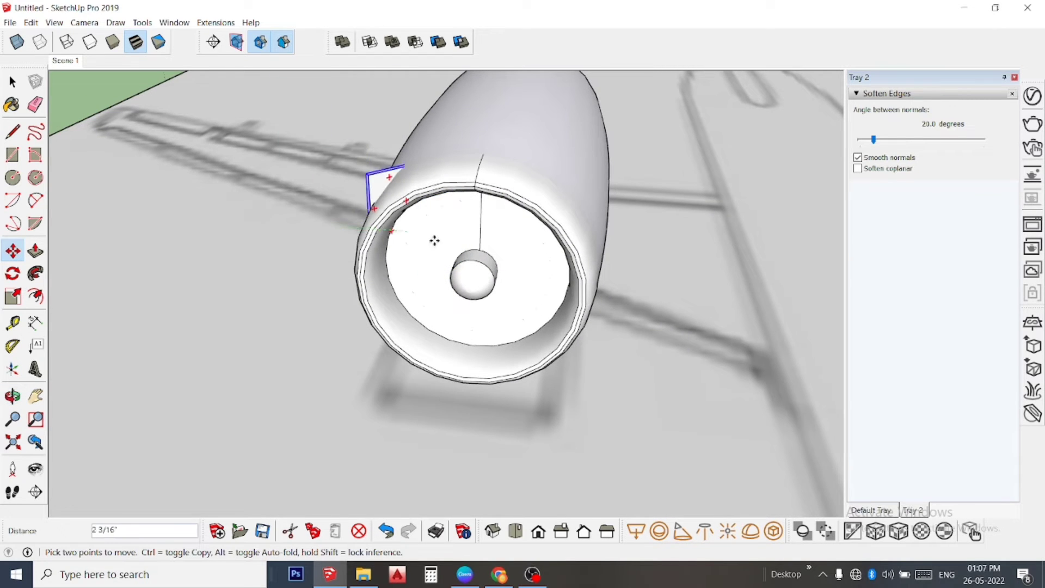
scroll(461, 256, "up", 4)
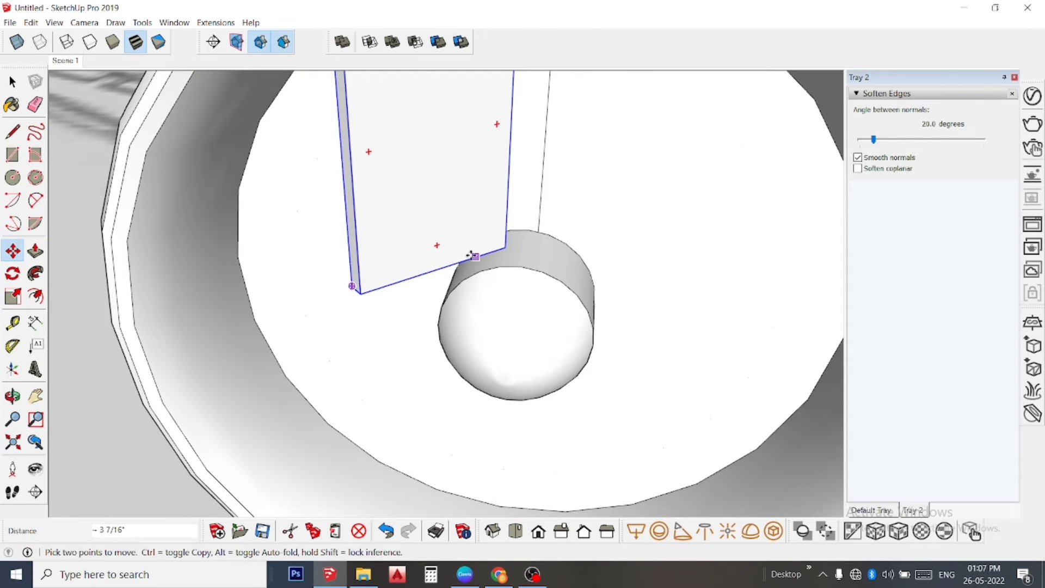
mouse_move(467, 252)
middle_mouse_down()
mouse_move(690, 263)
mouse_move(686, 228)
middle_mouse_up()
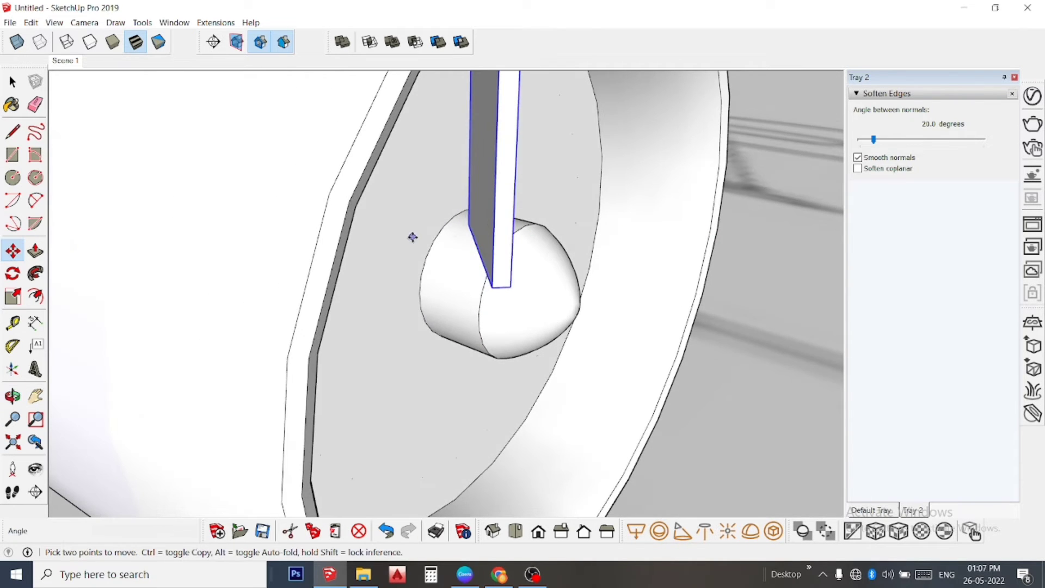
scroll(414, 235, "up", 3)
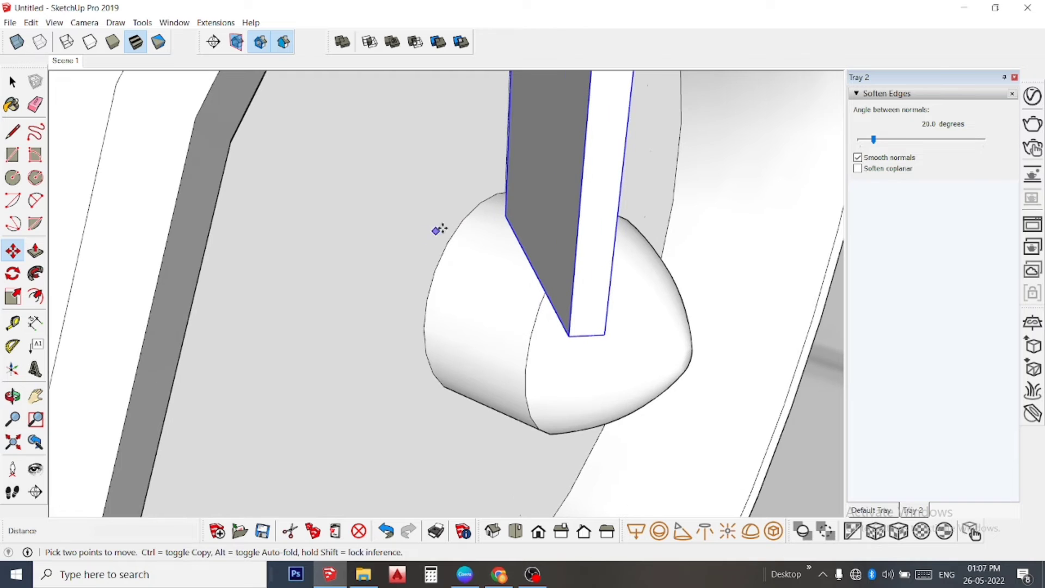
left_click(506, 216)
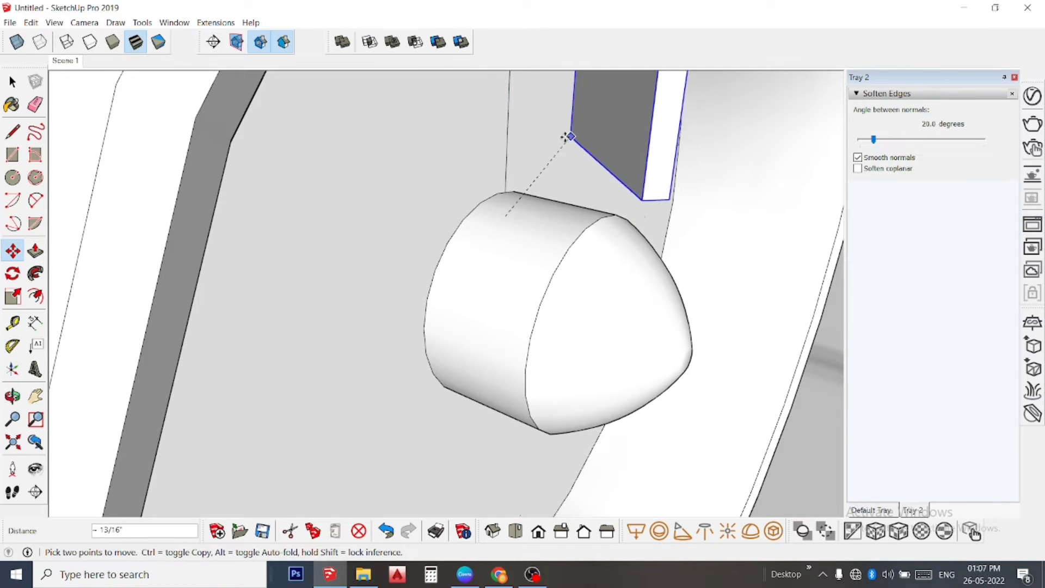
scroll(519, 173, "up", 2)
scroll(517, 177, "up", 2)
scroll(516, 187, "up", 3)
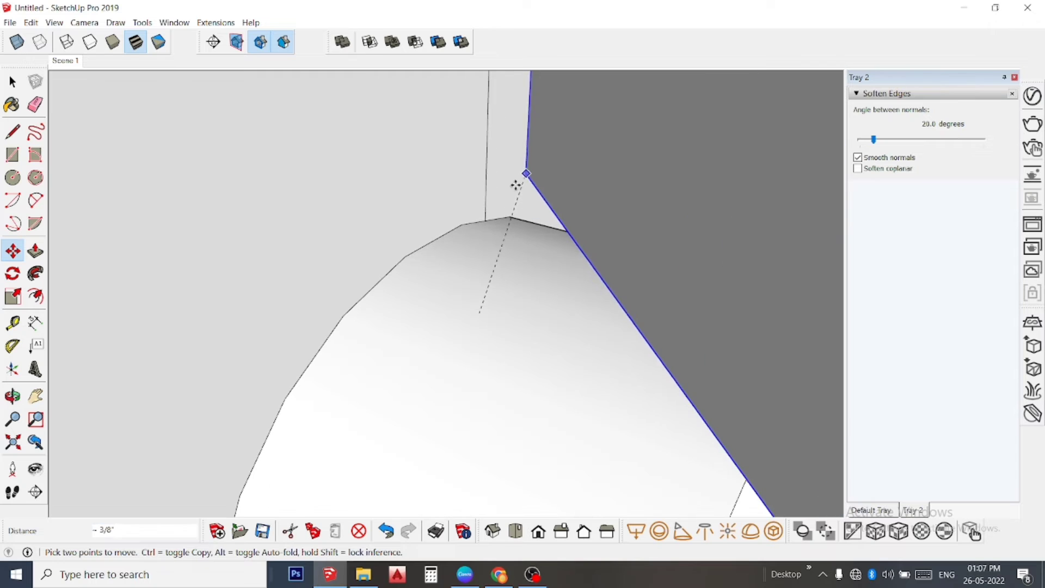
scroll(500, 202, "up", 2)
scroll(493, 233, "up", 2)
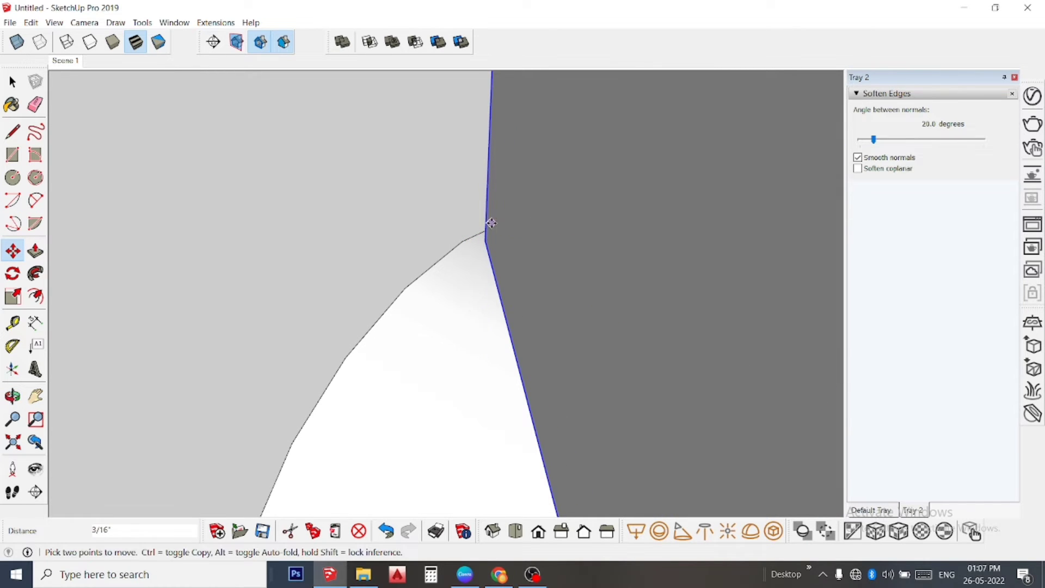
Snap the blade's corner onto the spinner's edge inside the nacelle.
middle_click_drag(535, 202, 243, 158)
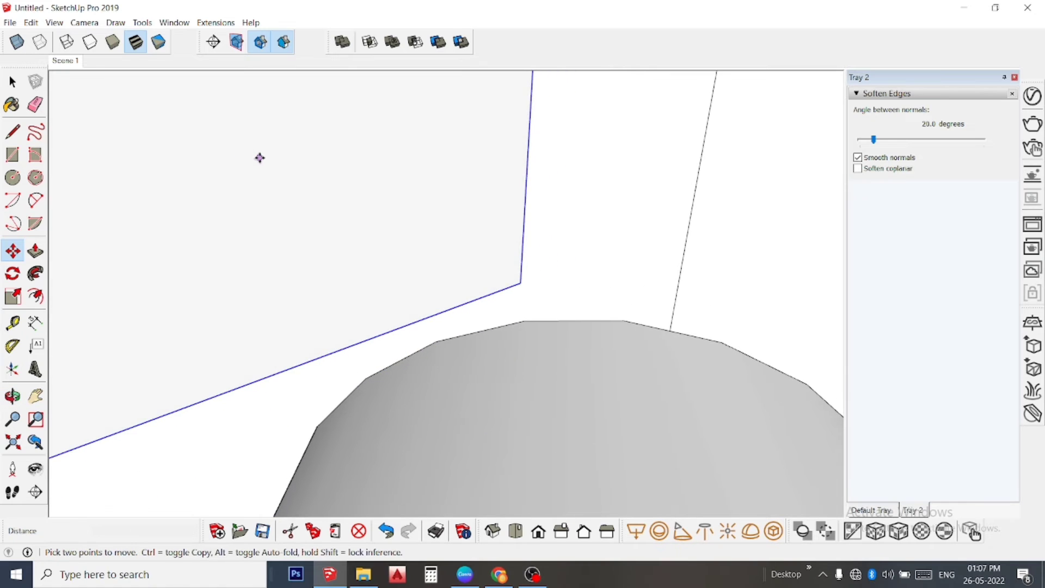
scroll(427, 194, "down", 1)
mouse_move(427, 194)
middle_mouse_down()
mouse_move(541, 233)
mouse_move(280, 167)
middle_mouse_up()
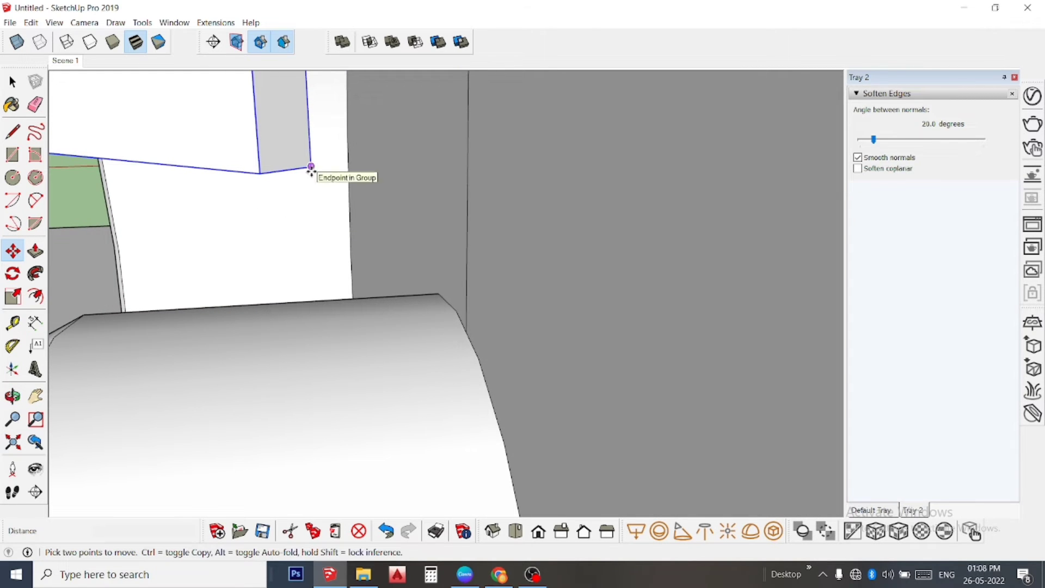
left_click(310, 165)
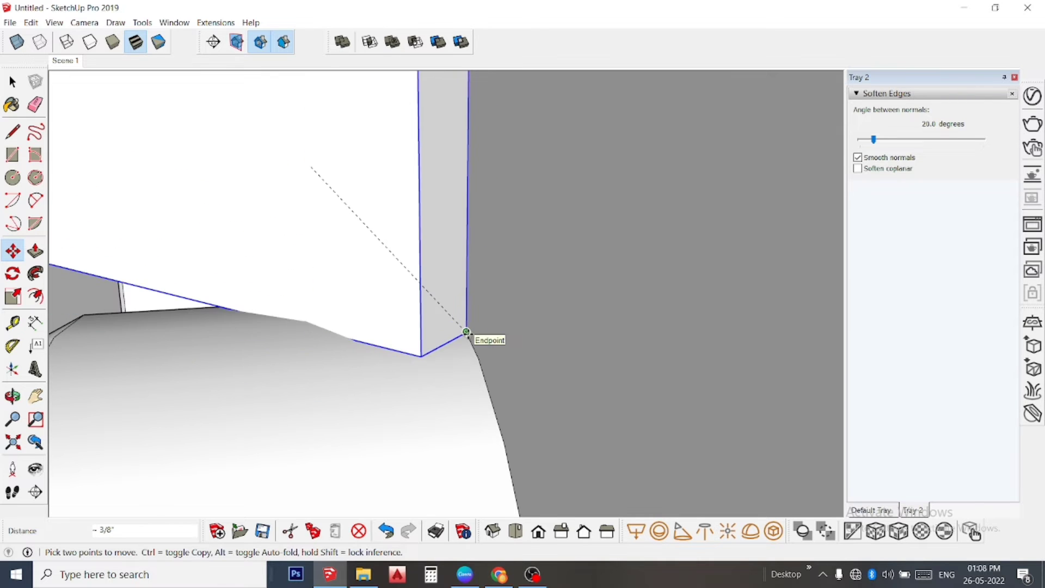
left_click(467, 332)
Open the blade group for editing and start pushing in its thin side face.
middle_click_drag(420, 280, 473, 282)
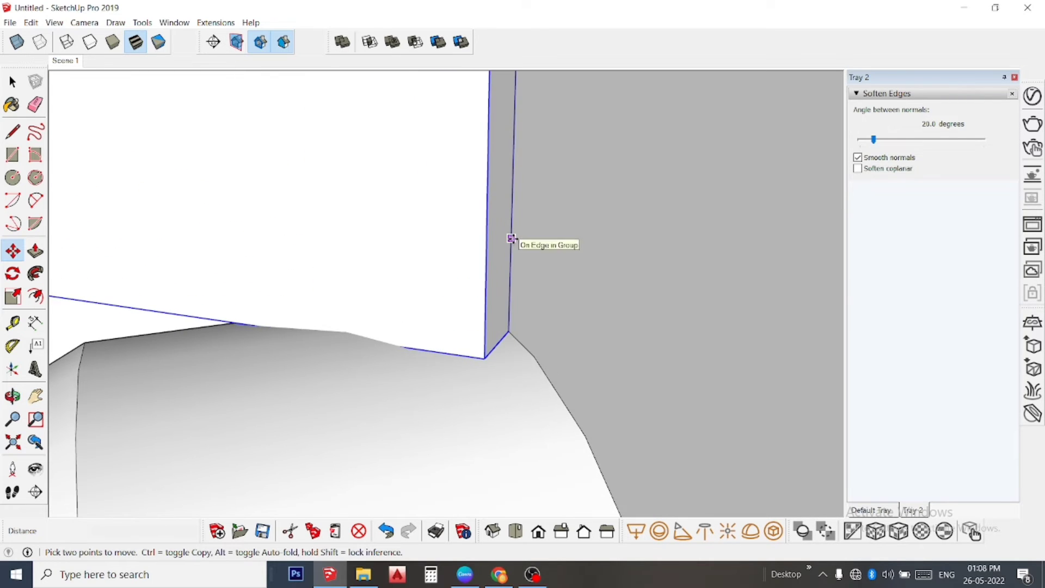
middle_click_drag(517, 240, 462, 250)
key("m")
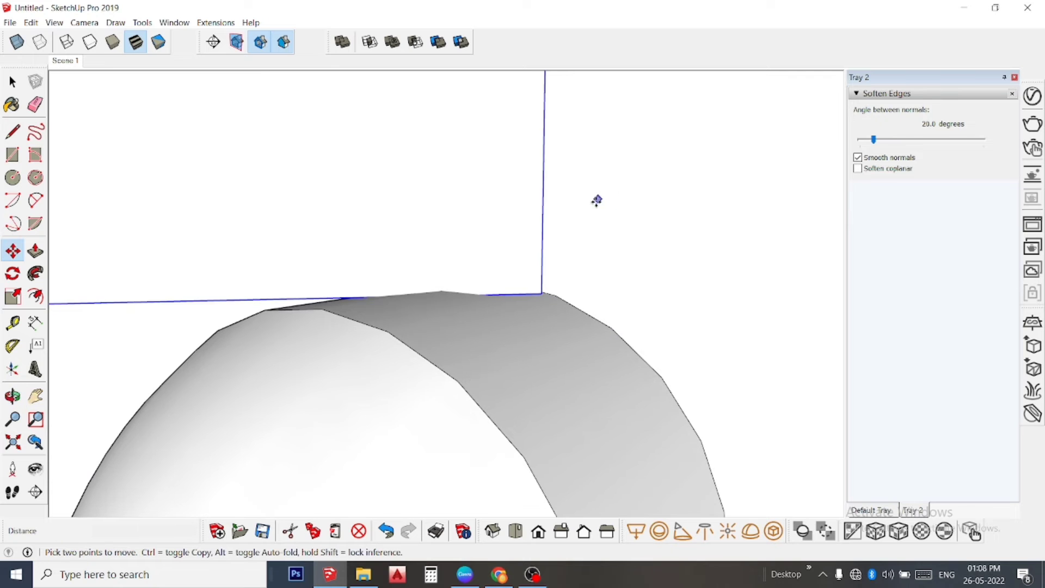
scroll(572, 224, "down", 3)
scroll(571, 225, "down", 3)
scroll(572, 227, "down", 3)
scroll(572, 227, "down", 3)
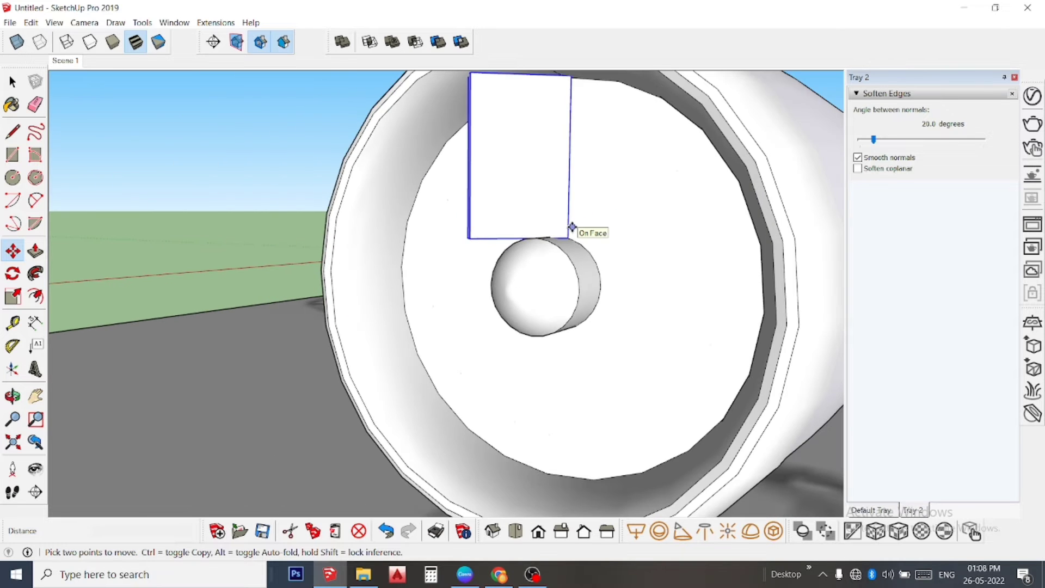
scroll(572, 227, "down", 3)
key("o")
left_click_drag(551, 187, 737, 175)
key("m")
scroll(588, 161, "up", 2)
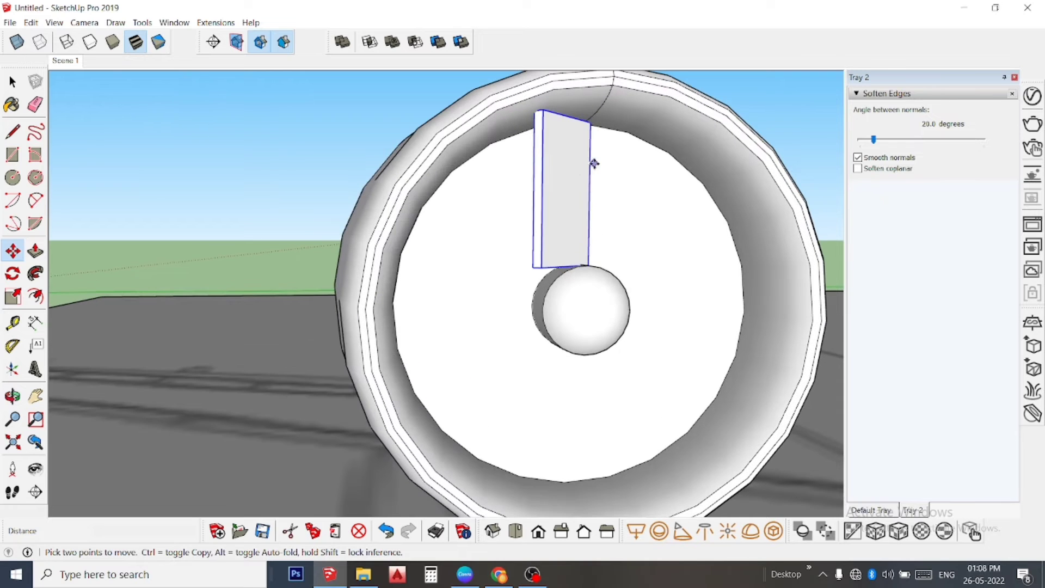
middle_click_drag(631, 191, 492, 201)
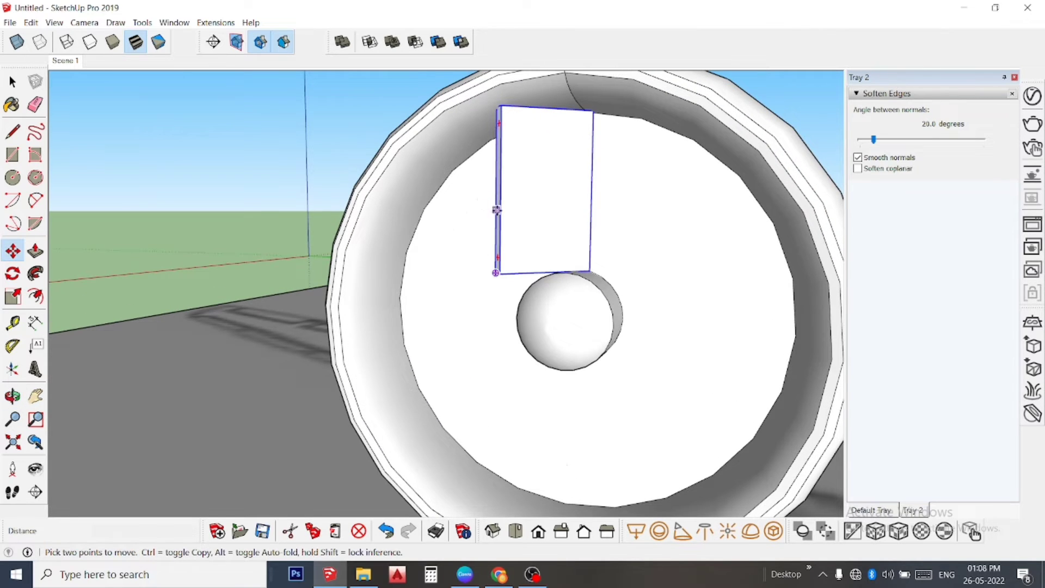
key("space")
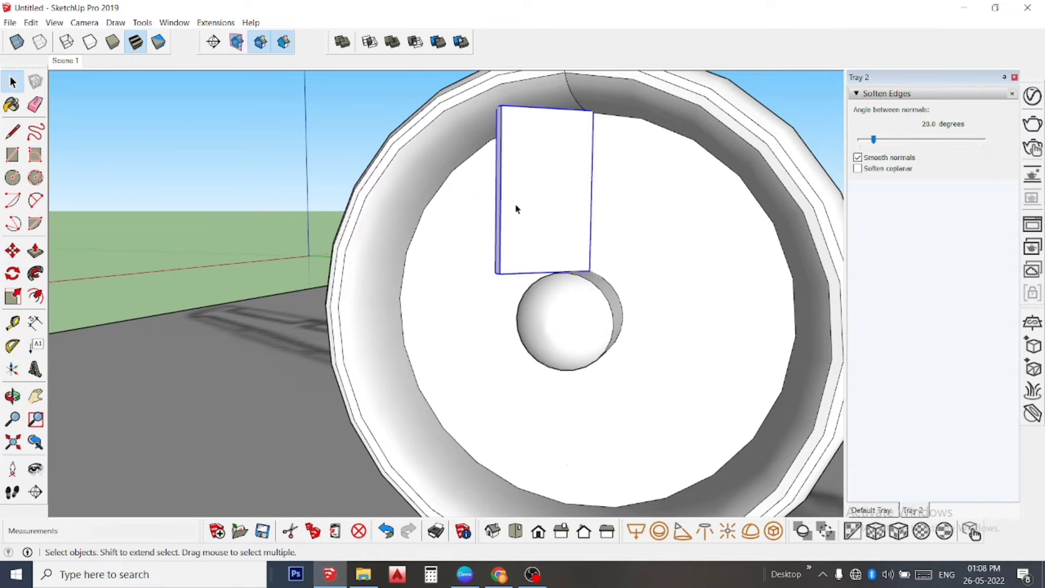
double_click(516, 211)
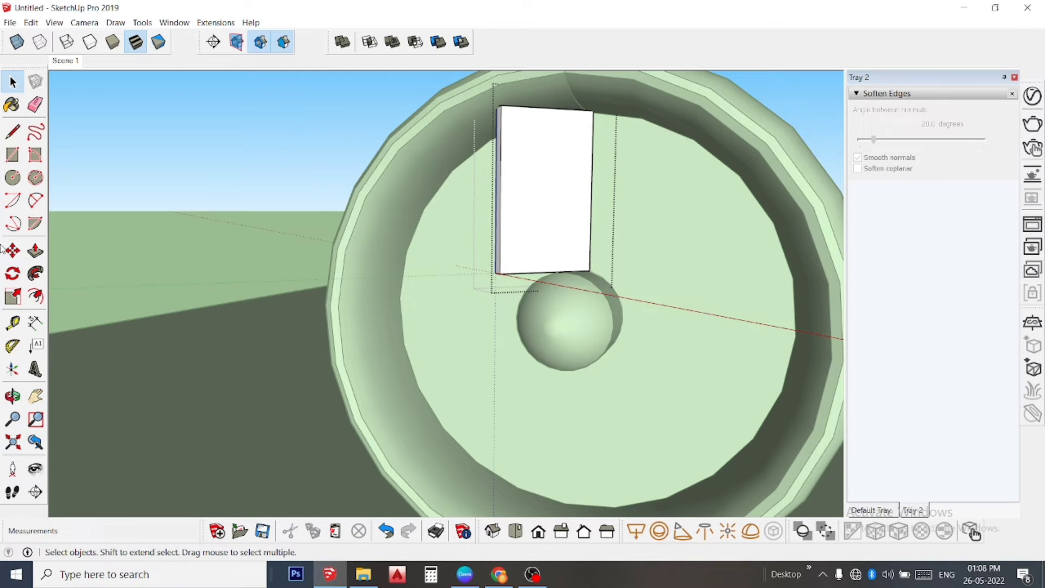
left_click(35, 251)
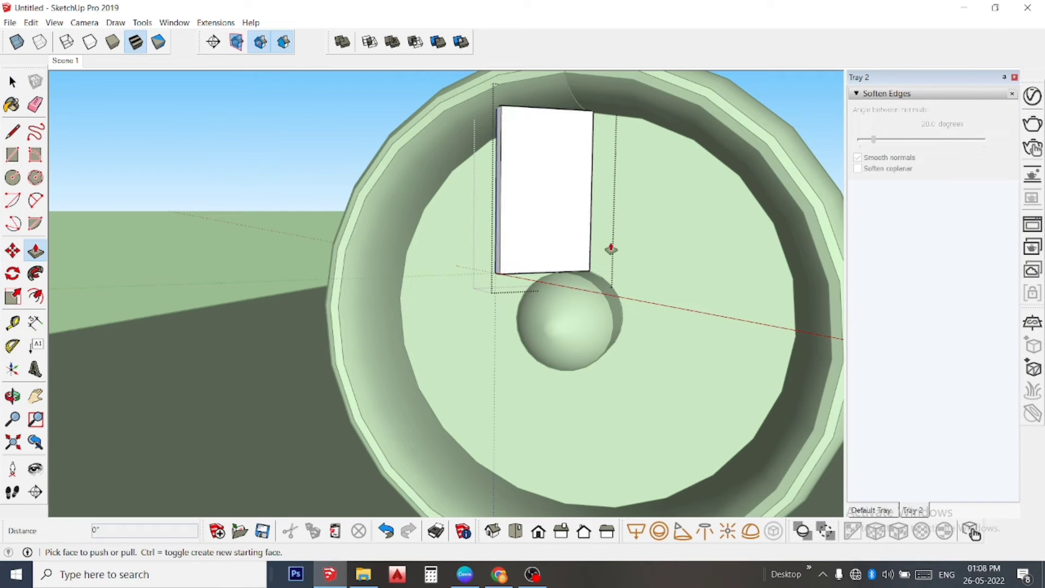
left_click(497, 267)
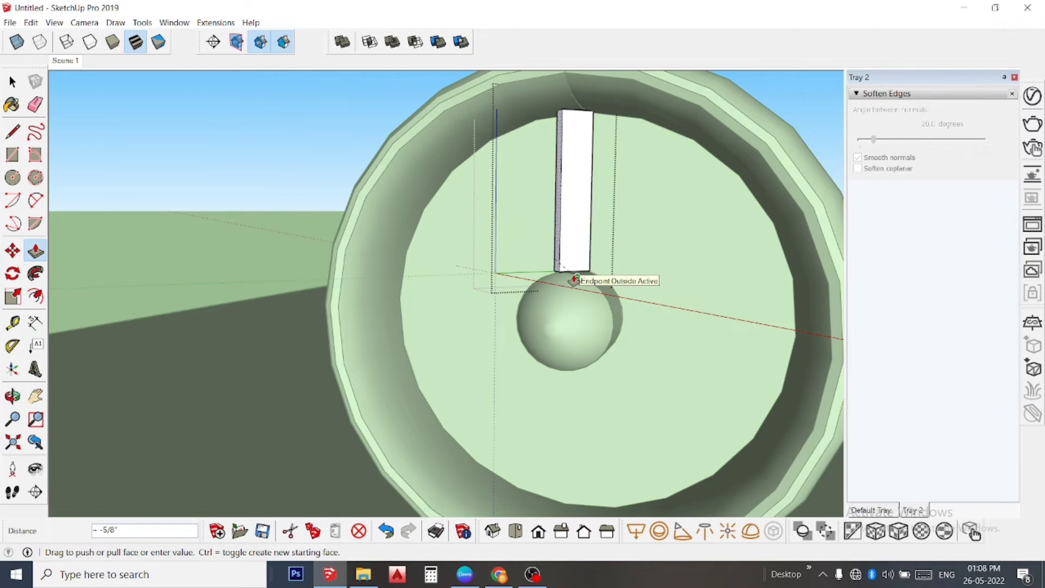
Finish narrowing the blade to a slim strip and view the engine inlet straight on.
left_click(575, 279)
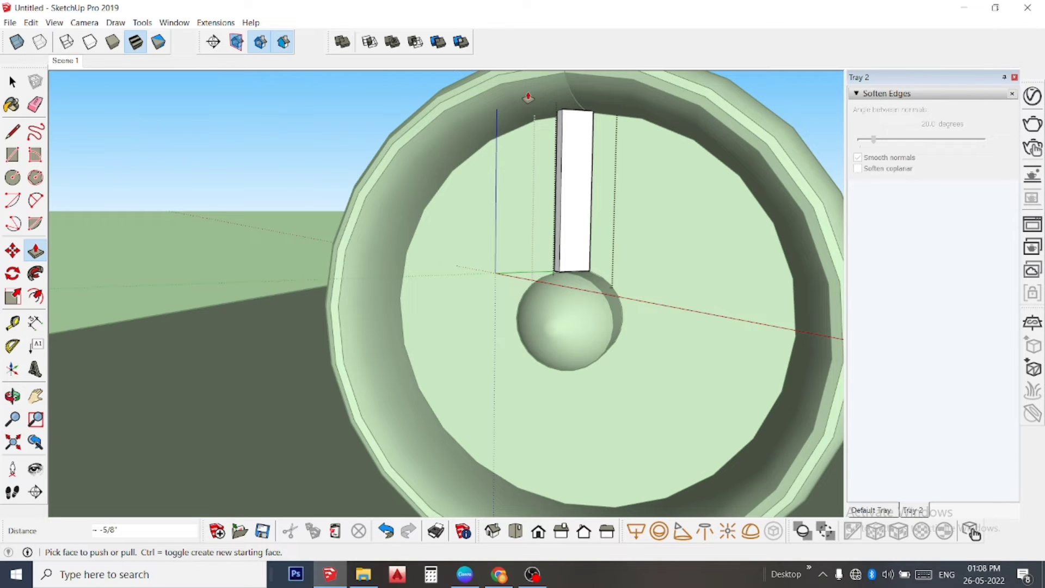
mouse_move(562, 132)
middle_mouse_down()
mouse_move(646, 105)
mouse_move(707, 105)
mouse_move(713, 117)
middle_mouse_up()
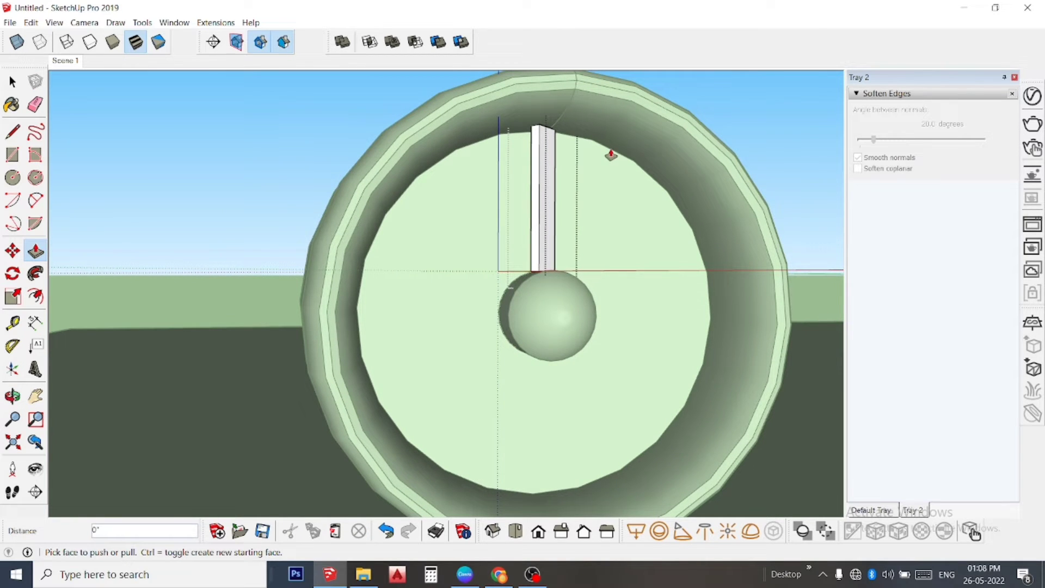
key("space")
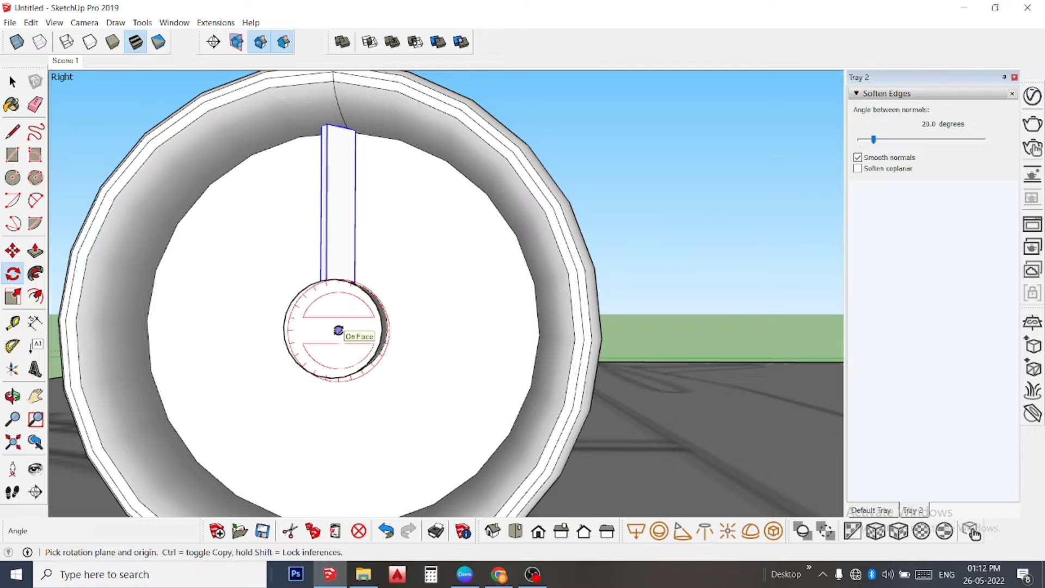
Rotate-copy the blade around the hub centre and array it *50 to ring the spinner.
left_click(335, 328)
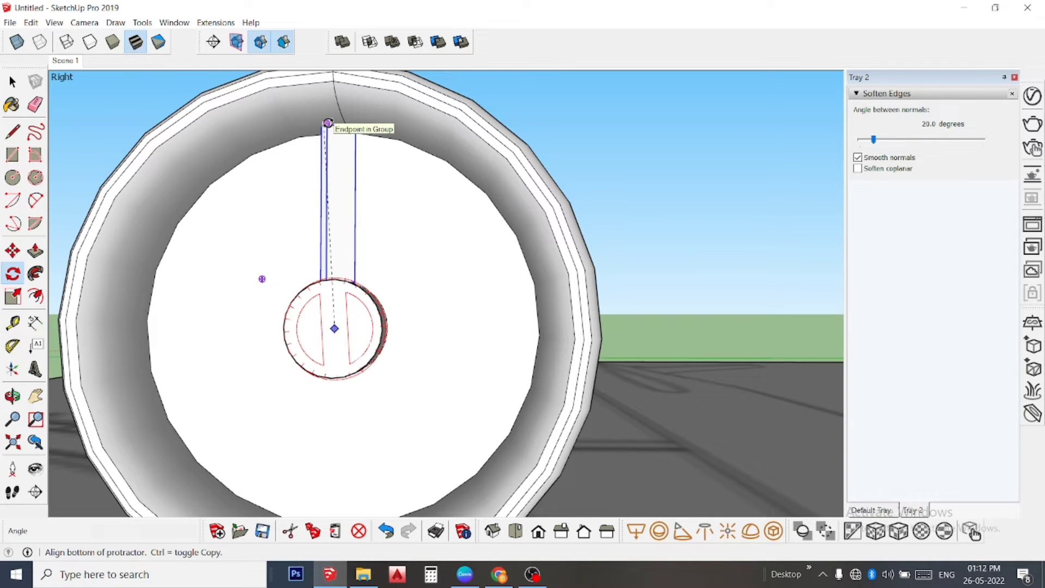
left_click(327, 123)
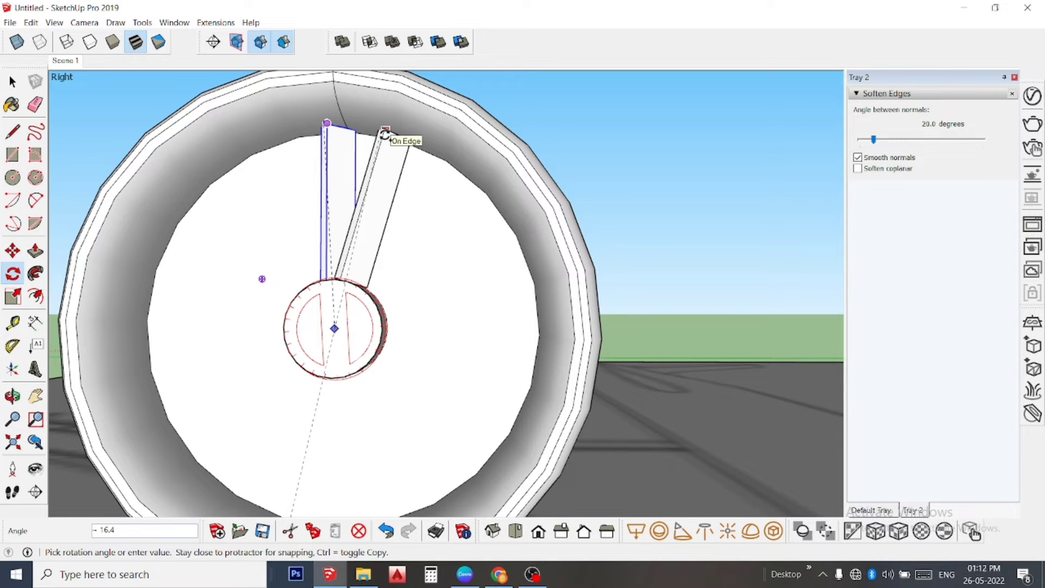
left_click(385, 135)
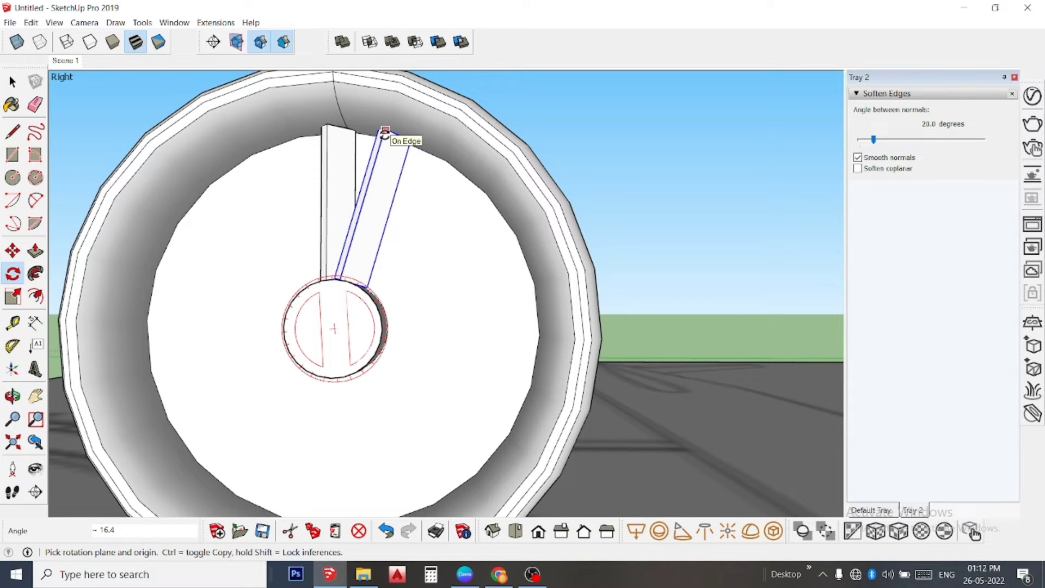
type("*")
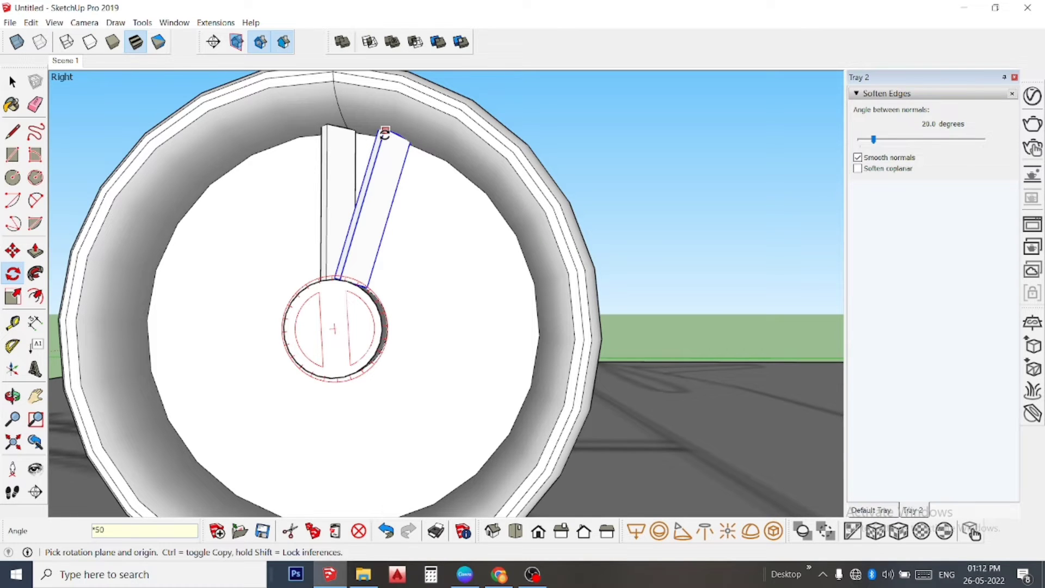
key("Return")
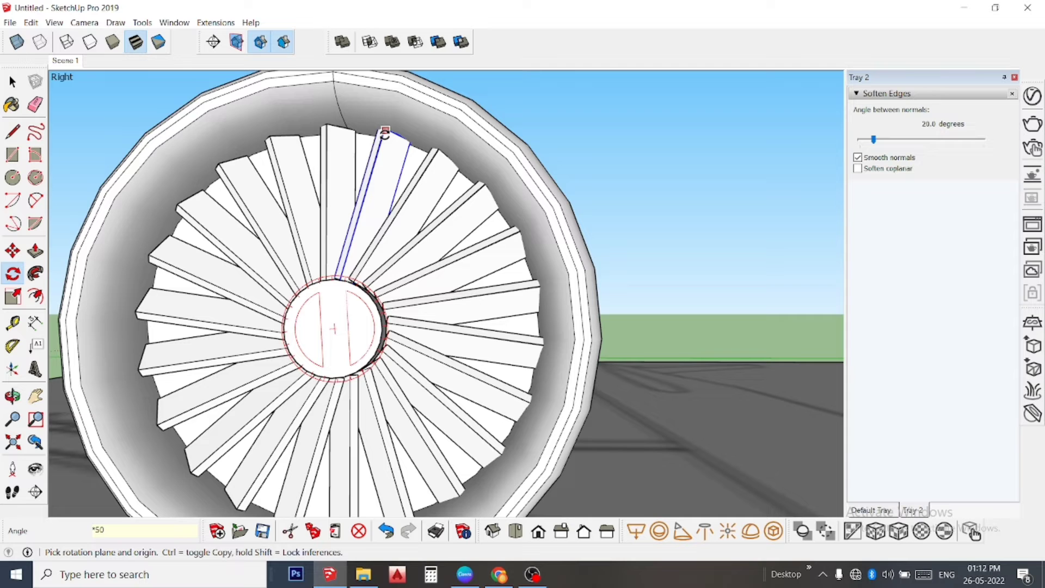
key("space")
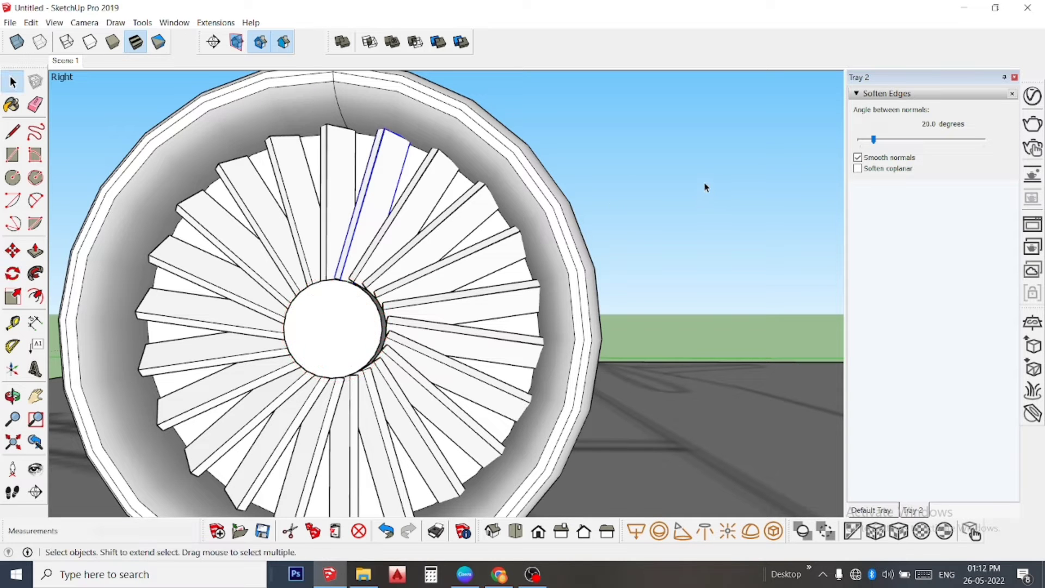
left_click(706, 188)
scroll(568, 228, "down", 2)
scroll(568, 233, "down", 1)
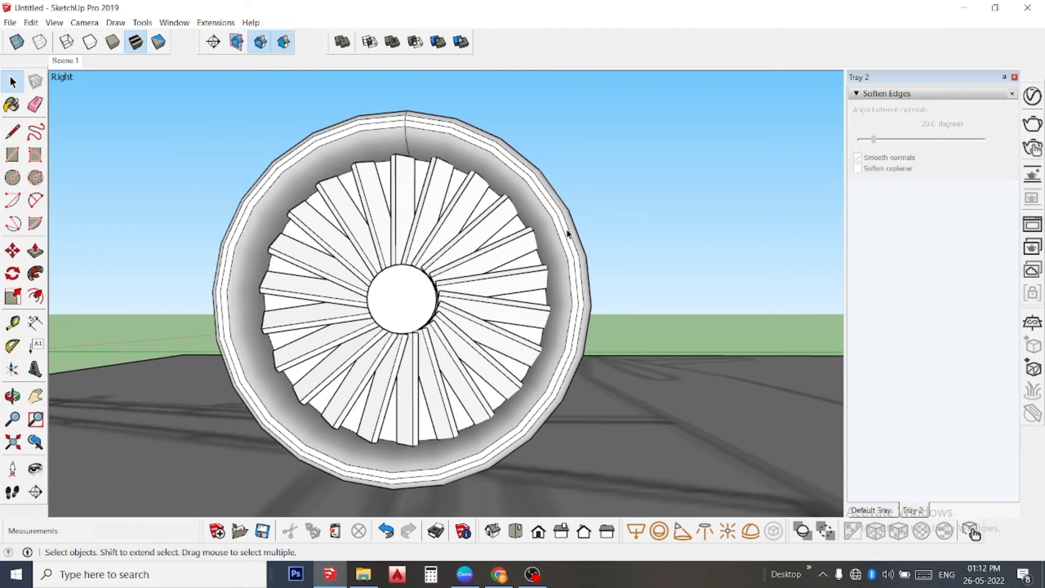
scroll(567, 233, "down", 1)
middle_click_drag(479, 302, 583, 308)
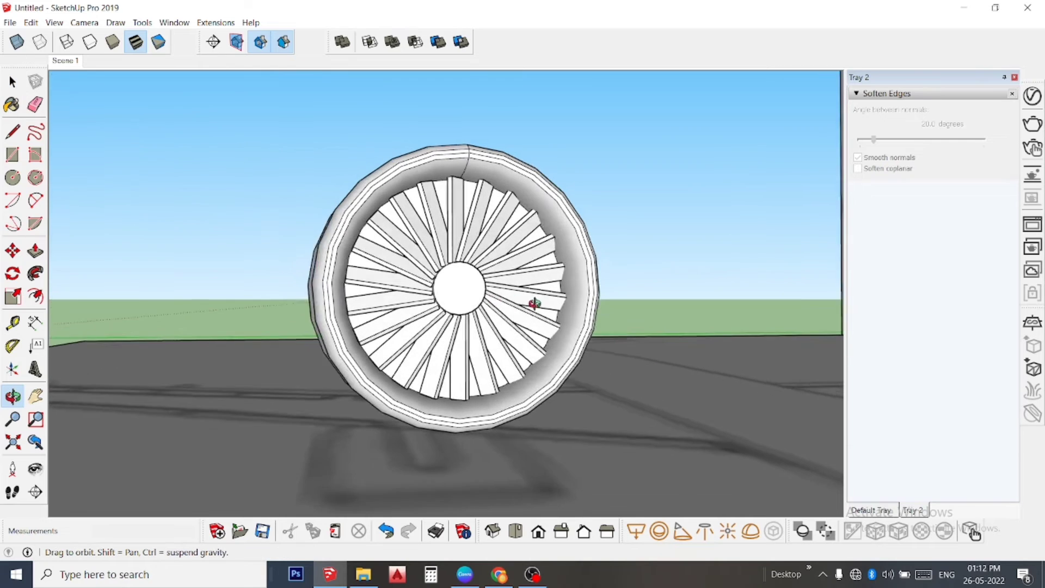
scroll(583, 310, "down", 1)
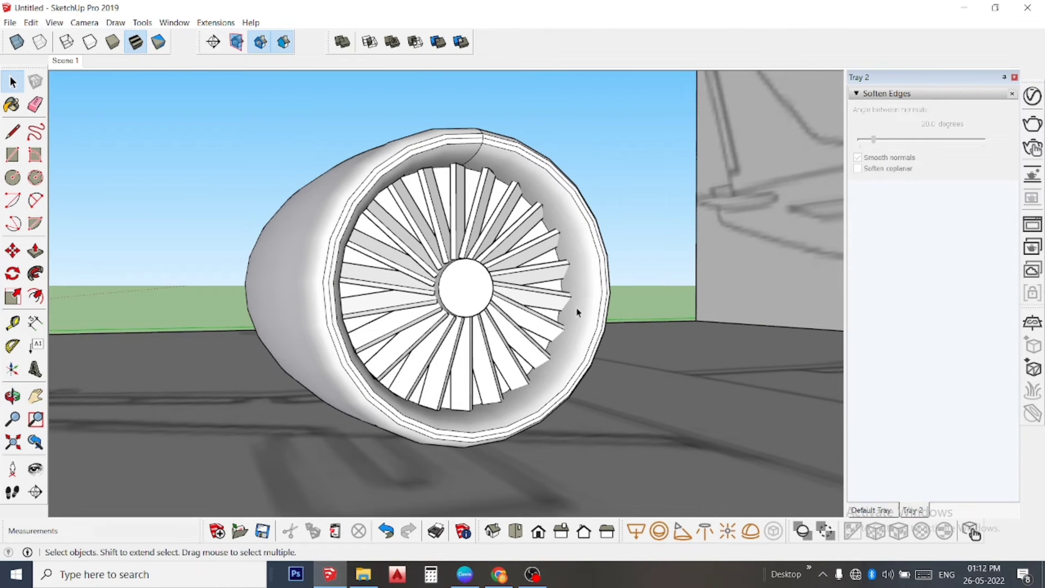
scroll(567, 309, "down", 1)
scroll(568, 309, "down", 1)
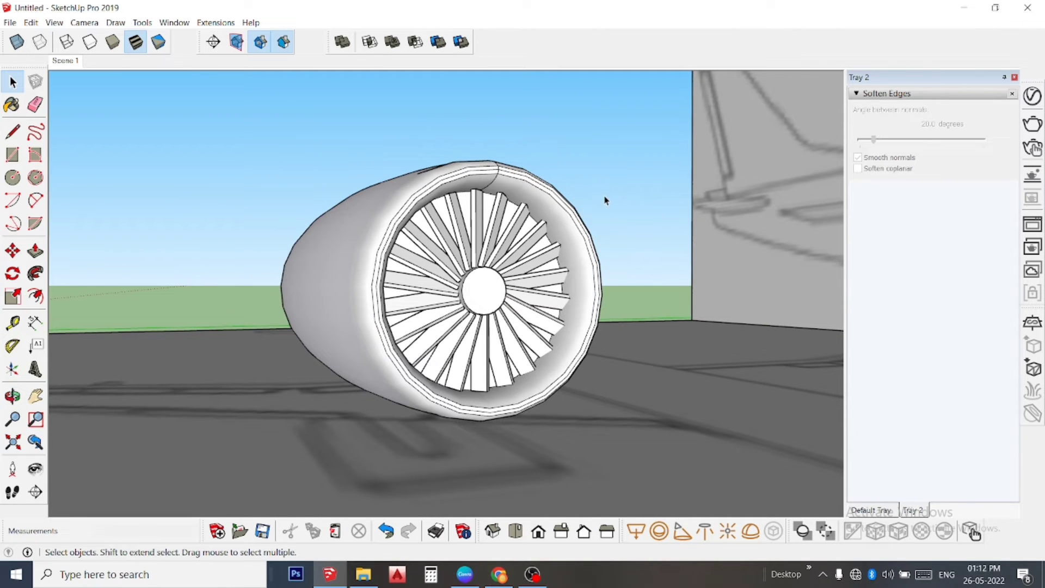
middle_click_drag(519, 248, 436, 301)
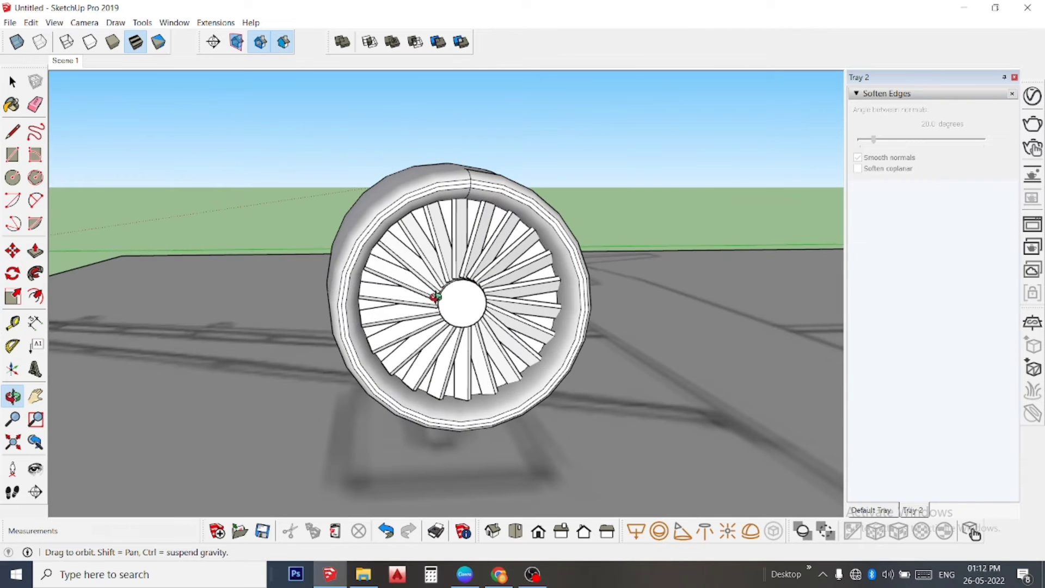
scroll(439, 302, "down", 2)
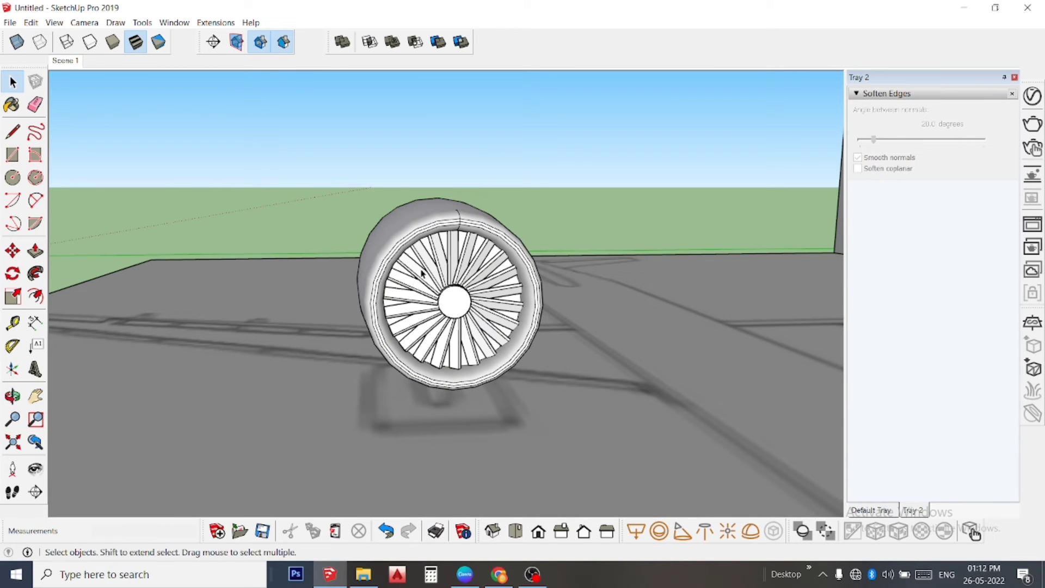
middle_click_drag(423, 273, 593, 308)
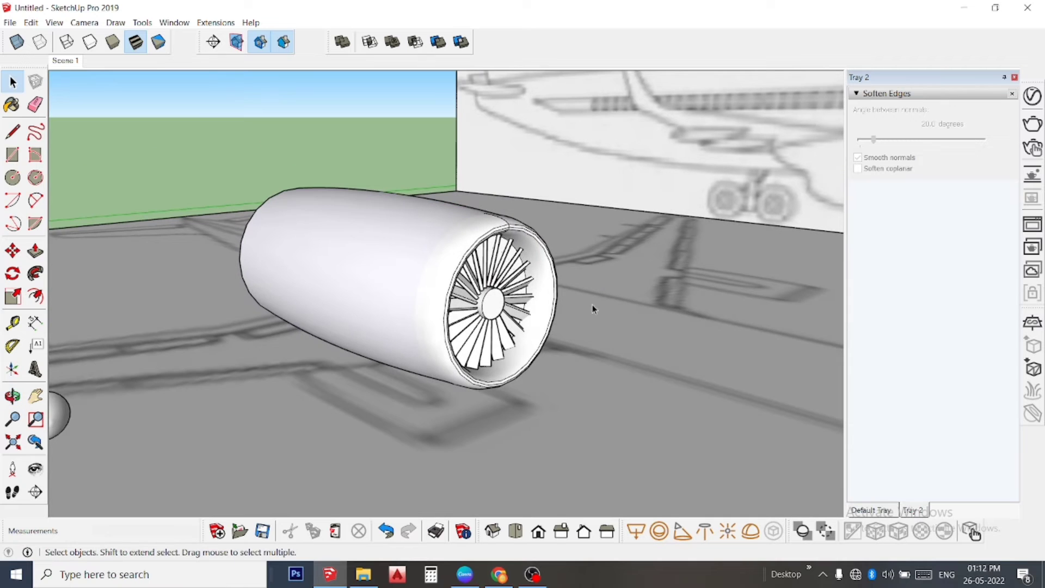
scroll(542, 223, "up", 2)
scroll(542, 223, "up", 2)
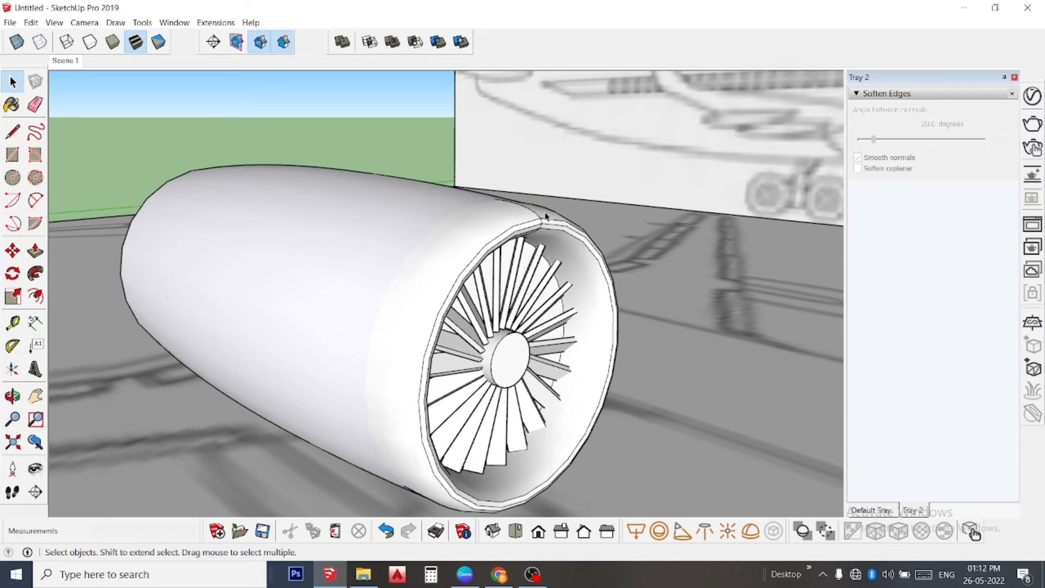
scroll(564, 234, "up", 2)
mouse_move(565, 235)
middle_mouse_down()
mouse_move(541, 223)
mouse_move(421, 239)
middle_mouse_up()
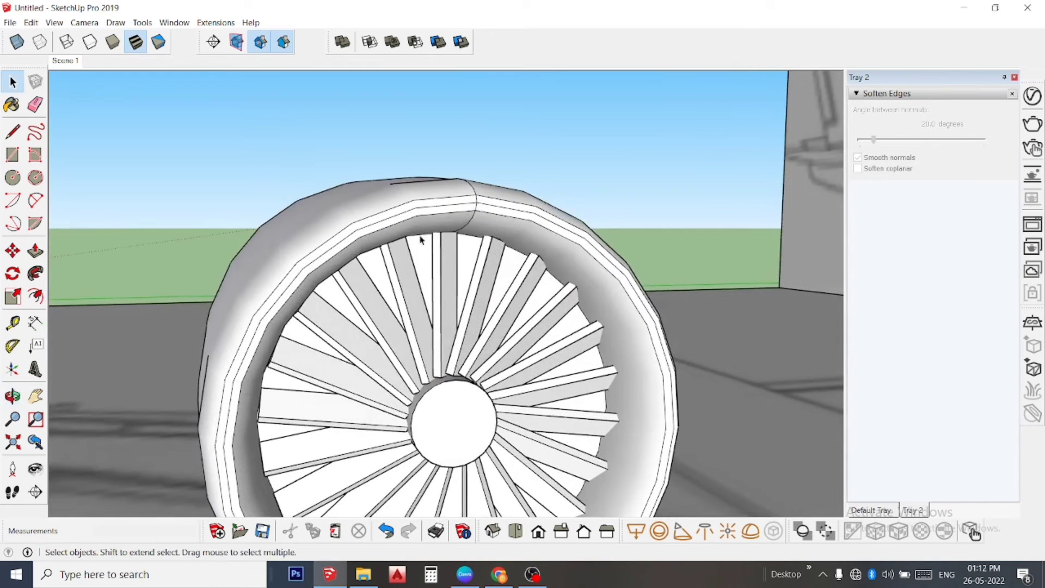
Erase the nacelle seam line running down the top of the inlet rim.
left_click(35, 104)
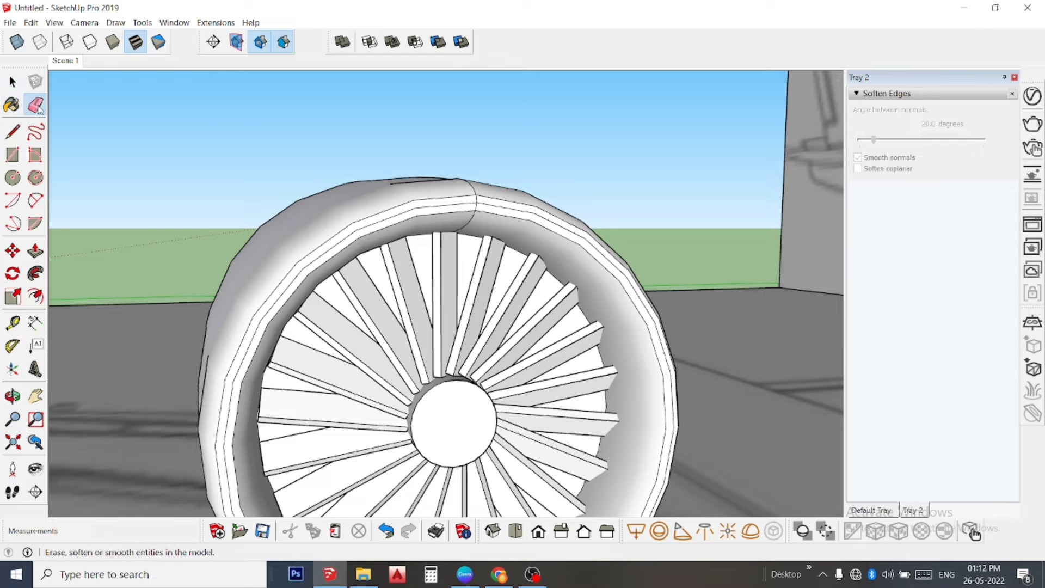
mouse_move(482, 206)
middle_mouse_down()
mouse_move(448, 310)
mouse_move(465, 205)
middle_mouse_up()
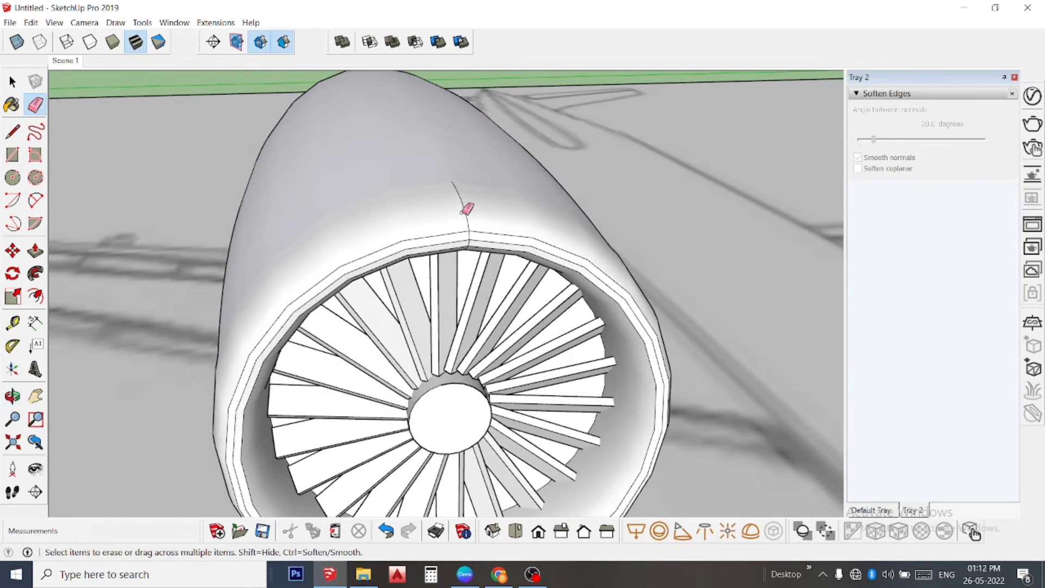
scroll(488, 162, "up", 2)
scroll(462, 201, "up", 2)
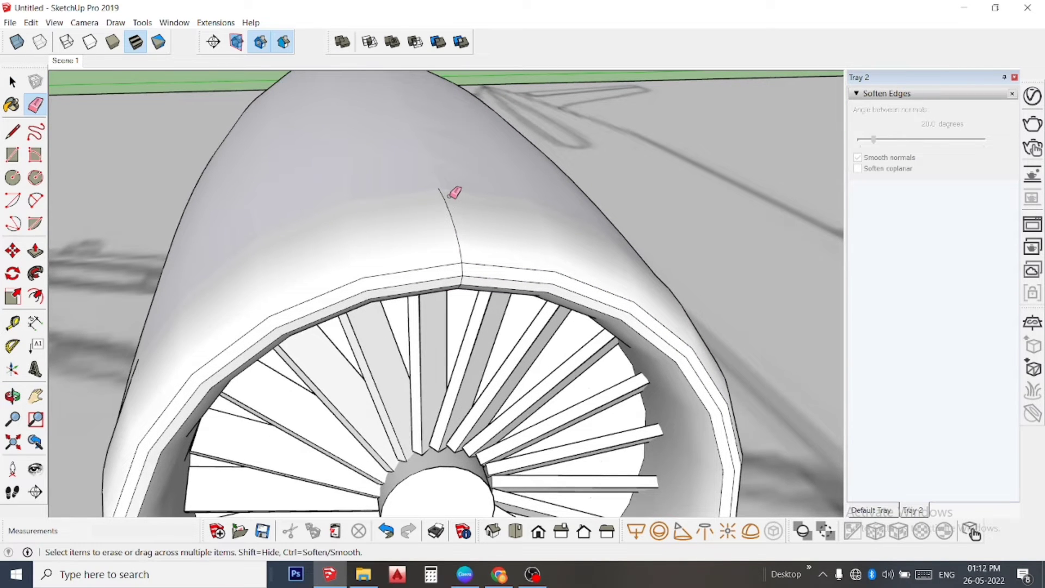
left_click(441, 193)
left_click(456, 228)
left_click_drag(464, 251, 458, 283)
mouse_move(462, 279)
middle_mouse_down()
mouse_move(432, 196)
mouse_move(448, 180)
middle_mouse_up()
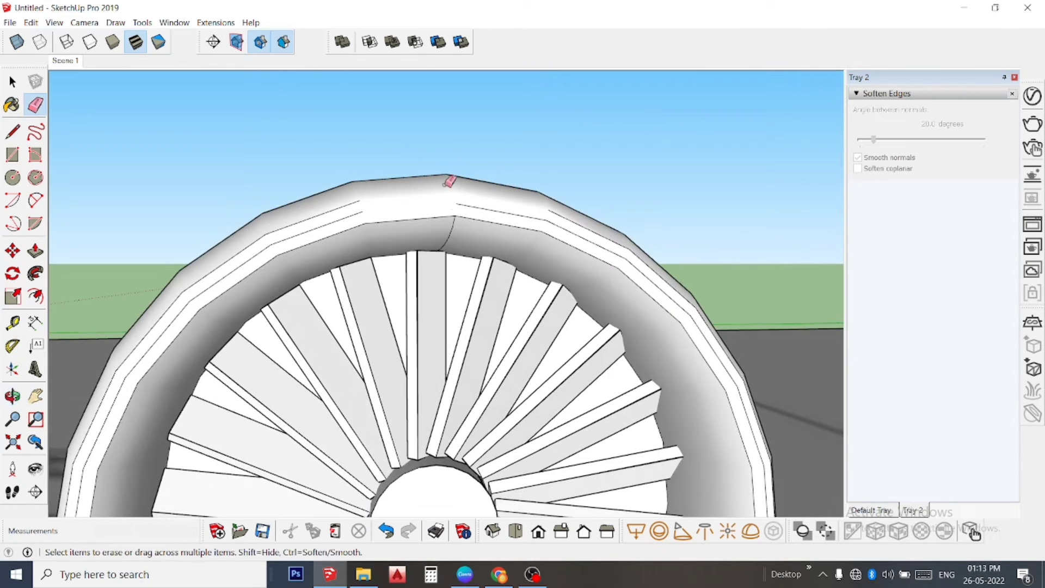
Erase the stray rim edges on both sides of the seam, left and right.
left_click(461, 208)
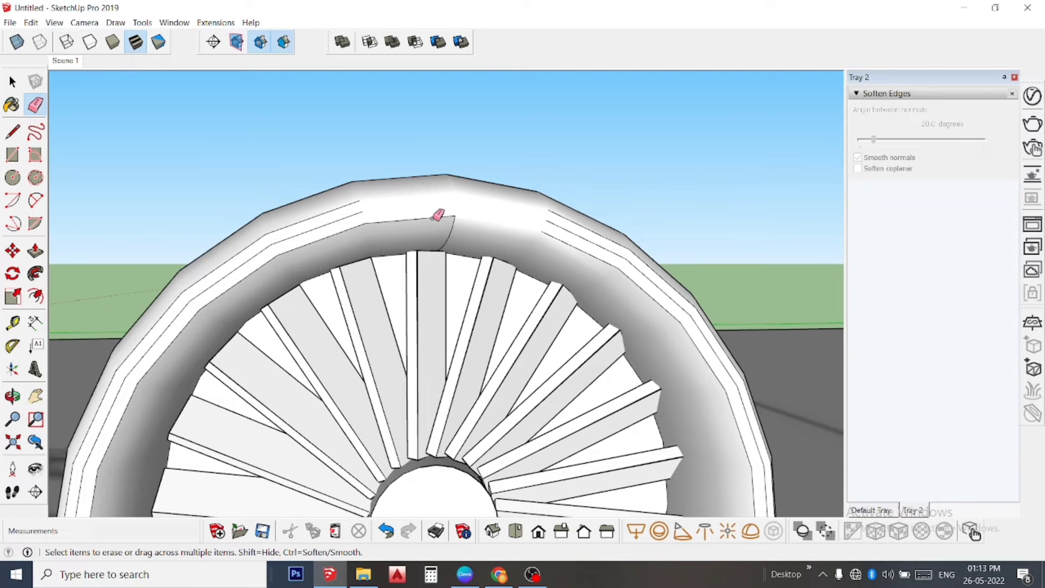
mouse_move(439, 217)
left_mouse_down()
mouse_move(457, 226)
mouse_move(452, 240)
mouse_move(468, 228)
left_mouse_up()
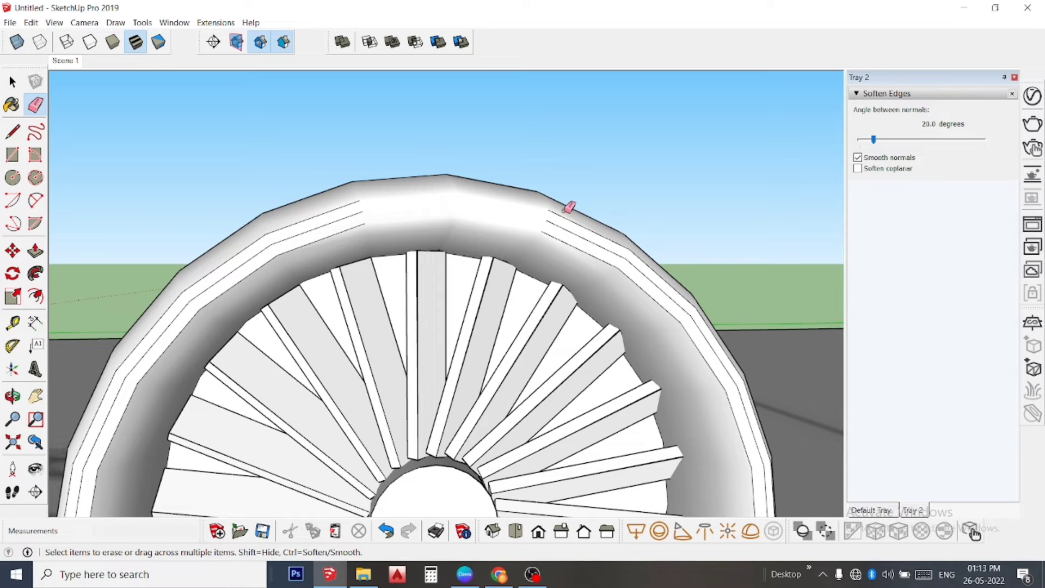
left_click_drag(564, 211, 582, 235)
left_click_drag(659, 250, 649, 297)
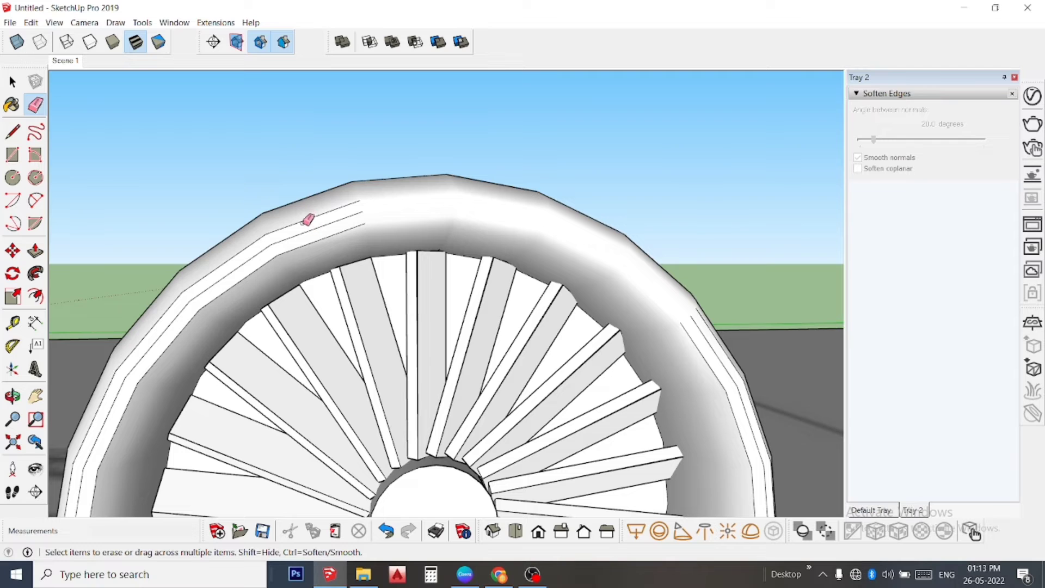
left_click_drag(308, 216, 313, 241)
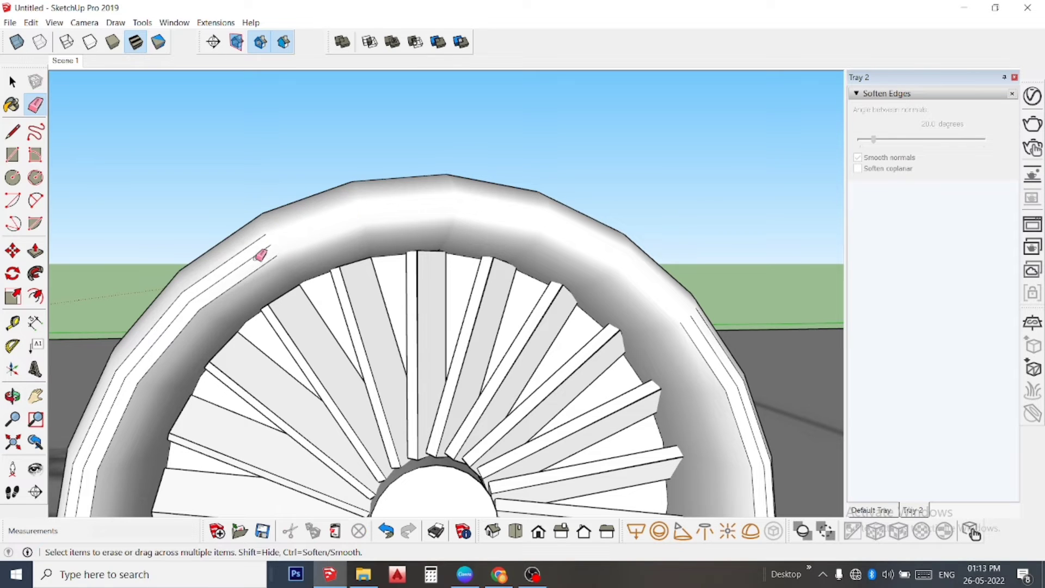
left_click_drag(238, 250, 226, 291)
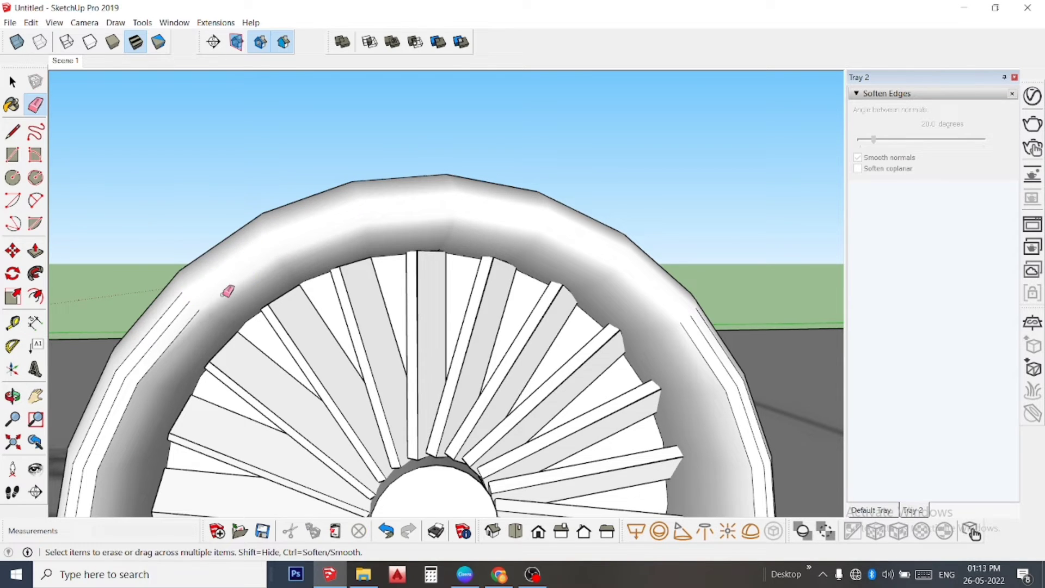
left_click_drag(154, 315, 169, 356)
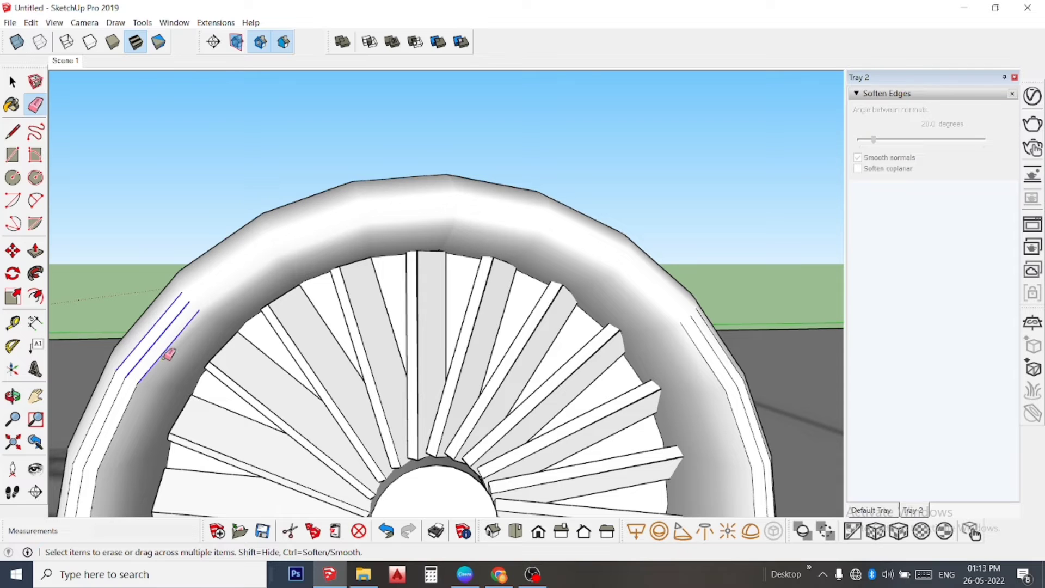
left_click_drag(97, 418, 123, 442)
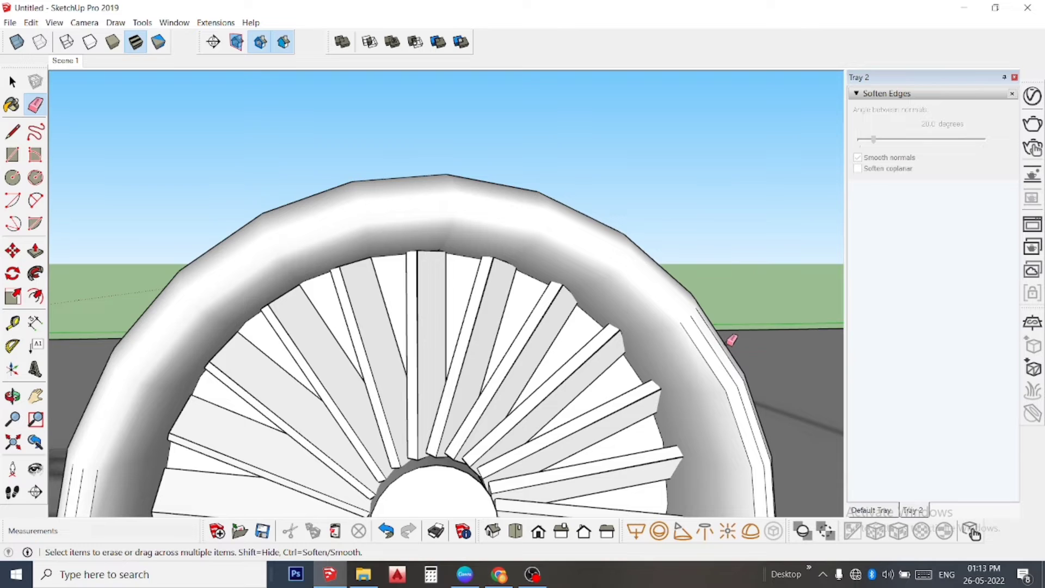
left_click_drag(724, 349, 745, 435)
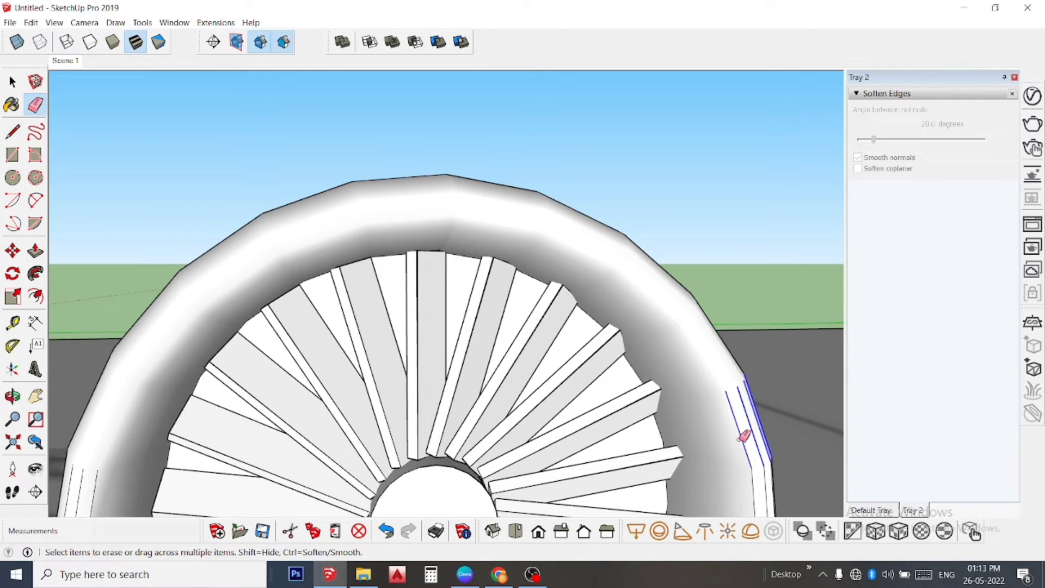
scroll(565, 290, "down", 2)
scroll(566, 290, "down", 3)
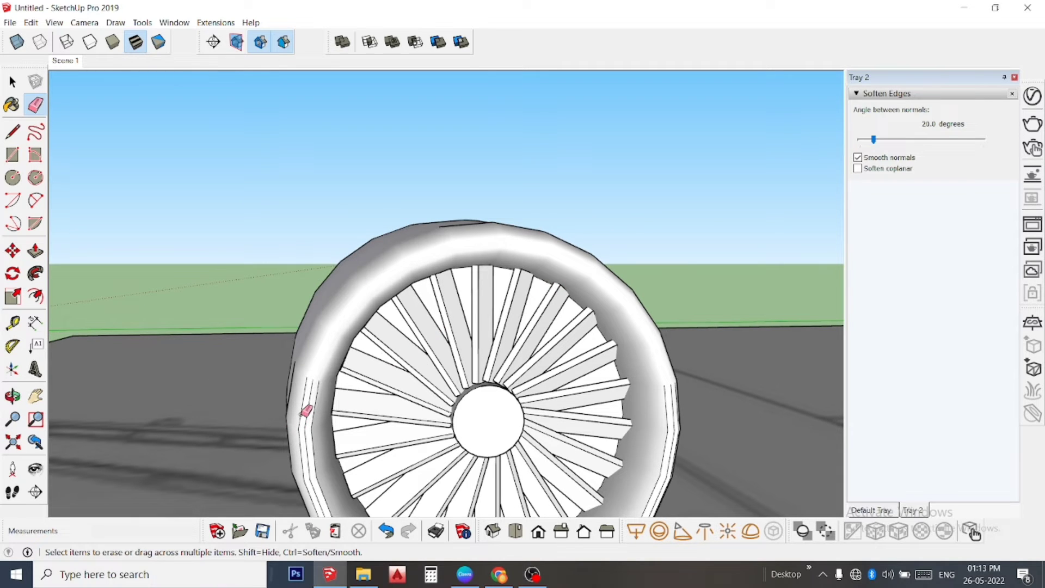
Erase the stray edge lines along the lower-left and bottom of the rim.
mouse_move(306, 409)
left_mouse_down()
mouse_move(329, 455)
mouse_move(303, 497)
mouse_move(332, 495)
left_mouse_up()
scroll(318, 292, "down", 3)
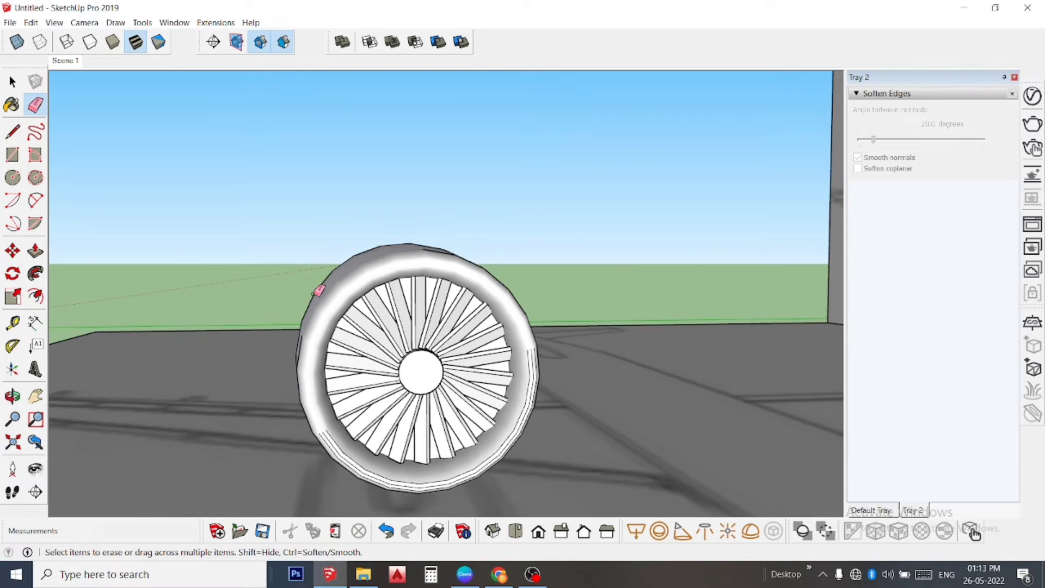
scroll(372, 487, "up", 3)
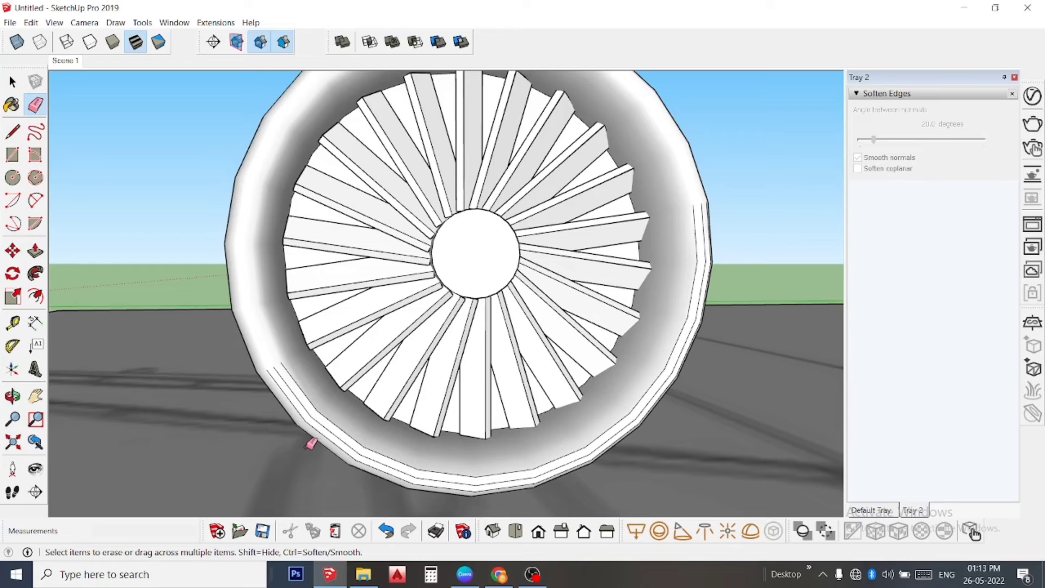
mouse_move(281, 393)
left_mouse_down()
mouse_move(299, 380)
mouse_move(303, 392)
left_mouse_up()
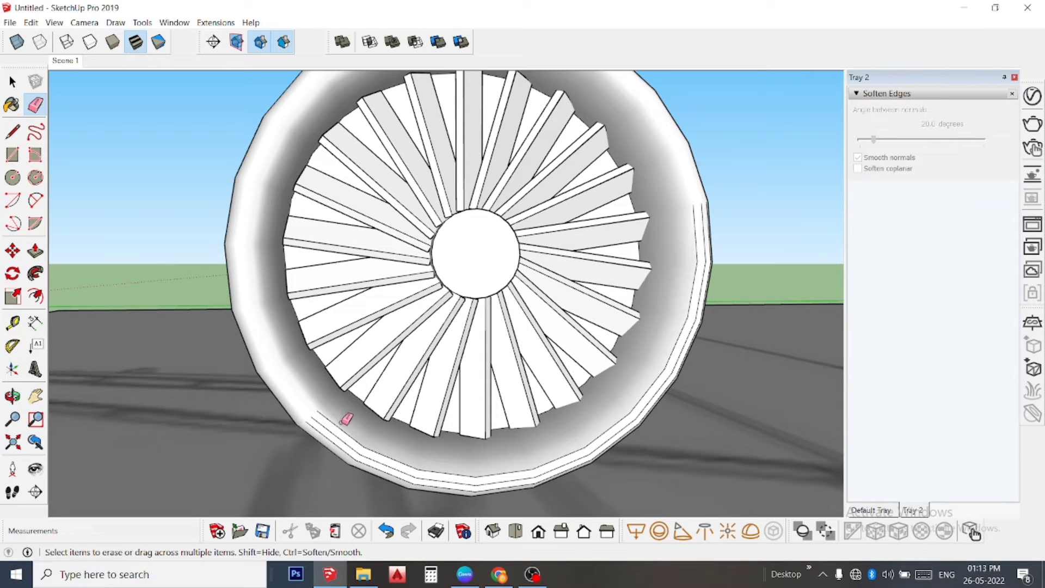
mouse_move(345, 419)
left_mouse_down()
mouse_move(350, 440)
mouse_move(384, 469)
left_mouse_up()
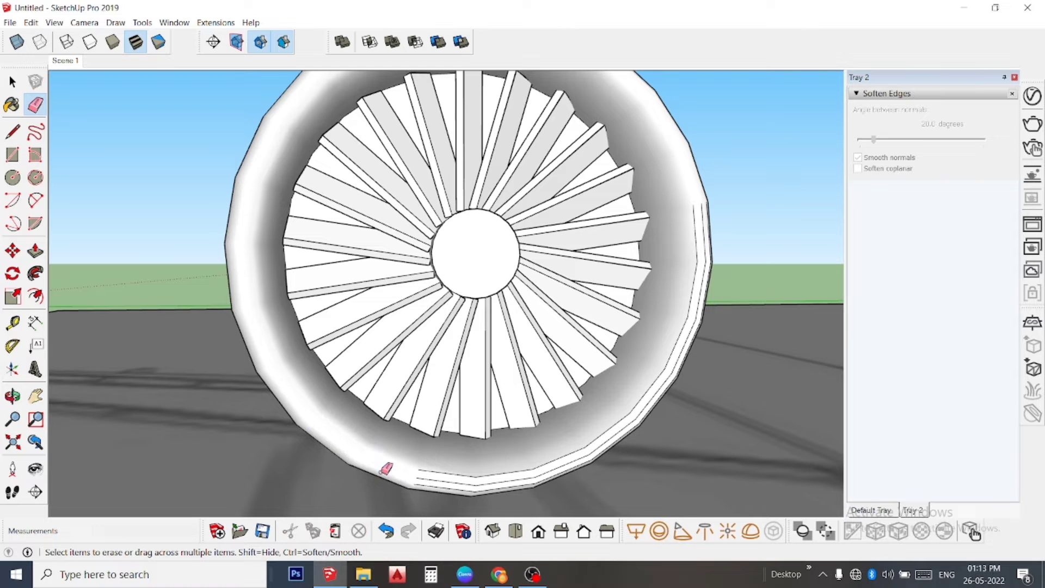
mouse_move(460, 466)
left_mouse_down()
mouse_move(463, 493)
mouse_move(526, 485)
left_mouse_up()
left_click_drag(561, 448, 564, 473)
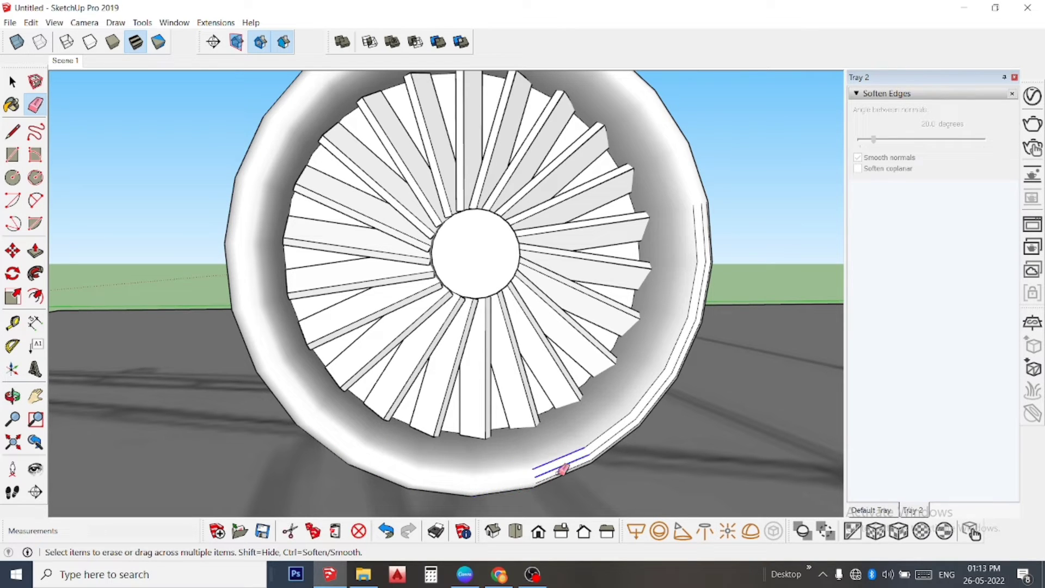
Erase the remaining edges up the right rim, then return to the Scene 1 view.
mouse_move(564, 429)
middle_mouse_down()
mouse_move(497, 415)
mouse_move(443, 366)
middle_mouse_up()
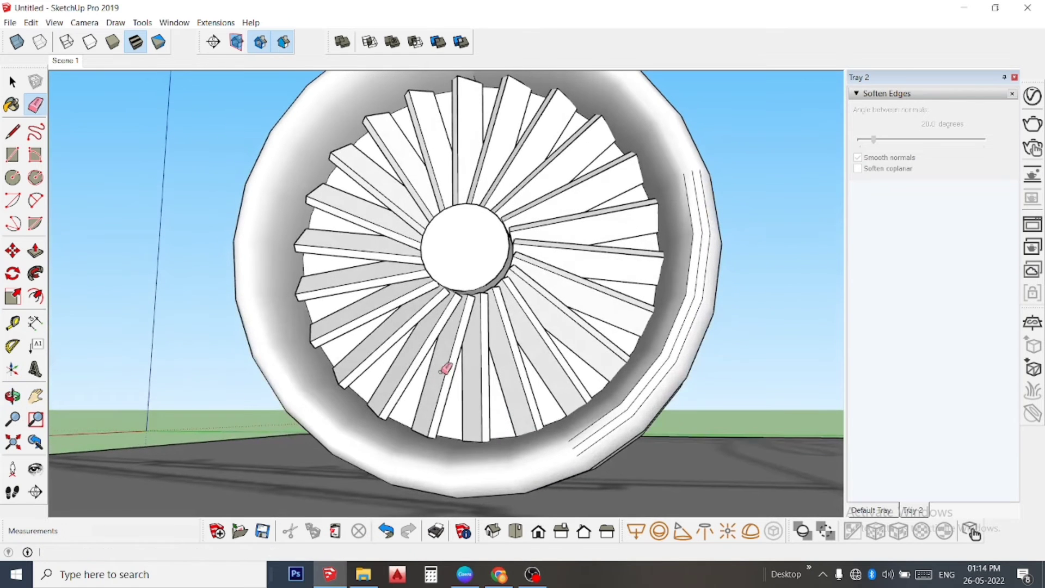
left_click_drag(609, 414, 575, 449)
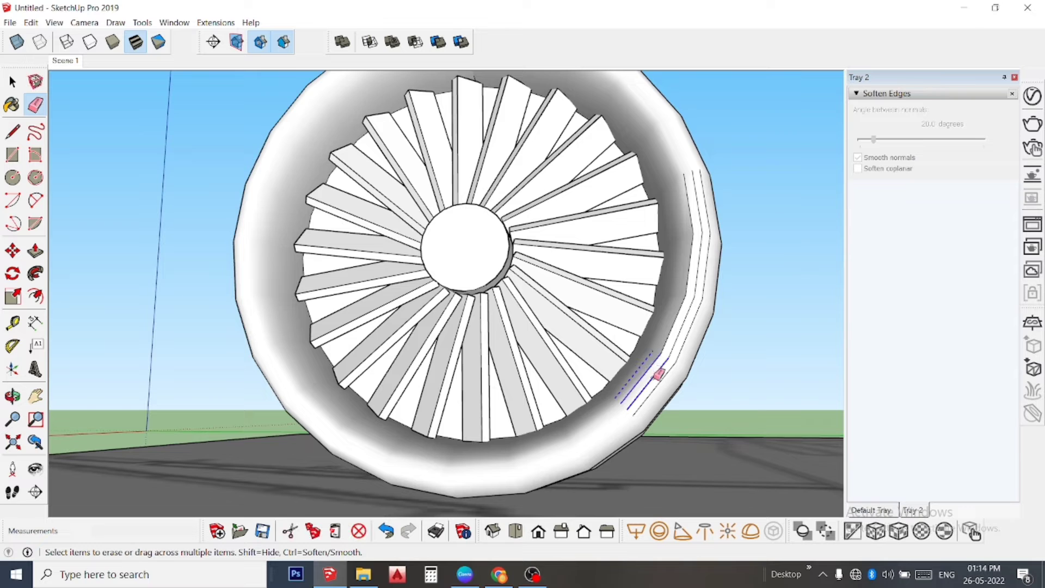
mouse_move(641, 365)
left_mouse_down()
mouse_move(670, 345)
mouse_move(706, 341)
mouse_move(696, 327)
left_mouse_up()
left_click_drag(660, 275, 726, 252)
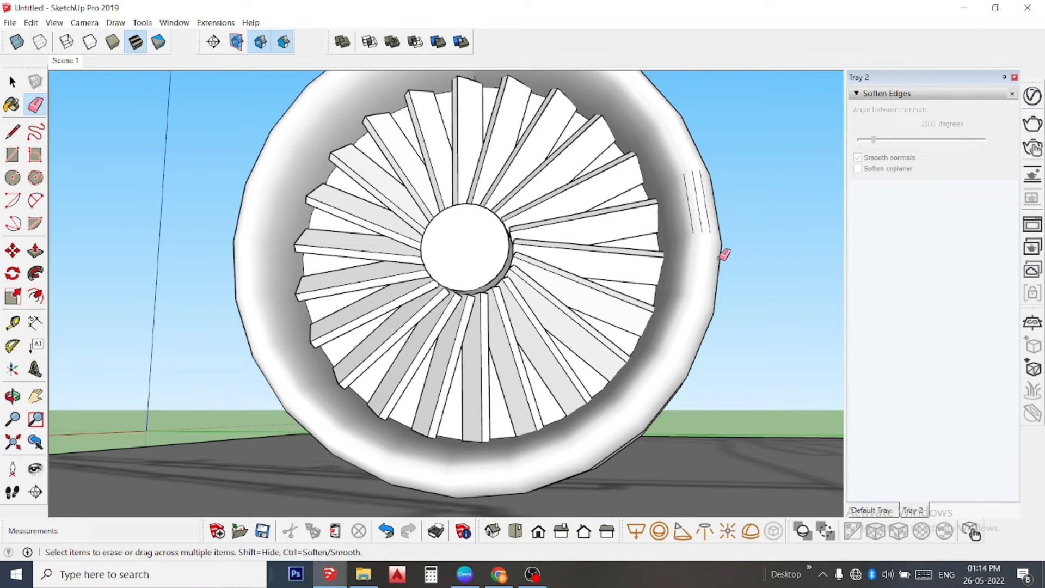
left_click_drag(722, 186, 688, 221)
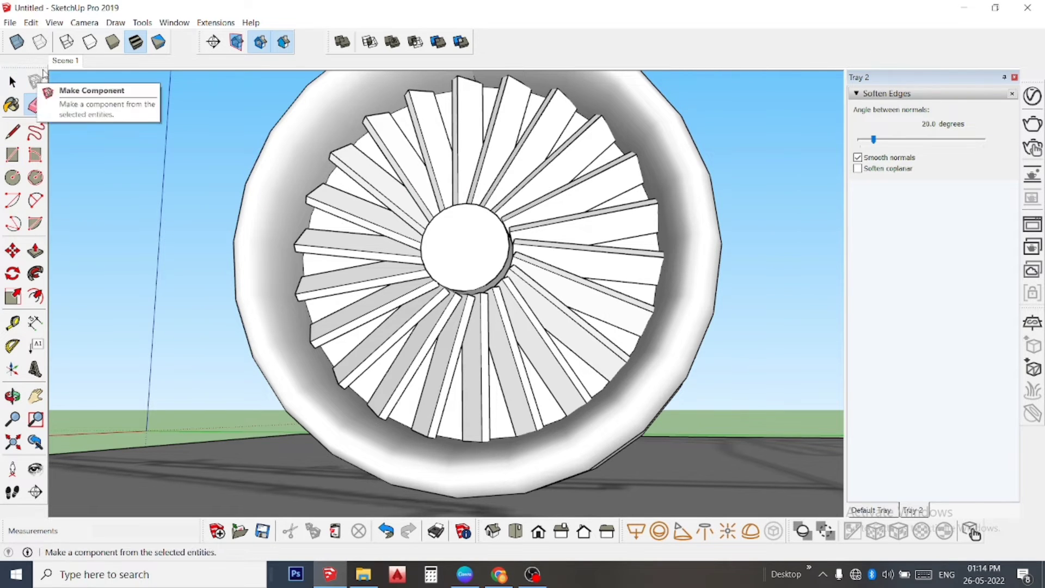
left_click(66, 61)
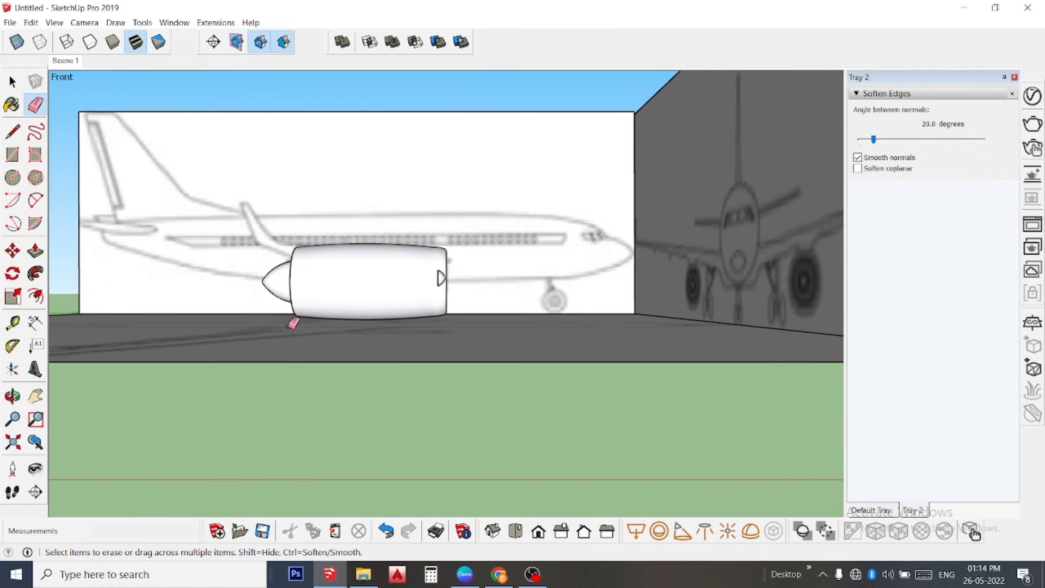
mouse_move(455, 297)
middle_mouse_down()
mouse_move(227, 354)
mouse_move(425, 287)
middle_mouse_up()
Select the small oval face and move it 12 inches along the green axis.
key("e")
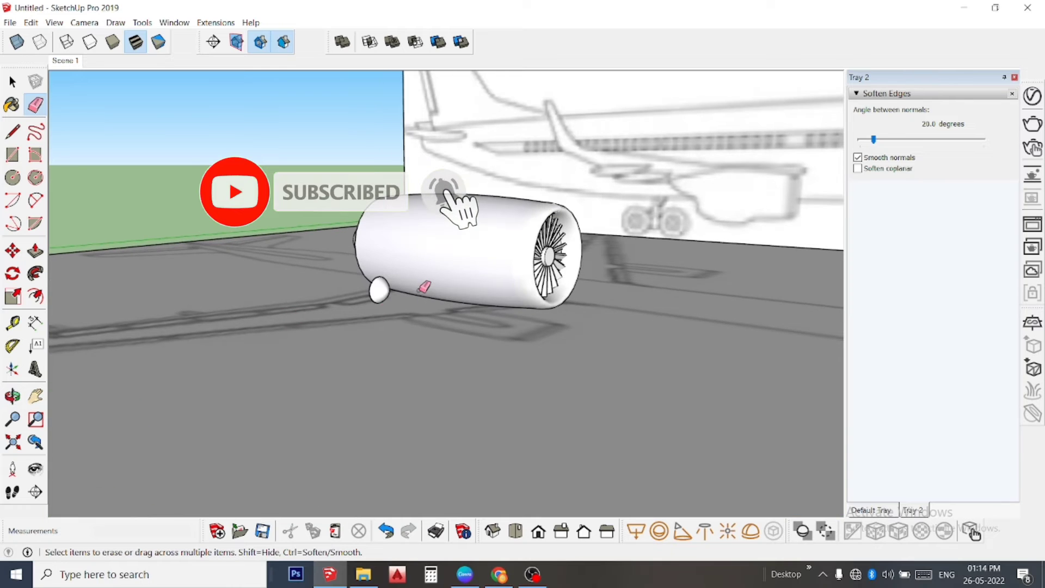
left_click(12, 81)
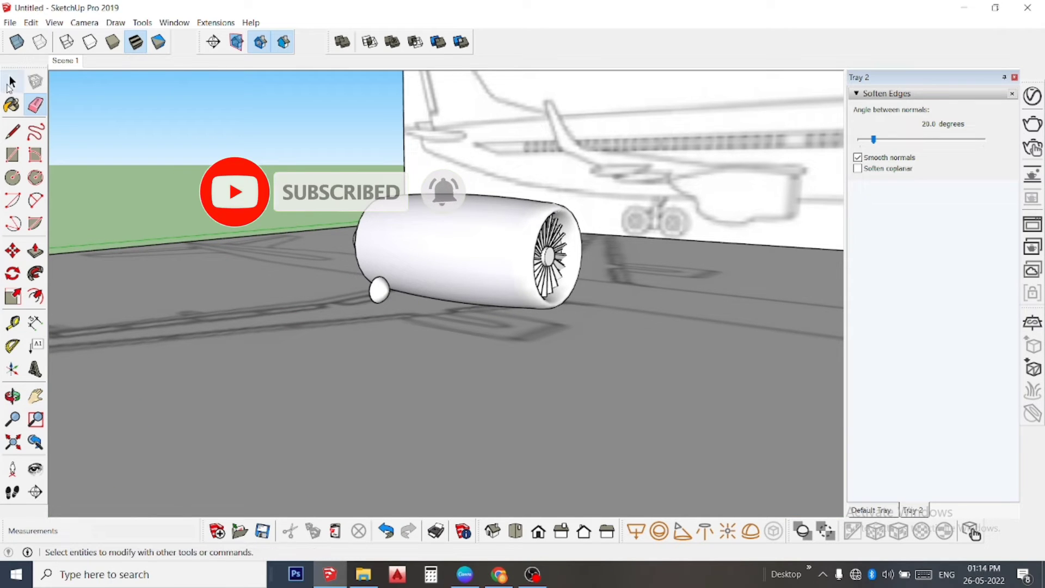
left_click(379, 292)
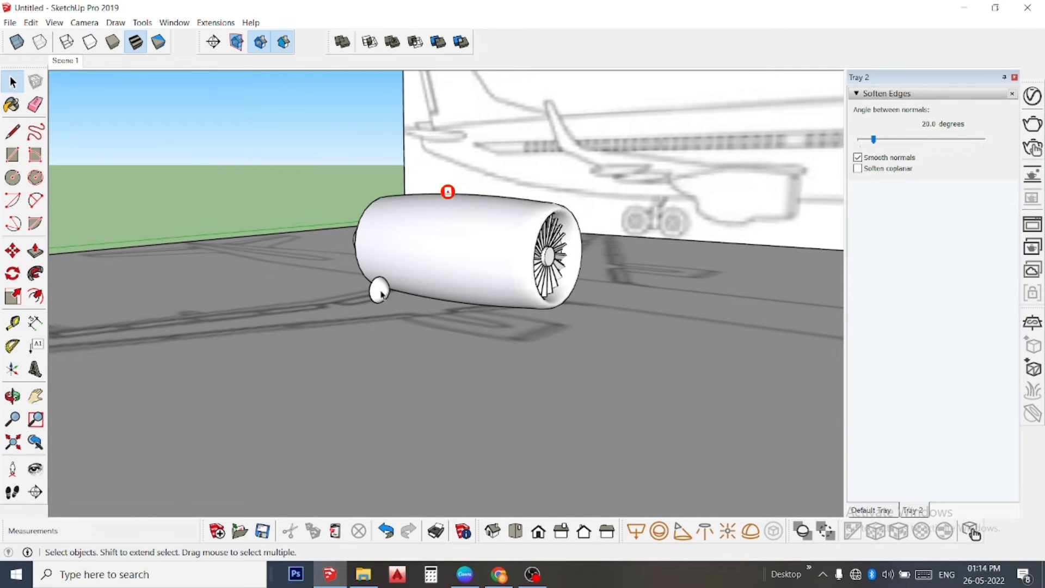
left_click(379, 293)
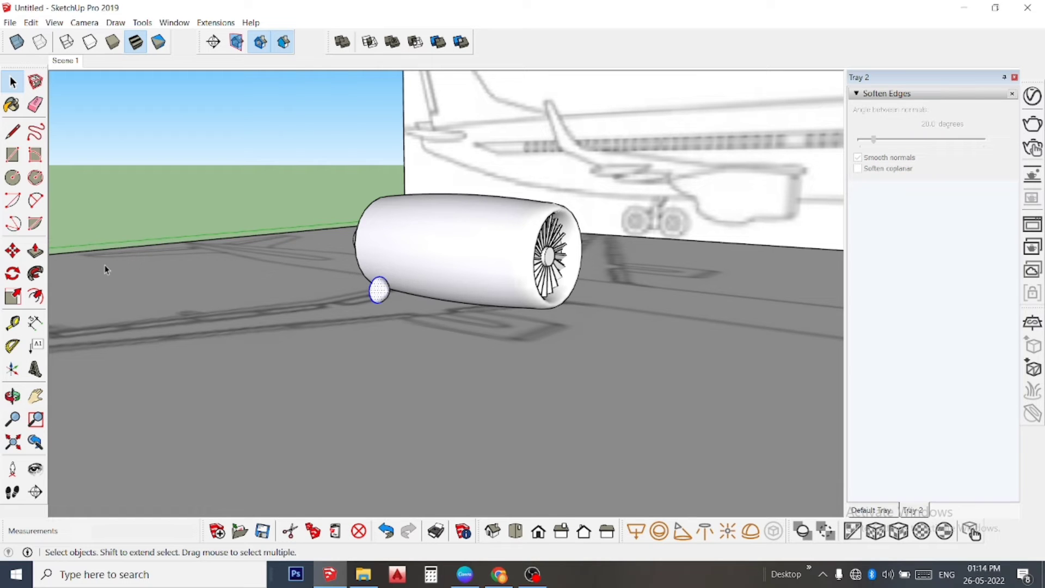
left_click(12, 250)
left_click(307, 468)
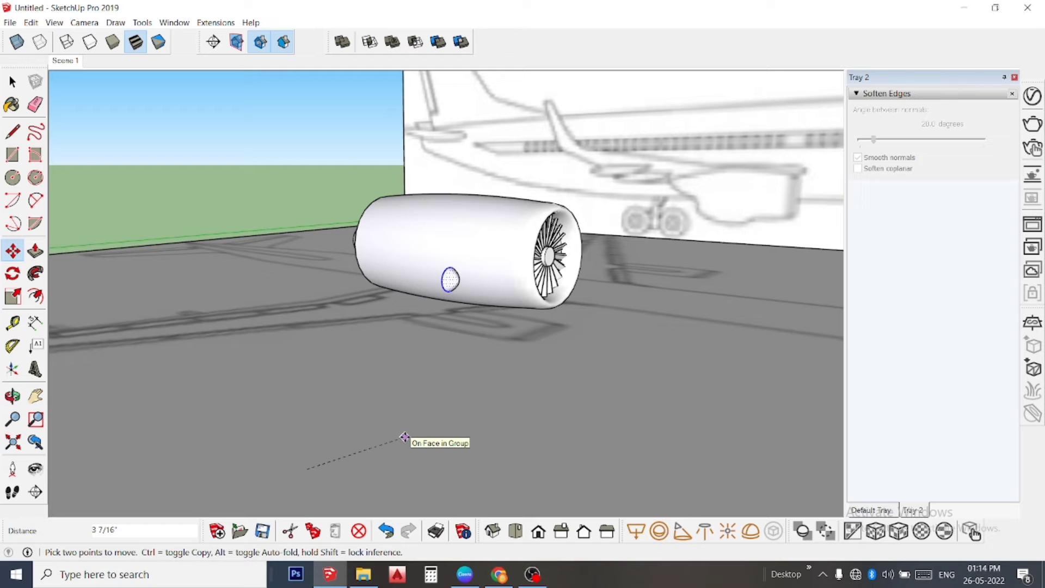
key("Escape")
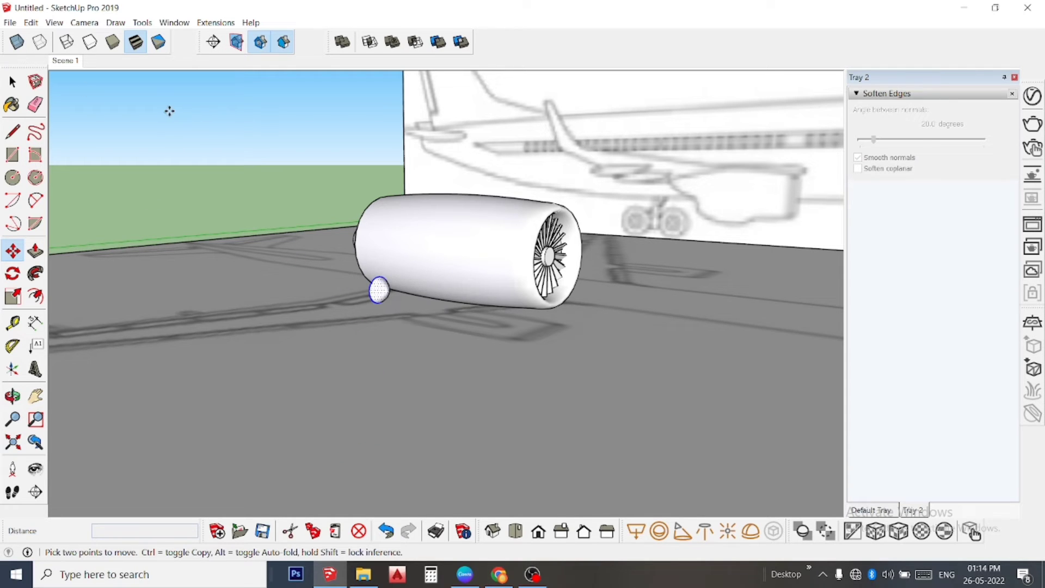
left_click(129, 158)
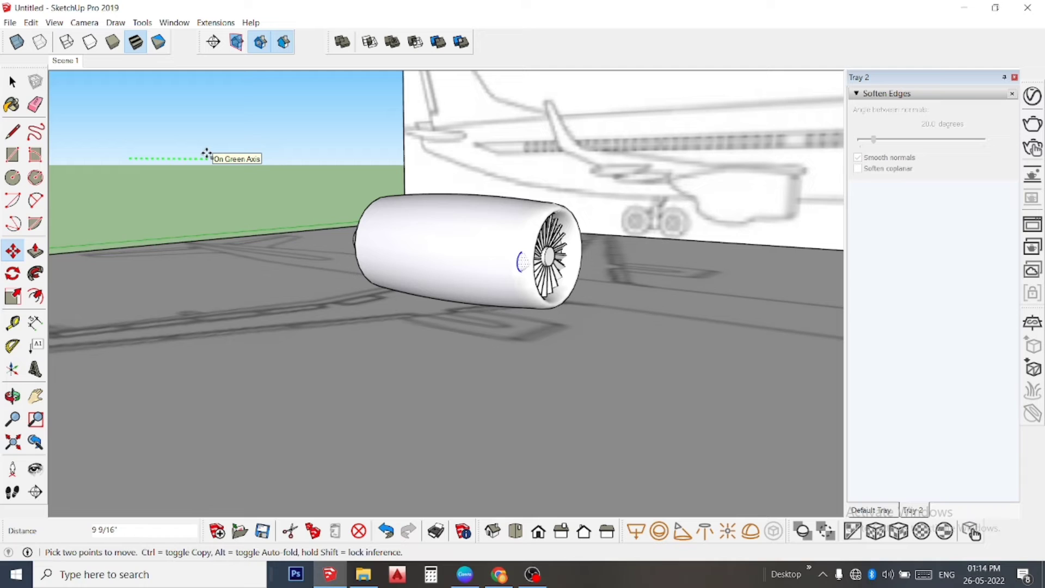
type("12")
key("Return")
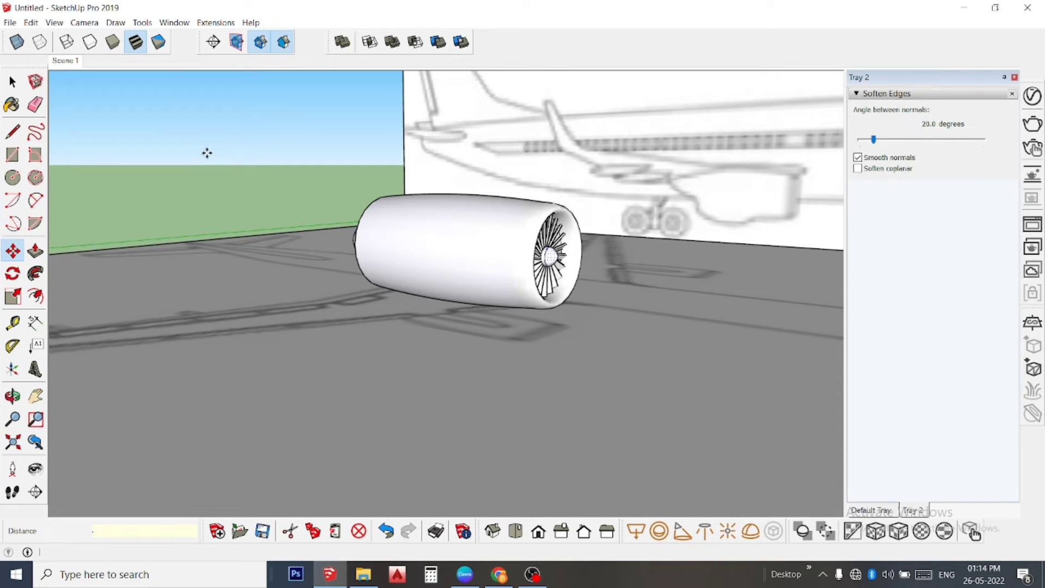
key("space")
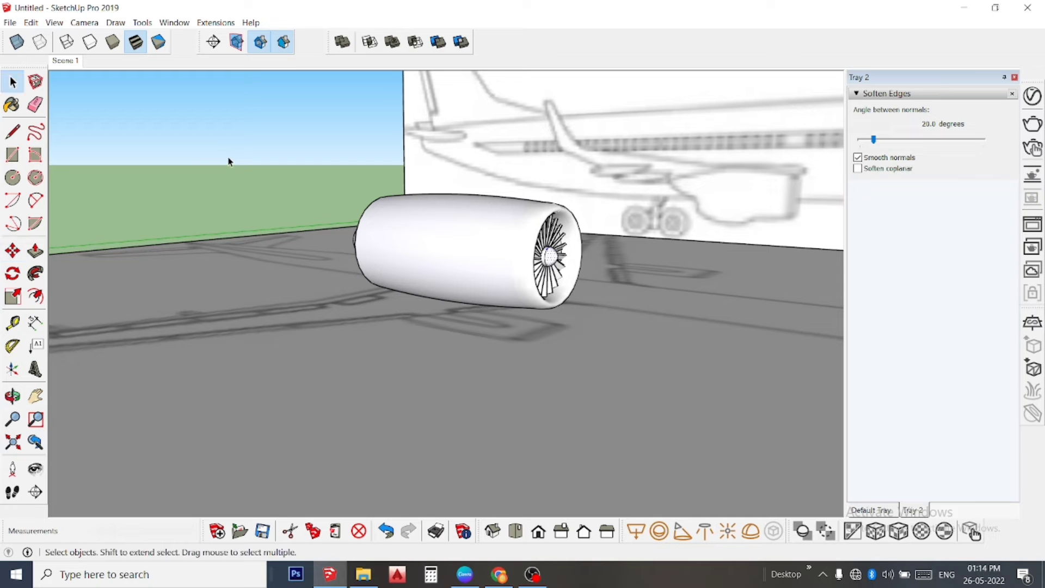
Orbit to a top-down view and use Edit > Unhide > All to reveal the airplane.
left_click(361, 152)
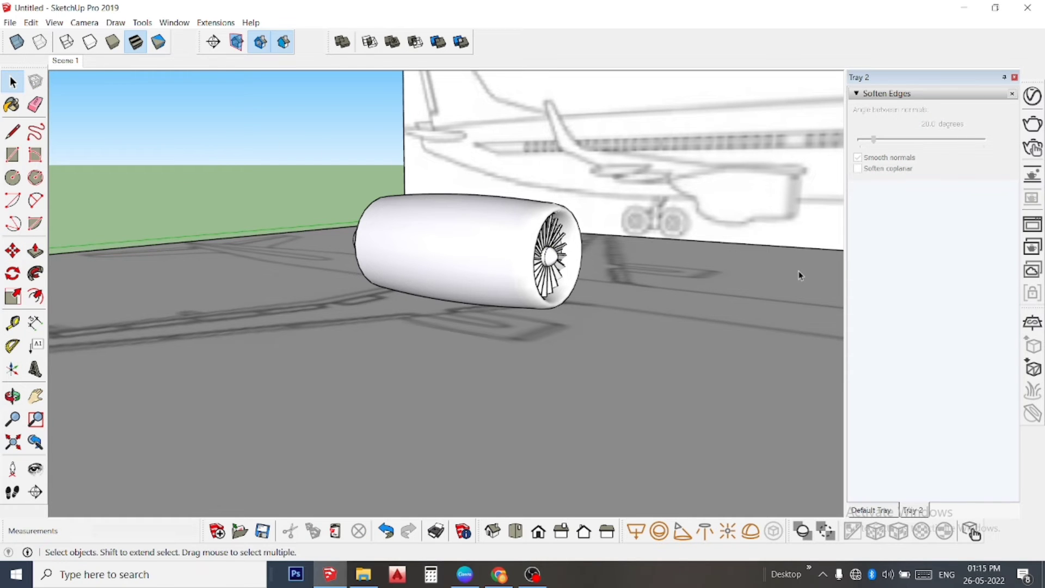
middle_click_drag(800, 276, 693, 308)
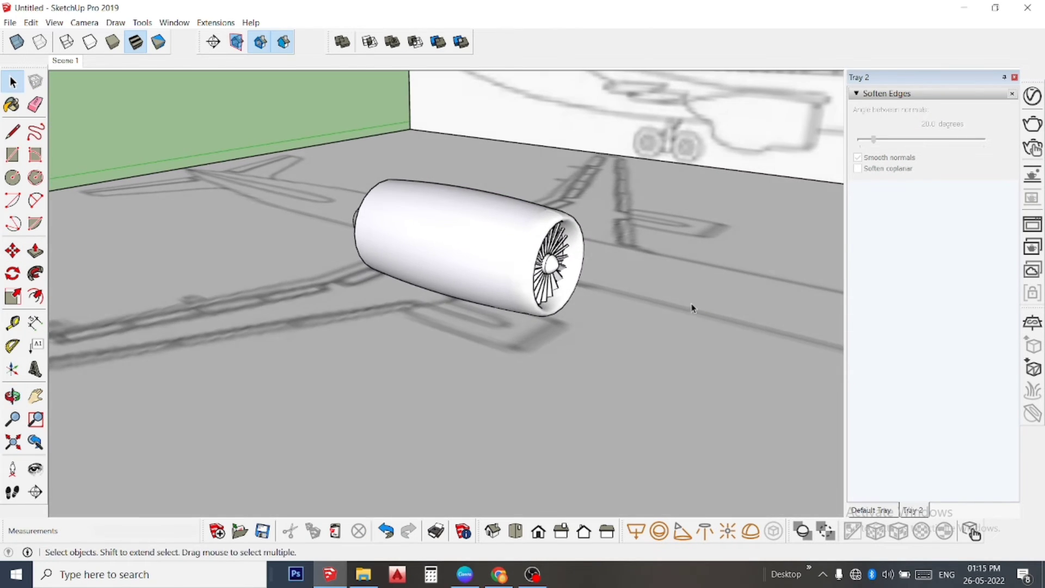
mouse_move(620, 239)
middle_mouse_down()
mouse_move(486, 229)
mouse_move(584, 325)
middle_mouse_up()
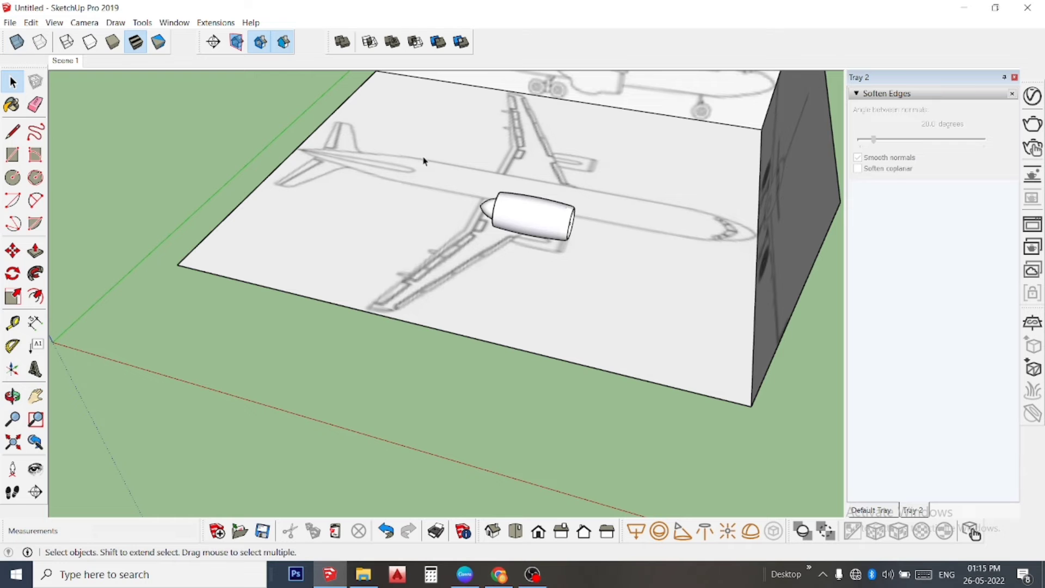
mouse_move(657, 256)
middle_mouse_down()
mouse_move(637, 287)
mouse_move(623, 366)
mouse_move(464, 355)
mouse_move(280, 301)
mouse_move(223, 329)
mouse_move(271, 375)
middle_mouse_up()
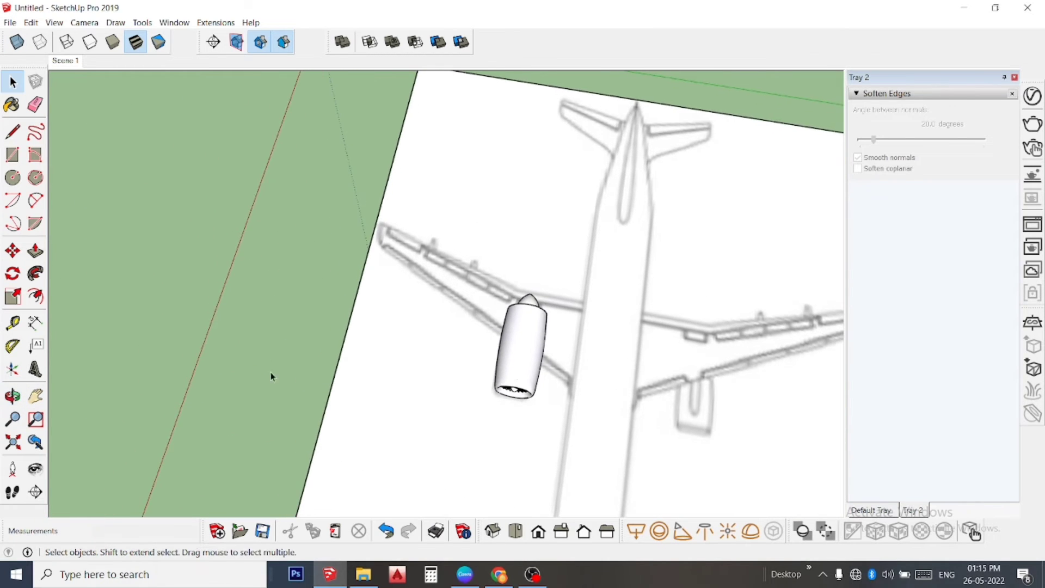
scroll(308, 297, "down", 3)
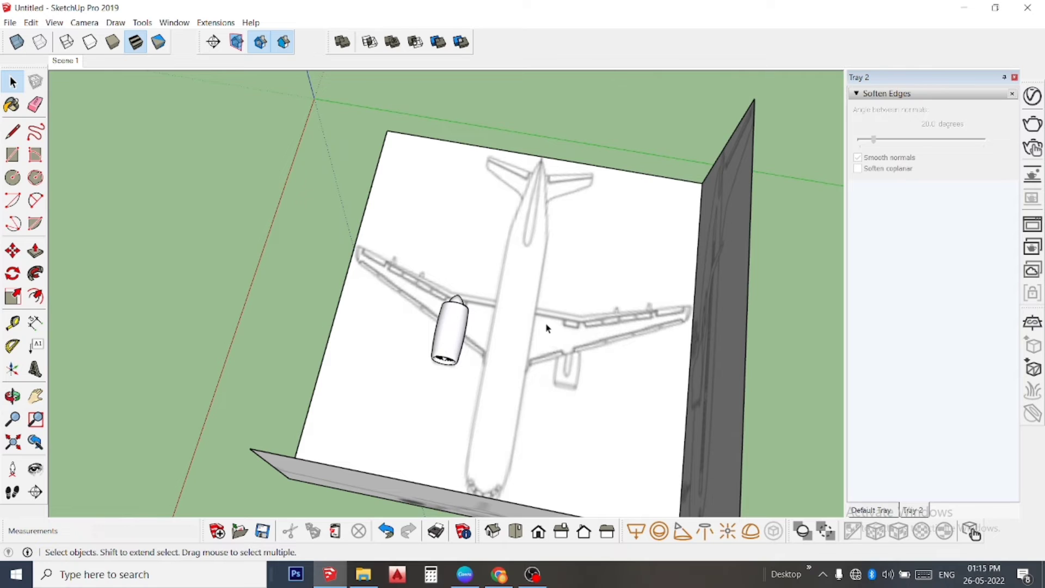
scroll(546, 327, "up", 2)
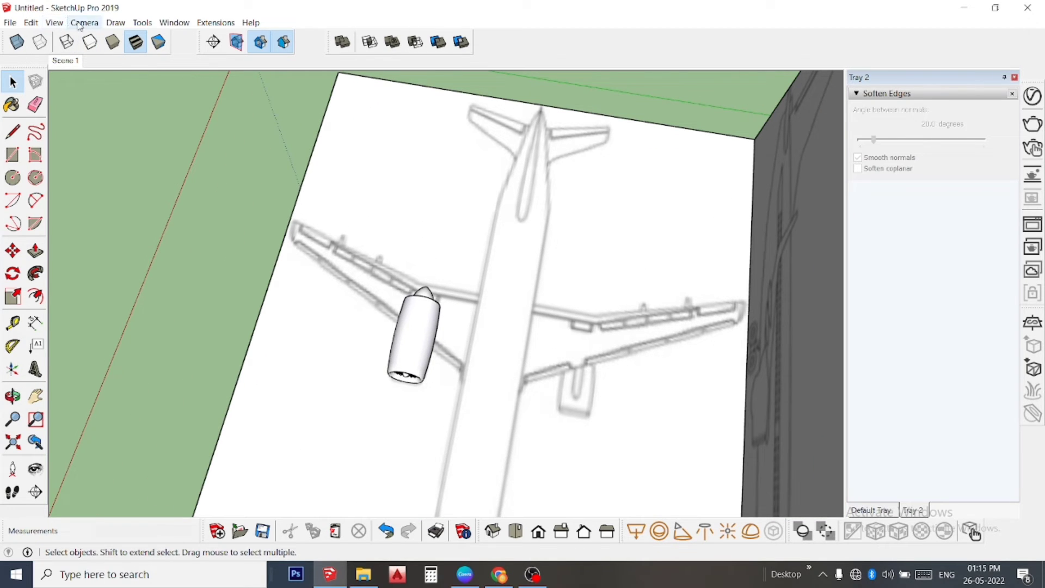
left_click(31, 22)
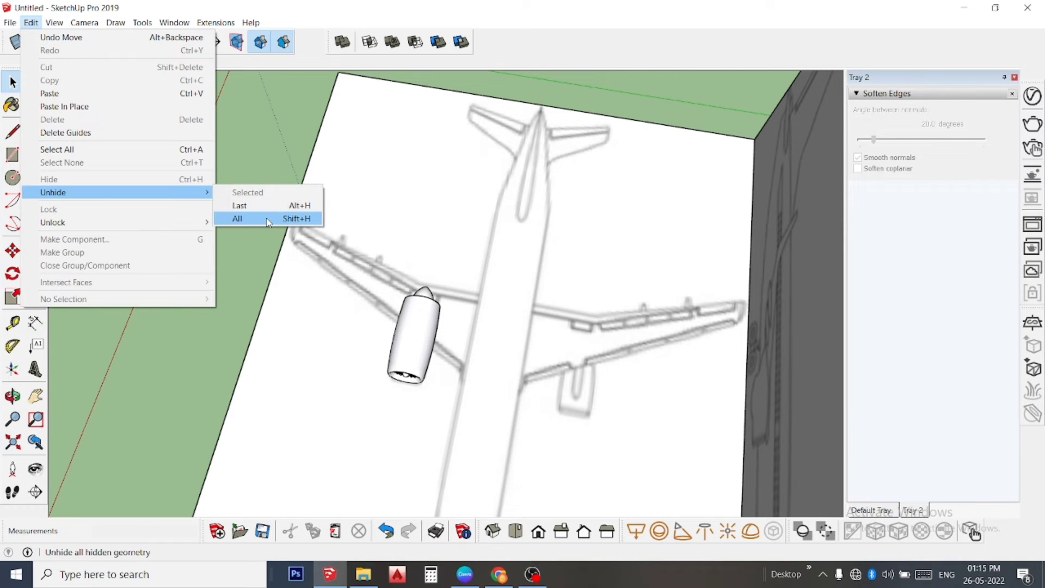
left_click(267, 220)
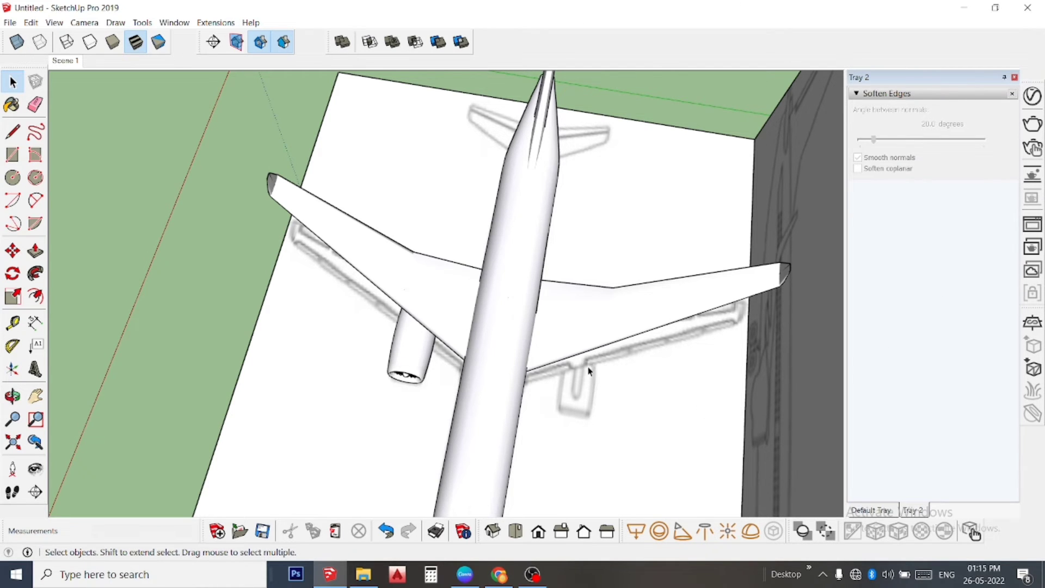
Find the engine under the wing and select its connected geometry.
middle_click_drag(588, 371, 1004, 53)
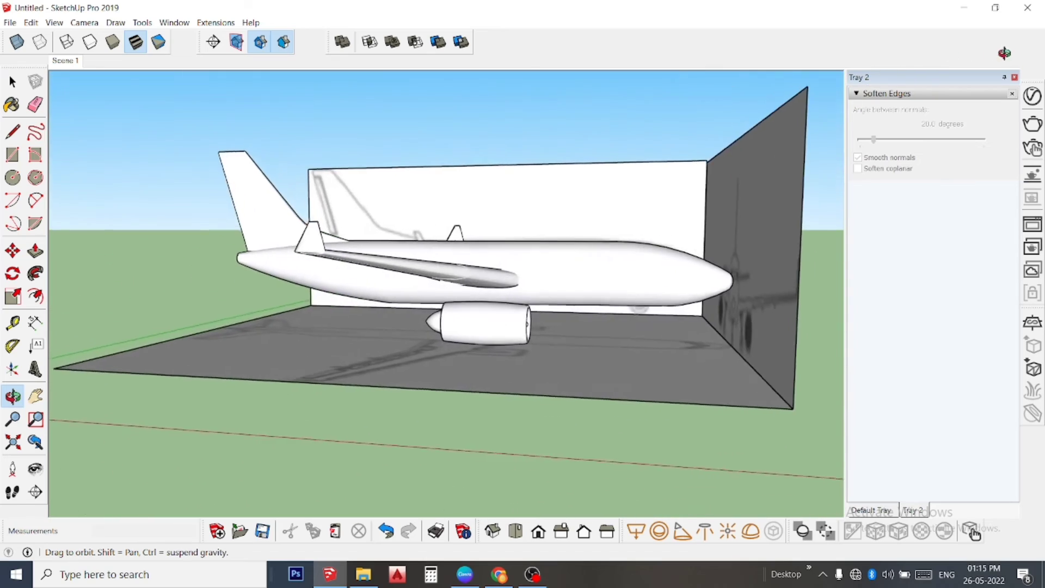
mouse_move(1005, 53)
left_mouse_down()
mouse_move(1008, 273)
mouse_move(782, 408)
mouse_move(597, 347)
left_mouse_up()
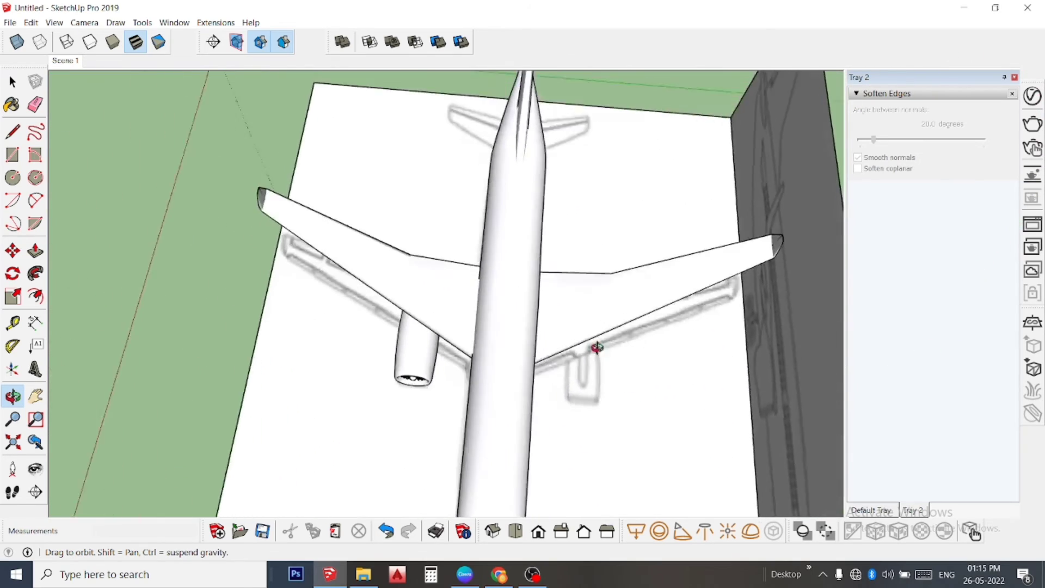
mouse_move(596, 347)
middle_mouse_down()
mouse_move(504, 310)
mouse_move(539, 392)
mouse_move(545, 375)
middle_mouse_up()
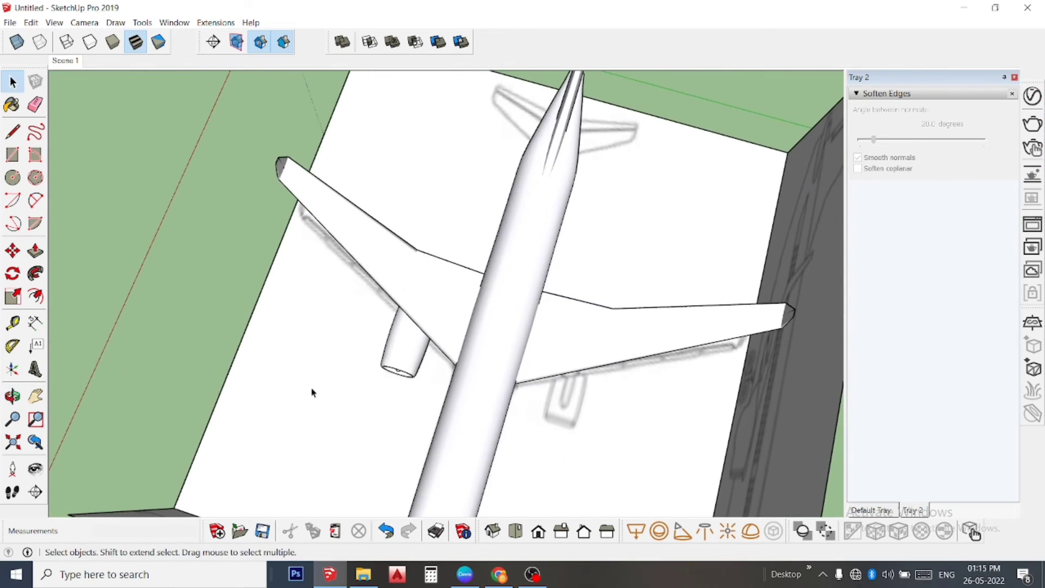
left_click(395, 348)
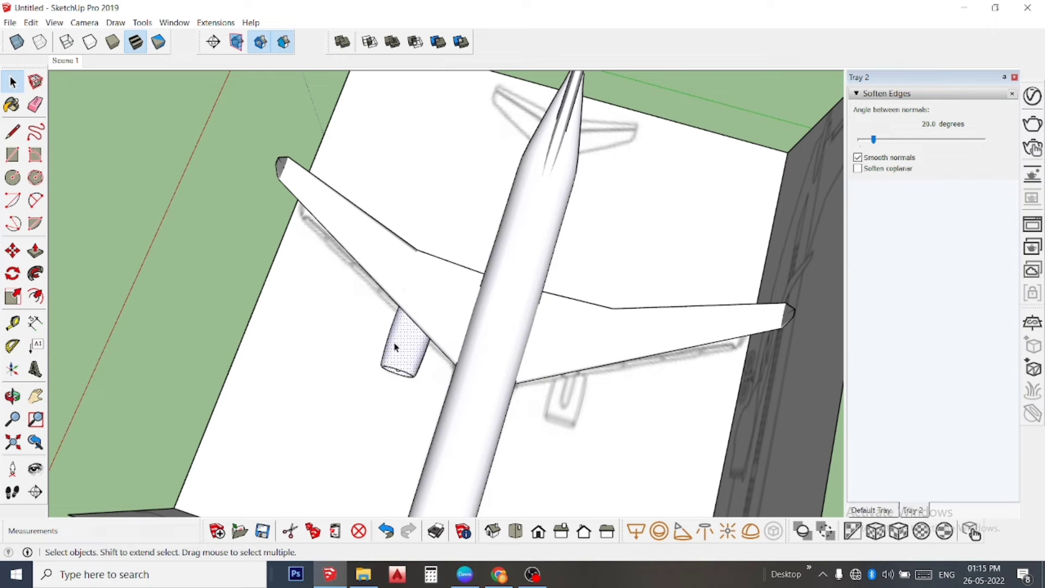
scroll(393, 360, "up", 2)
scroll(398, 365, "up", 3)
mouse_move(402, 369)
middle_mouse_down()
mouse_move(465, 313)
mouse_move(590, 159)
mouse_move(602, 259)
middle_mouse_up()
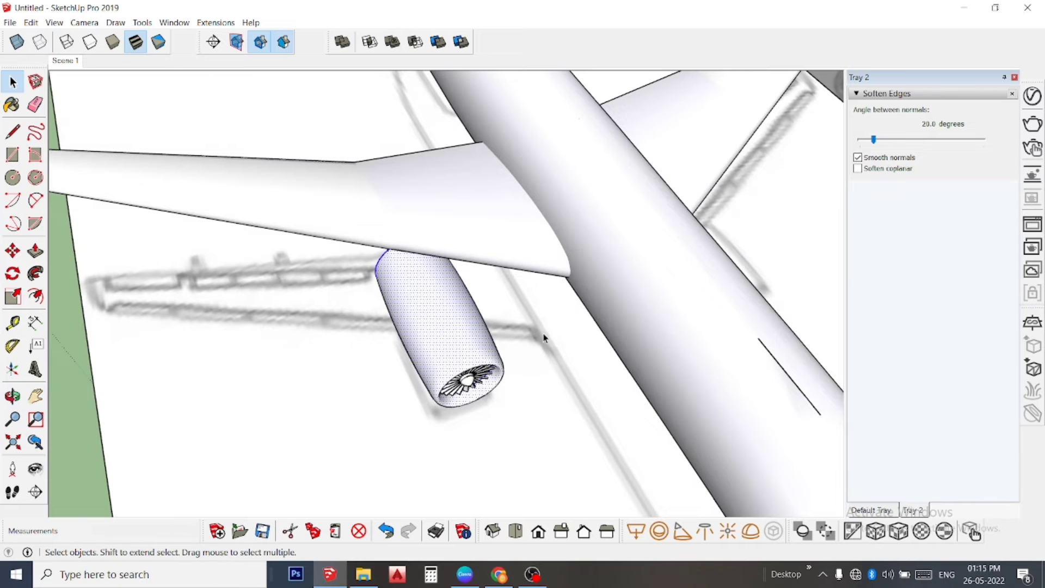
scroll(512, 359, "up", 3)
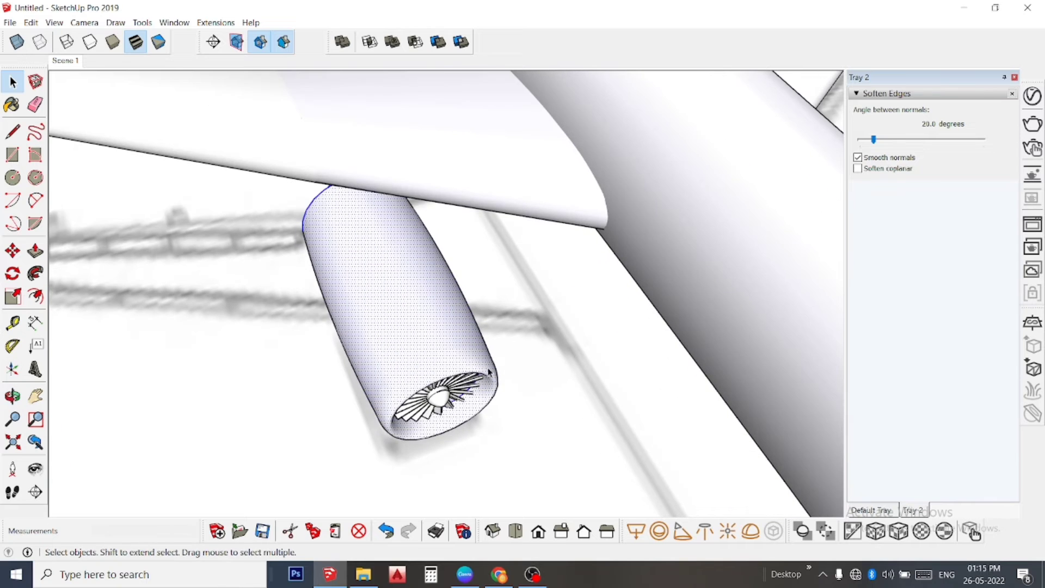
triple_click(424, 365)
scroll(516, 395, "up", 2)
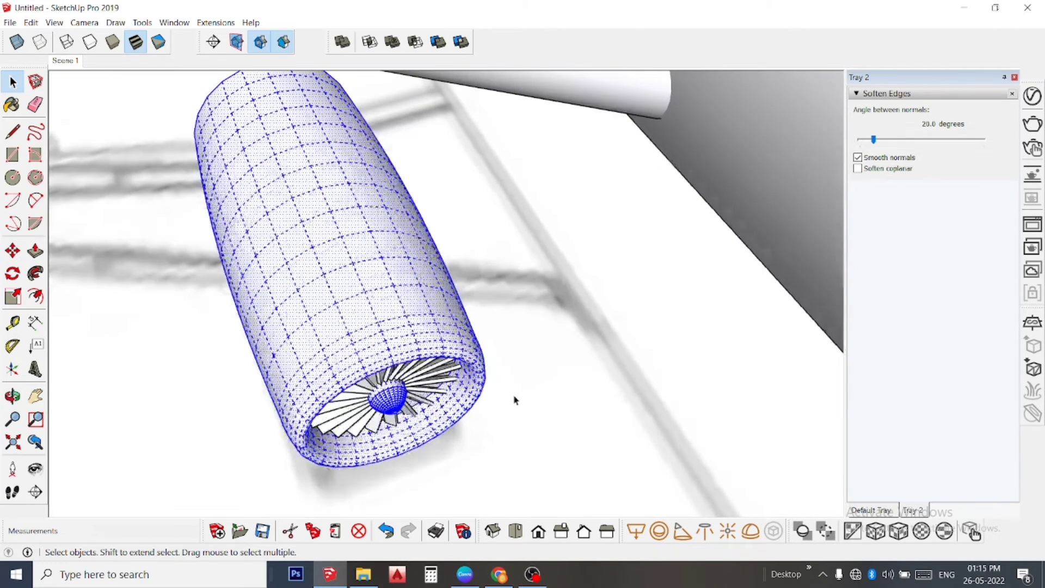
scroll(462, 396, "up", 3)
mouse_move(445, 384)
middle_mouse_down()
mouse_move(527, 171)
mouse_move(560, 132)
mouse_move(476, 147)
mouse_move(393, 141)
middle_mouse_up()
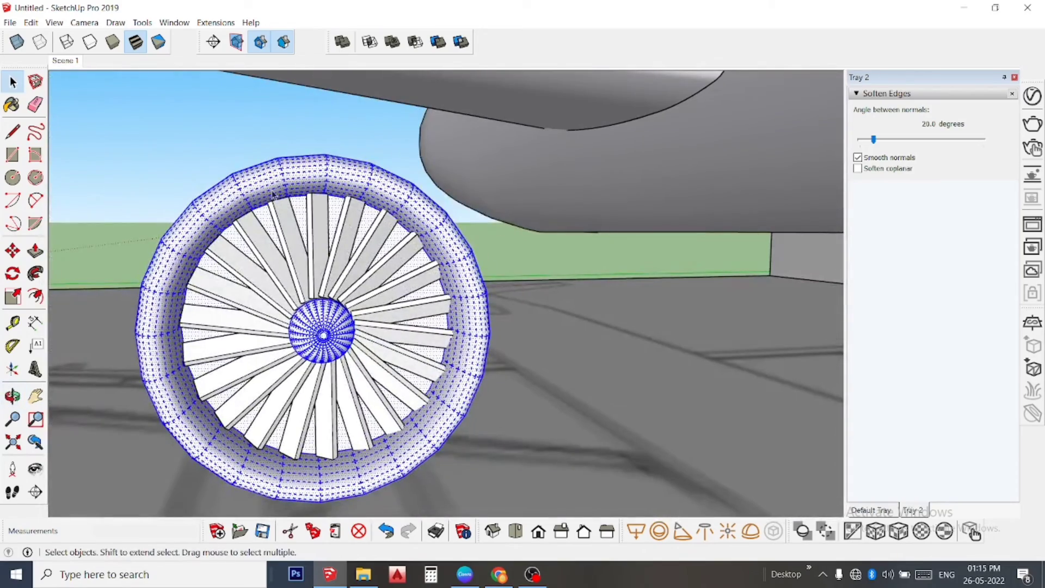
Window-select the nacelle ring, fan blades and spinner and make them one group.
left_click(114, 175)
mouse_move(113, 172)
left_mouse_down()
mouse_move(446, 380)
mouse_move(517, 450)
mouse_move(525, 473)
left_mouse_up()
left_click(466, 356)
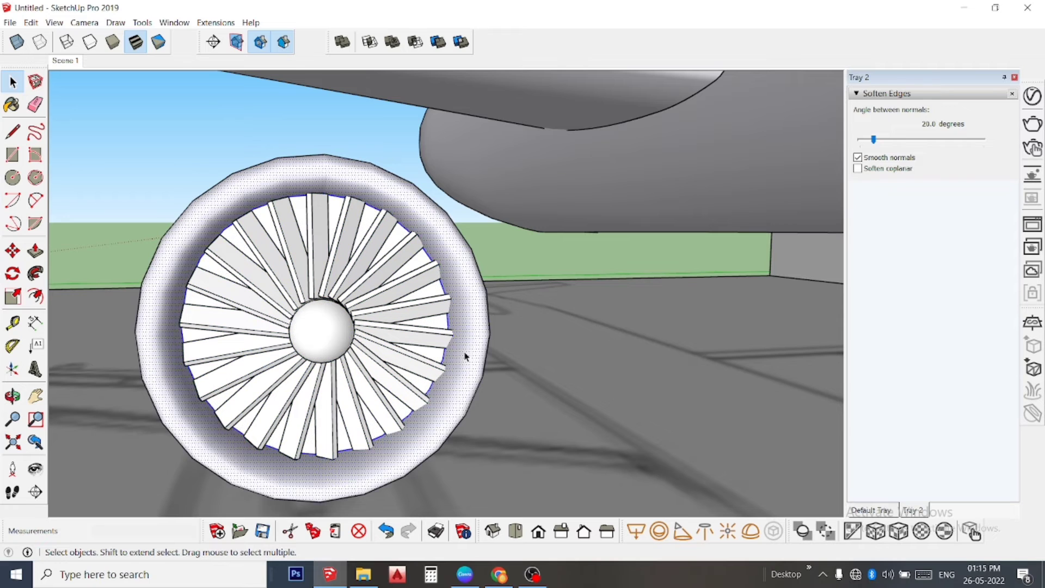
double_click(465, 356)
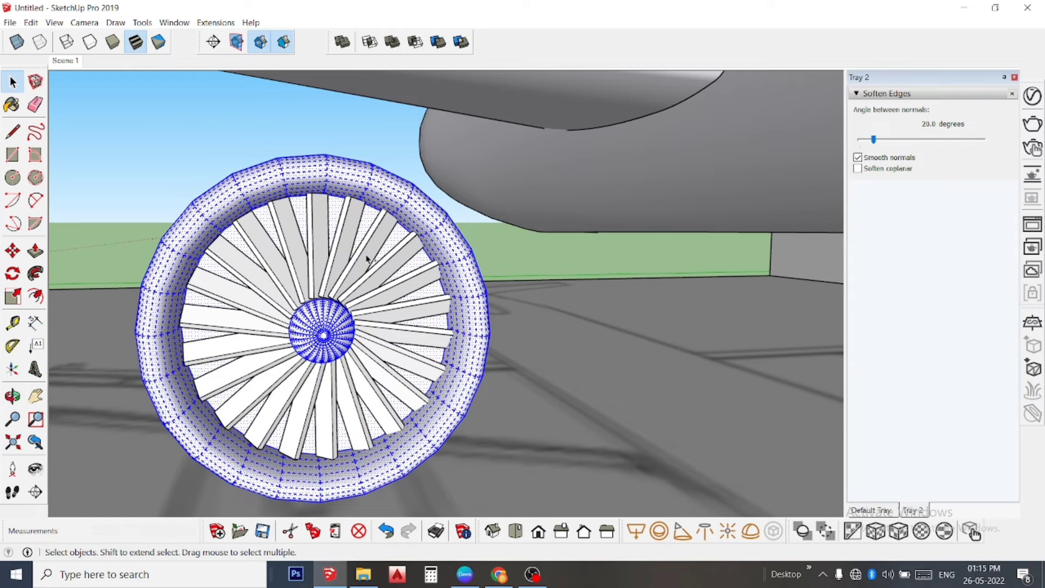
left_click_drag(98, 142, 483, 467)
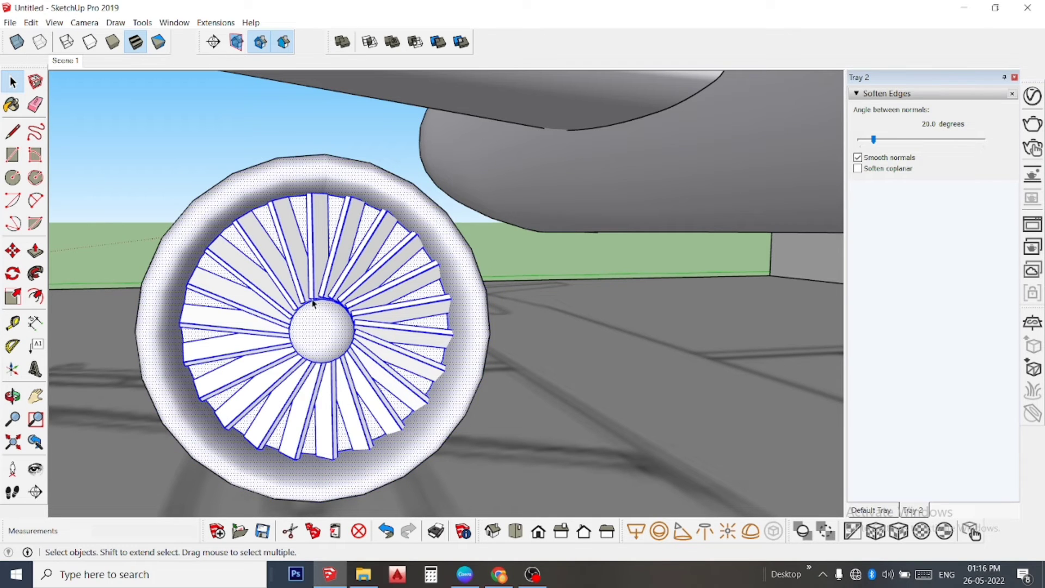
right_click(335, 231)
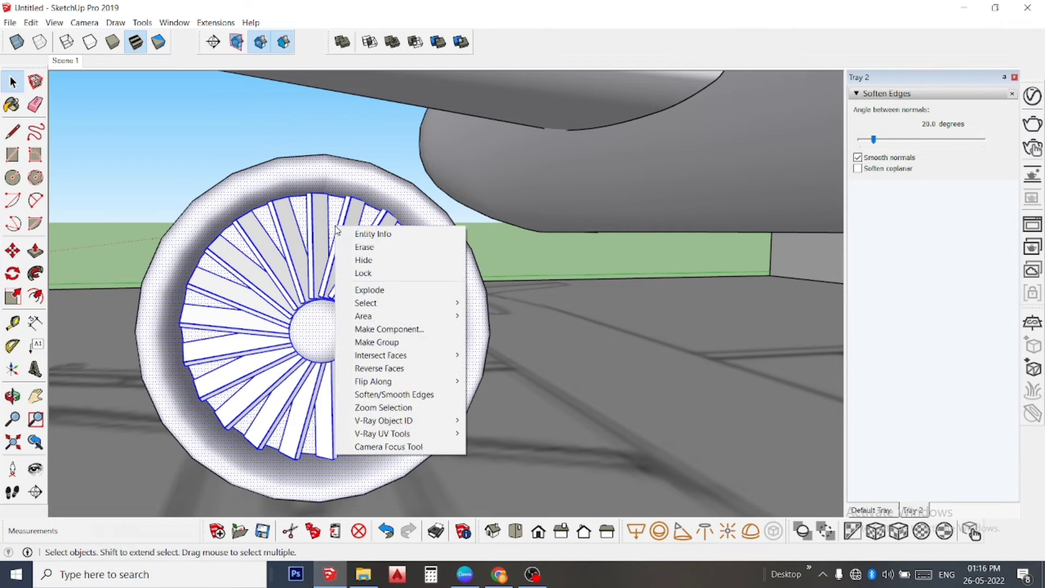
left_click(418, 346)
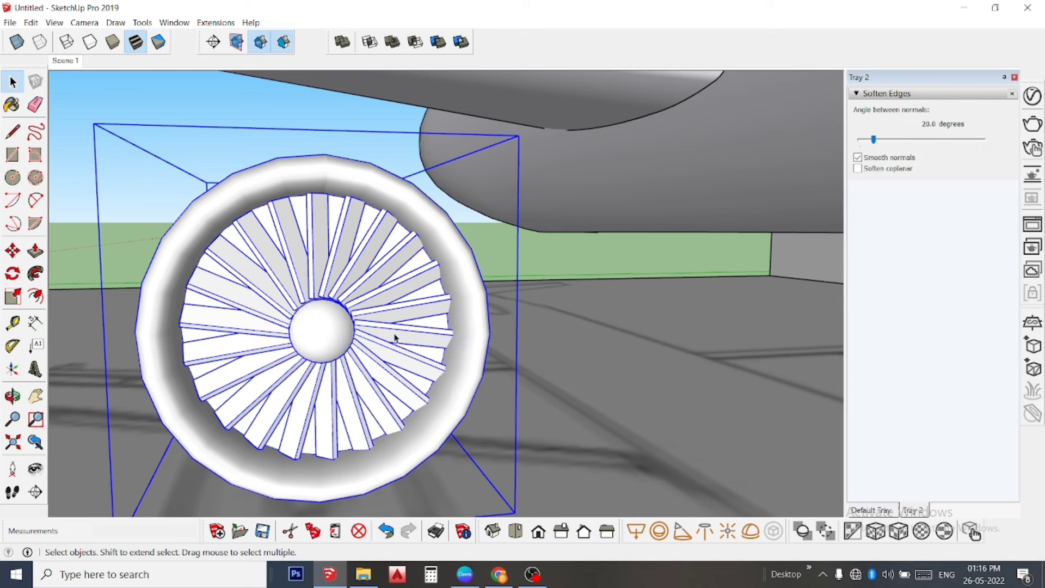
middle_click_drag(434, 221, 389, 319)
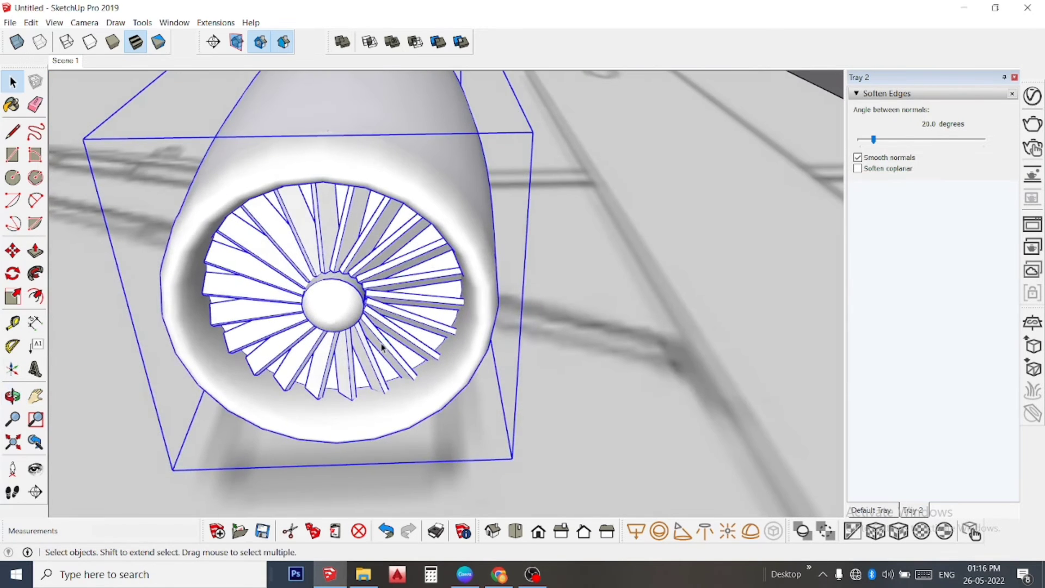
scroll(388, 322, "down", 3)
scroll(392, 326, "down", 3)
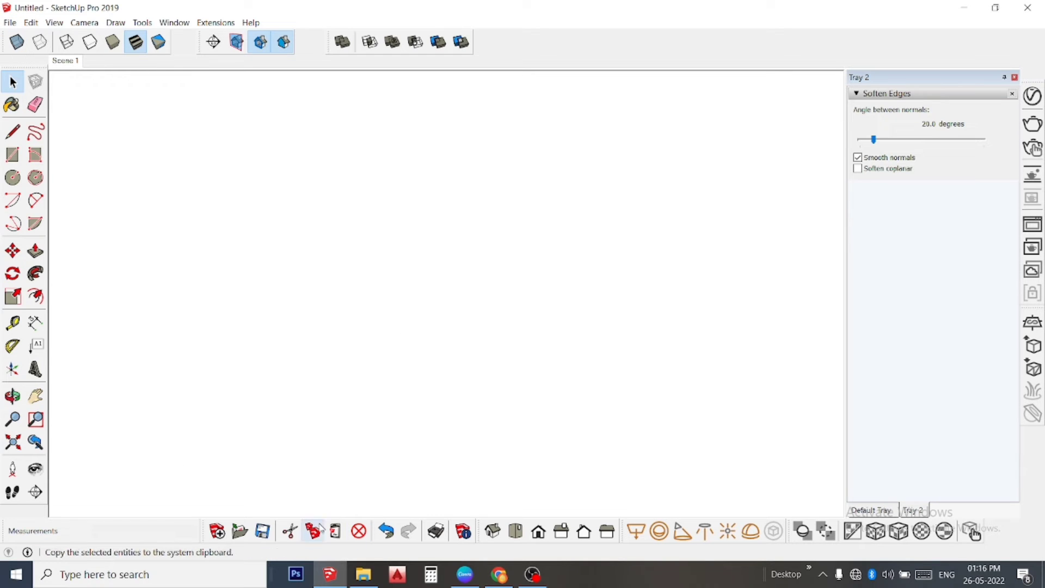
Switch to Top view and pan and zoom to centre the airplane.
left_click(516, 532)
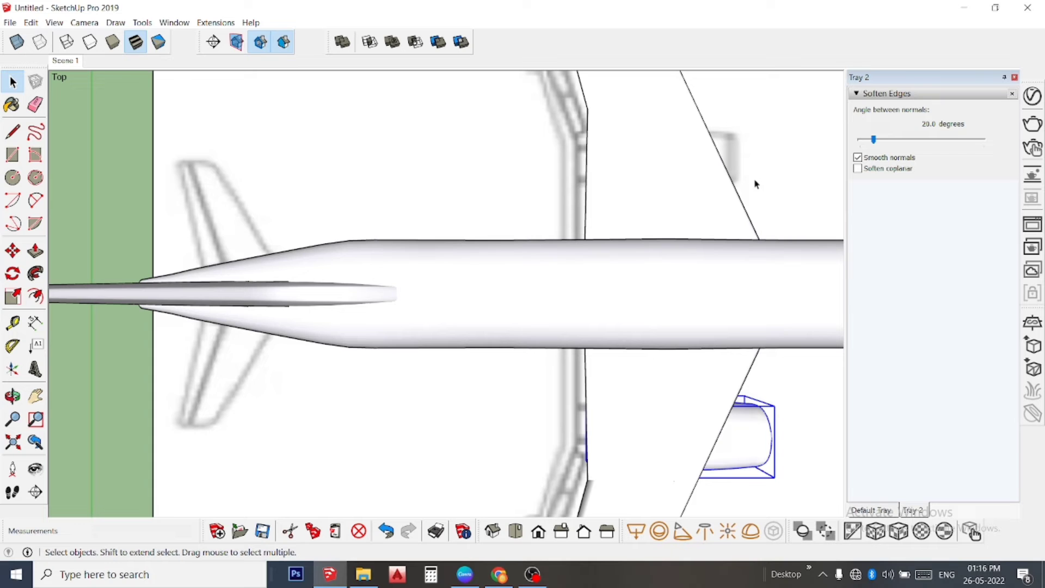
scroll(242, 201, "down", 2)
scroll(213, 209, "down", 2)
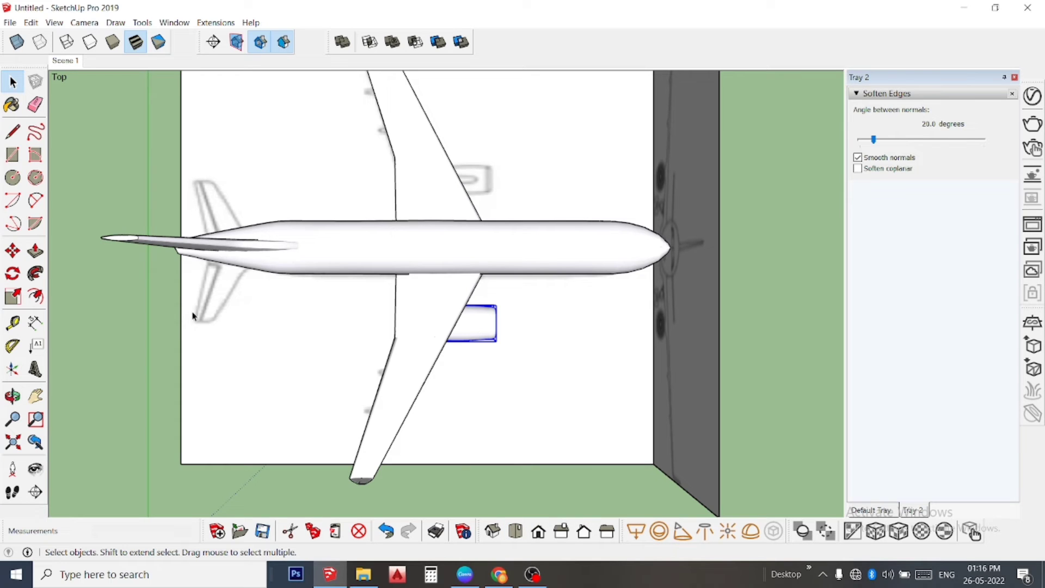
left_click(35, 398)
left_click_drag(534, 245, 538, 262)
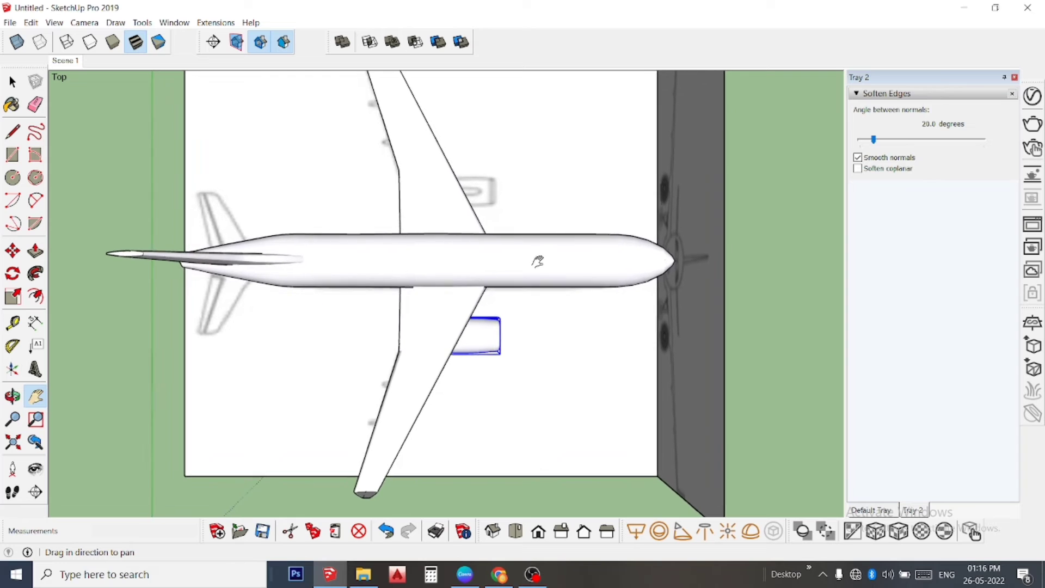
scroll(536, 263, "down", 1)
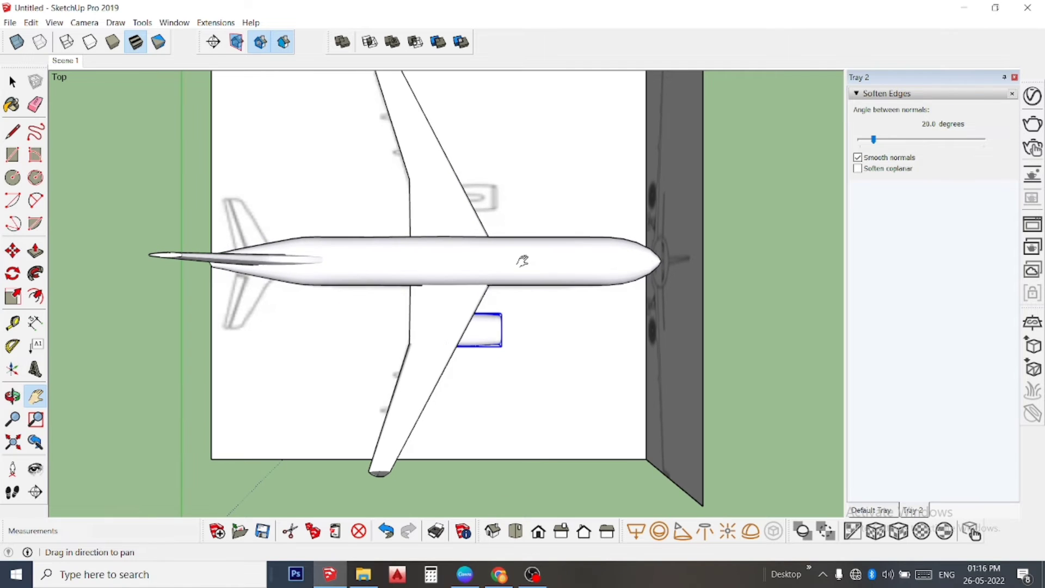
scroll(523, 261, "up", 1)
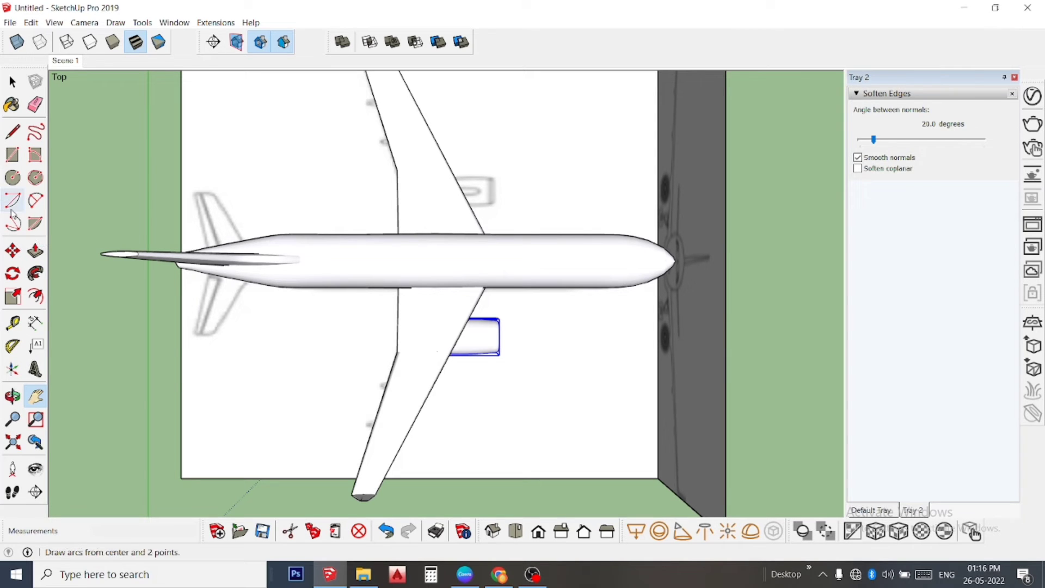
Copy the engine onto the upper wing using Move with Ctrl.
left_click(12, 250)
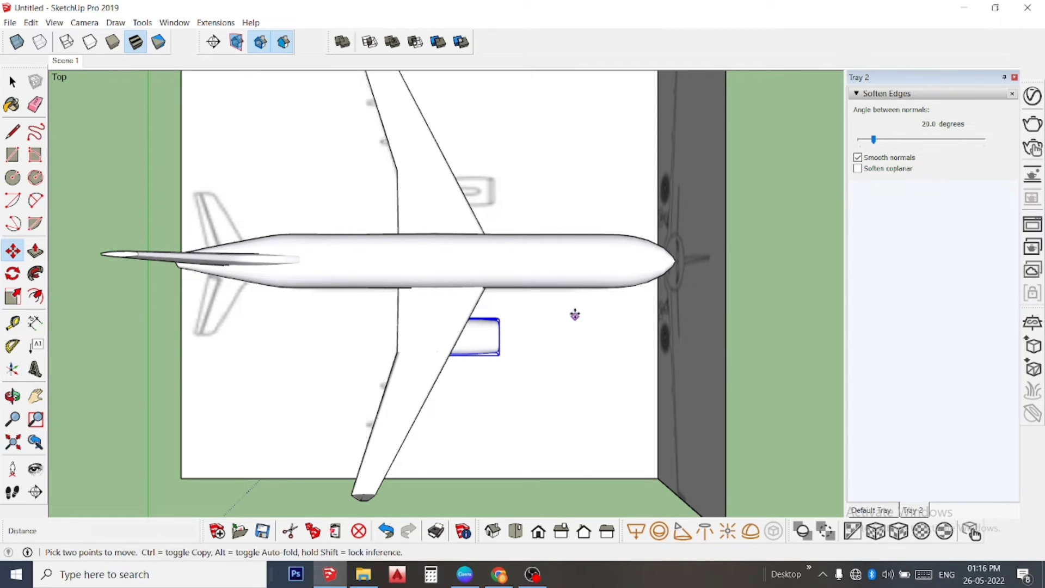
left_click(603, 377, "ctrl")
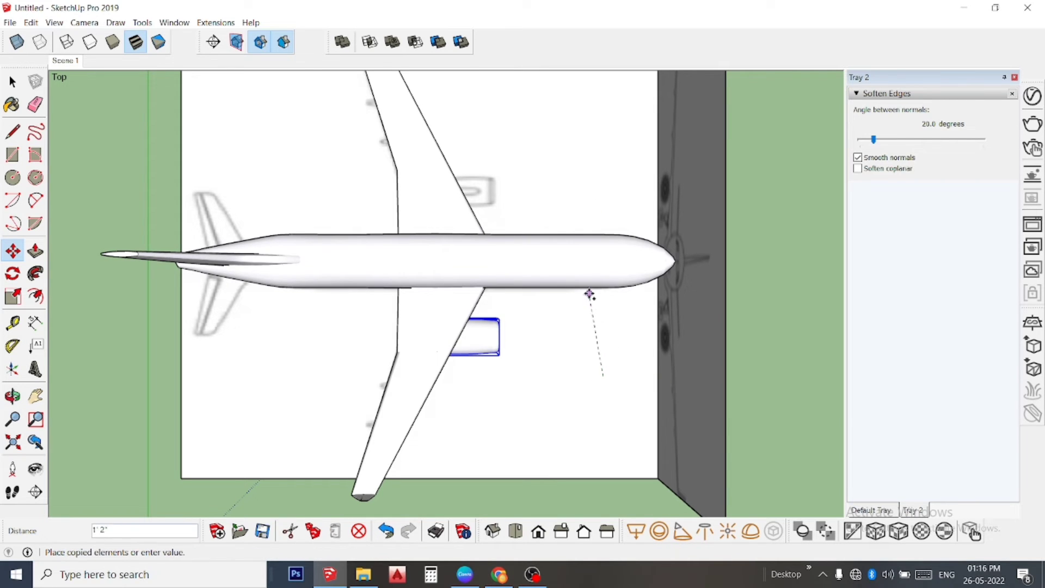
left_click(601, 205)
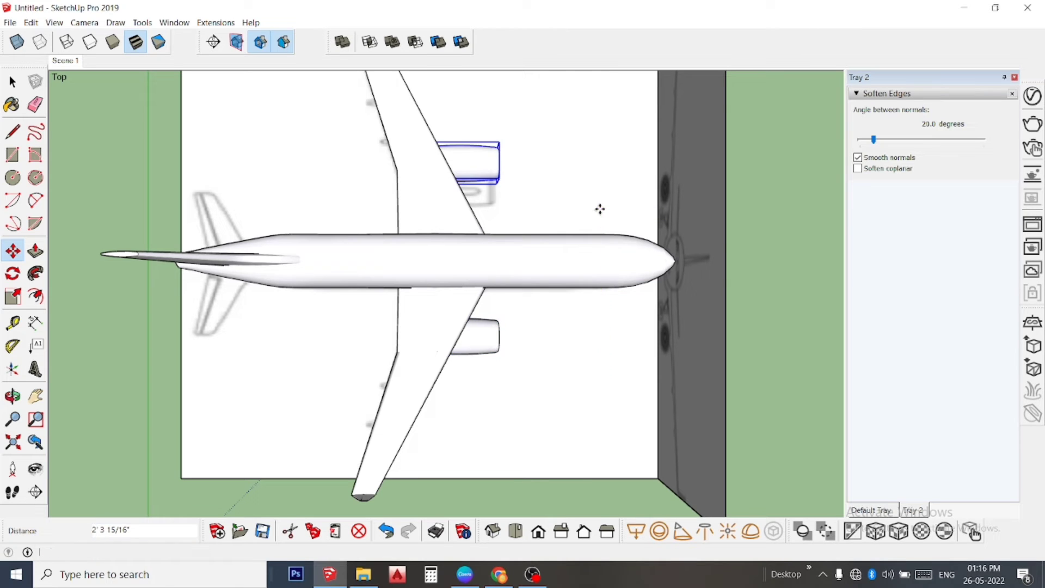
left_click(555, 107)
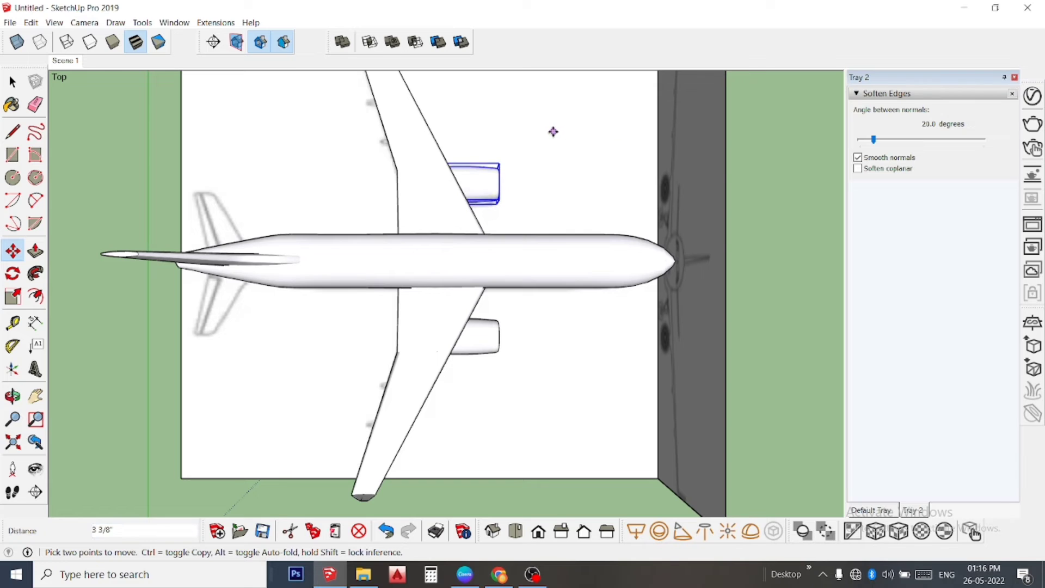
key("space")
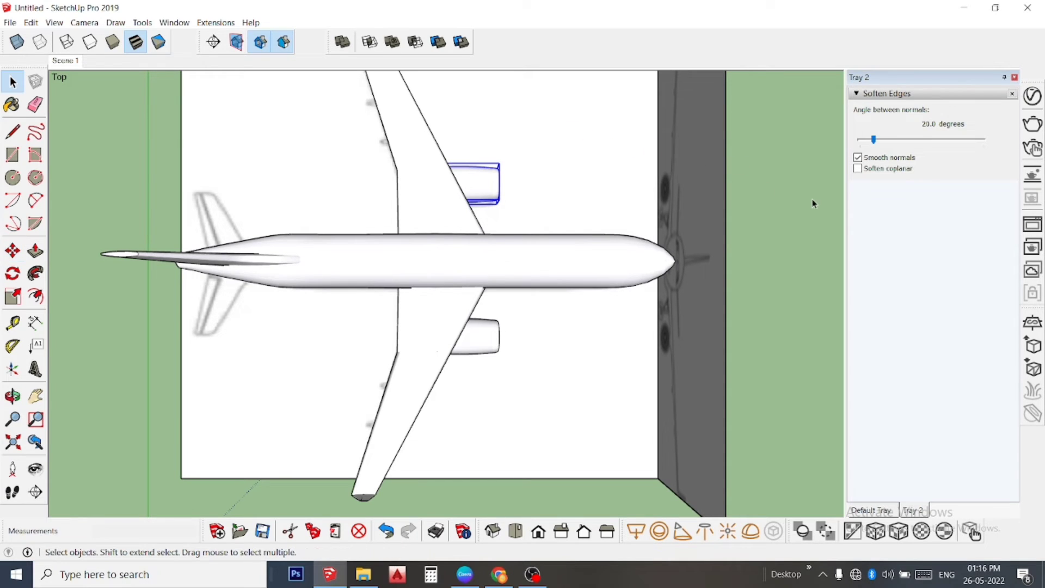
Move the upper engine an exact distance along the green axis, then reselect it.
left_click(800, 214)
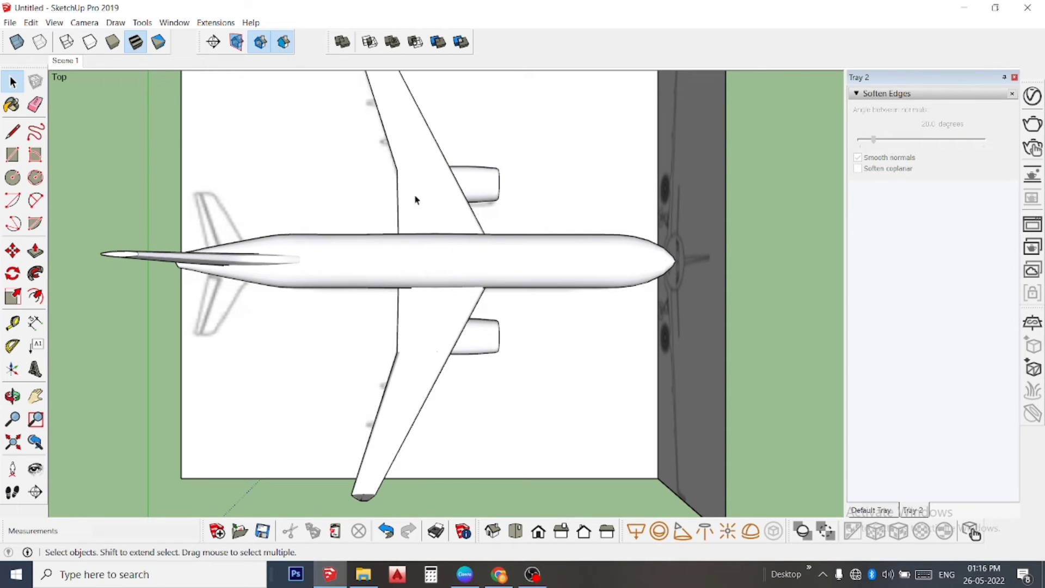
left_click(496, 183)
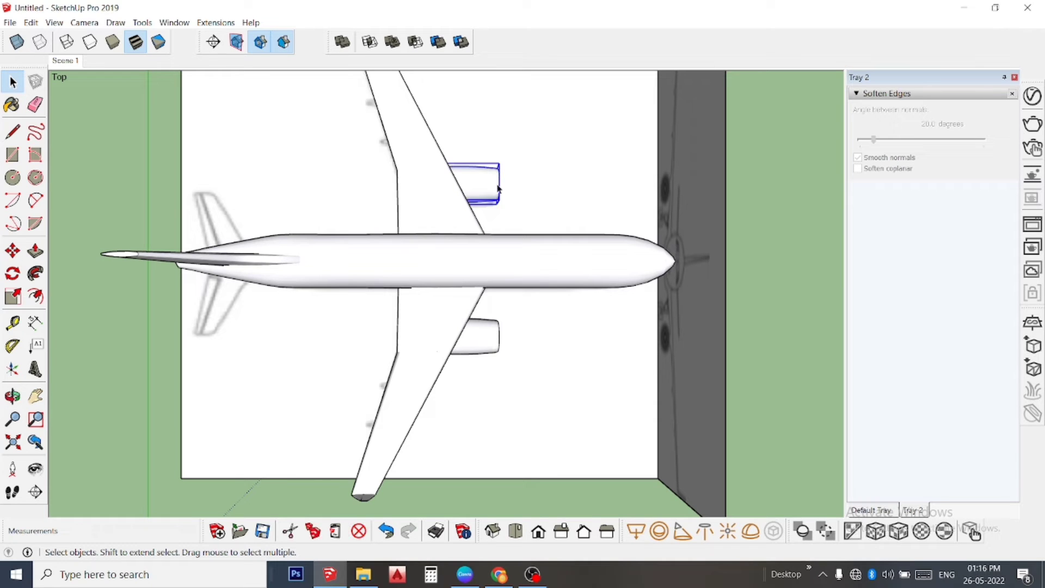
left_click(12, 250)
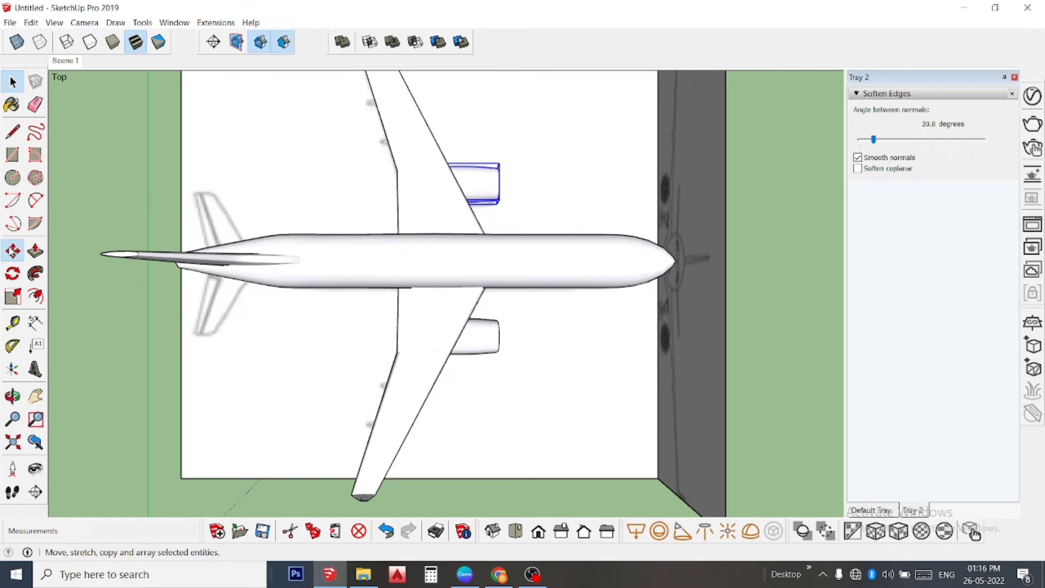
left_click(577, 105)
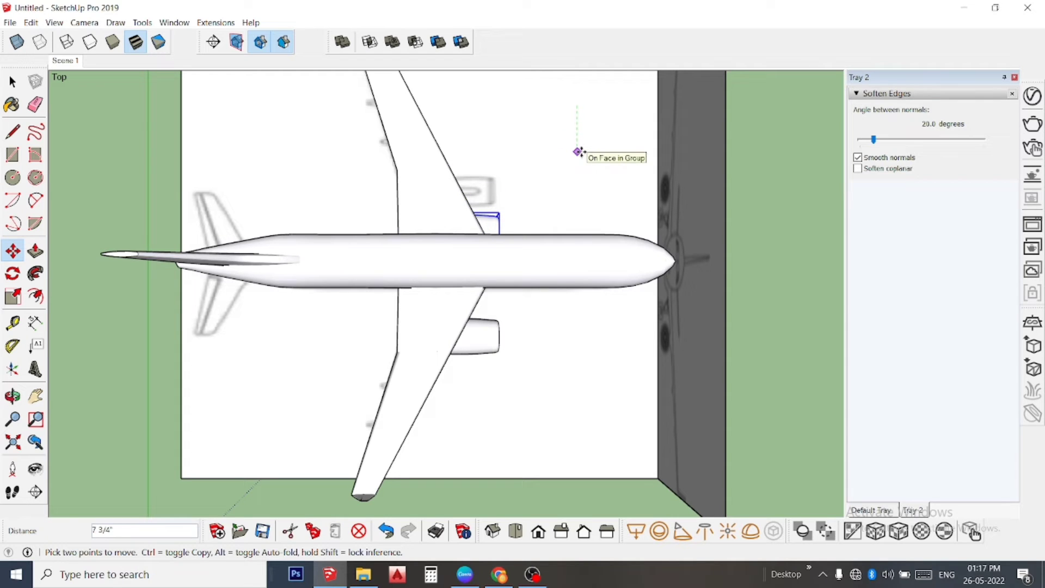
type("1")
key("Return")
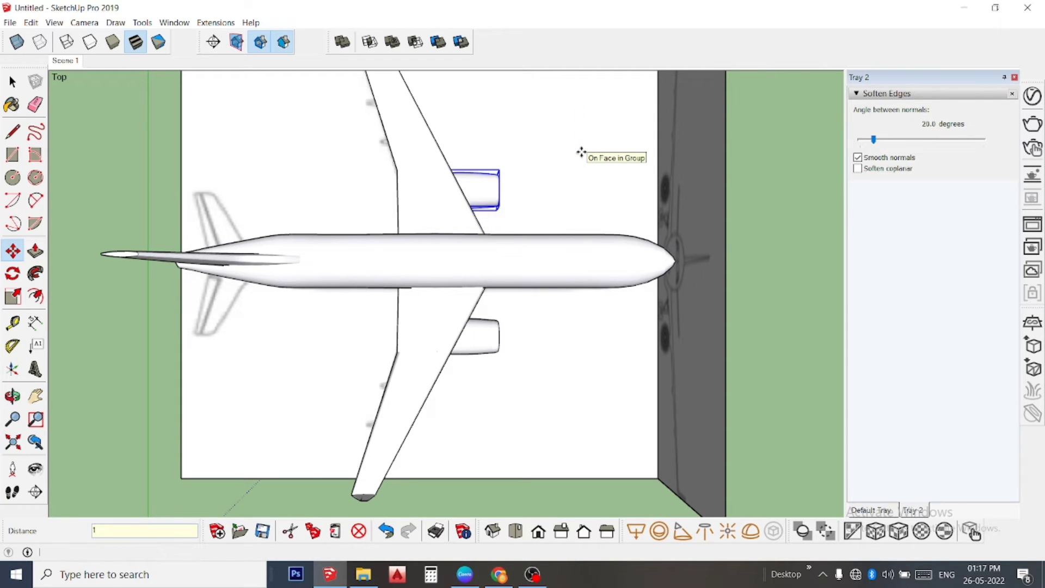
key("space")
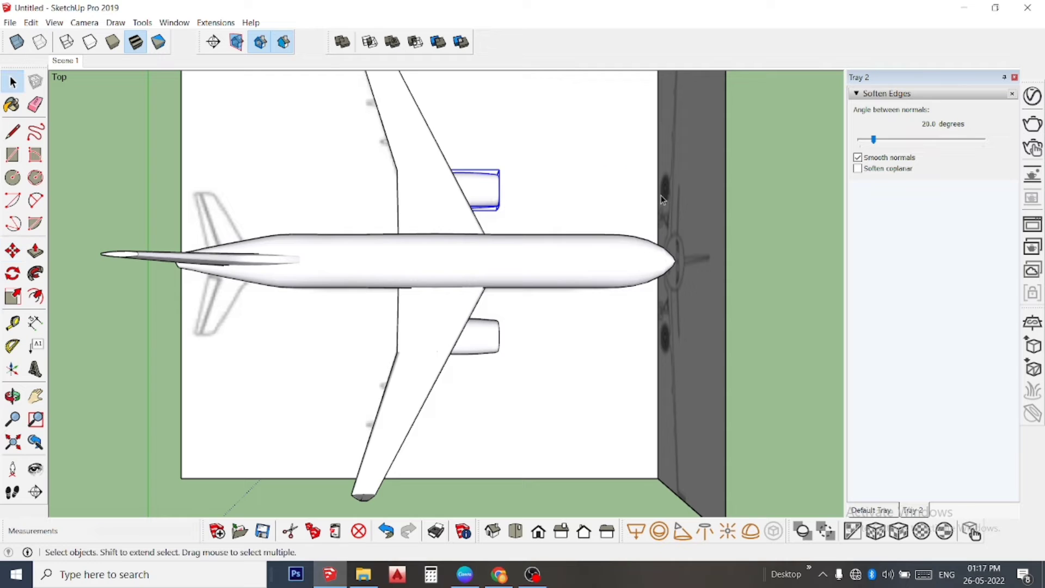
left_click(788, 210)
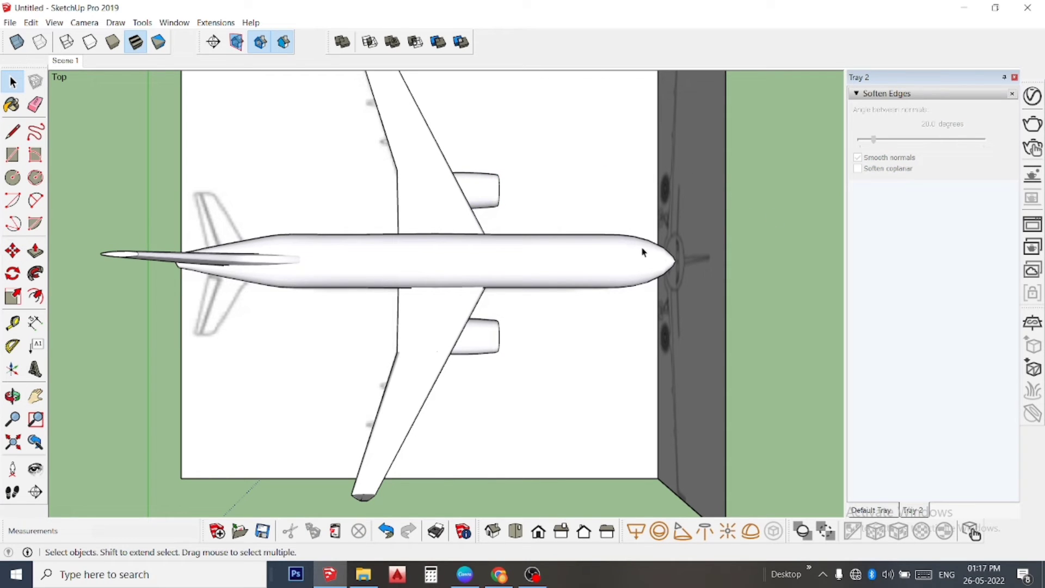
left_click(476, 200)
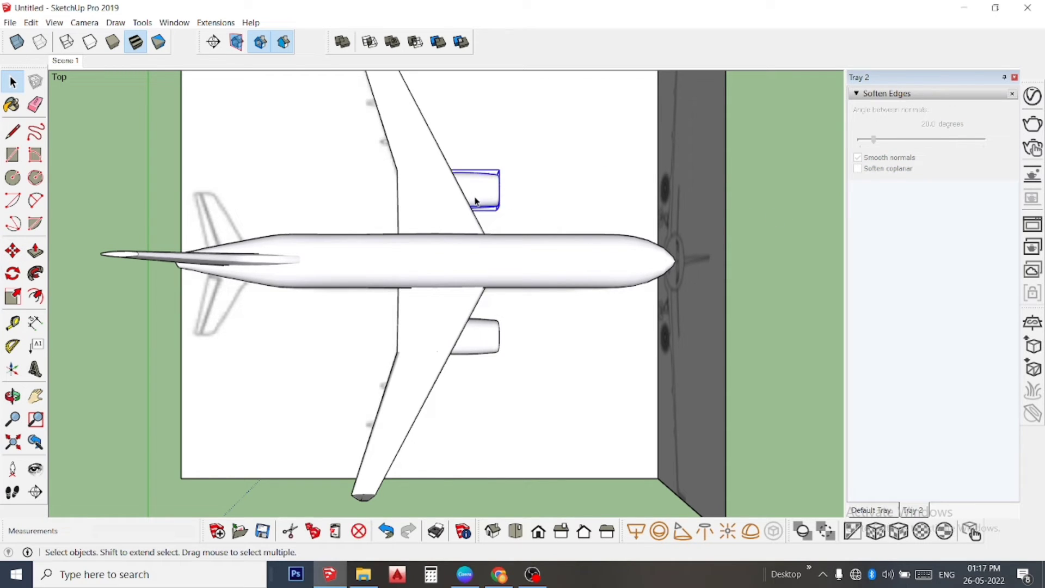
Group the upper and lower engines together into one group.
left_click(485, 344, "shift")
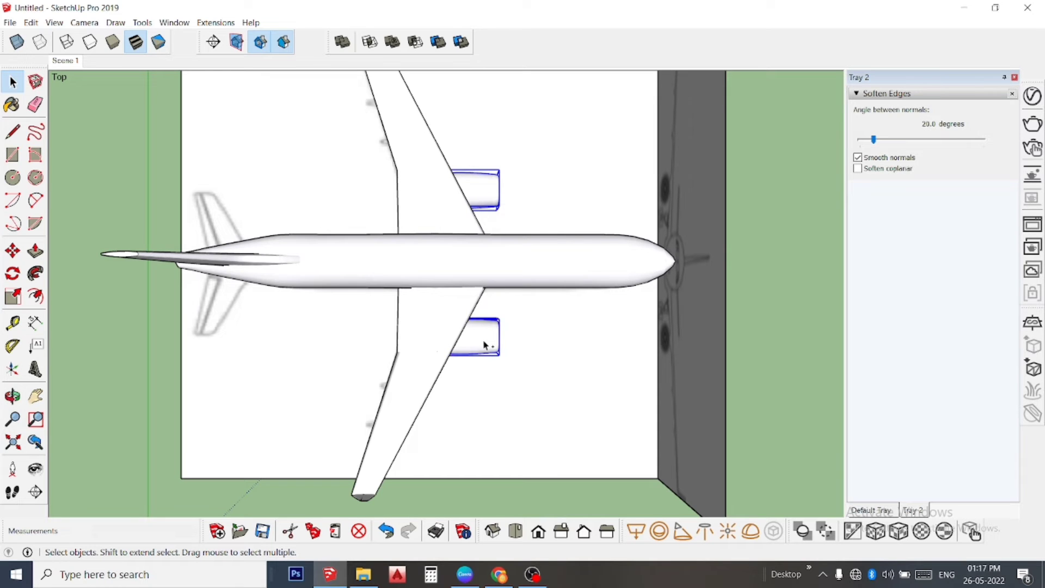
right_click(485, 345)
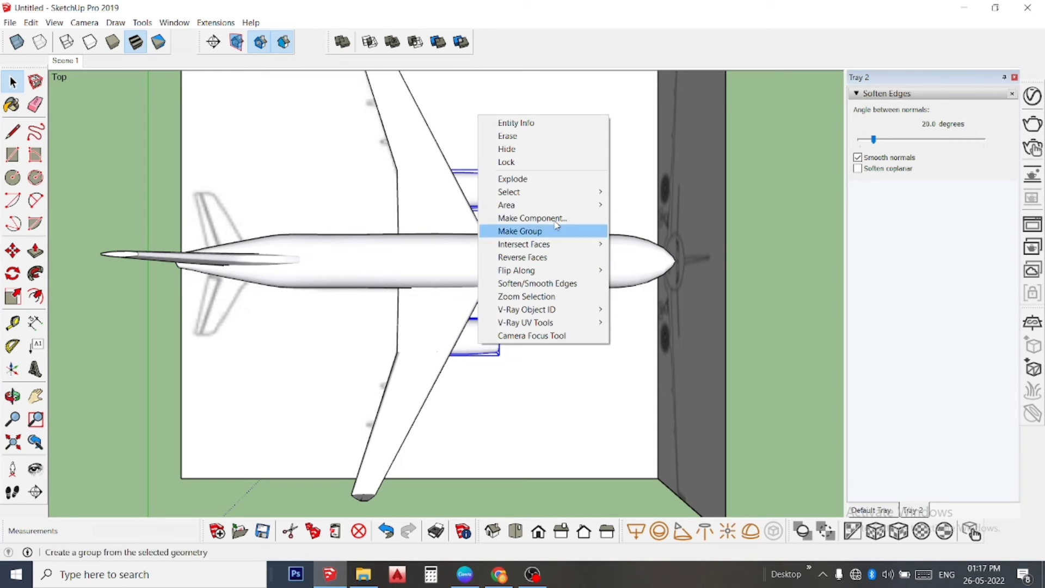
left_click(520, 231)
middle_click_drag(548, 284, 580, 105)
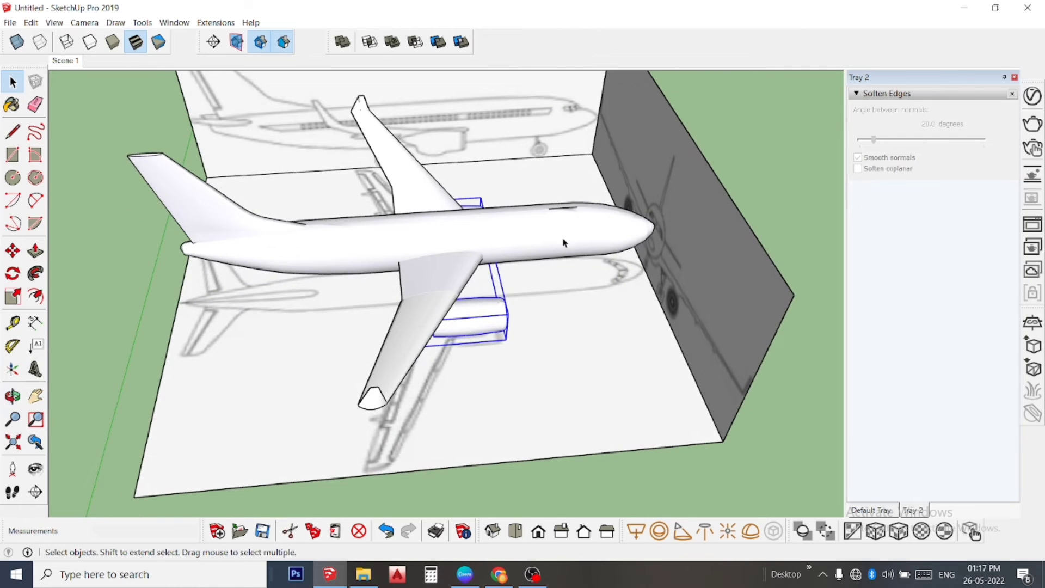
mouse_move(563, 243)
middle_mouse_down()
mouse_move(483, 107)
mouse_move(531, 48)
middle_mouse_up()
scroll(505, 255, "up", 3)
scroll(504, 256, "up", 3)
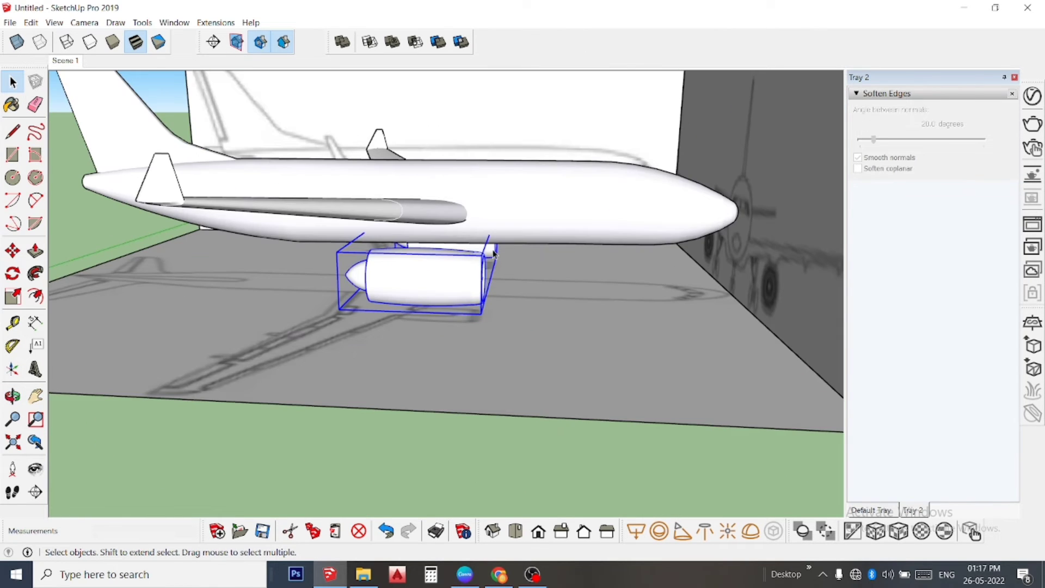
Orbit to the engine's fan blades and enter the engine group for editing.
mouse_move(504, 256)
middle_mouse_down()
mouse_move(494, 194)
mouse_move(526, 197)
middle_mouse_up()
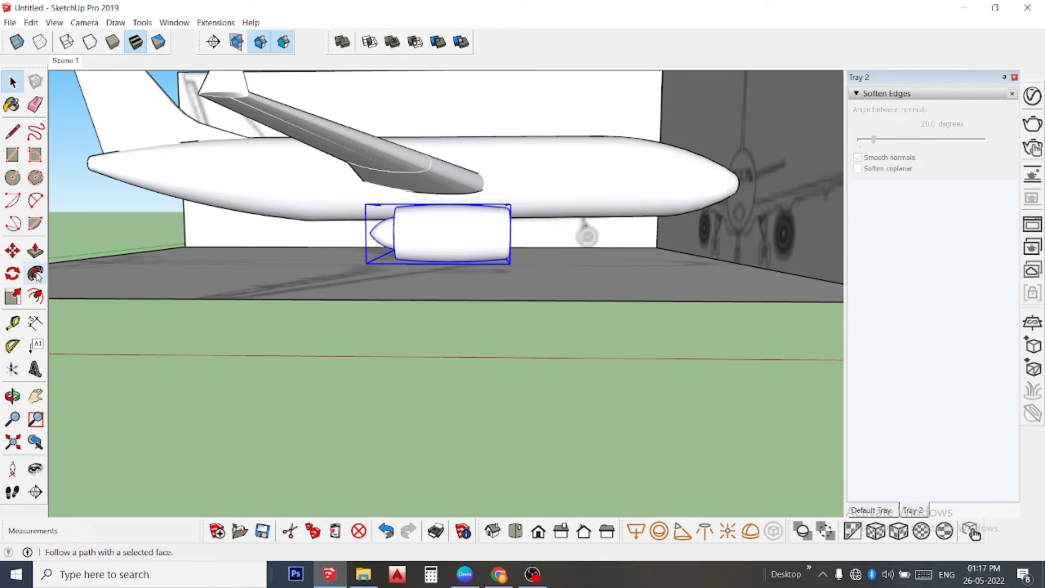
left_click(13, 250)
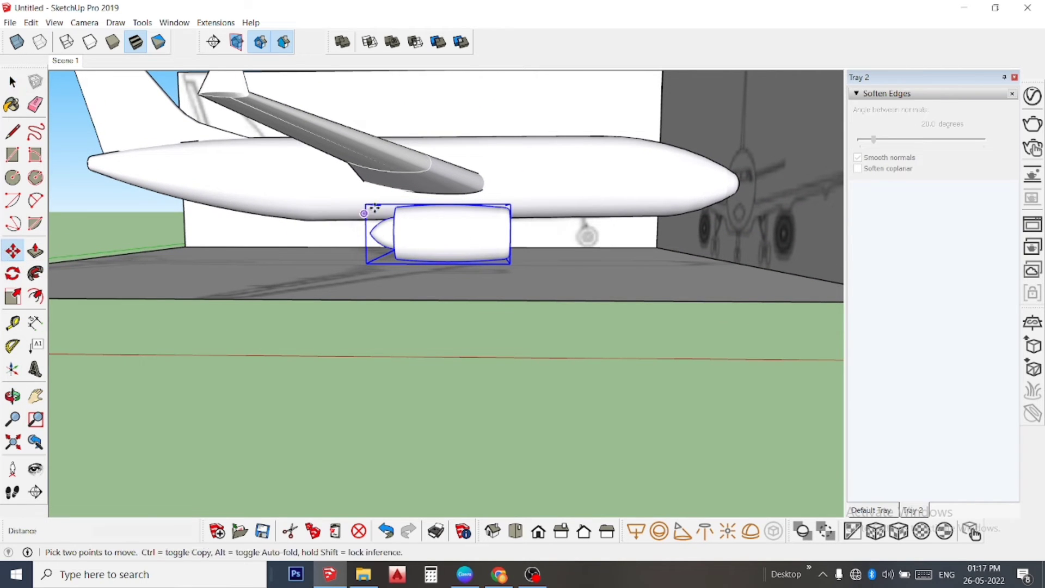
middle_click_drag(458, 182, 442, 253)
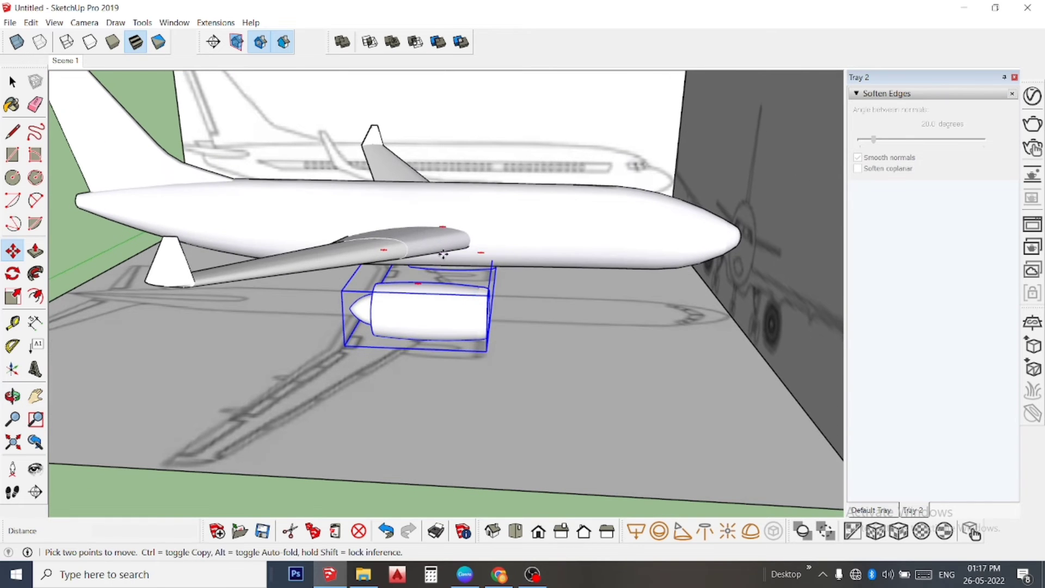
scroll(401, 307, "up", 2)
scroll(411, 310, "up", 1)
scroll(415, 312, "up", 2)
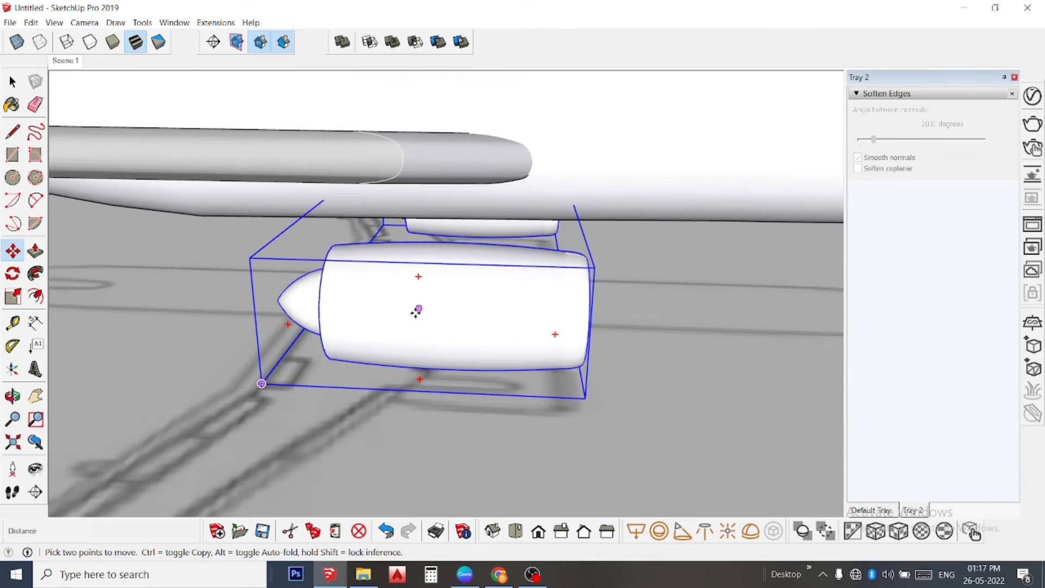
key("space")
mouse_move(465, 278)
middle_mouse_down()
mouse_move(414, 327)
mouse_move(401, 381)
mouse_move(333, 378)
mouse_move(307, 339)
mouse_move(326, 314)
middle_mouse_up()
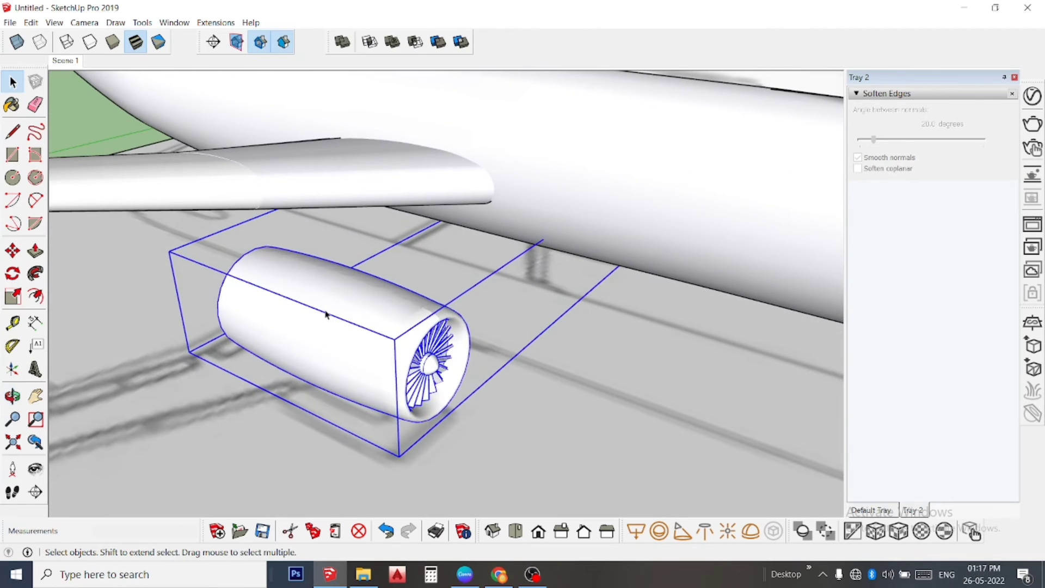
double_click(355, 303)
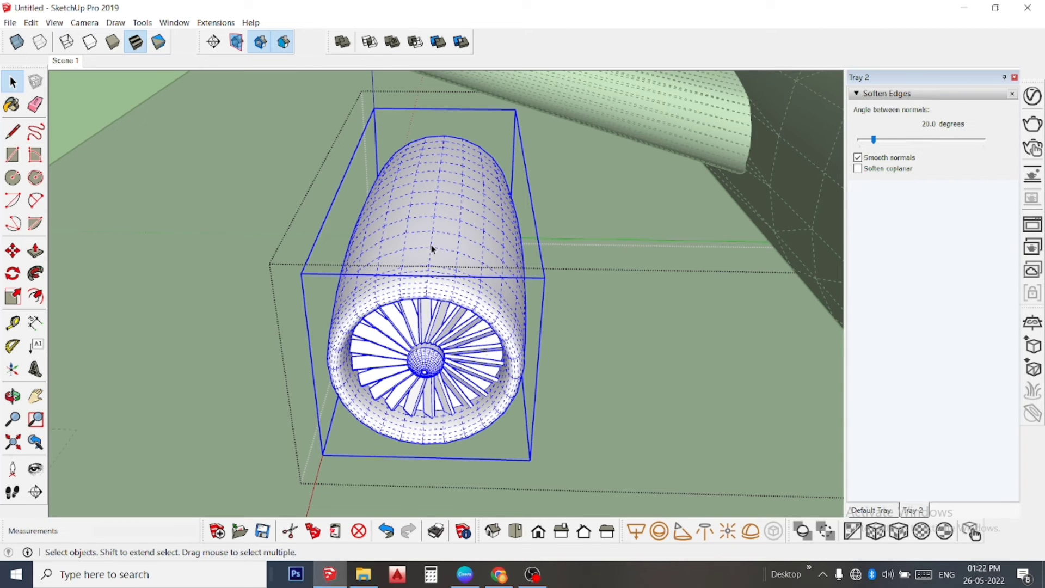
key("Escape")
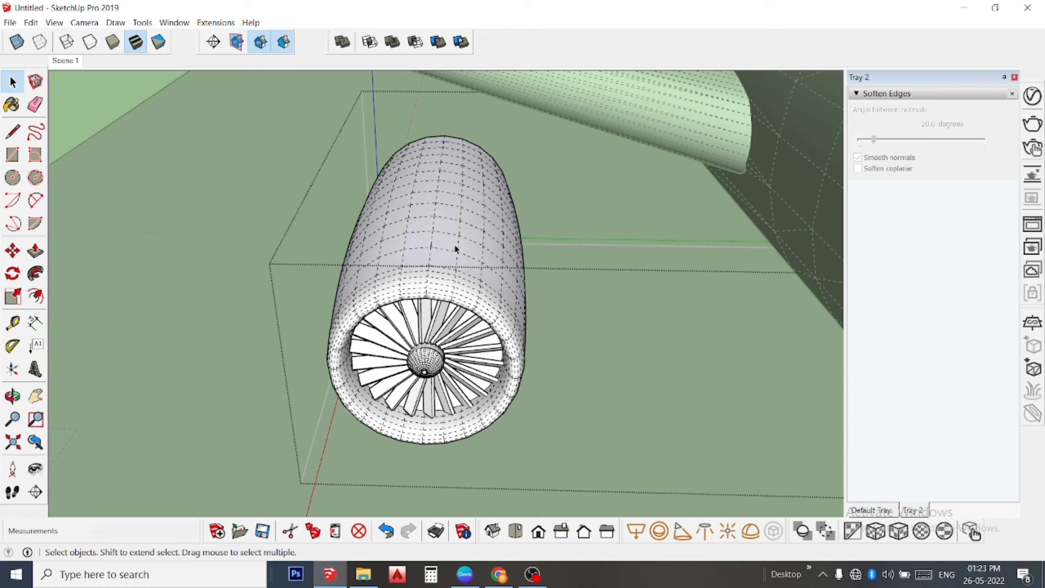
scroll(422, 264, "up", 2)
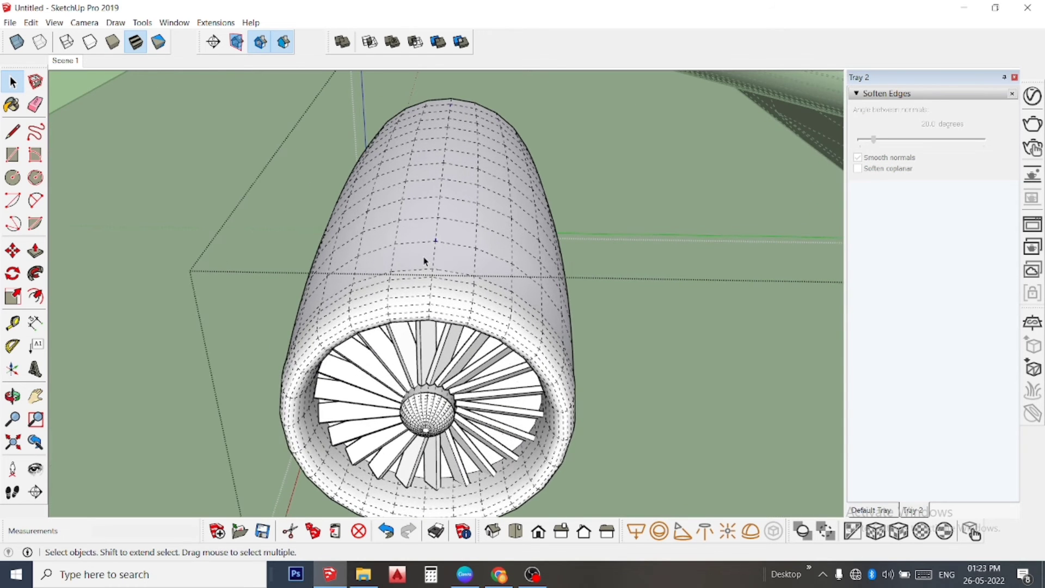
scroll(424, 261, "down", 1)
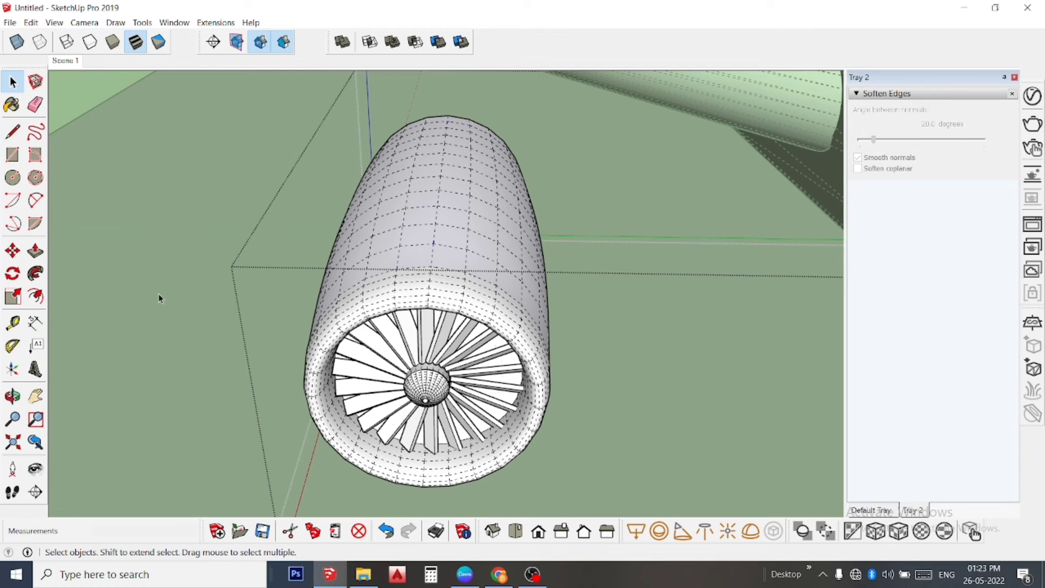
left_click(35, 396)
mouse_move(135, 315)
left_mouse_down()
mouse_move(231, 230)
mouse_move(751, 469)
mouse_move(511, 285)
mouse_move(394, 267)
left_mouse_up()
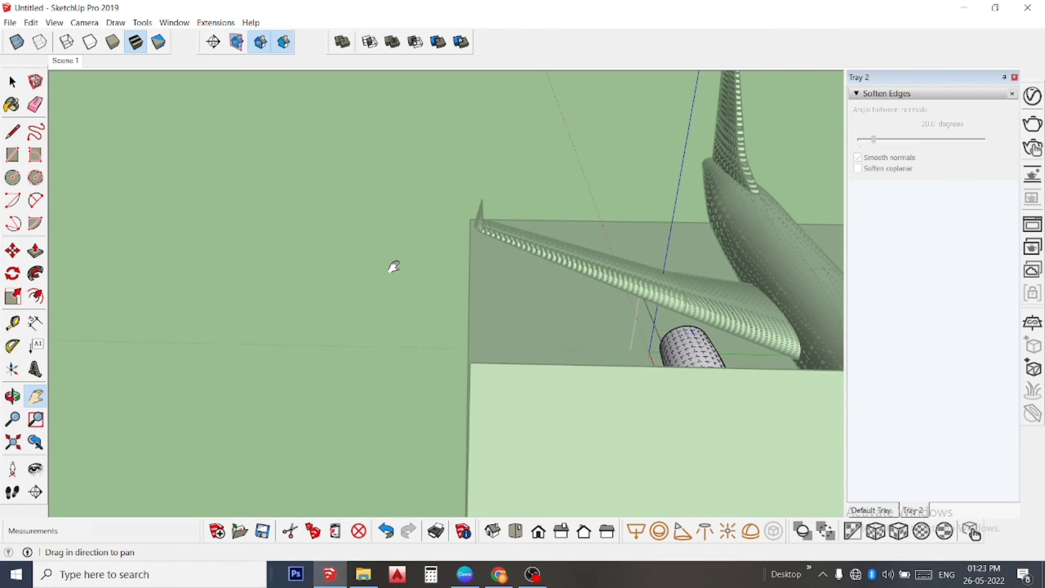
mouse_move(415, 250)
middle_mouse_down()
mouse_move(646, 350)
mouse_move(613, 294)
mouse_move(594, 294)
middle_mouse_up()
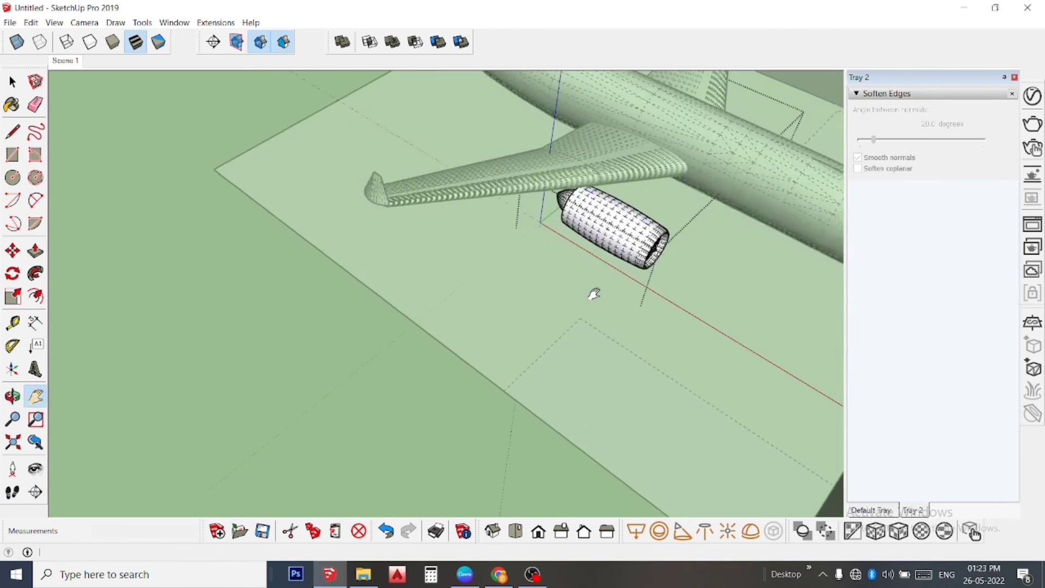
scroll(594, 294, "up", 1)
scroll(594, 294, "down", 2)
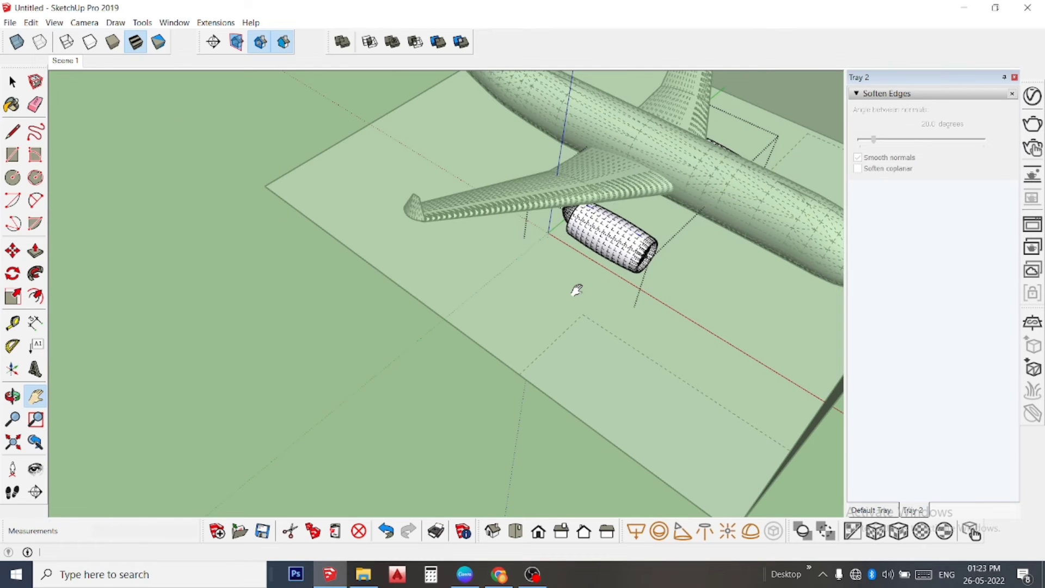
key("space")
double_click(608, 246)
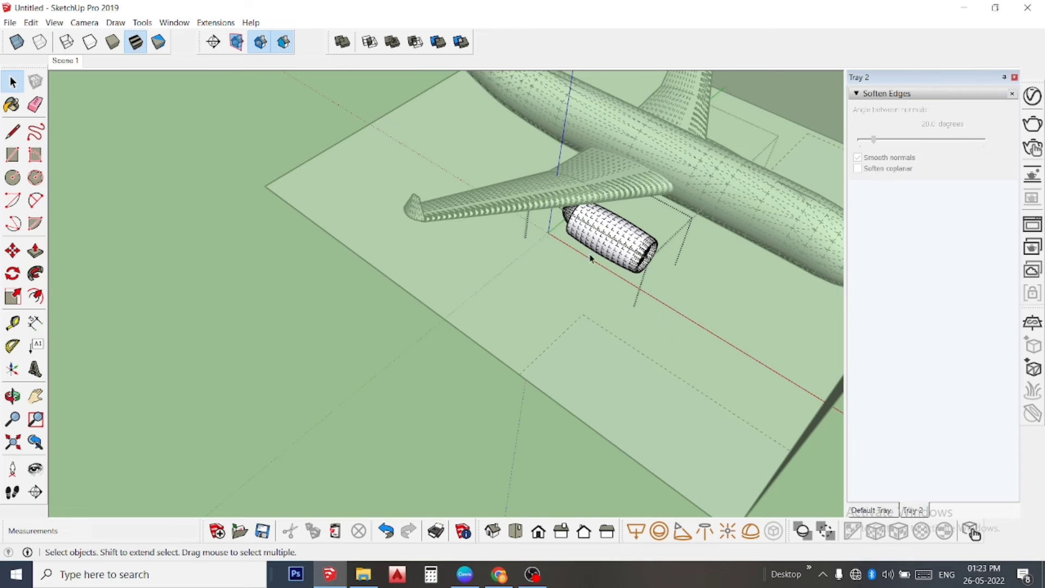
scroll(590, 306, "down", 3)
scroll(602, 321, "down", 2)
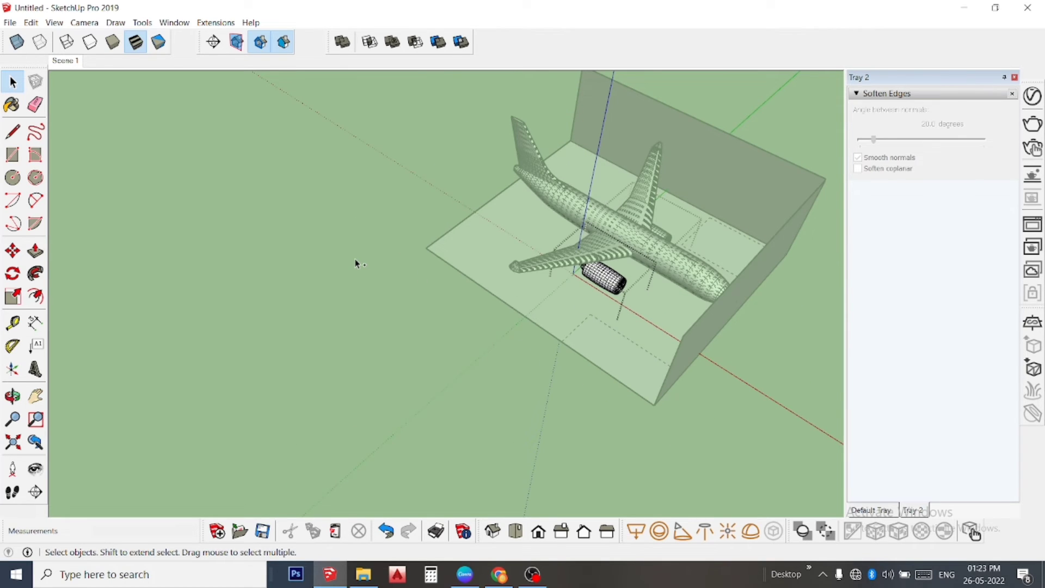
Paste the airfoil profile and place it in empty space beside the airplane.
key("ctrl+v")
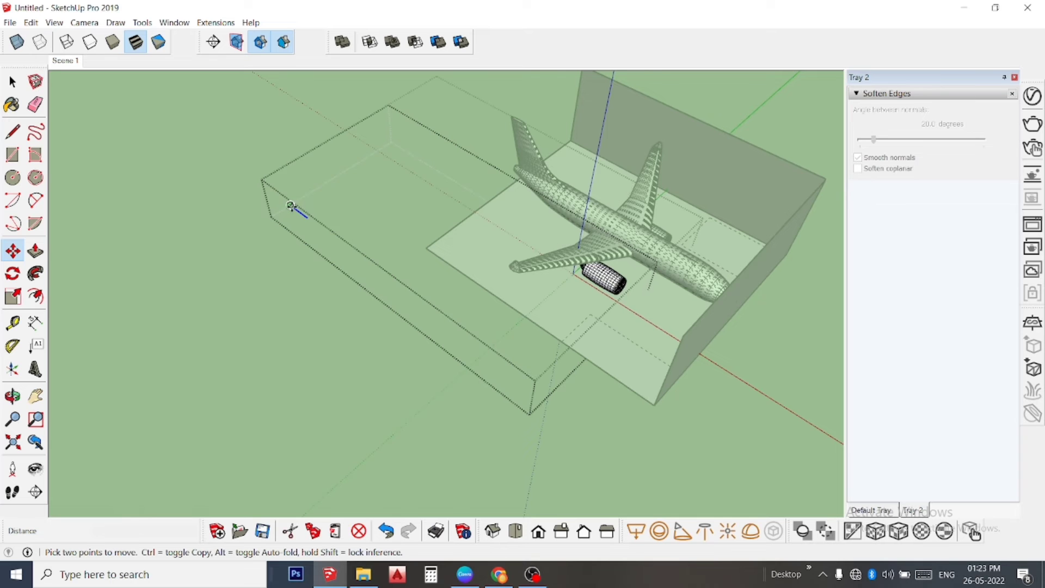
scroll(306, 181, "up", 2)
scroll(303, 226, "up", 2)
scroll(296, 243, "up", 2)
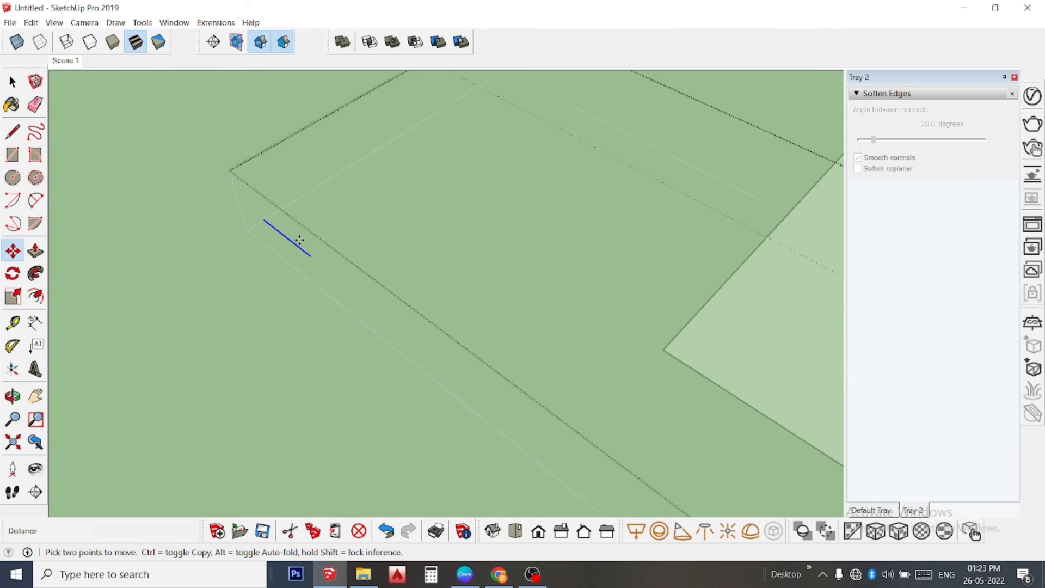
scroll(296, 243, "up", 2)
left_click(296, 242)
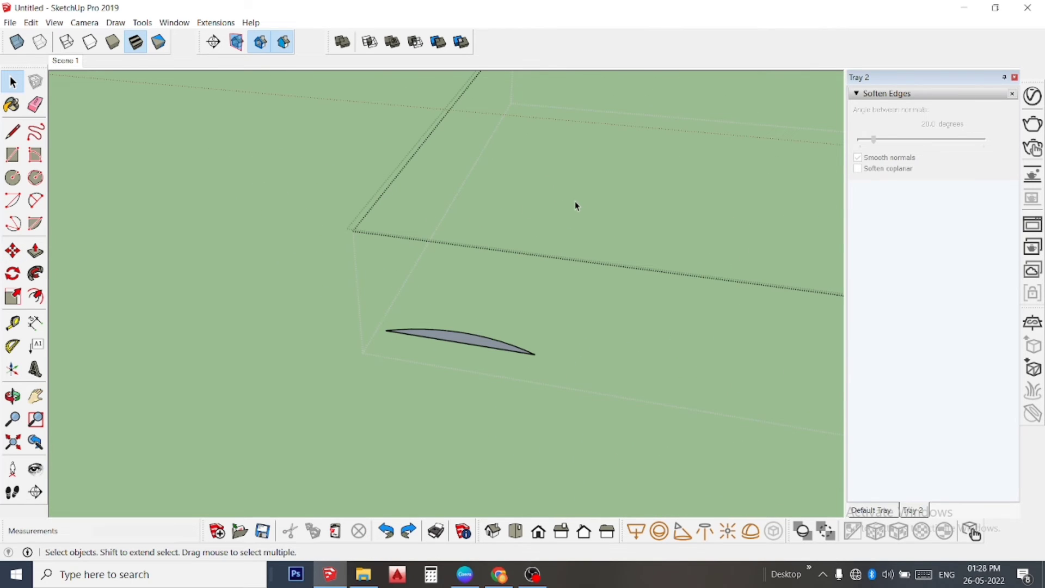
Zoom and orbit in on the pasted airfoil and select its face.
scroll(459, 353, "up", 1)
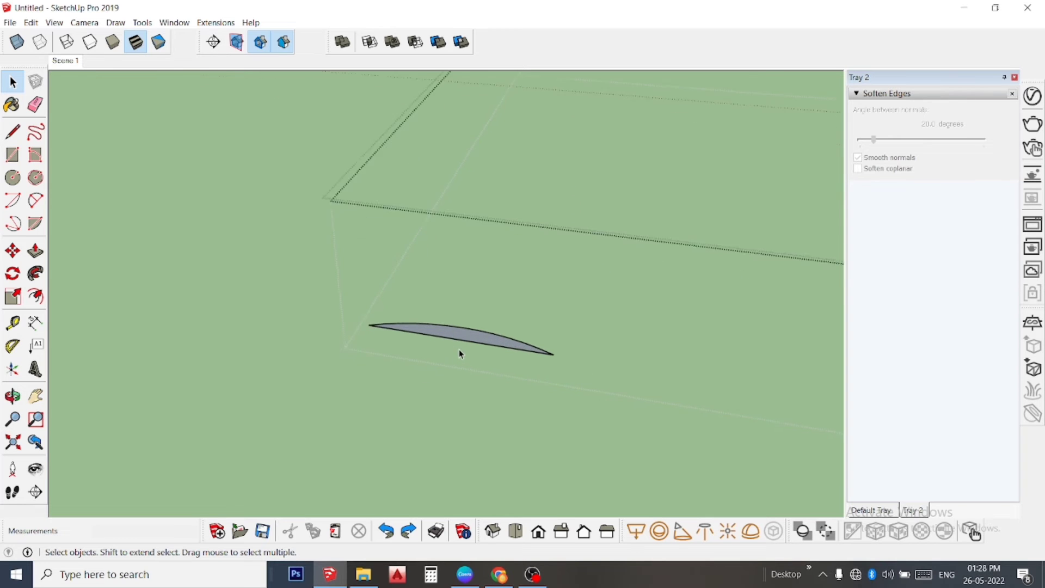
scroll(460, 352, "up", 1)
scroll(441, 320, "up", 2)
scroll(435, 319, "up", 2)
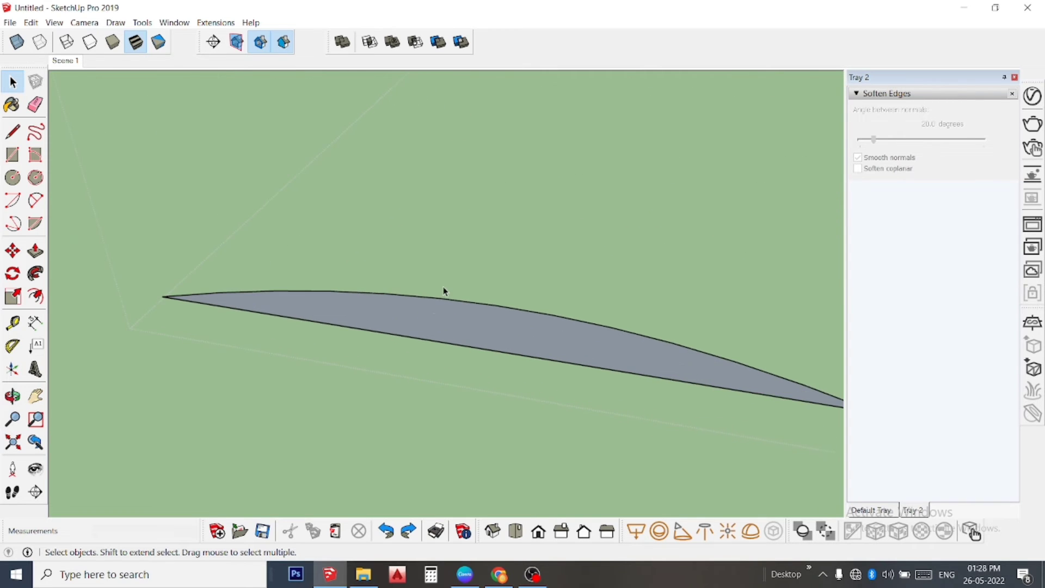
scroll(444, 297, "up", 2)
scroll(444, 313, "down", 1)
scroll(443, 320, "down", 1)
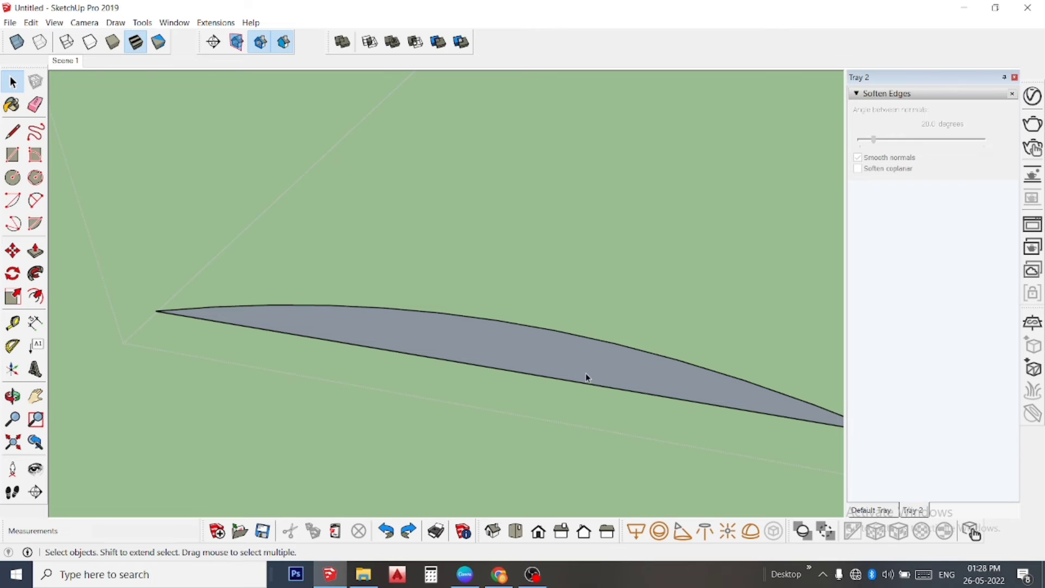
mouse_move(587, 377)
middle_mouse_down()
mouse_move(511, 358)
mouse_move(524, 409)
middle_mouse_up()
scroll(523, 409, "down", 2)
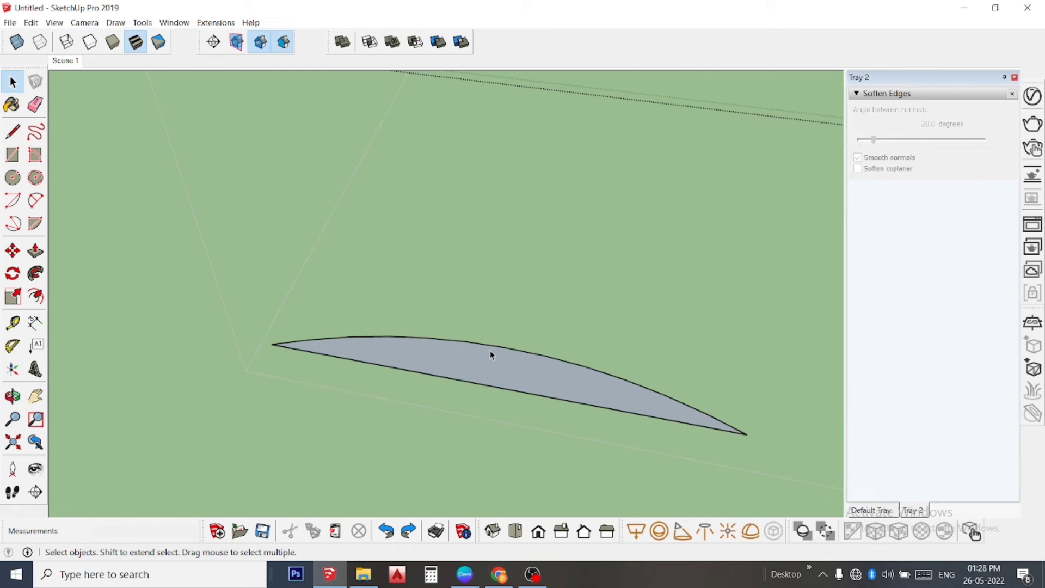
left_click(490, 351)
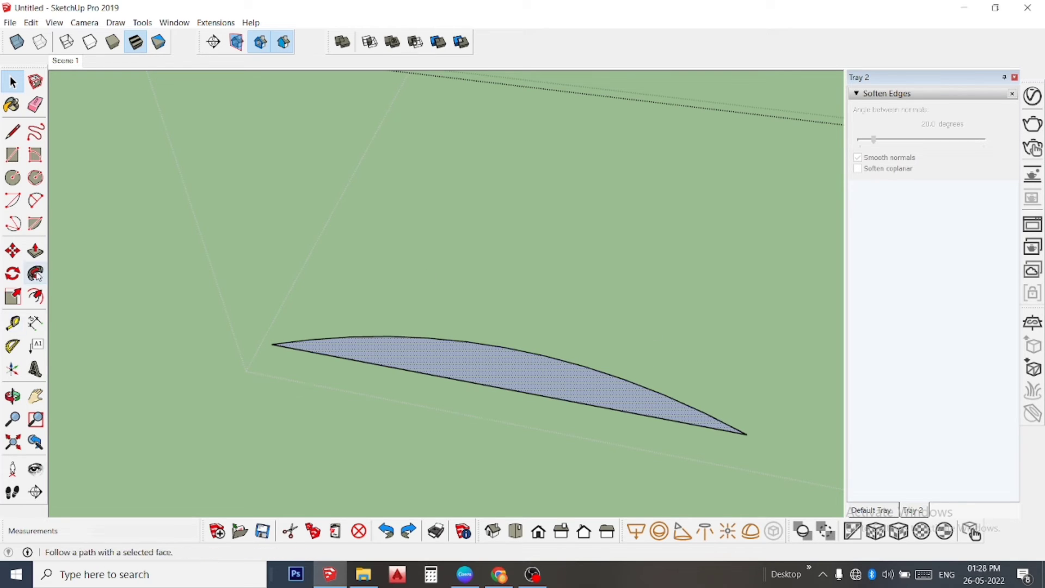
Copy the airfoil face just above the original, then right-click the copy.
left_click(12, 251)
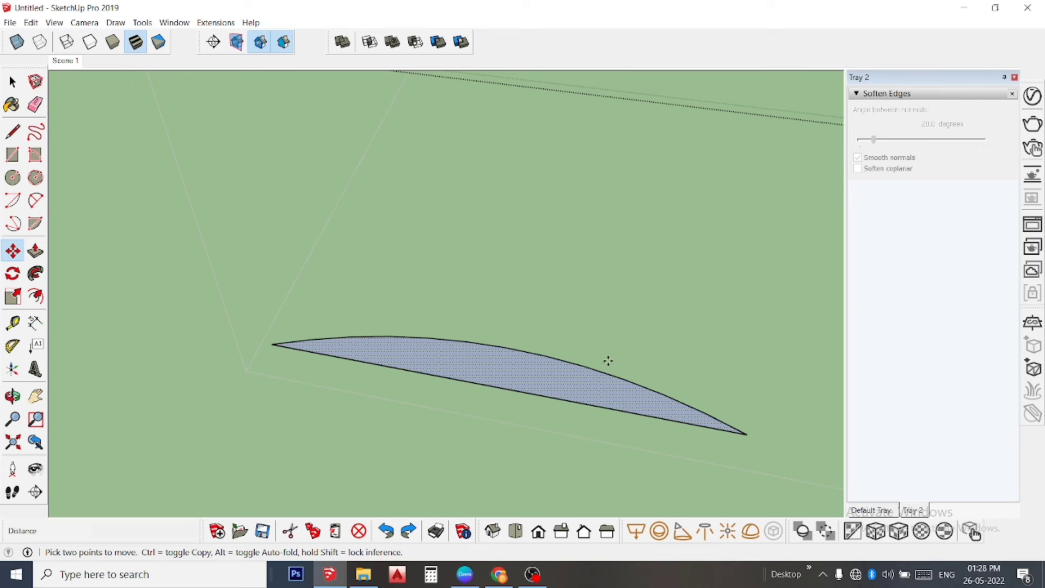
left_click(552, 392)
key("ctrl")
left_click(553, 393)
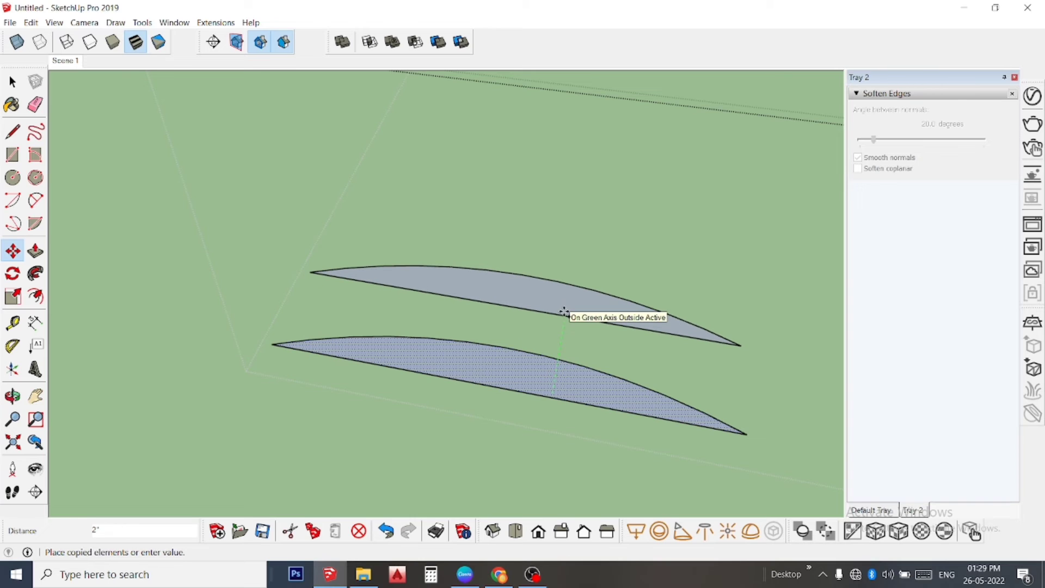
left_click(560, 319)
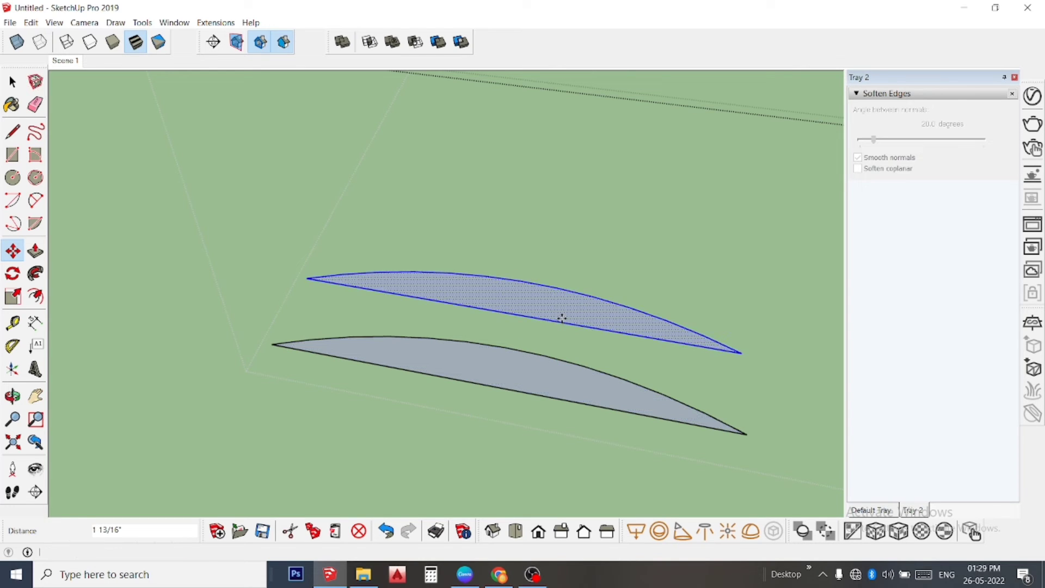
key("space")
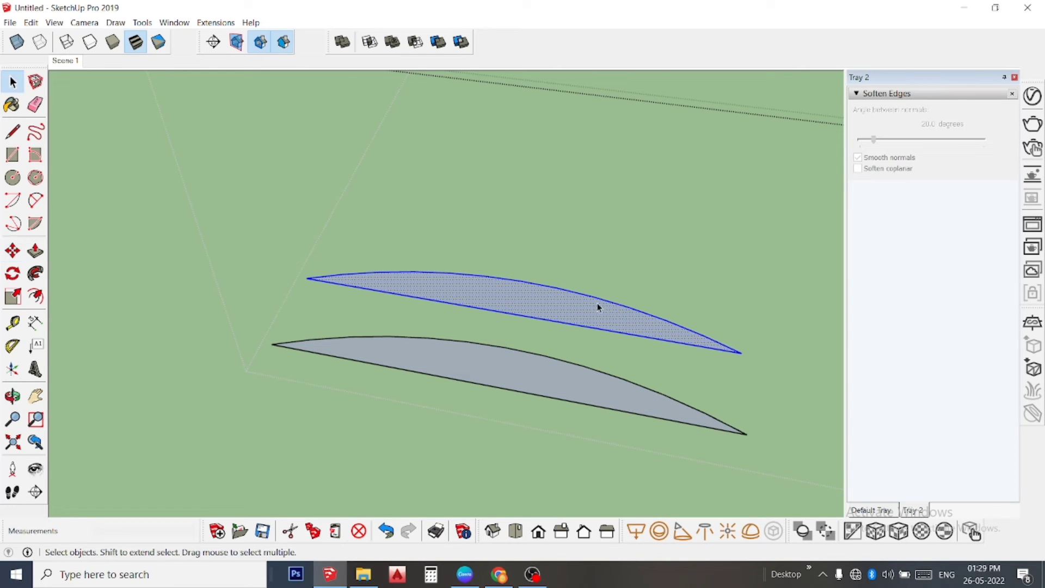
right_click(585, 306)
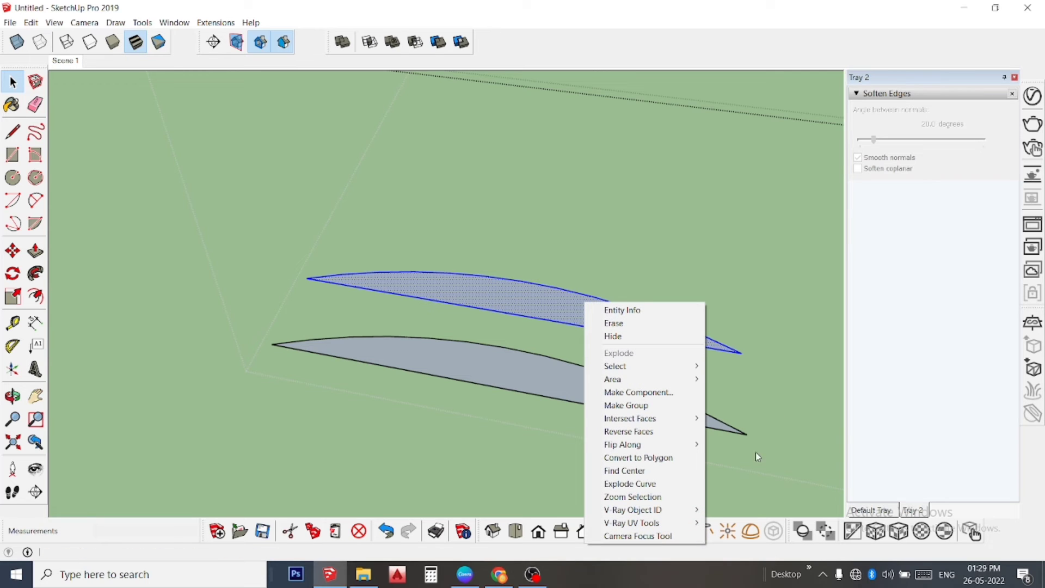
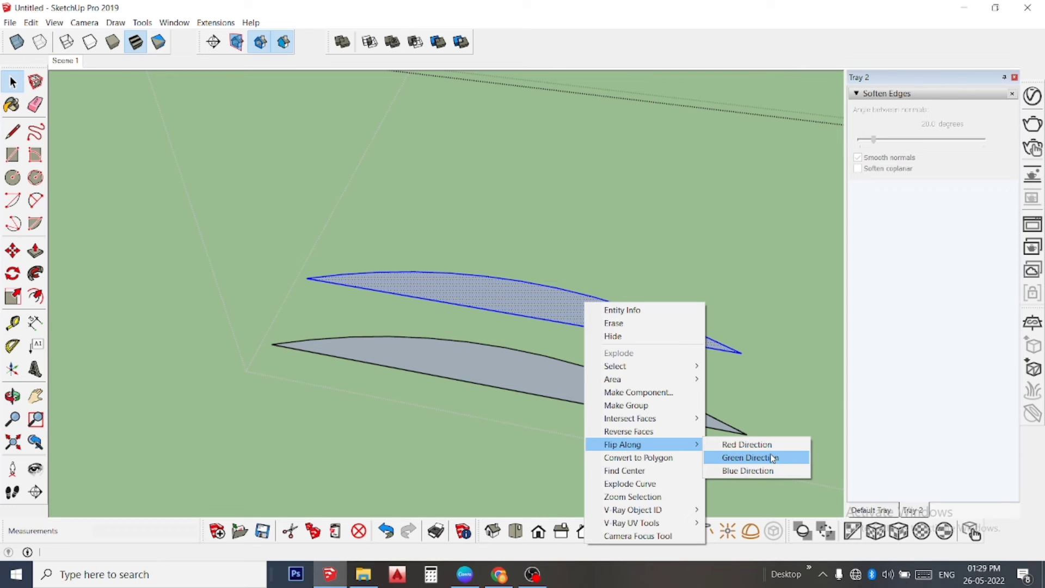
Flip the blue curved face along green and snap its tip onto the grey face's tip.
left_click(774, 458)
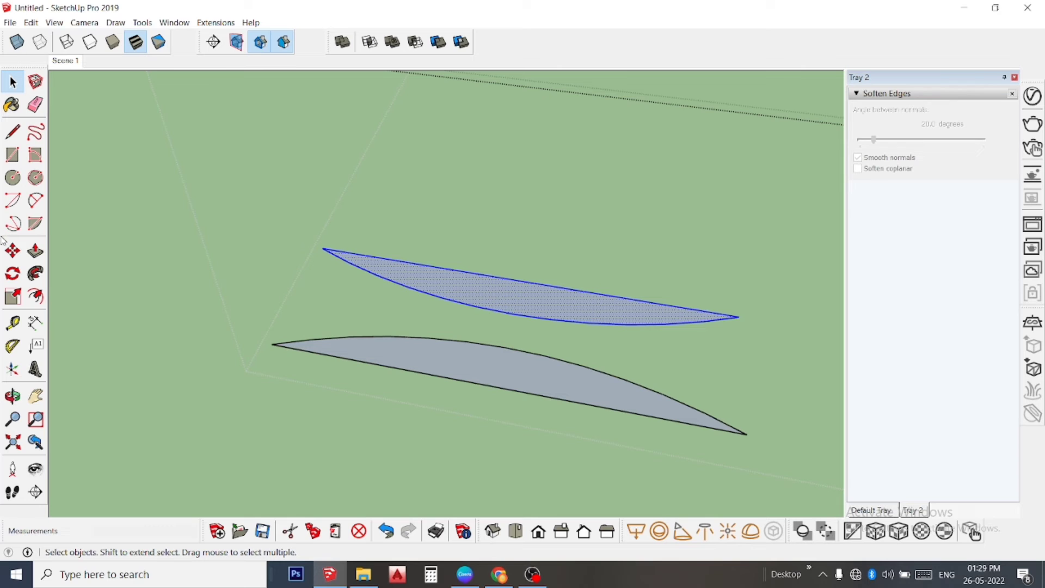
left_click(12, 250)
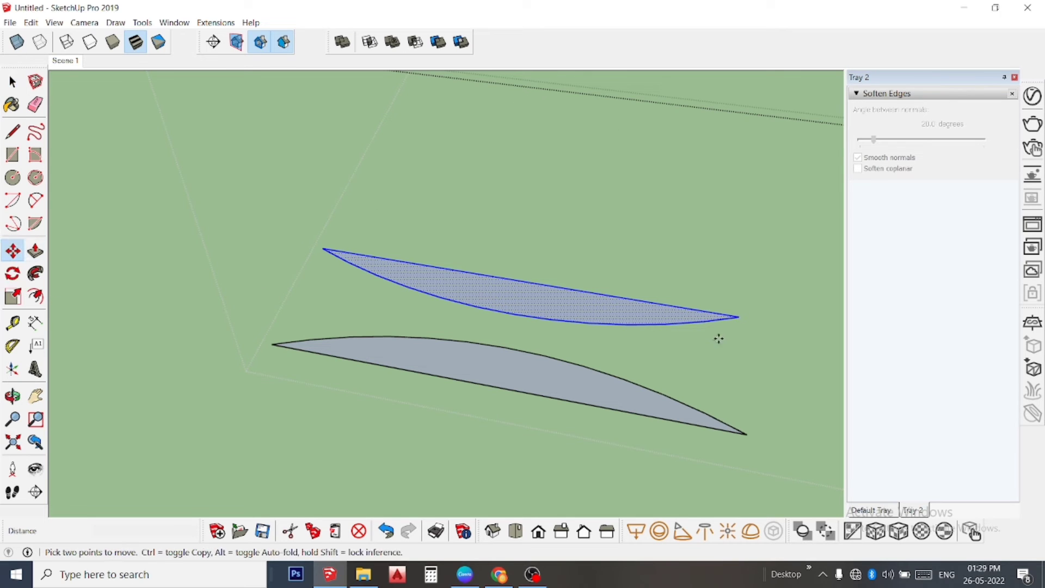
left_click(740, 316)
scroll(234, 460, "down", 3)
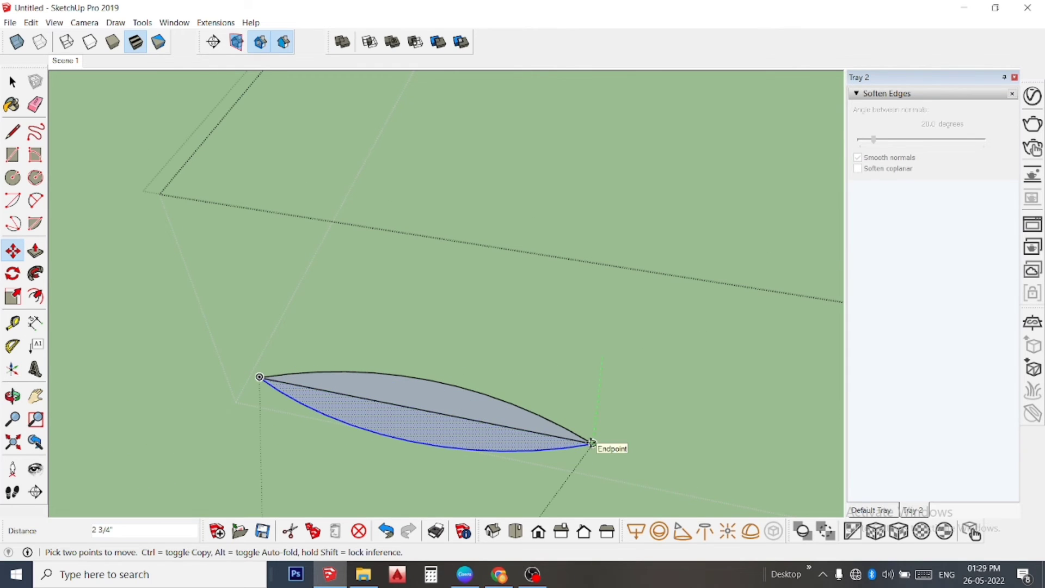
left_click(592, 444)
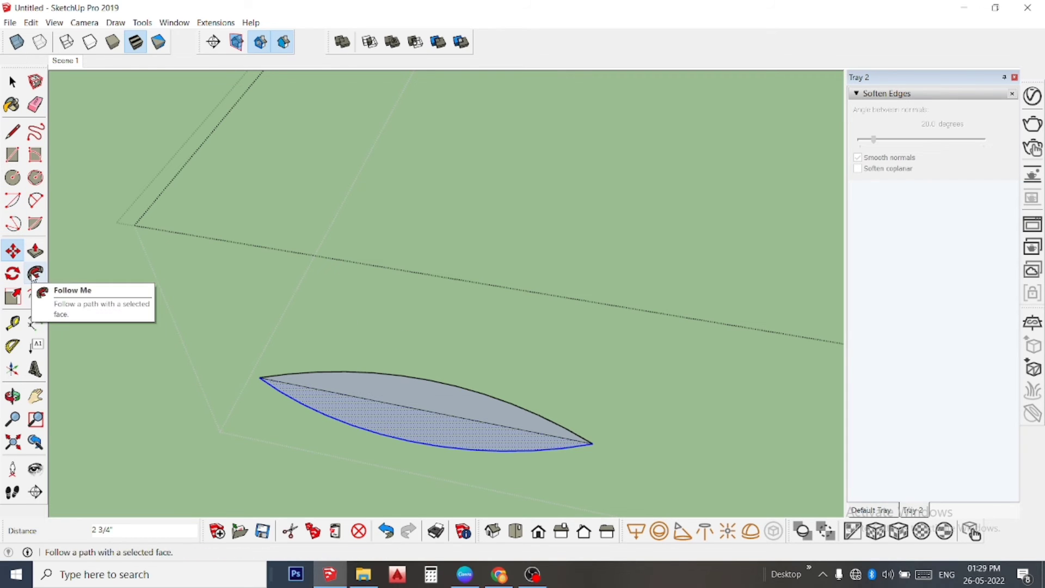
Draw a 2-point arc between the two leaf tips, closing a white face.
left_click(36, 202)
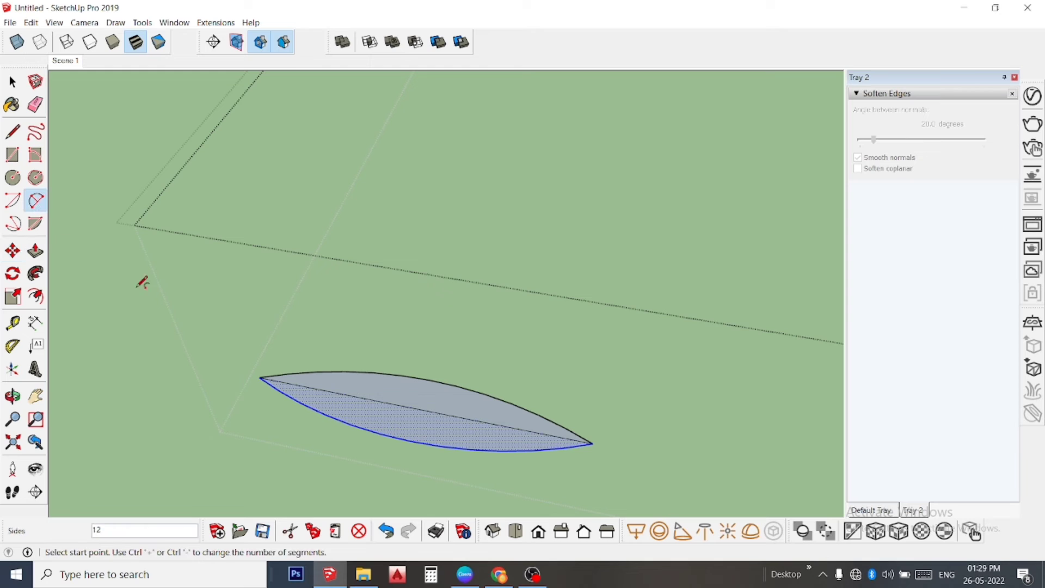
left_click(259, 377)
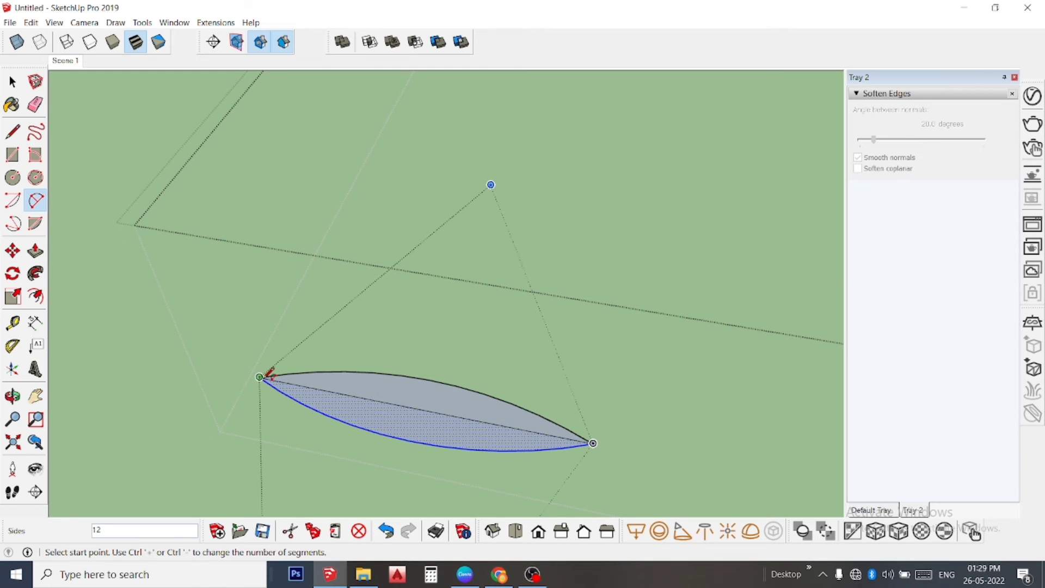
left_click(593, 443)
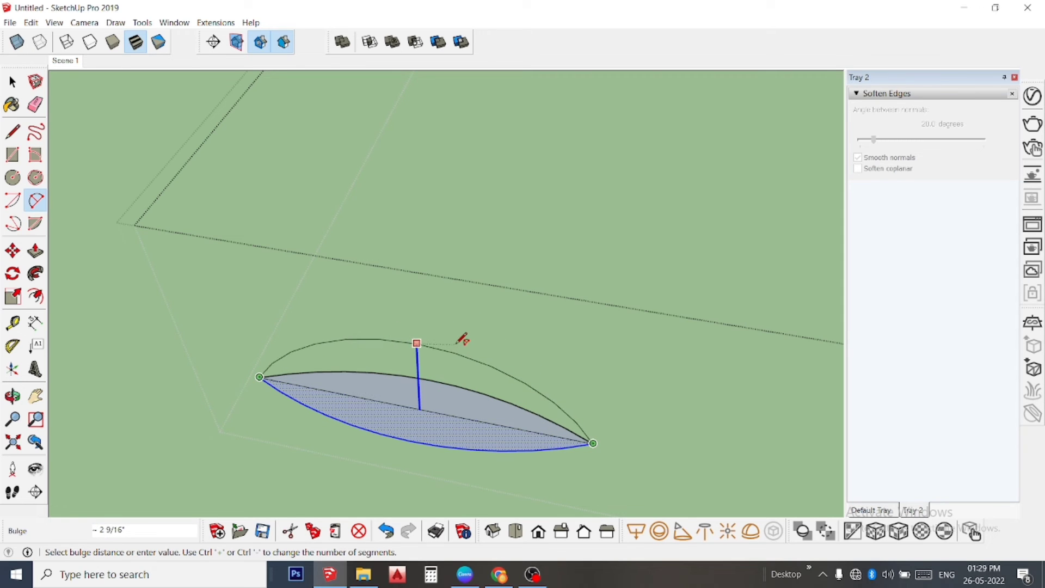
middle_click_drag(457, 347, 492, 247)
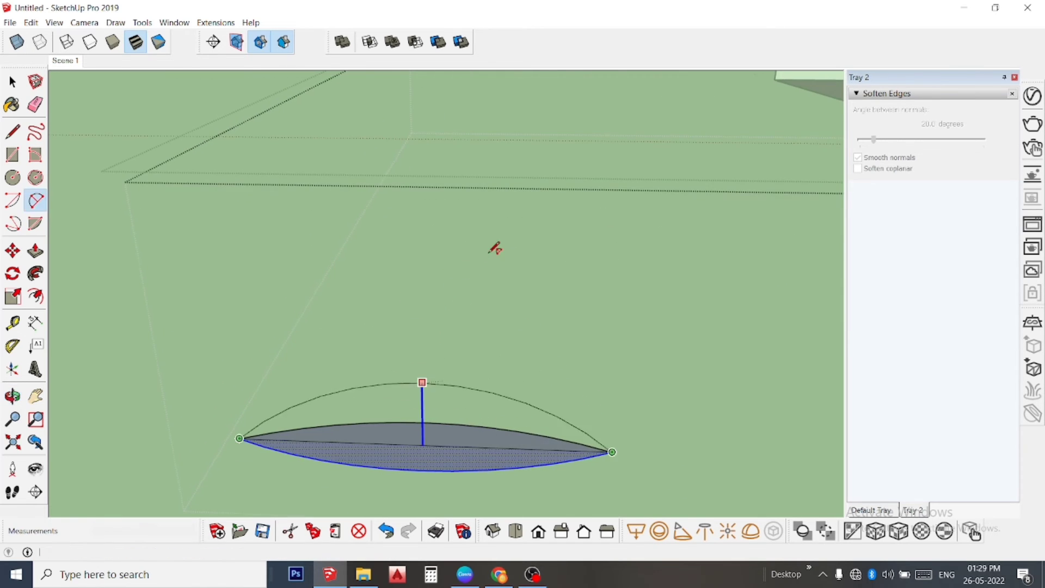
left_click(471, 417)
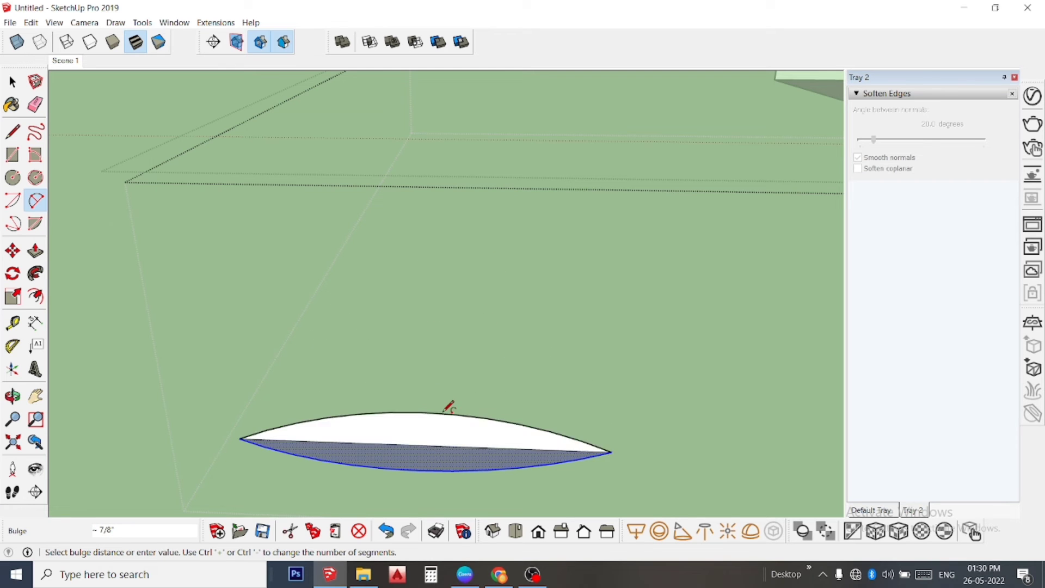
From a low side view, add a second arc between the tips to finish the other face.
mouse_move(474, 414)
middle_mouse_down()
mouse_move(466, 432)
mouse_move(88, 446)
middle_mouse_up()
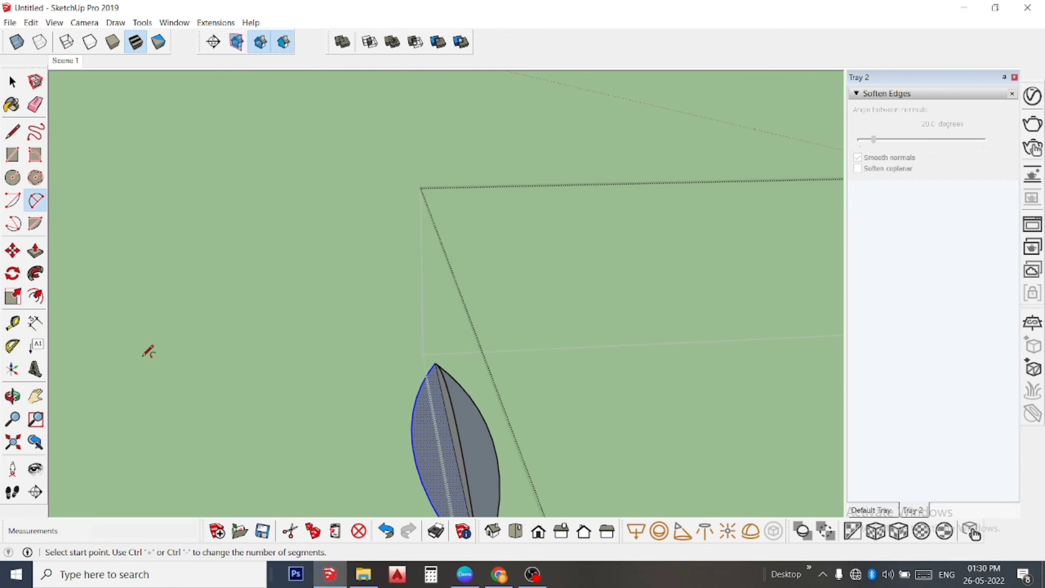
middle_click_drag(171, 341, 221, 355)
mouse_move(299, 398)
middle_mouse_down()
mouse_move(455, 294)
mouse_move(518, 275)
middle_mouse_up()
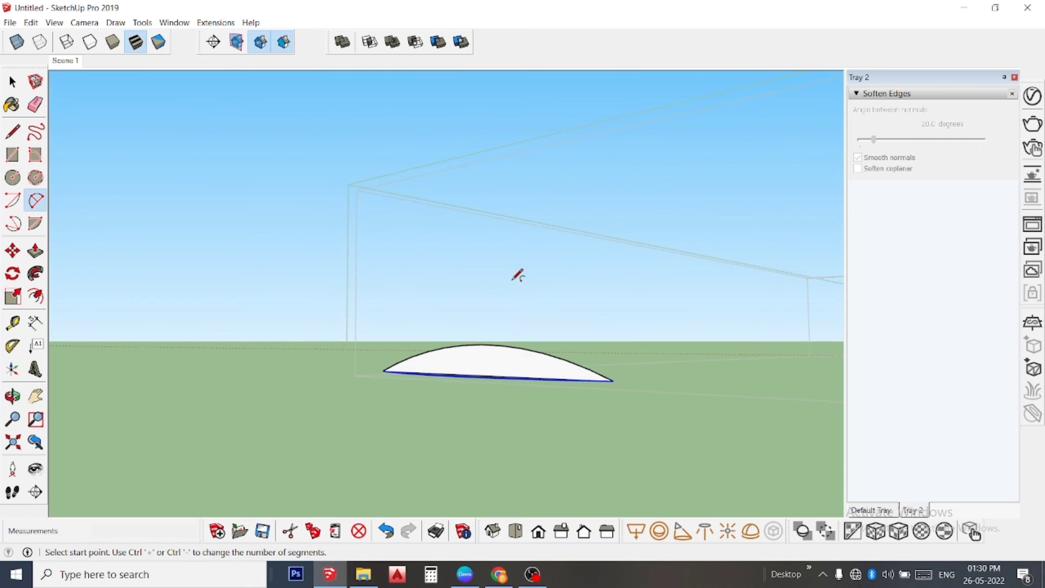
left_click(383, 371)
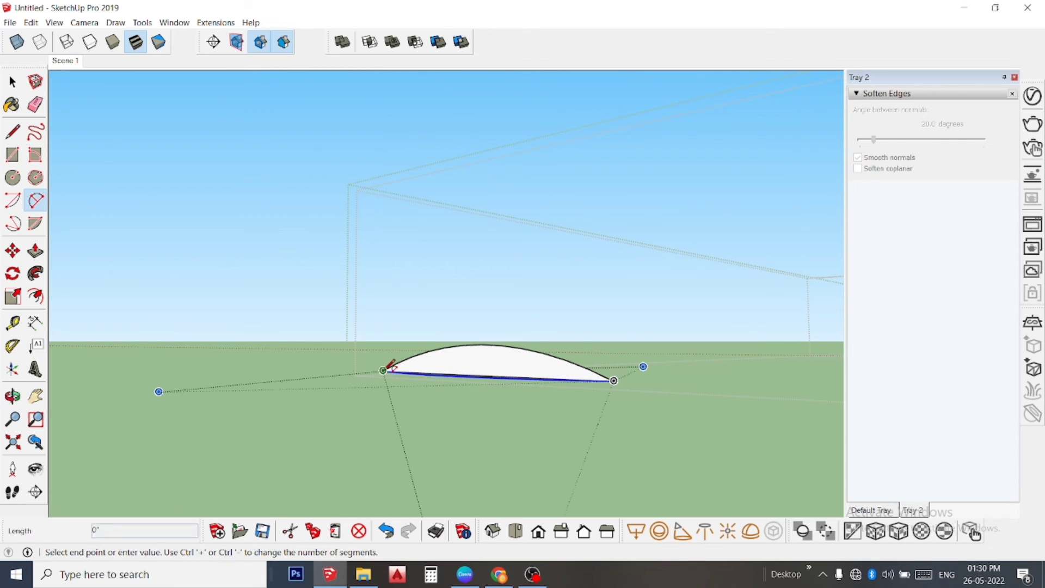
left_click(614, 381)
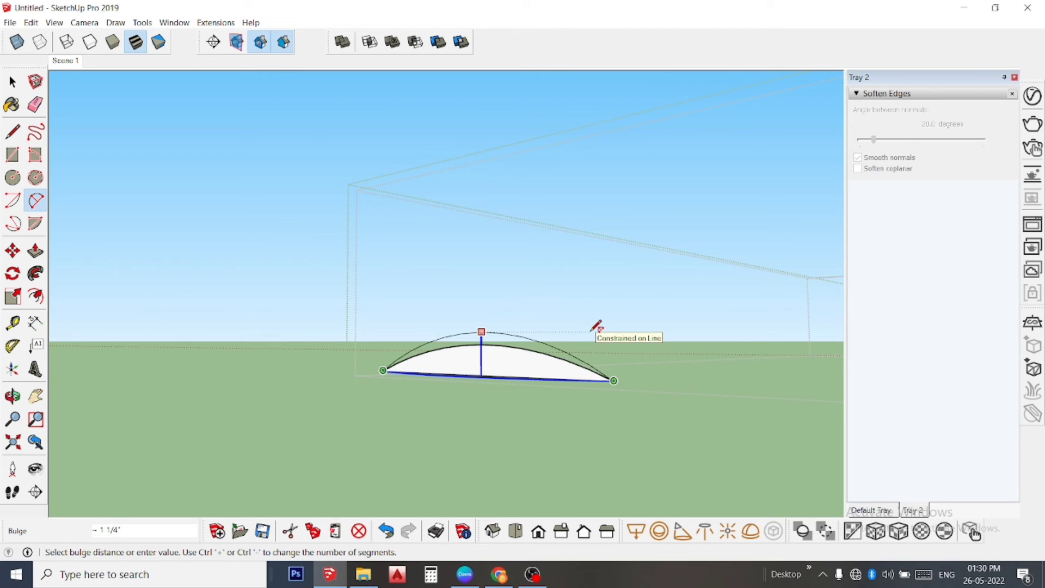
left_click(596, 327)
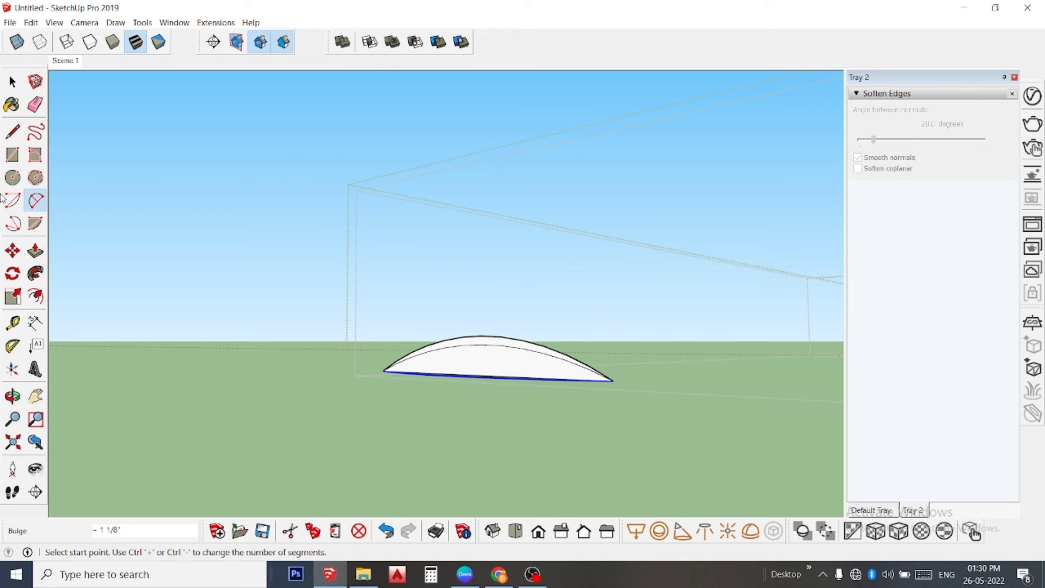
Erase the leftover inner arc edge across the fairing face.
left_click(35, 105)
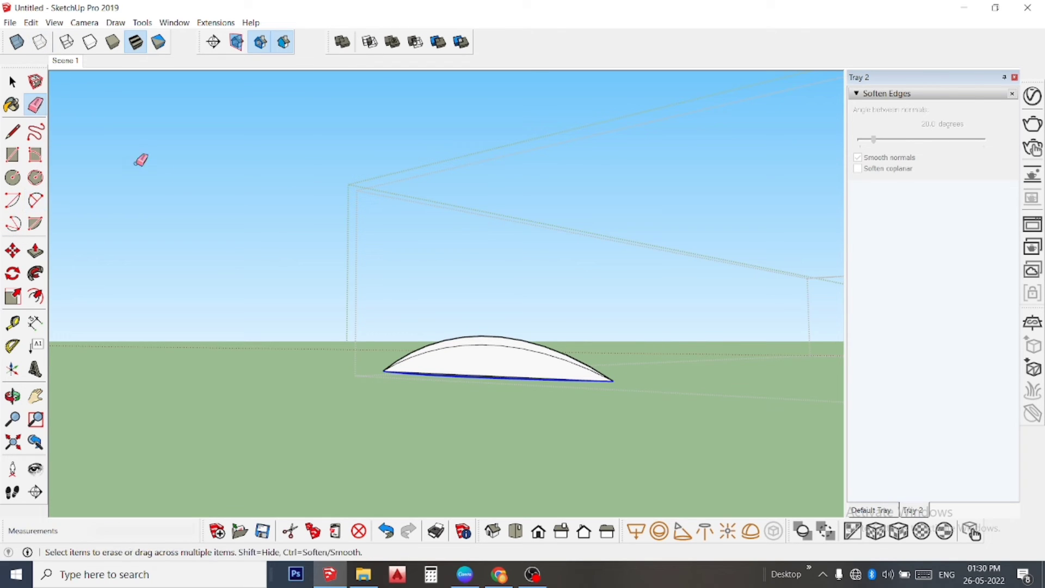
left_click(488, 346)
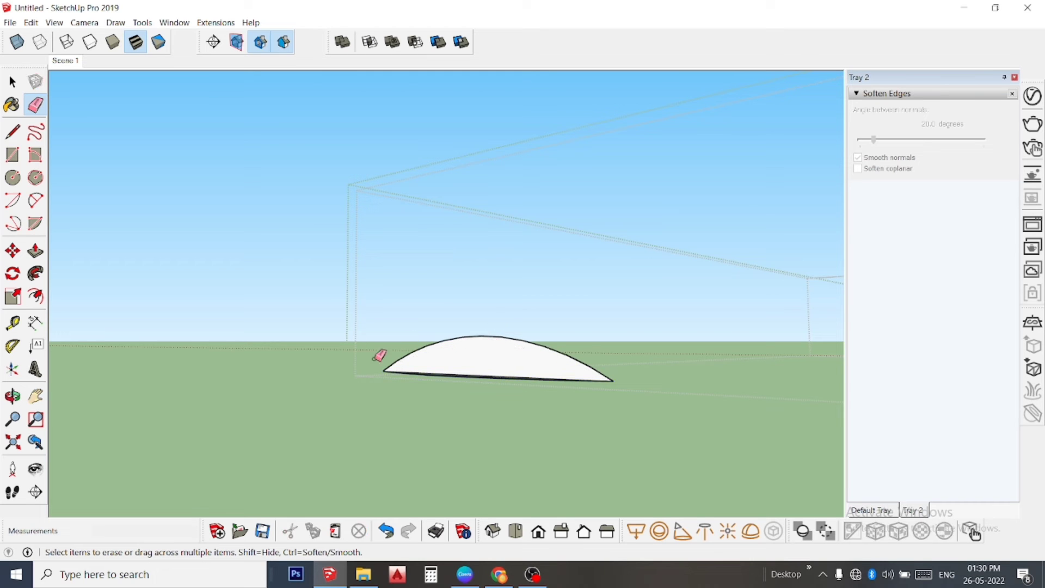
mouse_move(512, 354)
middle_mouse_down()
mouse_move(486, 402)
mouse_move(495, 423)
mouse_move(478, 387)
middle_mouse_up()
scroll(478, 387, "up", 2)
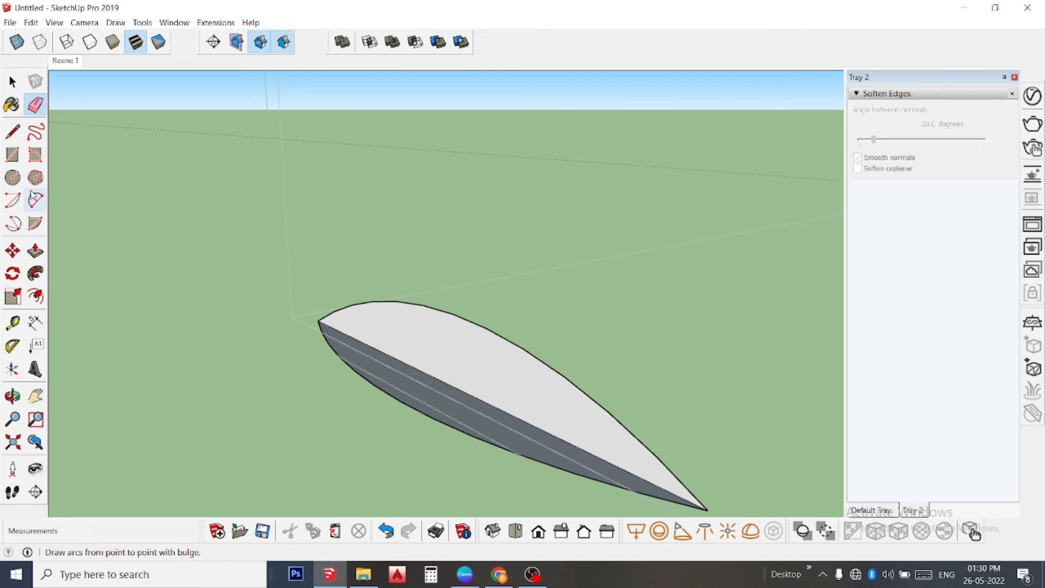
Draw two lines from the fairing's top edge to its lower edge, splitting off strips.
left_click(13, 131)
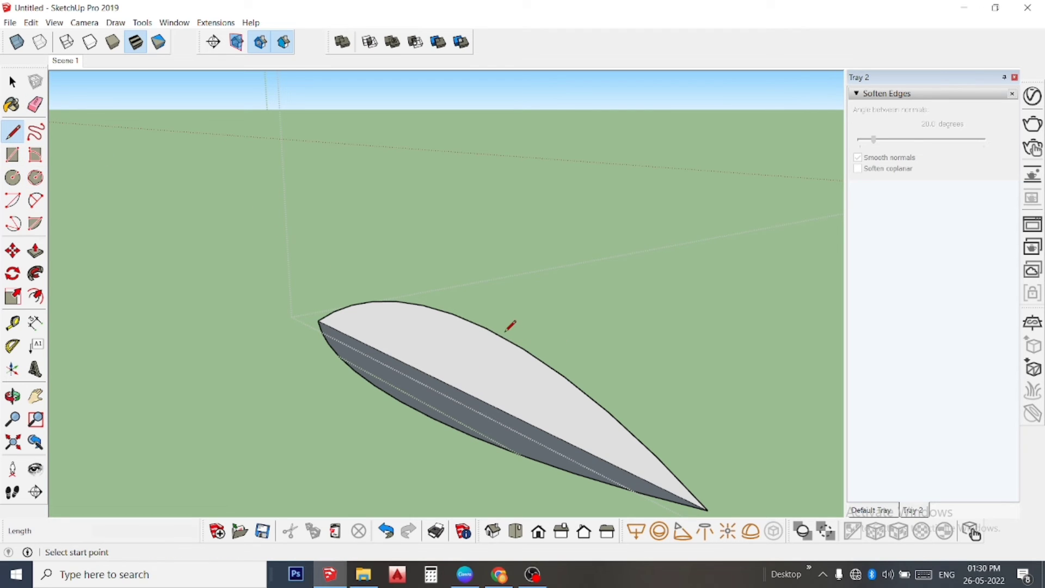
left_click(486, 328)
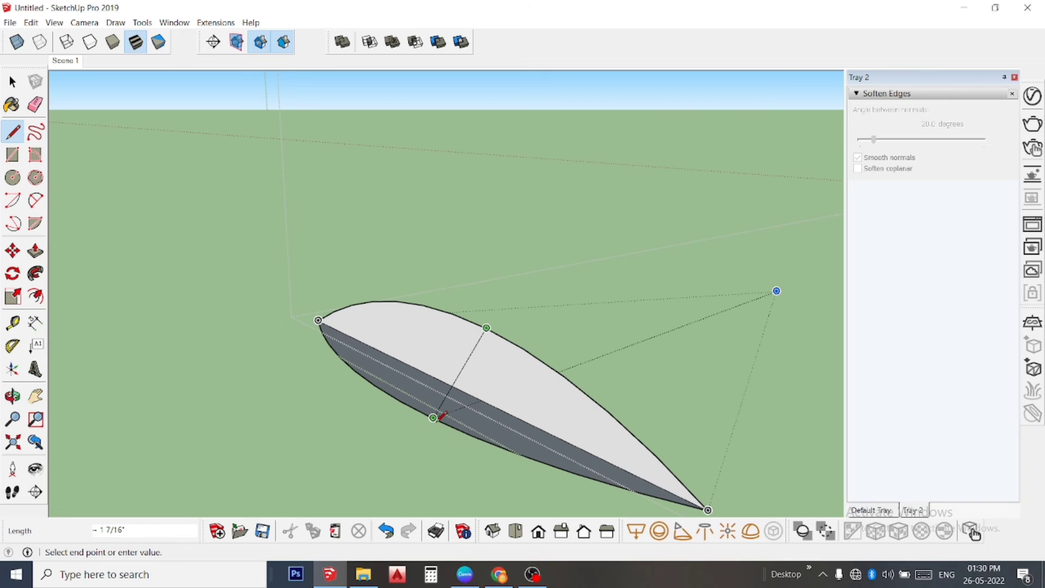
left_click(439, 415)
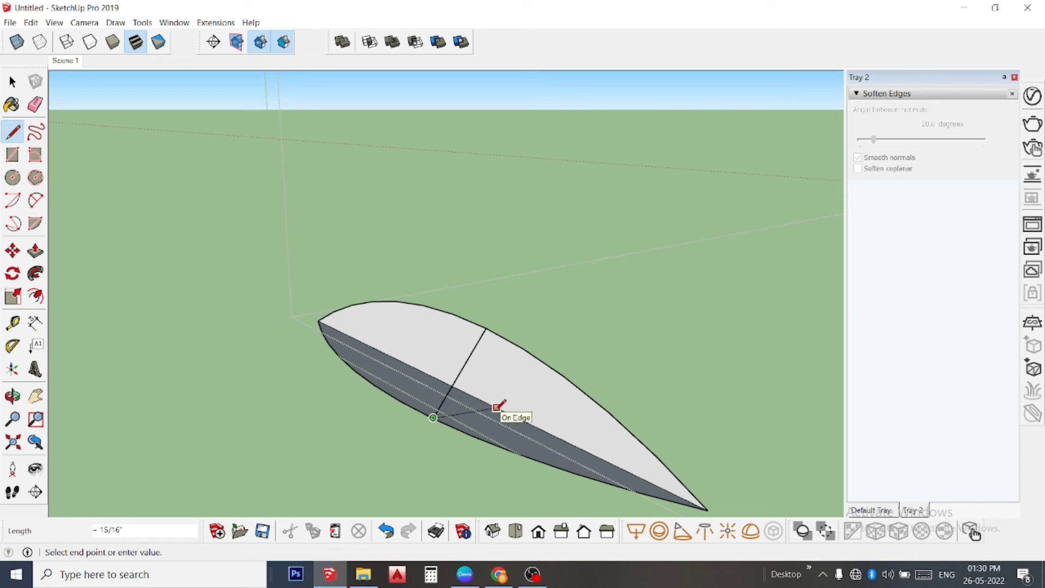
key("Escape")
left_click(523, 349)
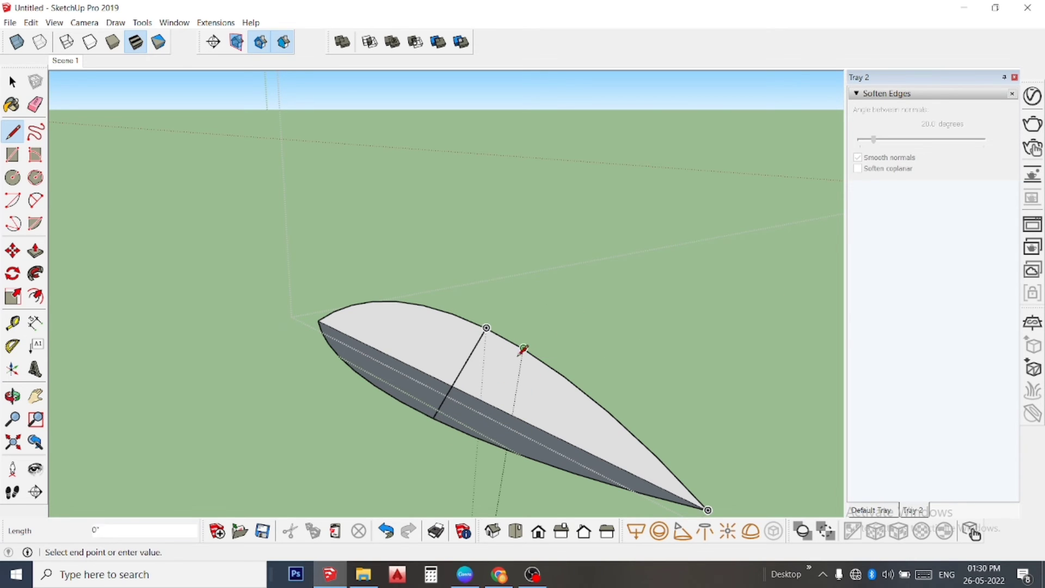
left_click(473, 436)
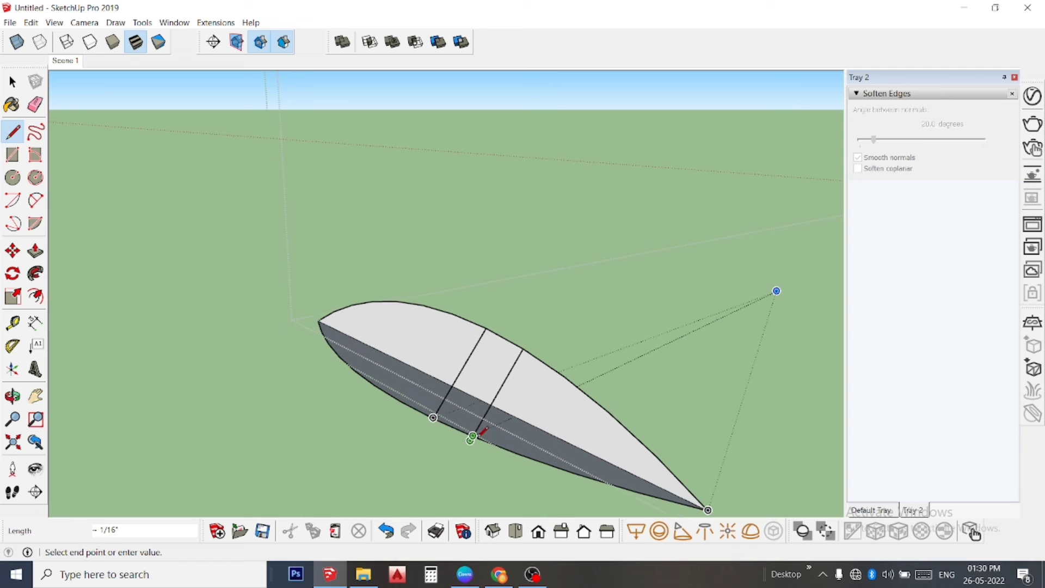
key("Escape")
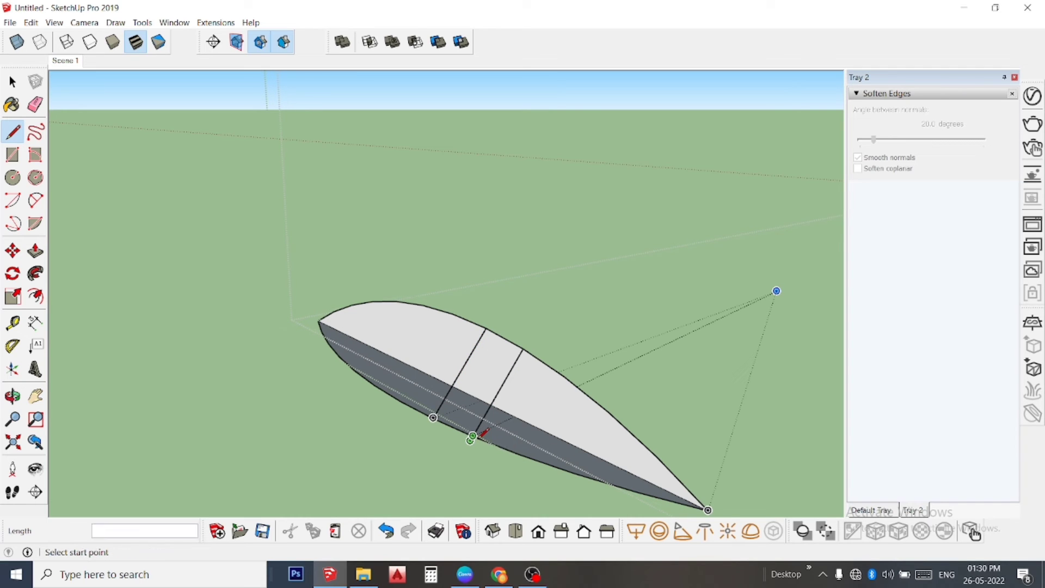
key("ctrl+z")
left_click(473, 436)
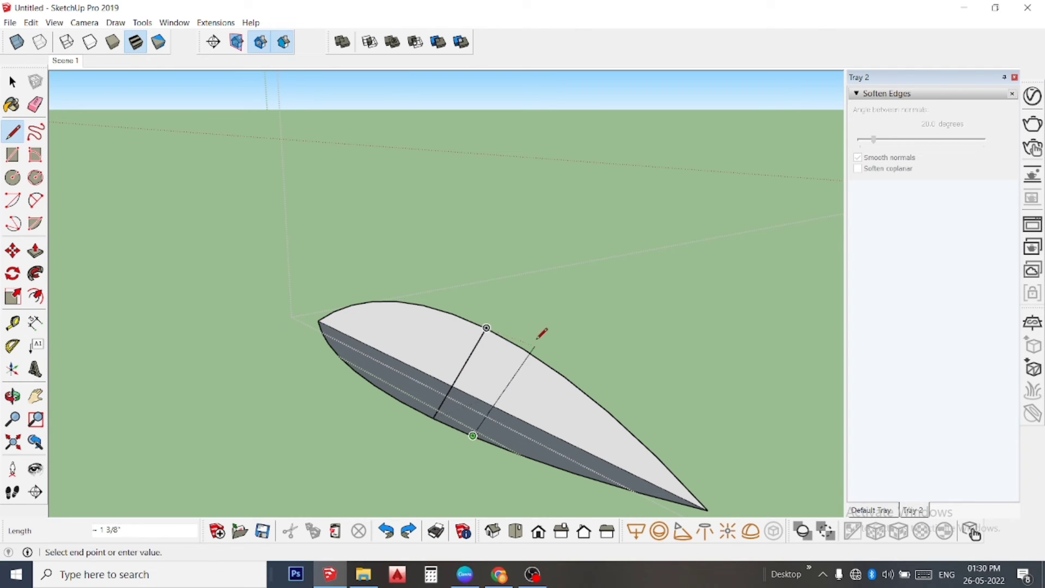
left_click(523, 349)
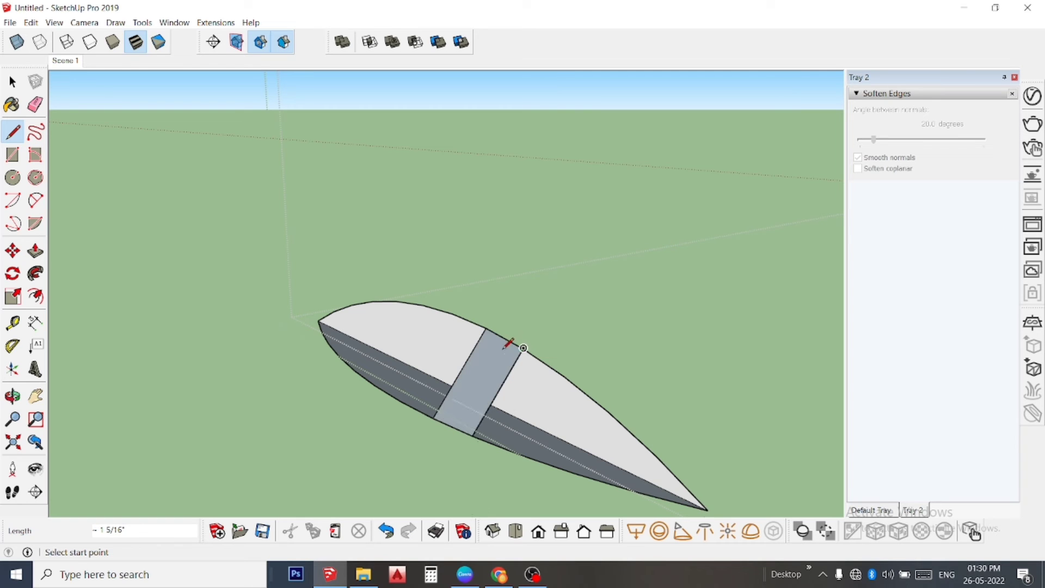
Add more strip-dividing lines across the face toward the pointed tip.
left_click(519, 455)
left_click(564, 378)
left_click(565, 468)
left_click(595, 404)
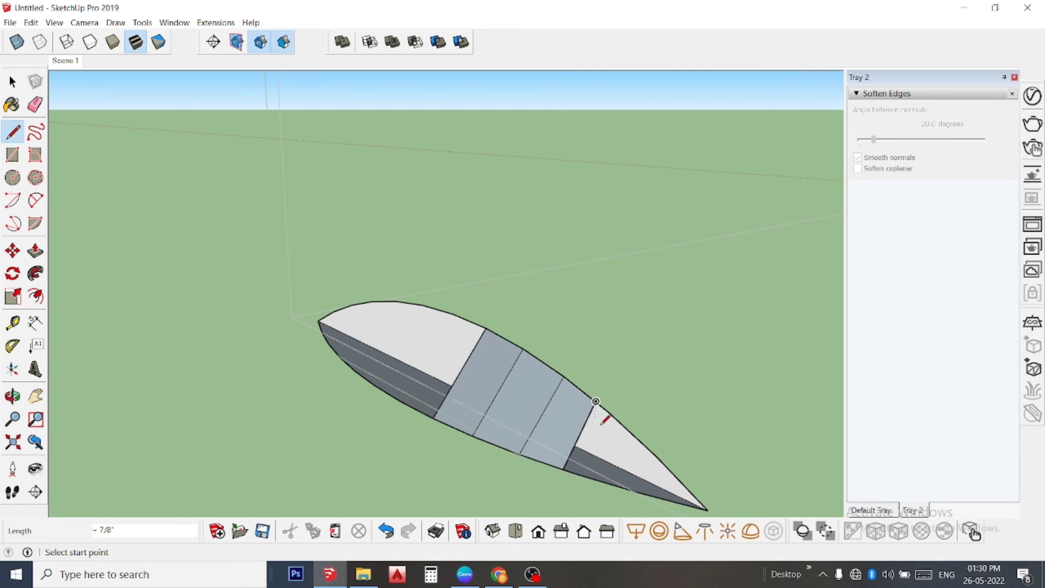
left_click(617, 420)
key("ctrl+z")
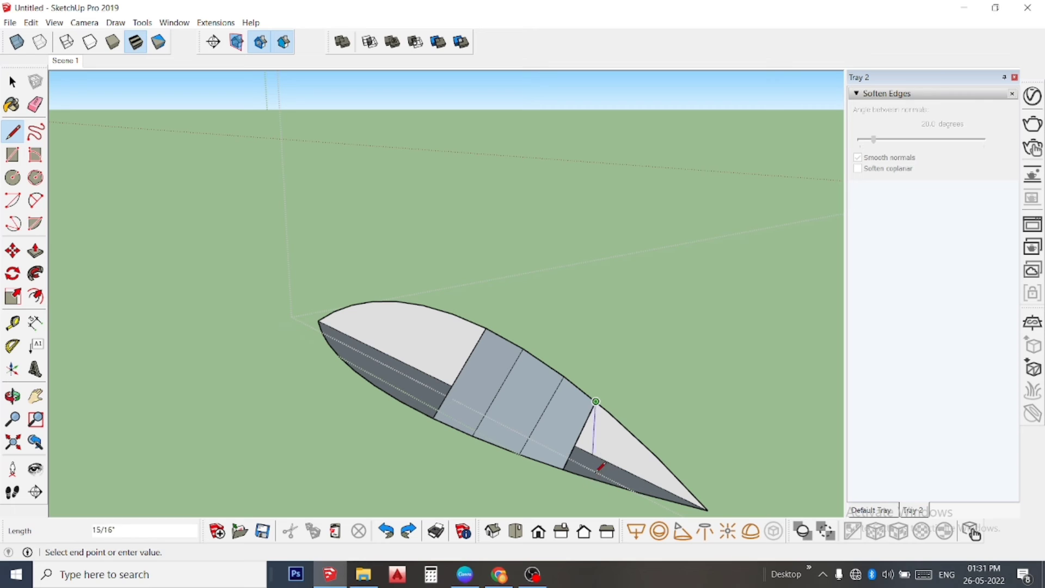
key("Escape")
left_click(576, 471)
left_click(610, 411)
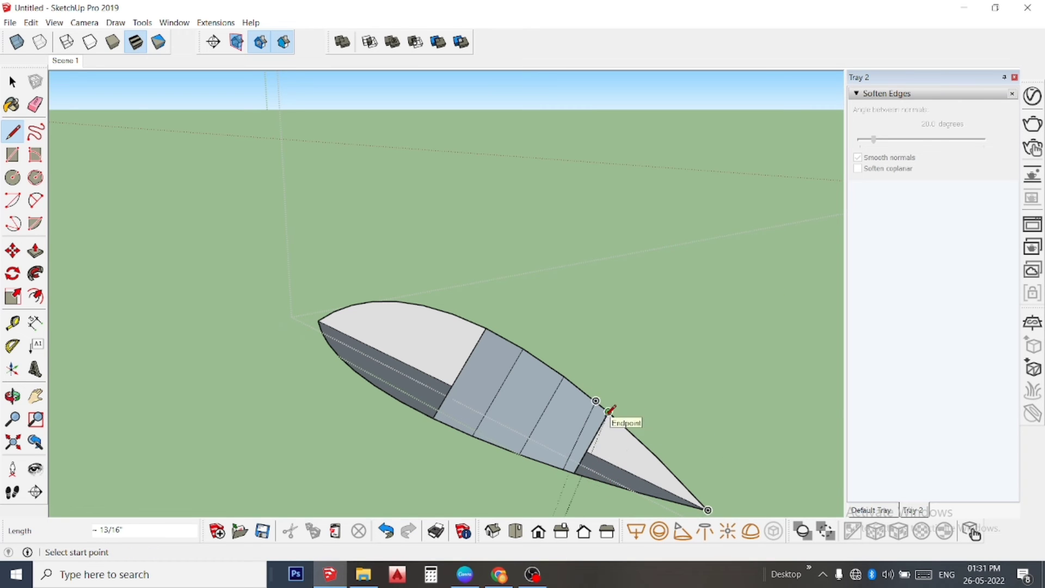
key("Escape")
Reorient toward the leaf tip and draw an edge splitting the tip faces.
middle_click_drag(416, 411, 618, 228)
scroll(278, 319, "up", 5)
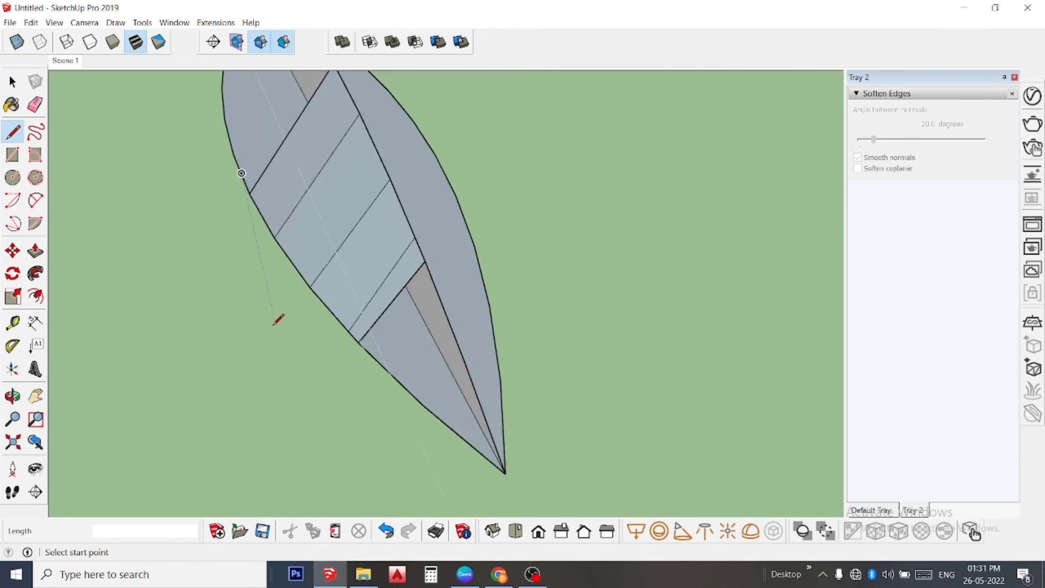
mouse_move(278, 319)
middle_mouse_down()
mouse_move(537, 93)
mouse_move(502, 174)
middle_mouse_up()
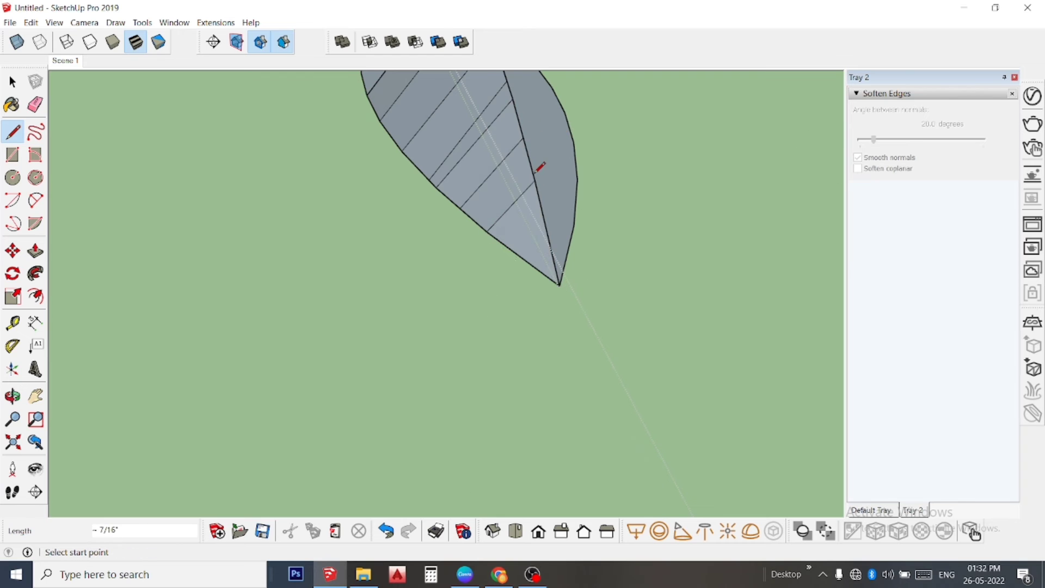
scroll(539, 167, "down", 5)
scroll(711, 105, "up", 8)
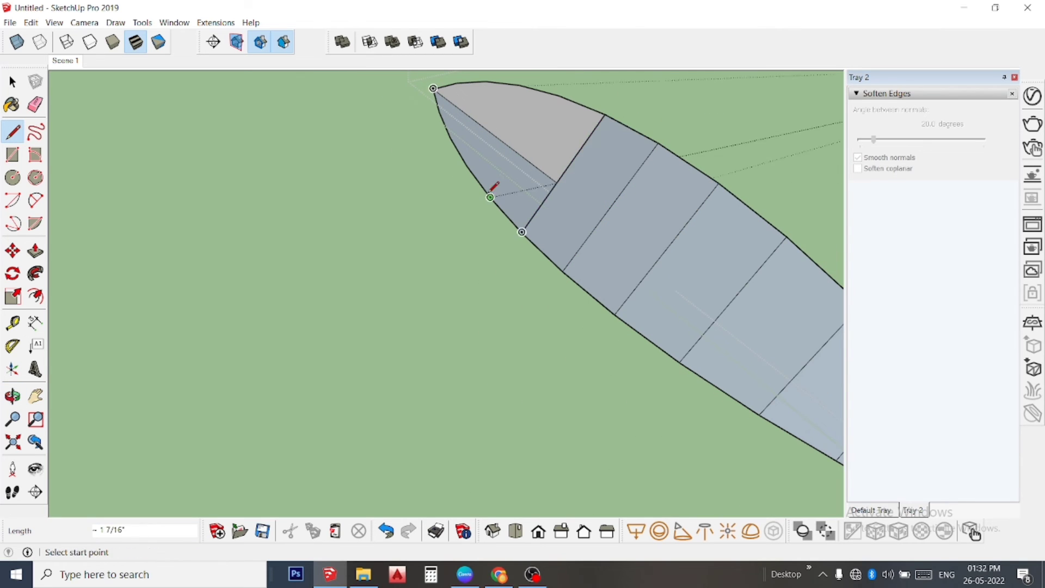
left_click(558, 97)
left_click(468, 165)
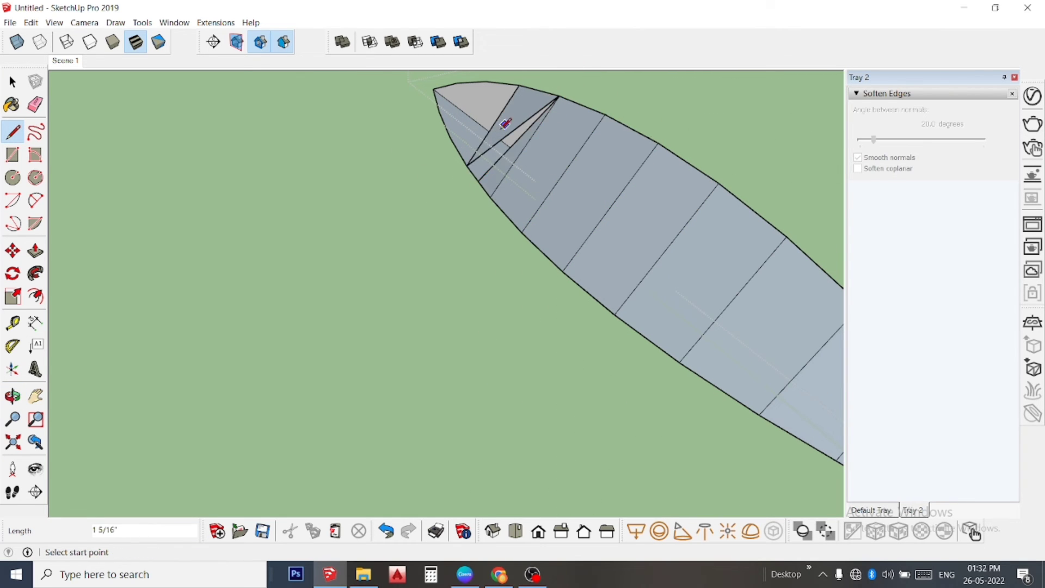
scroll(497, 136, "up", 3)
middle_click_drag(498, 136, 586, 234)
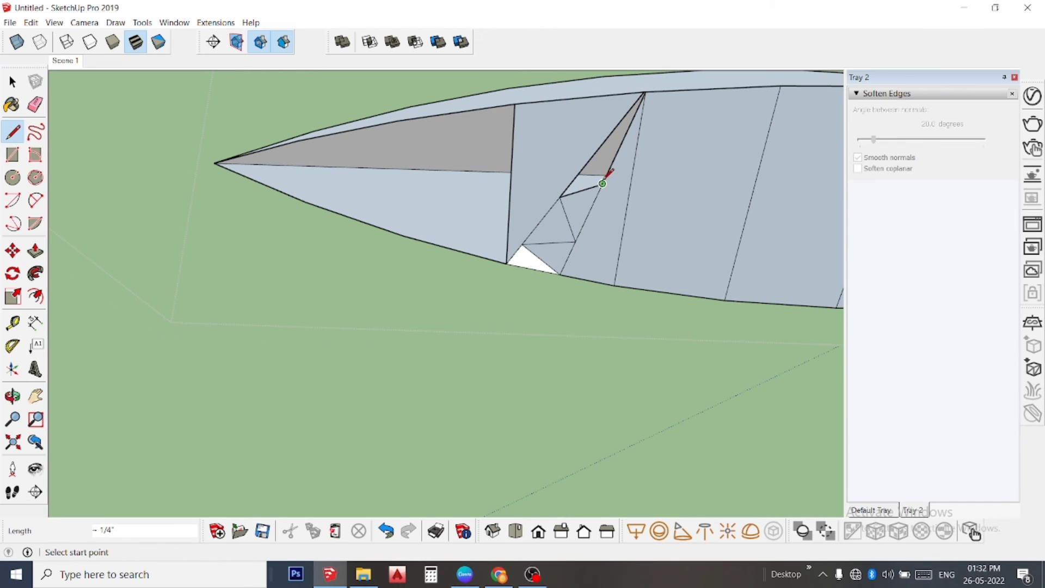
scroll(646, 84, "up", 3)
scroll(653, 90, "up", 2)
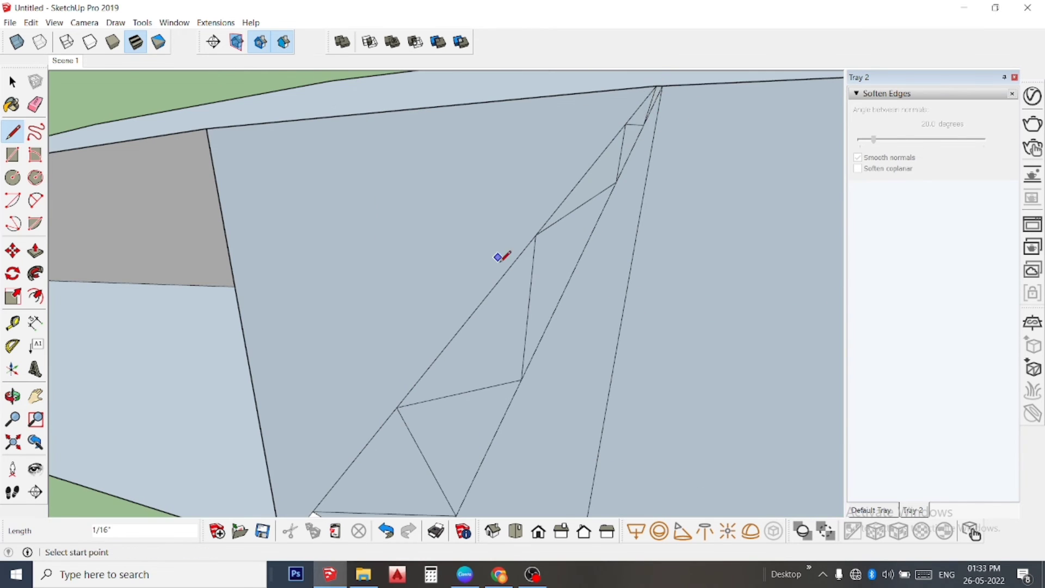
scroll(497, 257, "down", 5)
Draw several more edges across the pointed tip, creating new white faces.
left_click(340, 225)
left_click(339, 352)
left_click(281, 231)
left_click(264, 327)
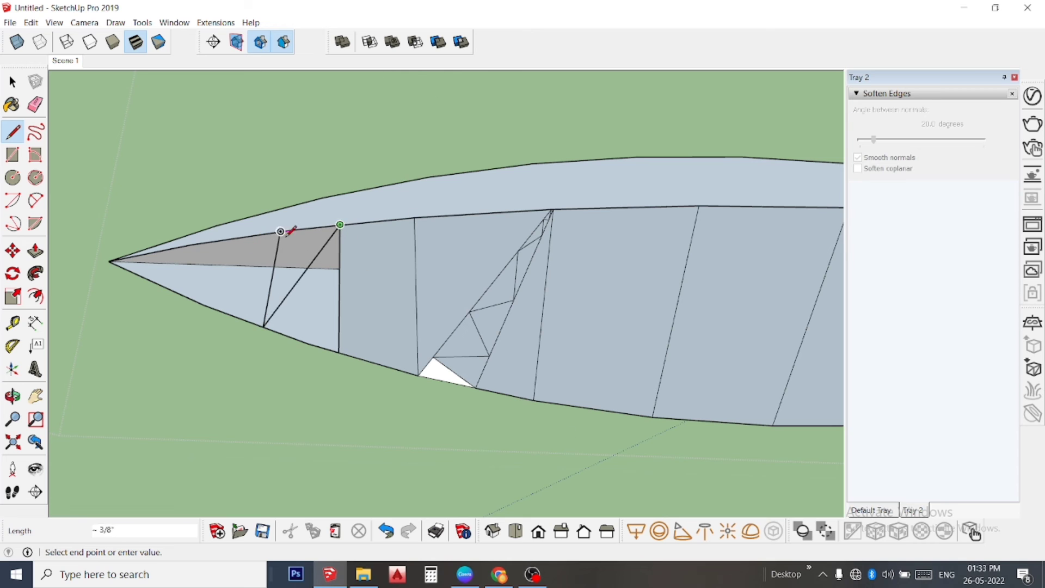
key("ctrl+z")
key("ctrl+z")
left_click(309, 344)
left_click(306, 228)
left_click(270, 232)
left_click(267, 328)
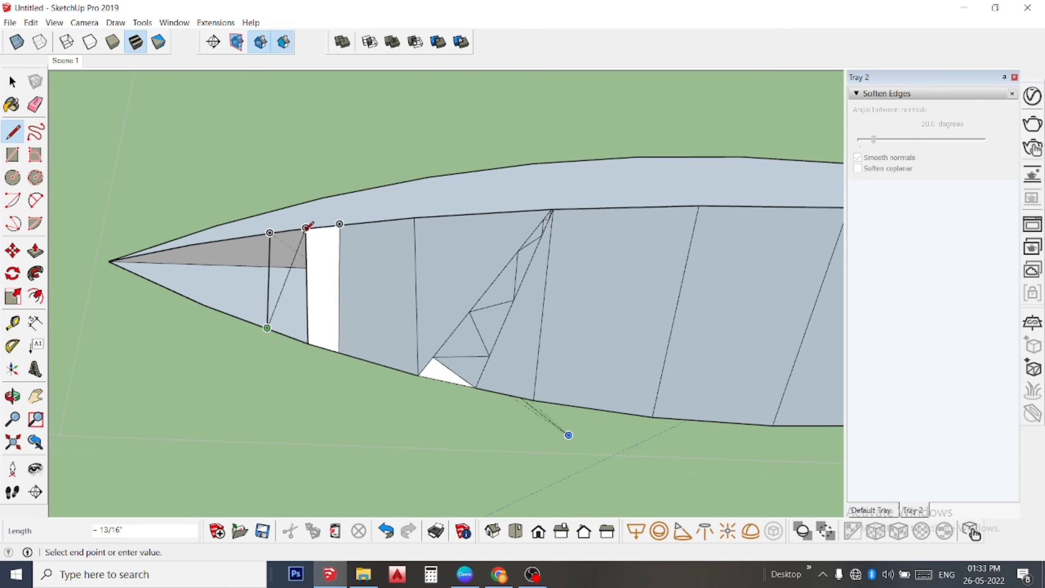
left_click(307, 227)
scroll(303, 226, "up", 3)
scroll(408, 373, "down", 1)
left_click(249, 398)
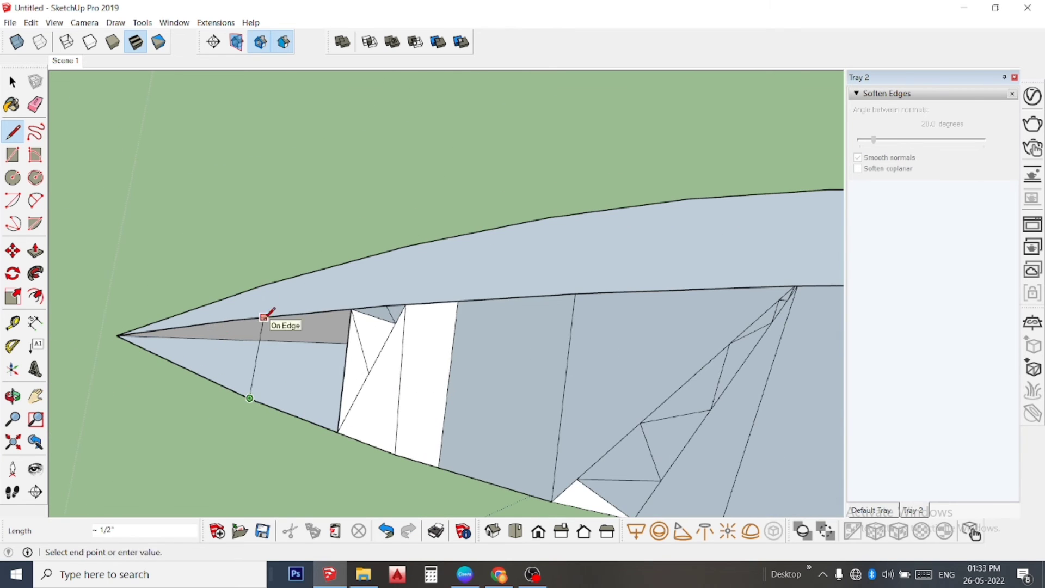
left_click(264, 317)
Erase the stray edges on the tip face, the grey face and the bottom triangles.
scroll(416, 415, "down", 2)
key("e")
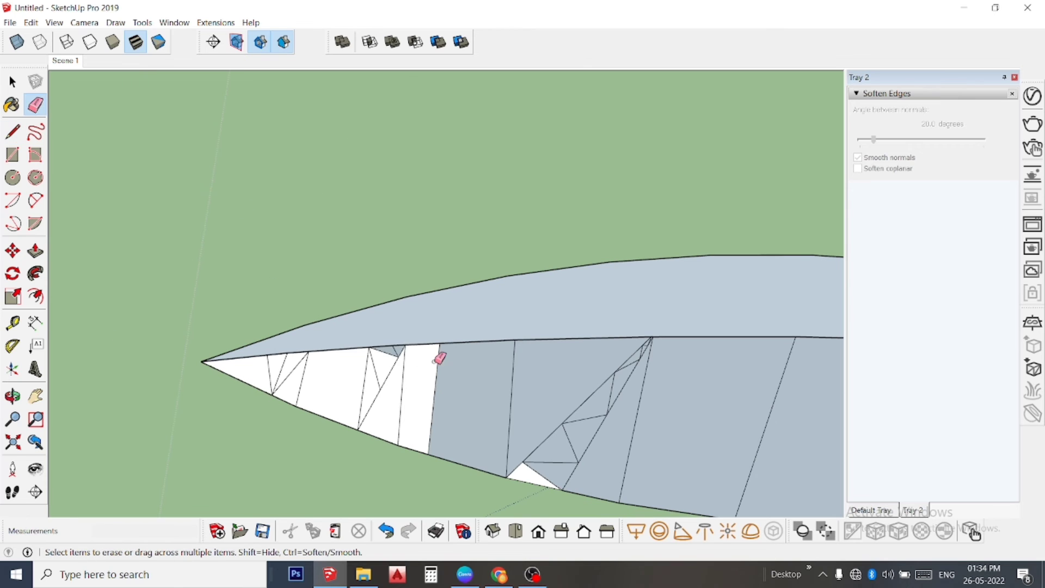
left_click_drag(411, 357, 276, 376)
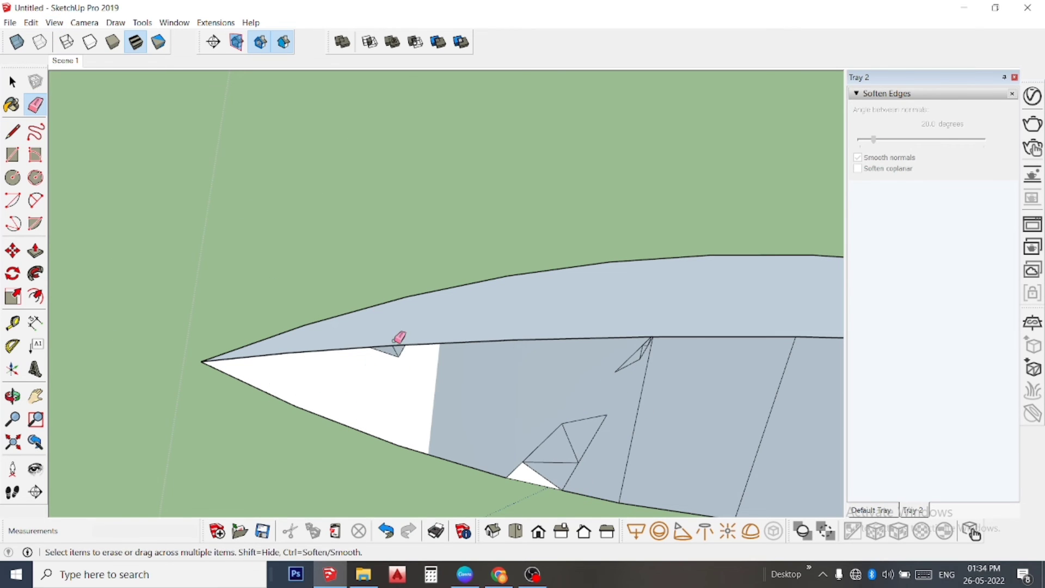
left_click_drag(645, 349, 618, 479)
scroll(338, 272, "down", 4)
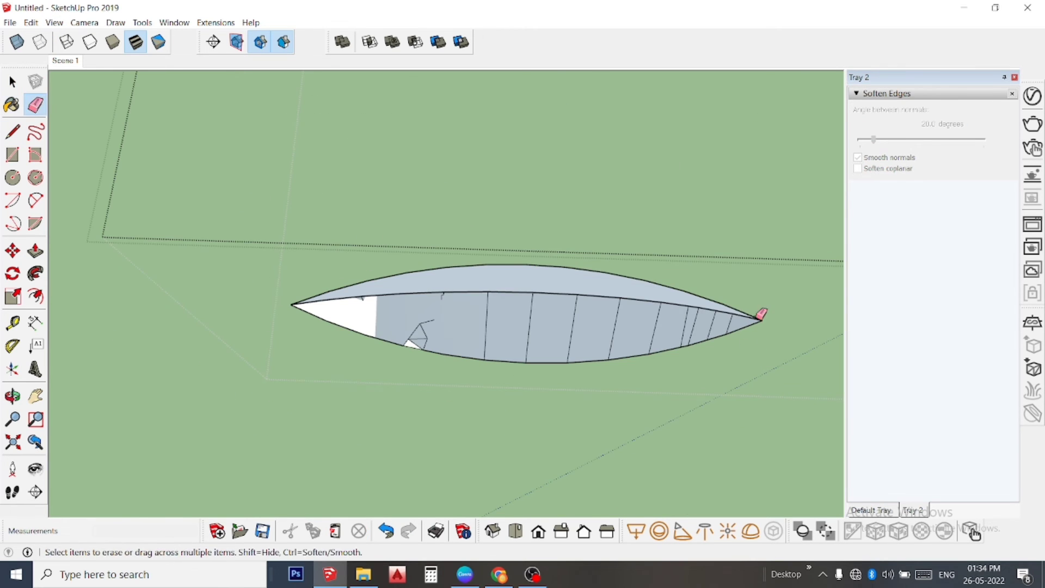
scroll(757, 316, "up", 1)
left_click_drag(757, 316, 368, 326)
scroll(338, 198, "up", 3)
left_click_drag(251, 381, 210, 427)
scroll(144, 327, "down", 1)
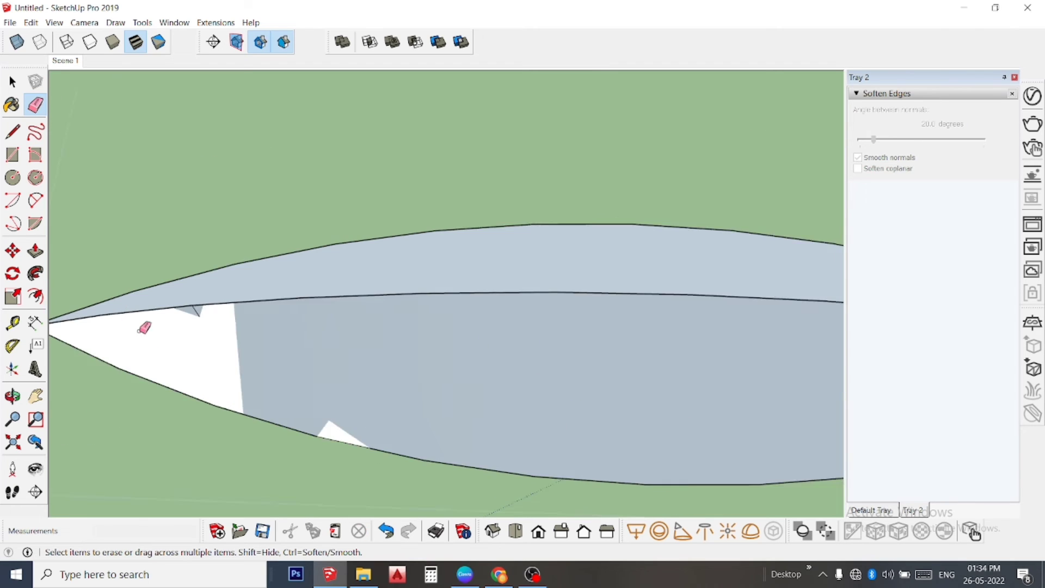
scroll(144, 327, "up", 2)
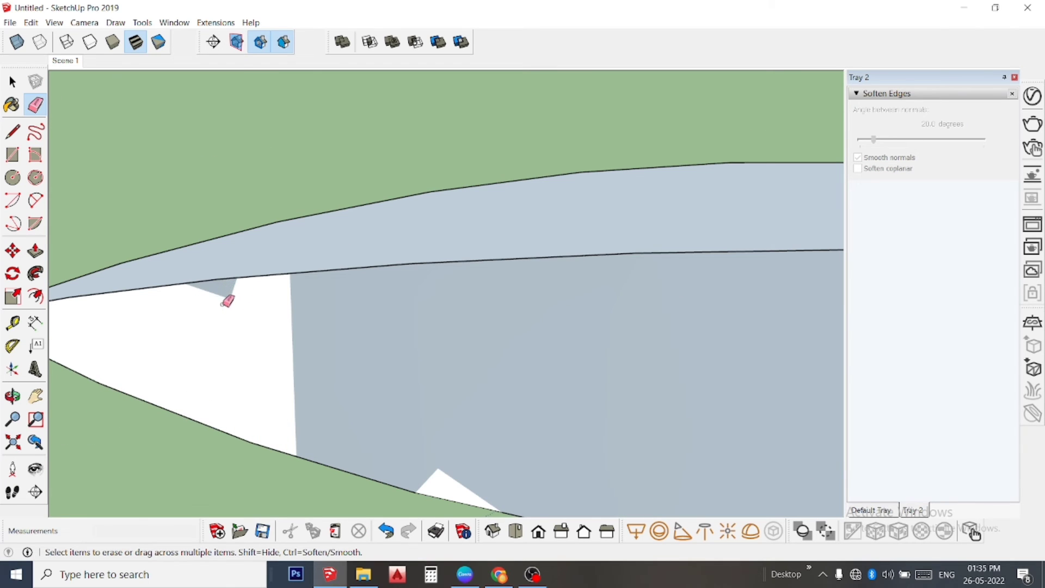
Select the leaf face and start moving a copy of it downward.
key("space")
left_click(307, 358)
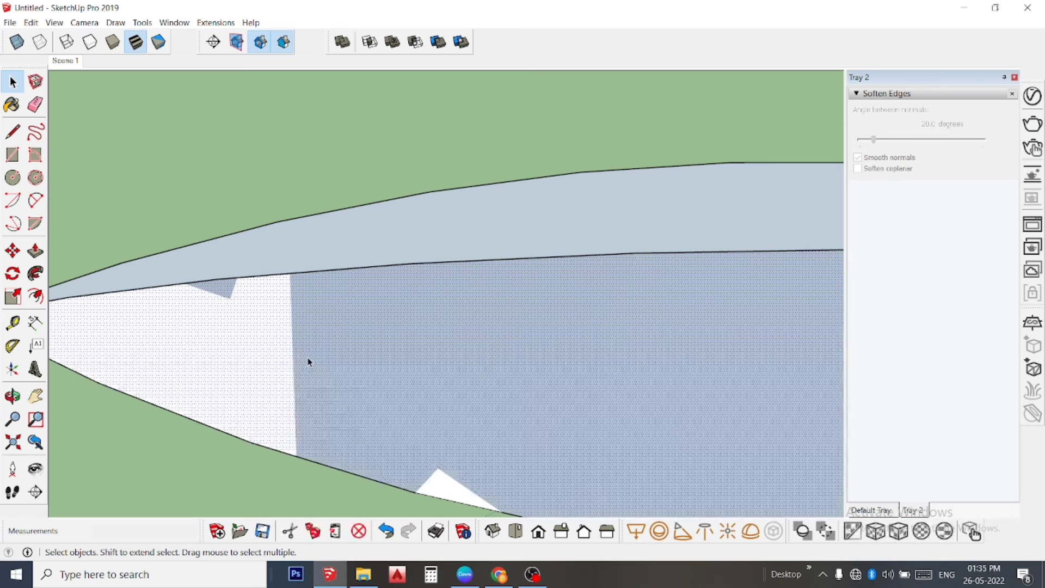
scroll(307, 357, "down", 1)
scroll(308, 353, "down", 1)
scroll(313, 331, "down", 1)
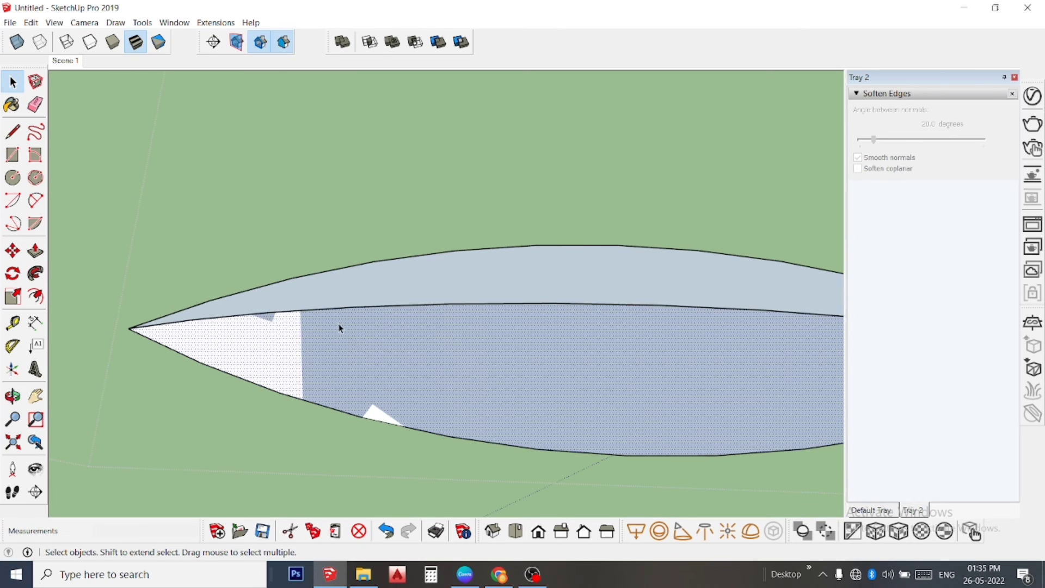
scroll(342, 329, "down", 1)
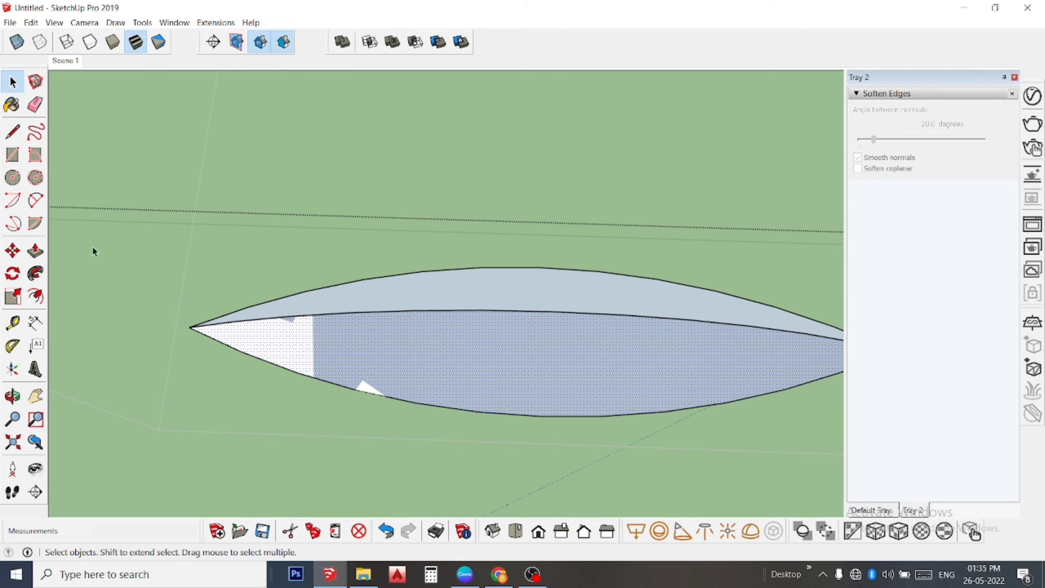
left_click(12, 251)
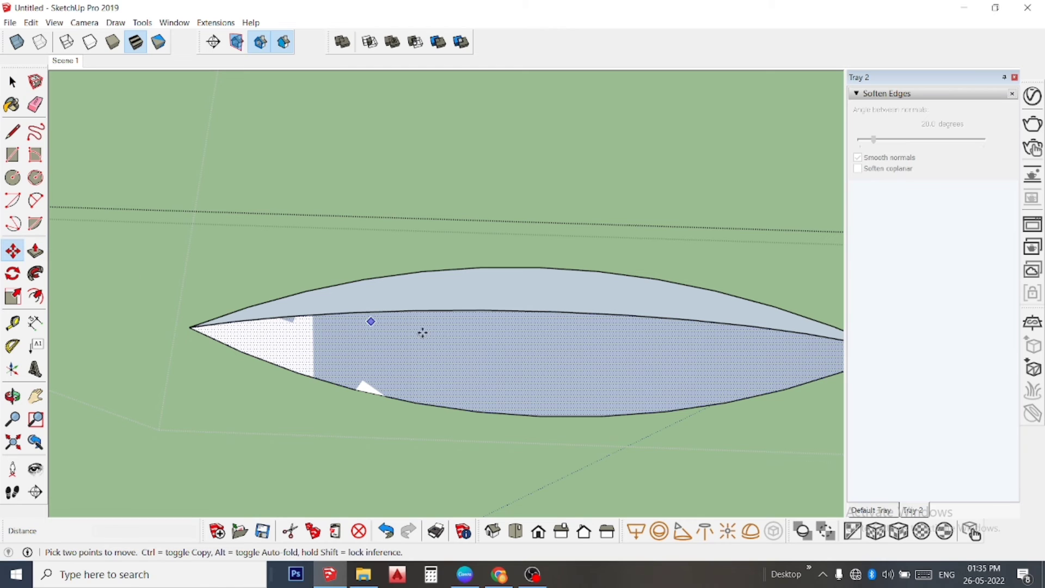
left_click(468, 357, "ctrl")
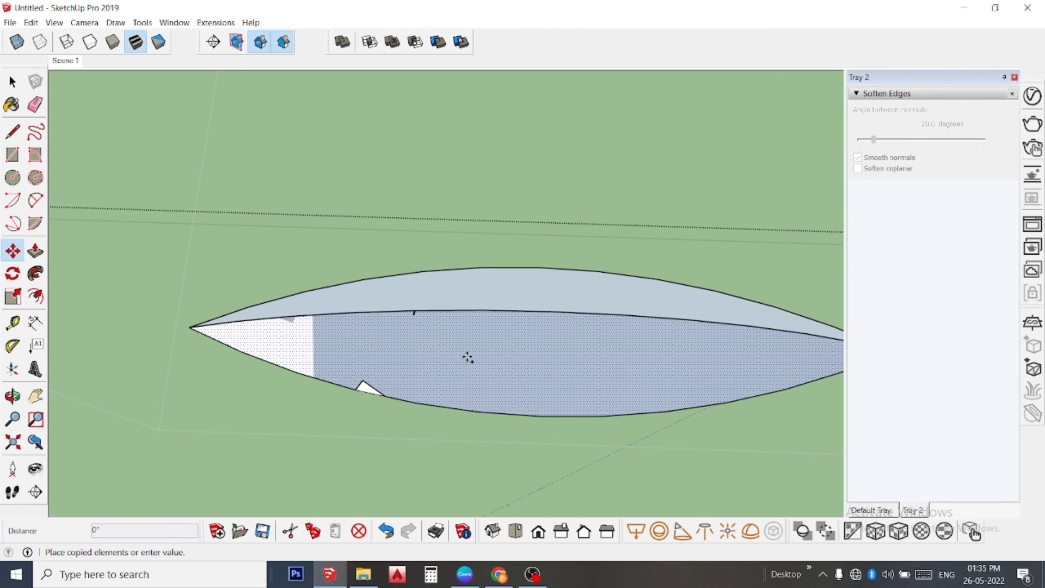
scroll(467, 356, "down", 2)
scroll(467, 355, "down", 1)
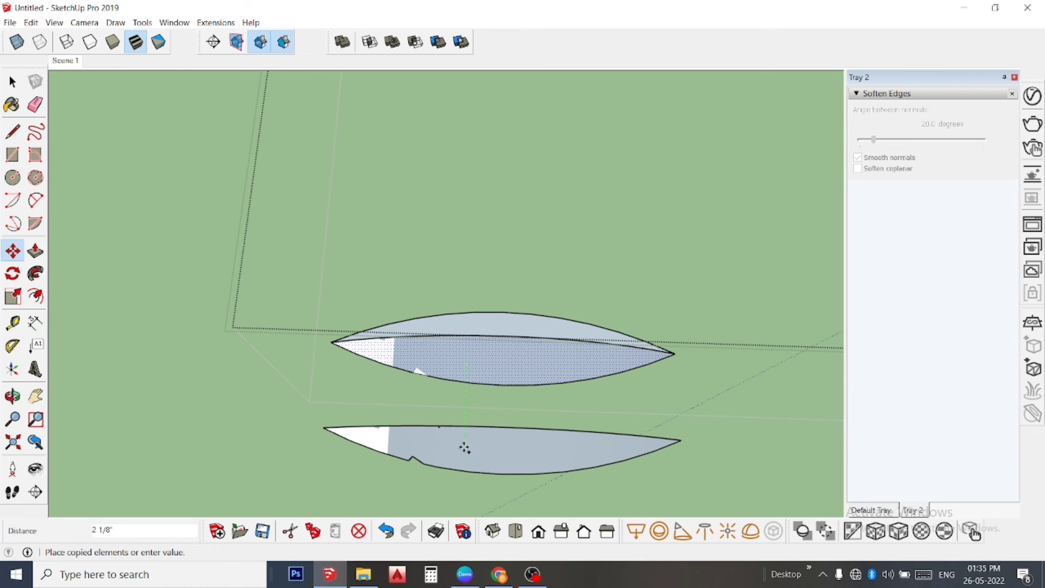
Place the copy below, flip it along green, and move it onto the original's tip.
left_click(464, 447)
key("space")
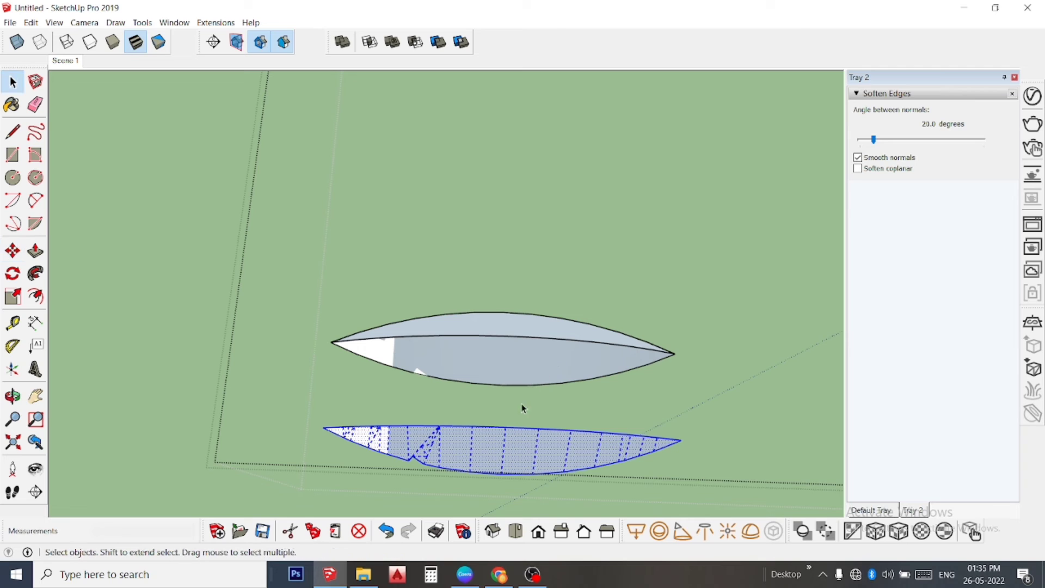
right_click(518, 448)
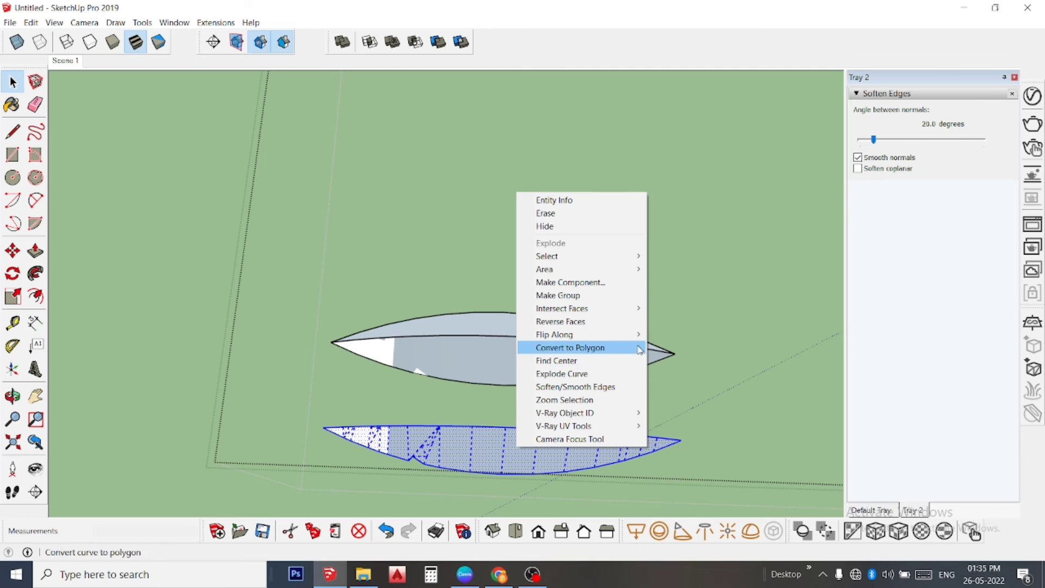
mouse_move(564, 335)
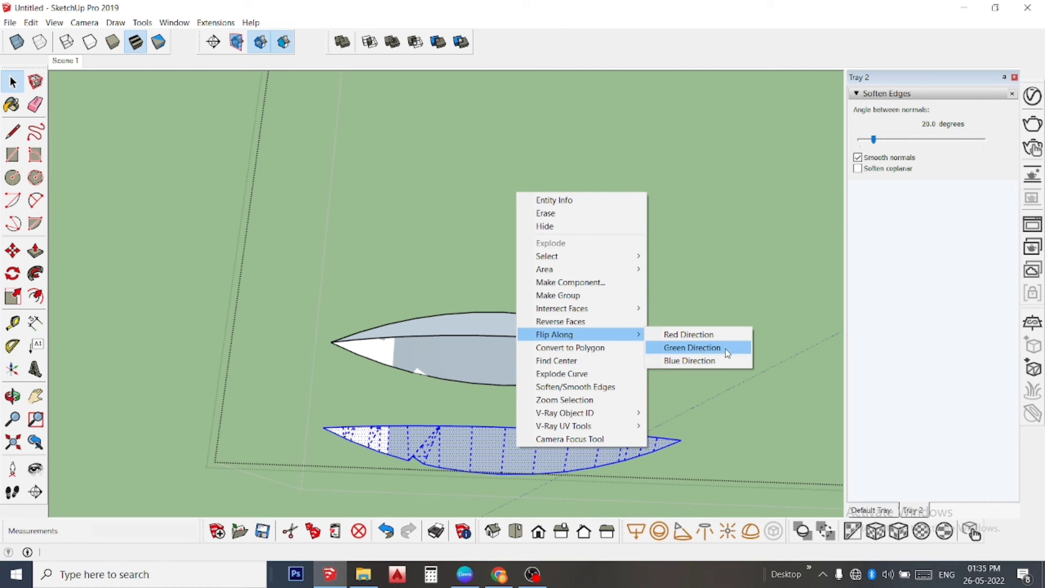
left_click(728, 354)
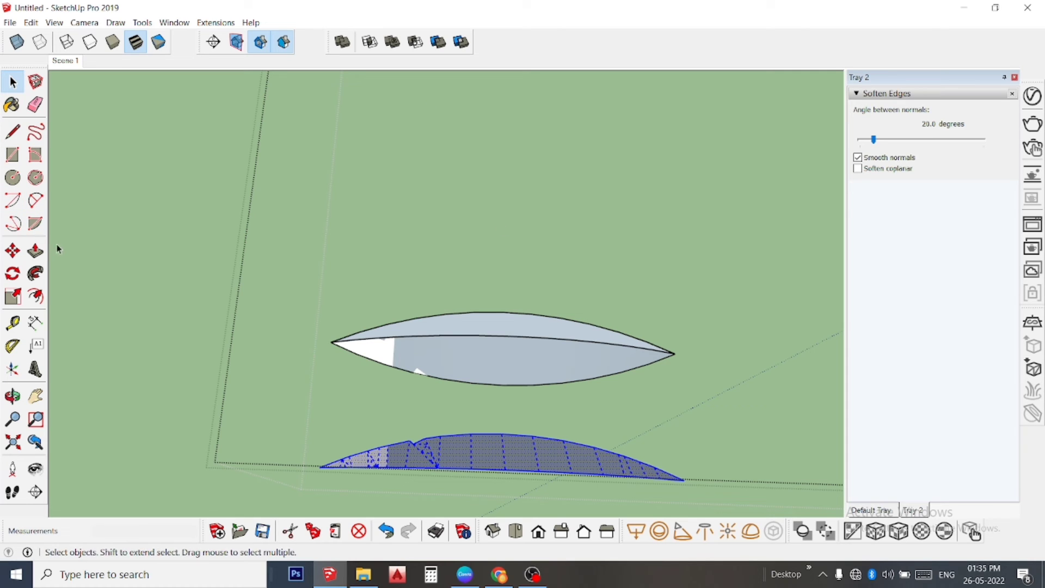
left_click(13, 251)
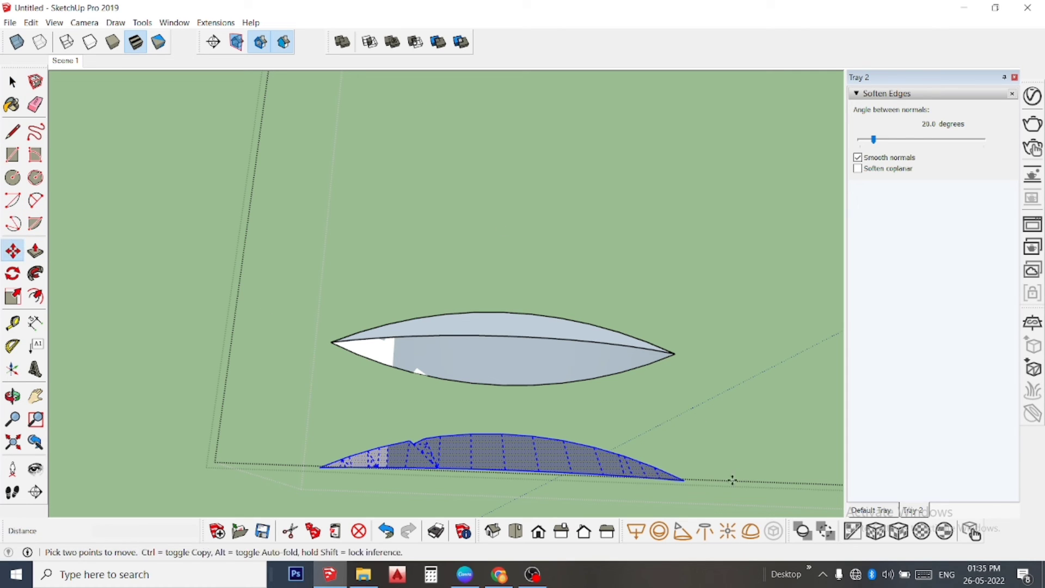
left_click(684, 479)
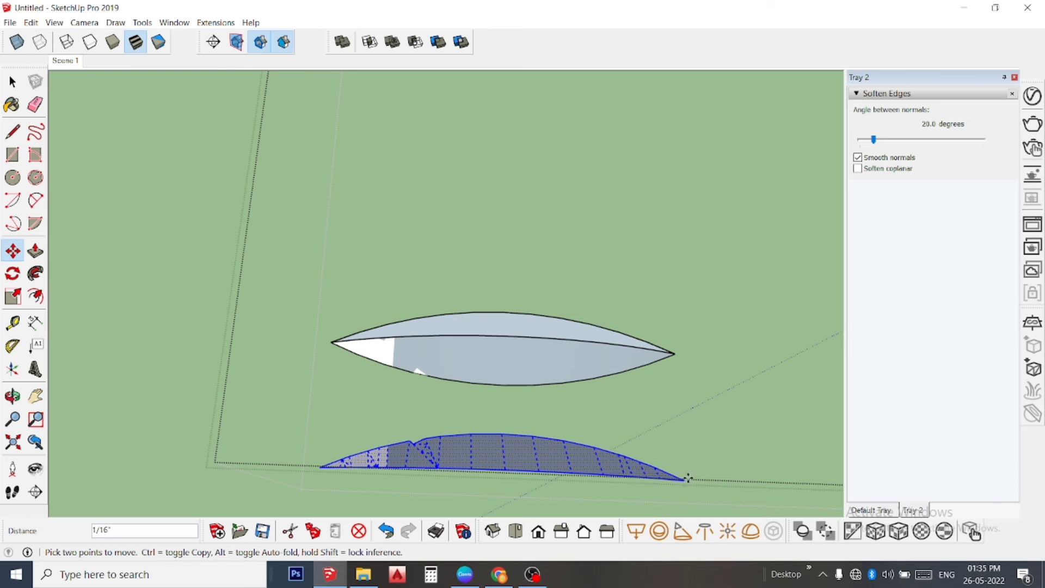
left_click(676, 353)
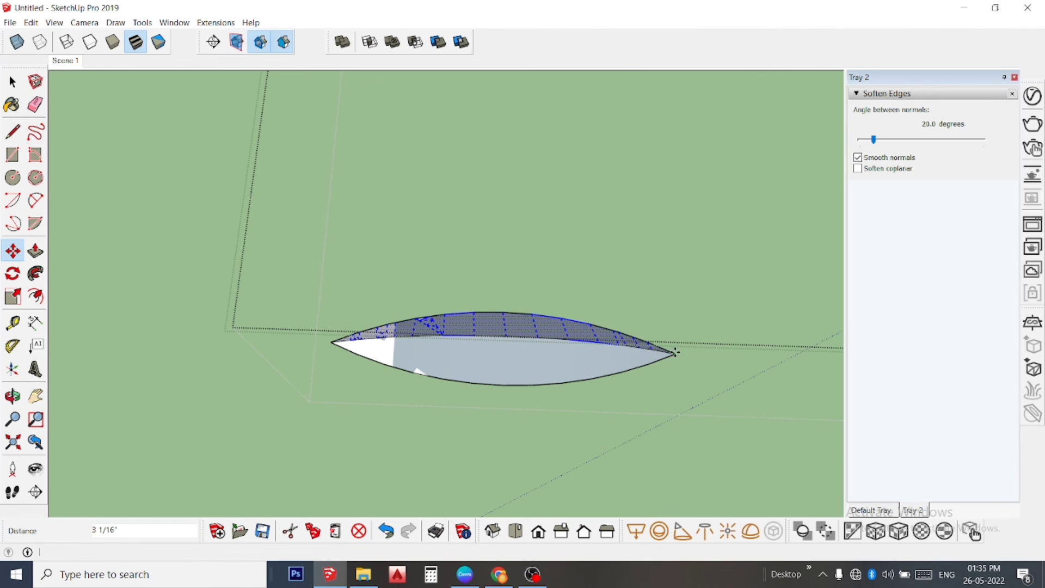
Draw a line across the lower-edge notch, closing it into a triangular face.
middle_click_drag(459, 344, 673, 316)
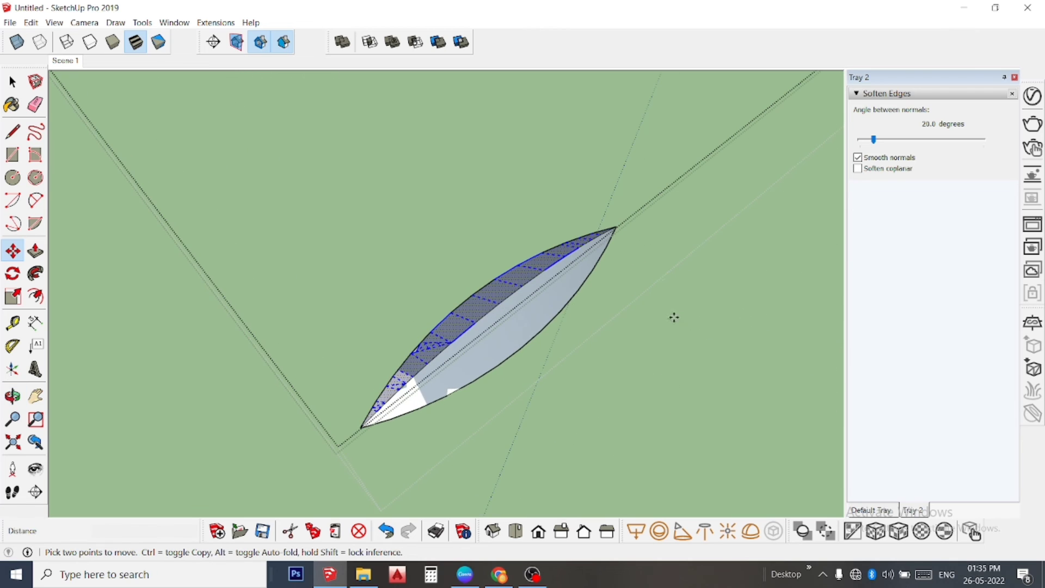
middle_click_drag(482, 392, 428, 316)
scroll(428, 316, "up", 2)
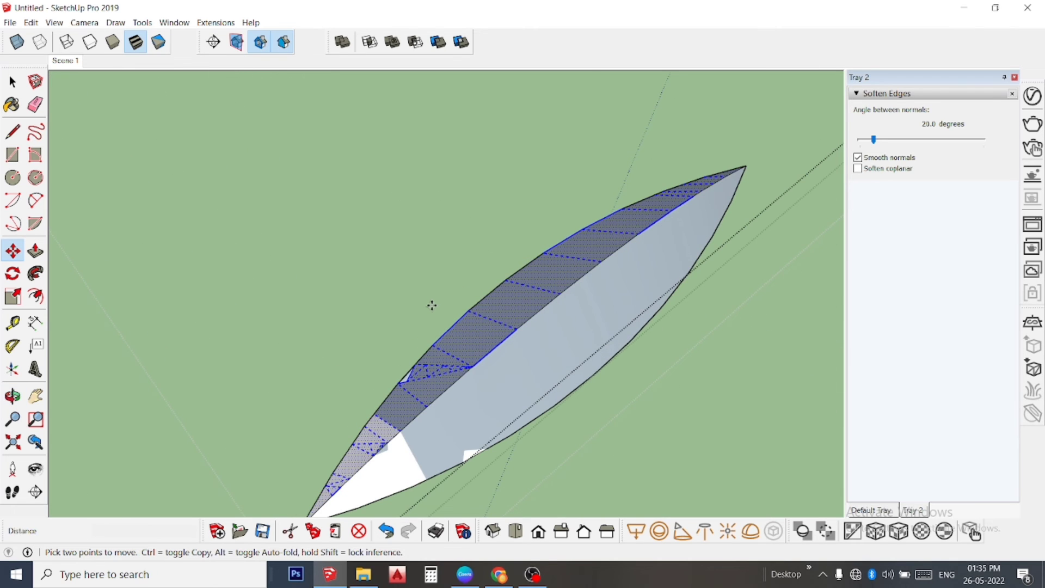
key("space")
middle_click_drag(421, 326, 634, 231)
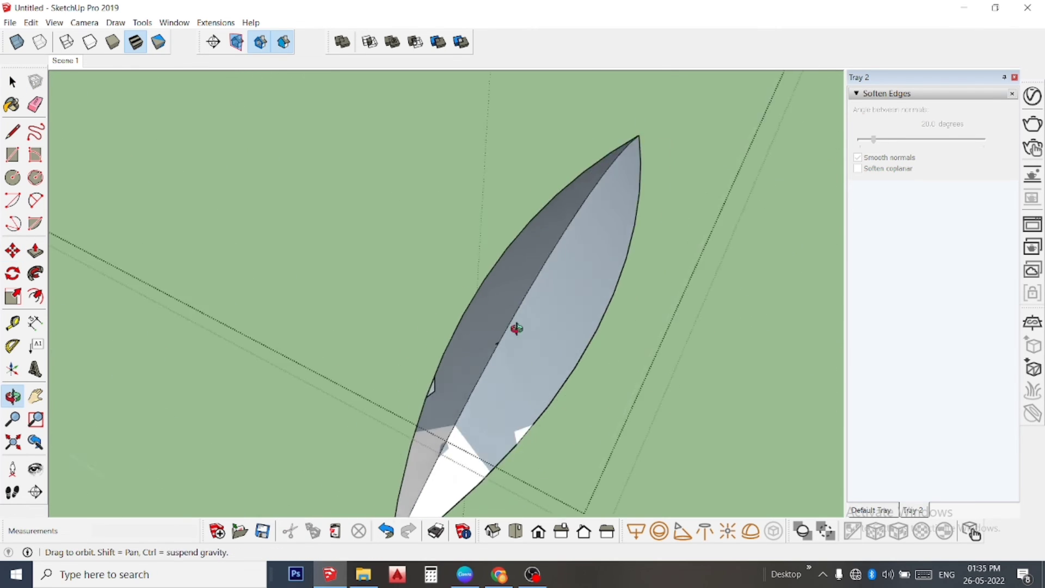
scroll(490, 389, "up", 2)
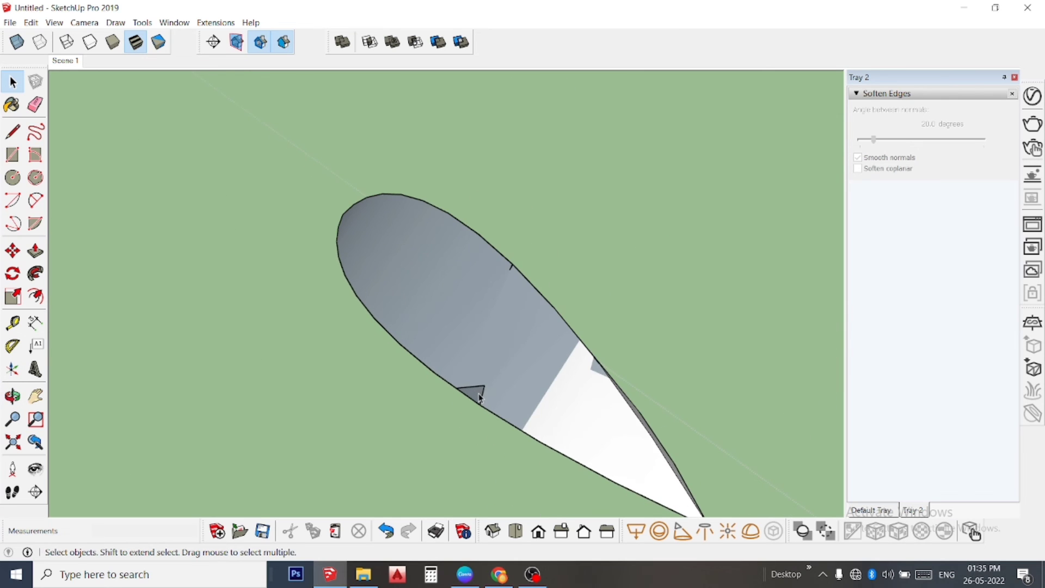
scroll(479, 397, "up", 2)
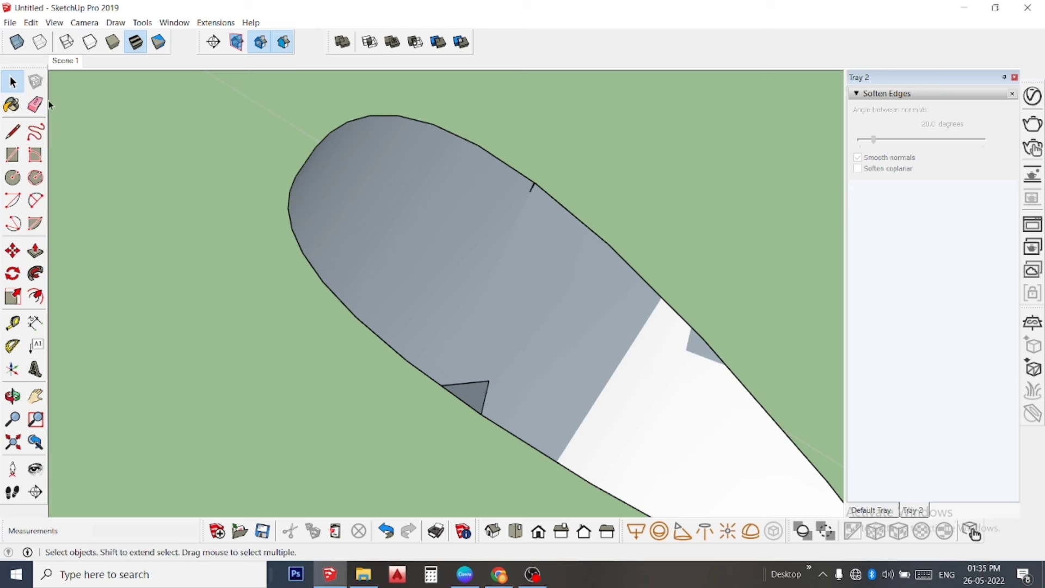
left_click(13, 131)
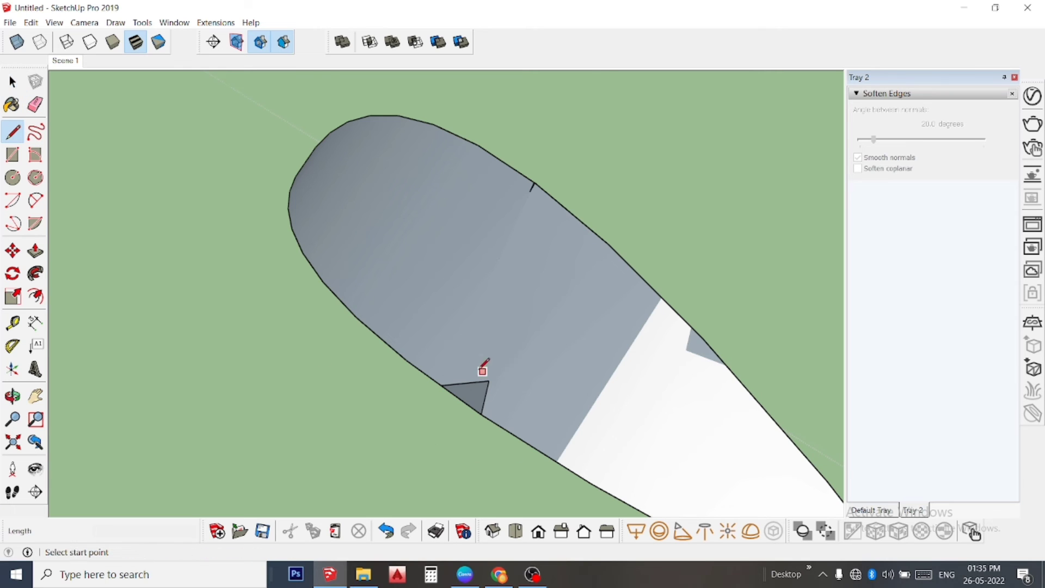
left_click(441, 385)
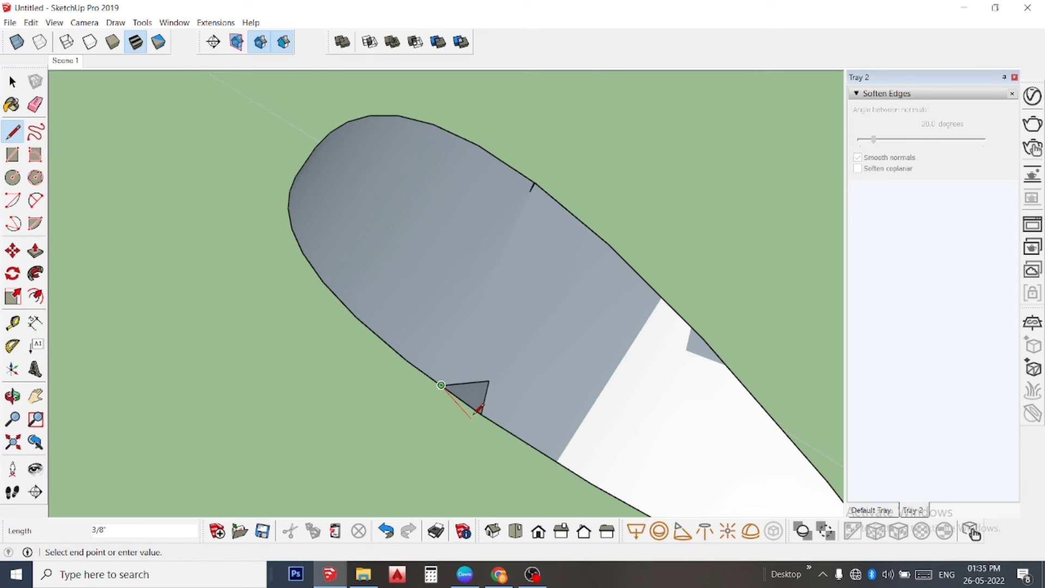
left_click(482, 413)
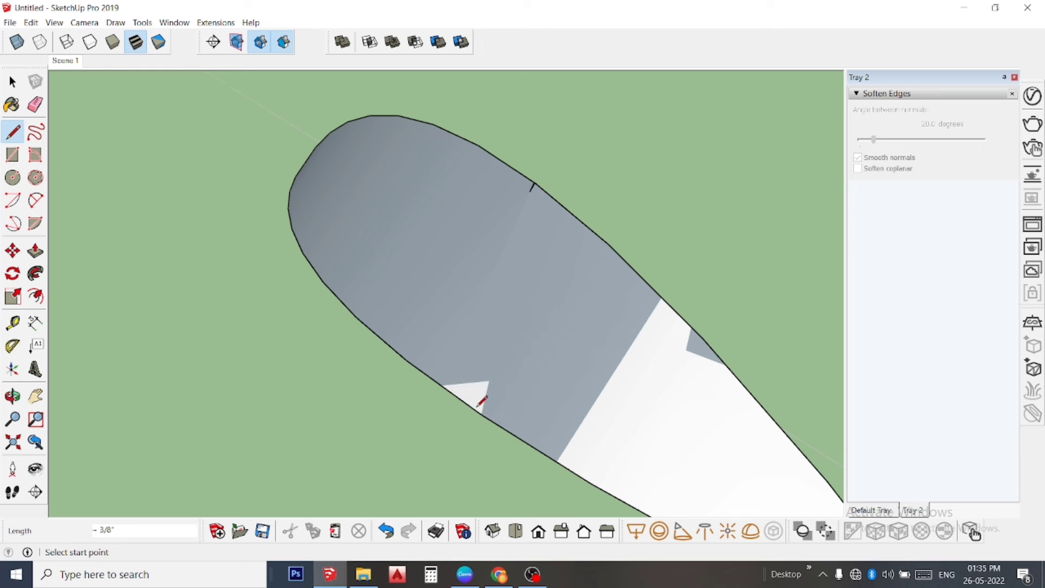
Leave the line tool and select the entire fairing.
scroll(503, 410, "down", 1)
scroll(495, 370, "down", 2)
scroll(502, 348, "down", 3)
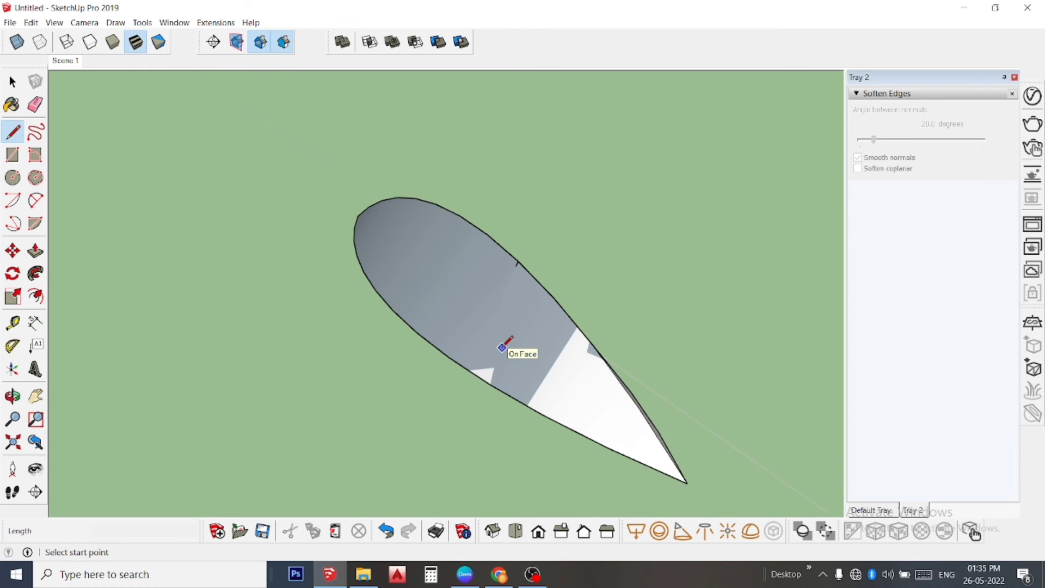
scroll(502, 351, "down", 2)
key("space")
scroll(502, 353, "down", 2)
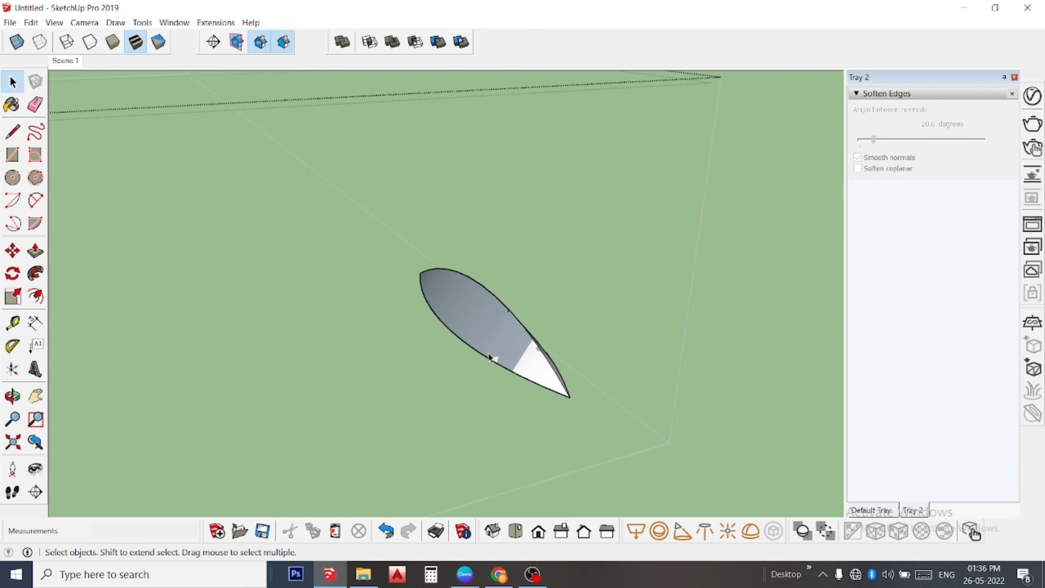
triple_click(495, 349)
Make the selected fairing a group, after cancelling a Make Component attempt.
right_click(498, 349)
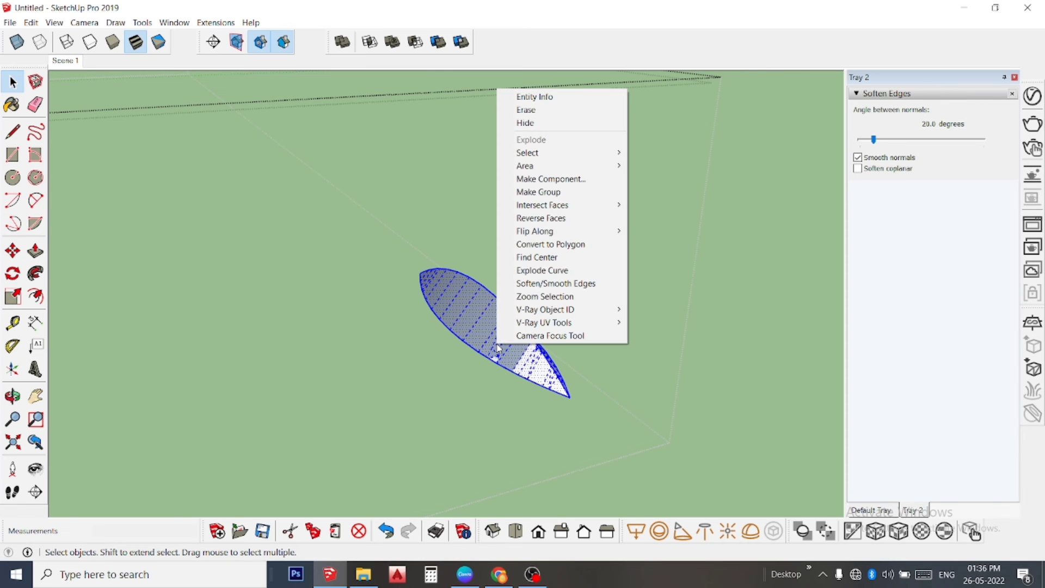
left_click(579, 179)
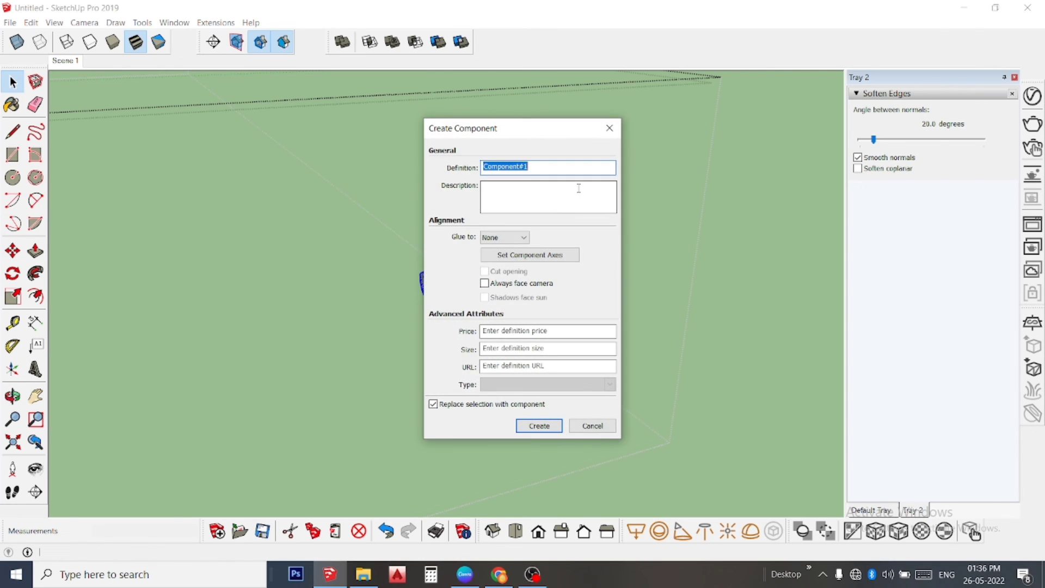
left_click(592, 426)
right_click(510, 355)
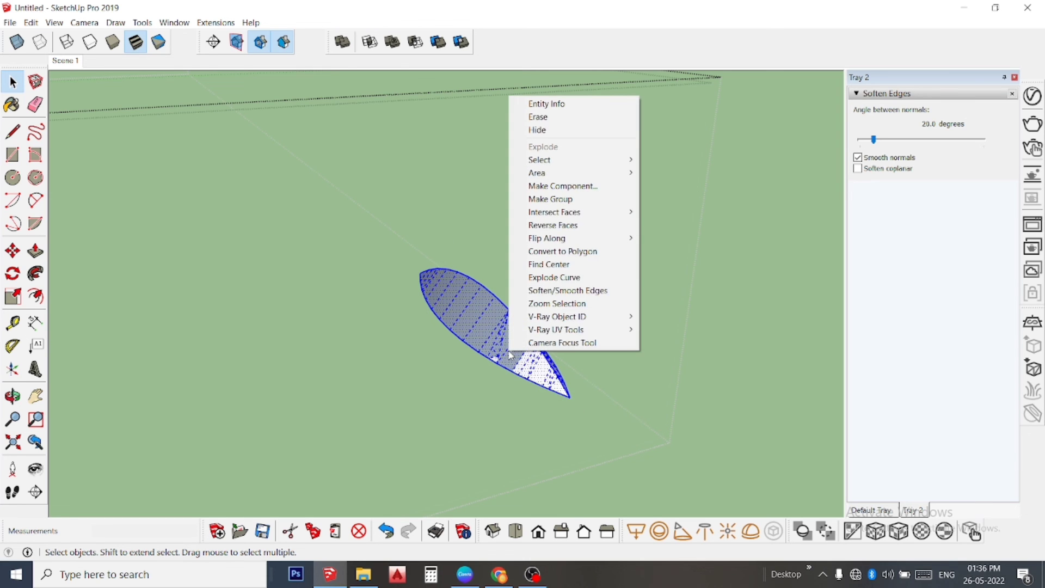
left_click(566, 199)
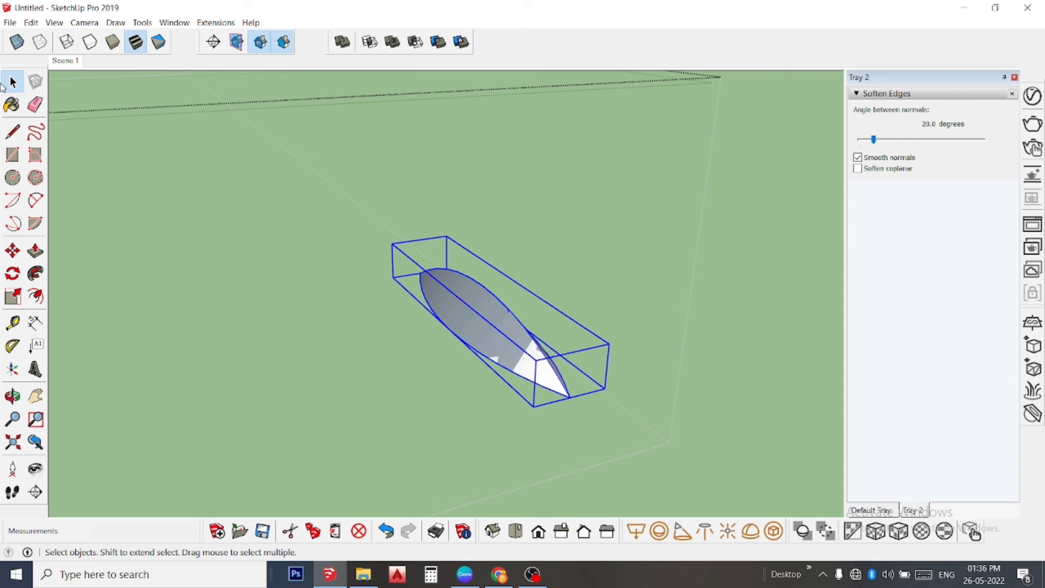
Reframe the view and pick up the group by its pointed tip to move it.
left_click(12, 250)
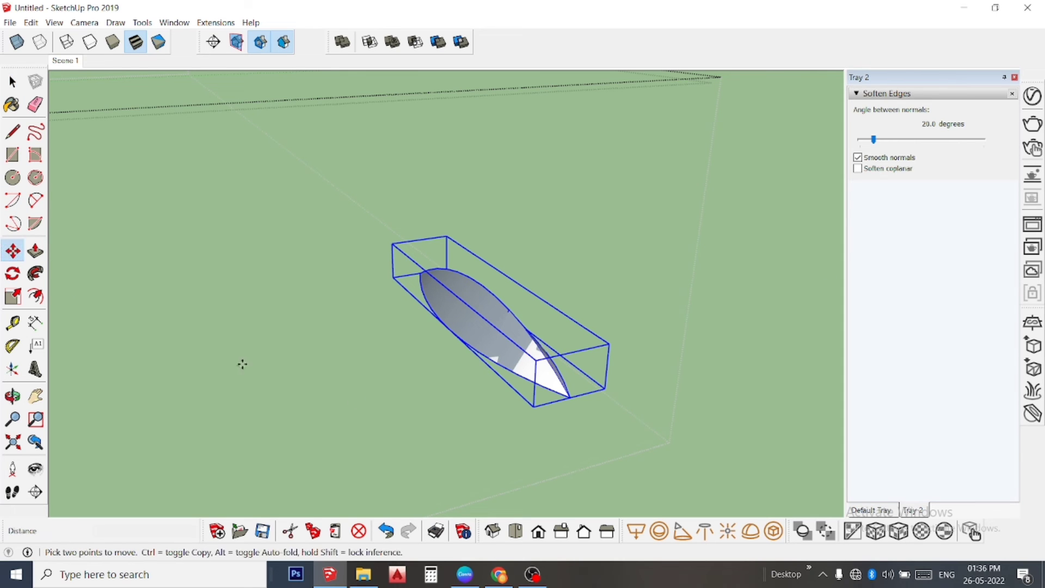
middle_click_drag(487, 321, 385, 385)
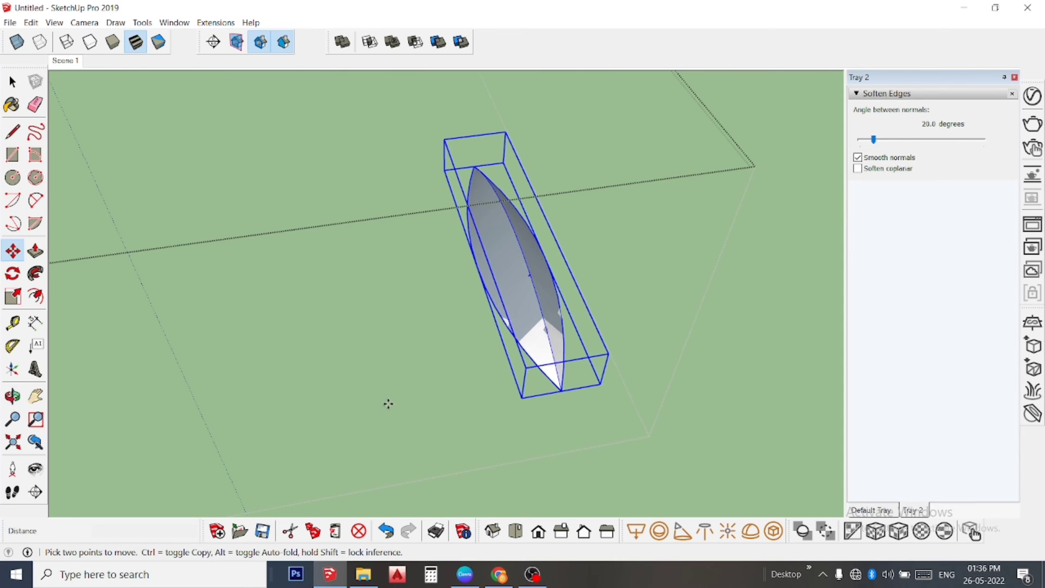
scroll(405, 381, "down", 1)
mouse_move(466, 420)
middle_mouse_down()
mouse_move(313, 378)
mouse_move(531, 340)
mouse_move(313, 322)
mouse_move(776, 428)
middle_mouse_up()
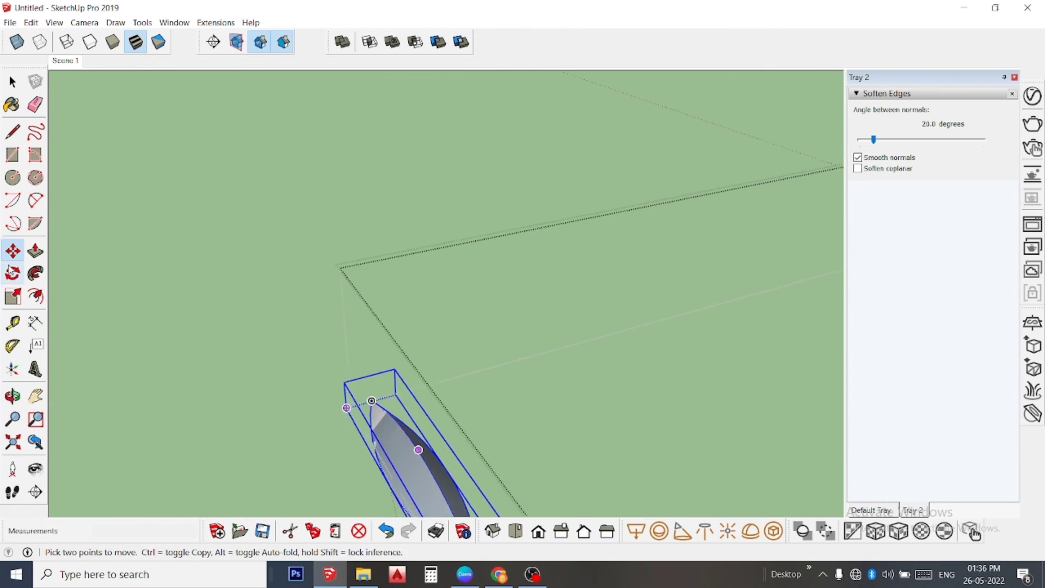
scroll(776, 428, "up", 2)
scroll(543, 334, "down", 2)
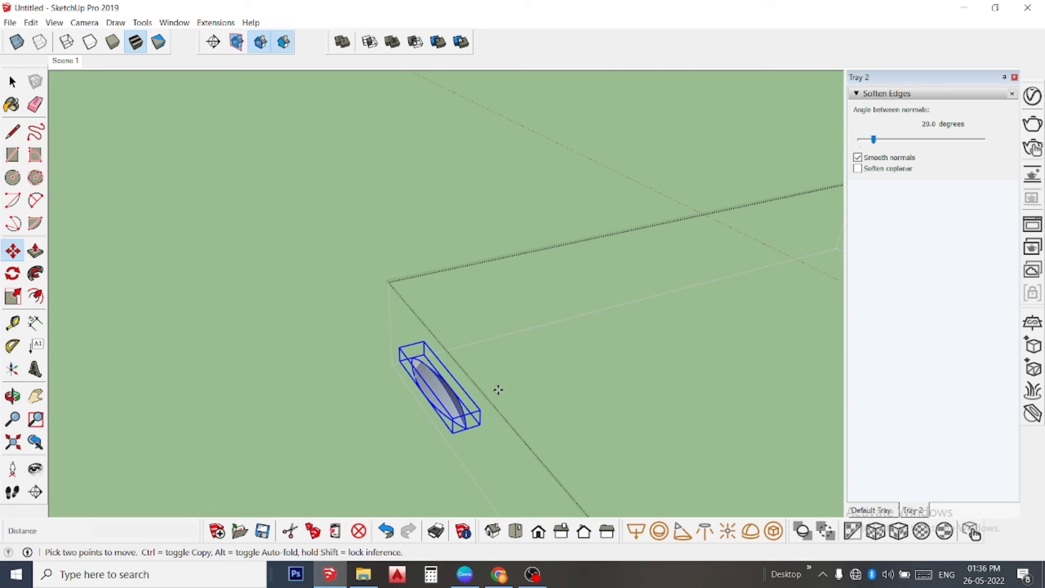
scroll(495, 456, "up", 1)
scroll(432, 419, "up", 2)
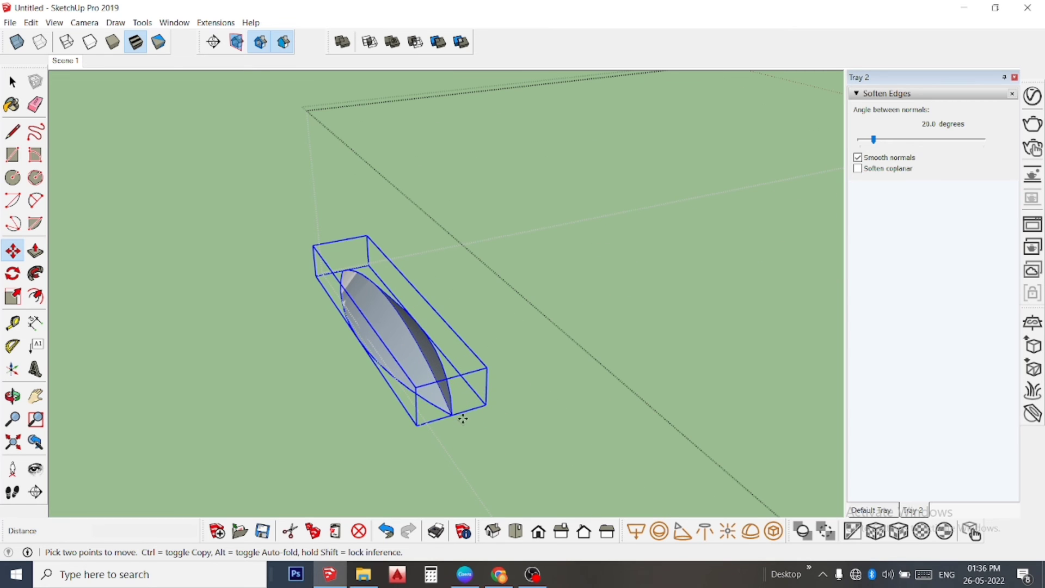
scroll(455, 416, "up", 2)
scroll(469, 418, "up", 1)
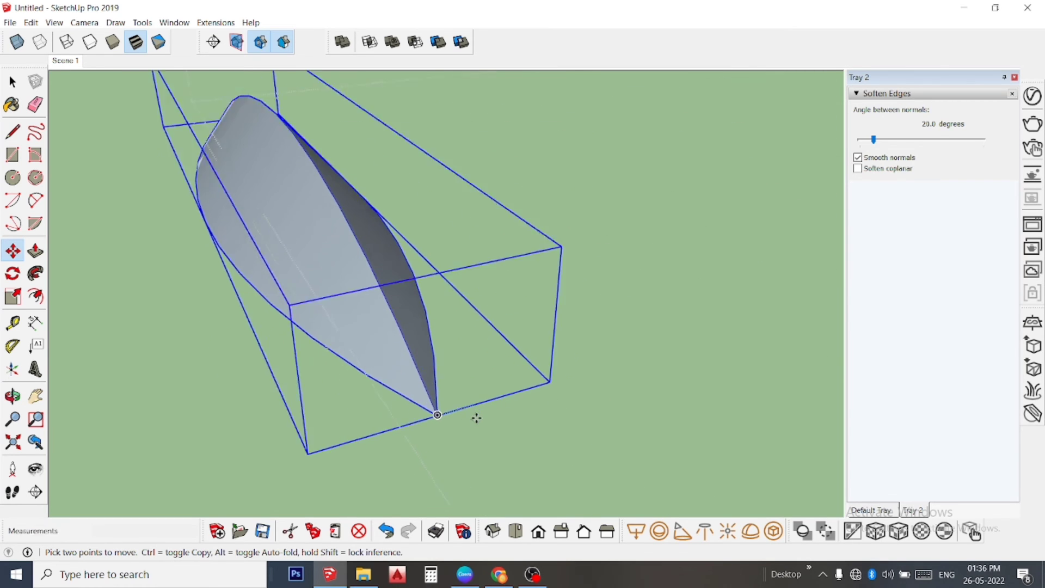
scroll(436, 403, "up", 1)
left_click(417, 414)
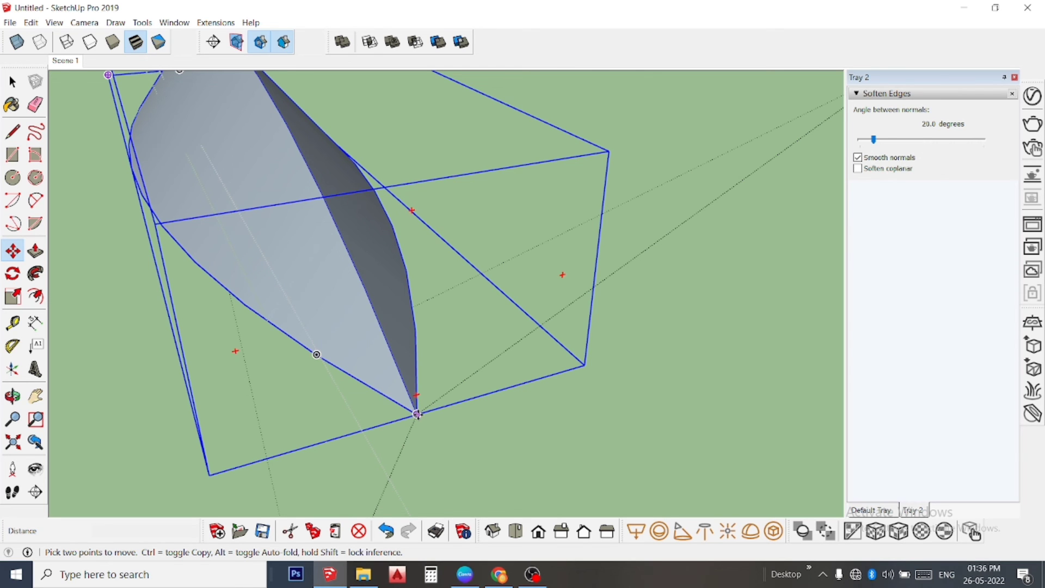
middle_click_drag(417, 414, 362, 393)
Zoom out to bring the whole airplane into view.
scroll(362, 393, "down", 2)
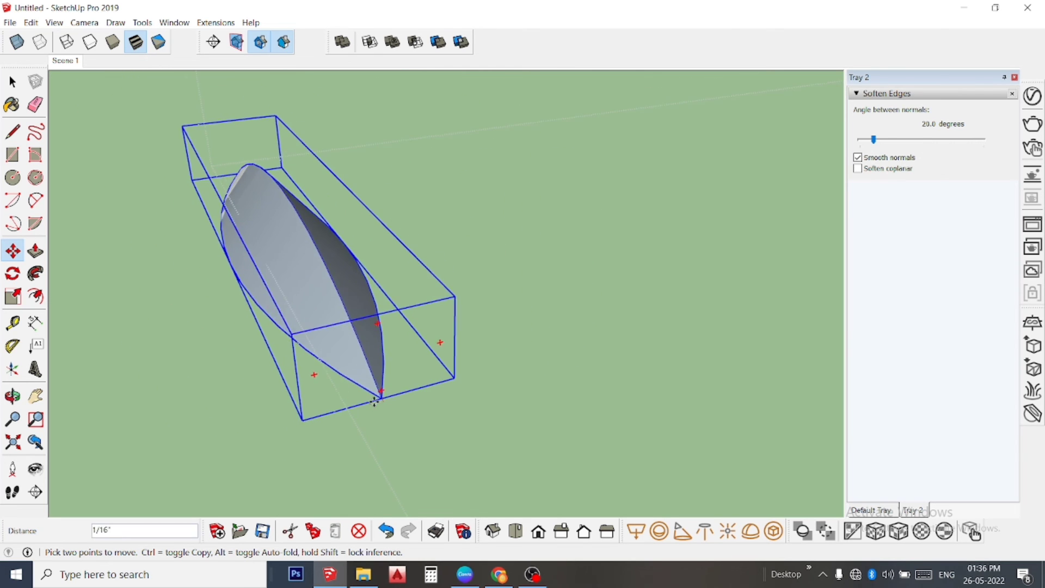
scroll(371, 386, "down", 2)
scroll(392, 376, "down", 2)
scroll(406, 364, "down", 1)
scroll(405, 363, "down", 1)
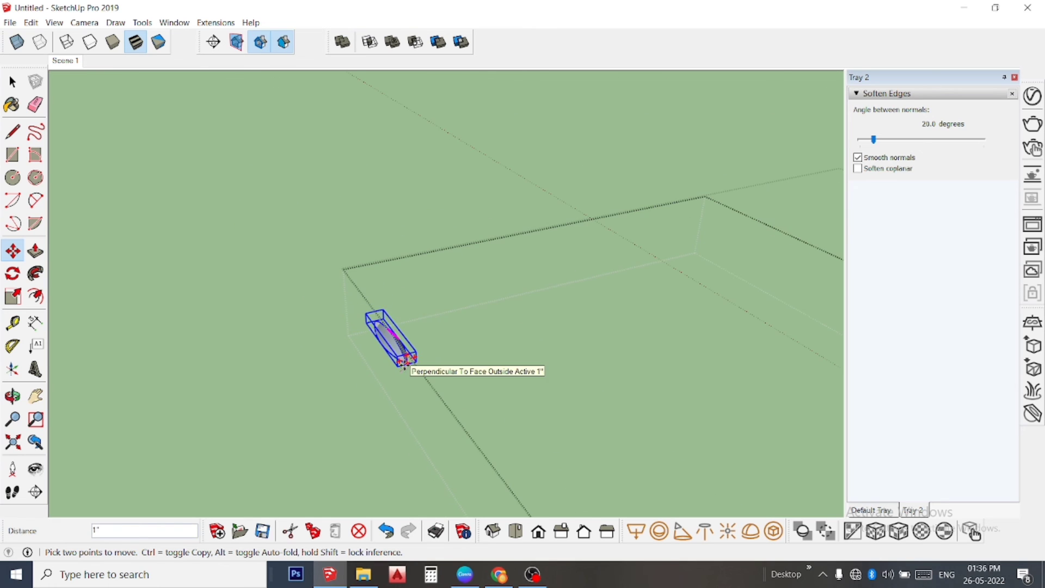
scroll(402, 354, "down", 1)
scroll(401, 343, "down", 1)
scroll(401, 335, "down", 2)
scroll(400, 335, "down", 2)
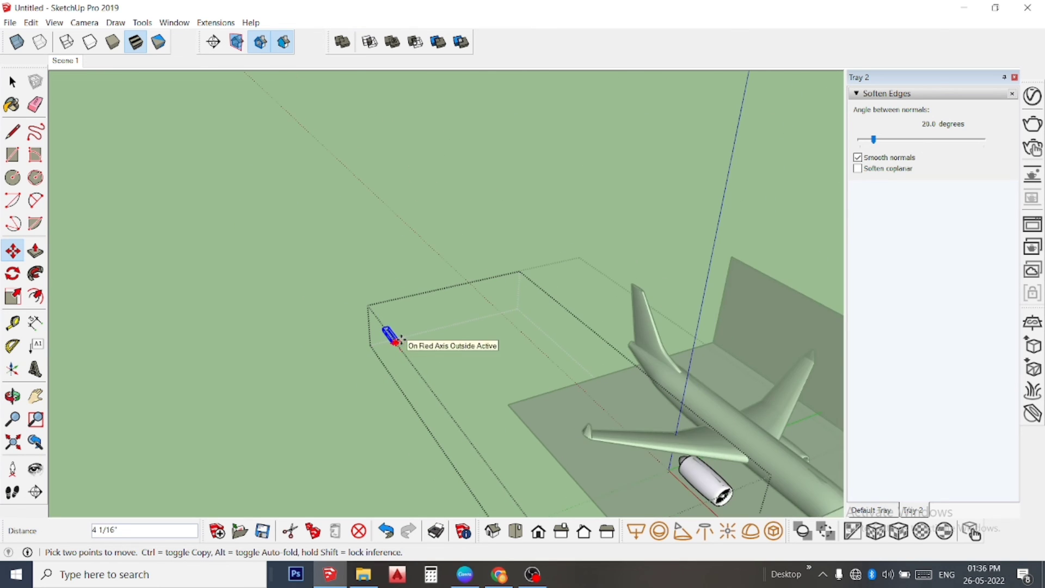
scroll(403, 341, "down", 2)
Zoom back in and orbit down onto the engine nacelle, then open the display options.
scroll(708, 444, "up", 1)
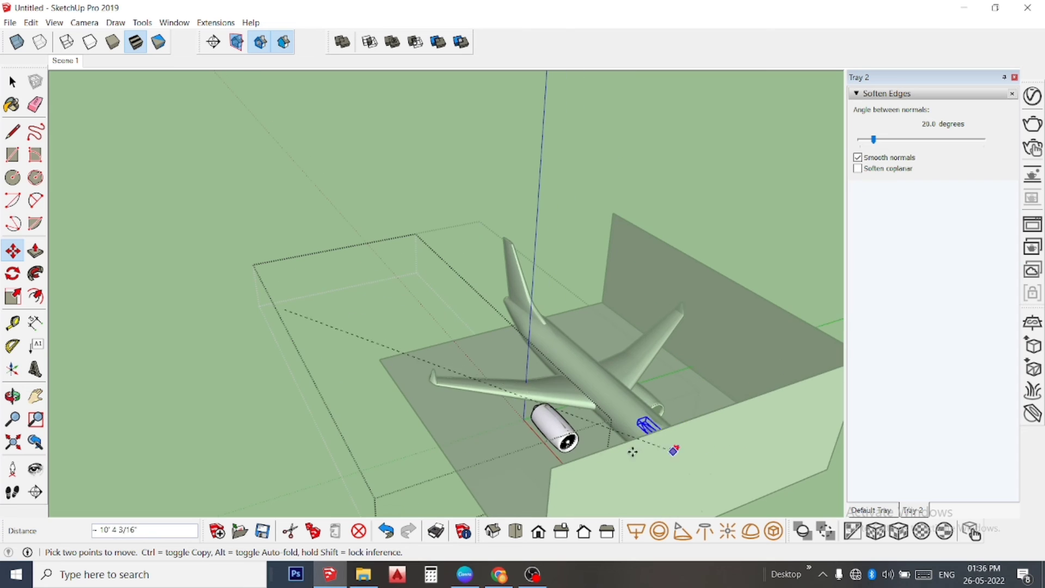
scroll(681, 433, "up", 2)
scroll(665, 422, "up", 1)
scroll(651, 411, "up", 2)
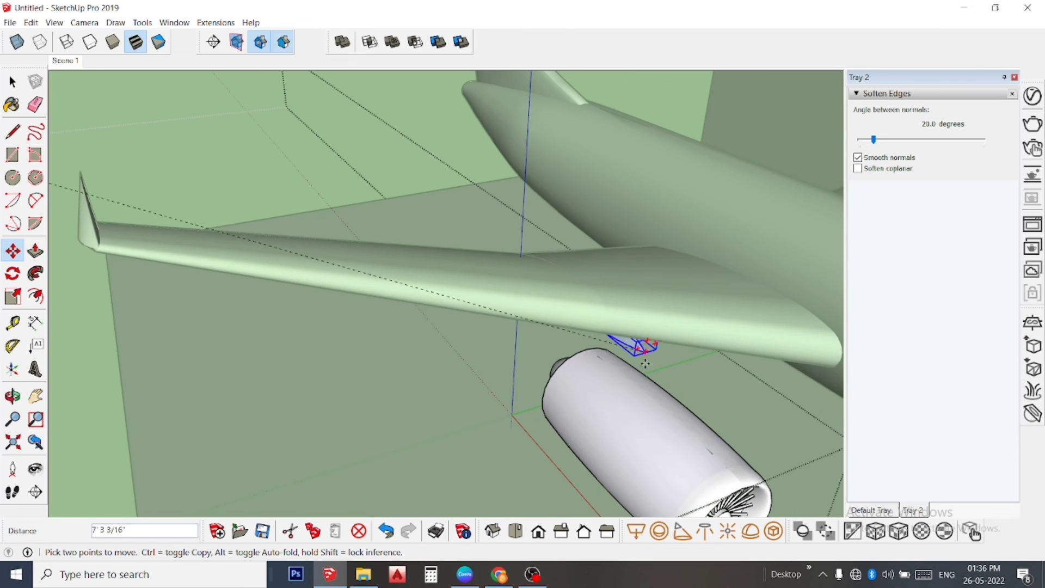
scroll(686, 436, "up", 2)
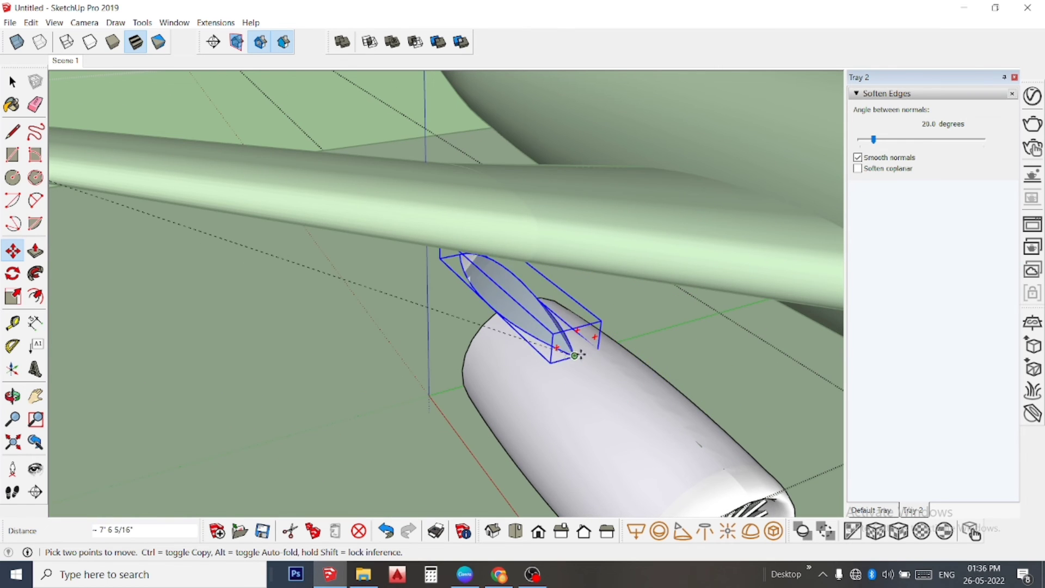
scroll(708, 452, "up", 1)
scroll(730, 435, "up", 1)
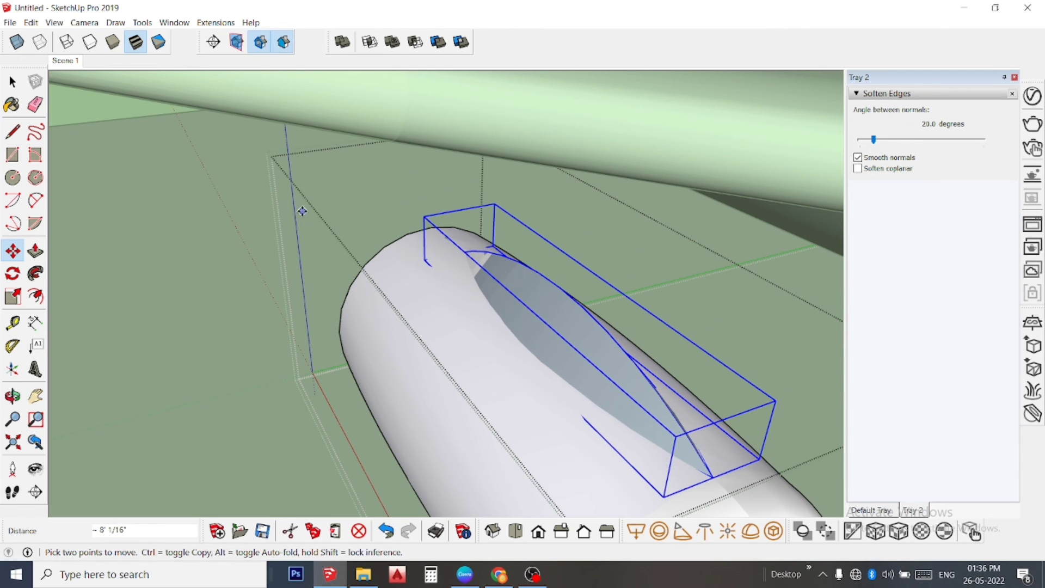
scroll(303, 211, "down", 3)
middle_click_drag(302, 212, 351, 278)
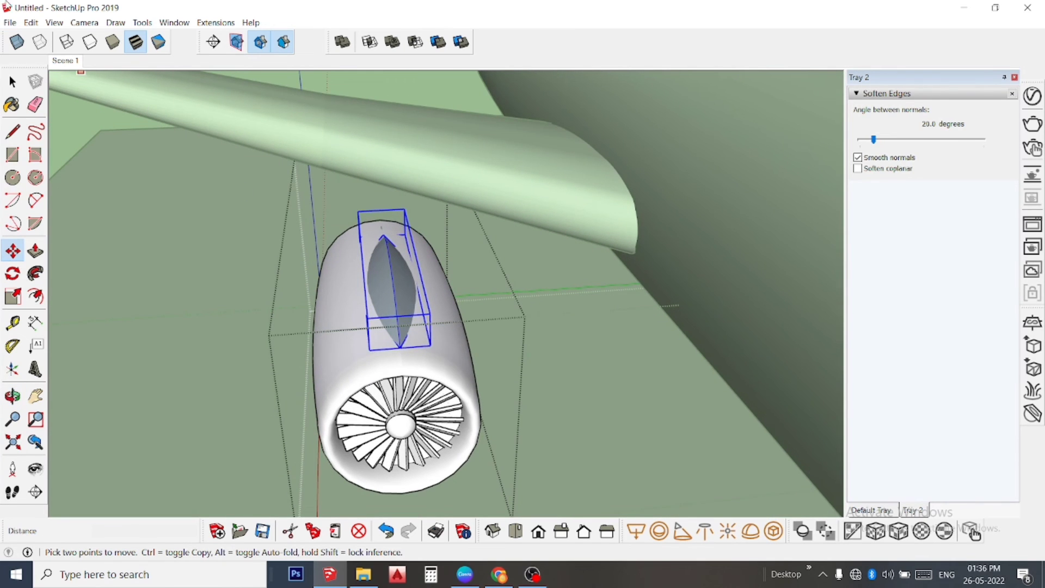
left_click(54, 22)
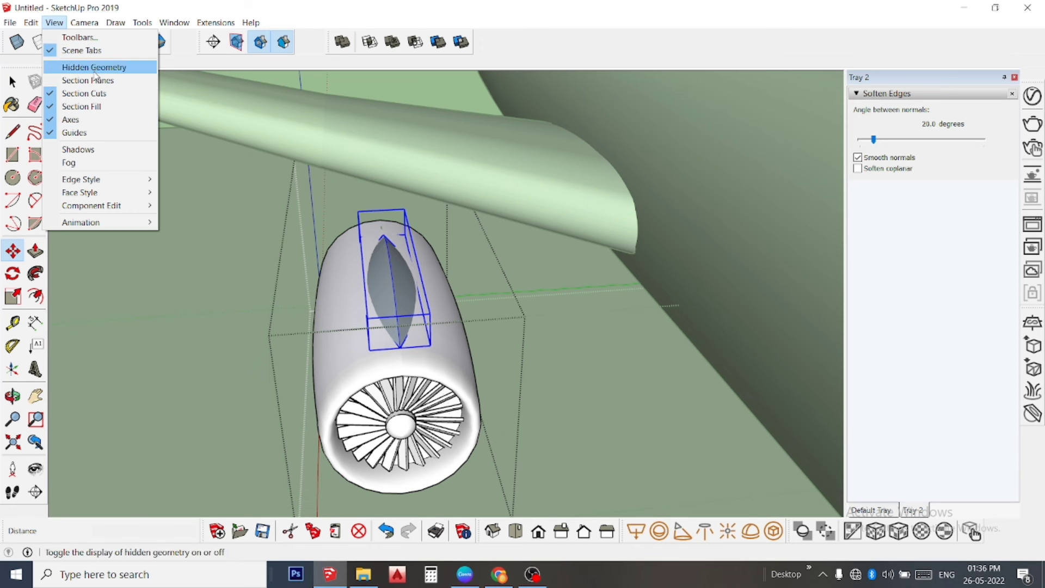
Show hidden edges and orbit to a side view of the engine nacelle.
left_click(95, 68)
scroll(385, 345, "up", 2)
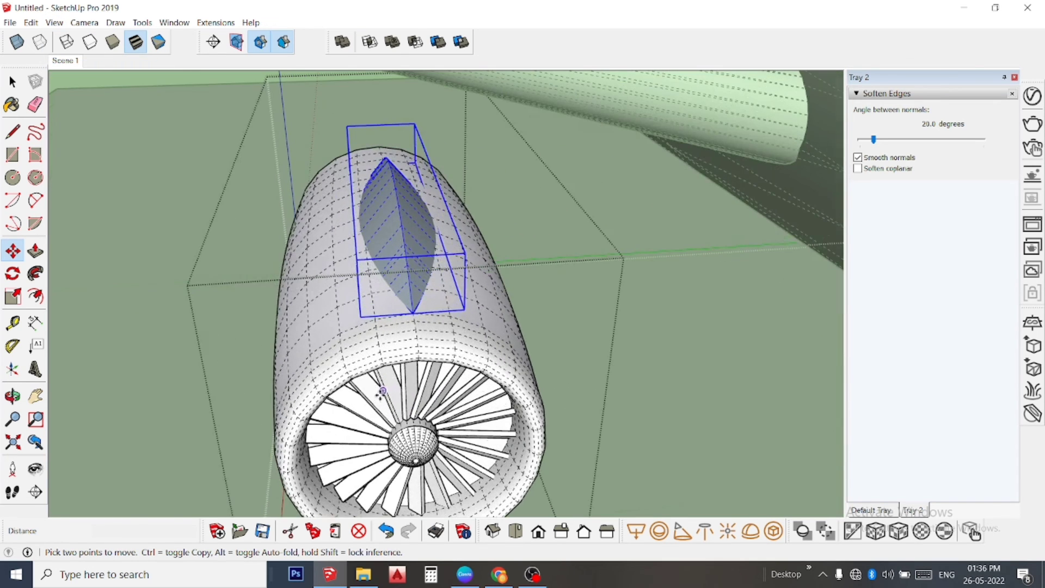
scroll(402, 315, "up", 2)
scroll(390, 303, "up", 2)
middle_click_drag(390, 302, 376, 350)
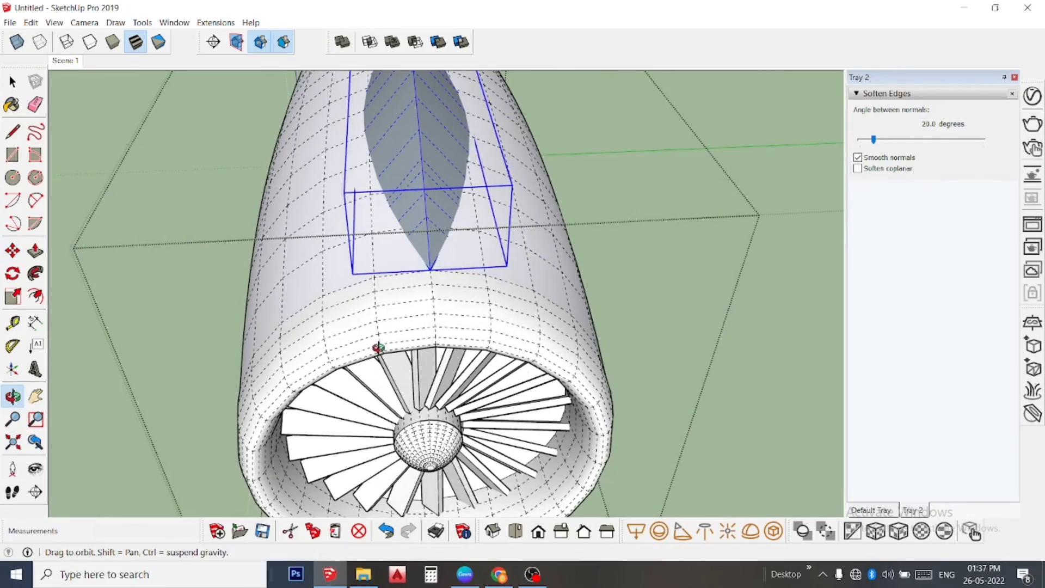
scroll(390, 326, "down", 1)
scroll(342, 282, "down", 2)
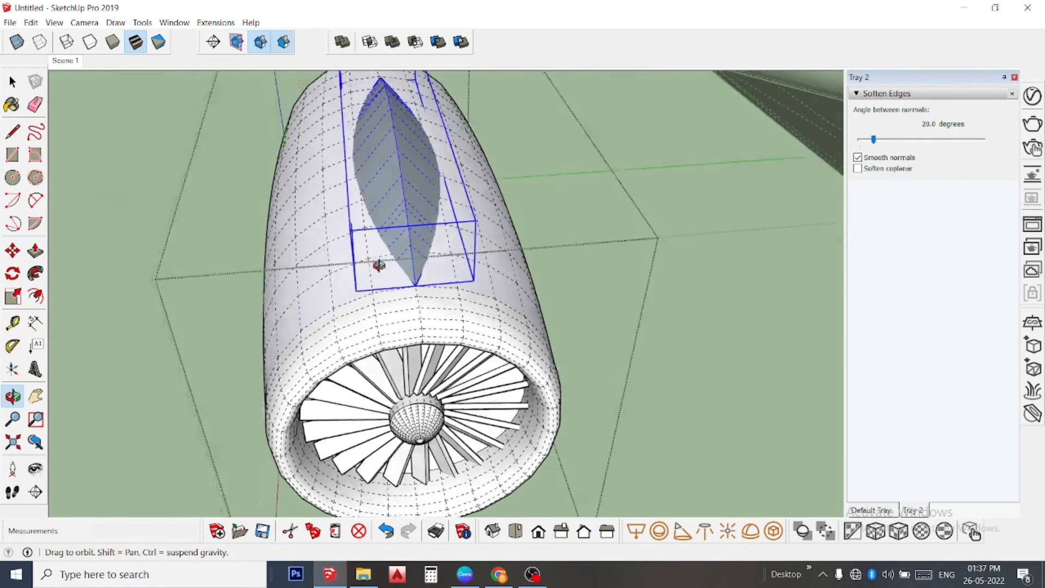
mouse_move(359, 272)
middle_mouse_down()
mouse_move(233, 236)
mouse_move(462, 273)
mouse_move(519, 301)
mouse_move(472, 341)
mouse_move(305, 265)
mouse_move(451, 297)
middle_mouse_up()
scroll(544, 327, "up", 3)
scroll(499, 330, "up", 2)
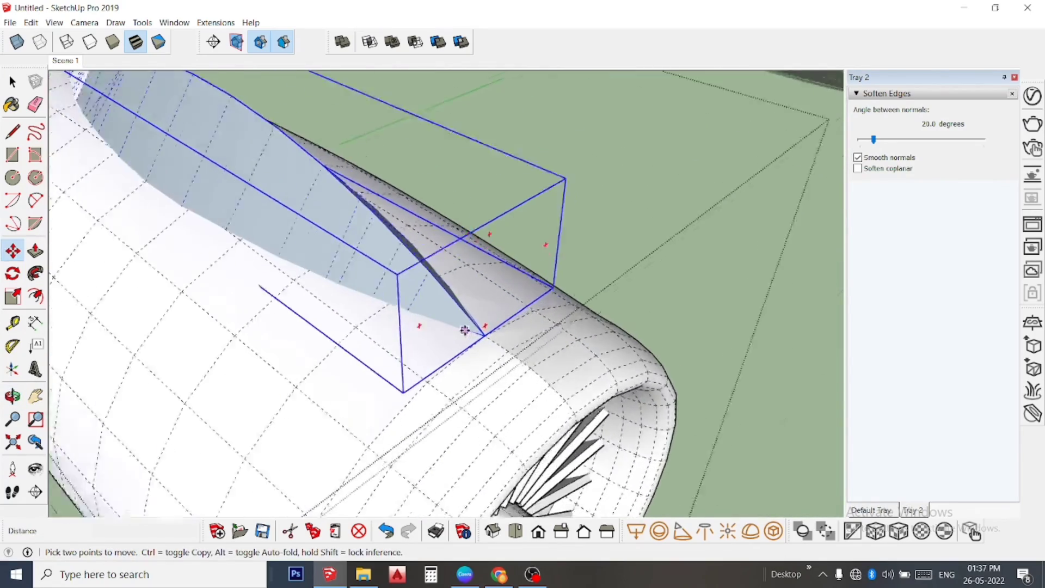
scroll(498, 326, "up", 1)
Snap the fairing down onto the nacelle's top surface and return to Select.
mouse_move(490, 337)
left_mouse_down()
mouse_move(370, 227)
mouse_move(404, 273)
left_mouse_up()
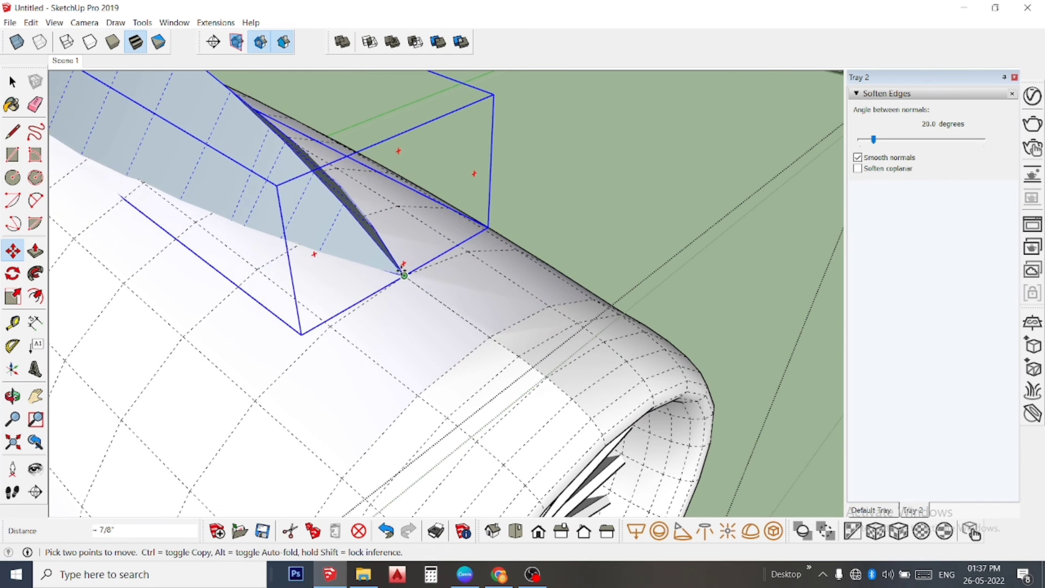
left_click(404, 275)
scroll(539, 369, "down", 3)
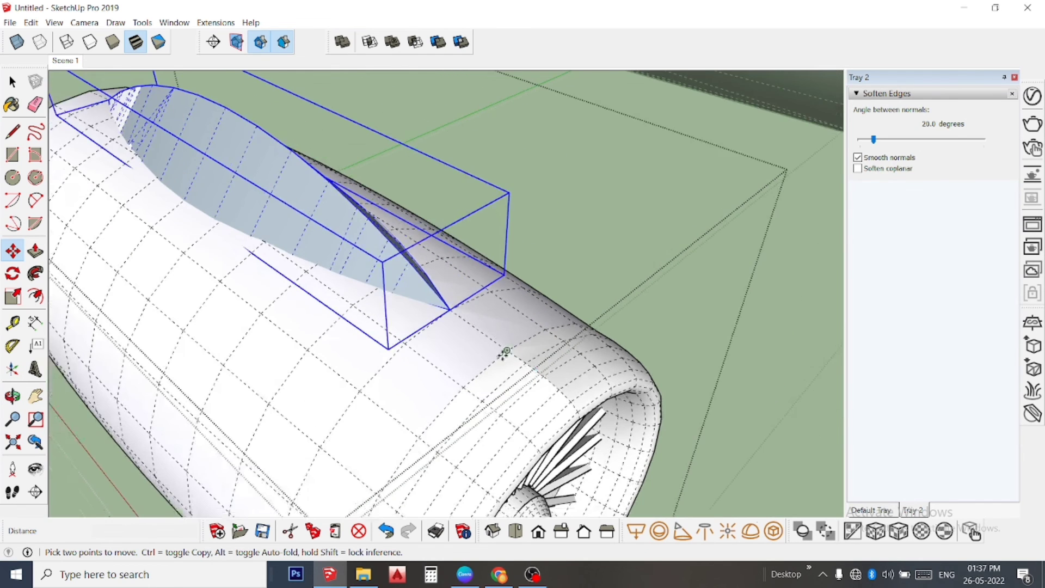
scroll(498, 355, "down", 2)
key("space")
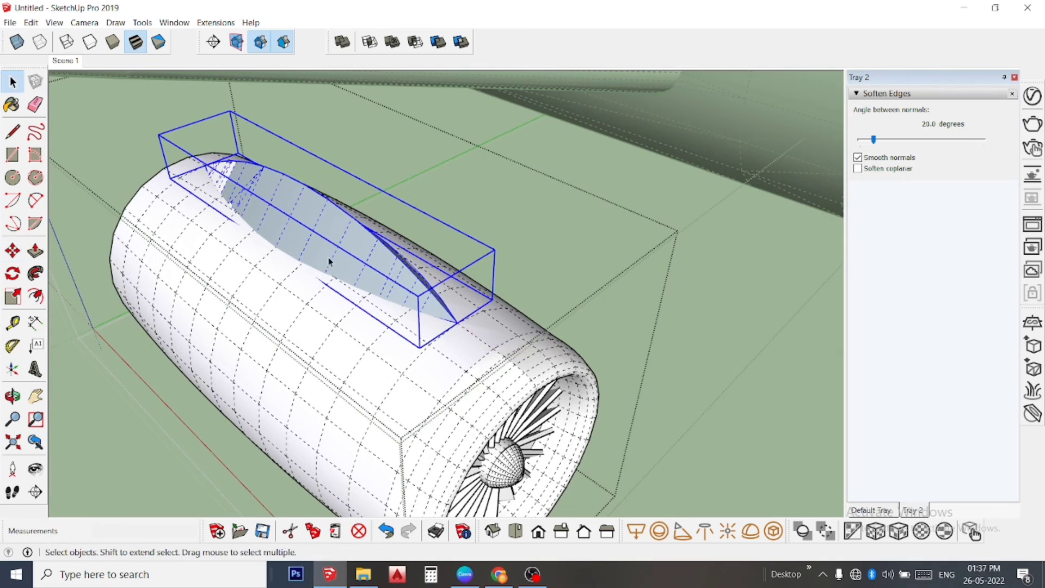
Orbit and zoom around the nacelle to inspect the seated fairing.
middle_click_drag(234, 160, 334, 271)
scroll(334, 270, "down", 1)
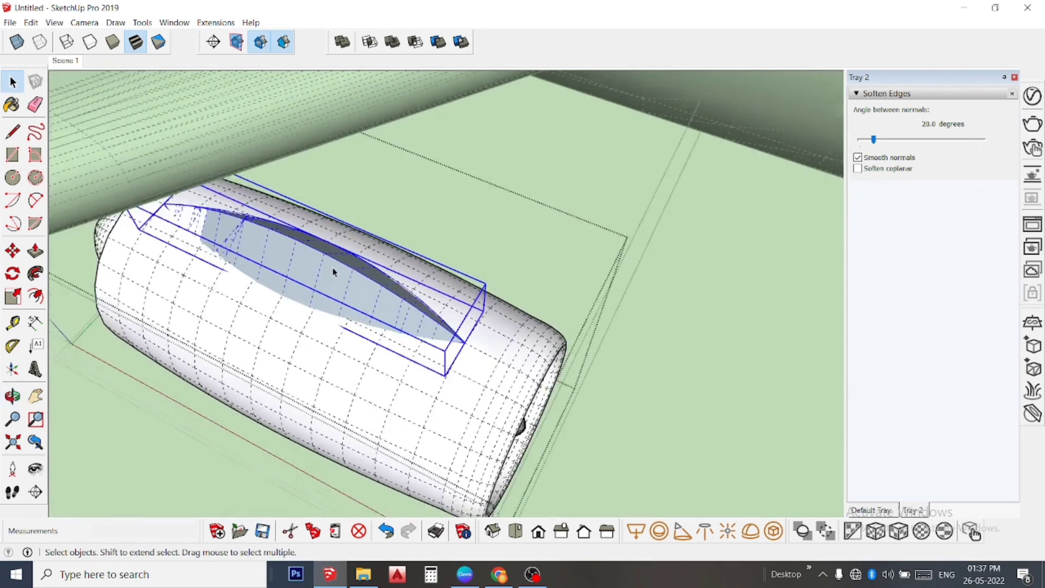
scroll(333, 270, "down", 2)
scroll(335, 272, "down", 2)
scroll(334, 271, "down", 2)
scroll(333, 271, "down", 2)
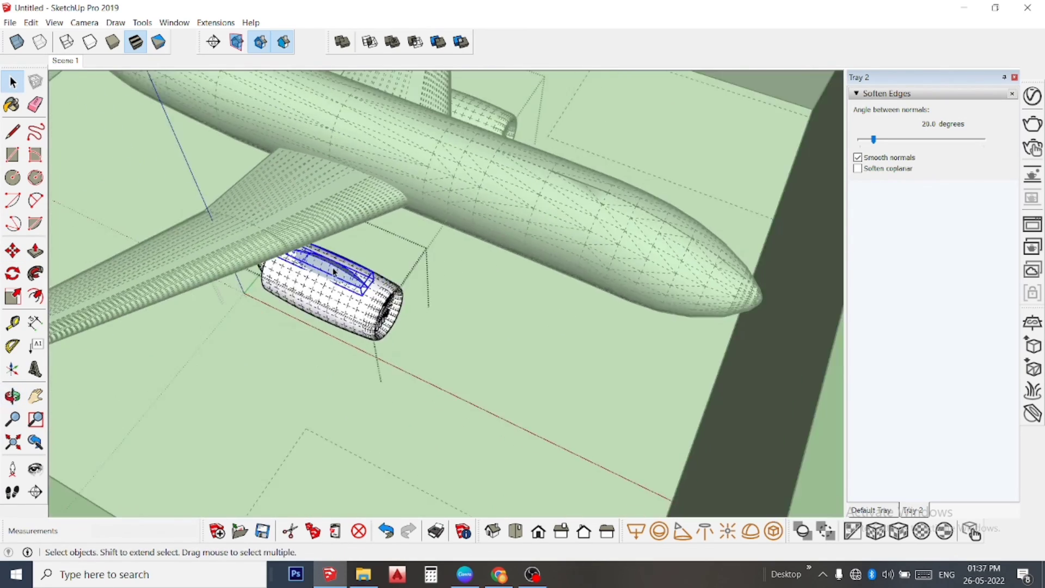
scroll(334, 271, "down", 1)
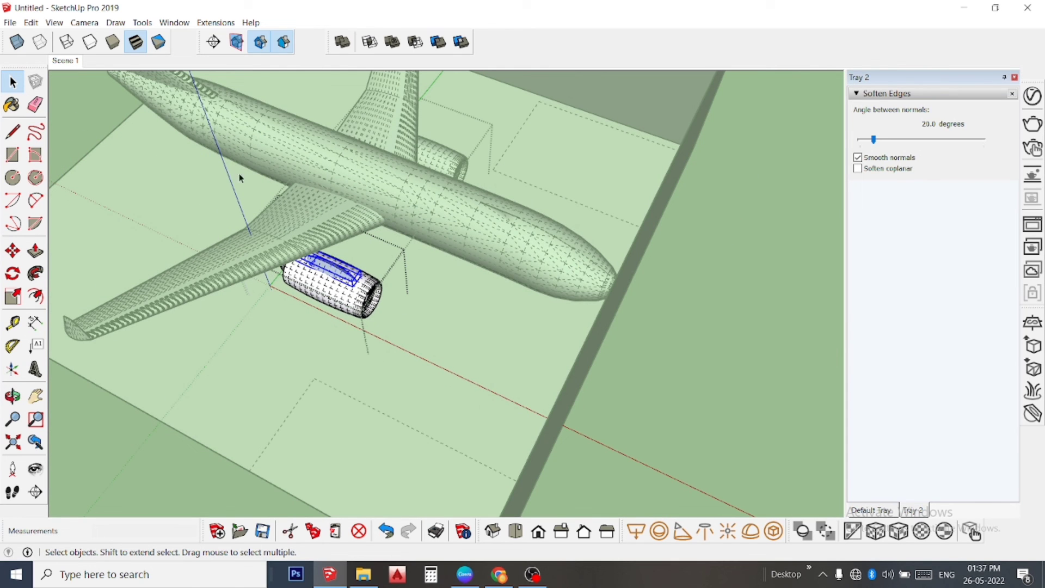
scroll(412, 304, "up", 2)
scroll(322, 276, "up", 2)
scroll(320, 276, "up", 1)
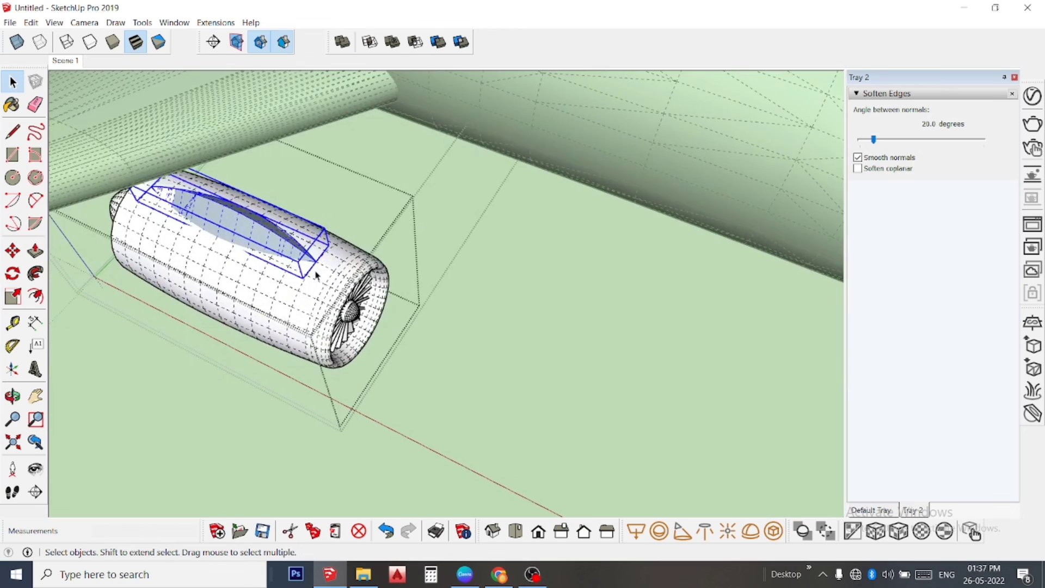
scroll(318, 275, "up", 2)
Orbit to the engine's fan, select a fan blade, then clear the selection.
middle_click_drag(337, 267, 197, 114)
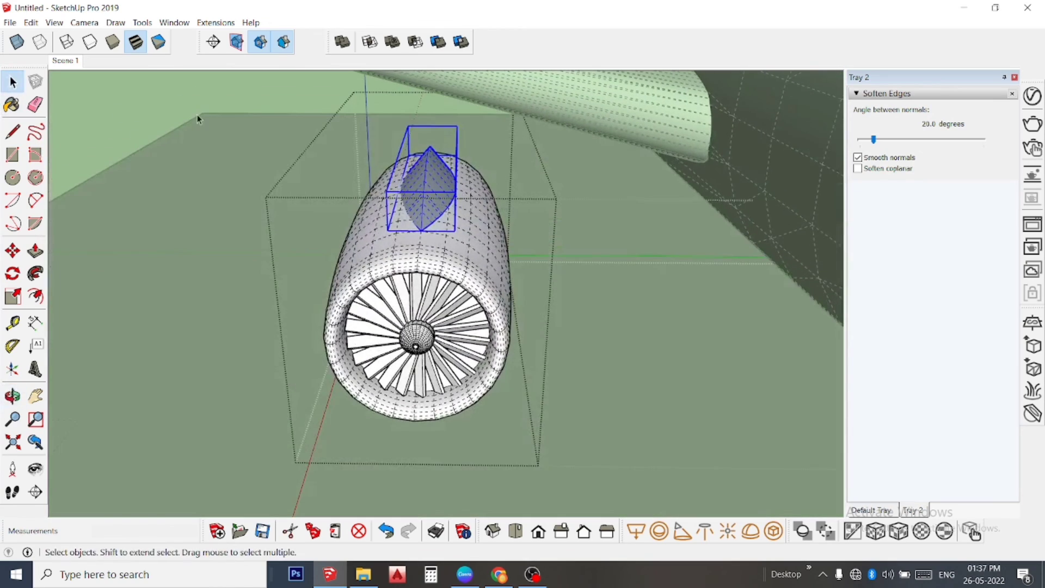
scroll(487, 243, "up", 3)
scroll(435, 298, "down", 2)
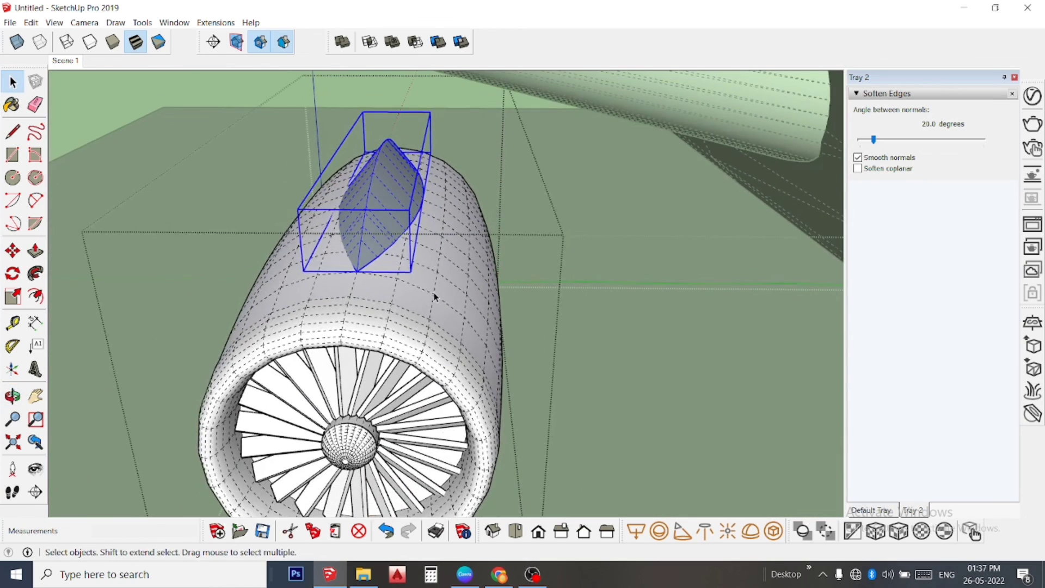
left_click(349, 373, "shift")
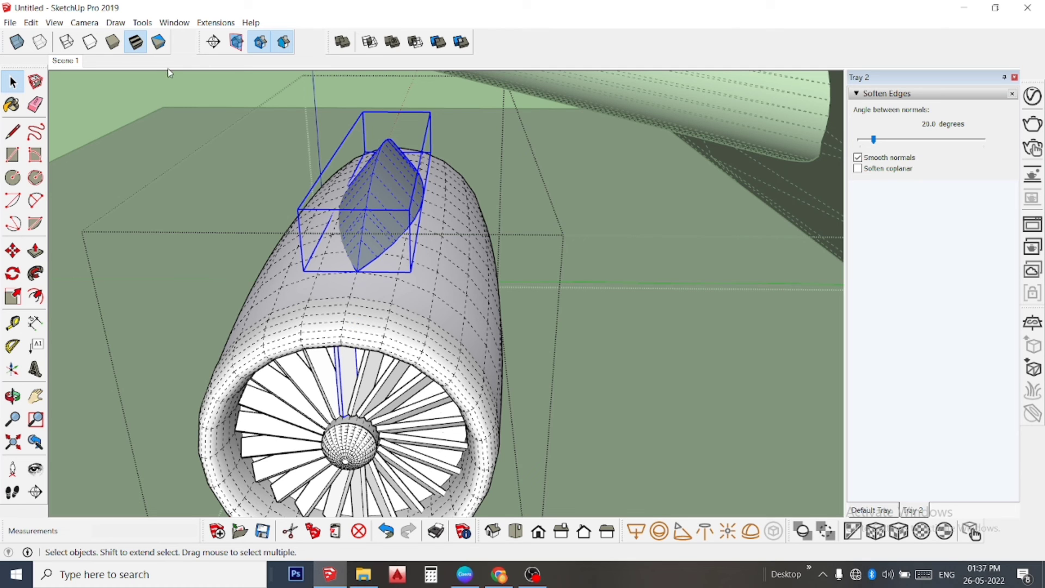
left_click(188, 101)
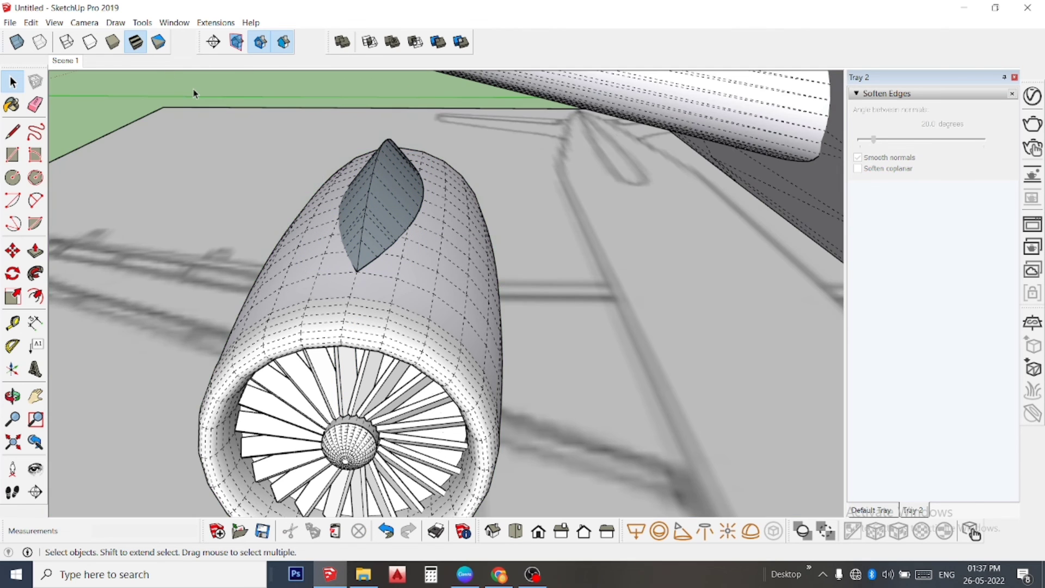
Switch to Top view and zoom in on the other wing's engine.
scroll(192, 144, "down", 3)
scroll(223, 248, "up", 5)
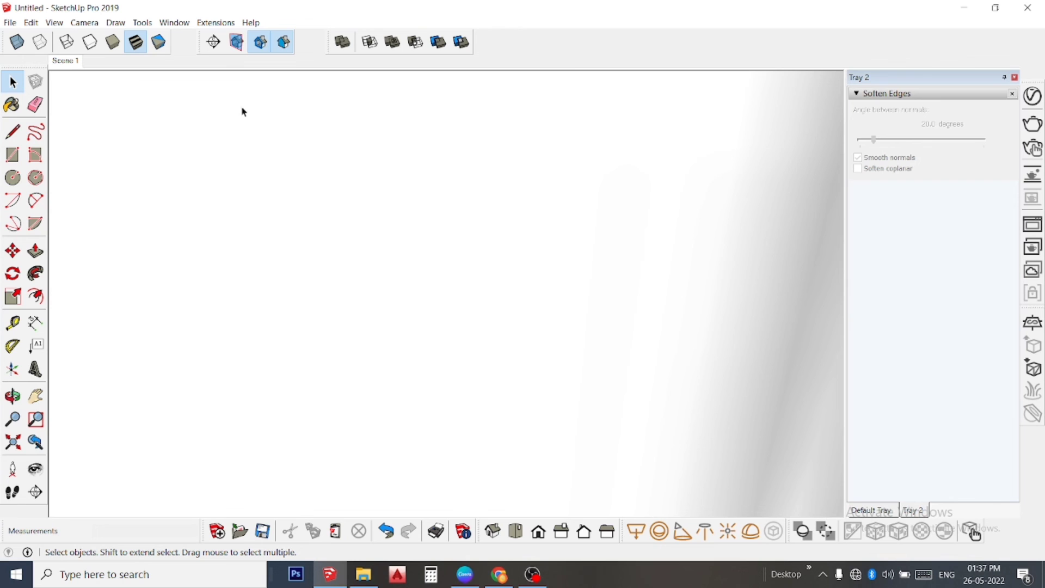
left_click(513, 538)
scroll(474, 468, "down", 3)
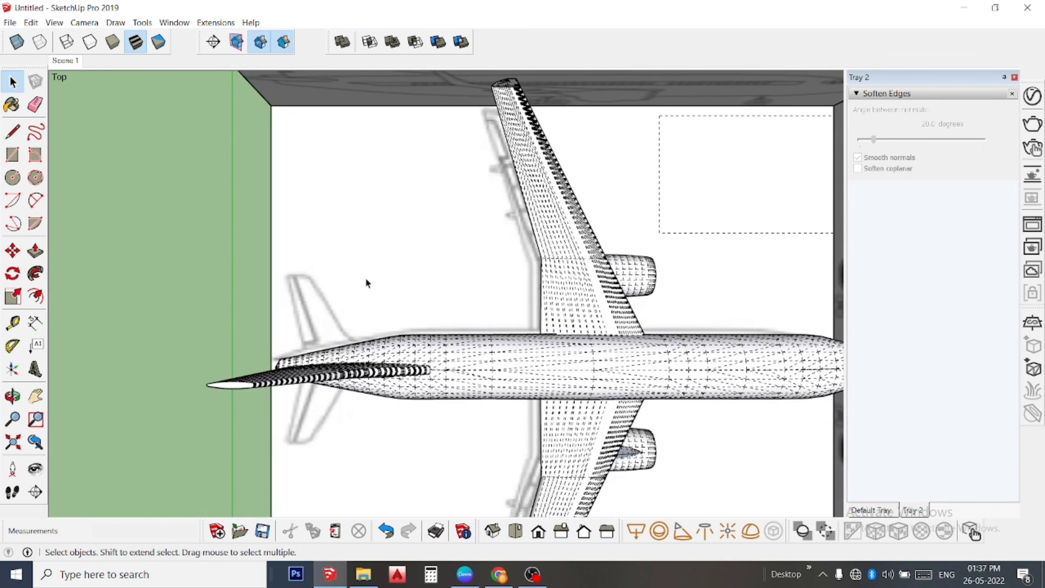
scroll(336, 267, "down", 1)
scroll(586, 276, "up", 2)
scroll(549, 292, "up", 2)
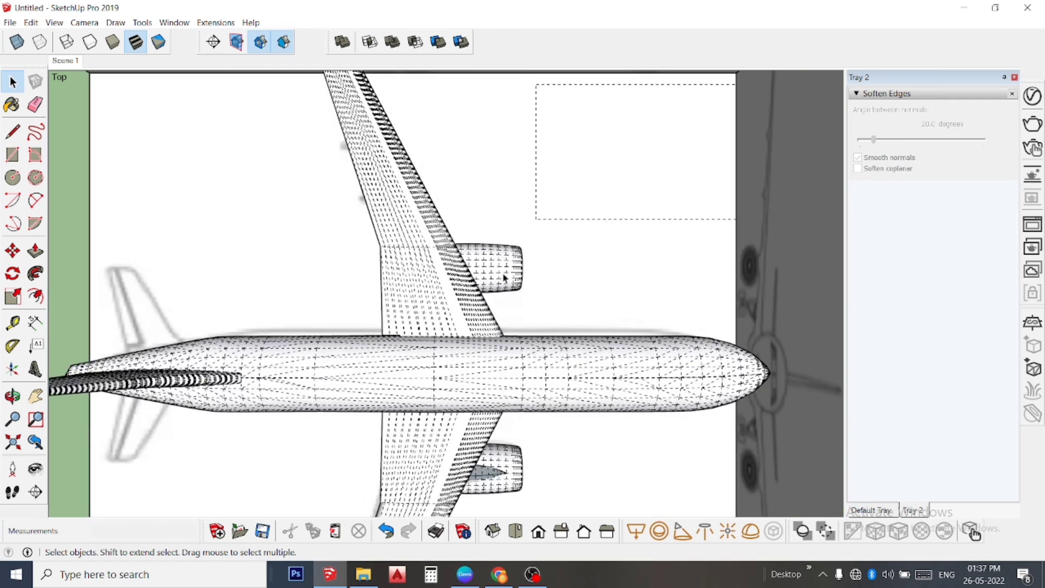
scroll(507, 275, "up", 2)
scroll(507, 271, "up", 1)
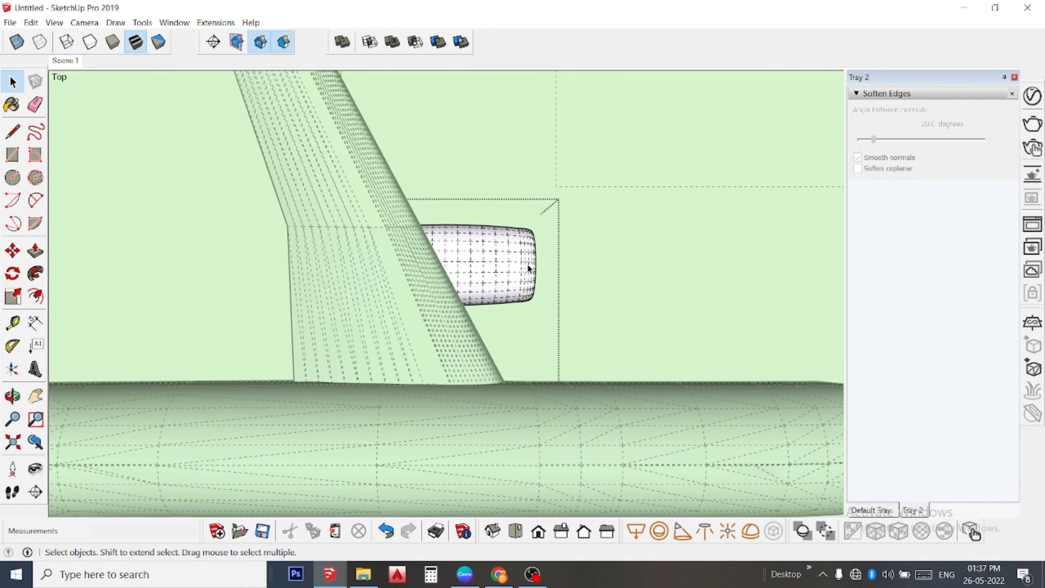
scroll(528, 267, "up", 2)
Tilt into perspective and orbit to face the second engine's fan.
middle_click_drag(518, 267, 344, 161)
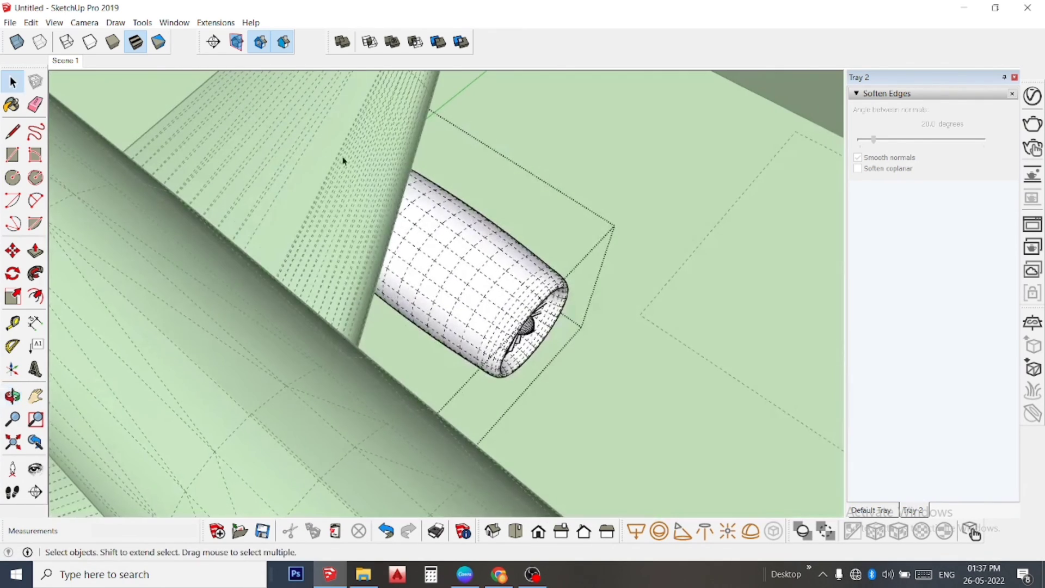
scroll(532, 217, "up", 2)
scroll(508, 294, "down", 3)
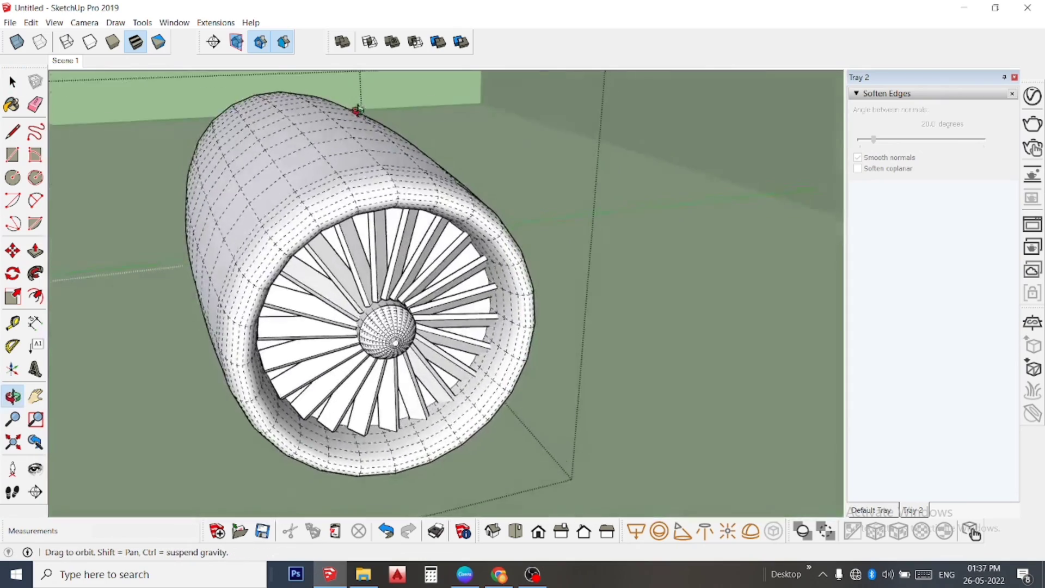
middle_click_drag(355, 106, 346, 175)
scroll(330, 217, "up", 2)
scroll(342, 231, "down", 2)
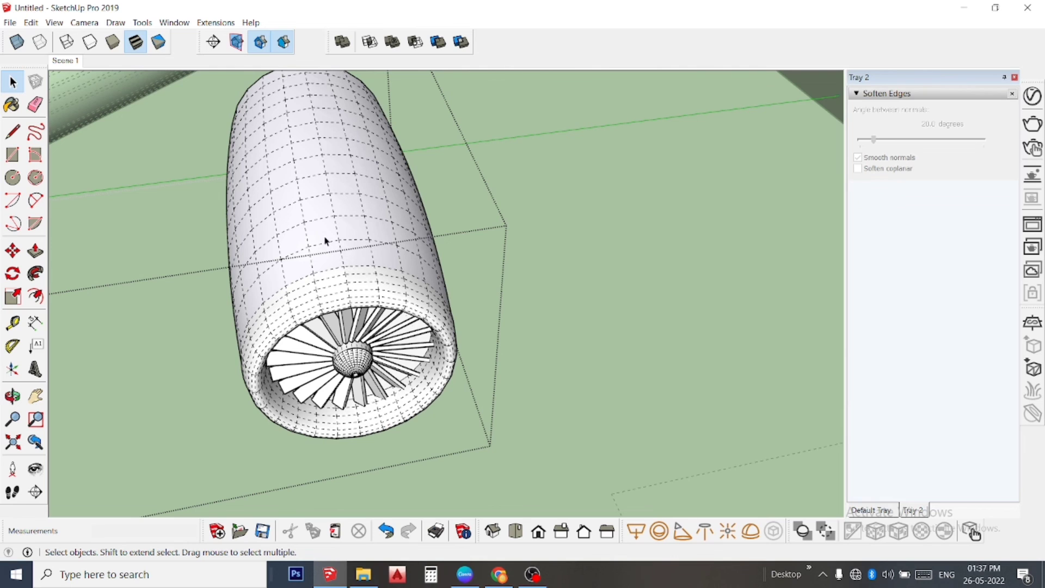
Open the second engine group for editing and paste the fairing beside the nacelle.
left_click(325, 241)
double_click(325, 240)
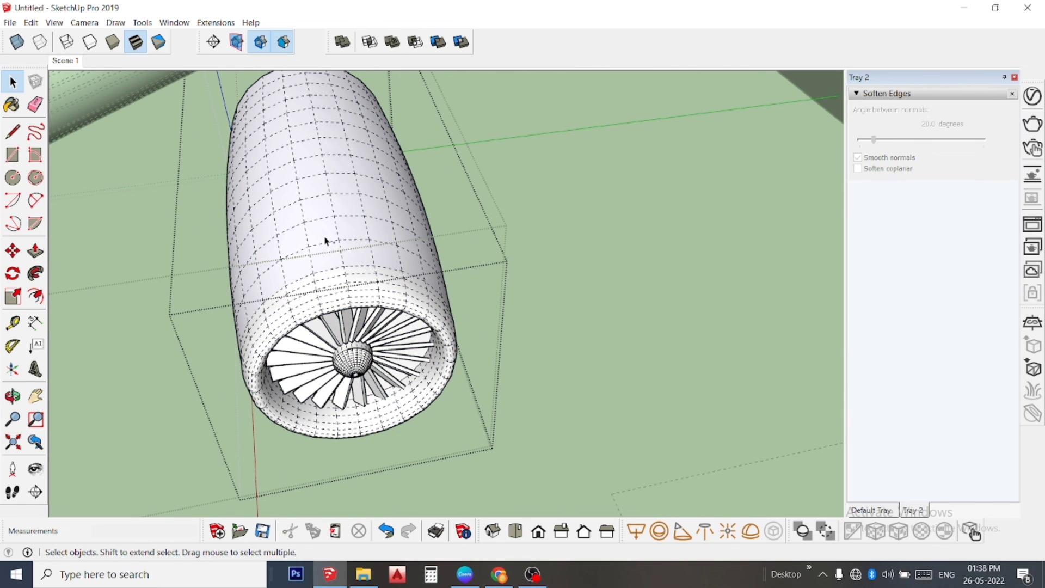
key("ctrl+v")
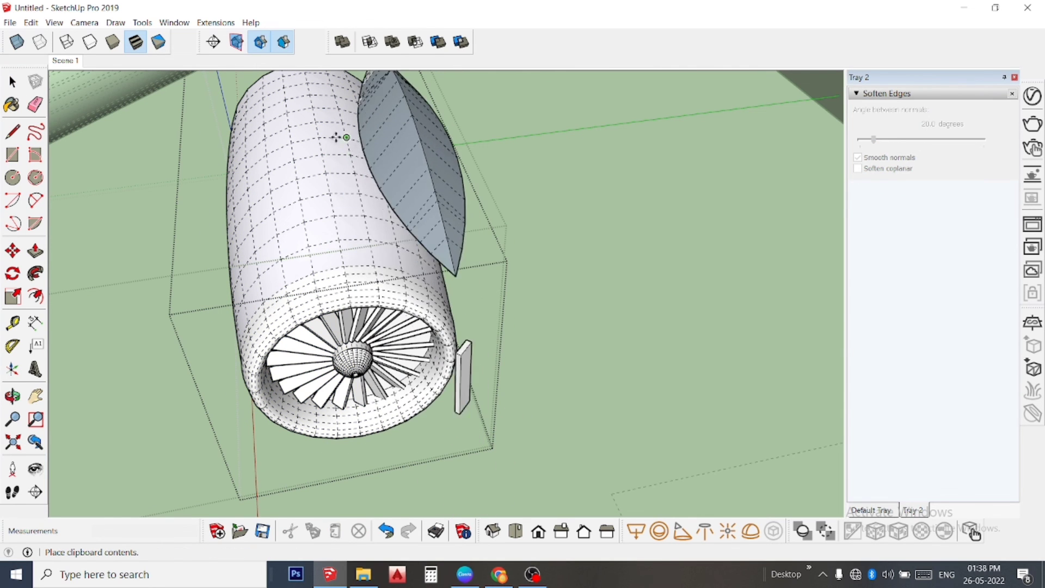
left_click(309, 156)
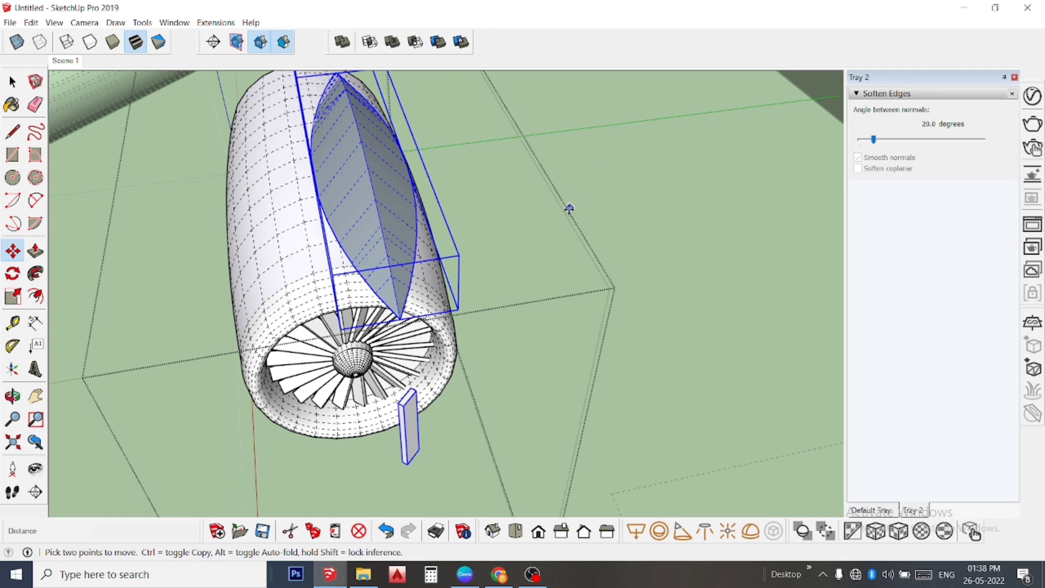
key("space")
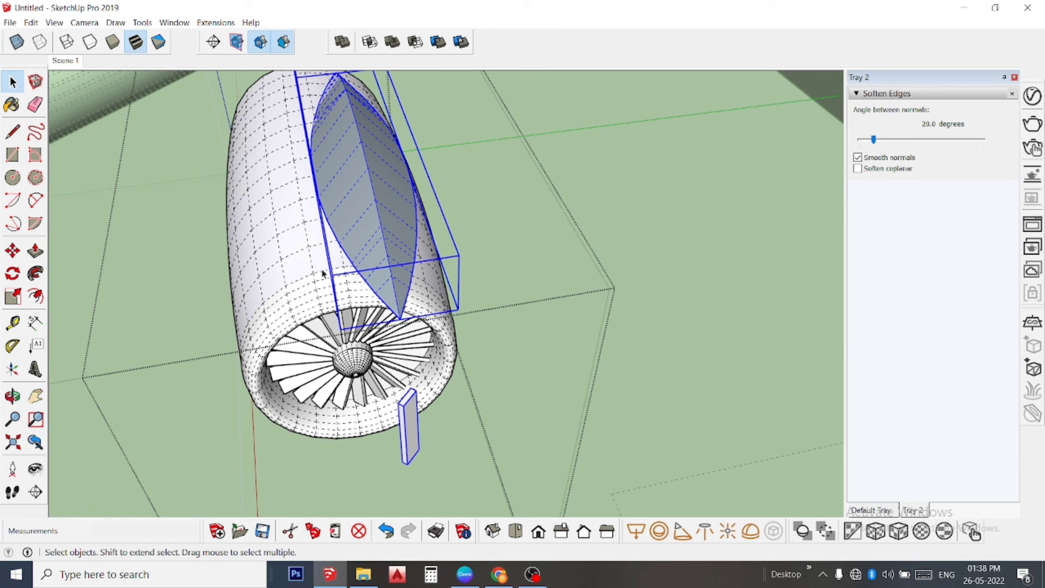
Move the pasted pieces by their lower corner so the fairing sits atop the nacelle.
left_click(12, 251)
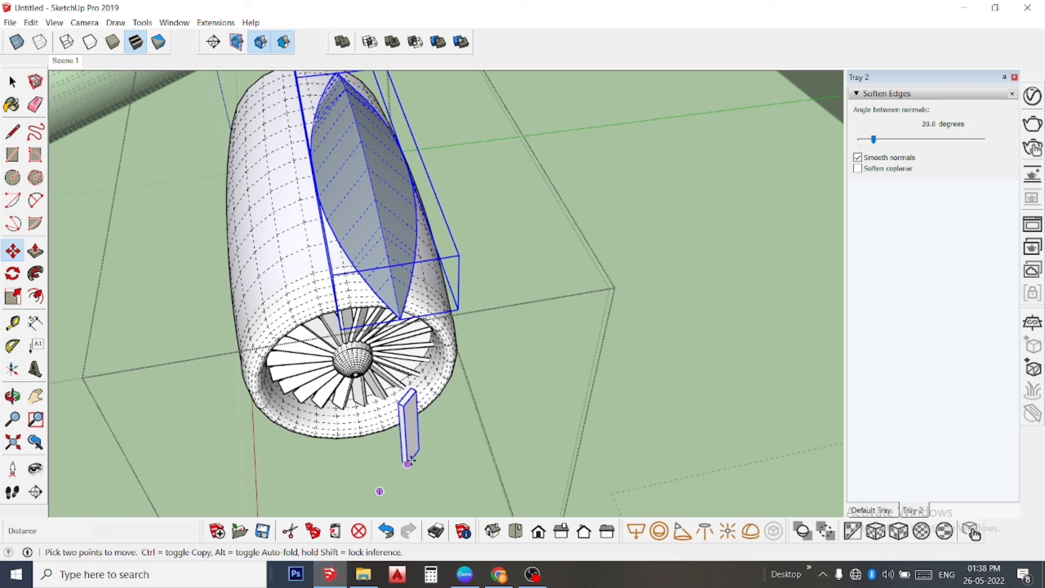
left_click(407, 464)
scroll(387, 432, "up", 3)
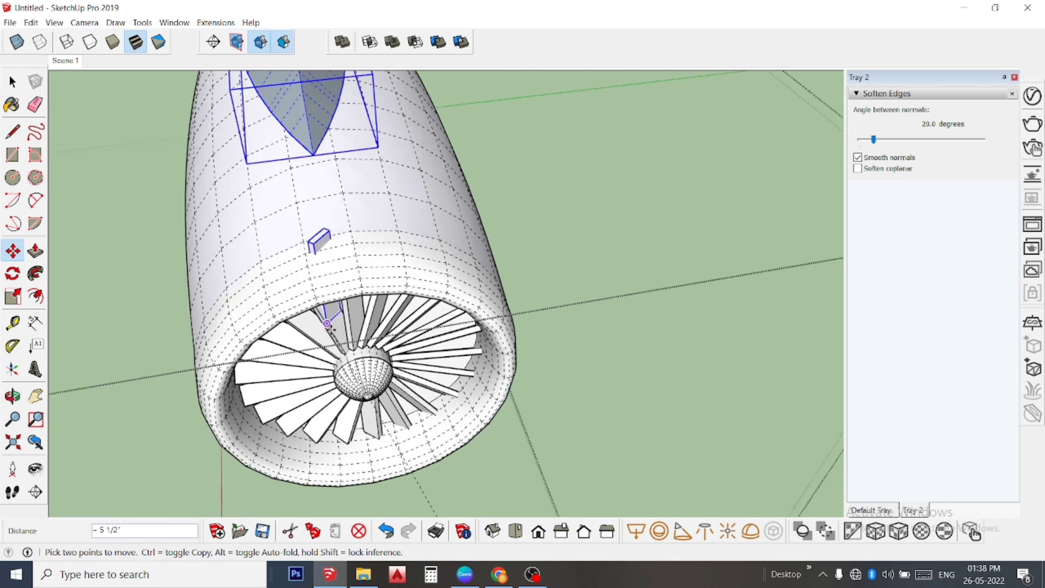
scroll(327, 324, "up", 1)
scroll(334, 325, "up", 1)
scroll(349, 326, "up", 2)
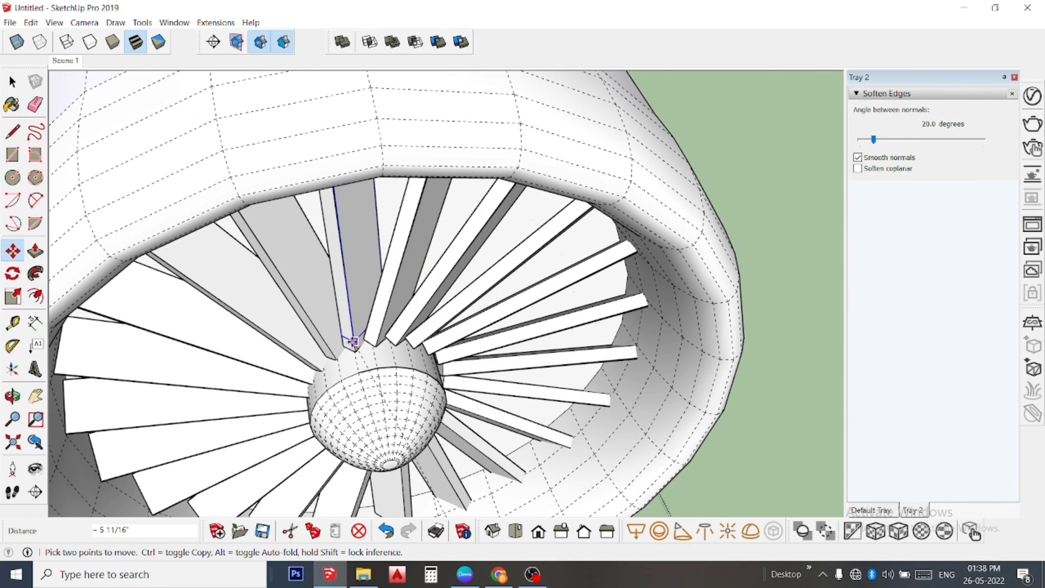
left_click(353, 342)
scroll(461, 337, "down", 2)
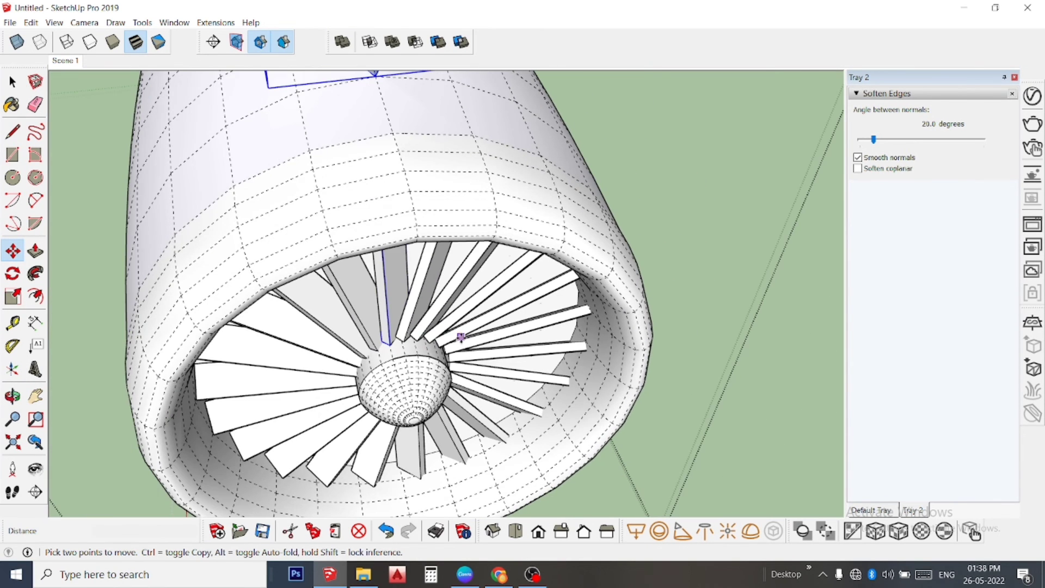
scroll(460, 338, "down", 1)
scroll(437, 340, "down", 1)
key("space")
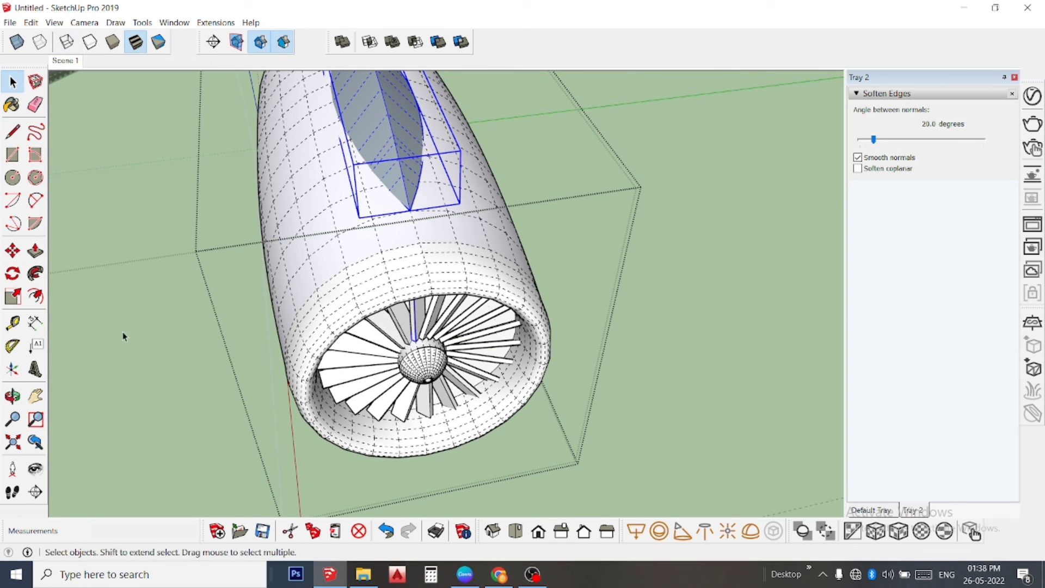
Switch to Top view, zoom out, and close the nacelle's editing context.
left_click(516, 531)
scroll(526, 273, "down", 3)
scroll(500, 268, "down", 2)
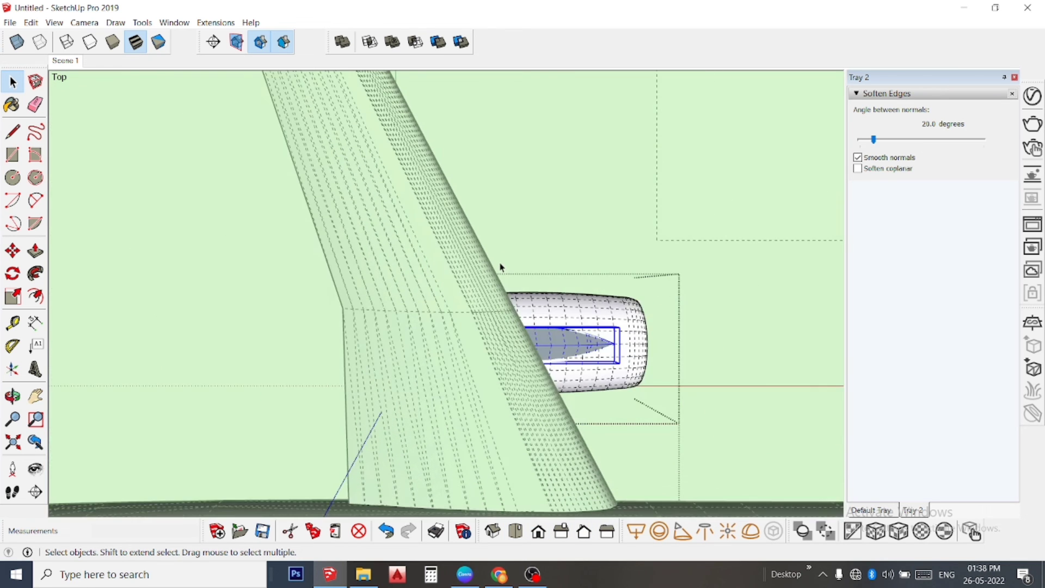
scroll(500, 272, "down", 1)
scroll(500, 278, "down", 1)
scroll(463, 273, "down", 2)
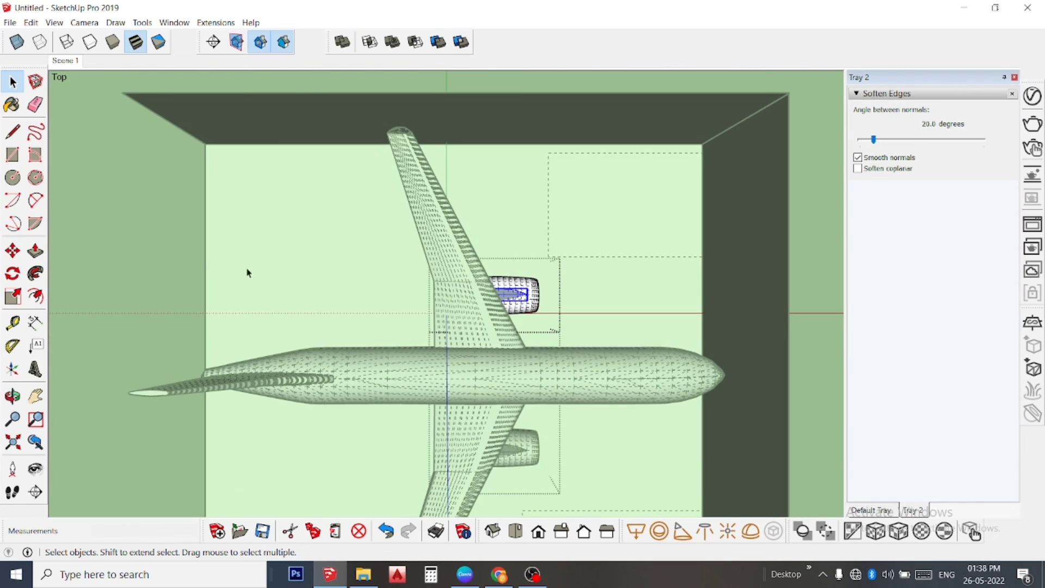
left_click(145, 275)
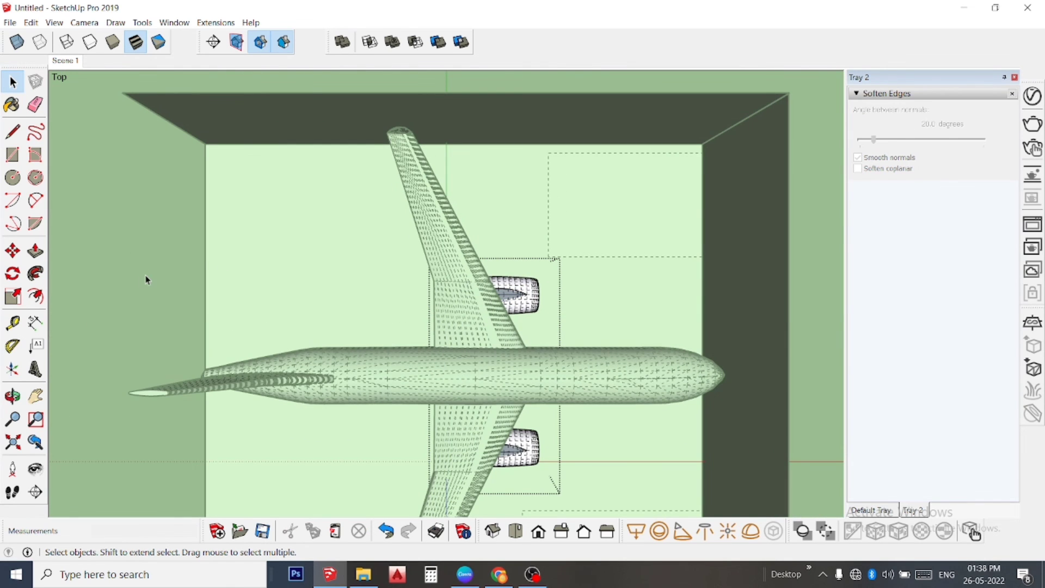
left_click(86, 247)
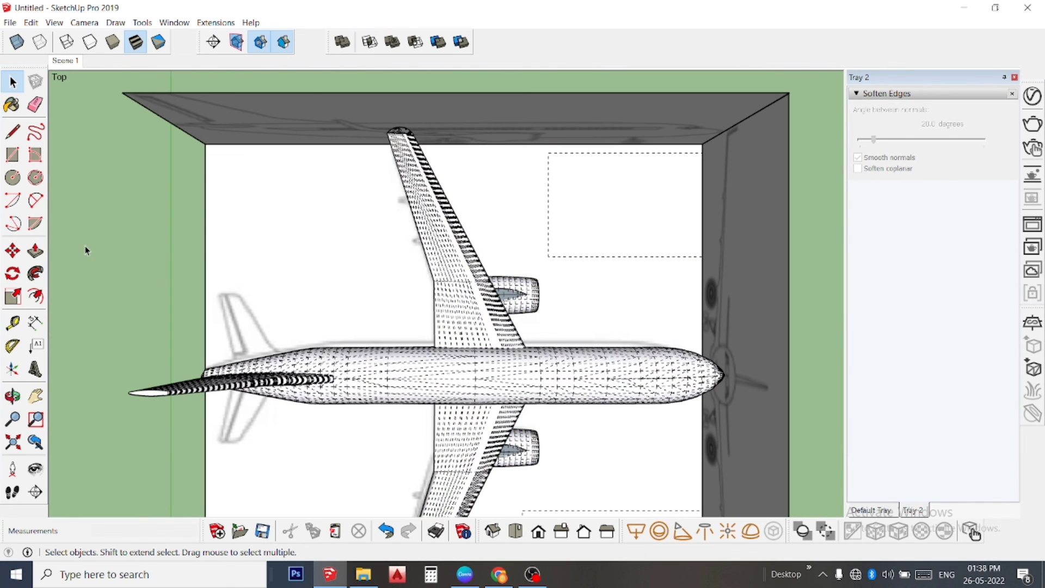
Return to Scene 1 and unhide all hidden geometry via Edit > Unhide > All.
left_click(64, 61)
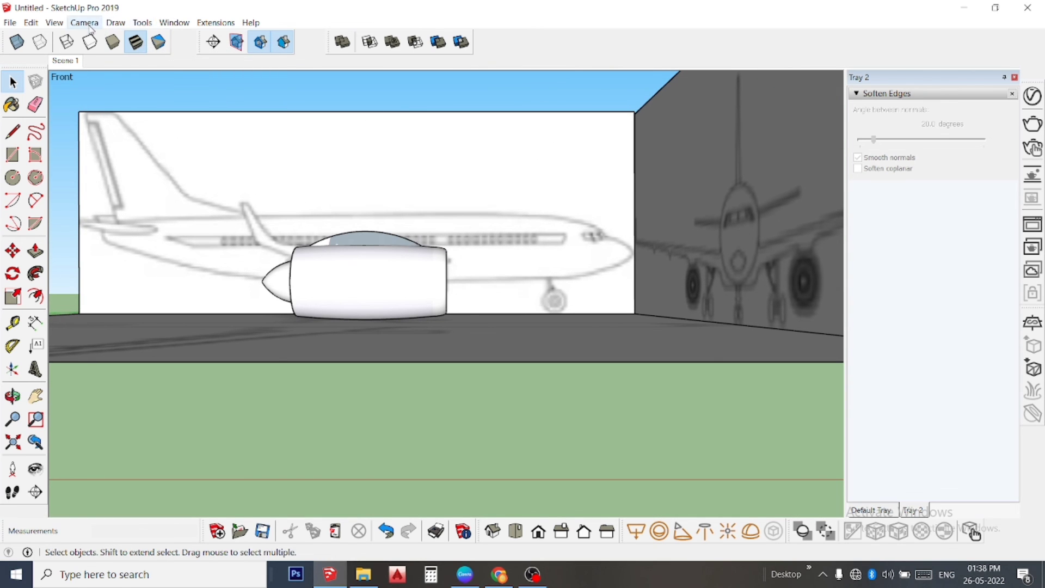
left_click(30, 23)
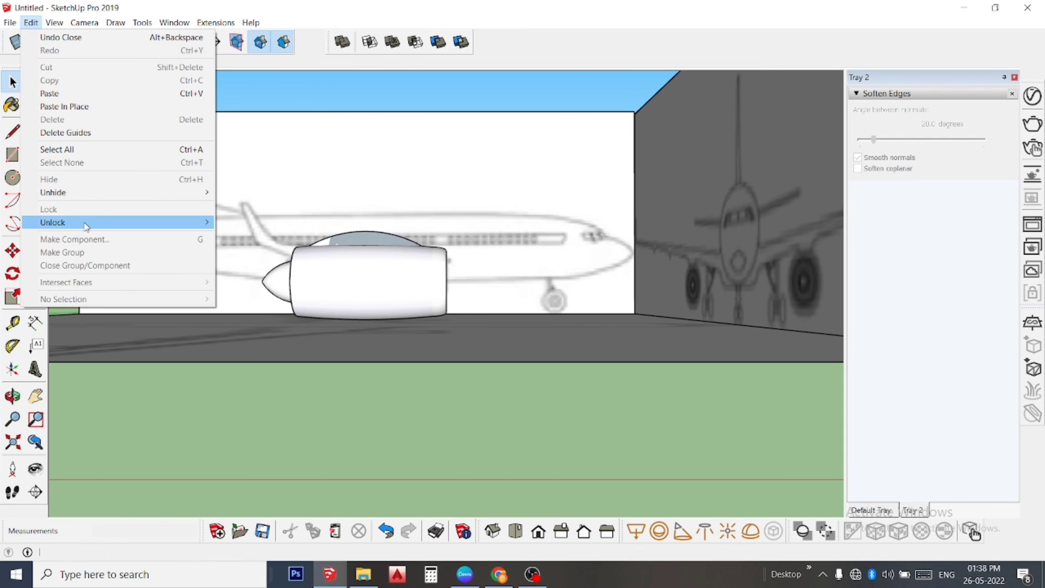
mouse_move(114, 192)
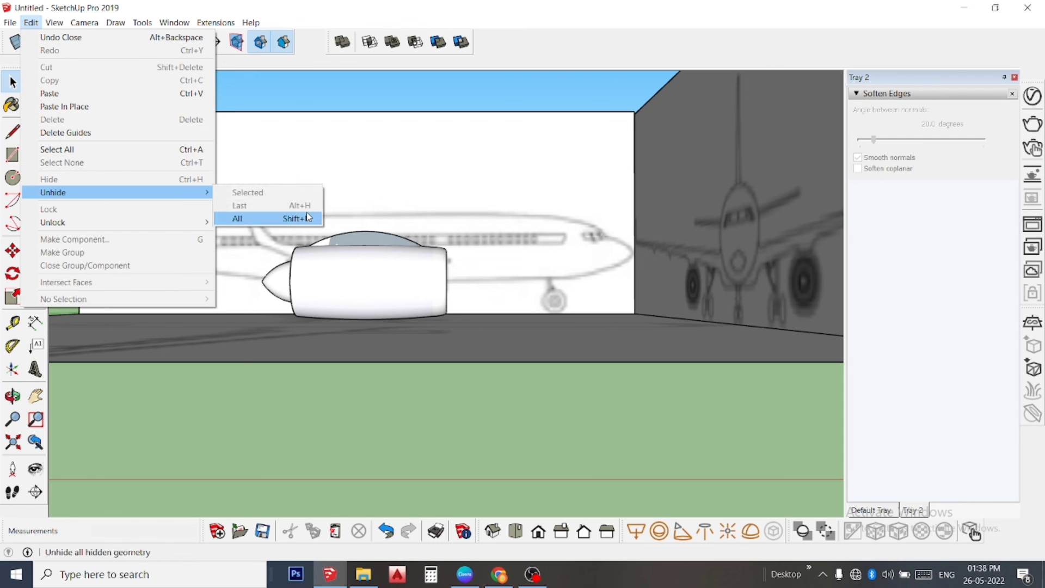
left_click(308, 217)
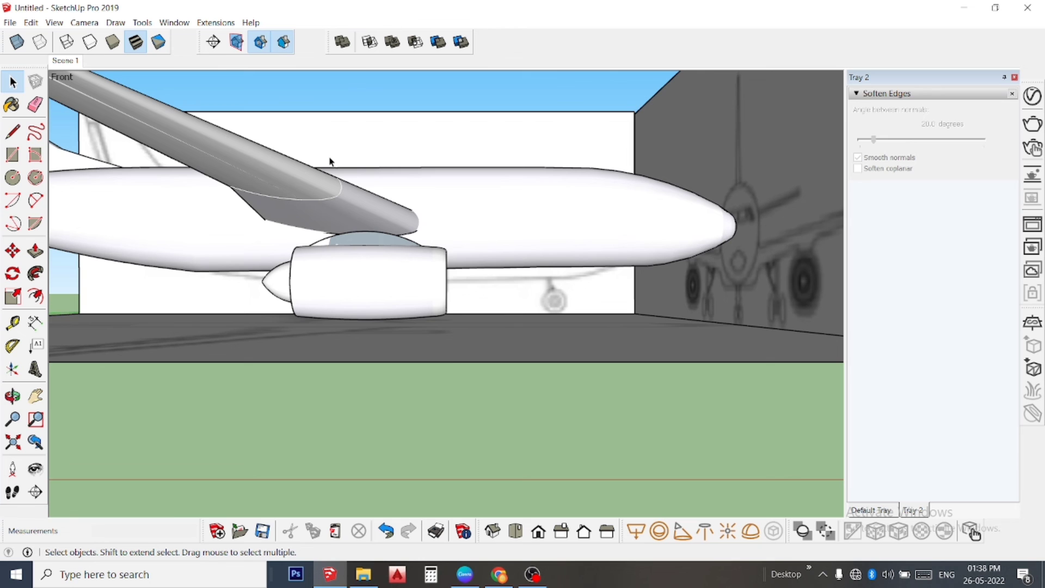
Select the engine nacelle and move it by a typed distance of 1.
middle_click_drag(330, 162, 318, 231)
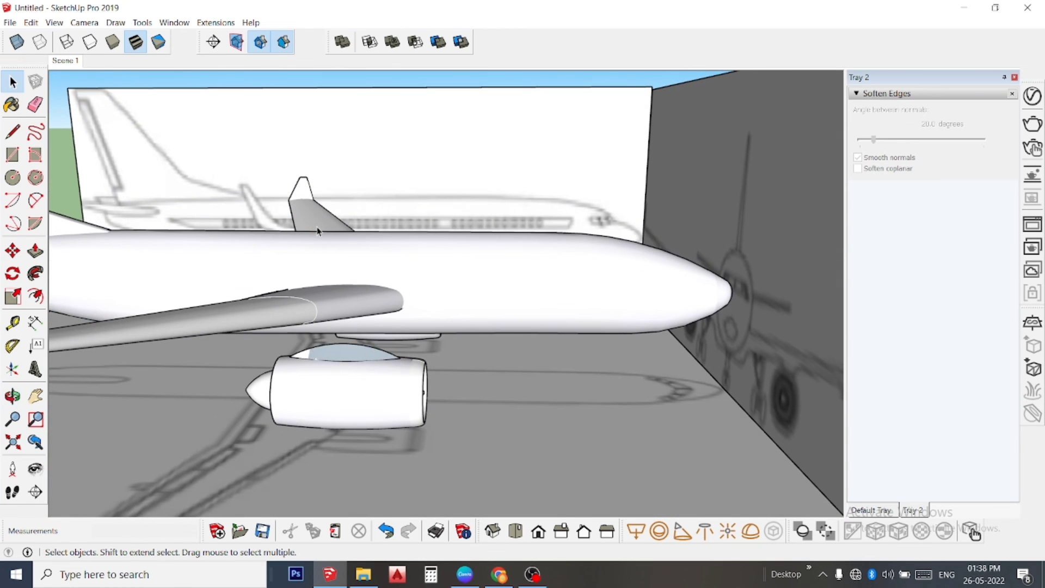
scroll(318, 231, "down", 3)
left_click(360, 361)
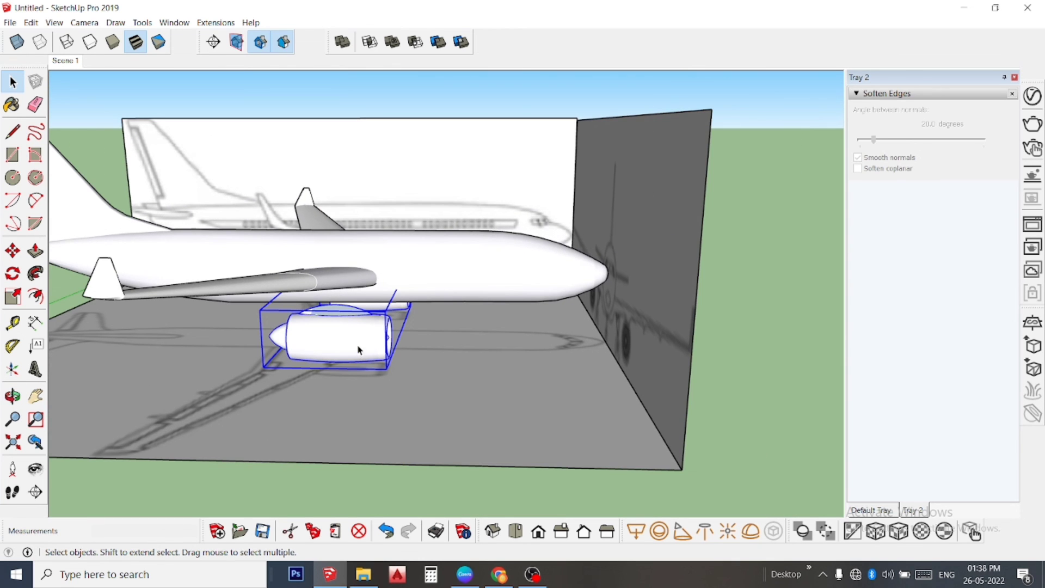
scroll(348, 306, "up", 2)
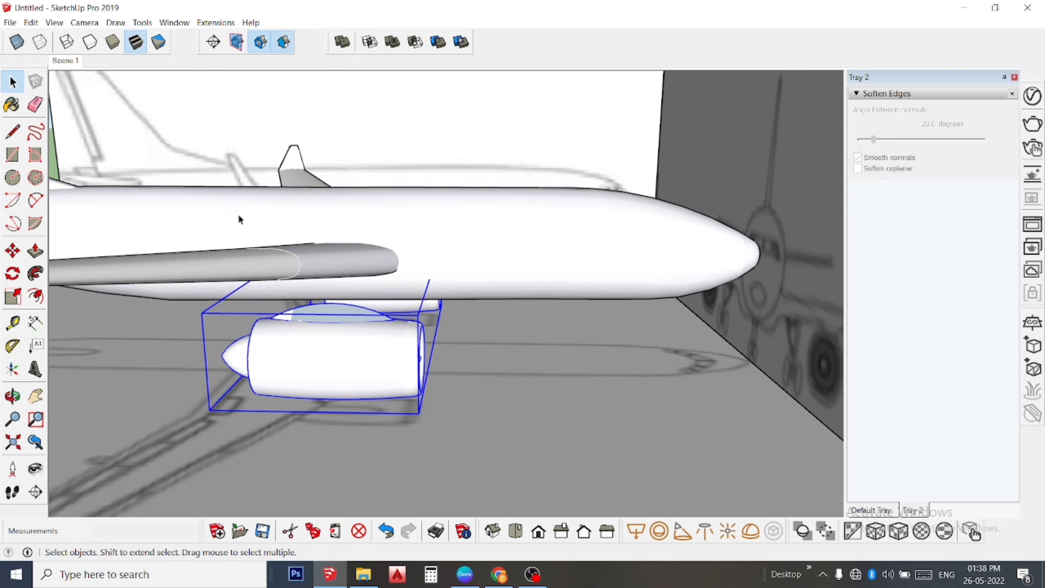
middle_click_drag(370, 278, 488, 289)
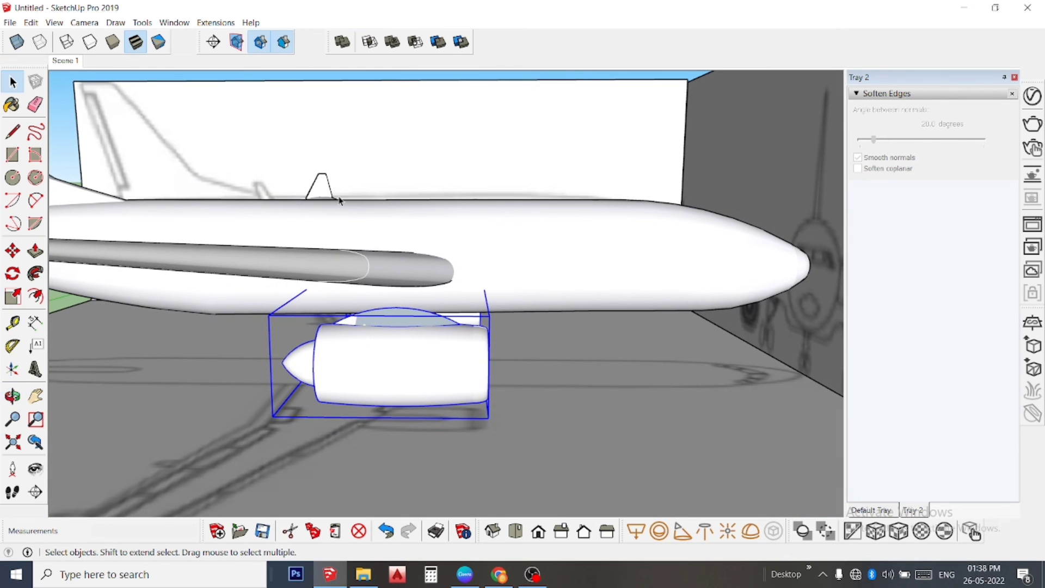
left_click(13, 251)
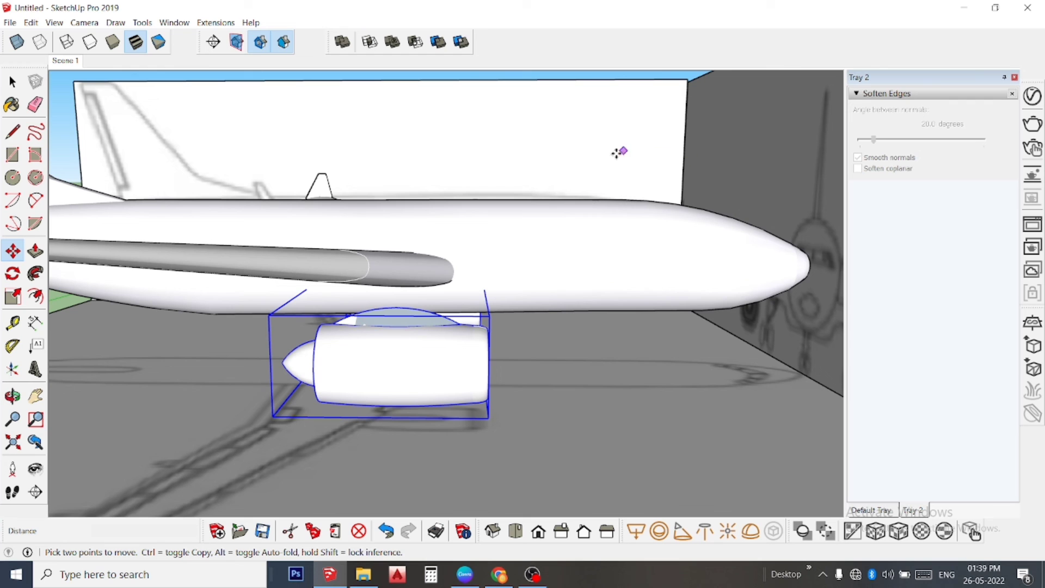
left_click(585, 163)
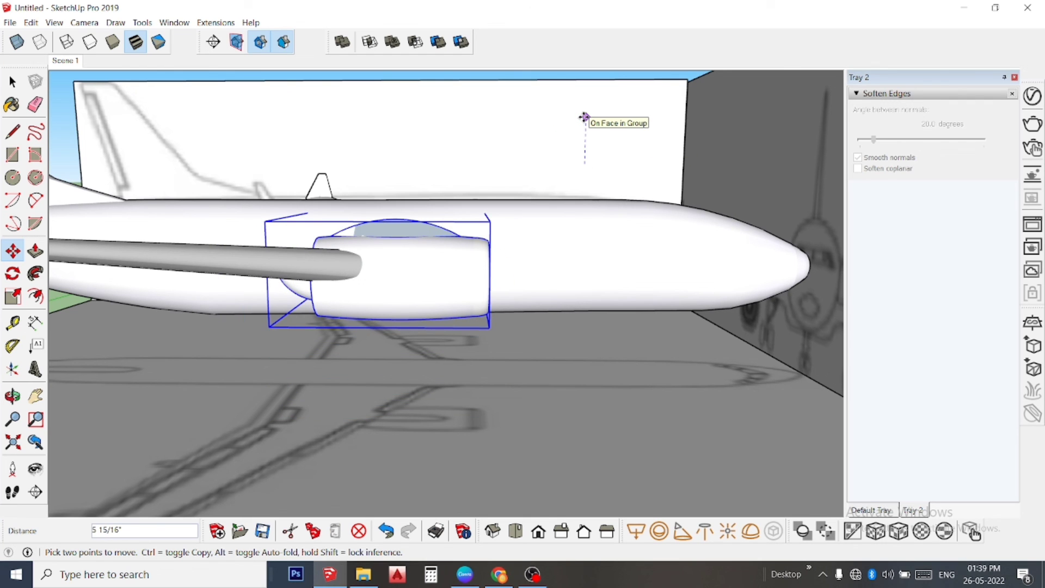
type("1")
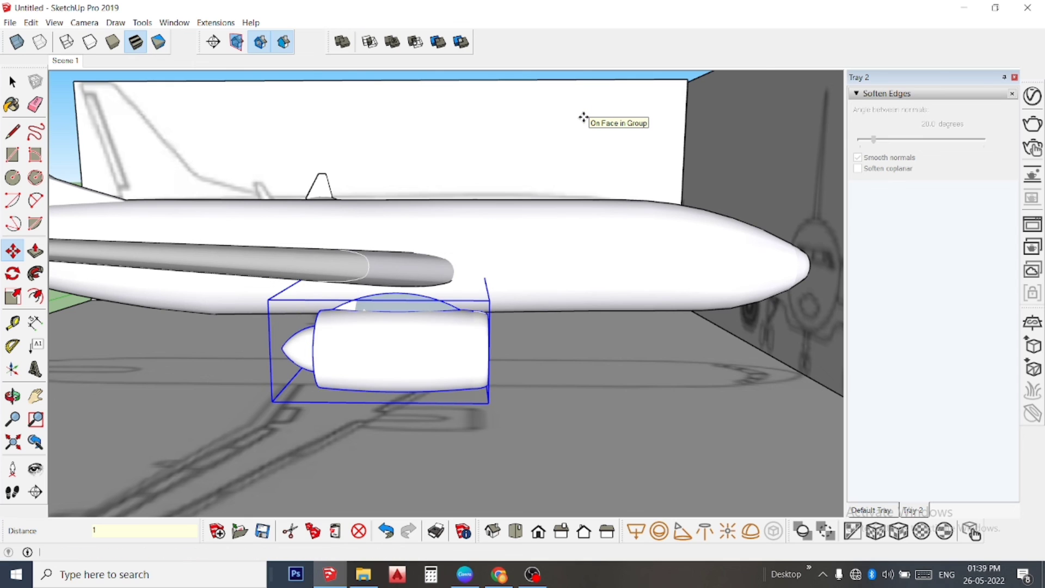
key("Return")
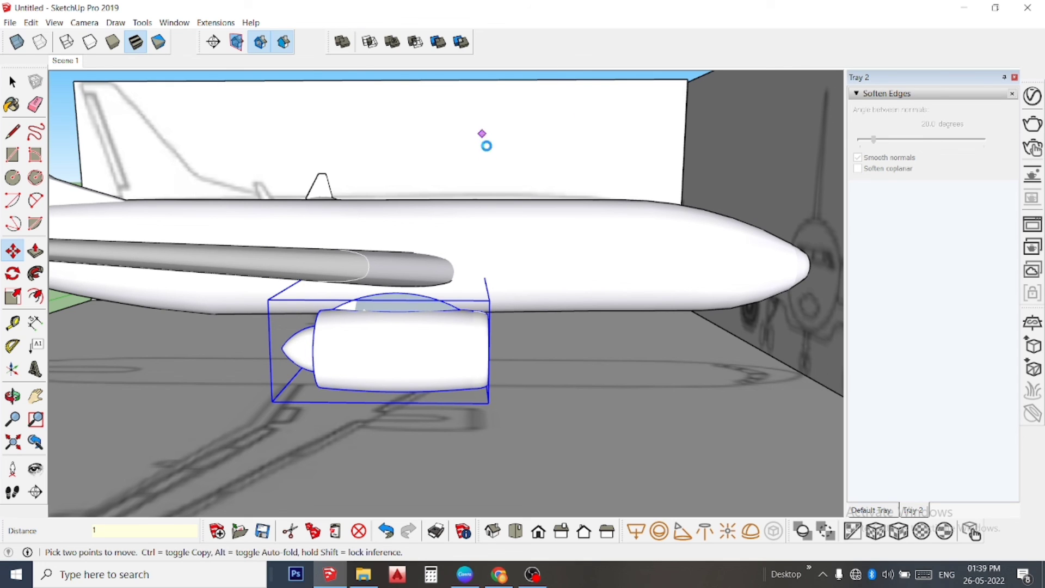
Cancel a second move, orbit over the fuselage, and deselect the engine.
left_click(493, 168)
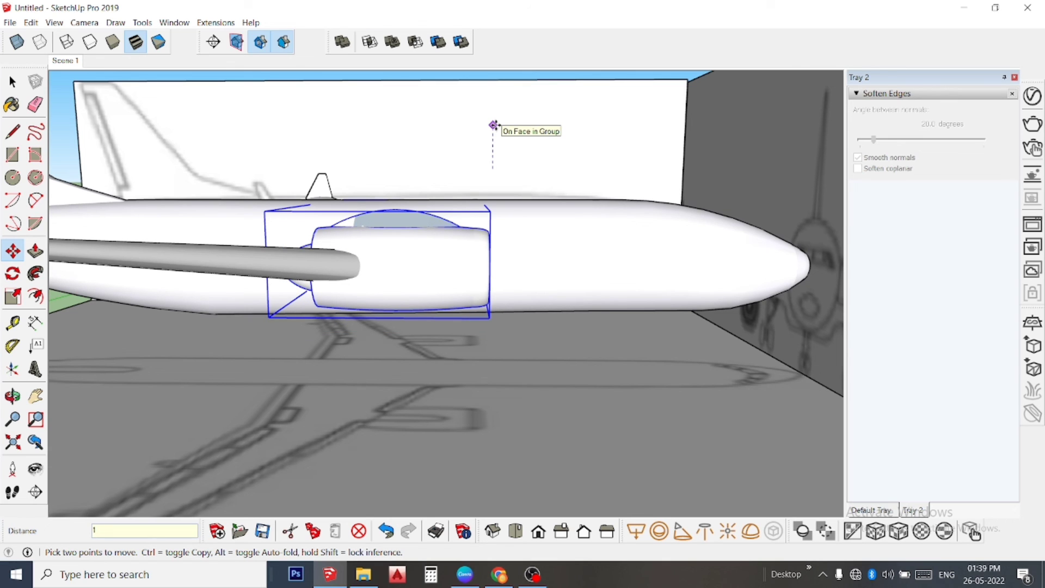
key("Escape")
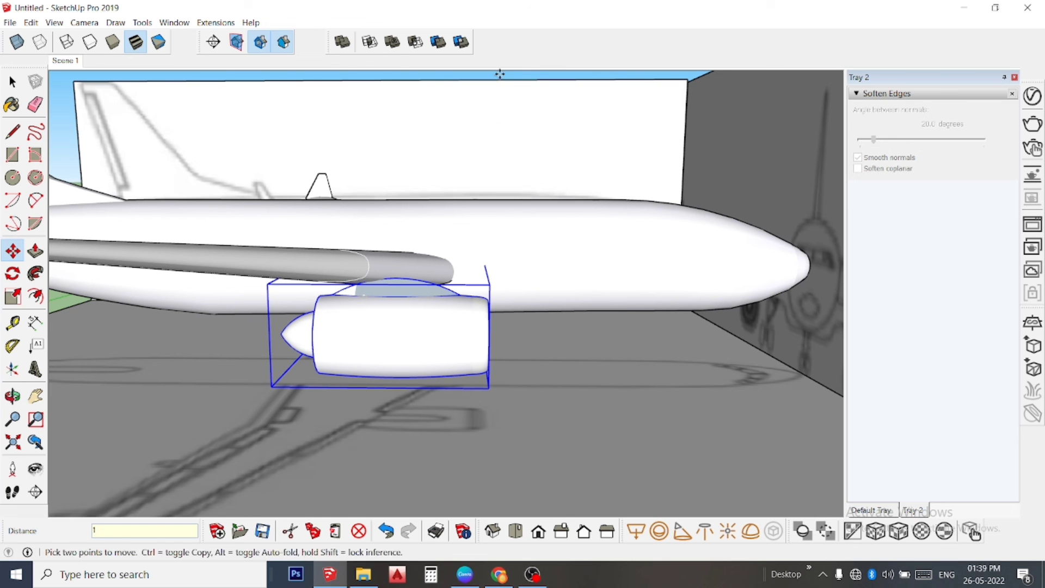
left_click(521, 217)
middle_click_drag(521, 216, 471, 333)
scroll(471, 333, "down", 2)
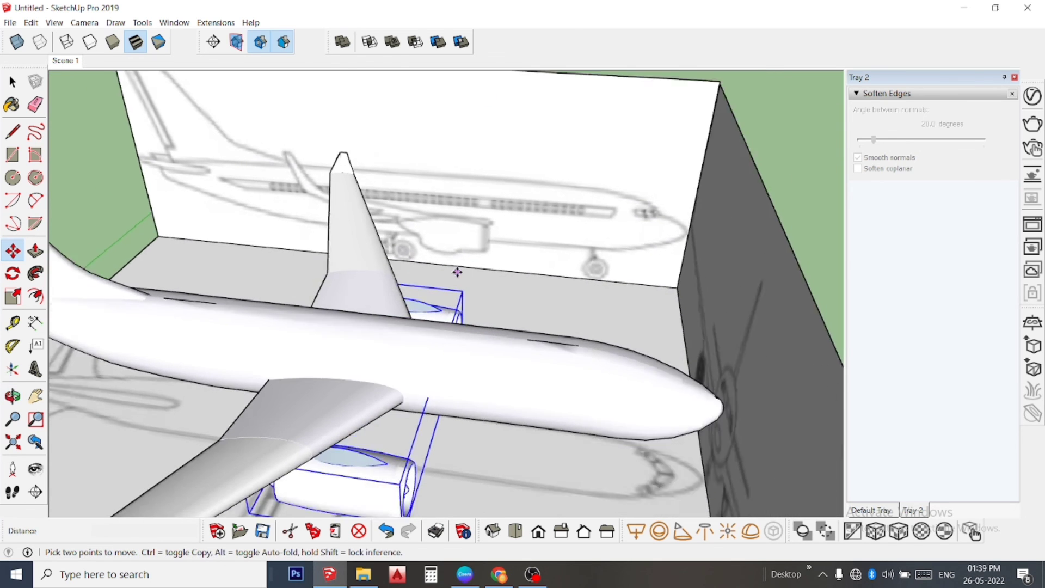
scroll(455, 273, "down", 2)
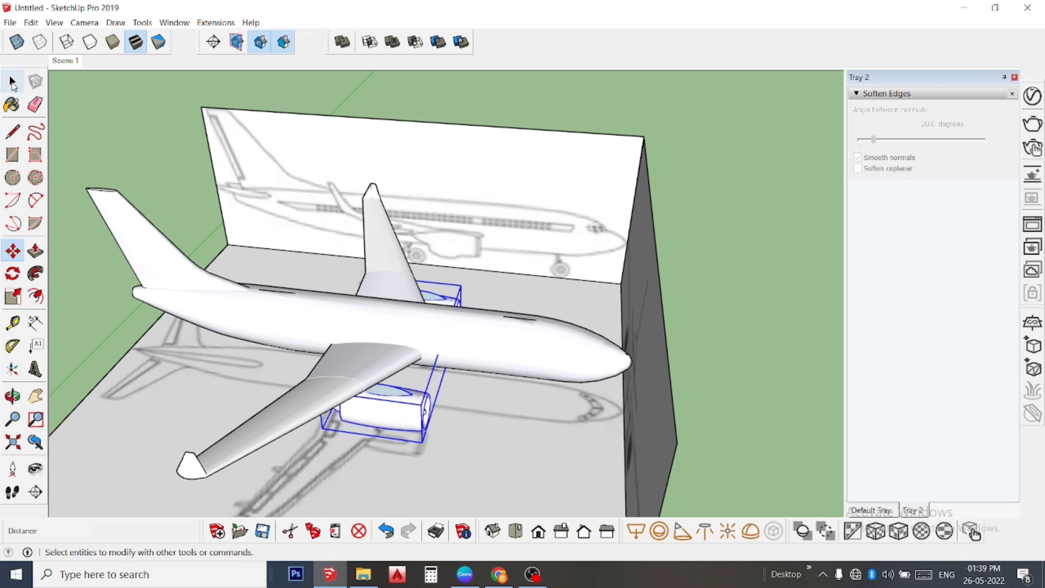
left_click(12, 81)
left_click(105, 124)
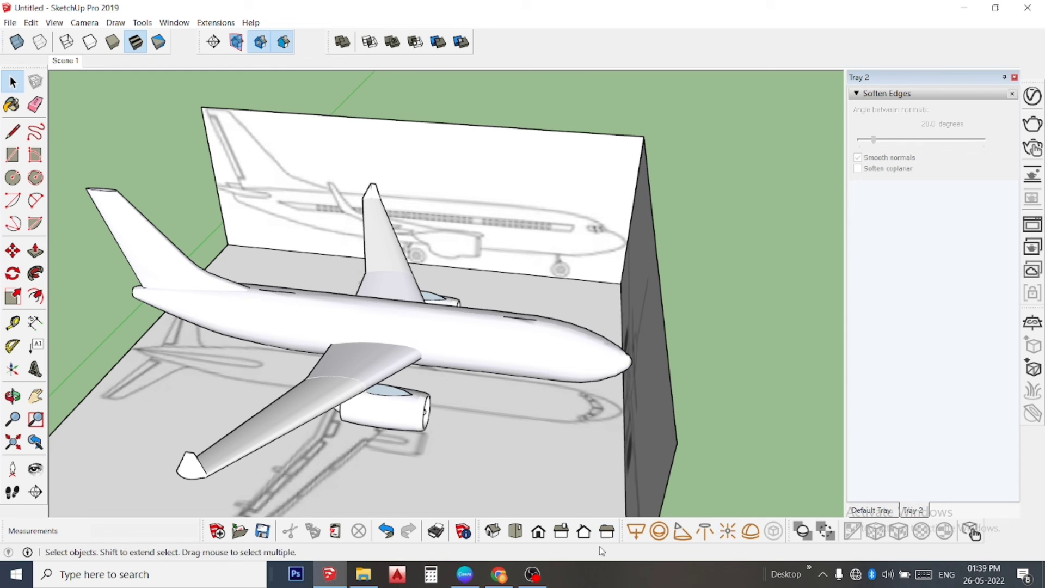
left_click(514, 532)
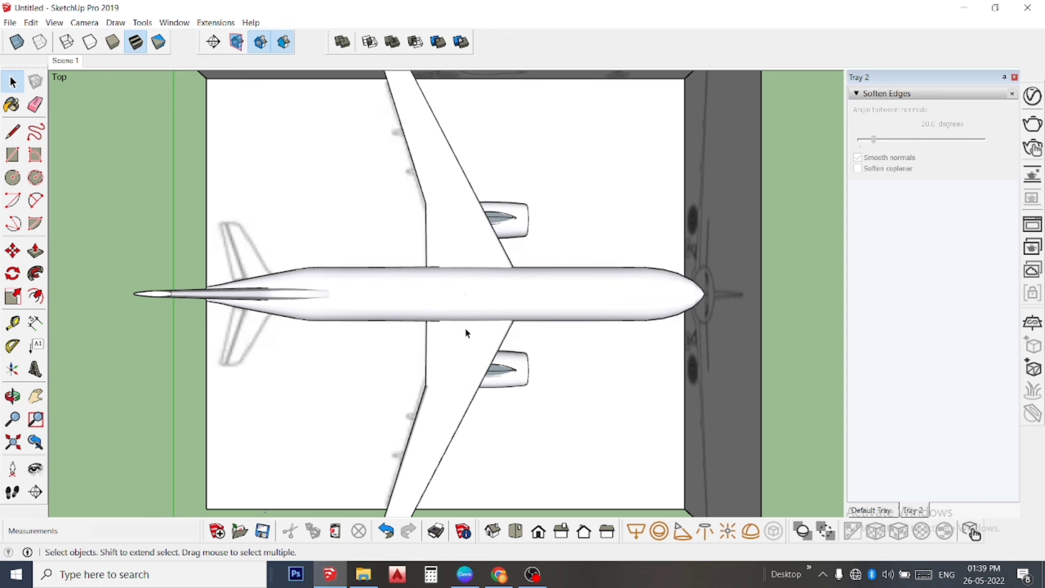
middle_click_drag(532, 329, 246, 123)
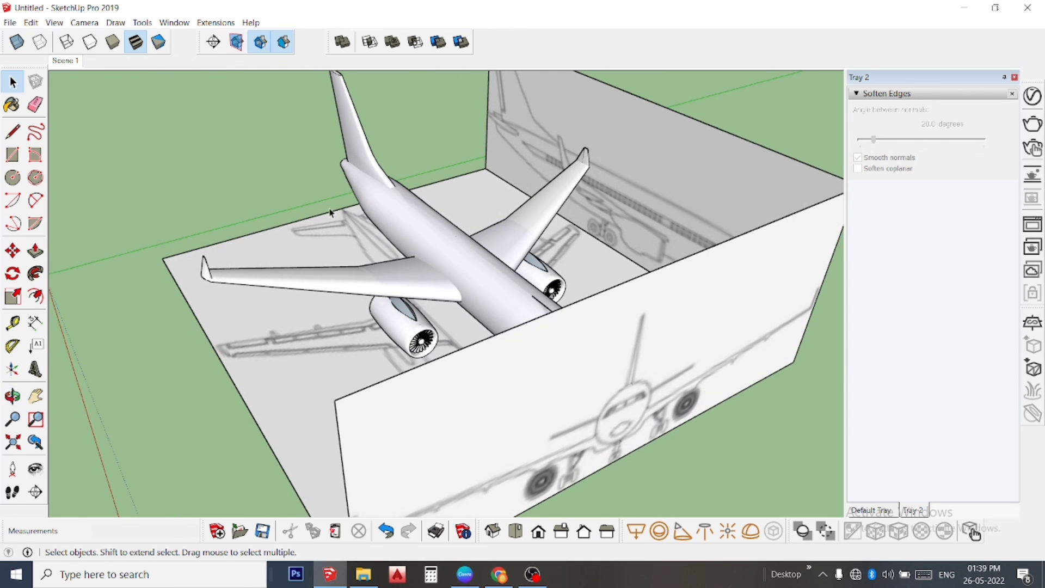
middle_click_drag(330, 213, 429, 111)
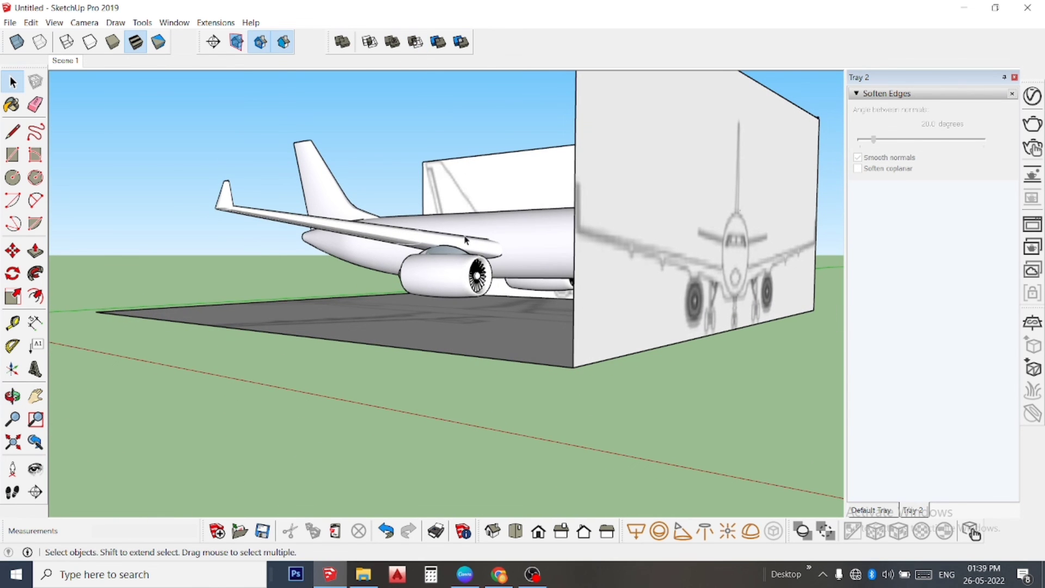
scroll(422, 292, "up", 3)
scroll(445, 274, "up", 2)
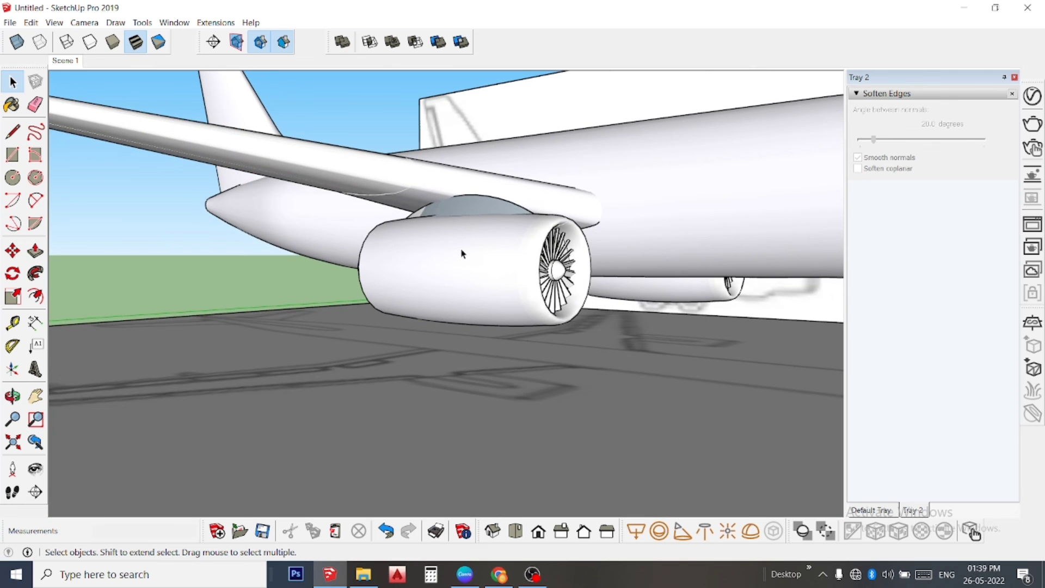
mouse_move(462, 254)
middle_mouse_down()
mouse_move(635, 266)
mouse_move(562, 256)
middle_mouse_up()
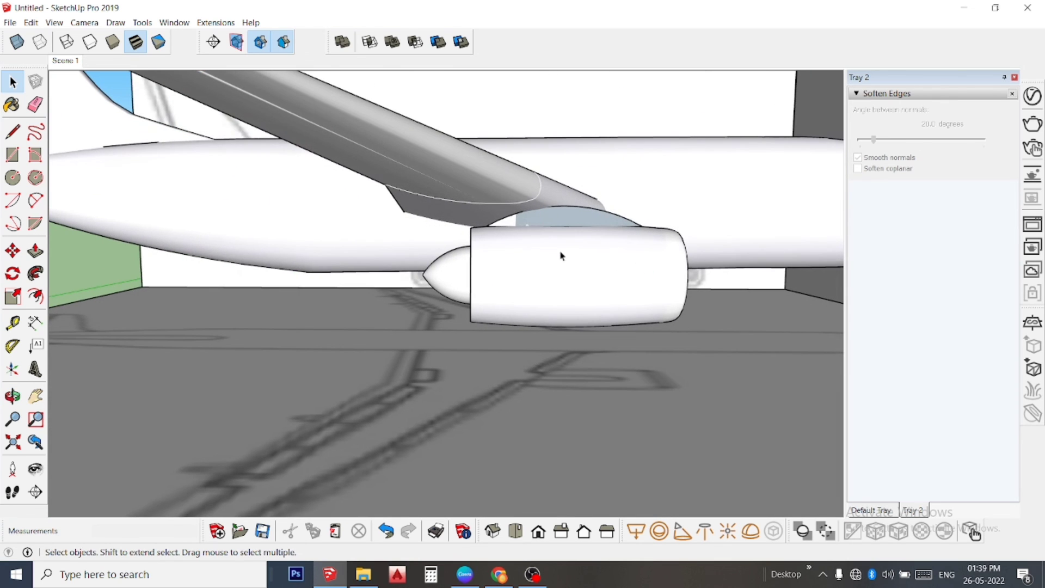
scroll(472, 233, "up", 2)
scroll(444, 245, "down", 2)
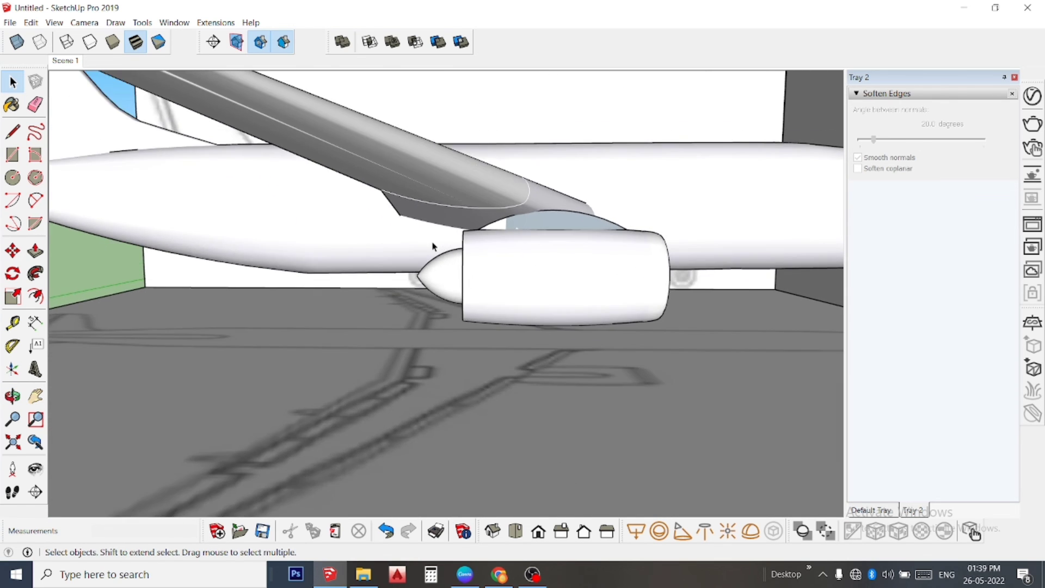
mouse_move(525, 243)
middle_mouse_down()
mouse_move(485, 240)
mouse_move(438, 275)
mouse_move(399, 320)
mouse_move(418, 322)
middle_mouse_up()
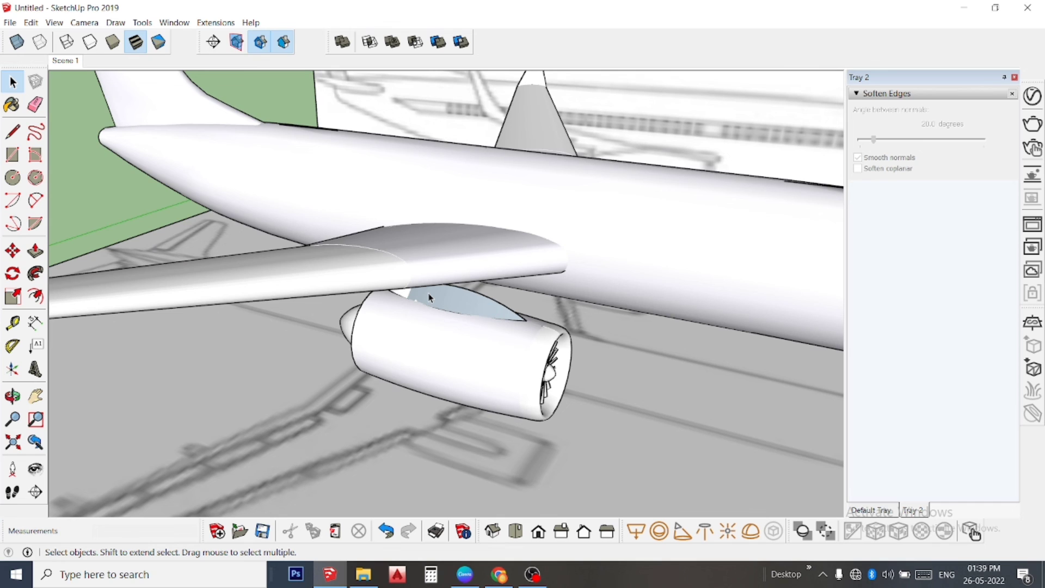
scroll(430, 297, "down", 1)
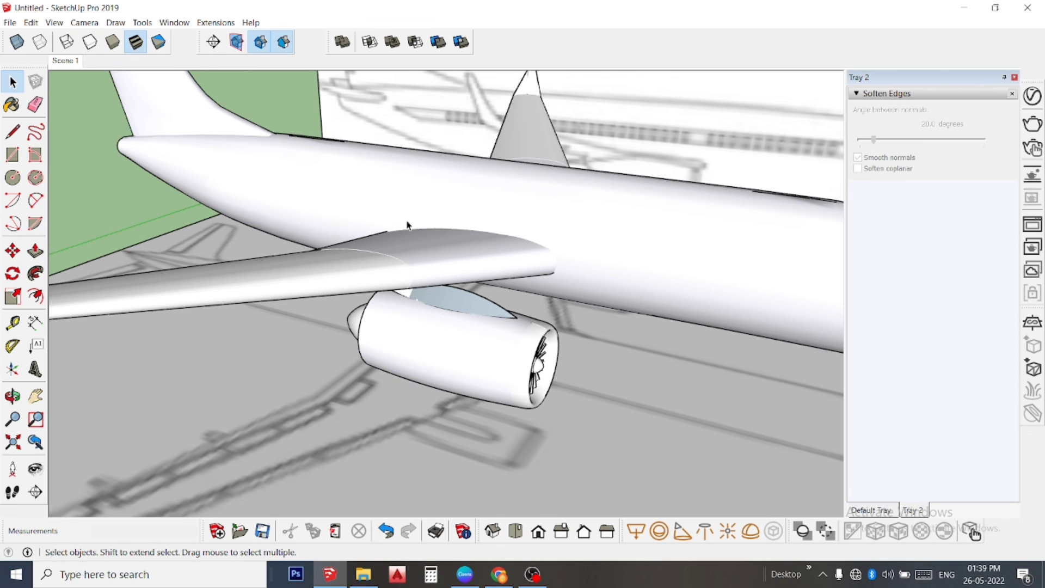